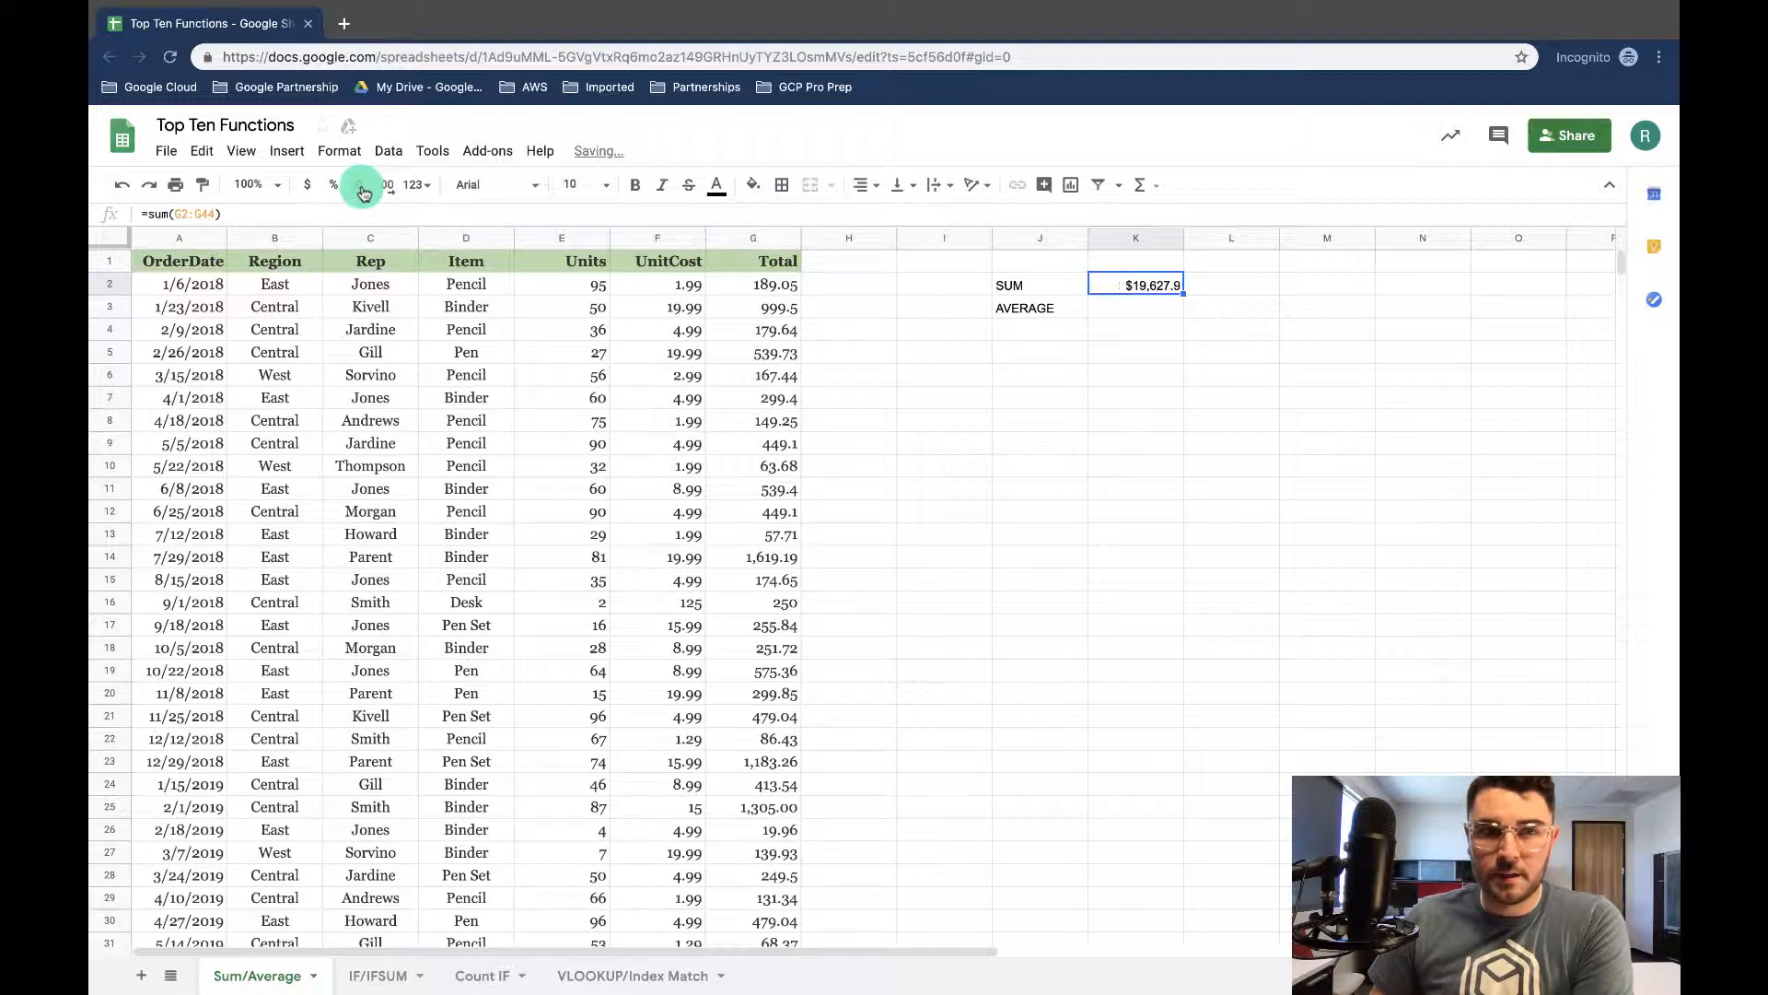
Display the sum in K2 without decimals and enter =average(G2:G44) in K3
left_click(362, 189)
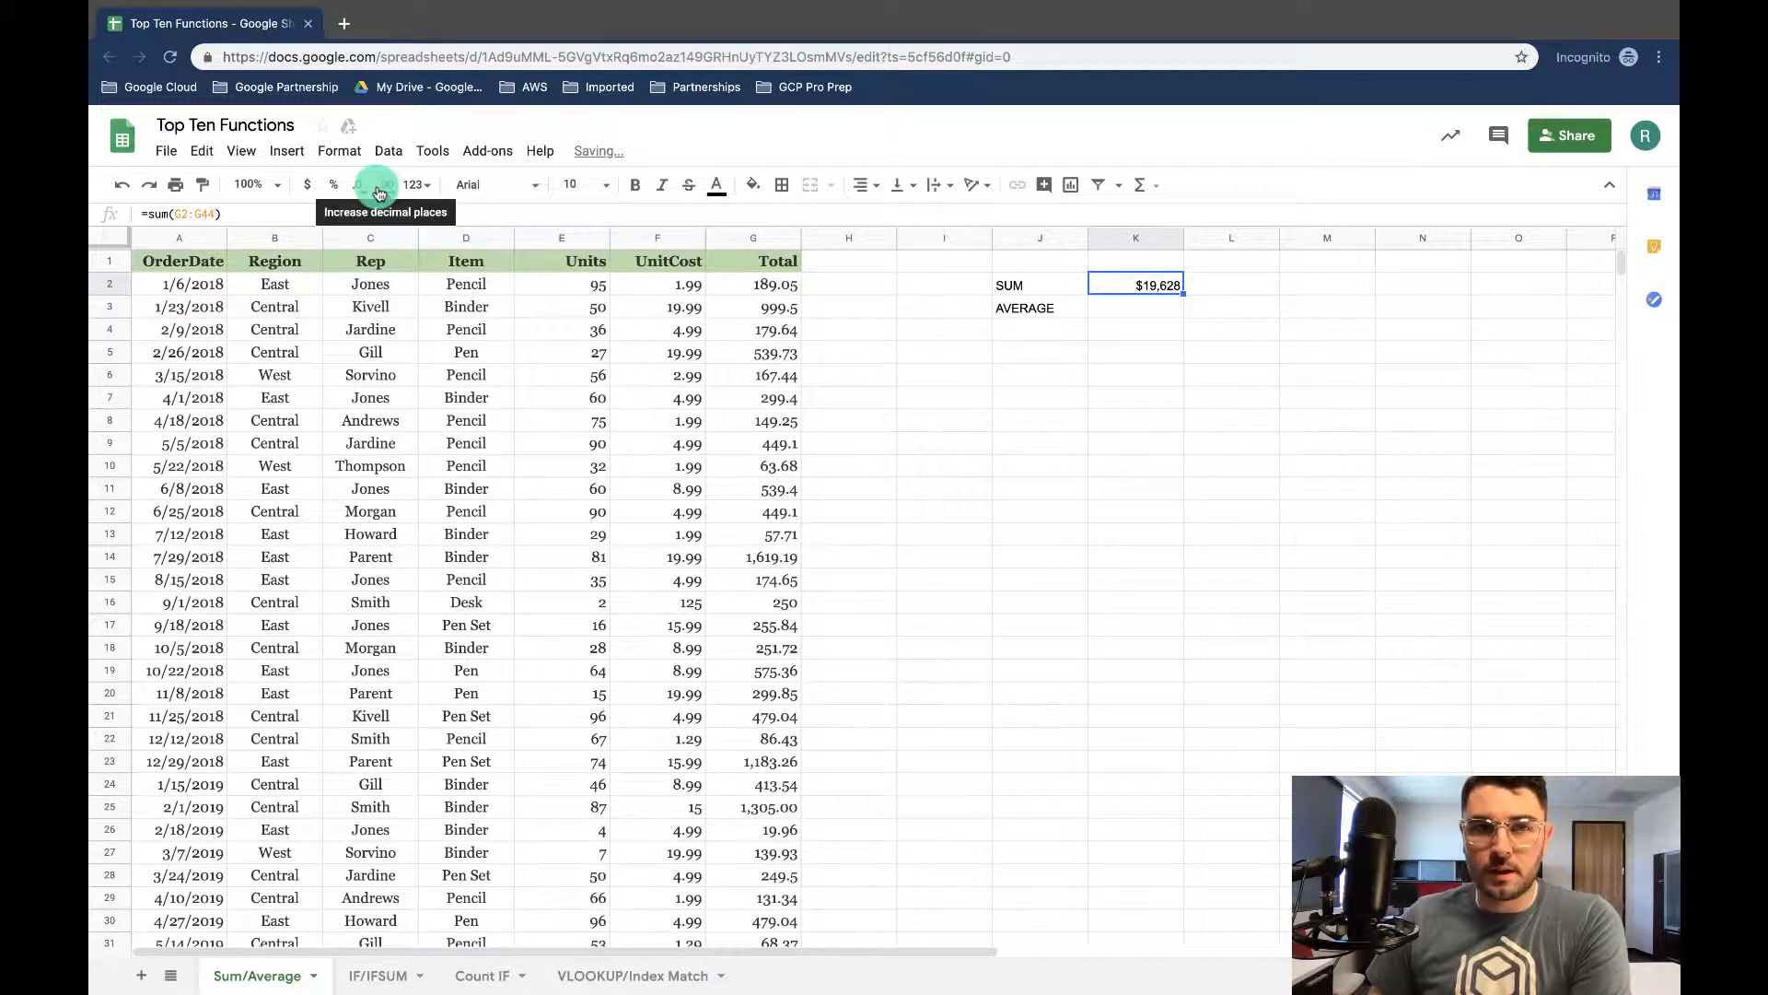
left_click(1123, 313)
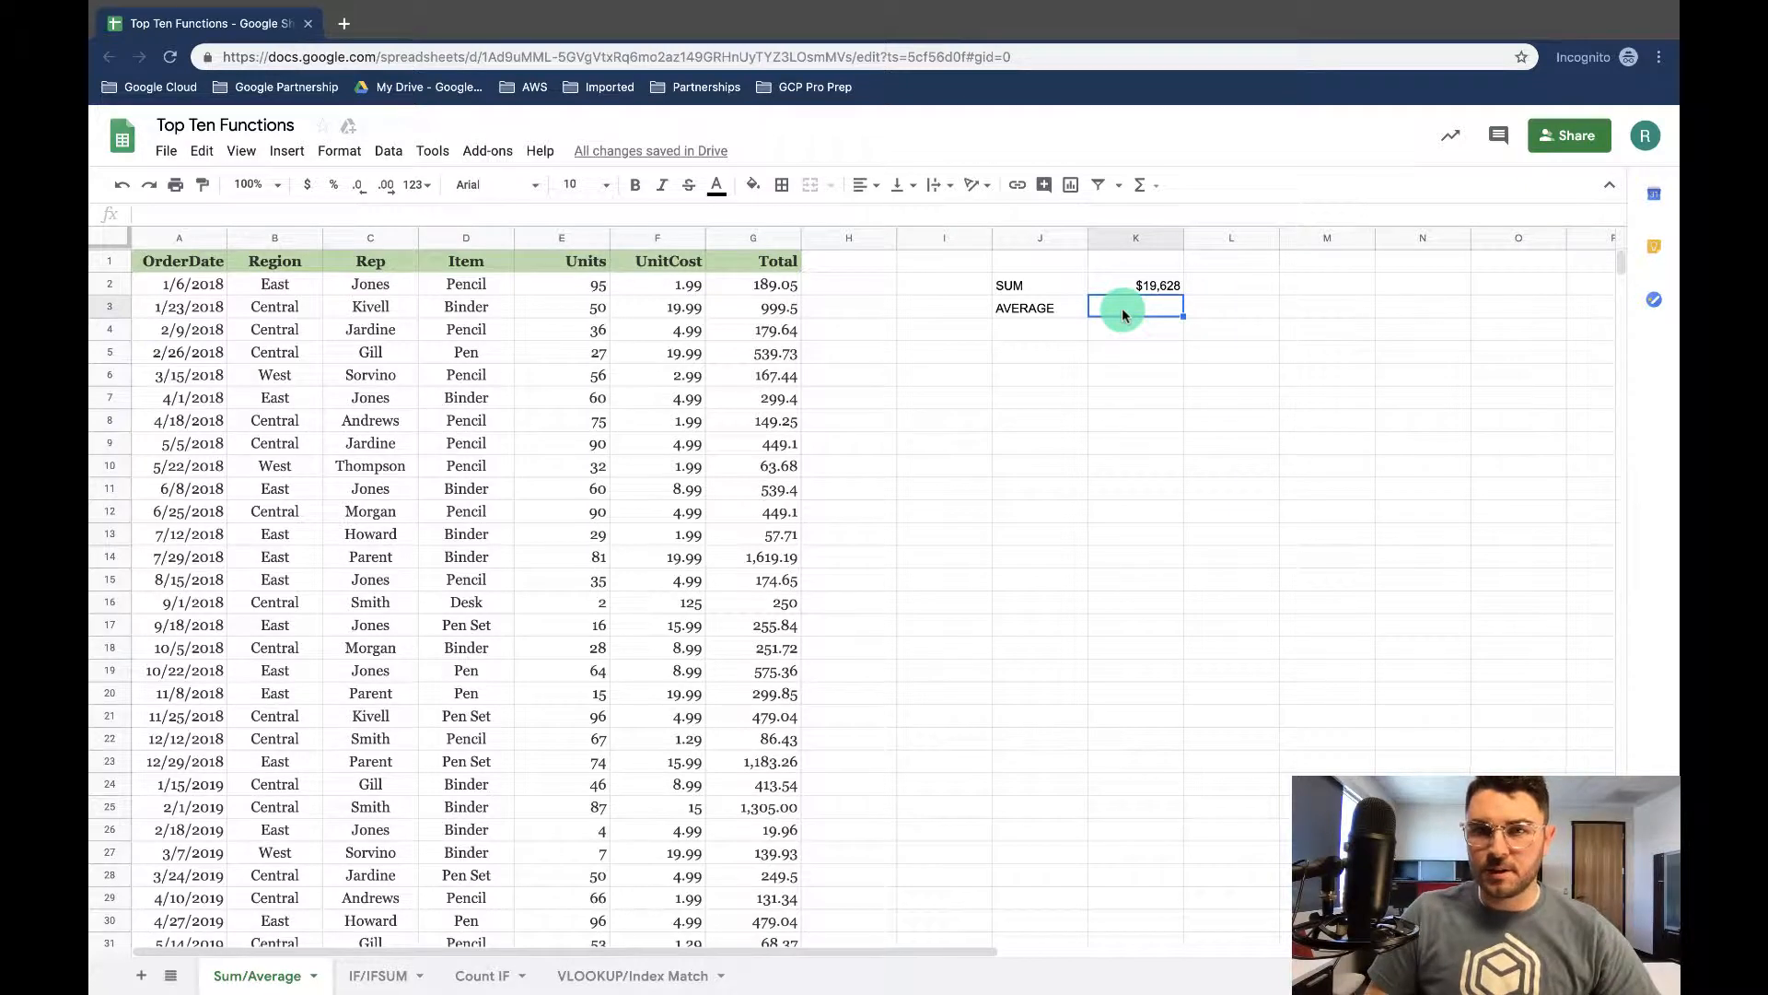
type("=")
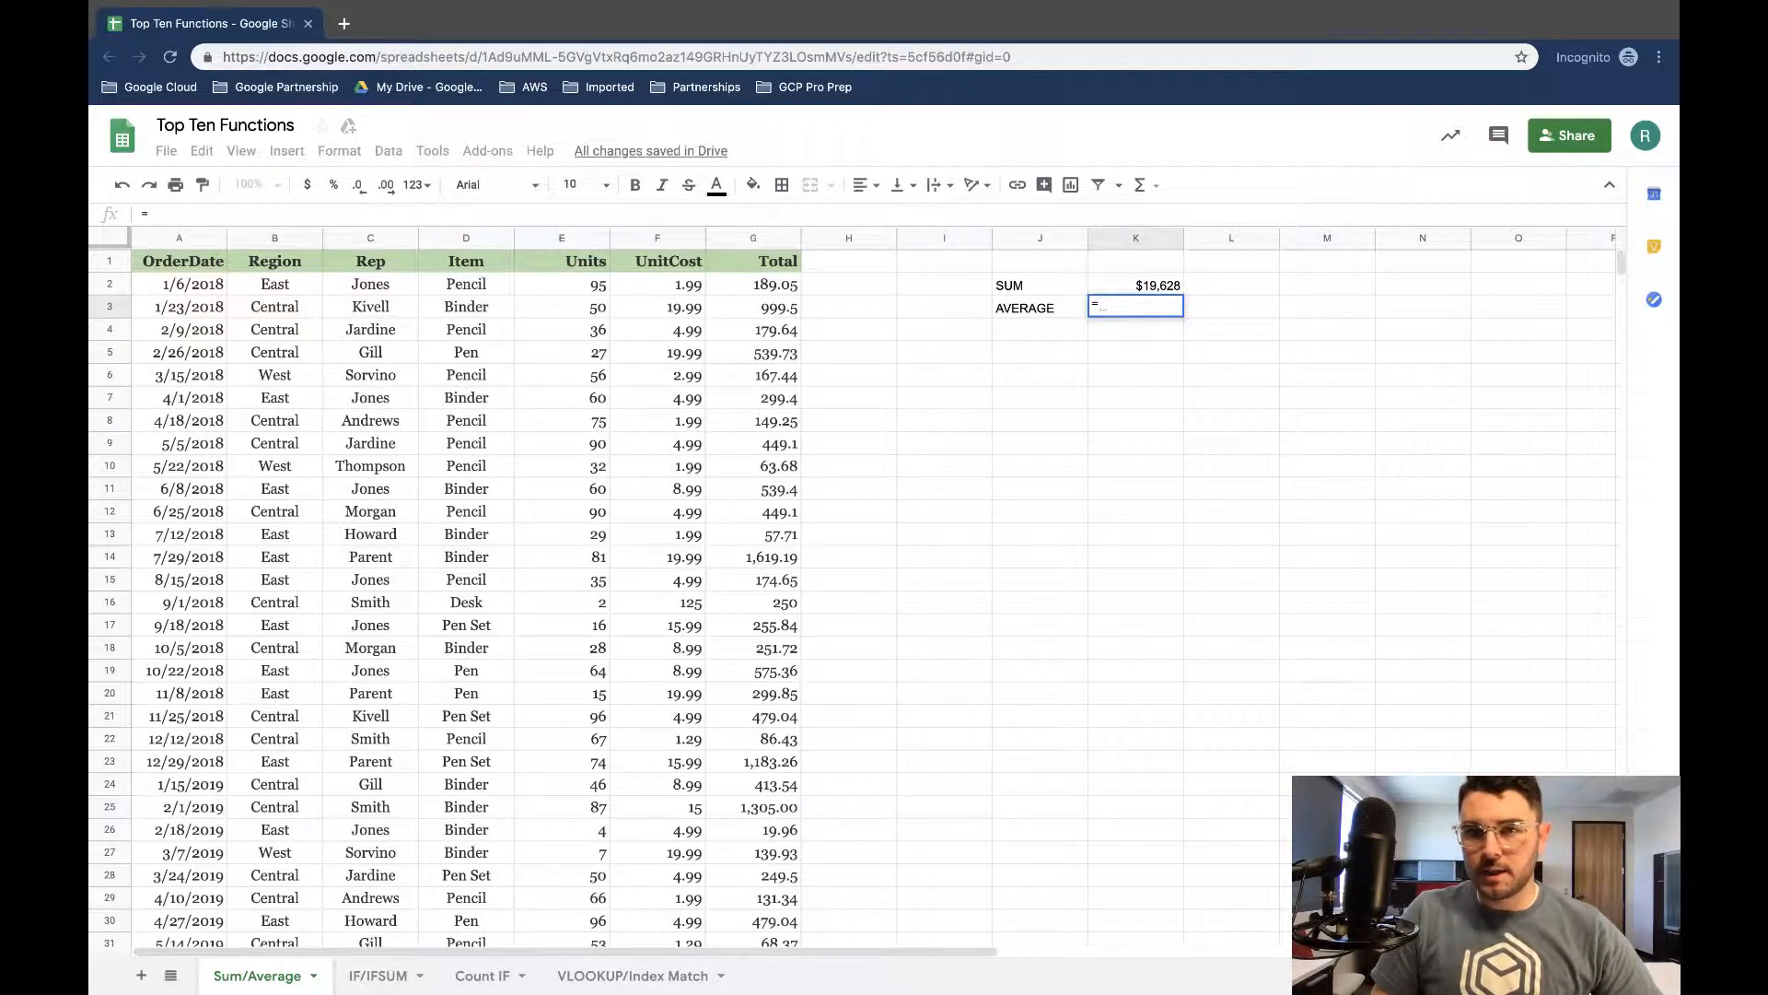
type("aver")
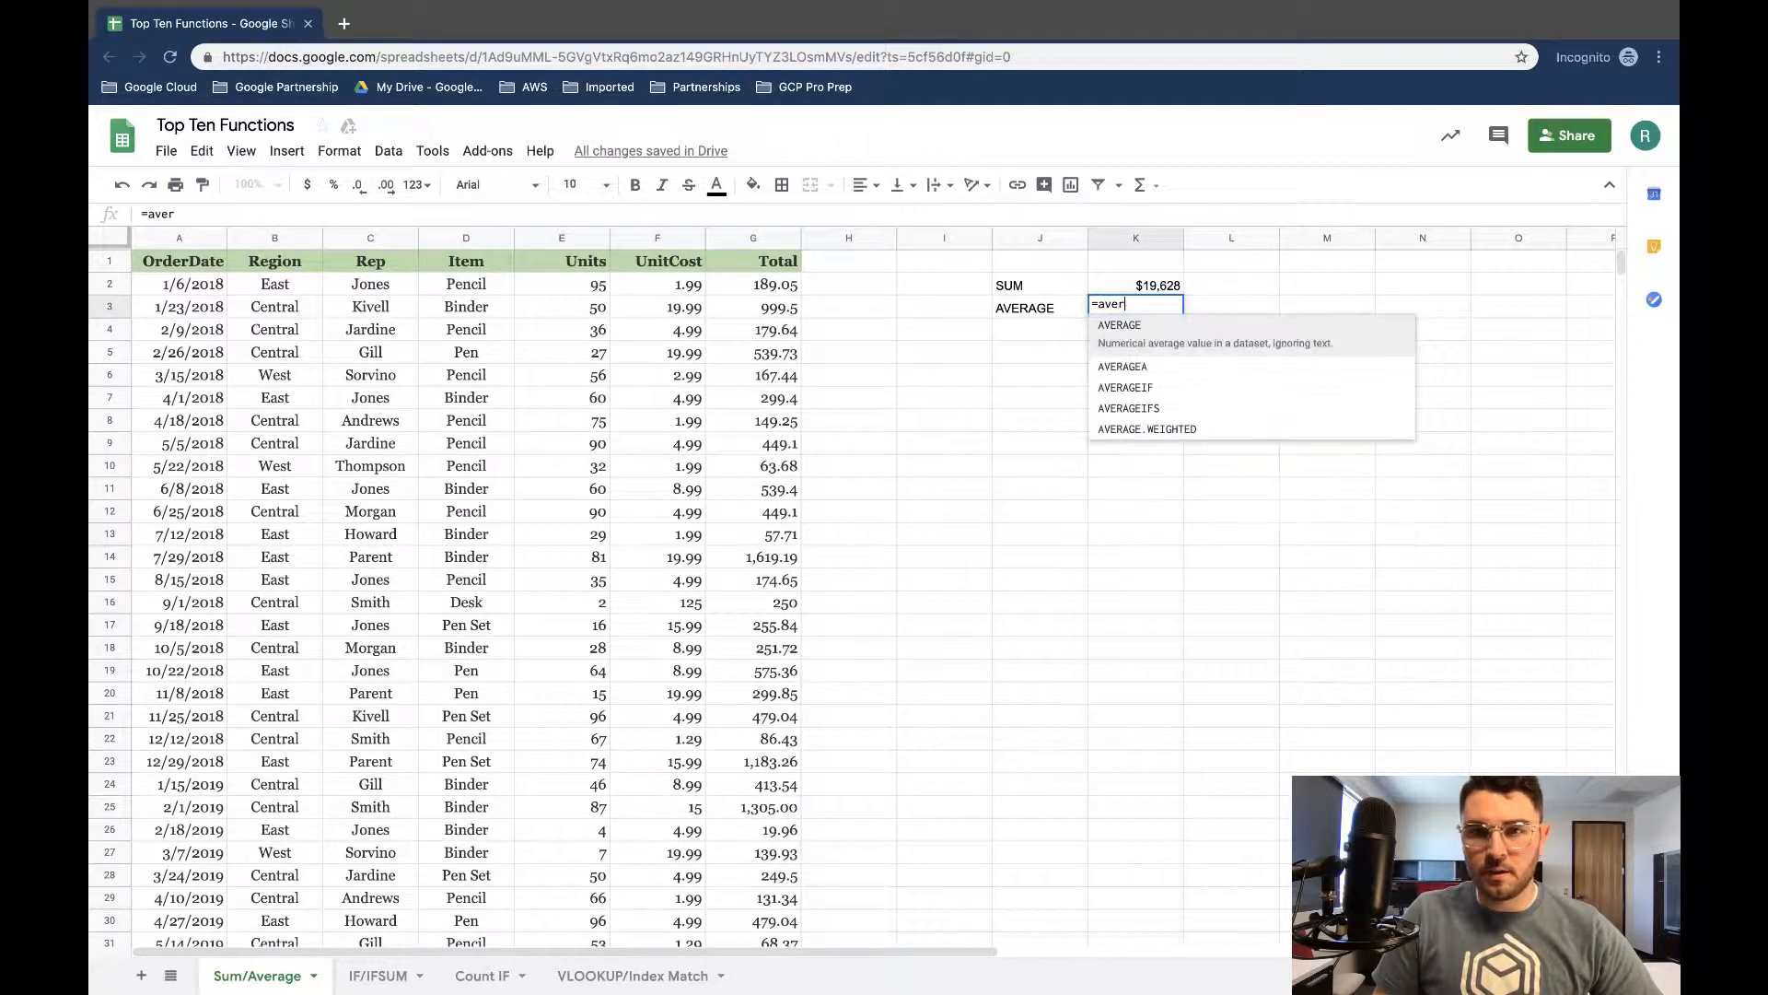
type("age(")
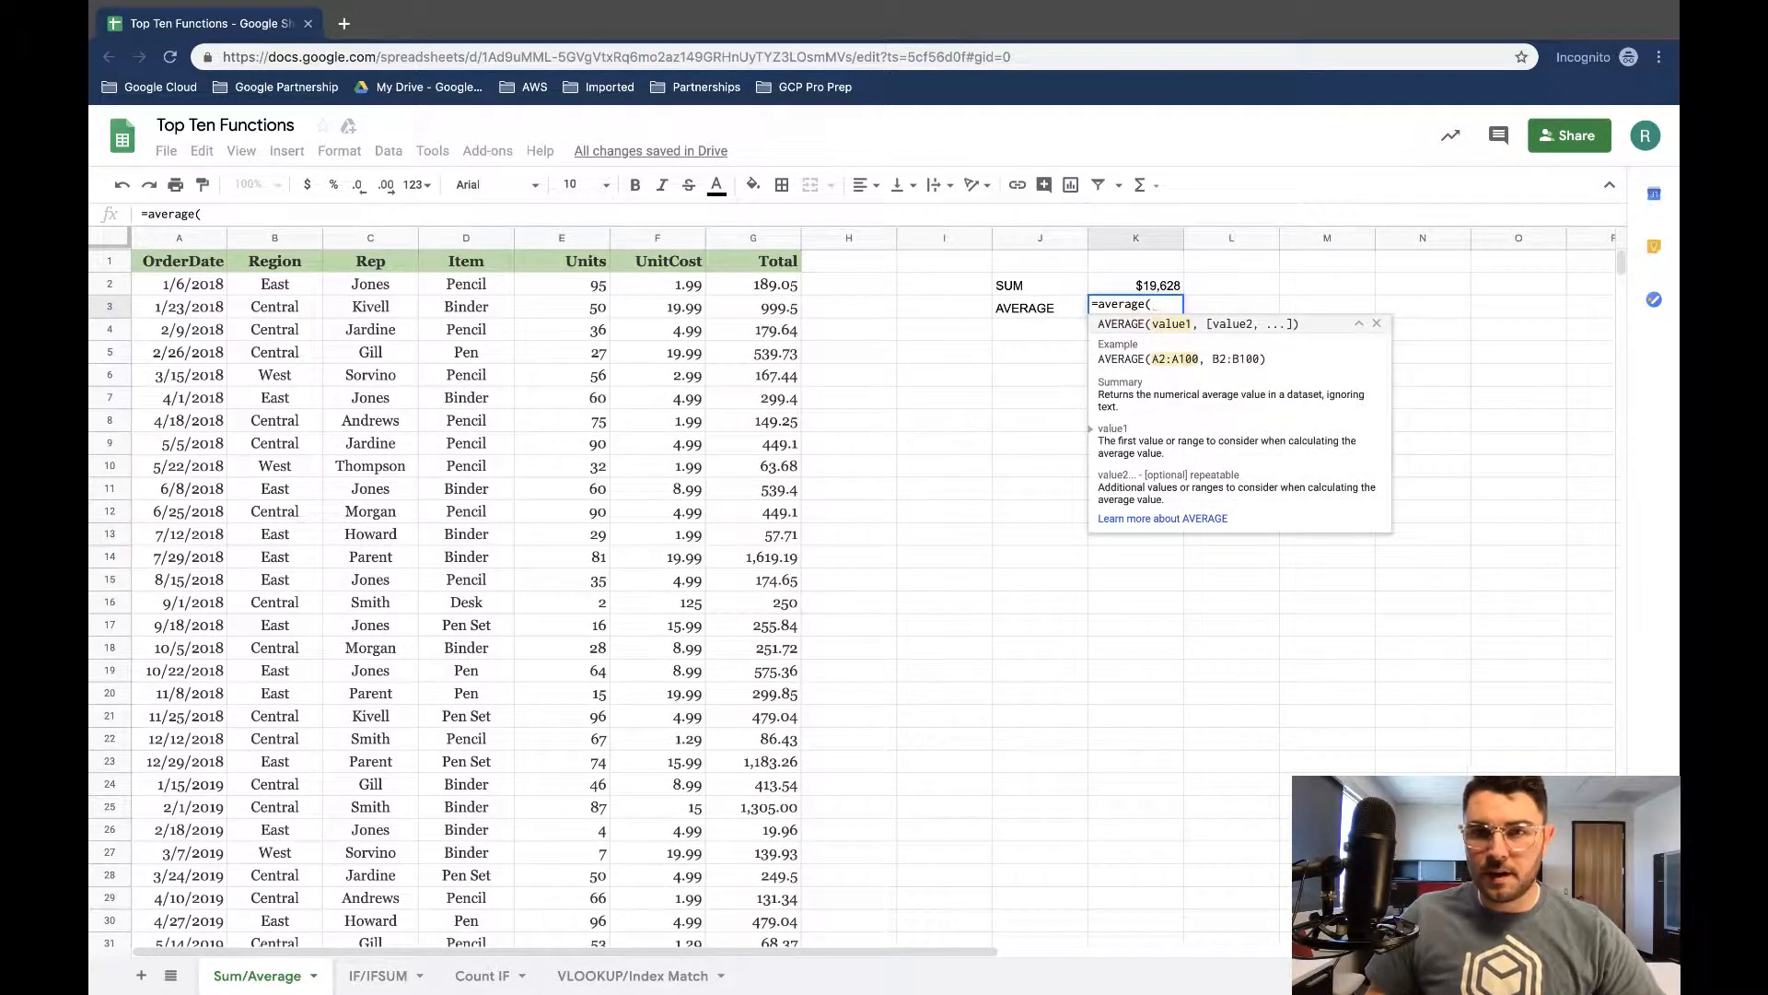
left_click(779, 290)
left_click_drag(781, 302, 738, 724)
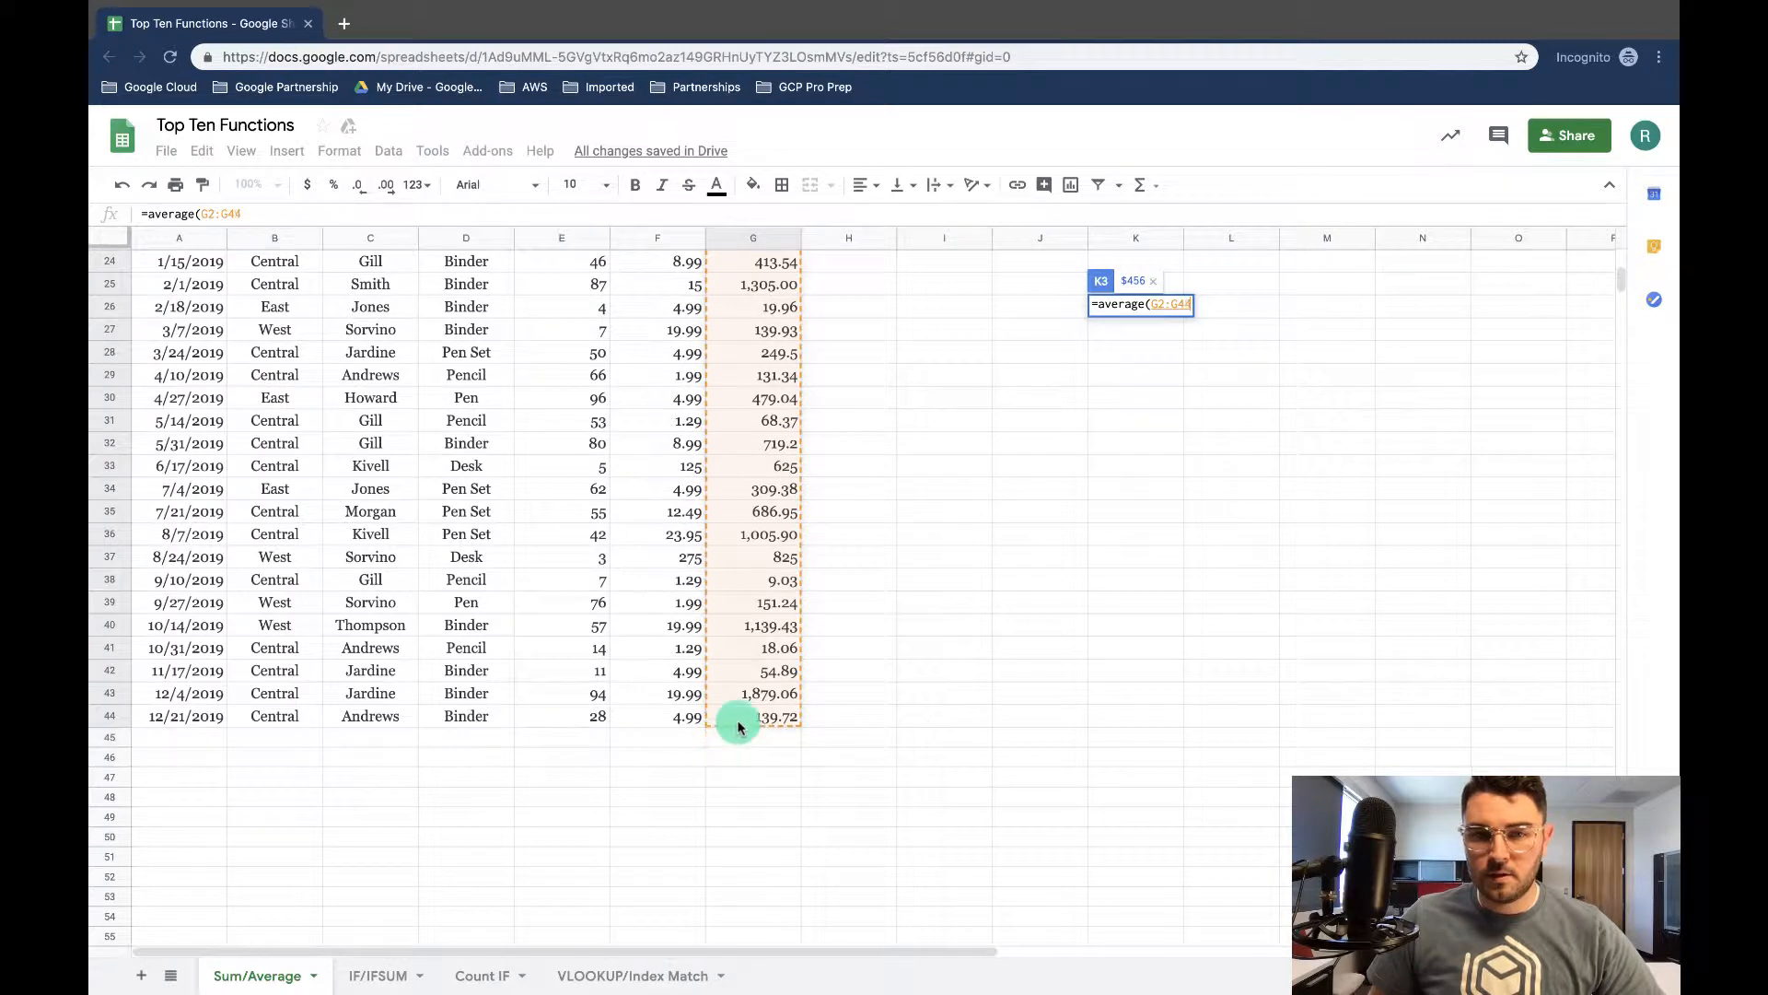
type(")")
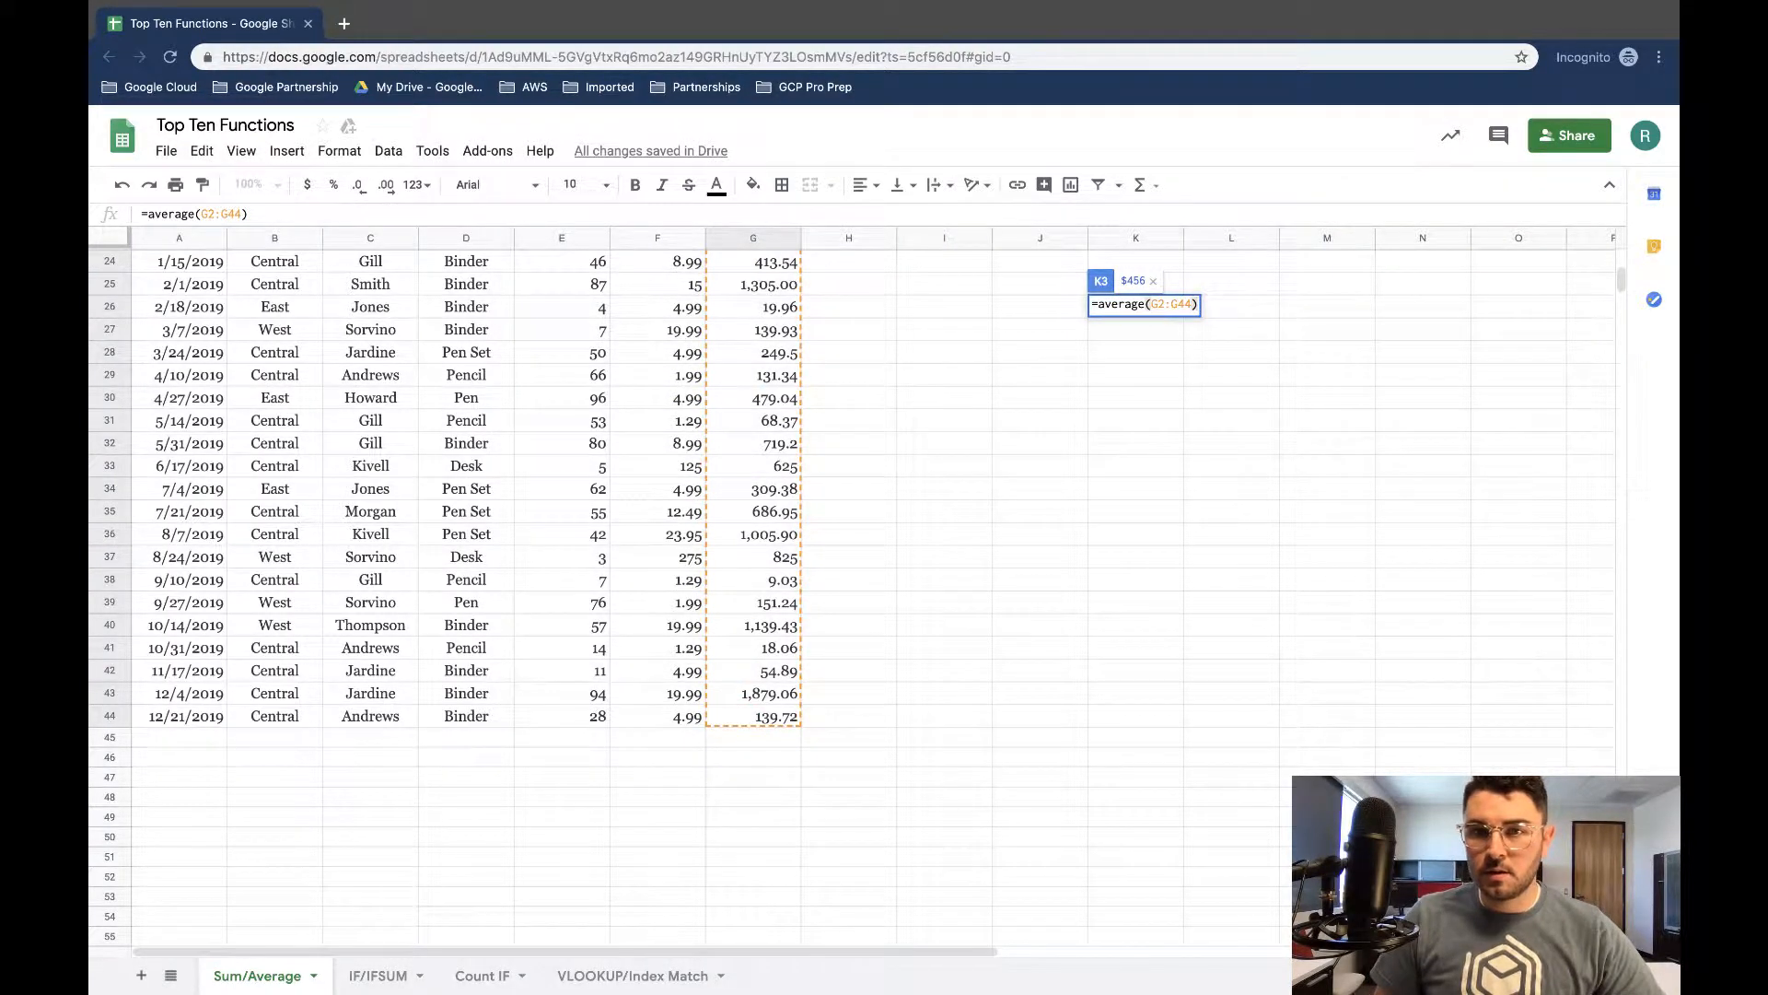
key("Return")
scroll(920, 759, "up", 2)
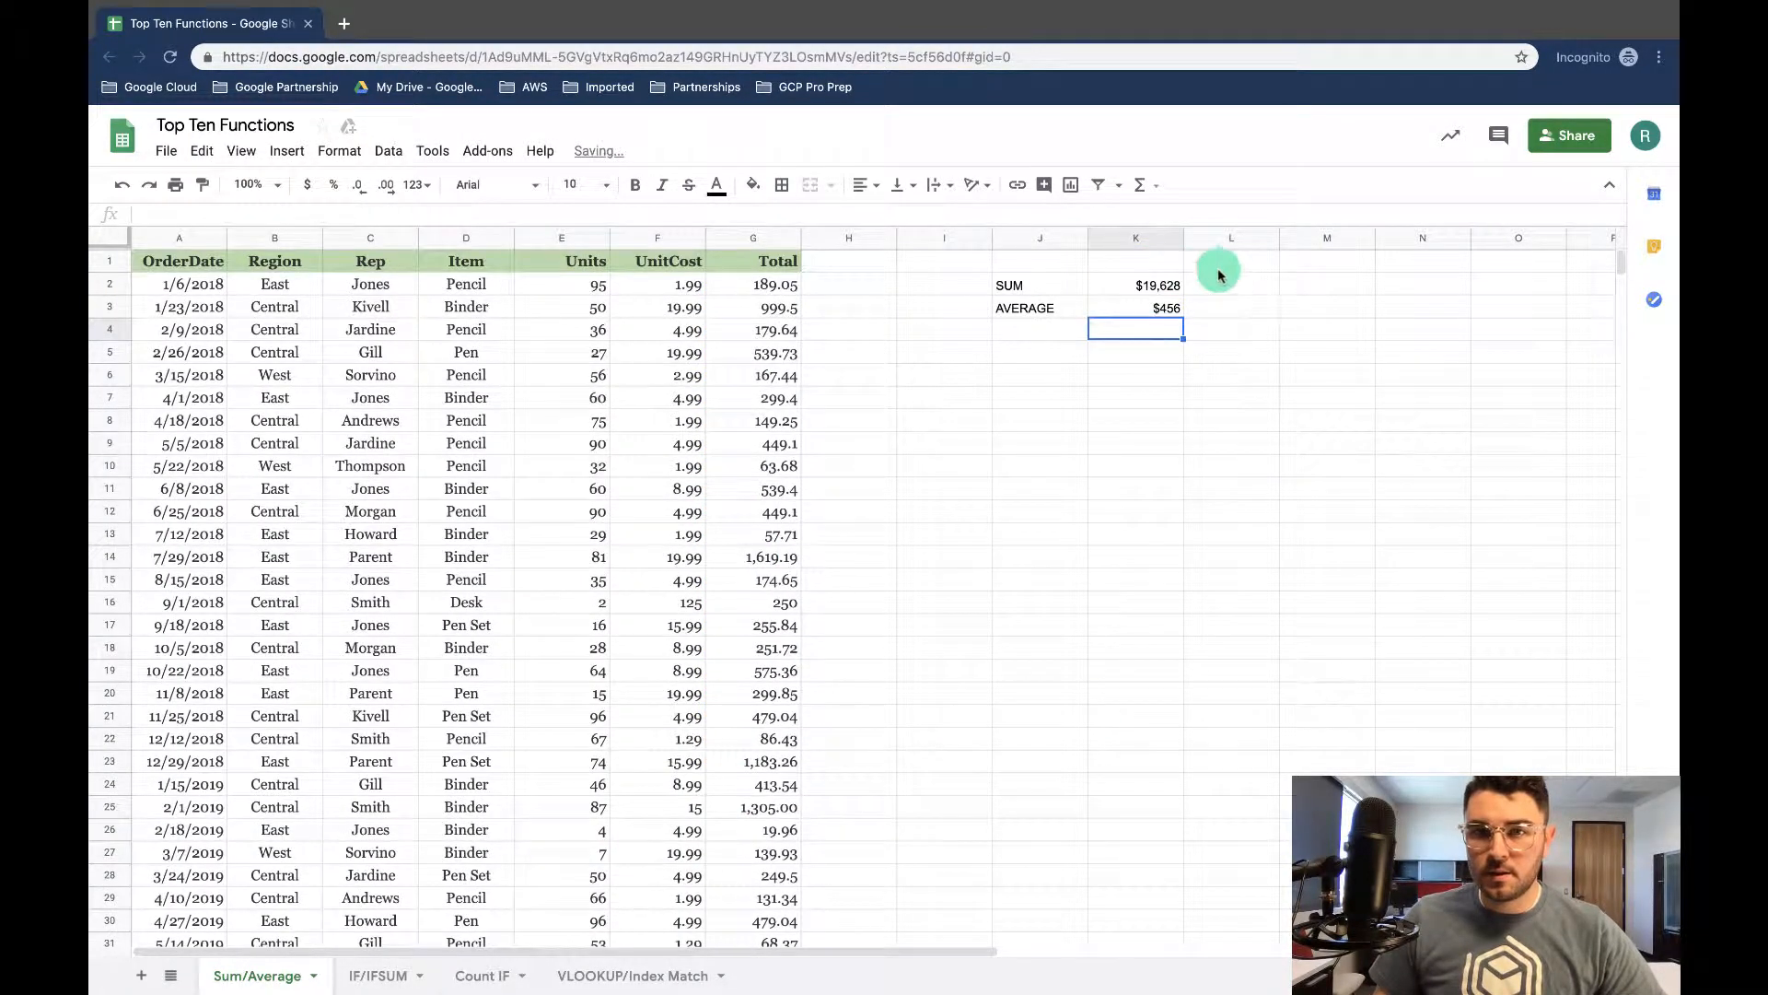
Show the average in K3 with two decimal places and return it to whole dollars
left_click(1162, 285)
left_click(1153, 307)
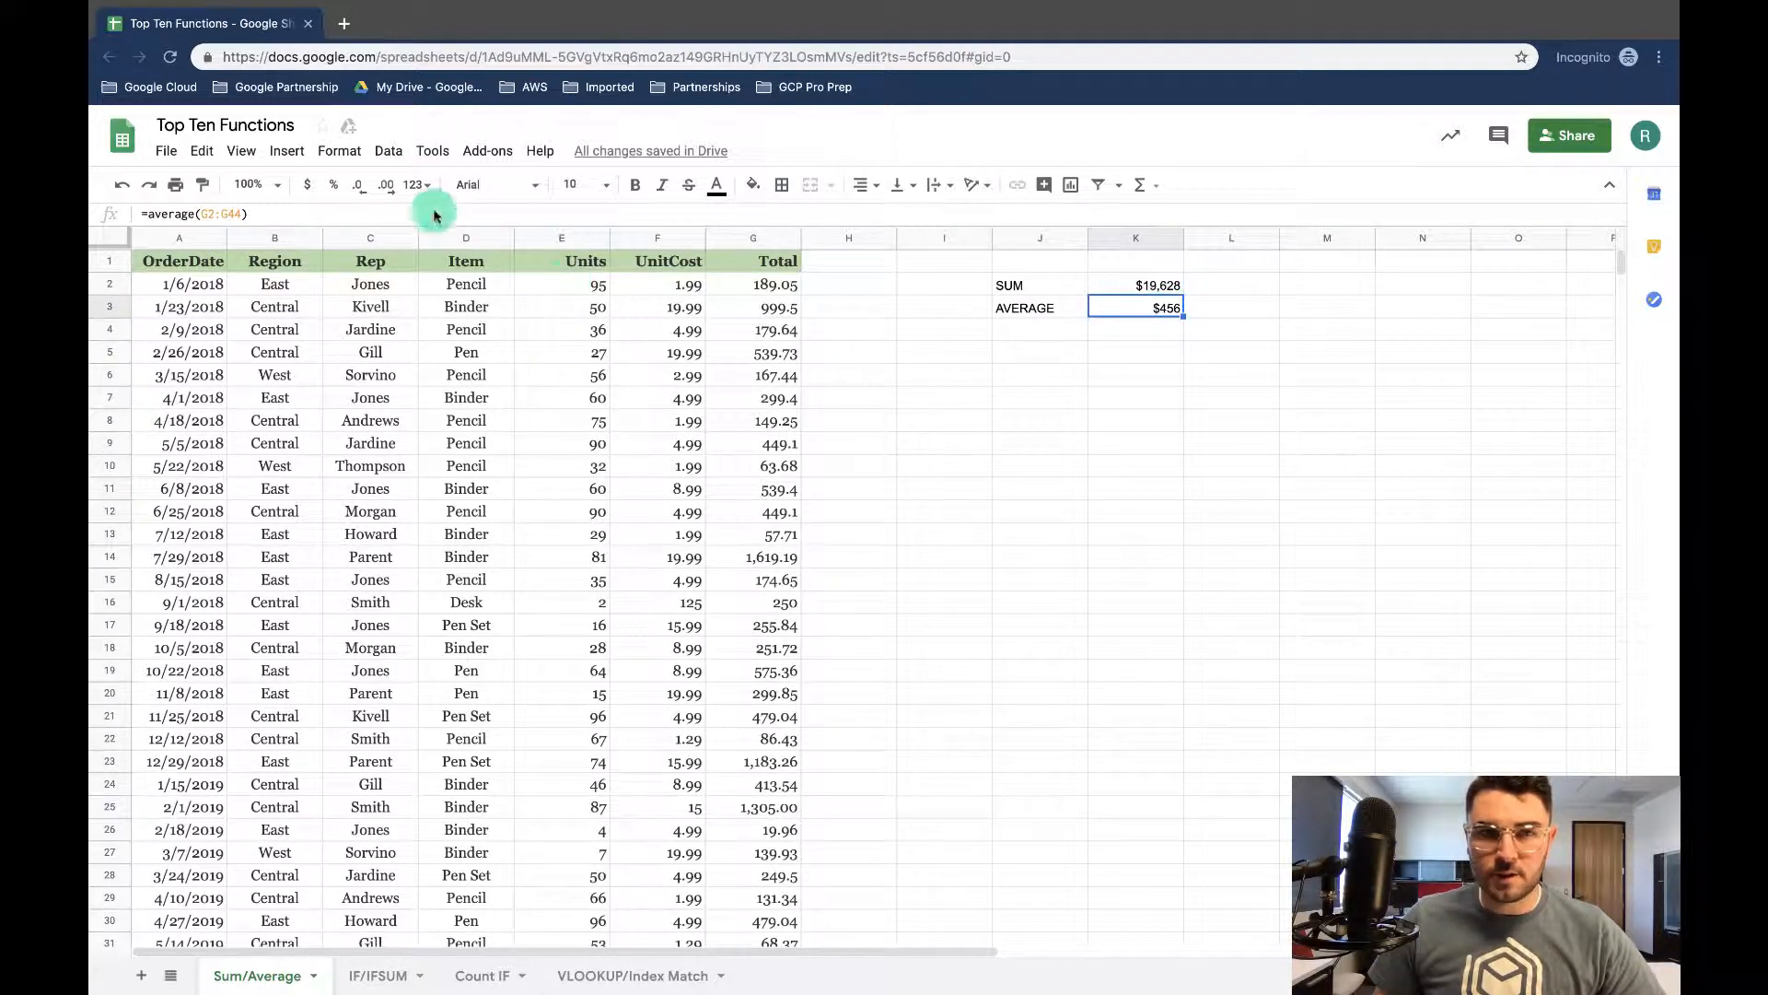
left_click(384, 185)
left_click(382, 187)
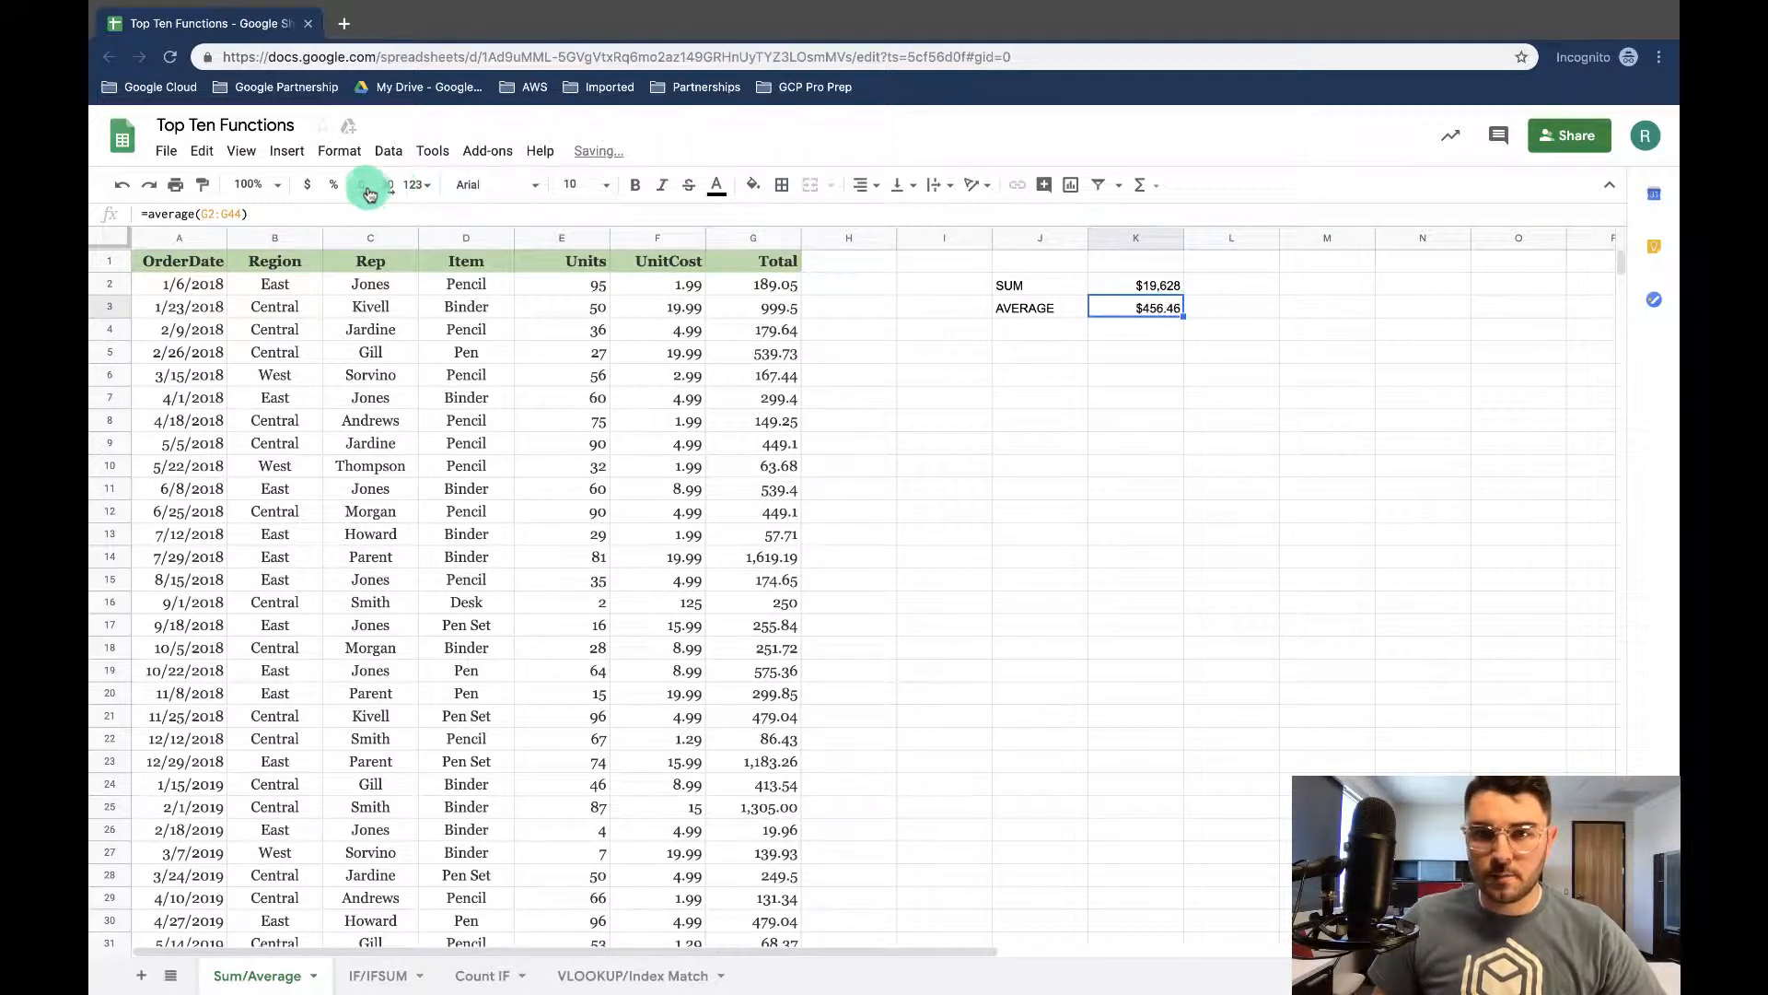
left_click(366, 189)
left_click(364, 187)
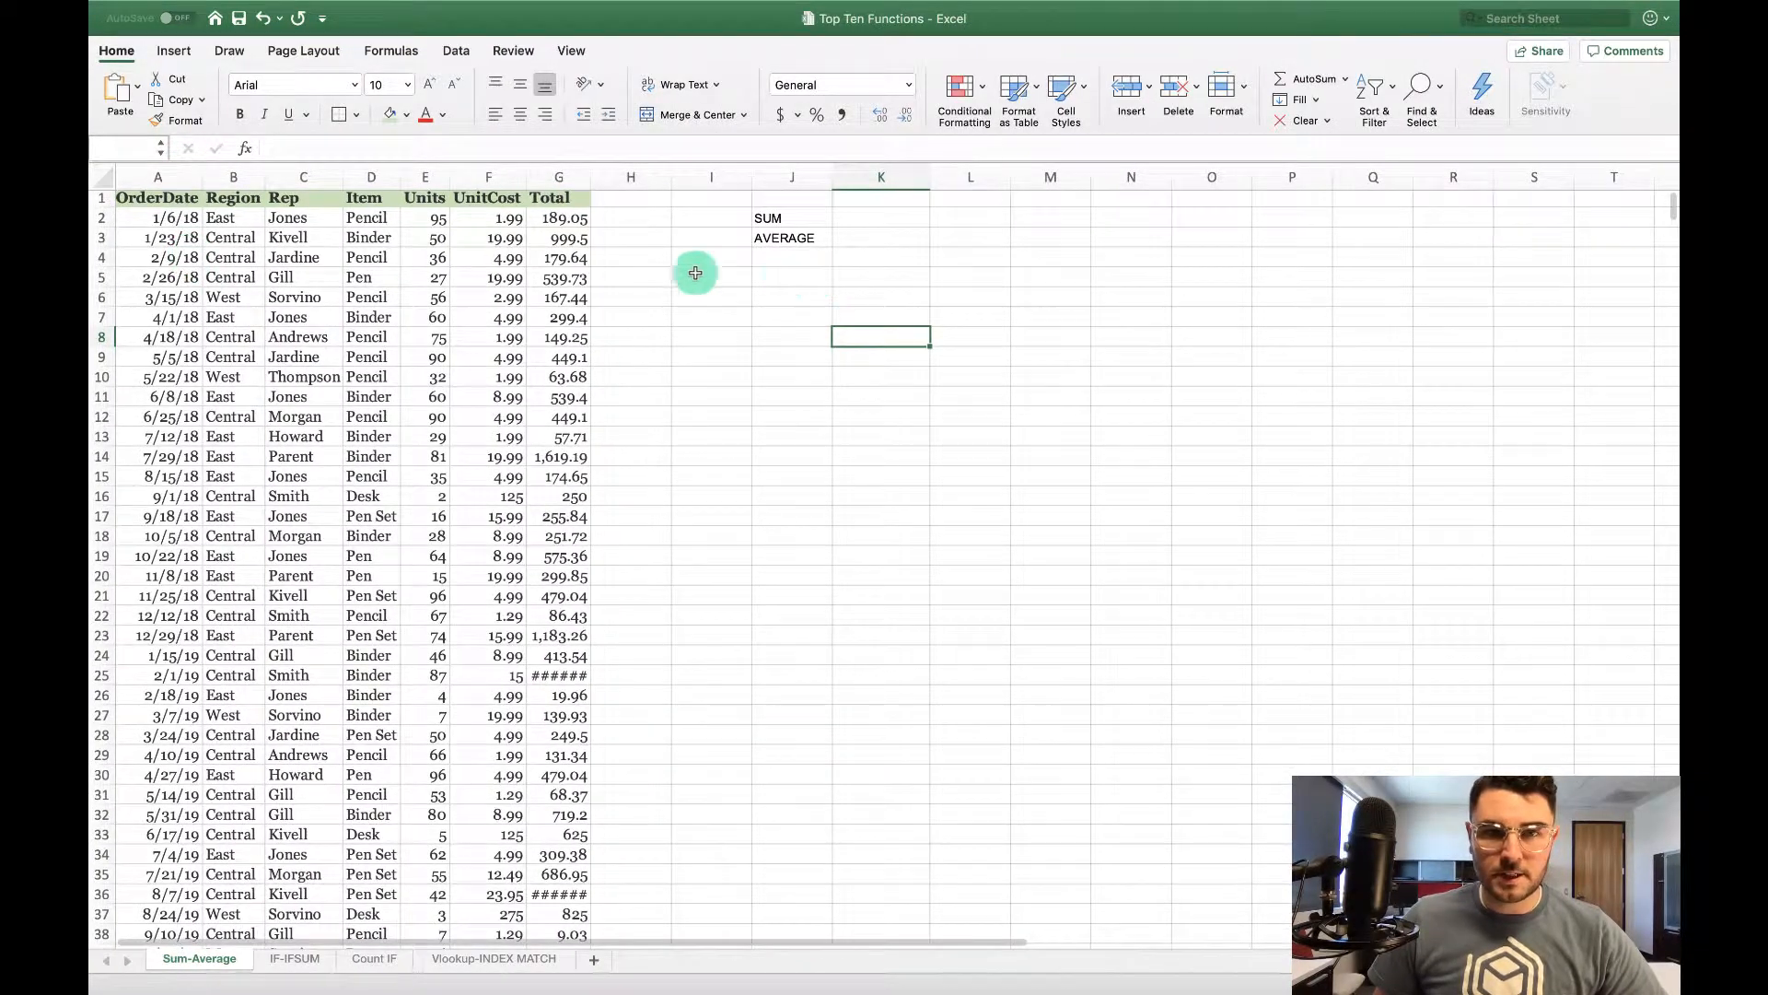
Enter =sum(G2:G44) in K2 to add up the Total column
left_click(855, 222)
type("=")
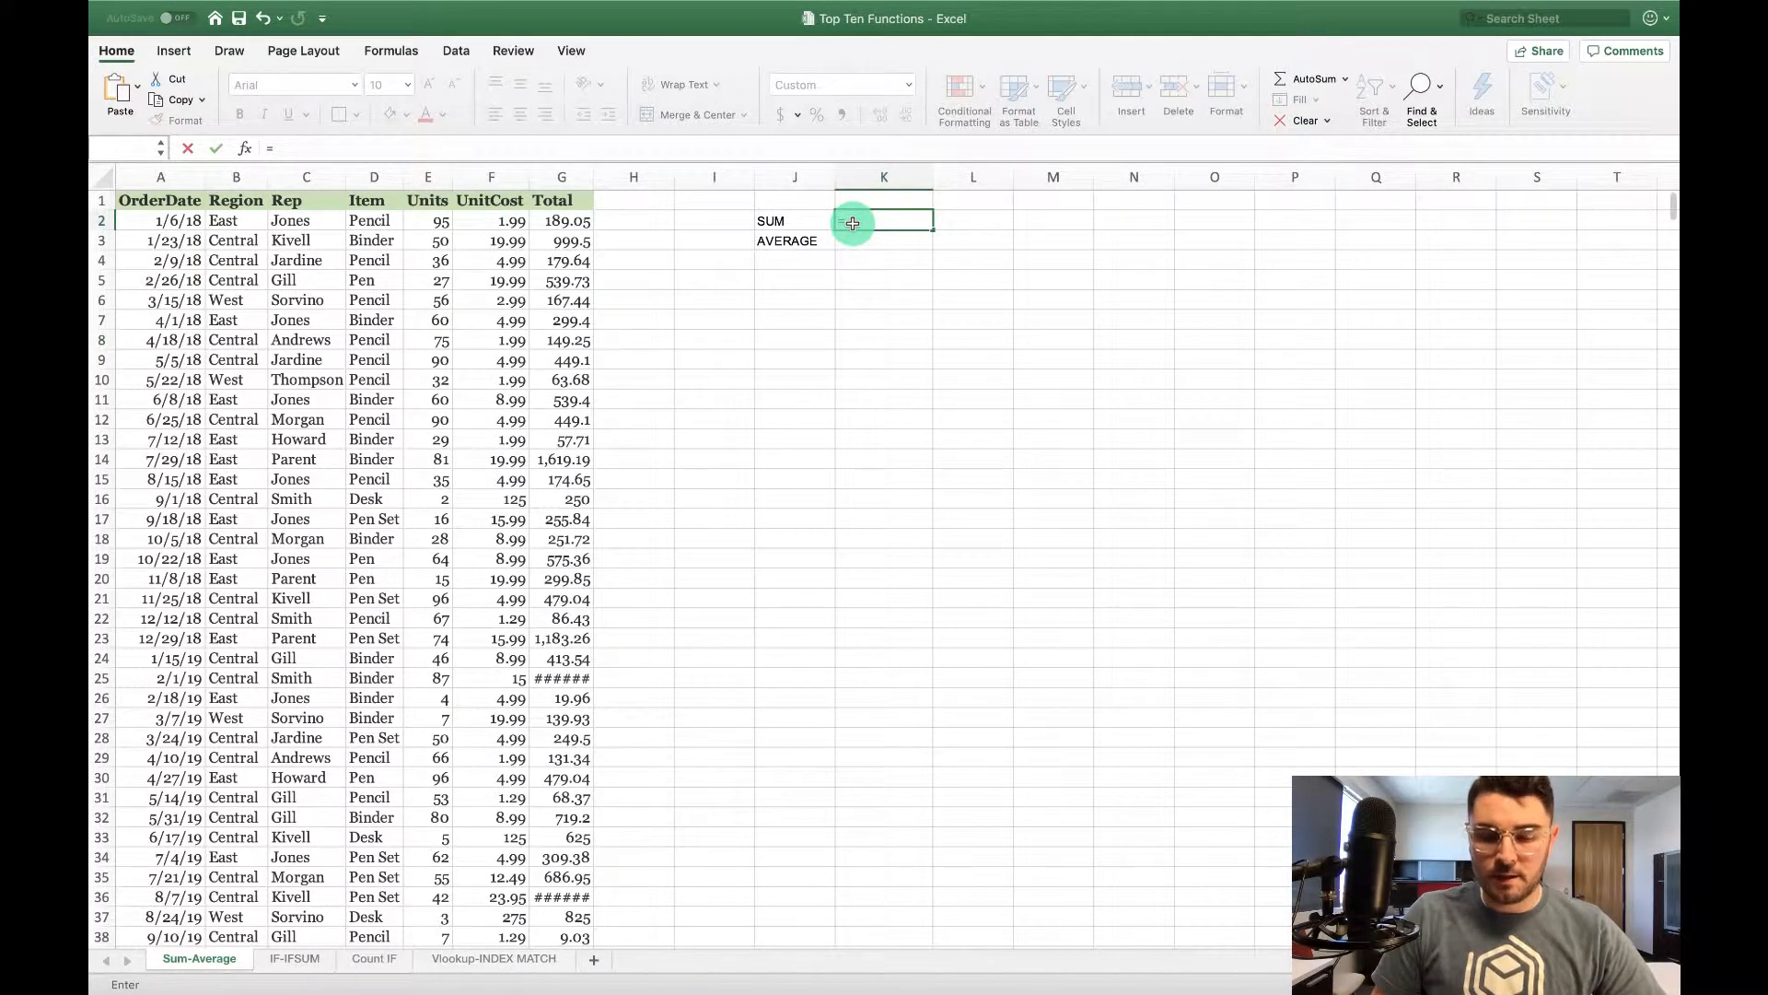
type("sum")
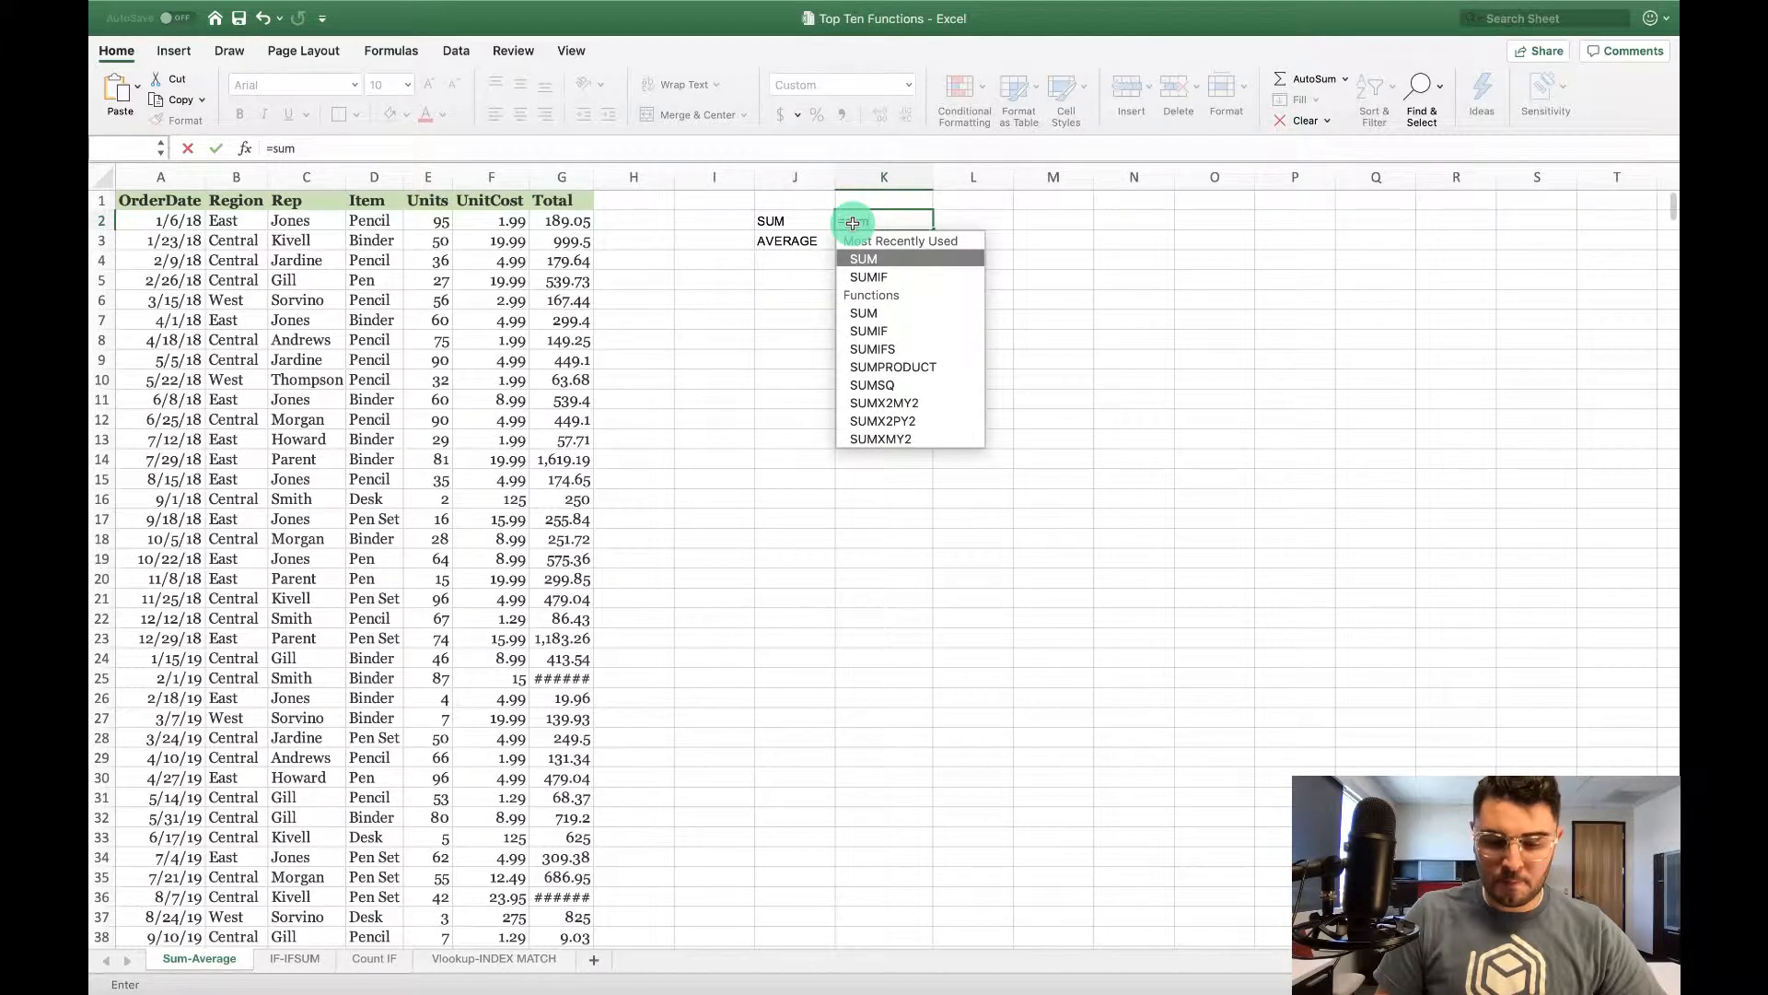
type("(")
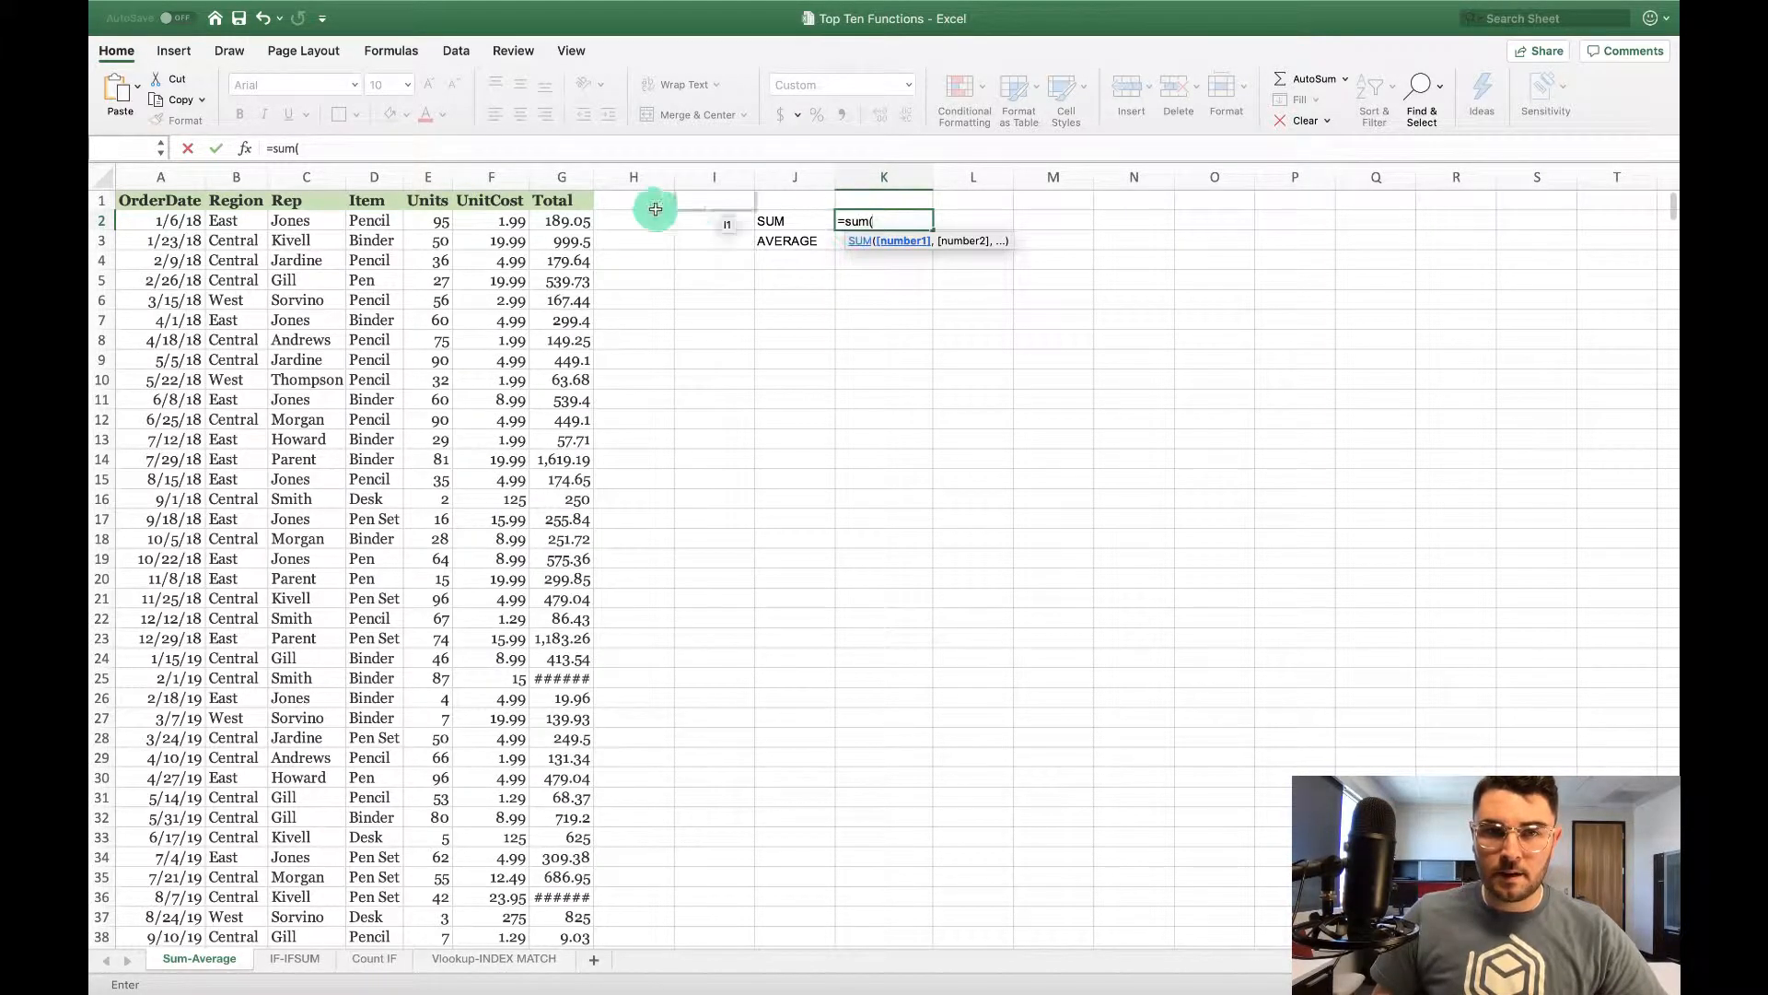
left_click_drag(563, 221, 562, 897)
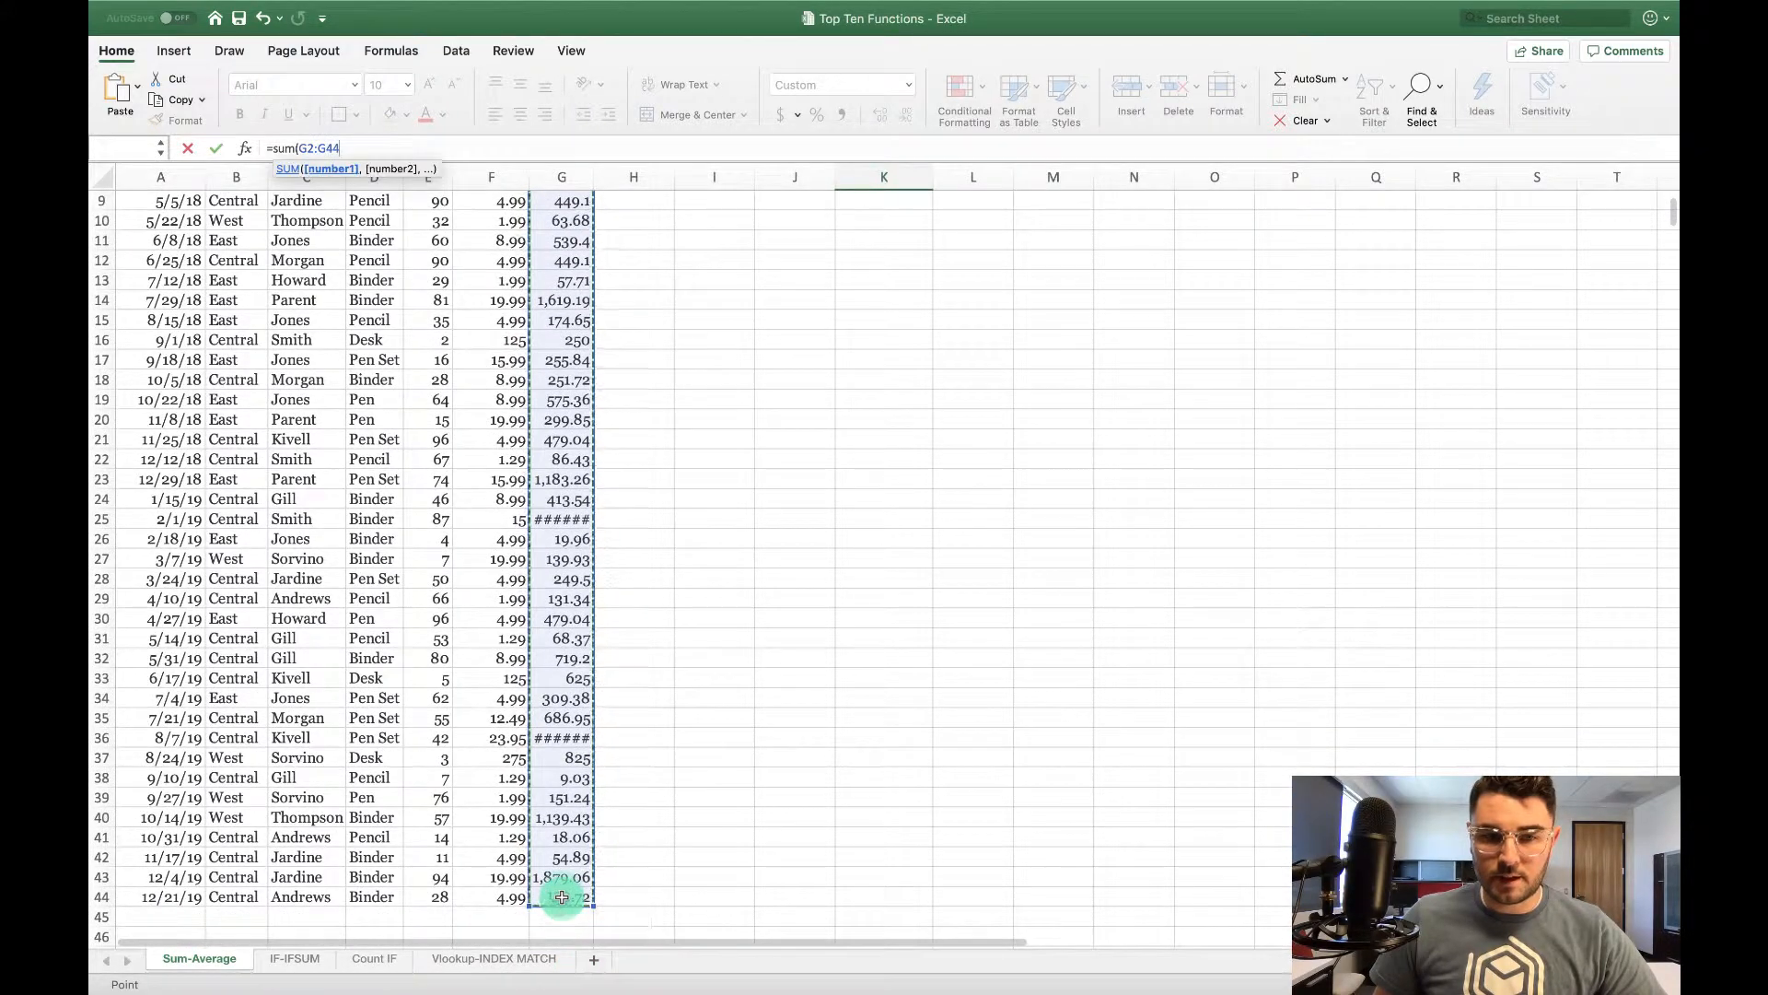
type(")")
scroll(562, 893, "up", 5)
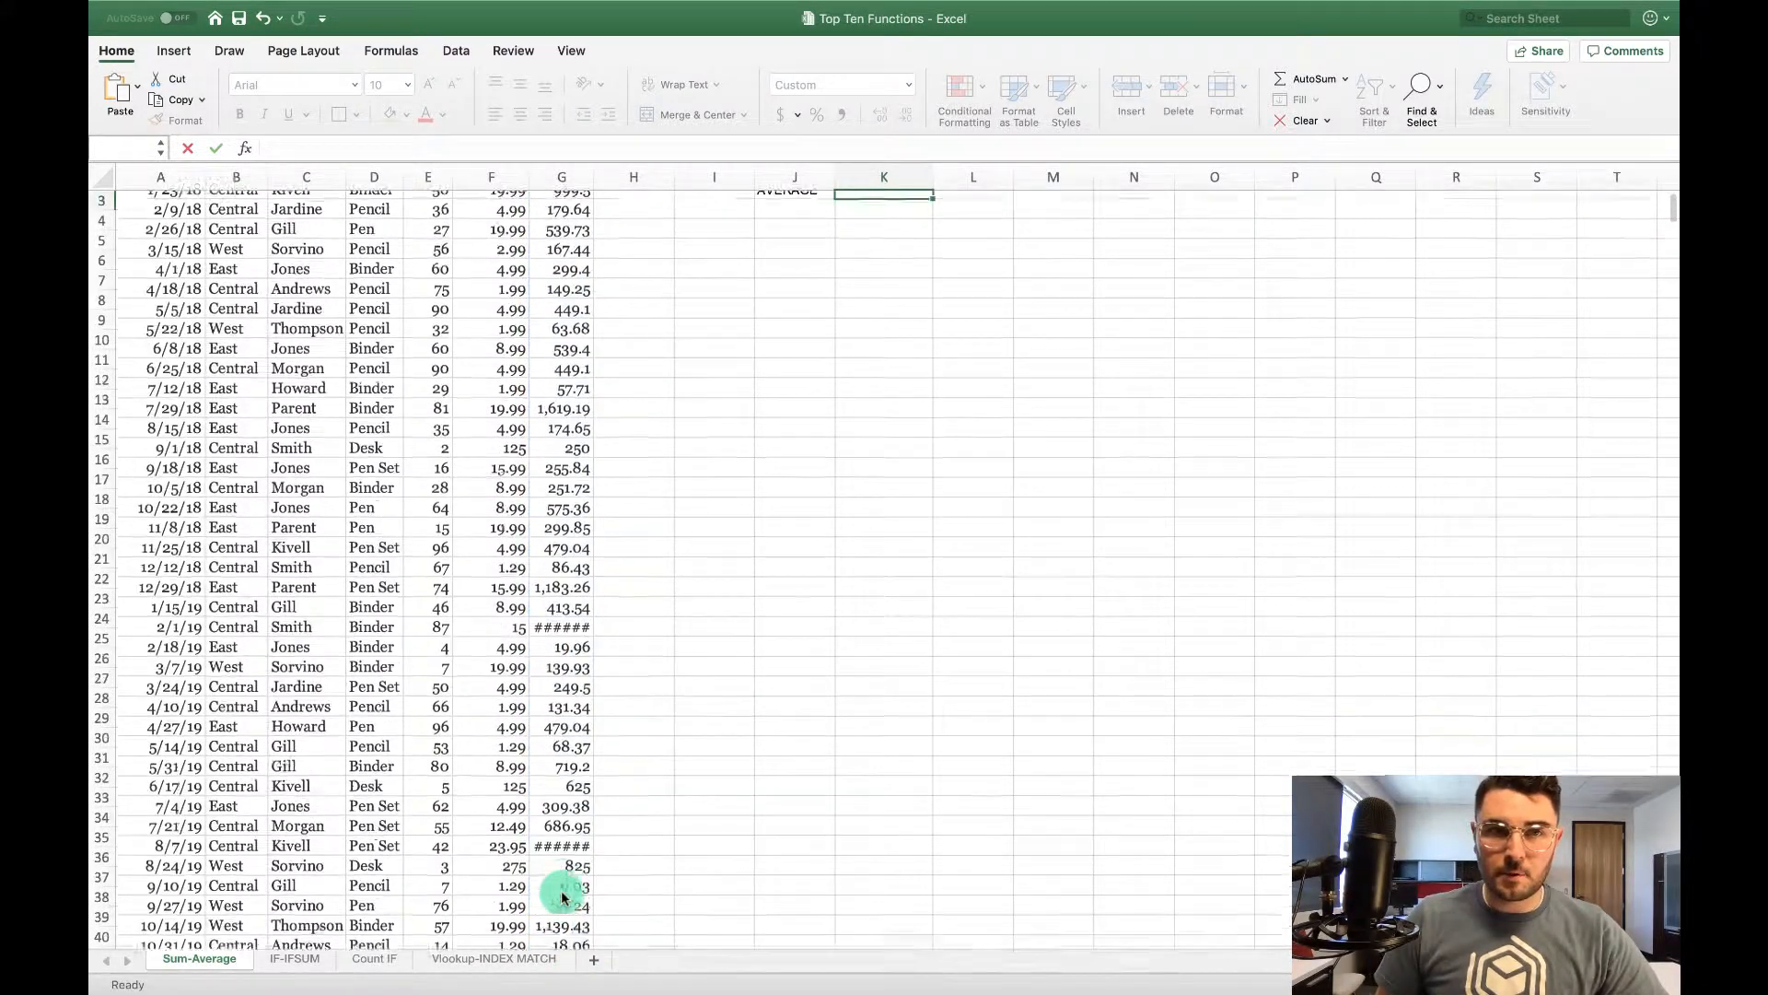
key("Return")
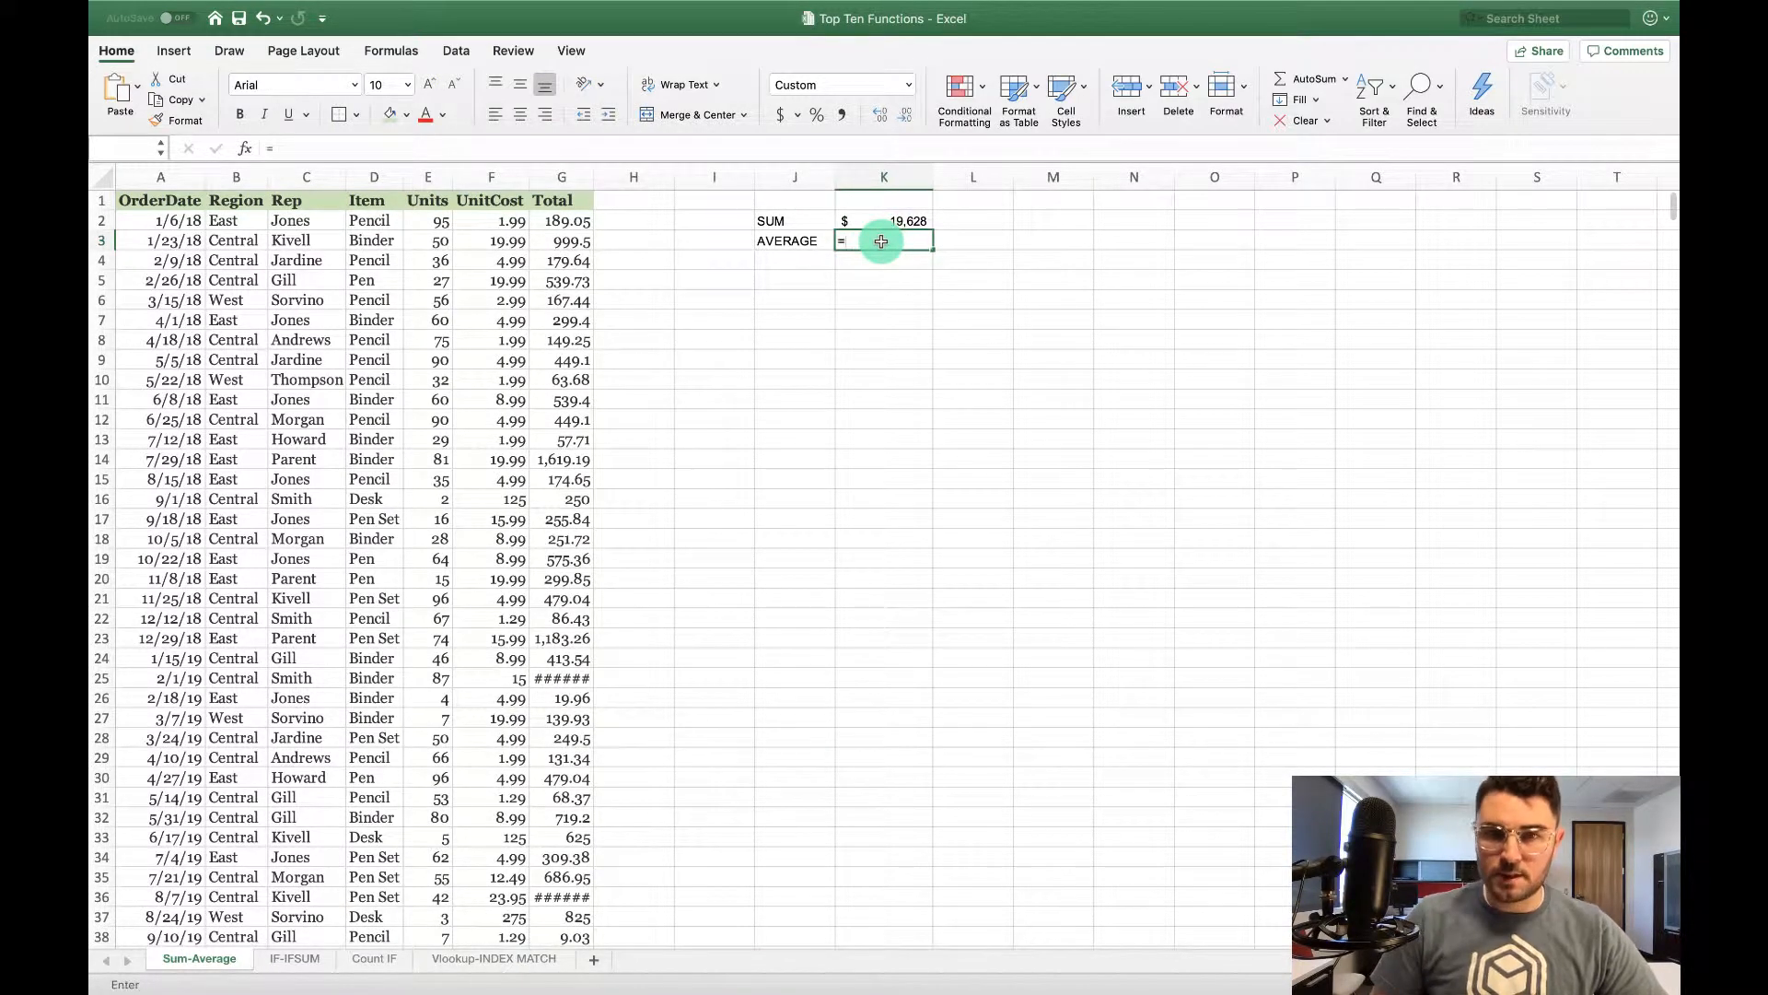
Enter an AVERAGE formula over G2:G44 in K3, beside the AVERAGE label
type("=aver")
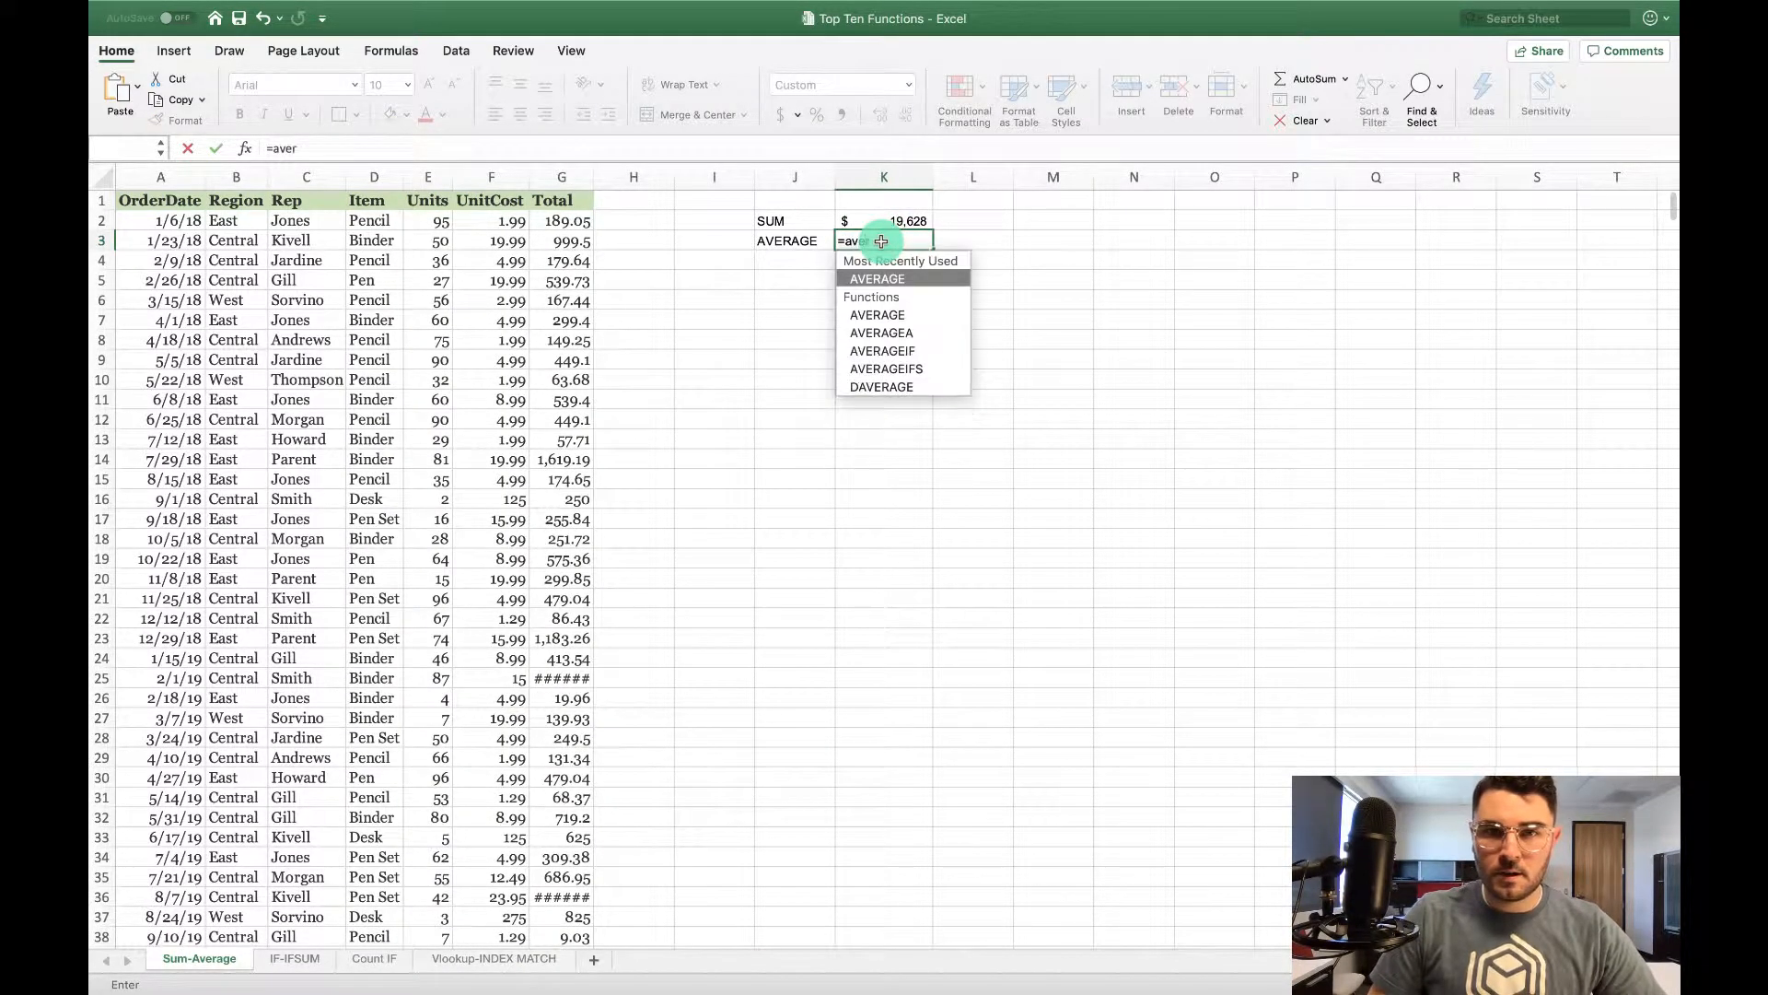
type("age(")
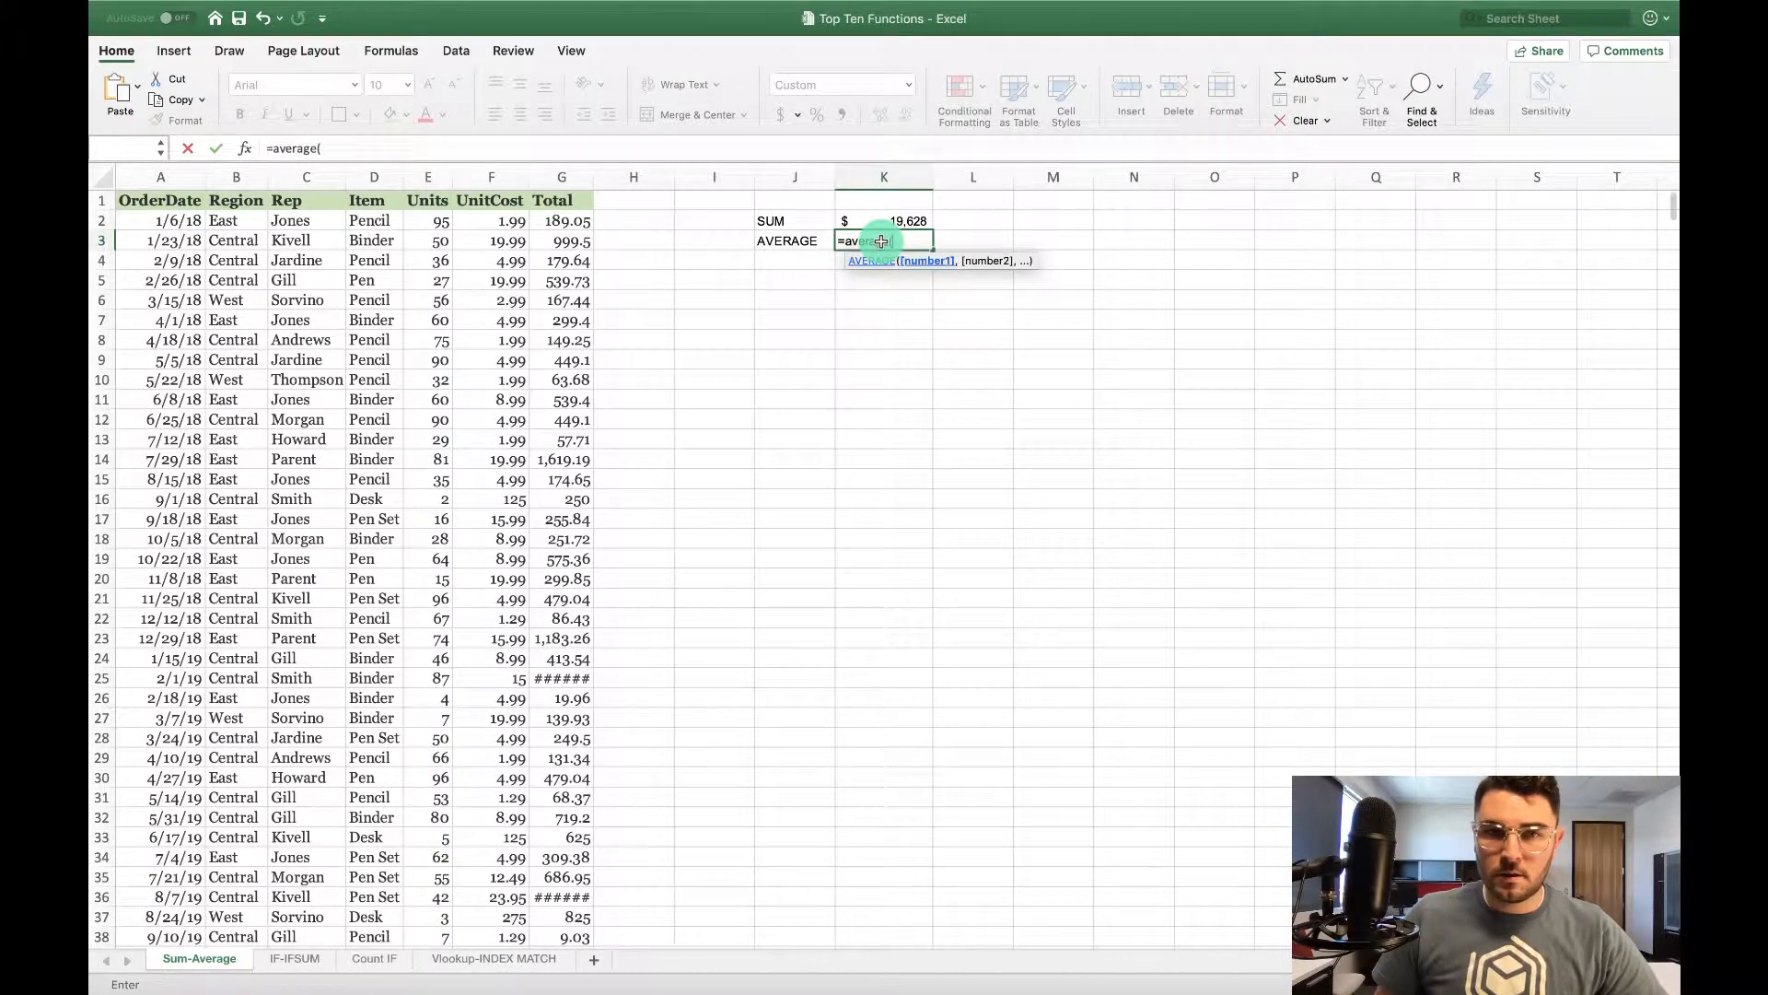
left_click_drag(567, 221, 553, 898)
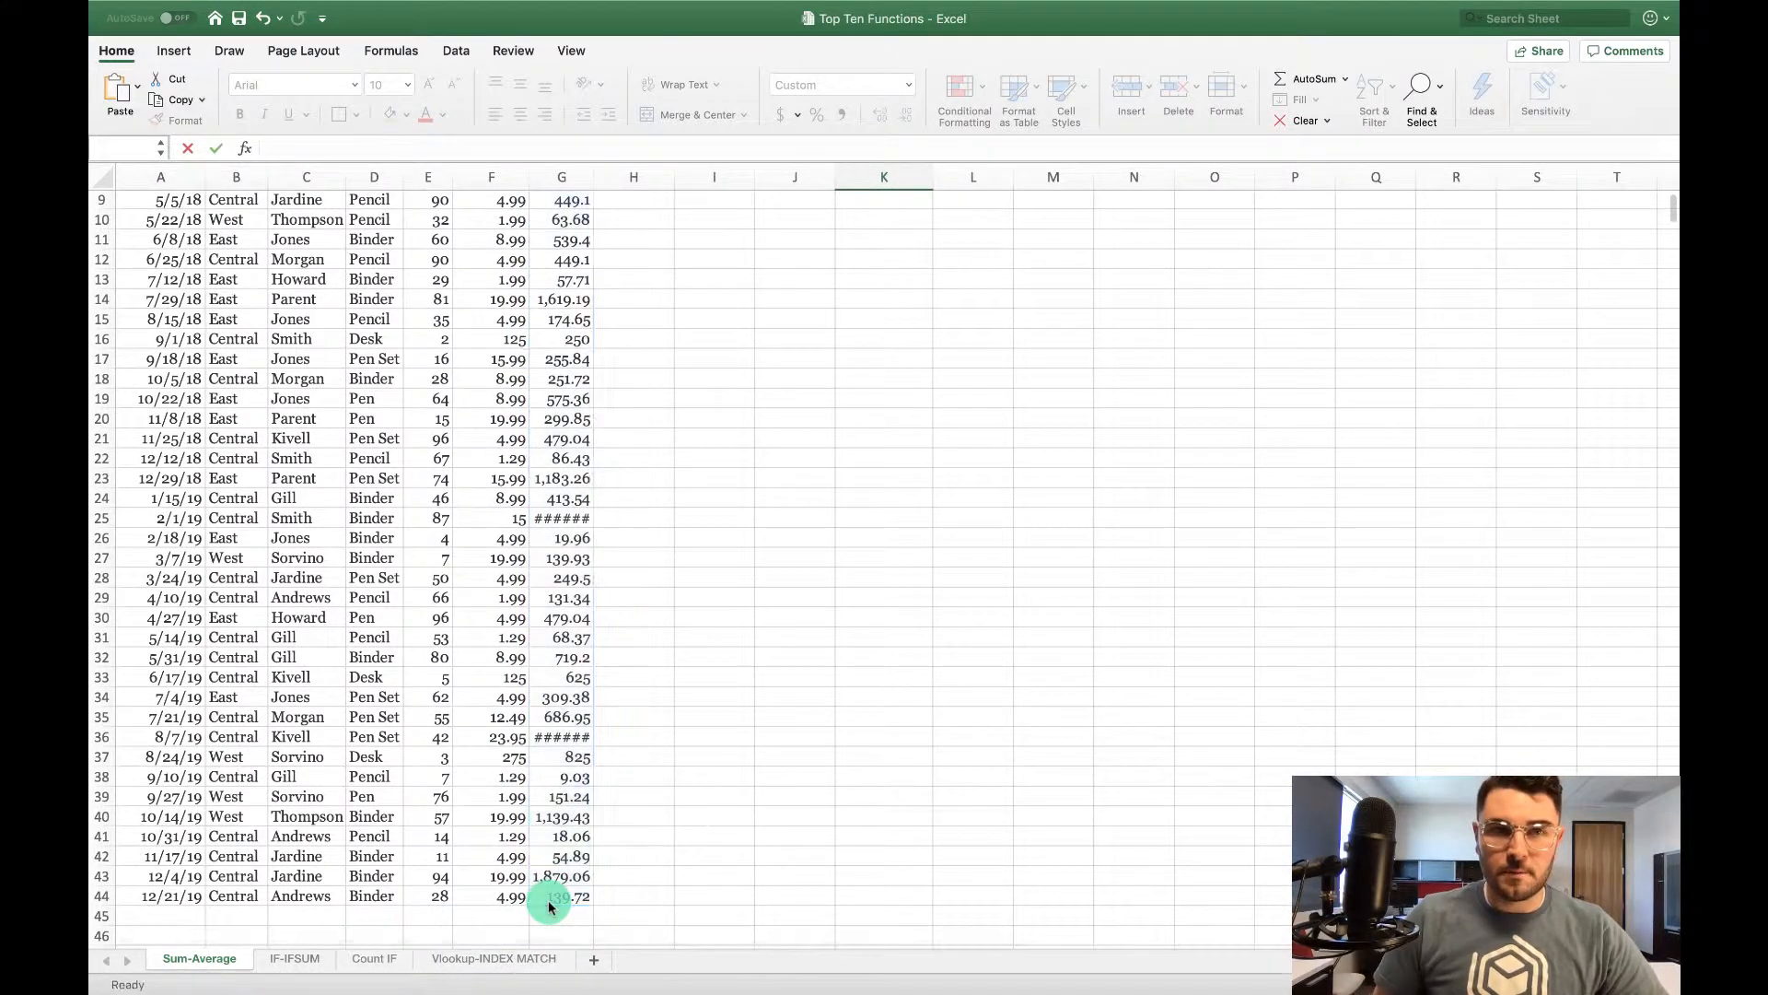
key("Return")
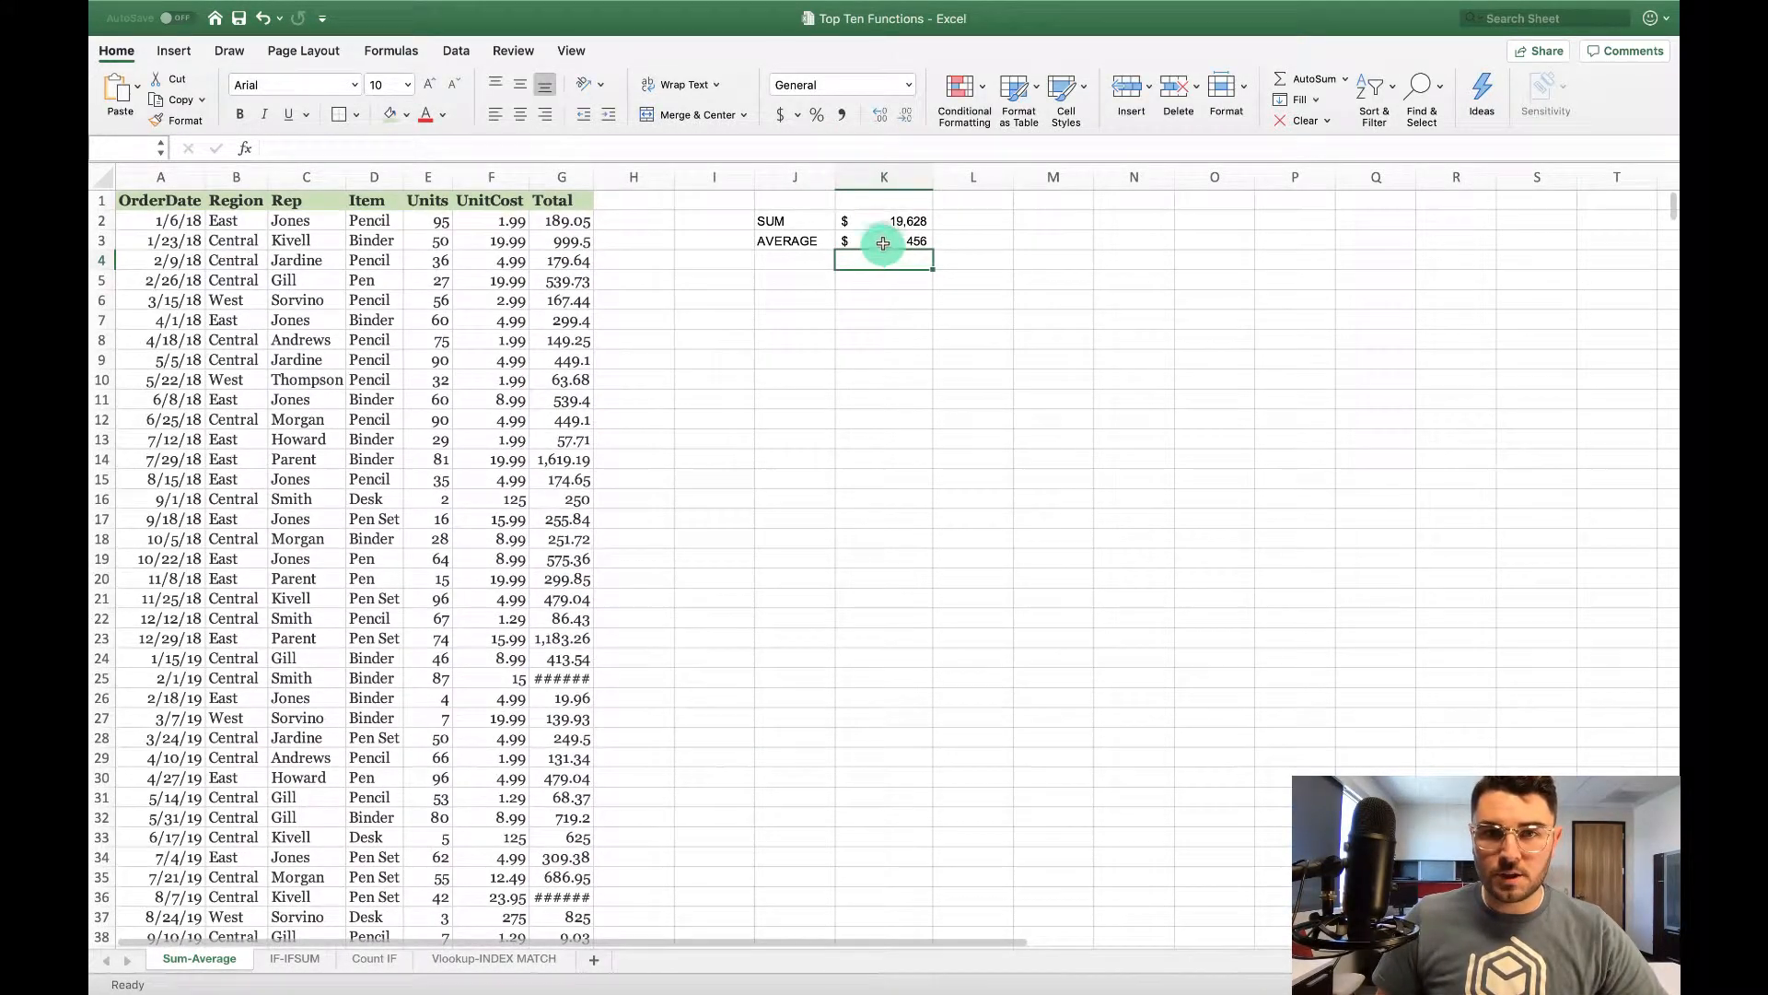
Change the average formula in K3 to cover the whole Total column, =AVERAGE(G:G)
left_click(898, 240)
left_click(368, 148)
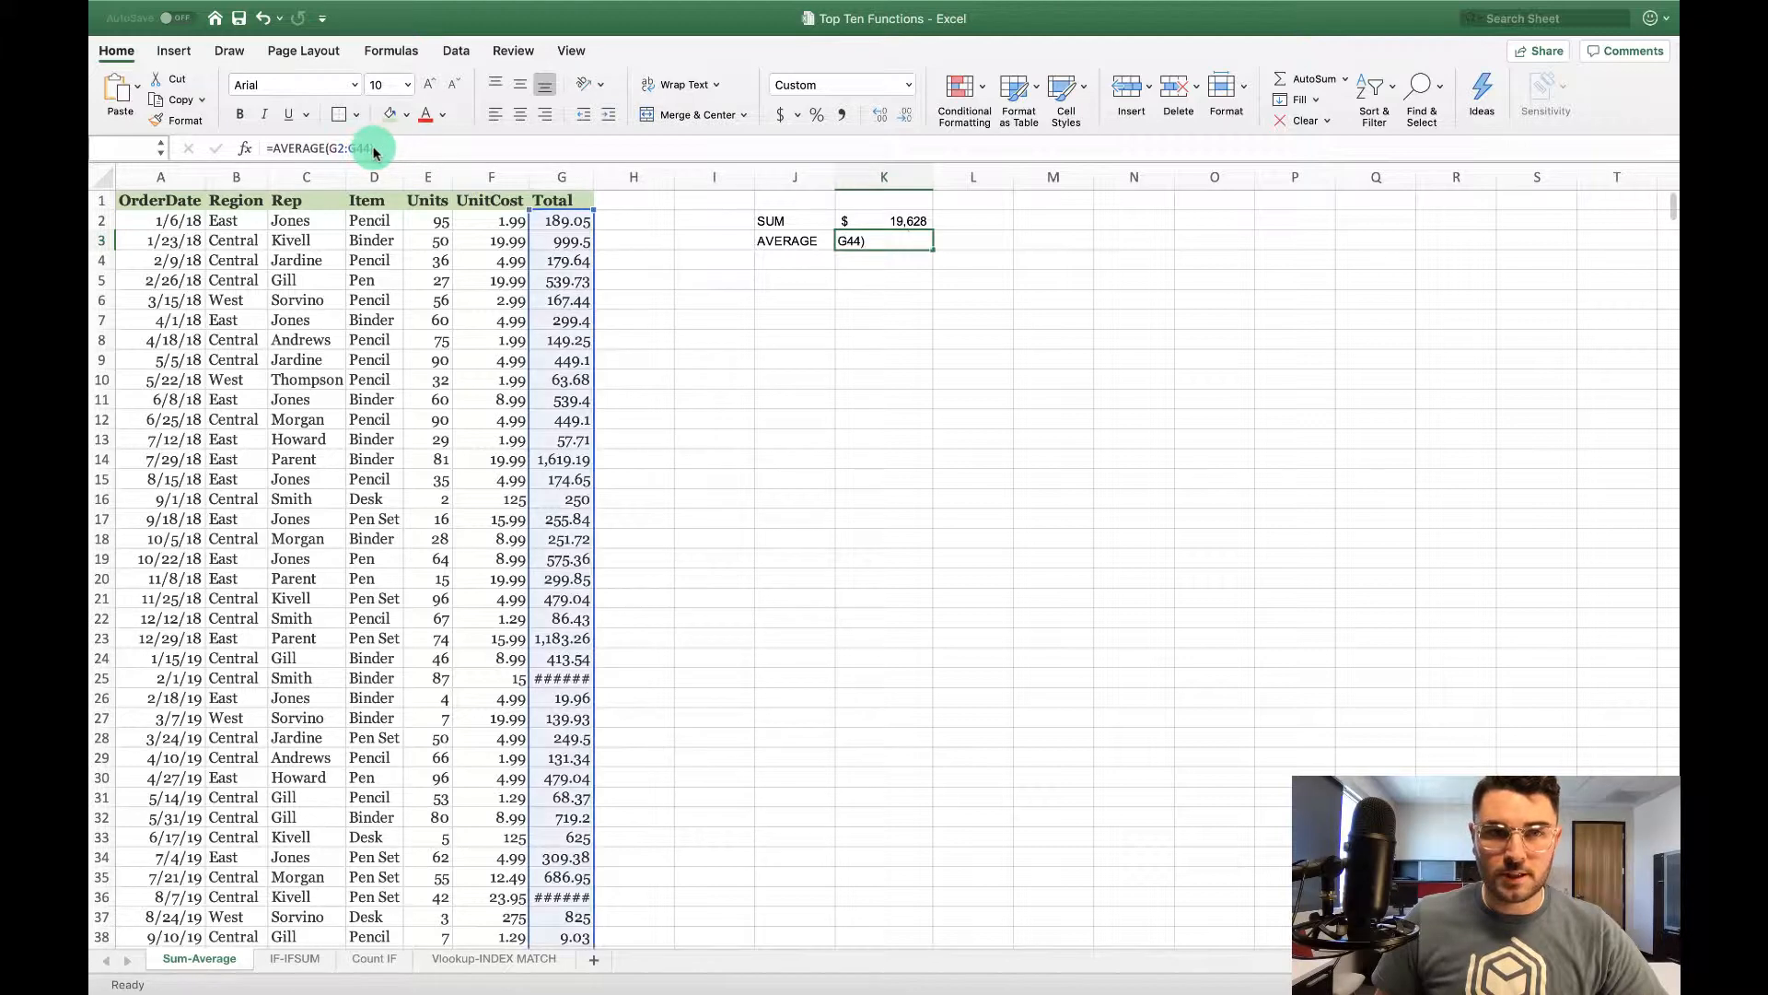
double_click(349, 148)
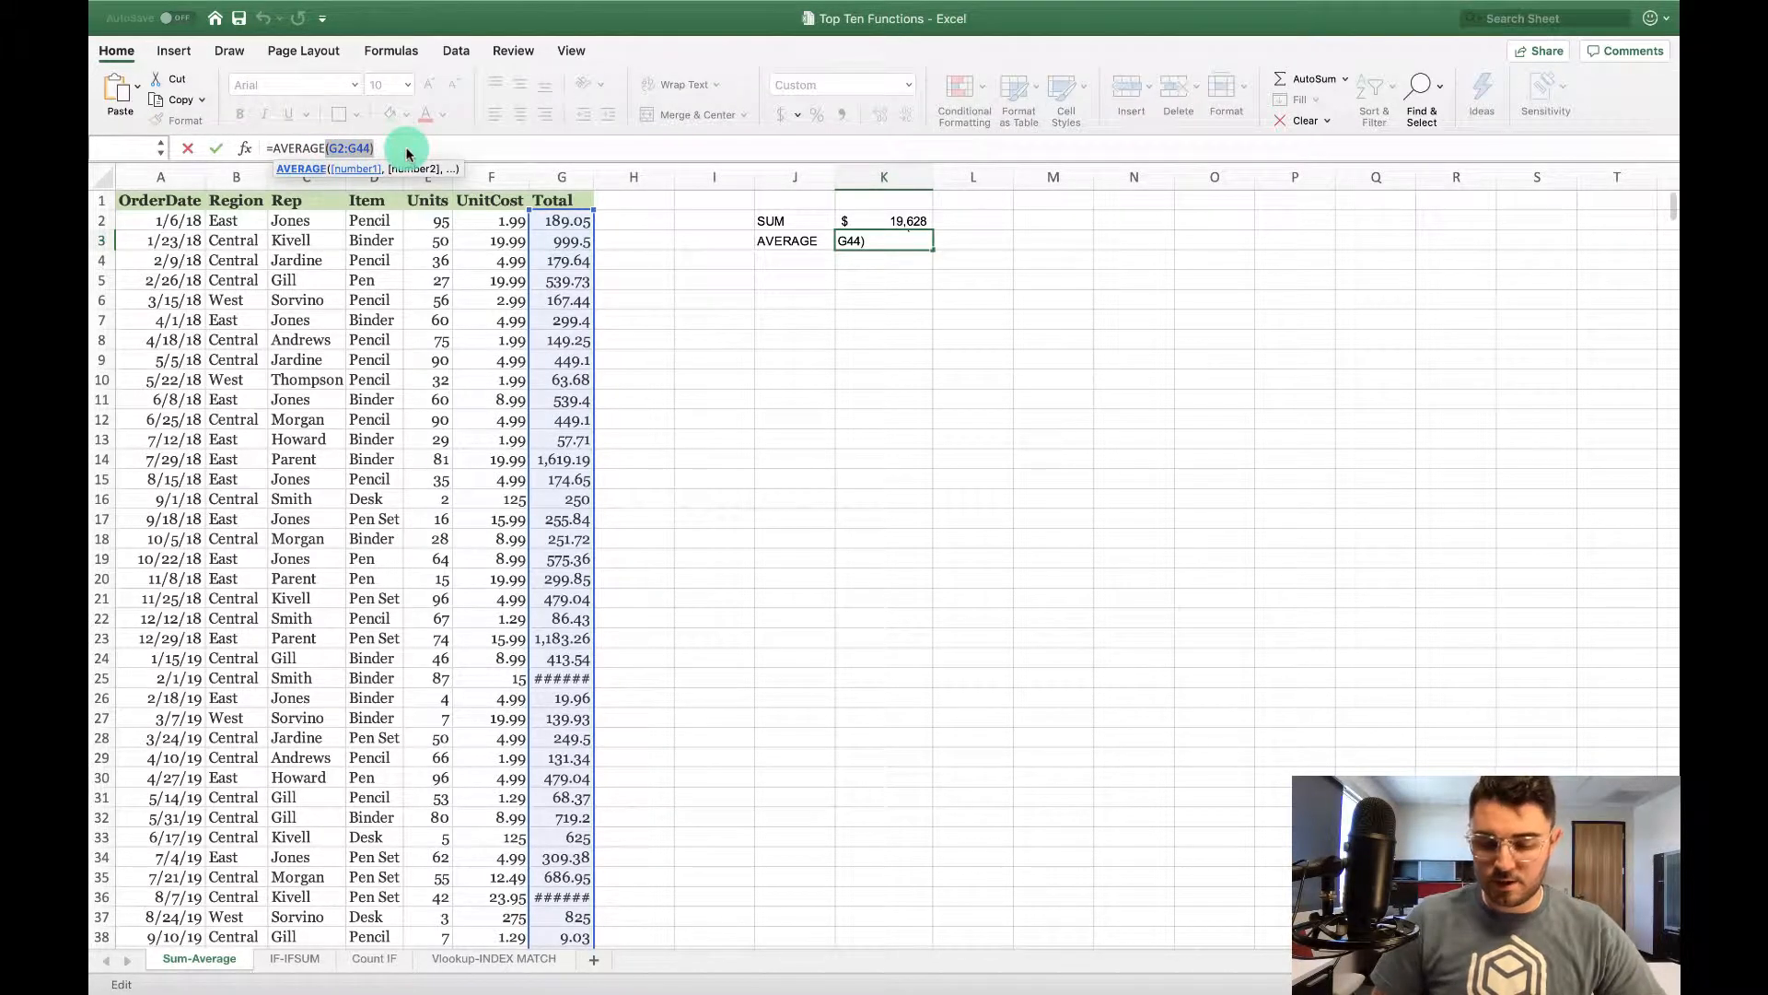
key("BackSpace")
type("(")
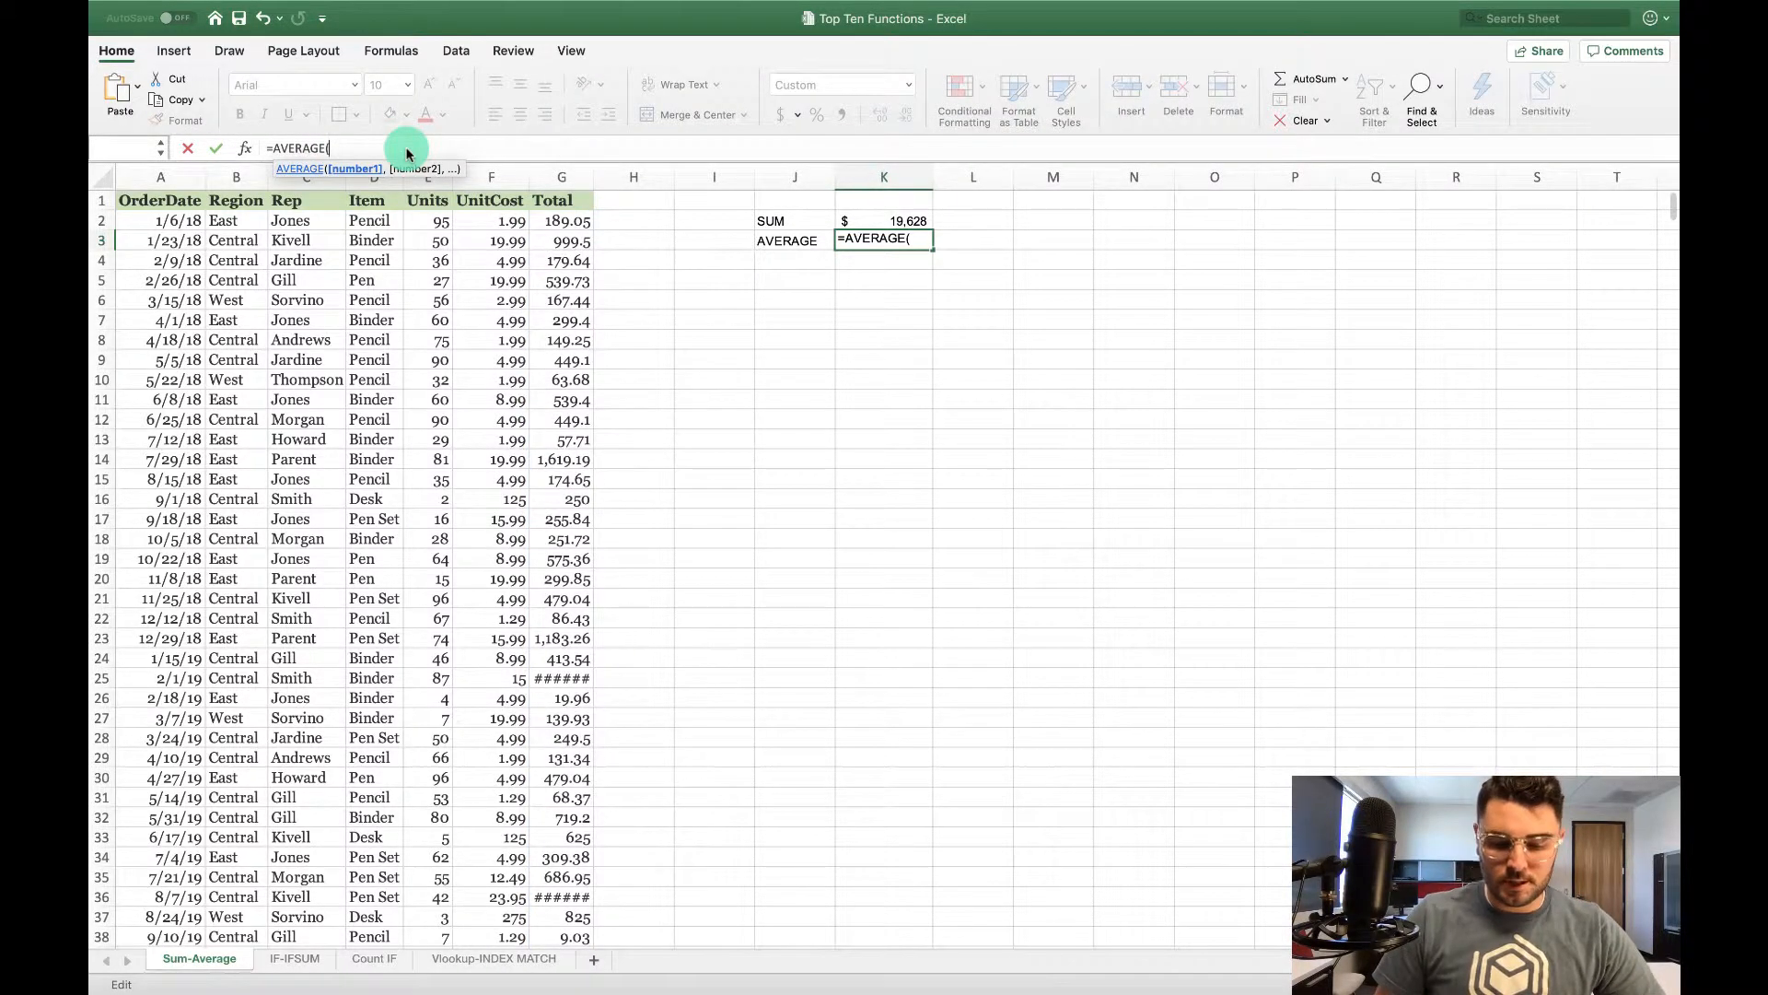
type("G:G")
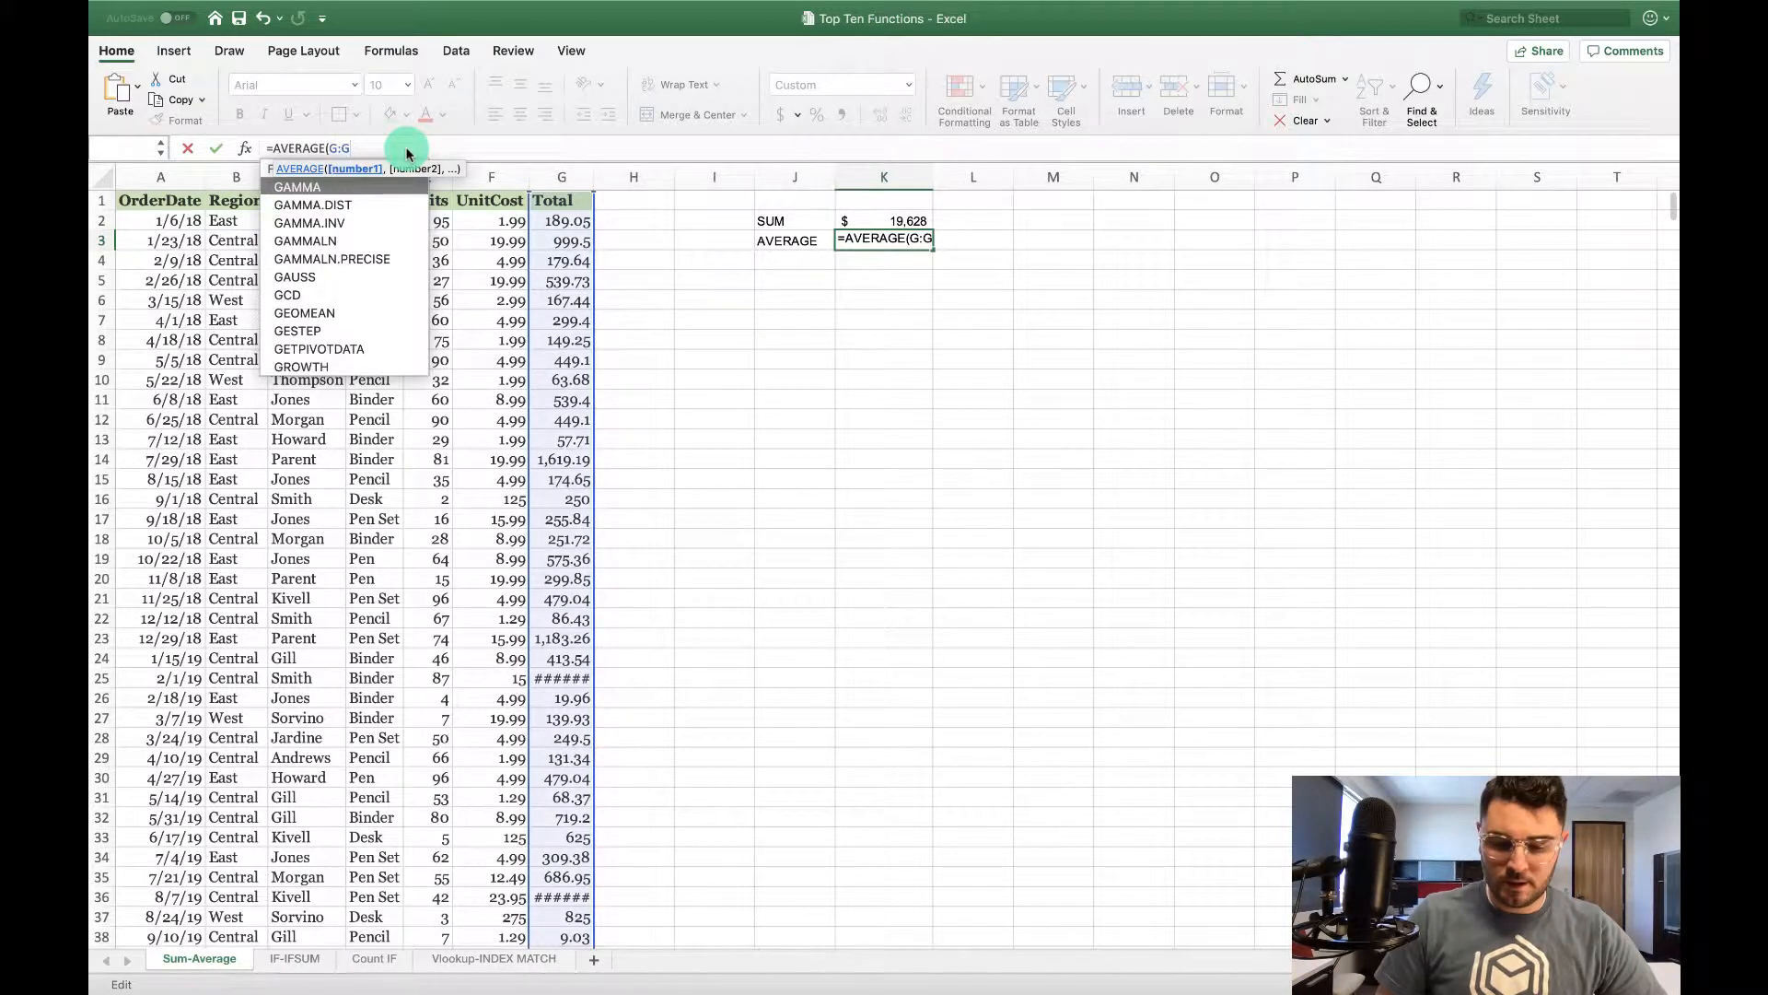
type(")")
key("Return")
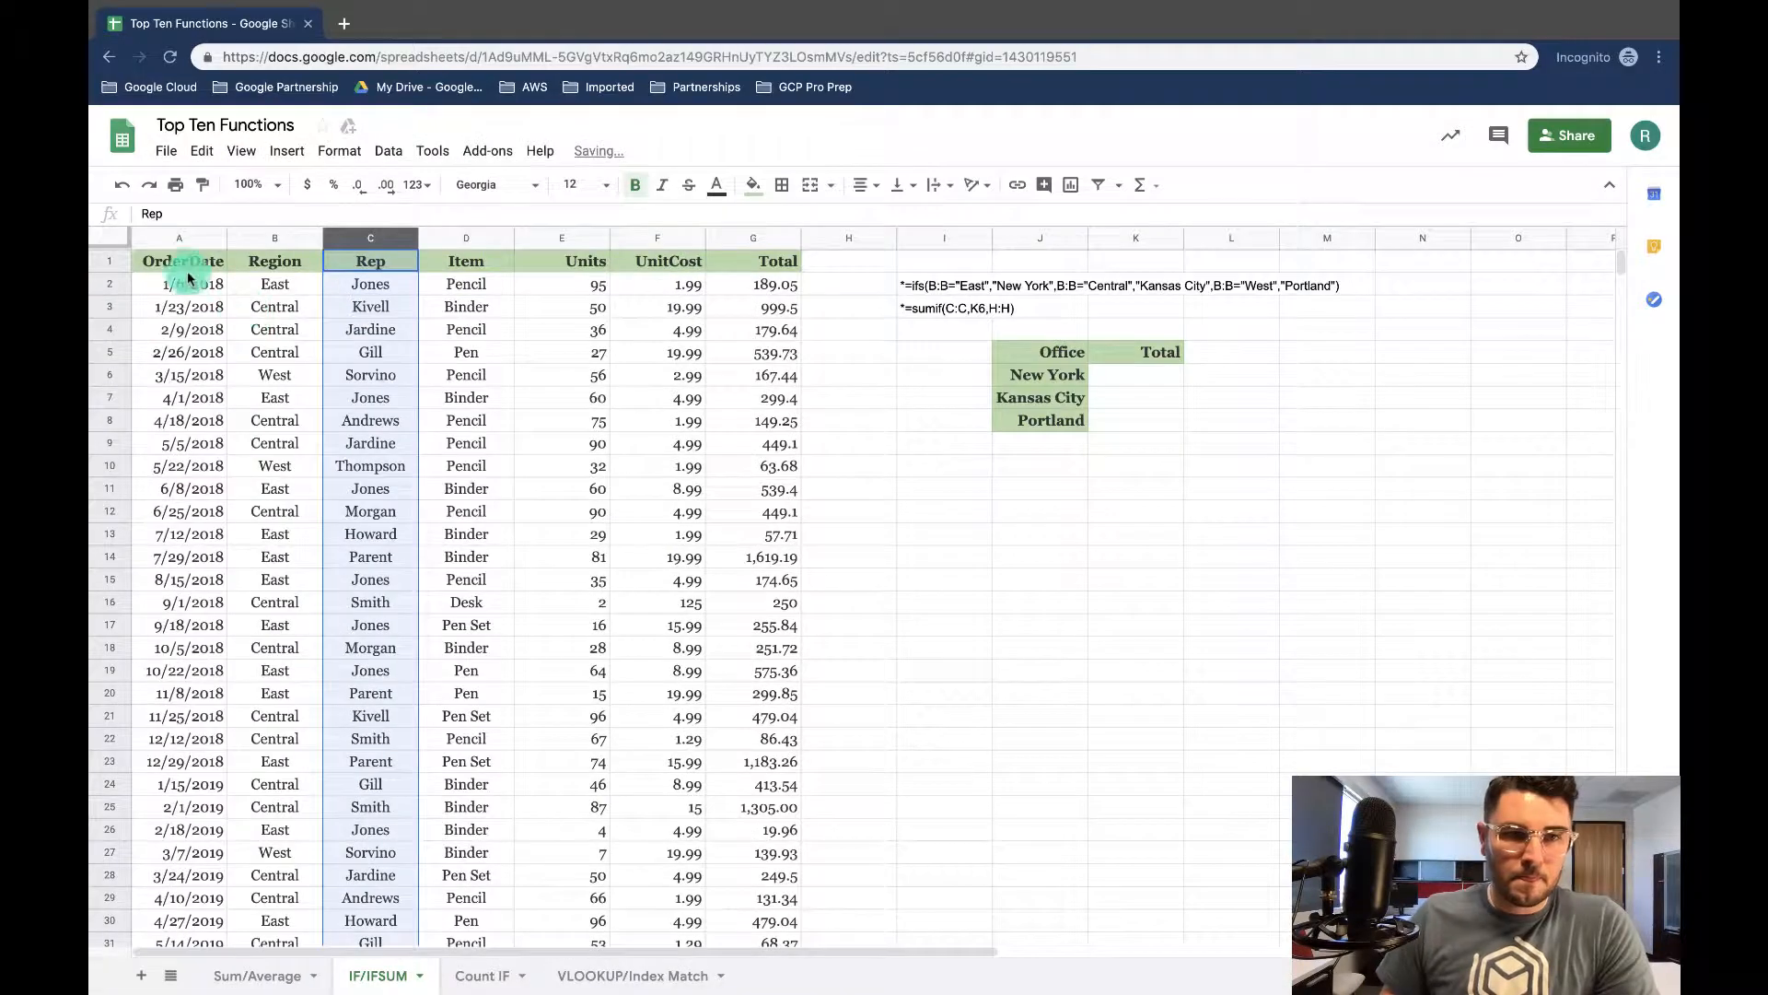
Insert a new column between Region and Rep and give it the header Office
left_click(187, 269)
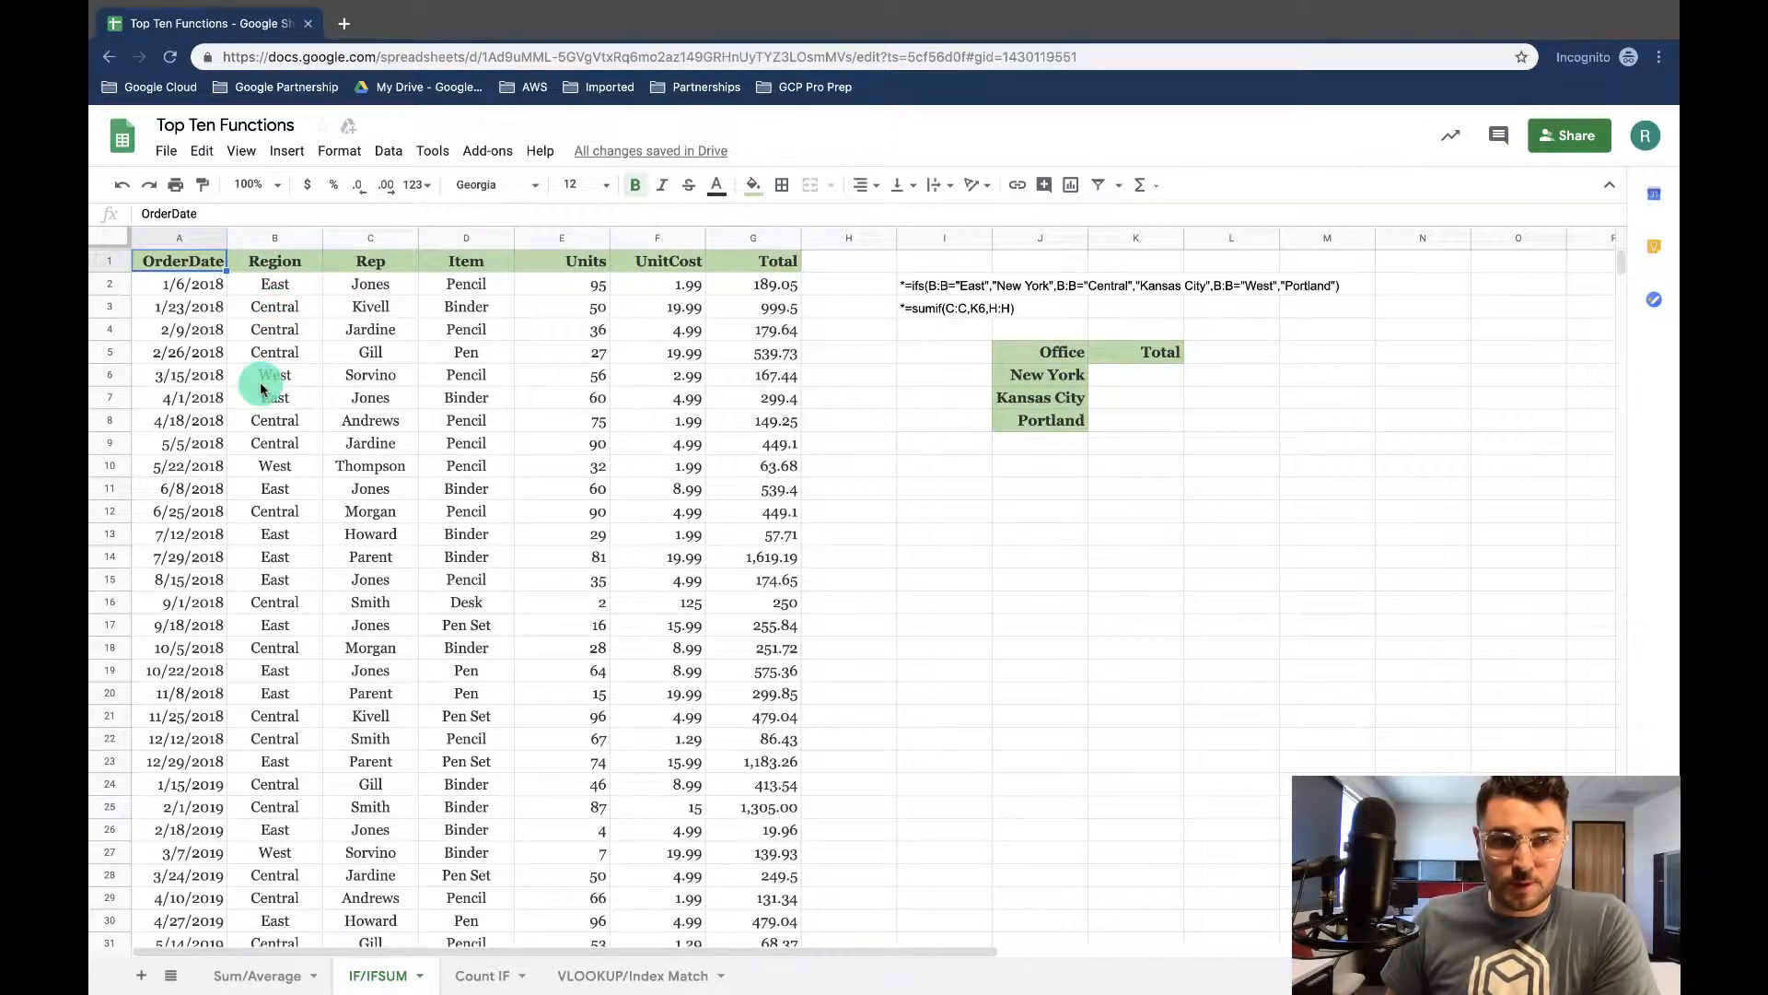
left_click(373, 241)
right_click(373, 241)
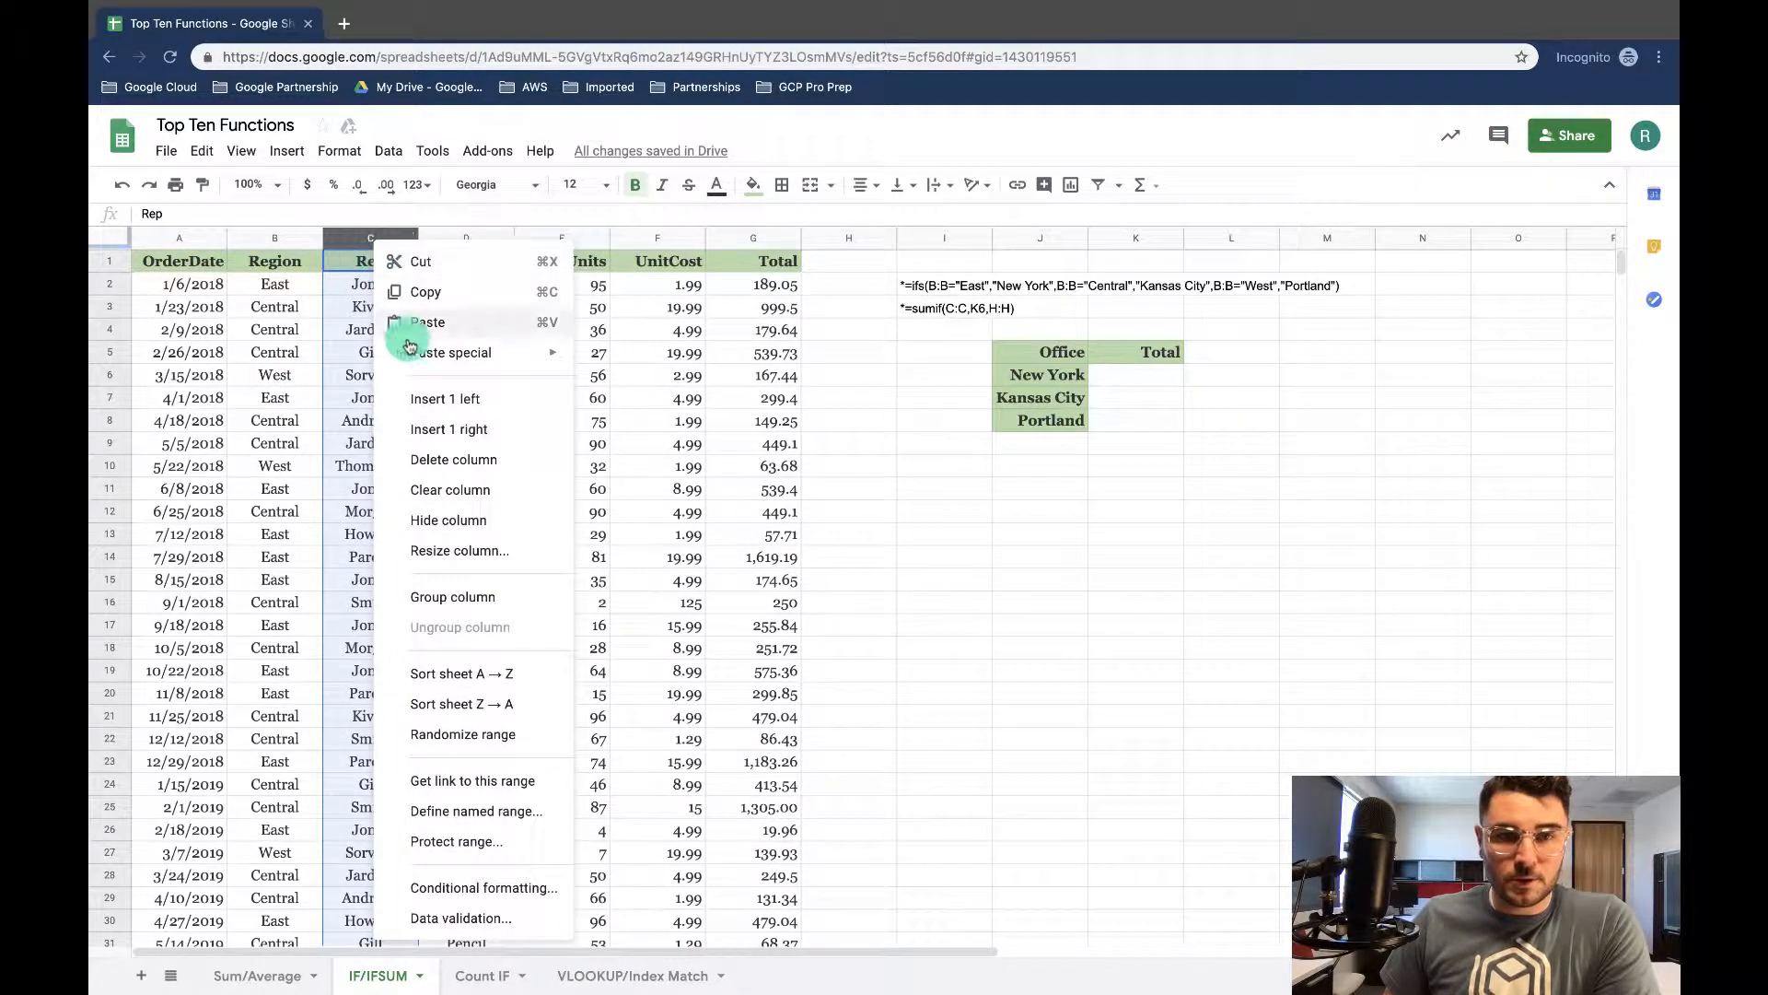
left_click(445, 409)
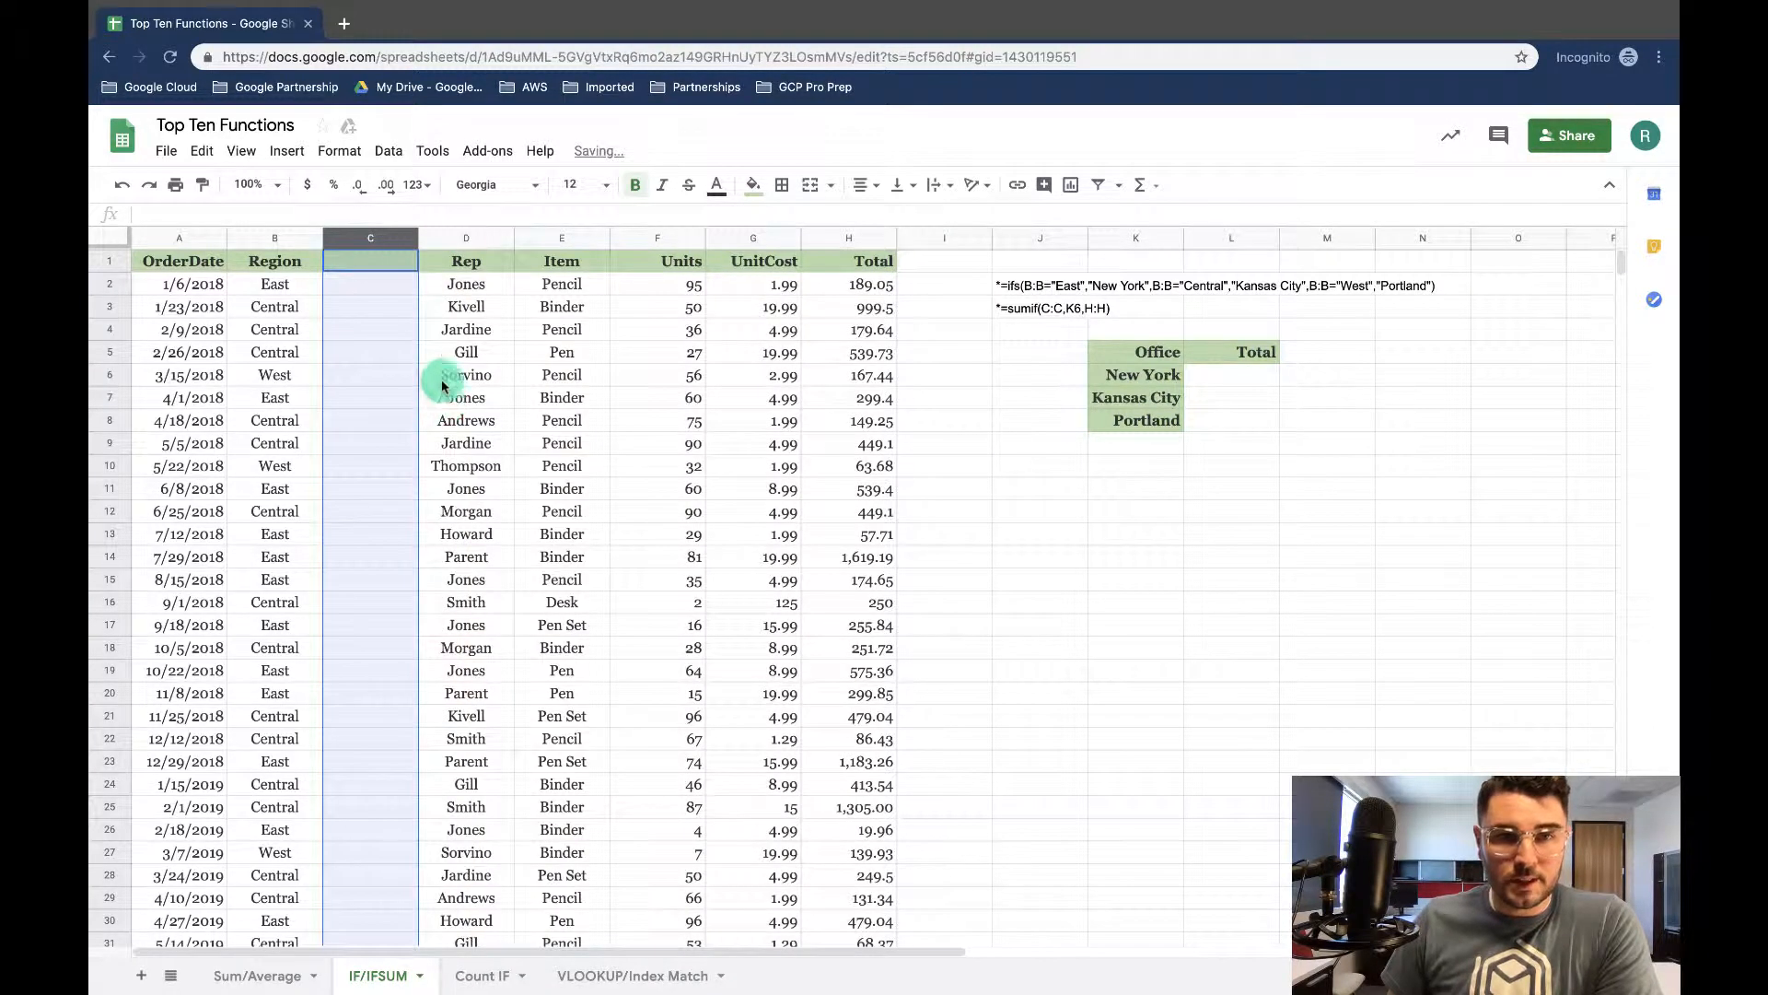
left_click(375, 267)
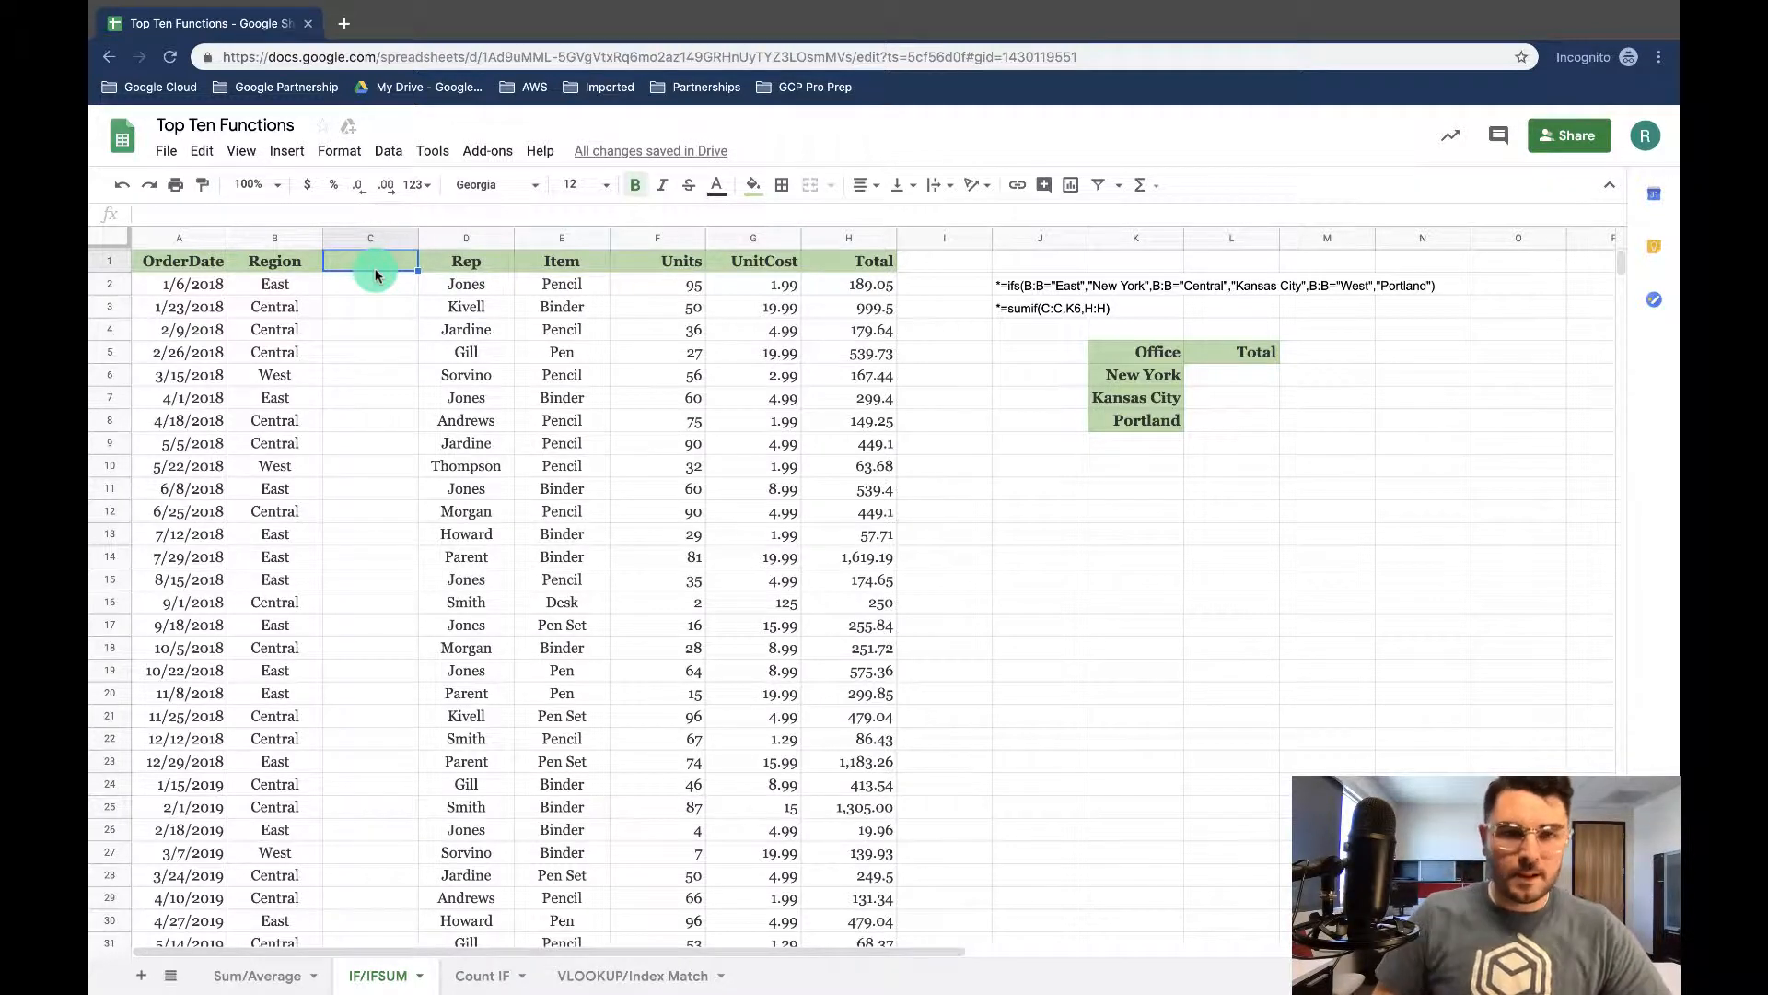
type("Office")
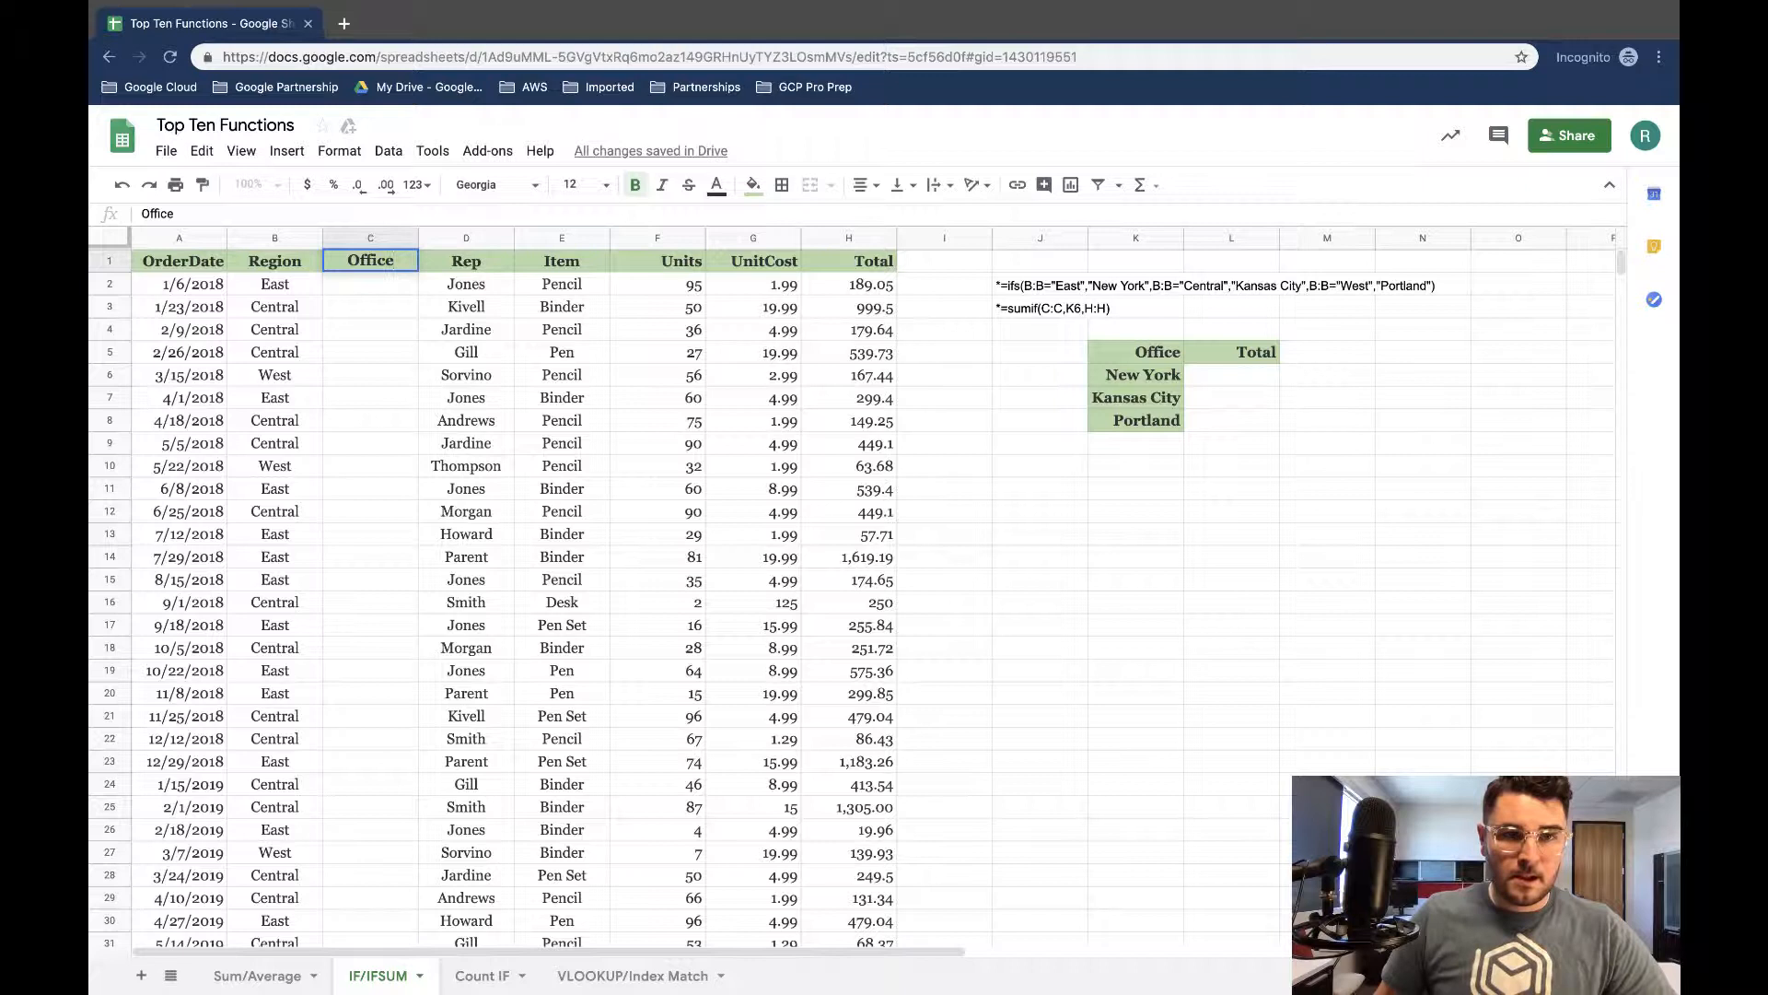
key("Return")
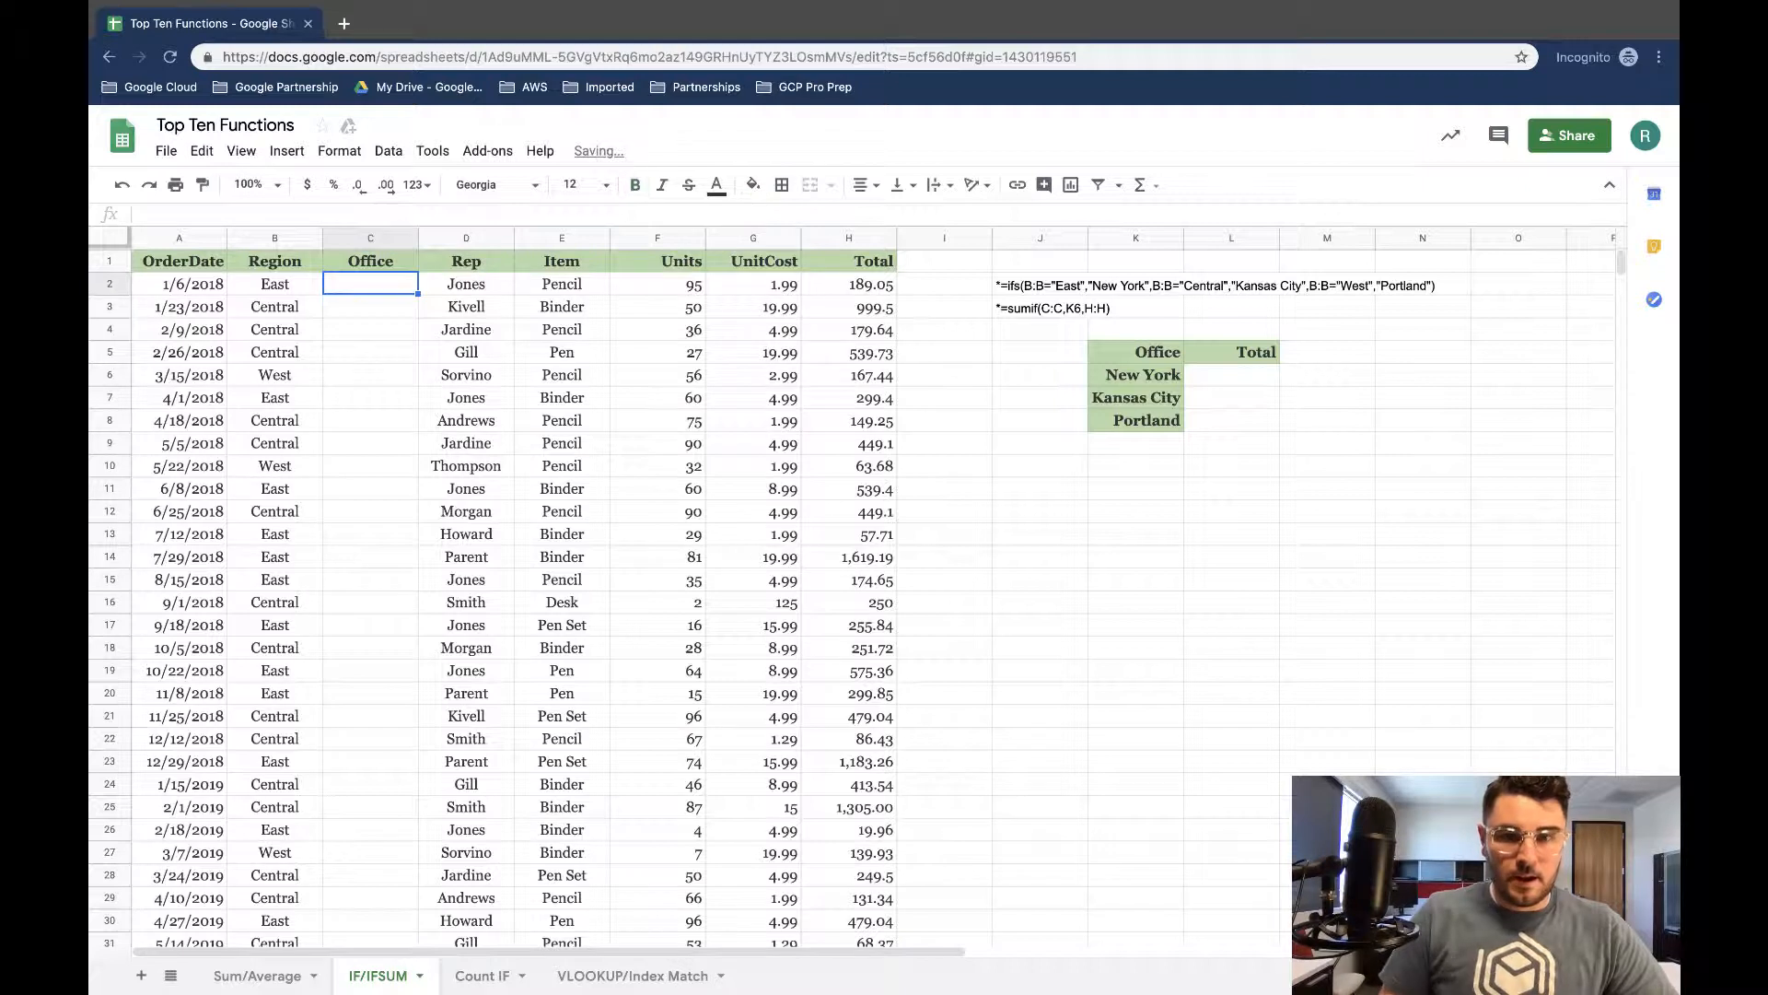
Begin an IFS formula in C2 that returns "New York" when B:B="East"
type("=")
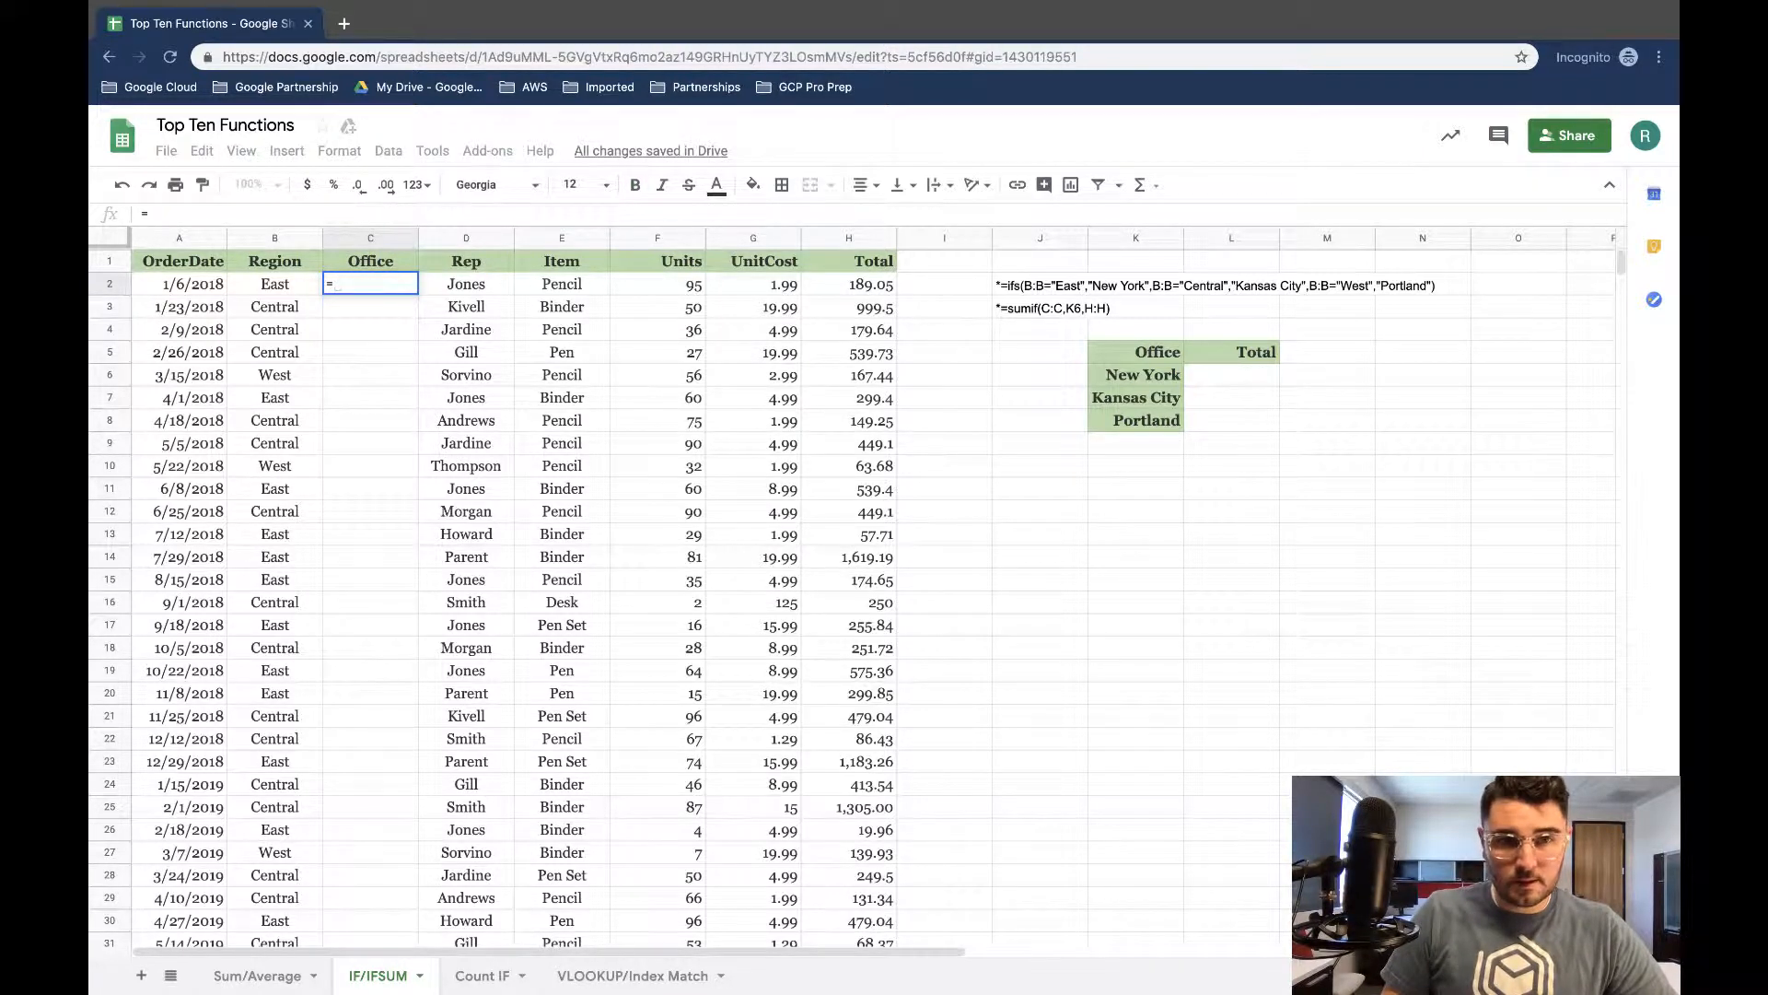
type("ifs")
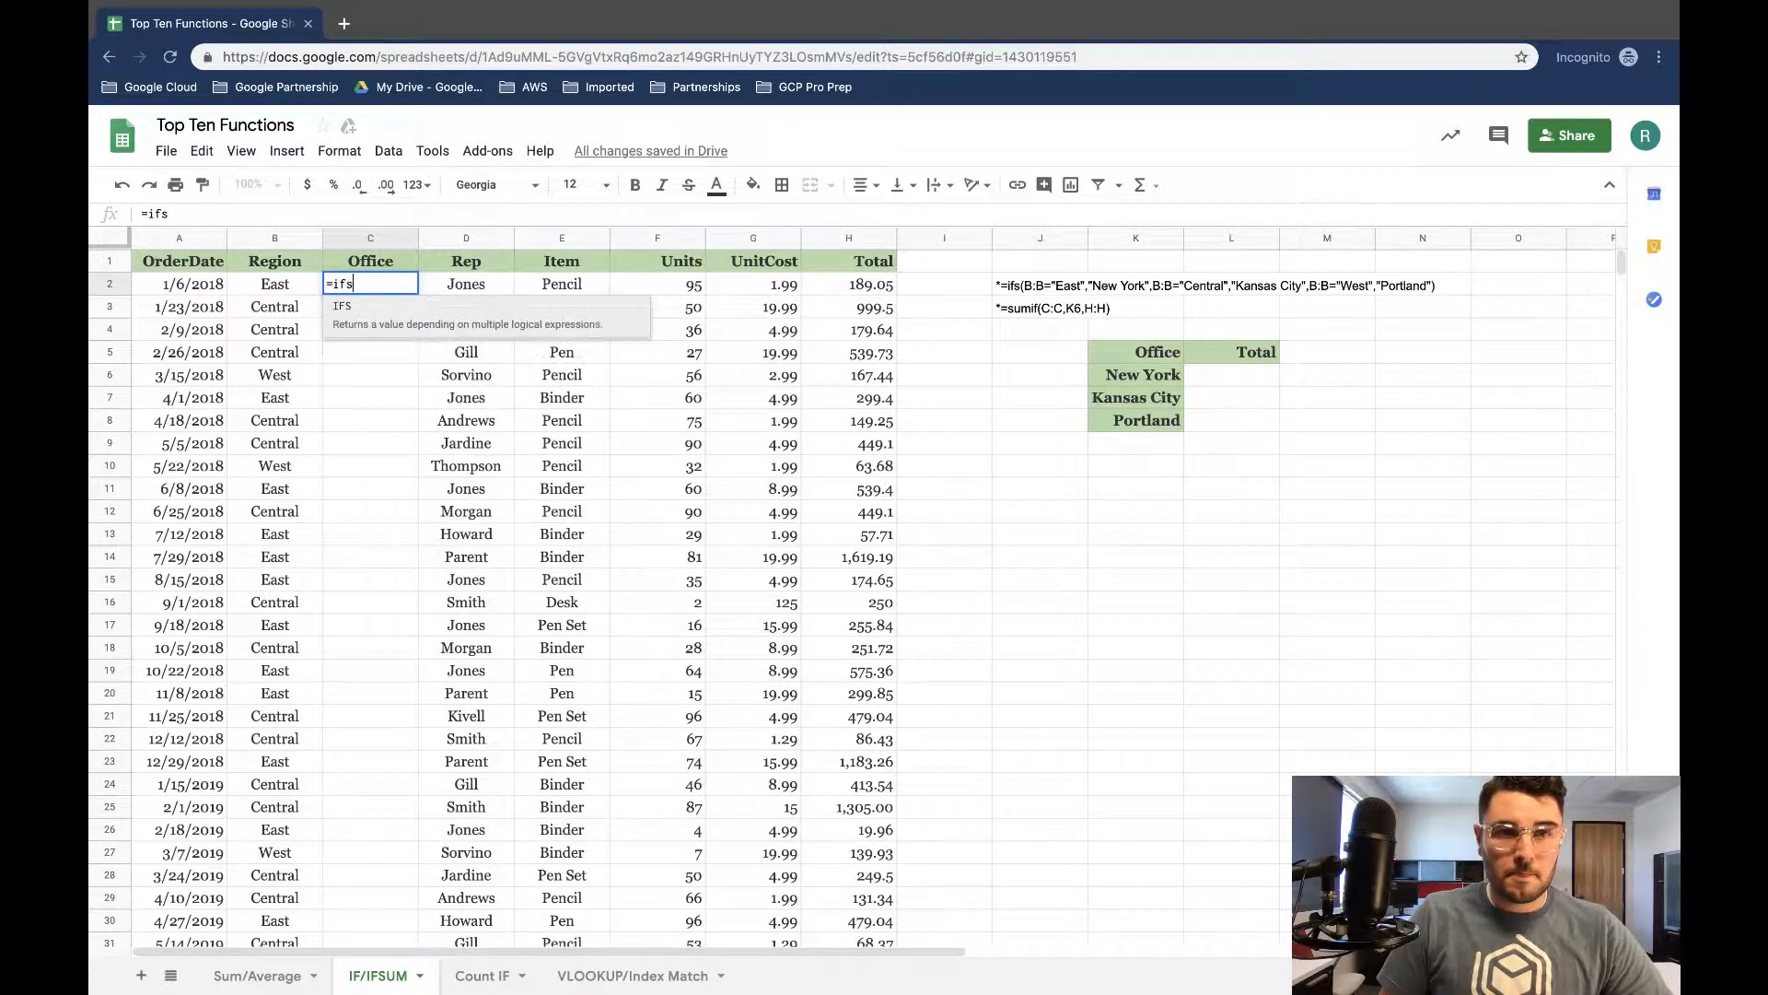
type("(")
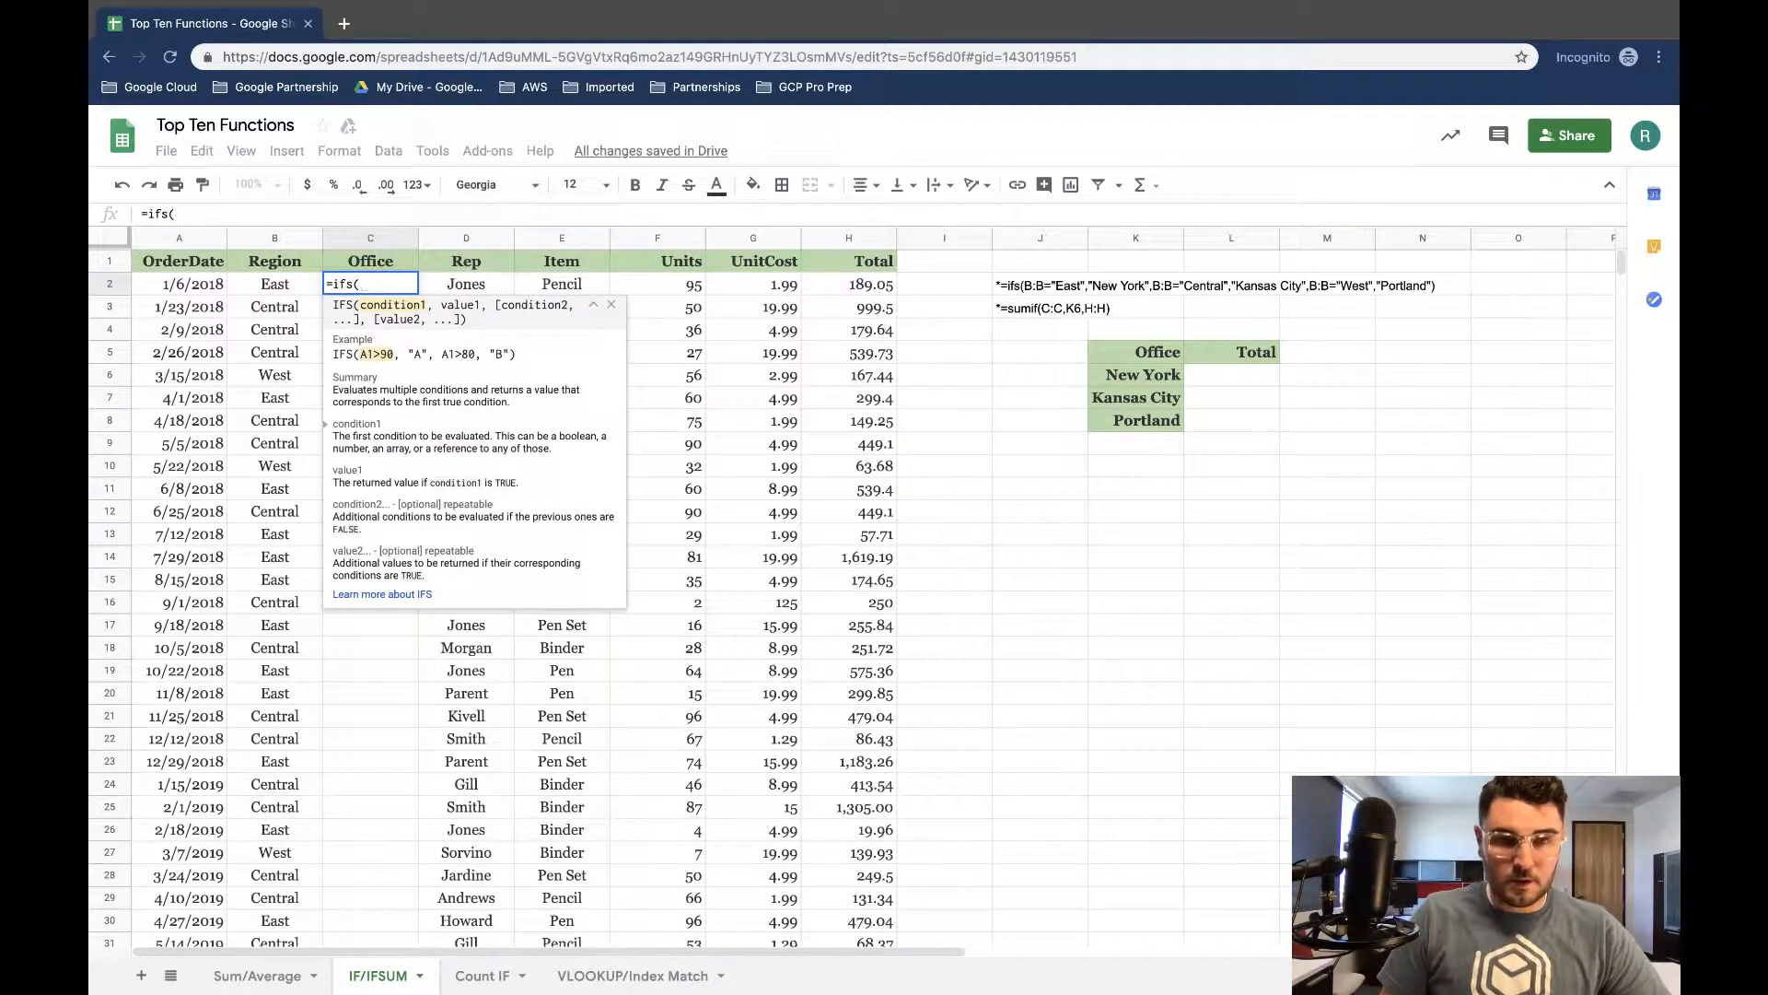
type("B:B")
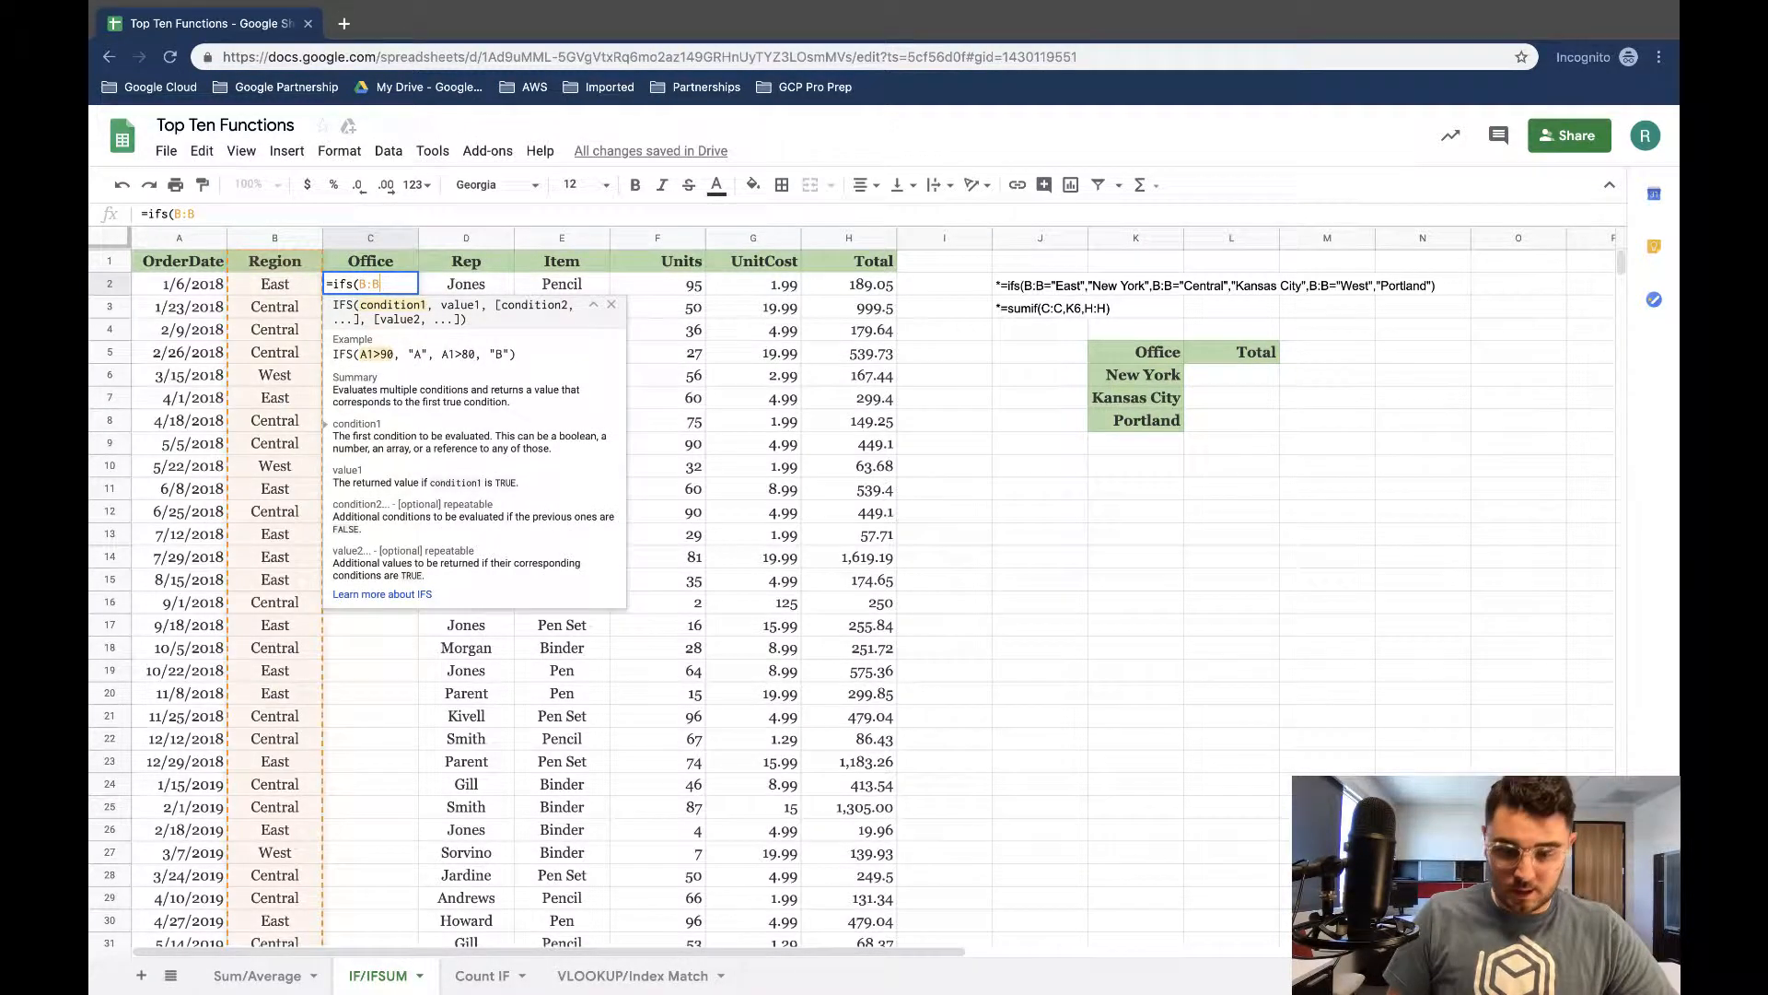
type("=\"")
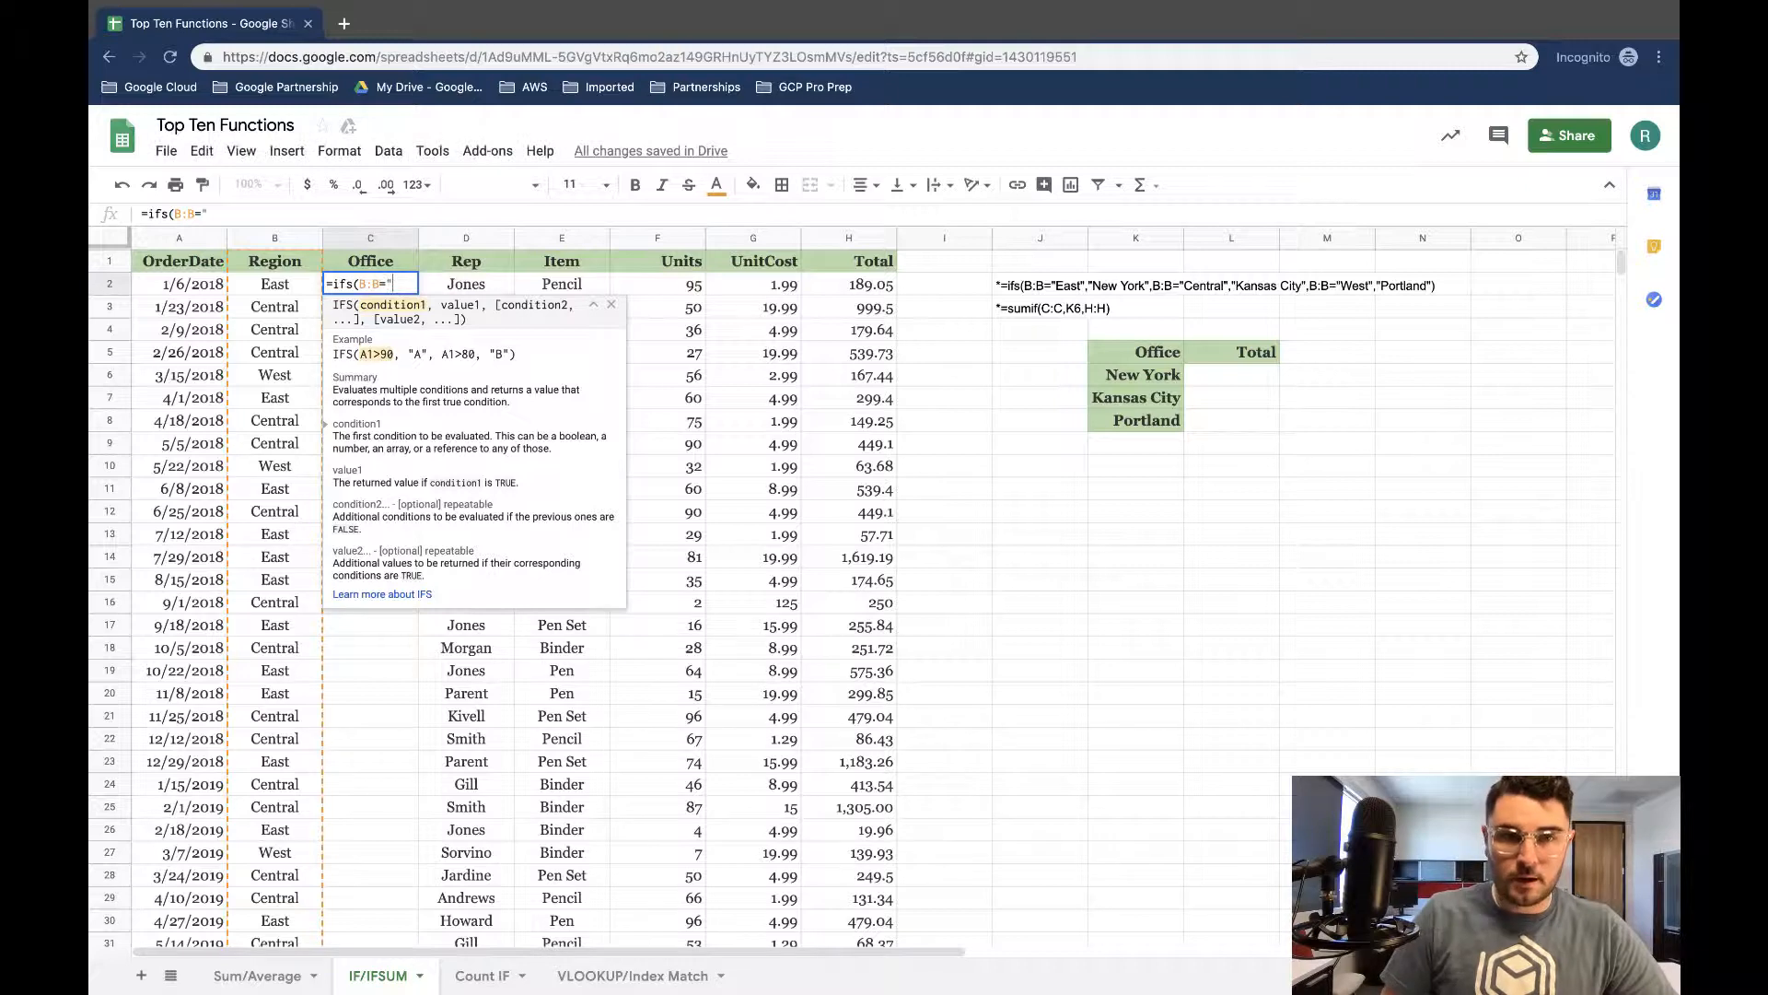
type("E")
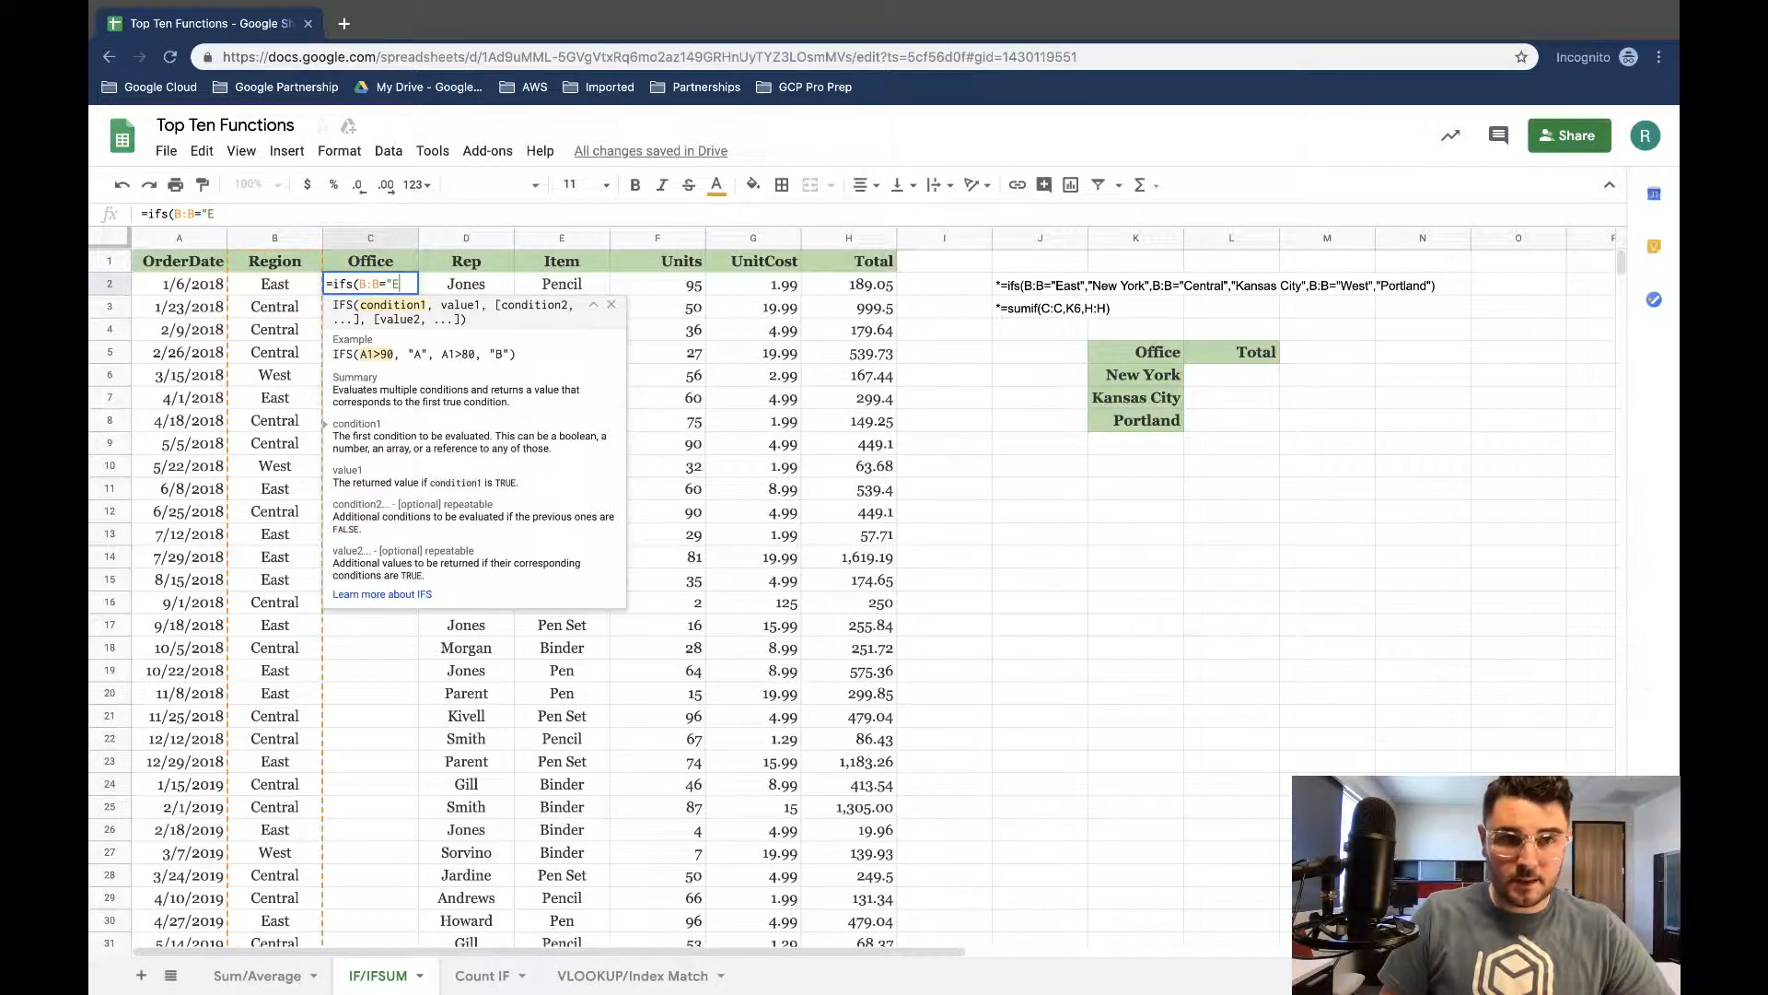
type("ast\",")
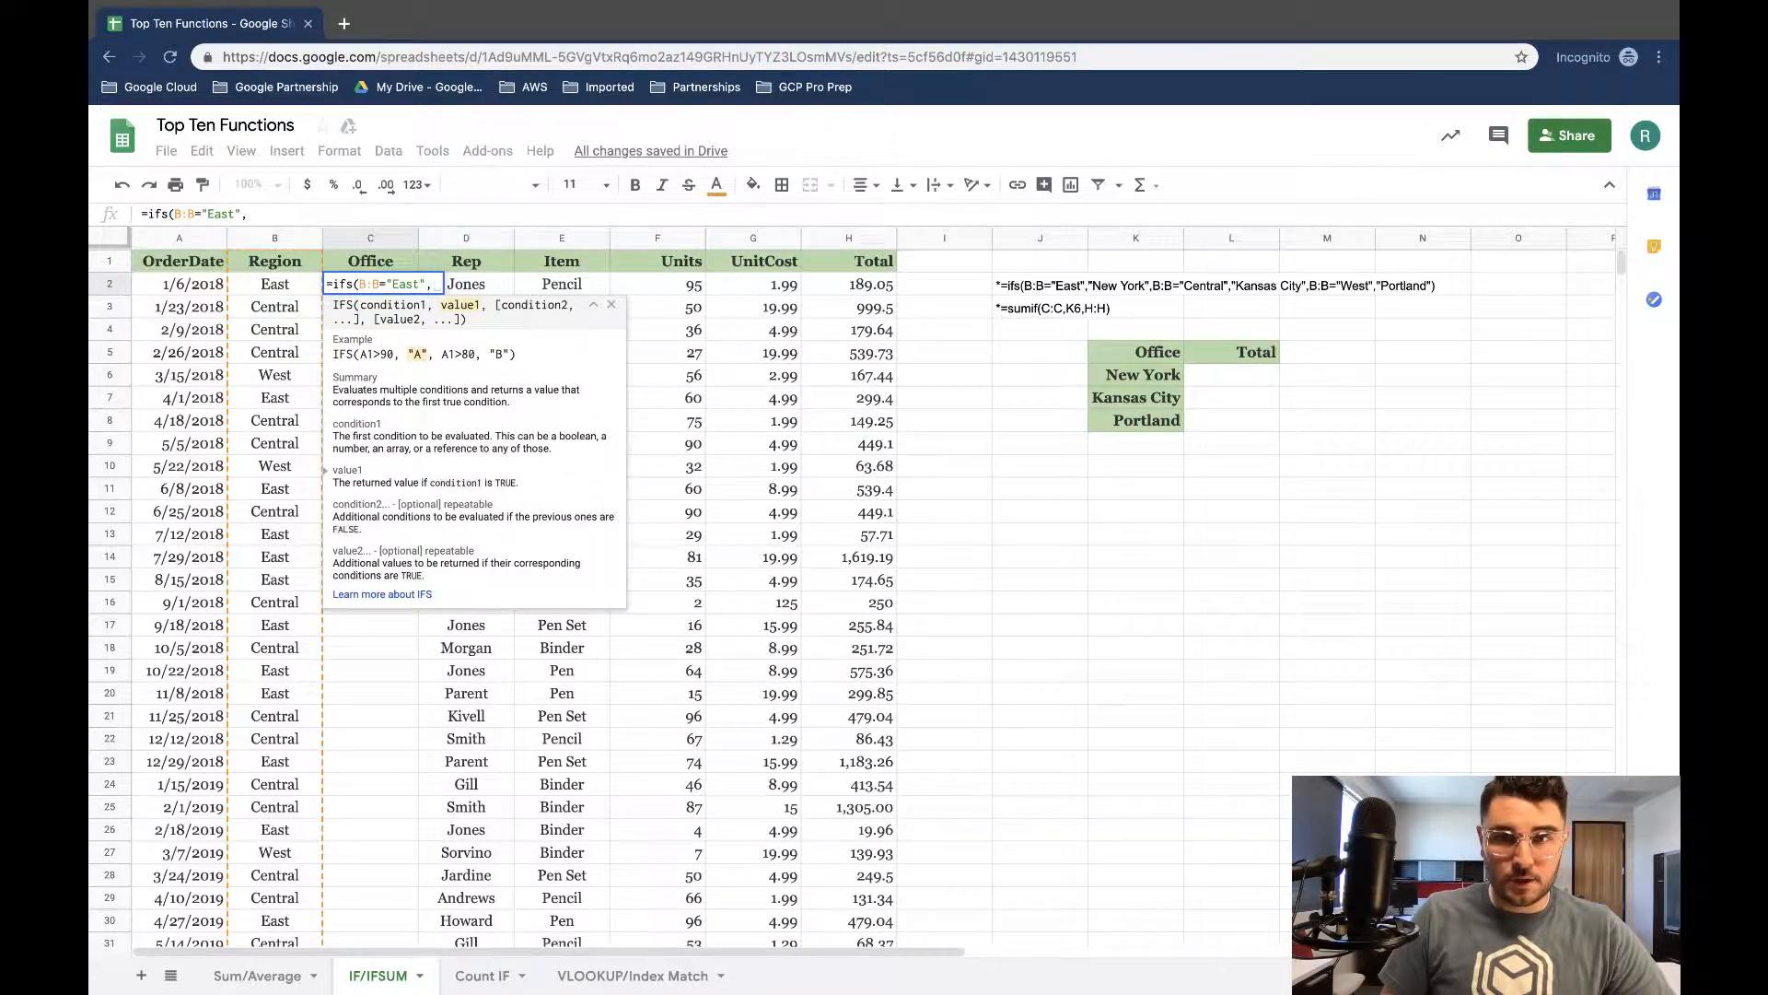
type("\"Ne")
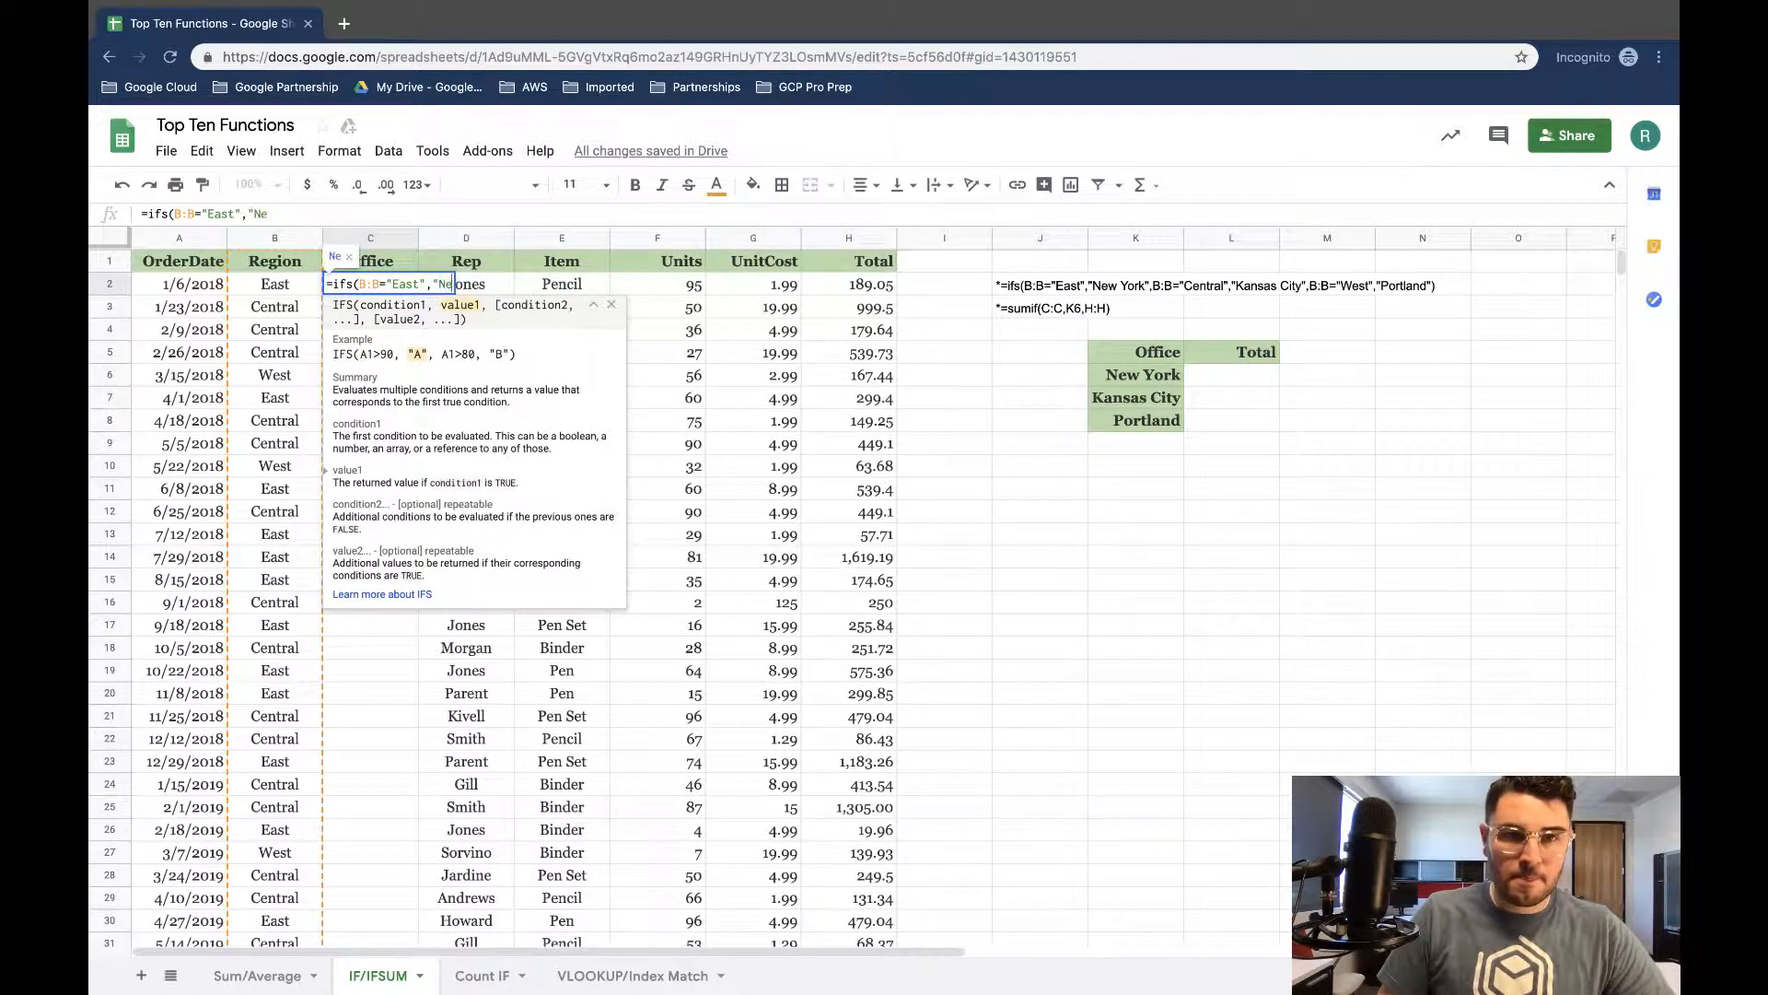
type("w York")
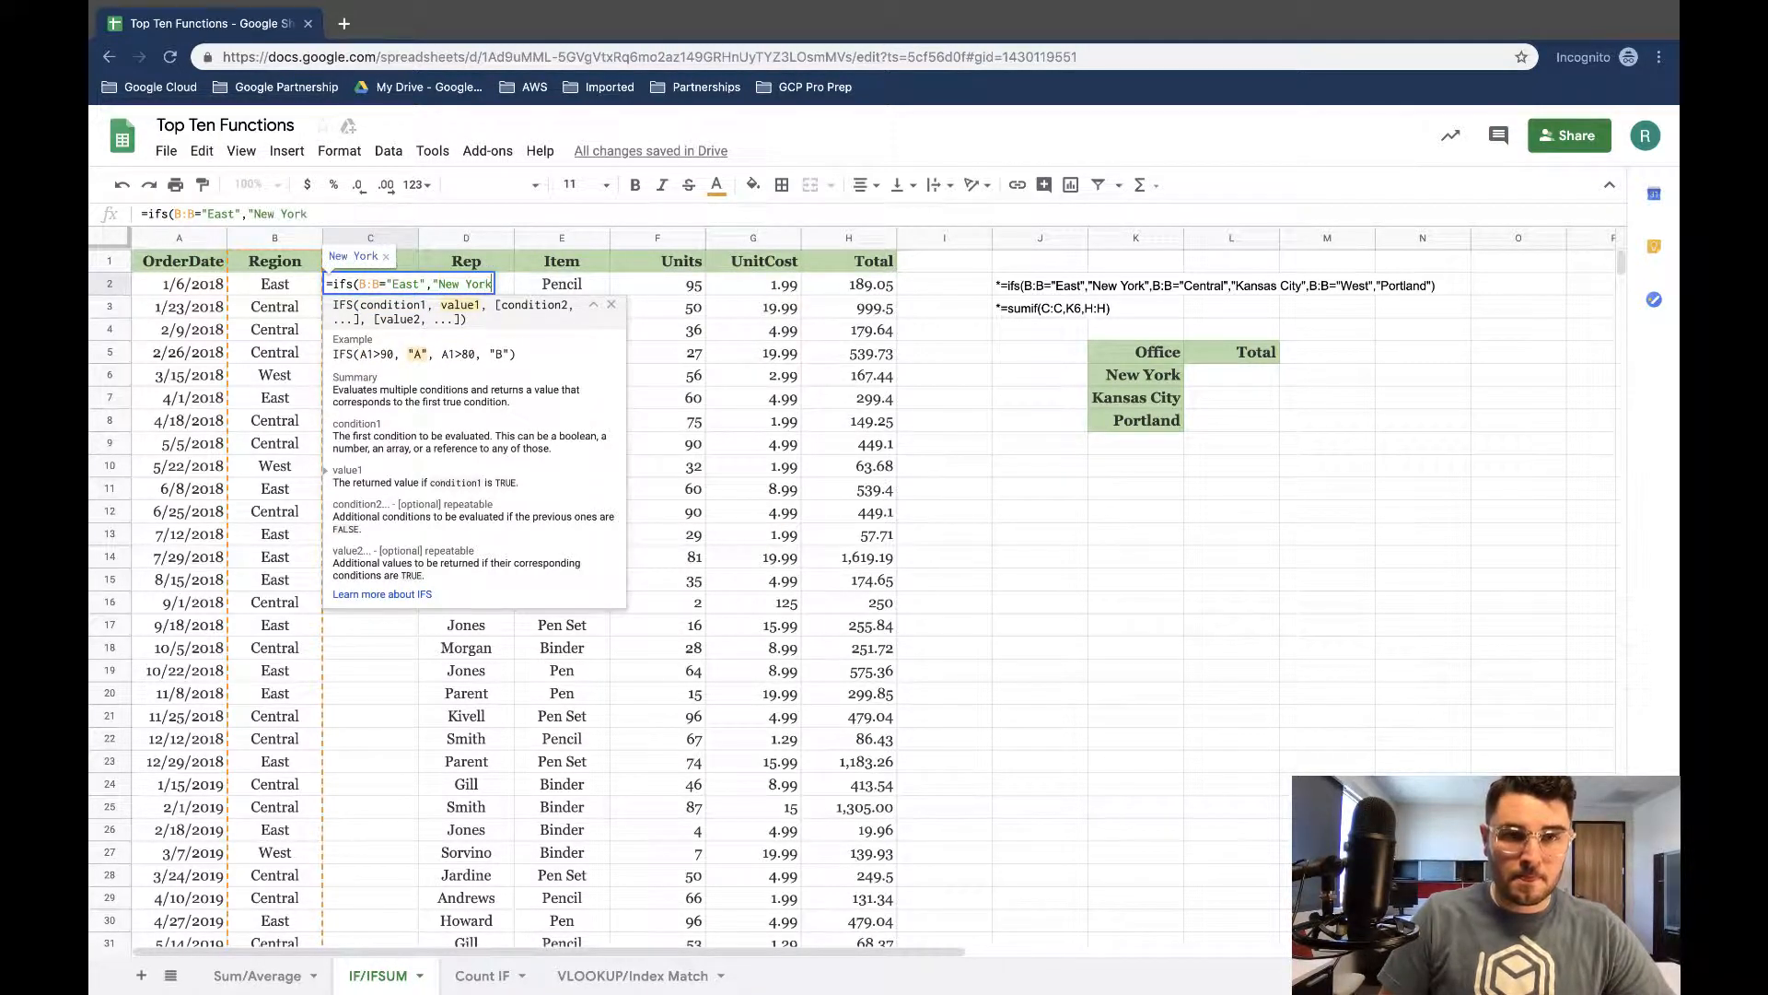
type("\"")
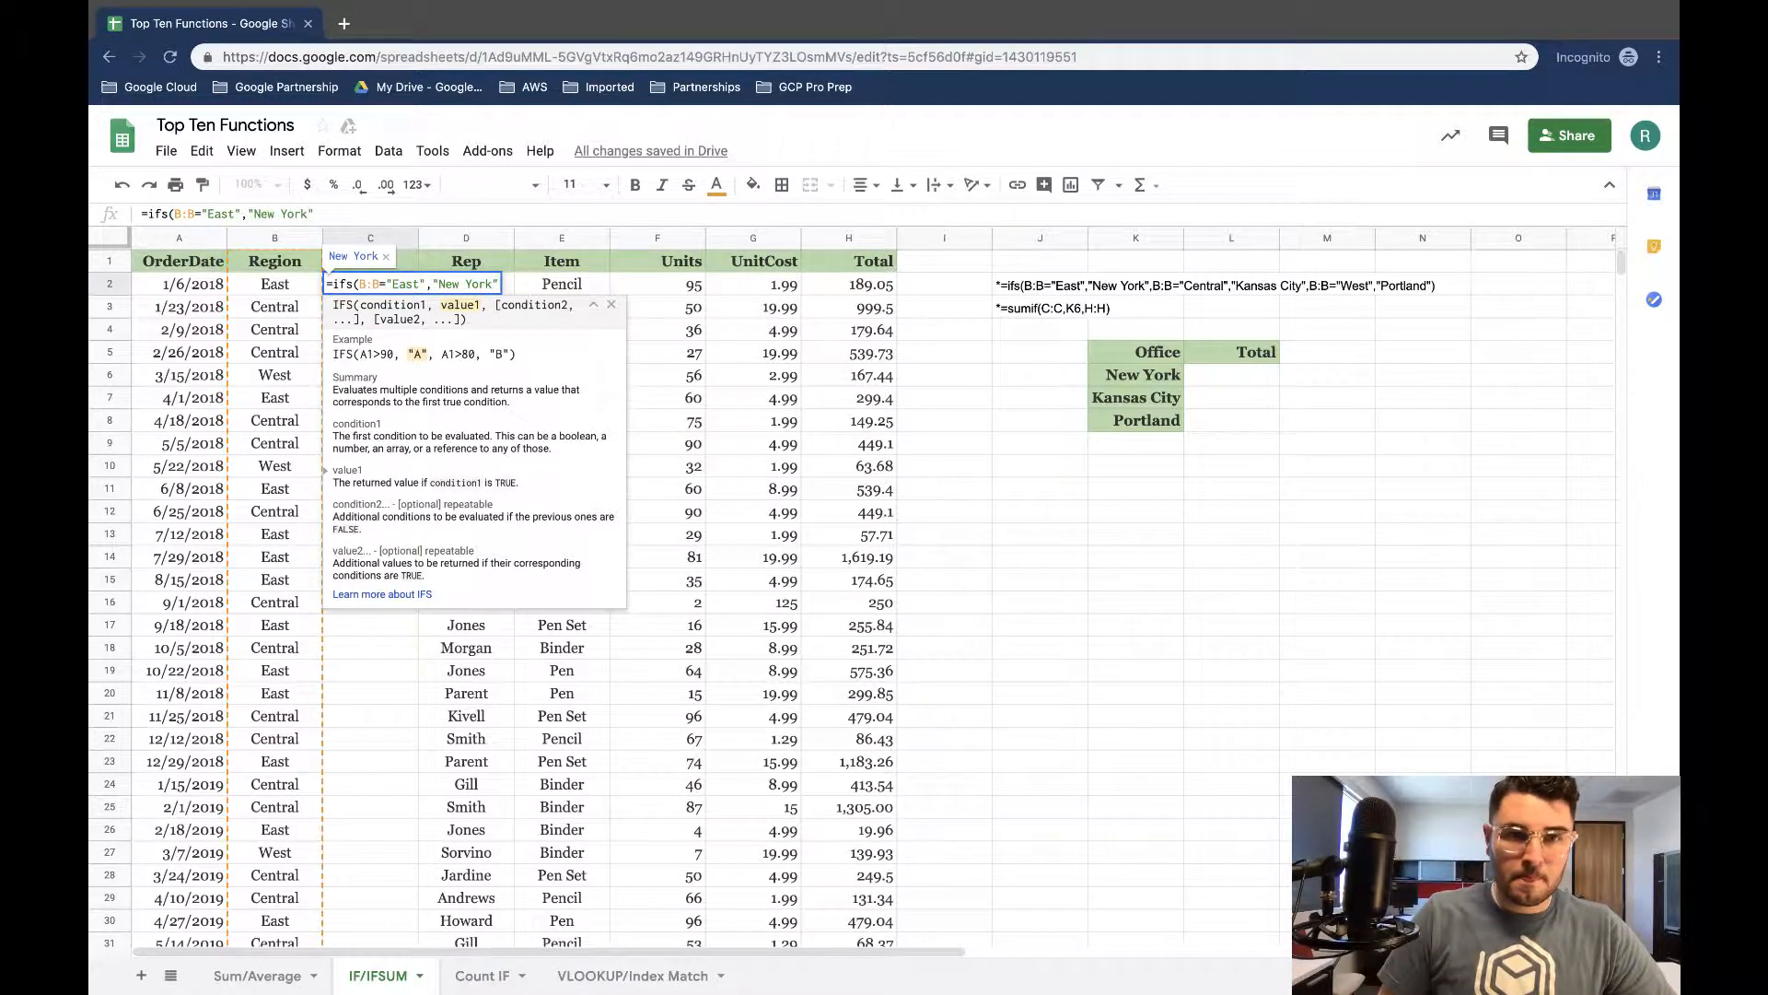
type(",")
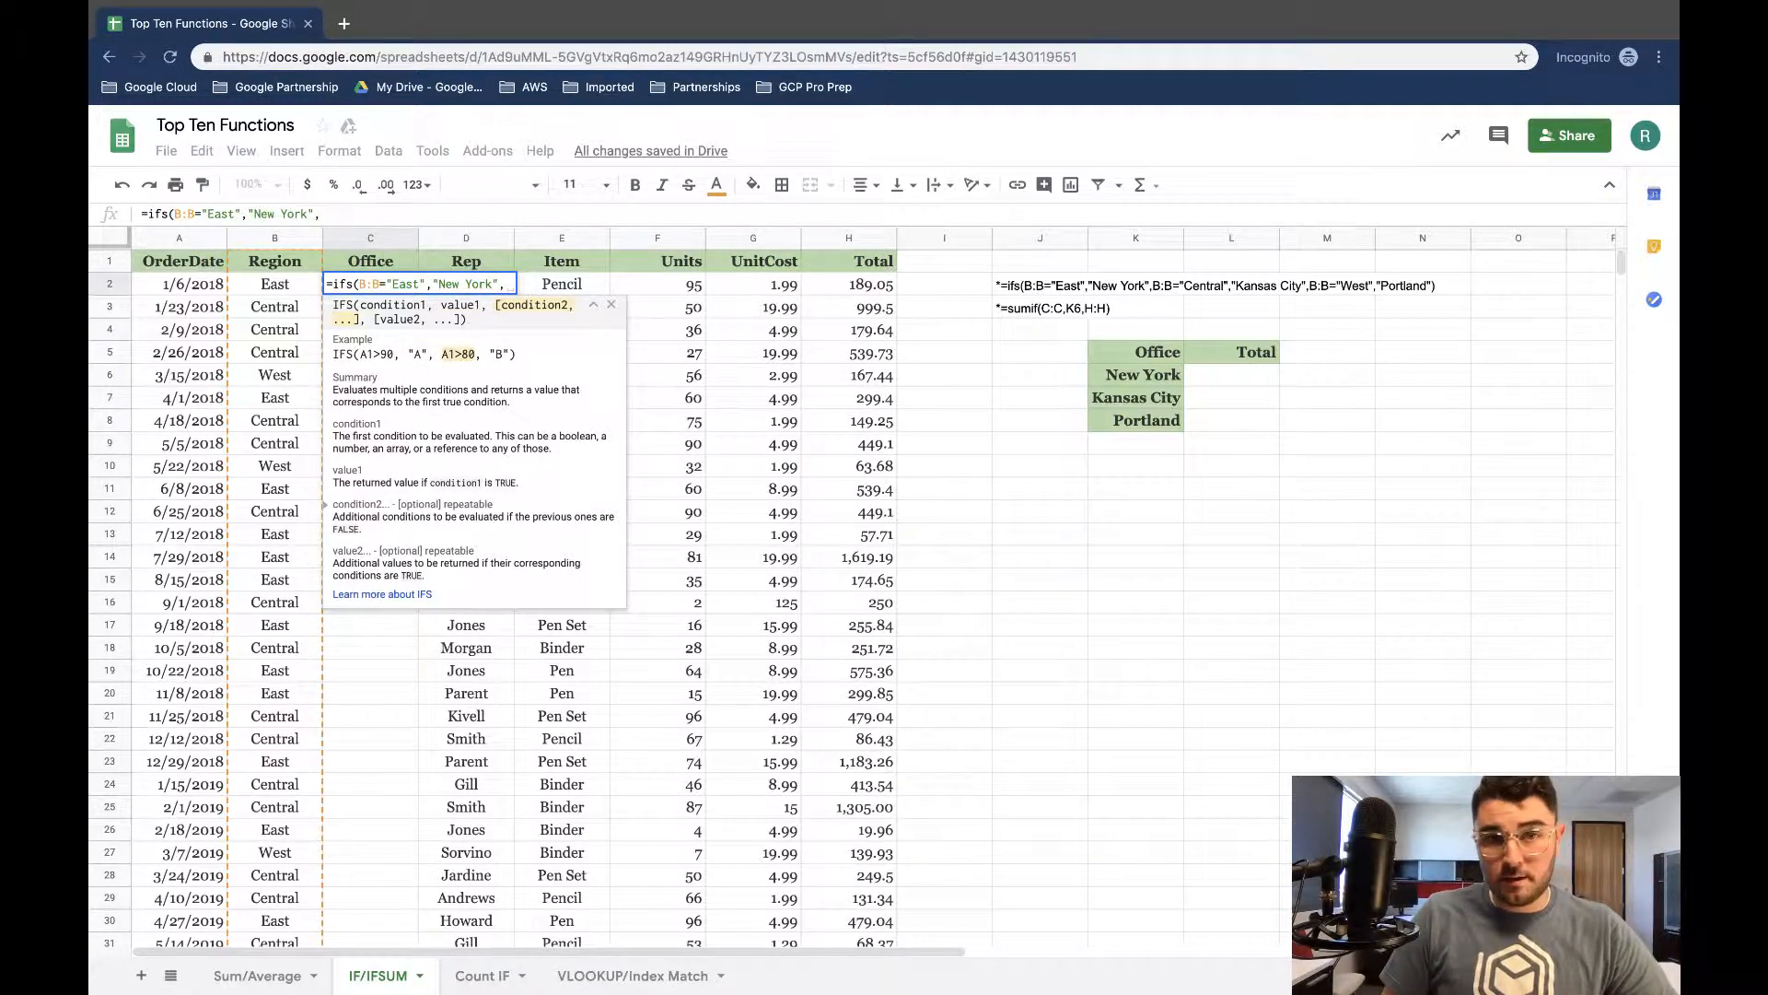
Add a second condition to the C2 formula, B:B="Central", returning "Kansas City"
type("B:")
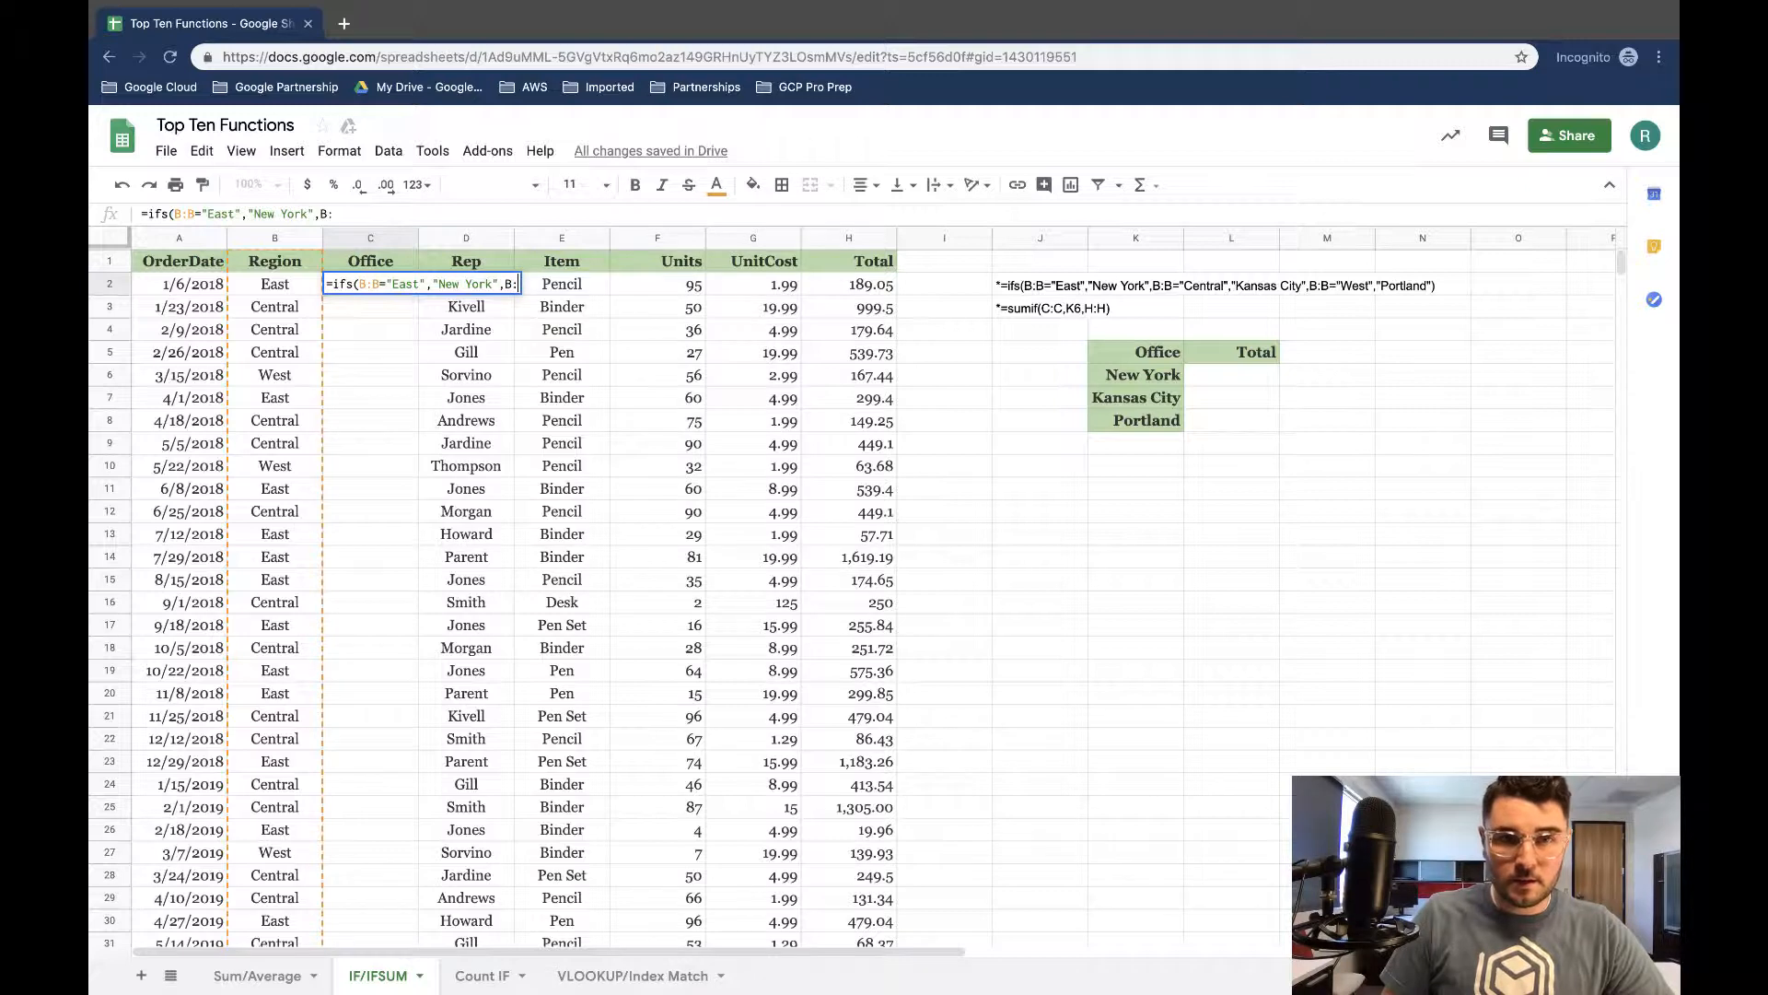
type("B")
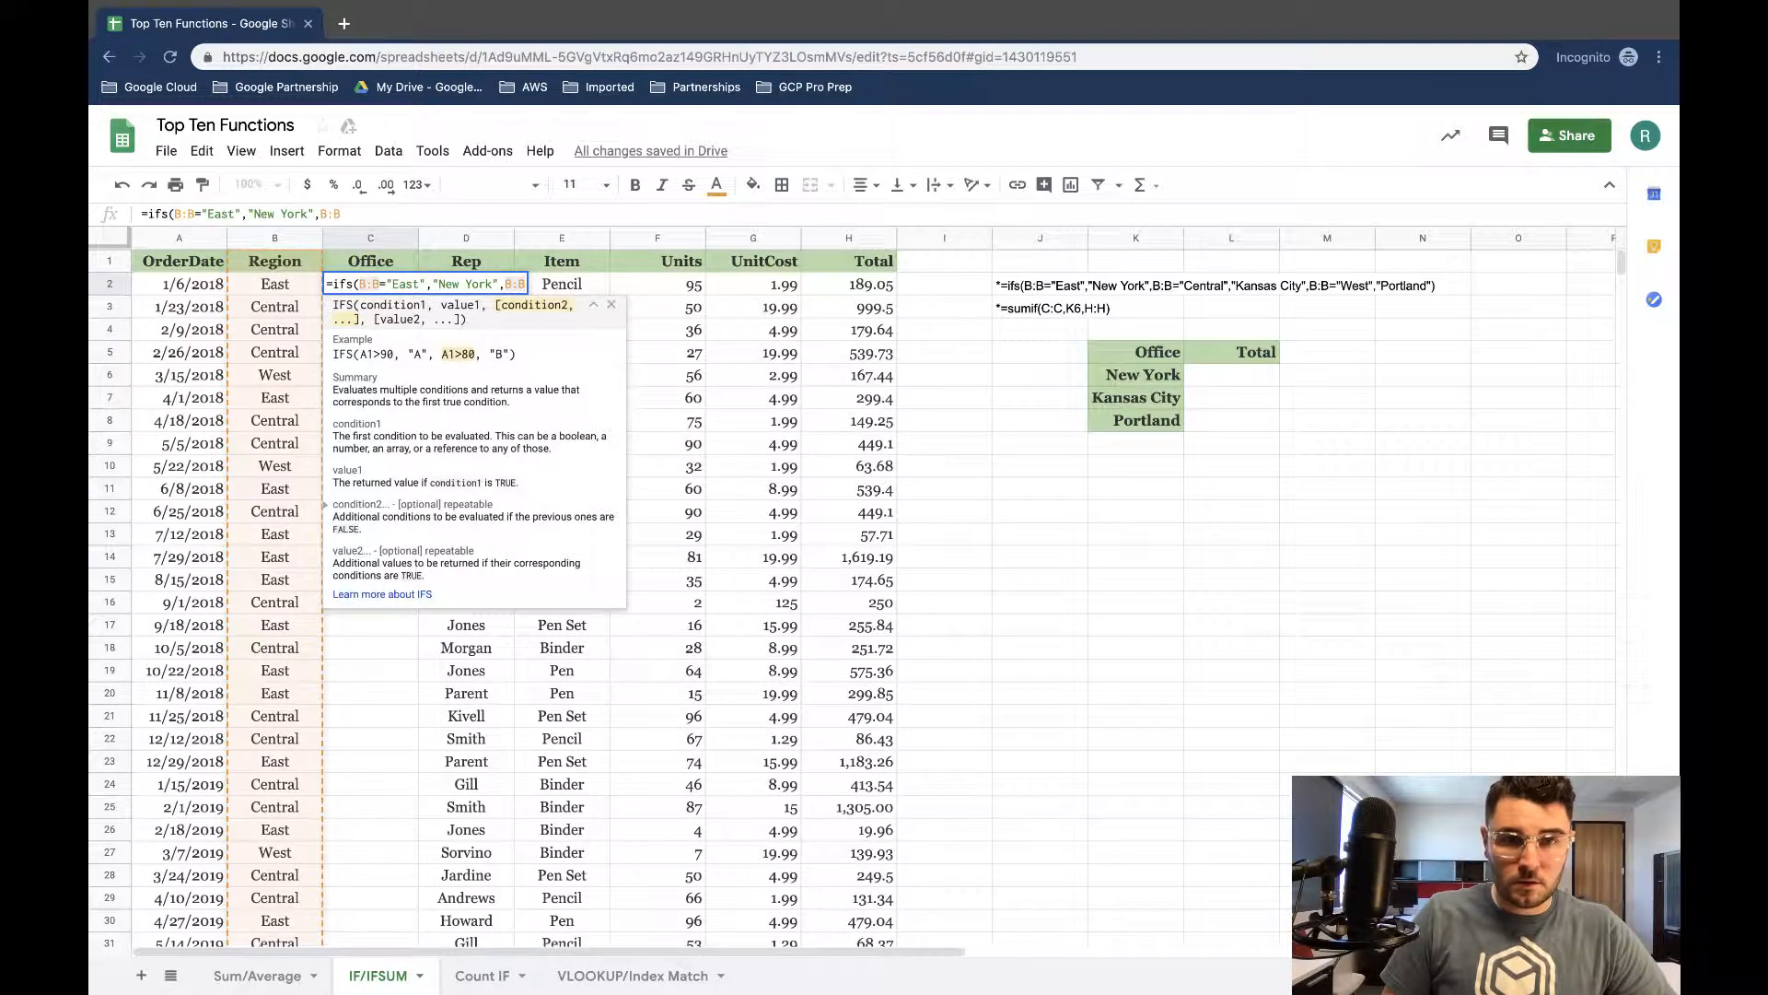
type("=")
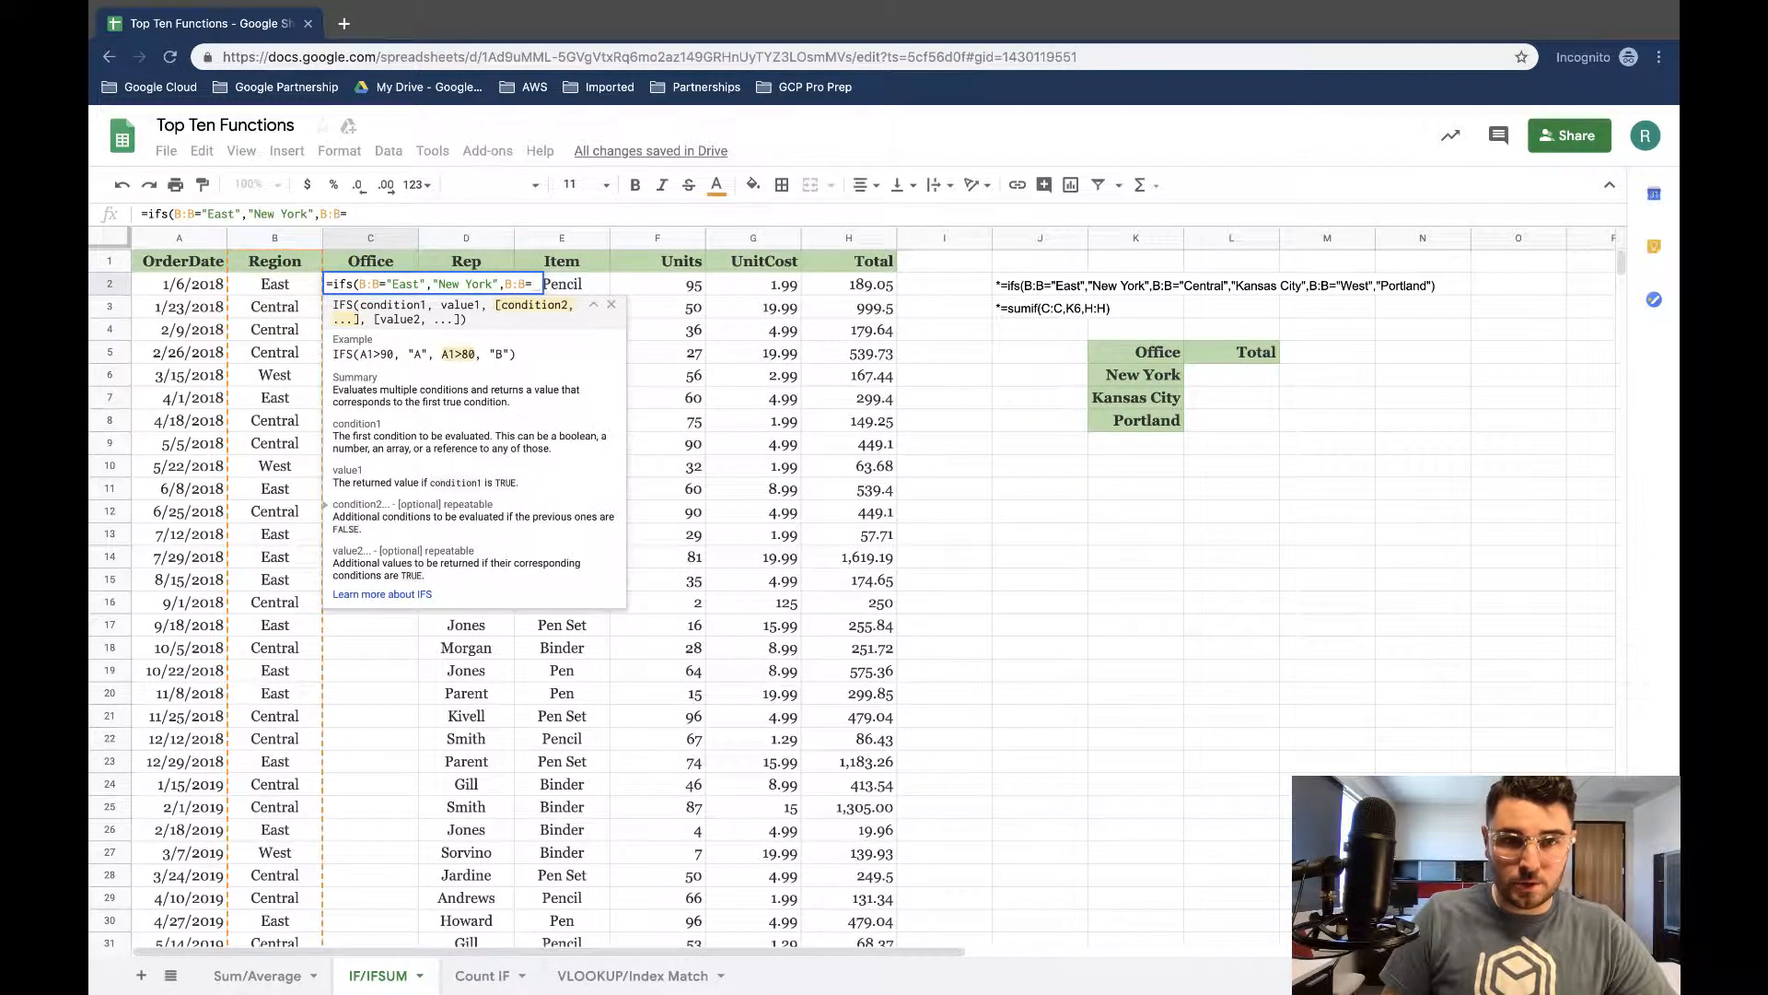
type("Central")
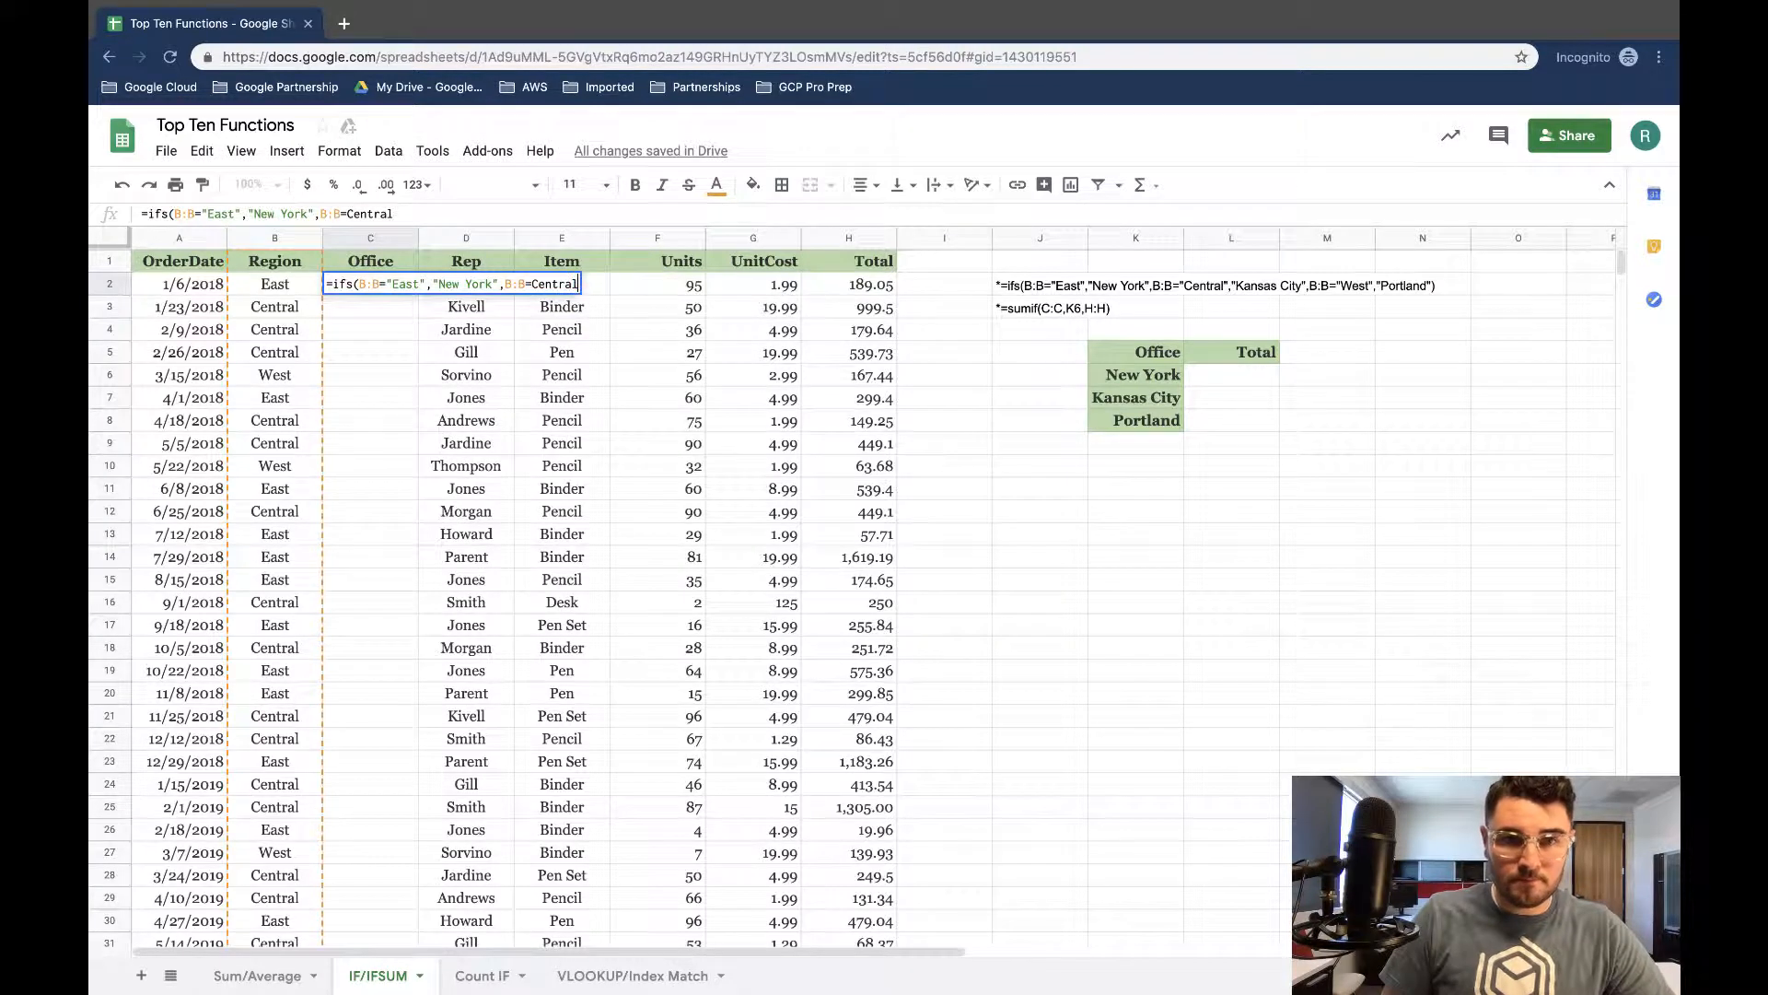
key("BackSpace")
key("BackSpace")
key("BackSpace")
key("BackSpace")
key("BackSpace")
key("BackSpace")
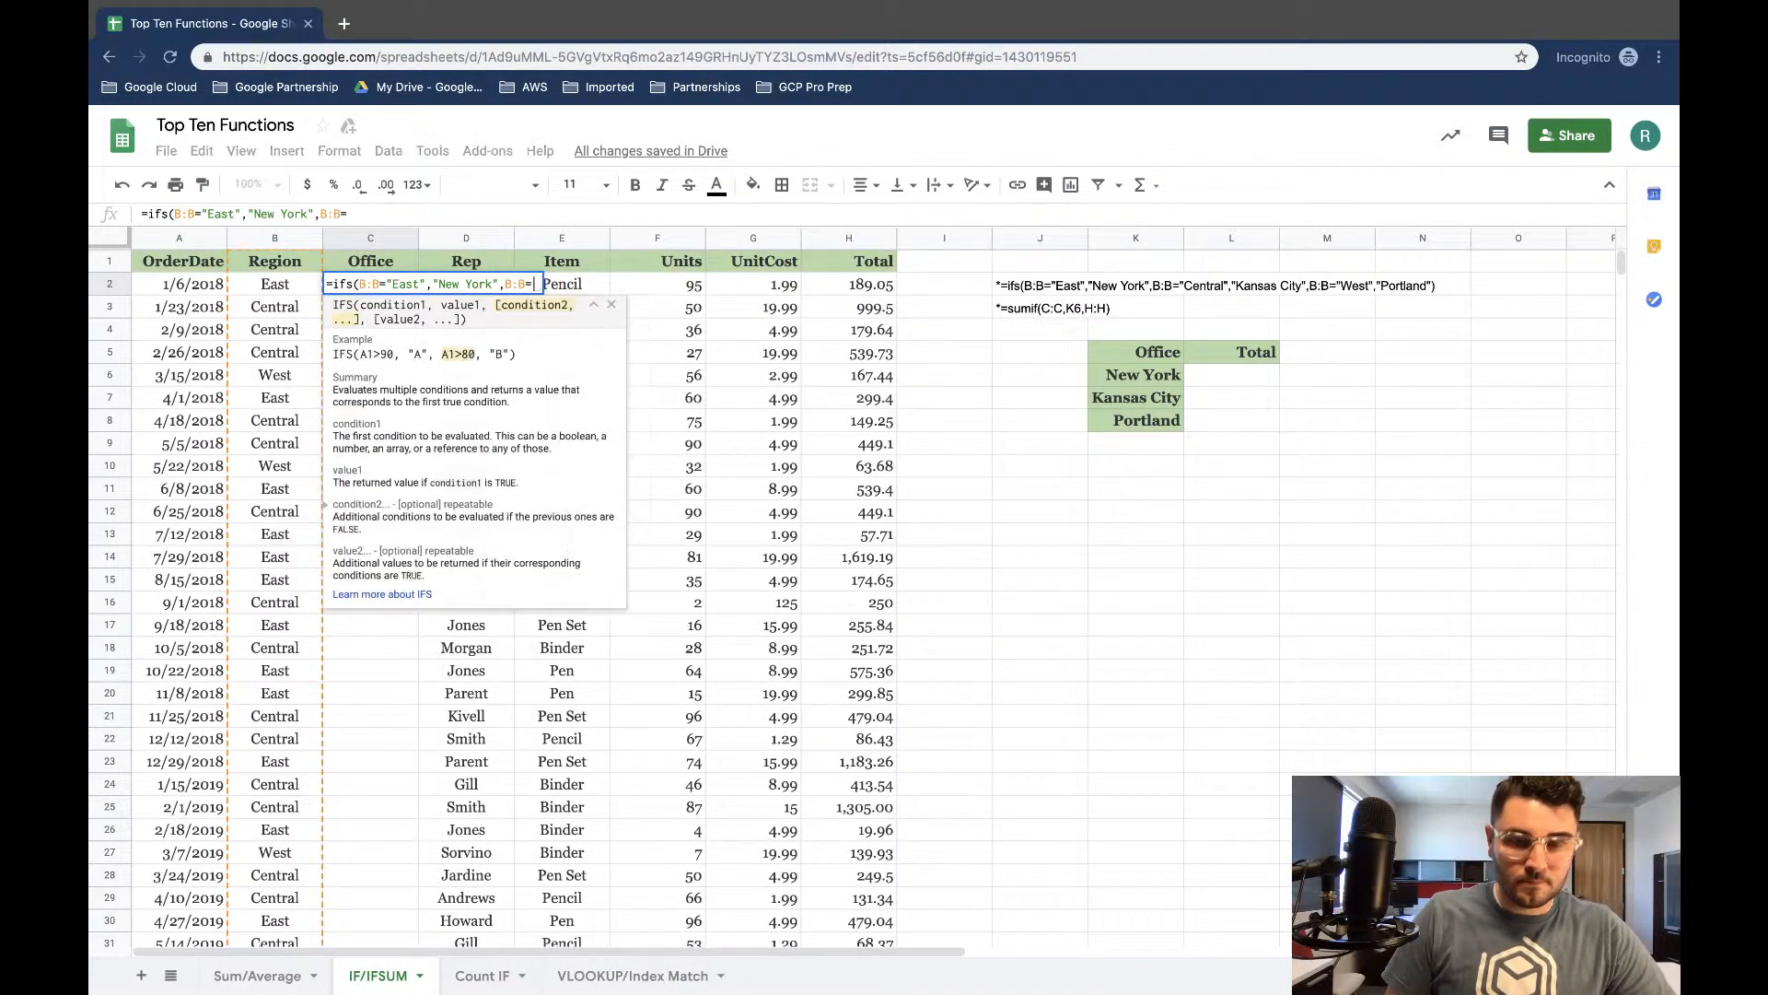
type("\"")
type("Ce")
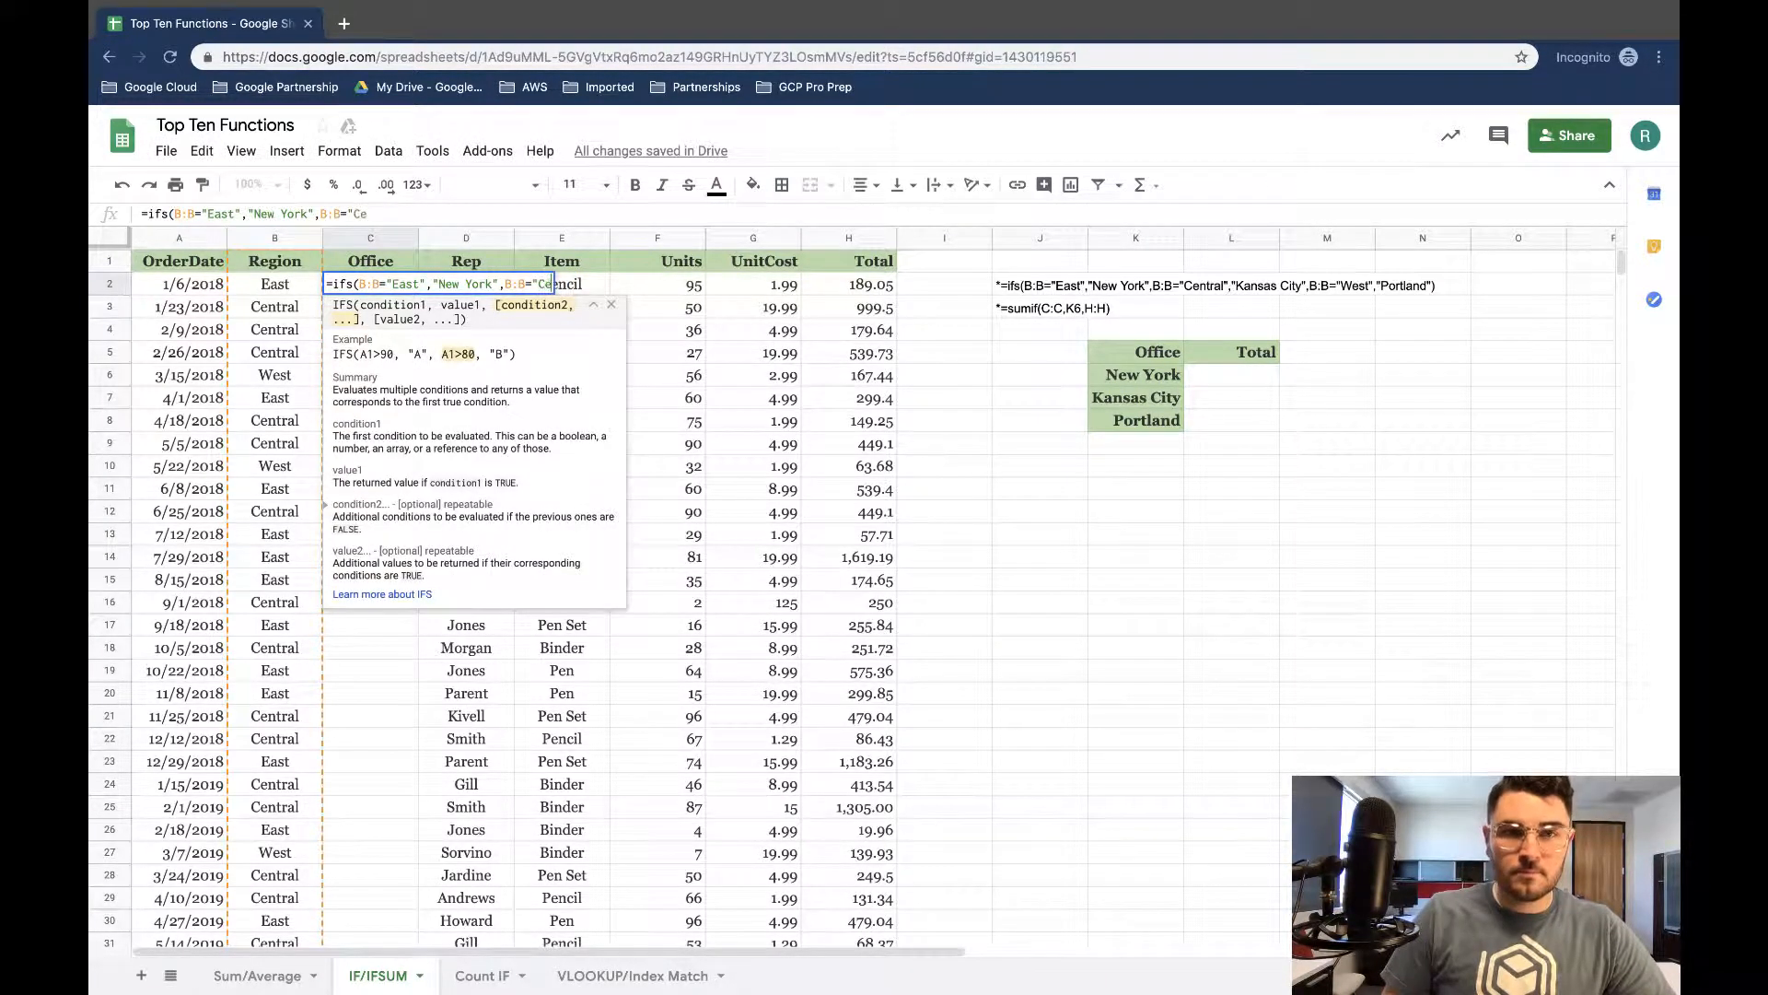
type("ntral\"")
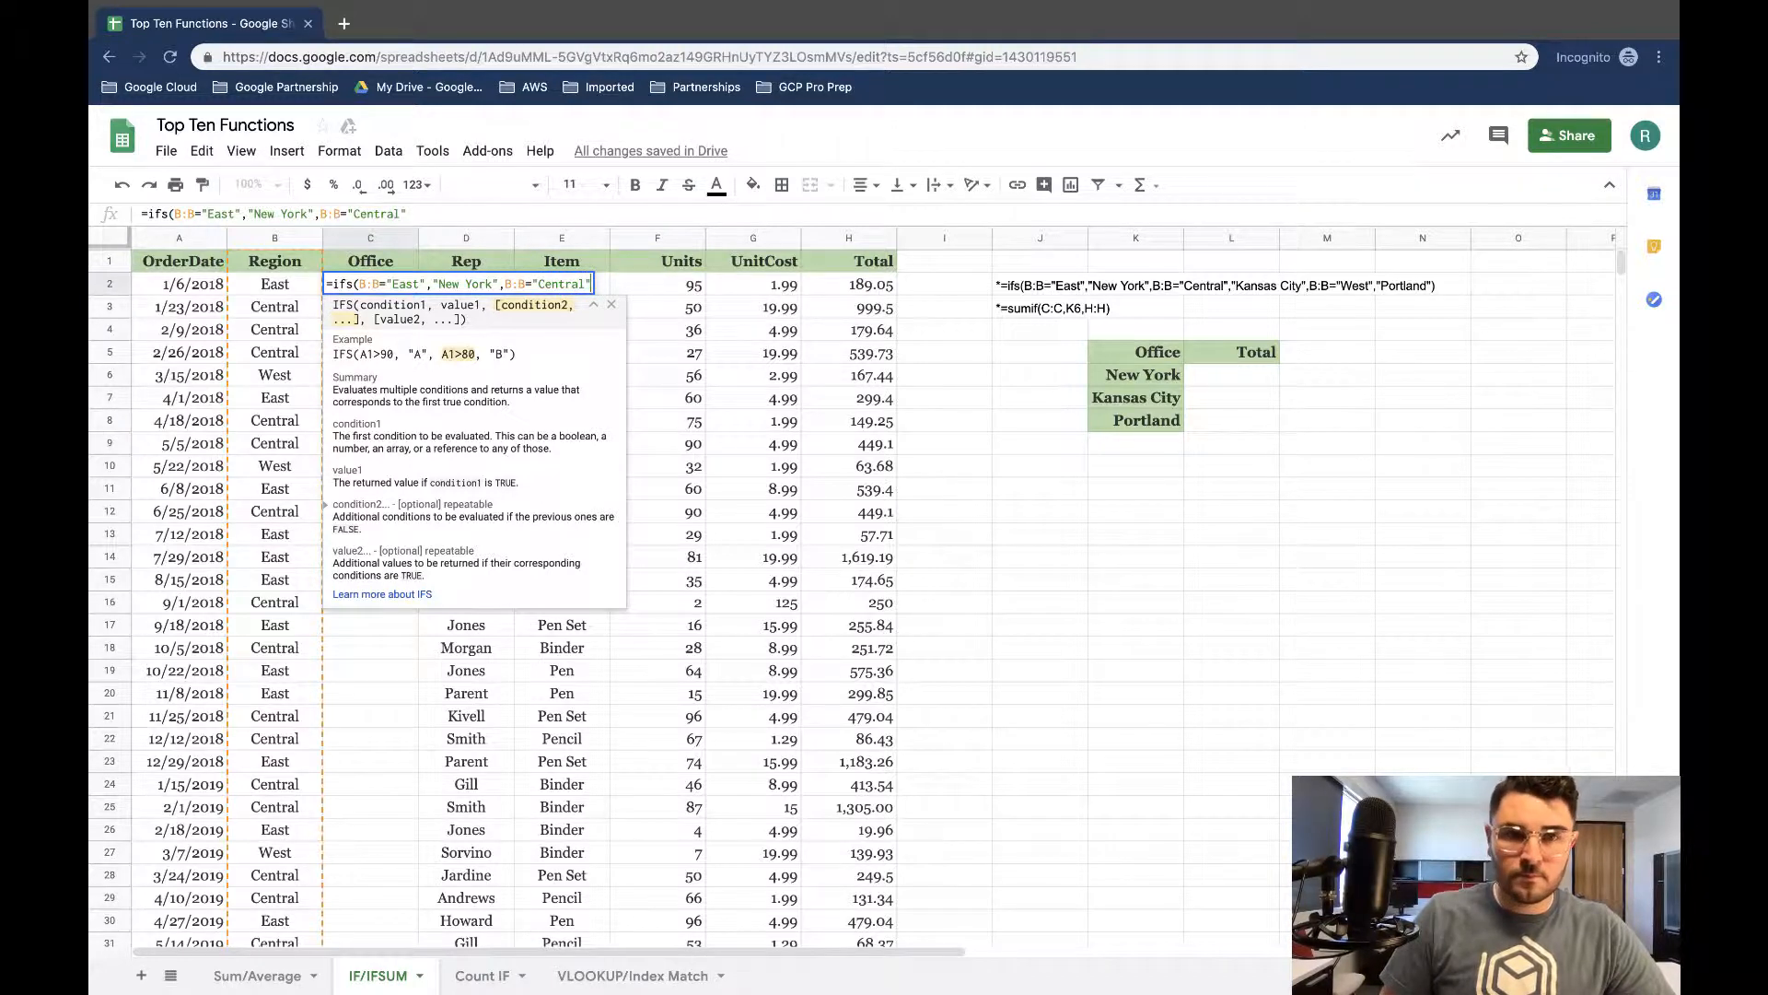
type(",")
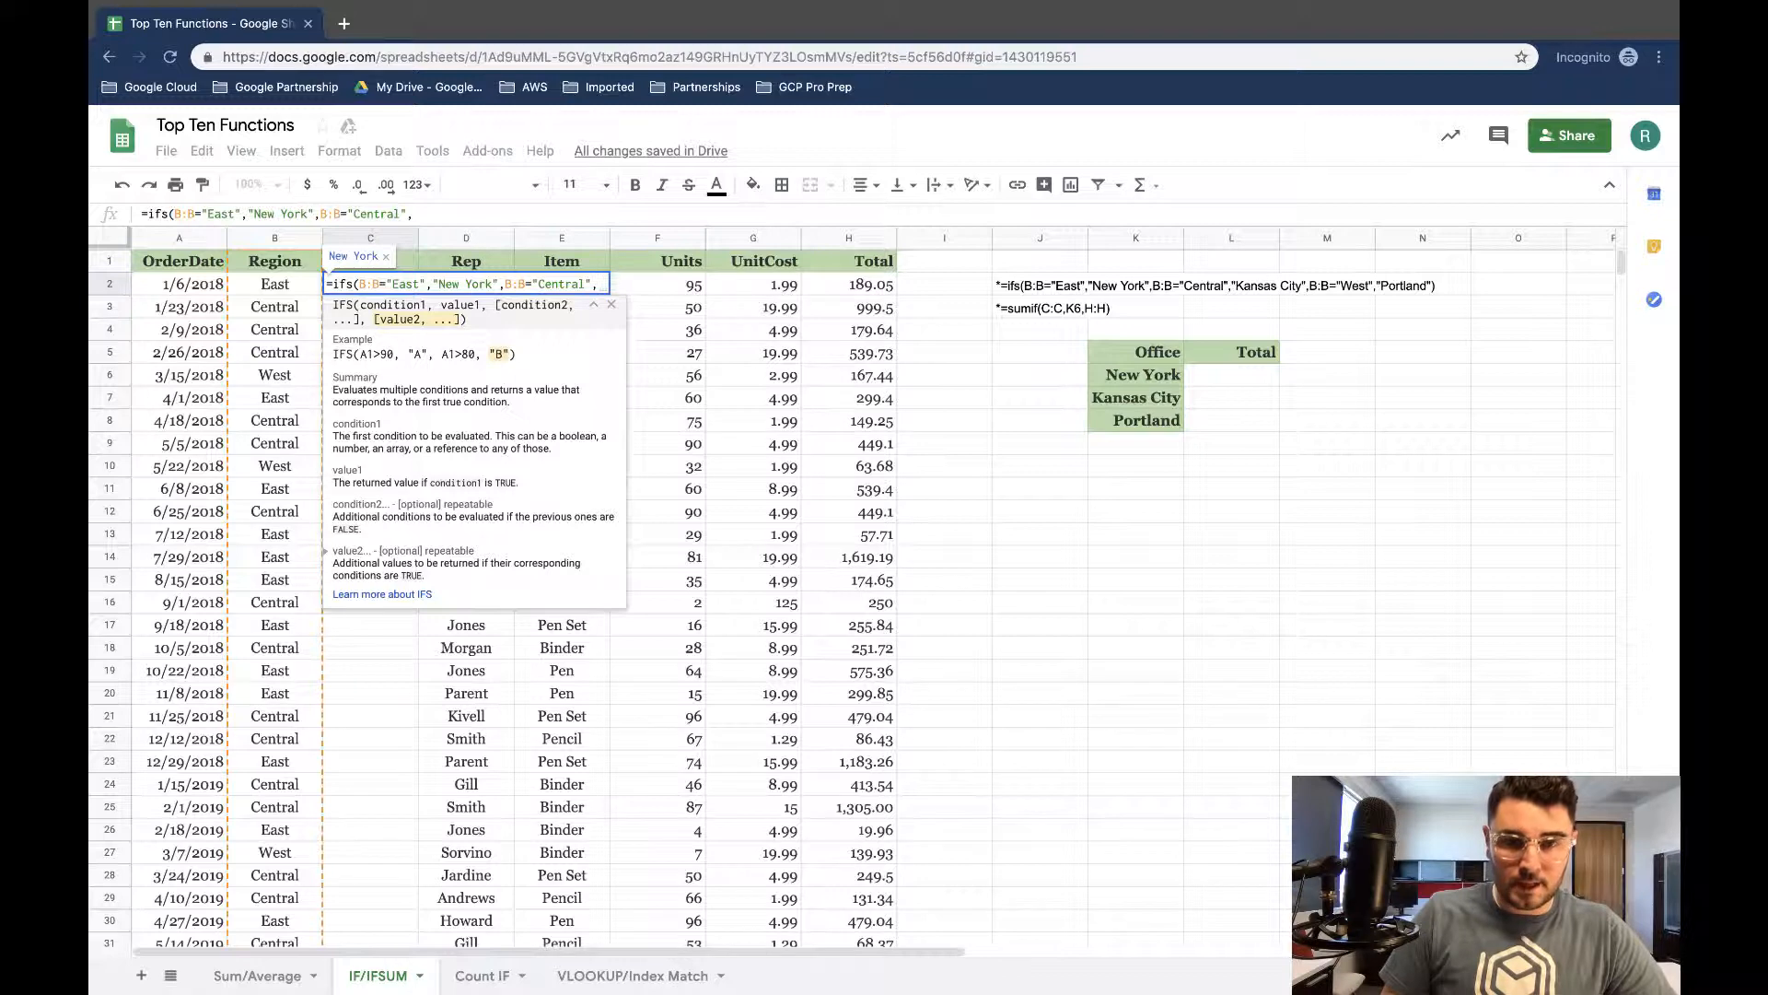
type("\"Kans")
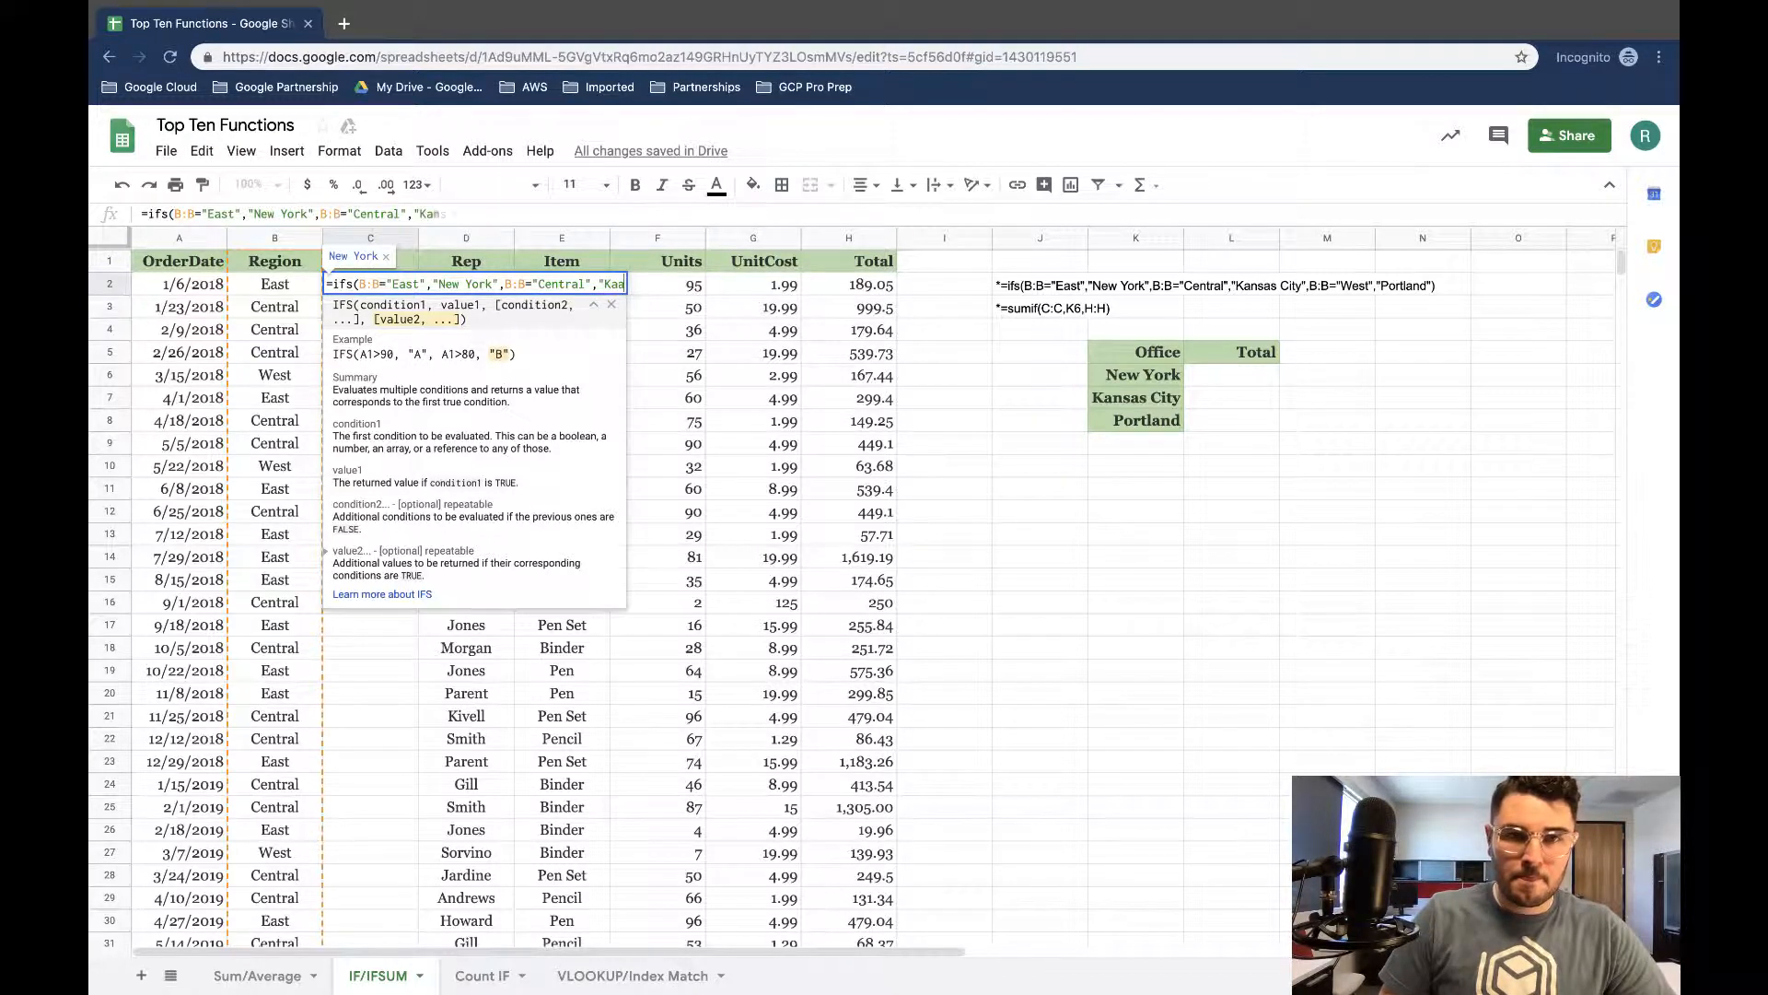
type("as City")
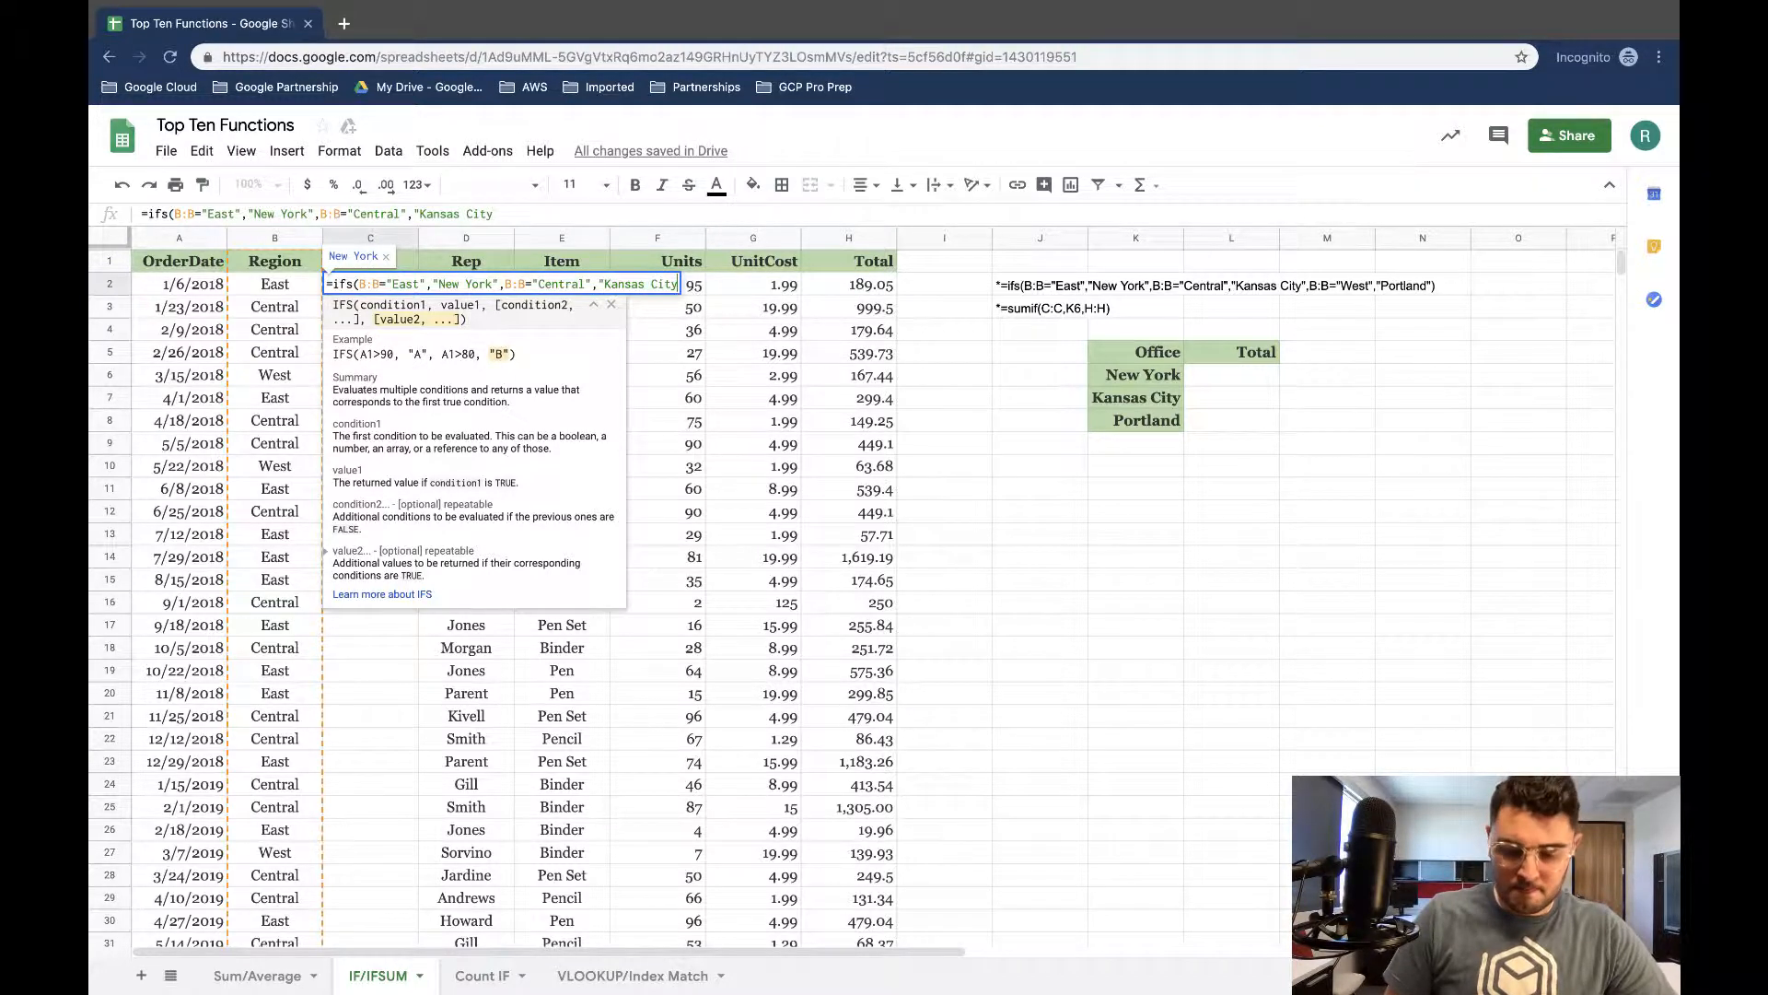
type("\",")
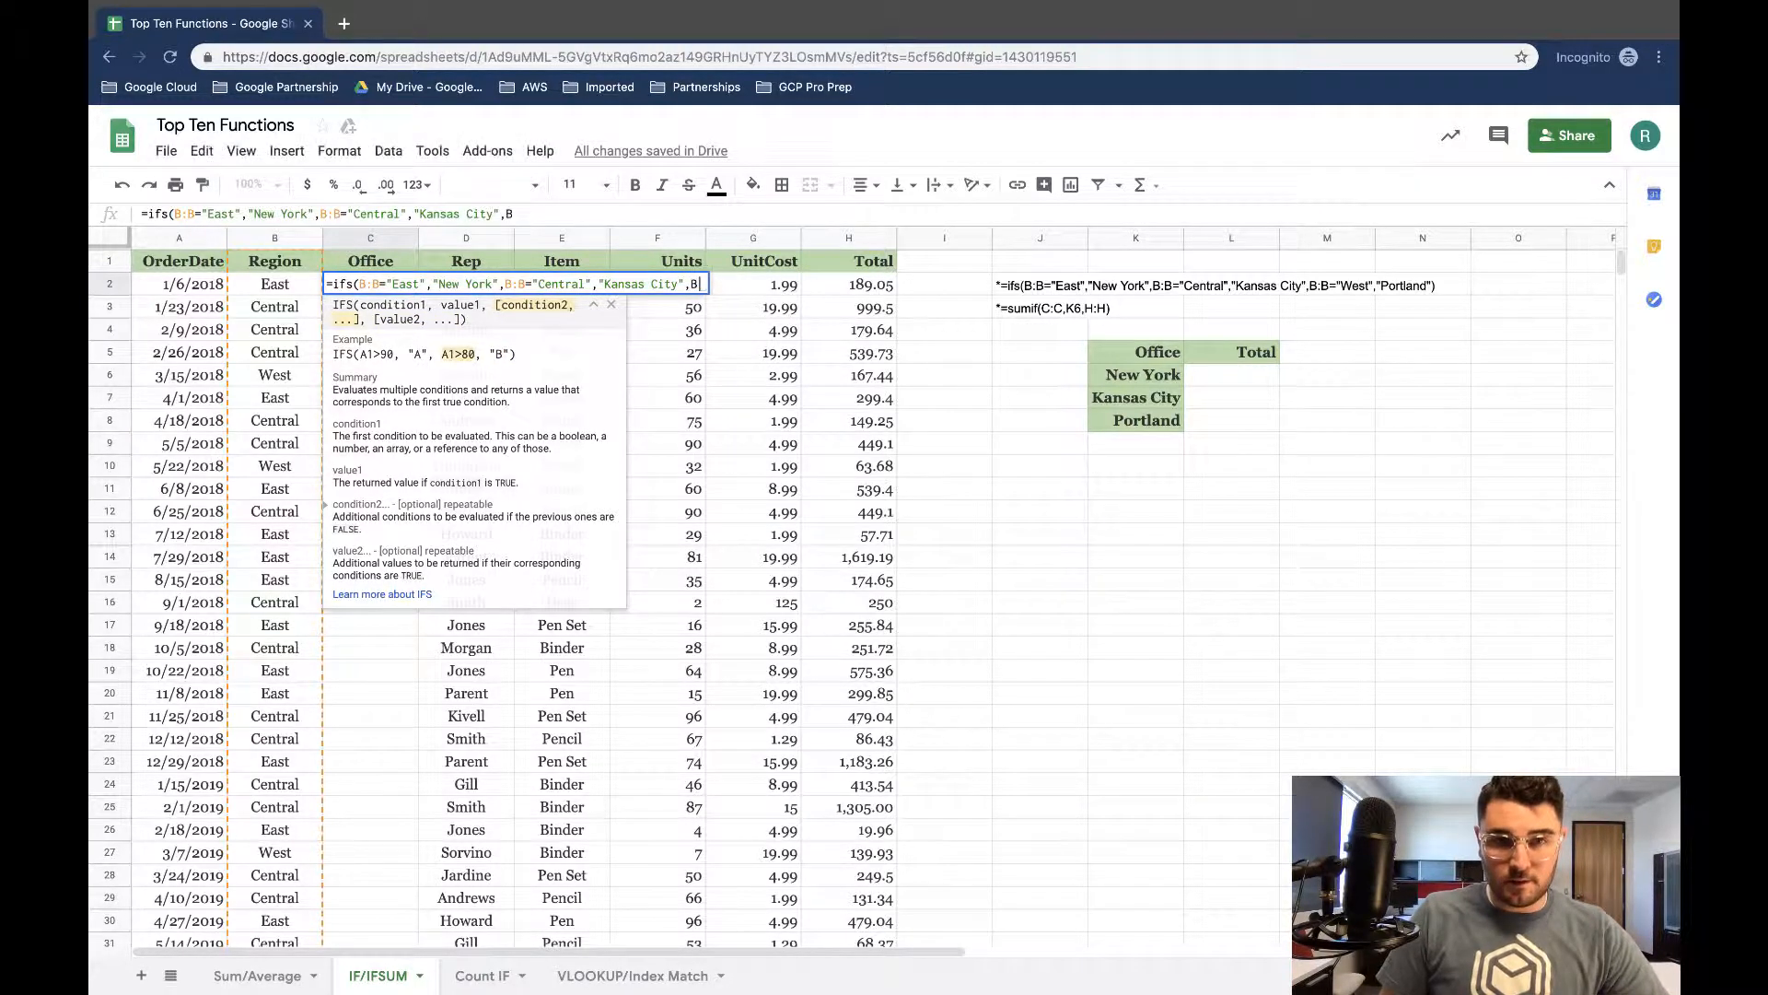
Add the third condition B:B="West" returning "Portland", and complete the IFS formula in C2
type("B:B,")
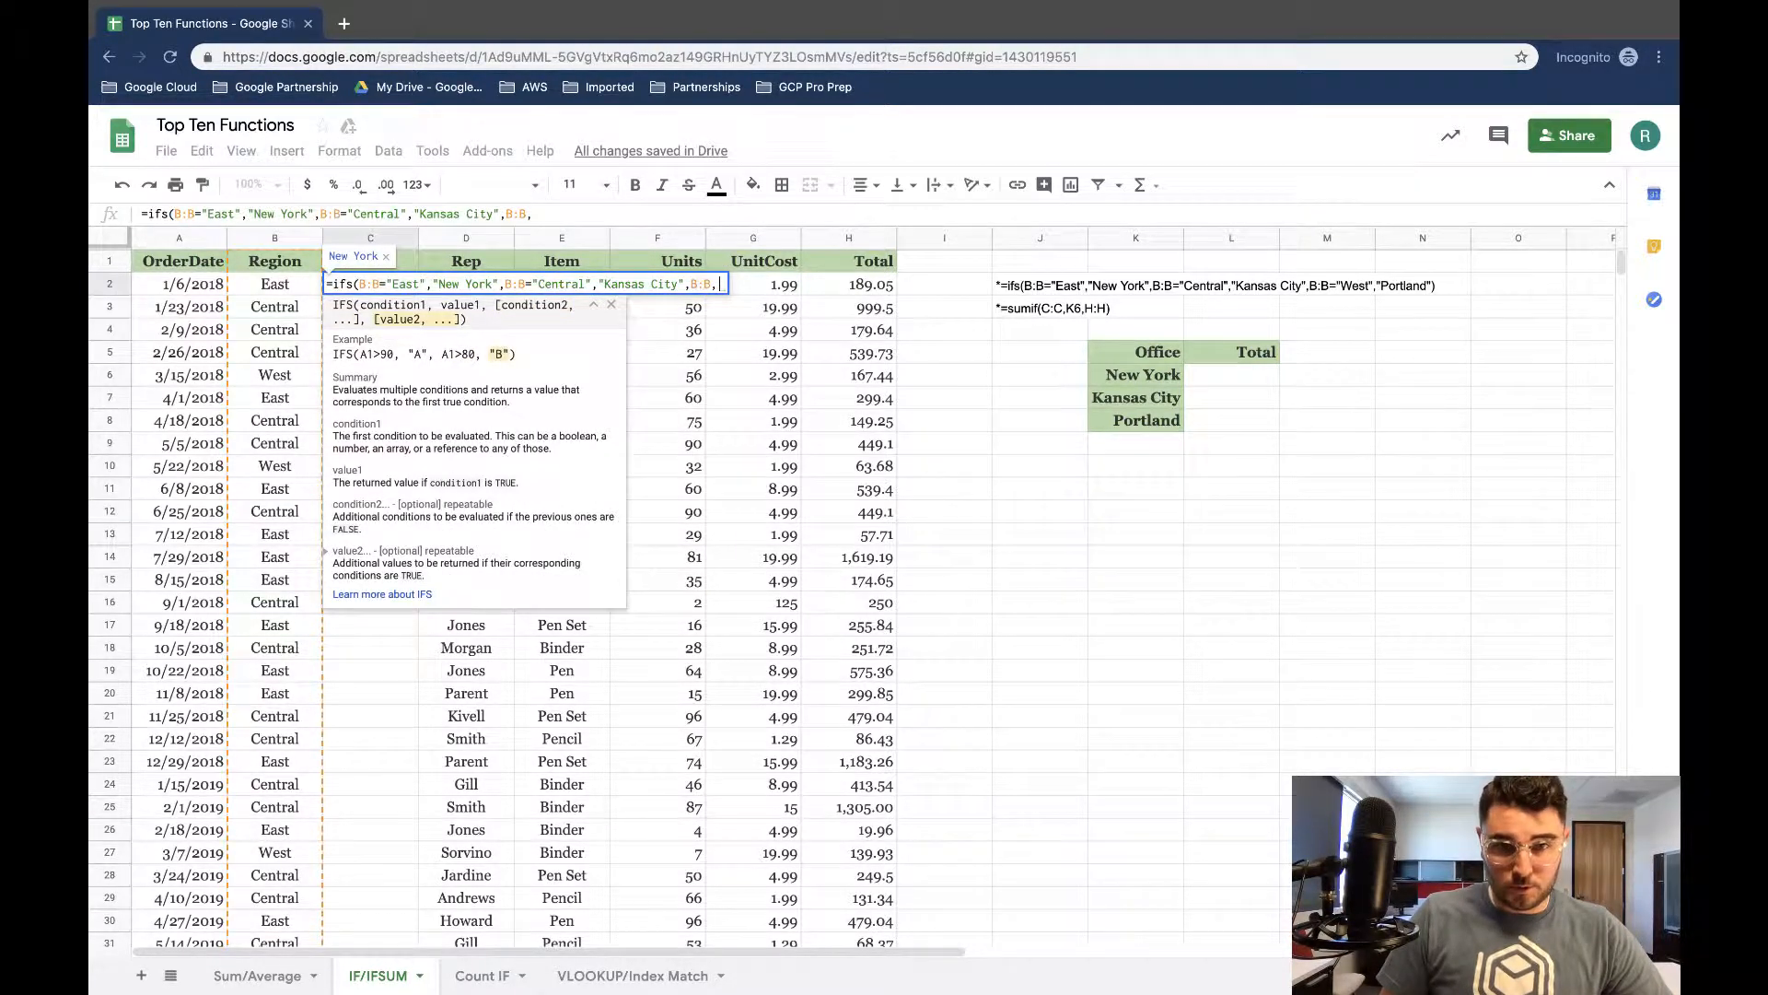
key("BackSpace")
type("=W")
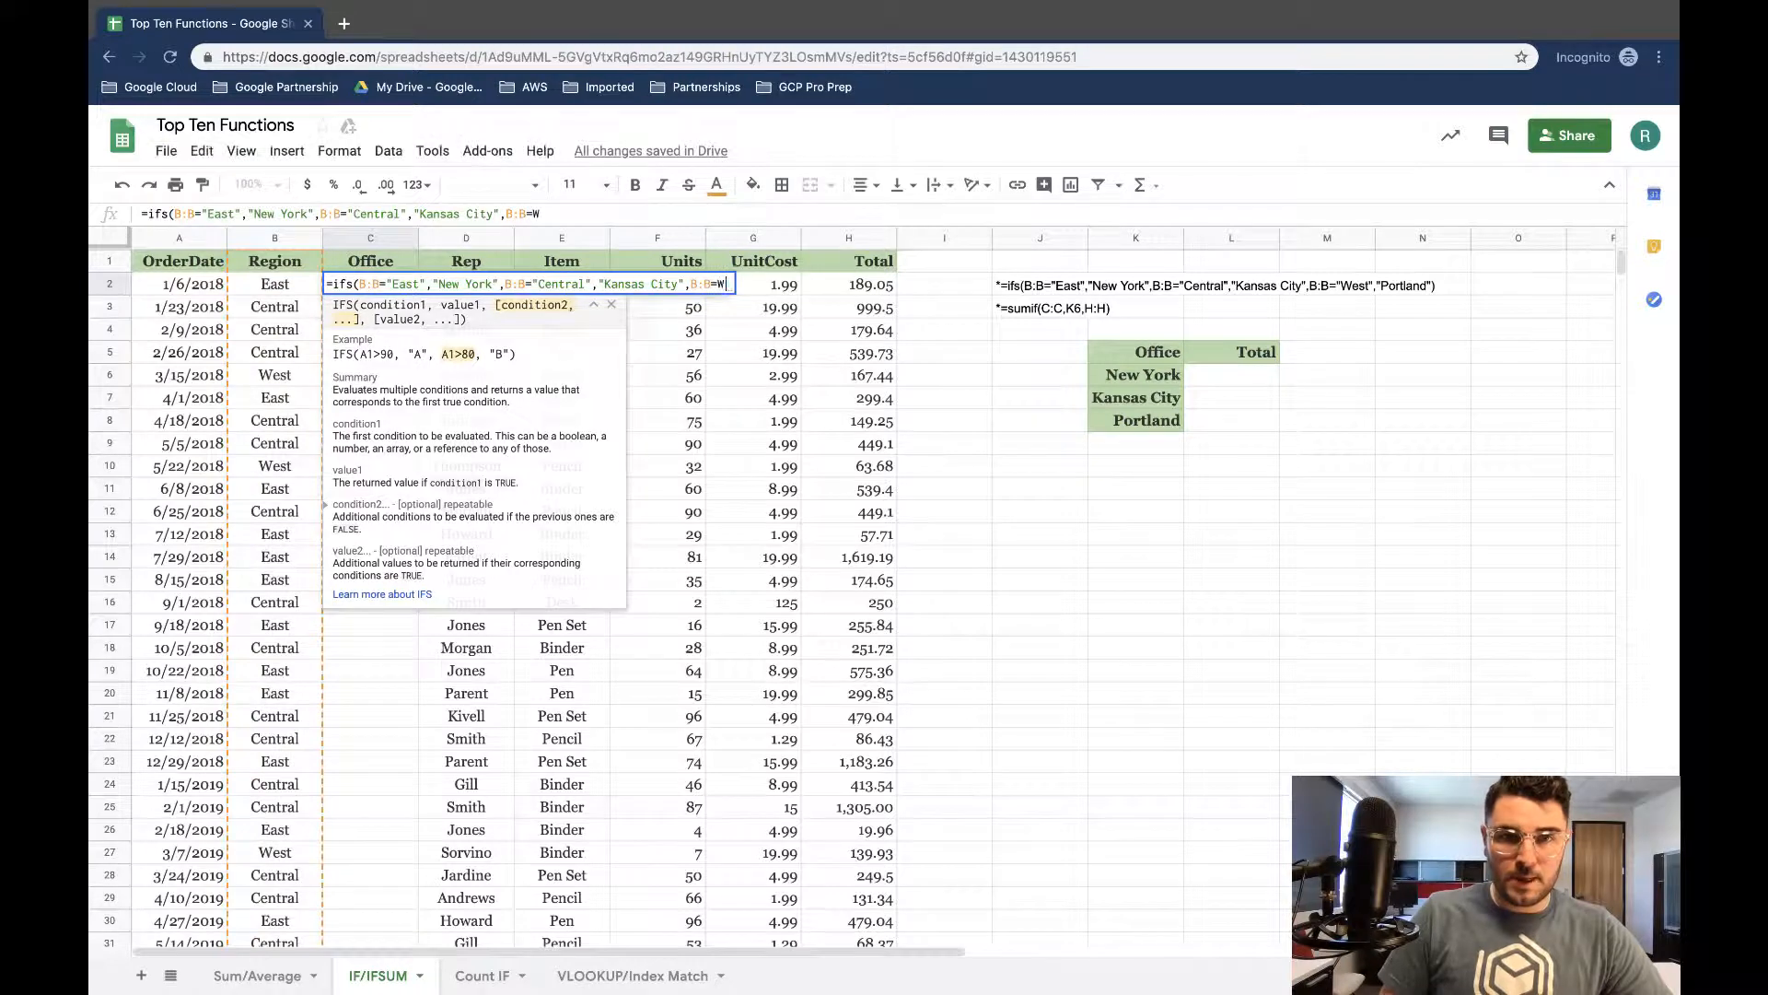
key("BackSpace")
type("\"We")
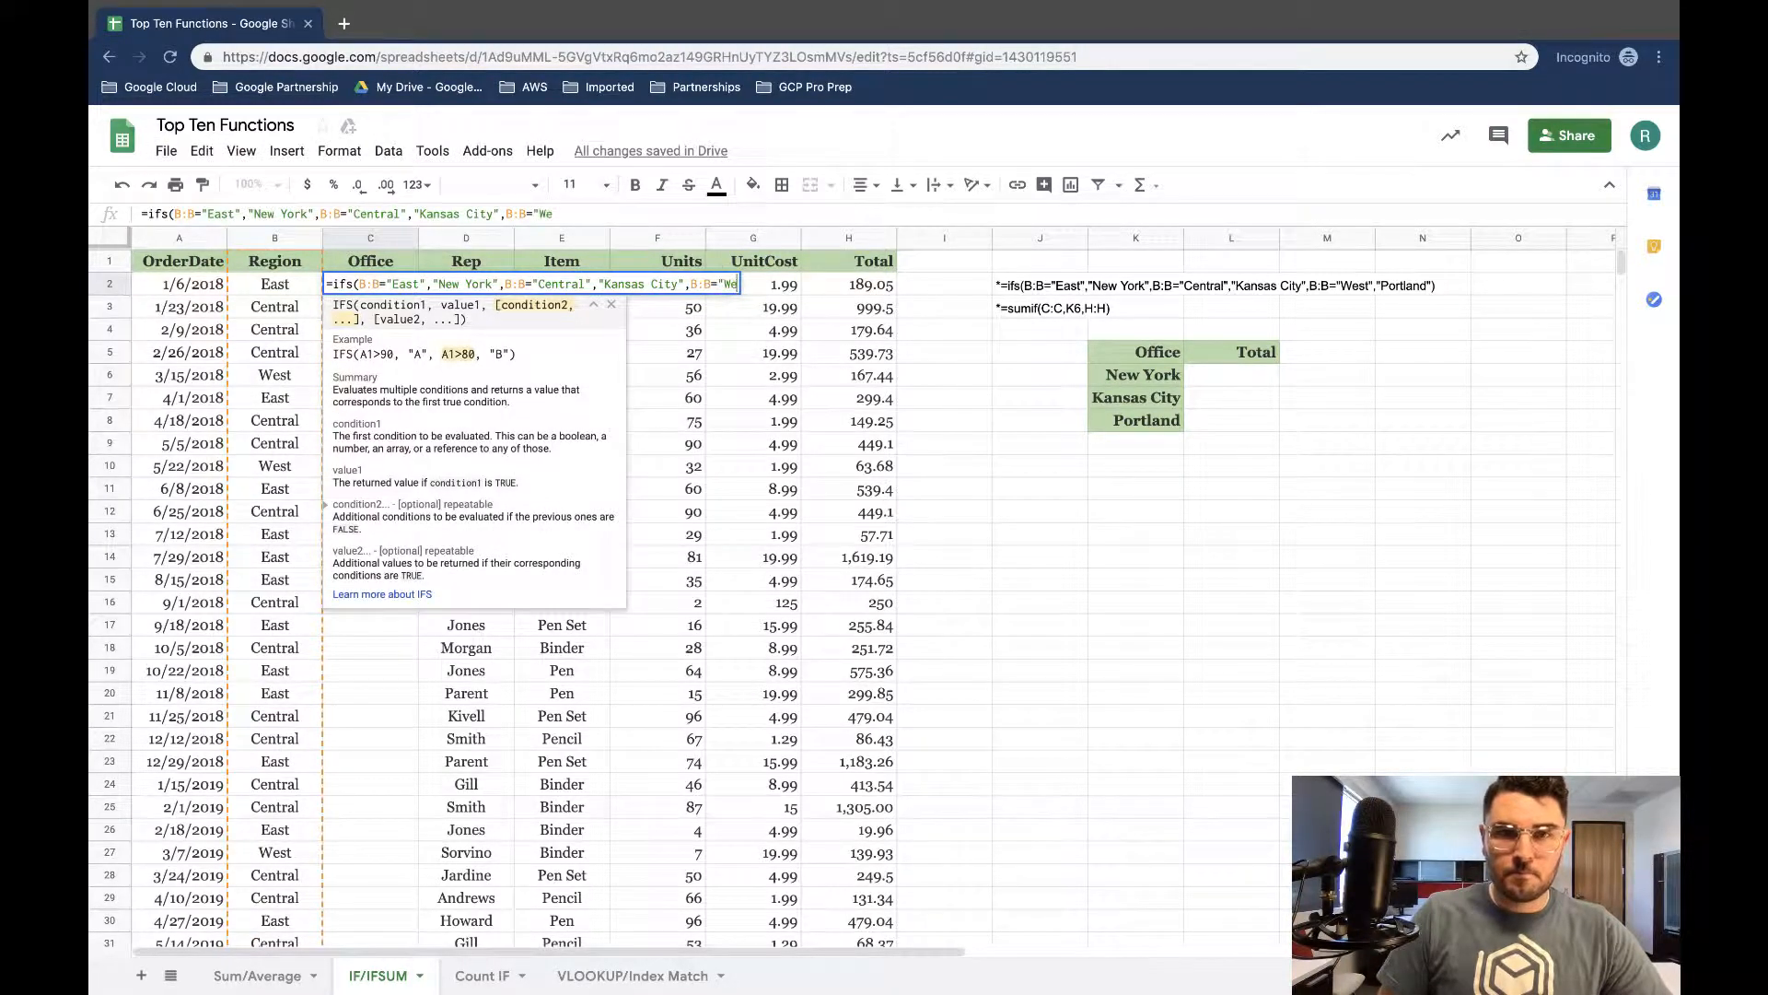
type("st\",")
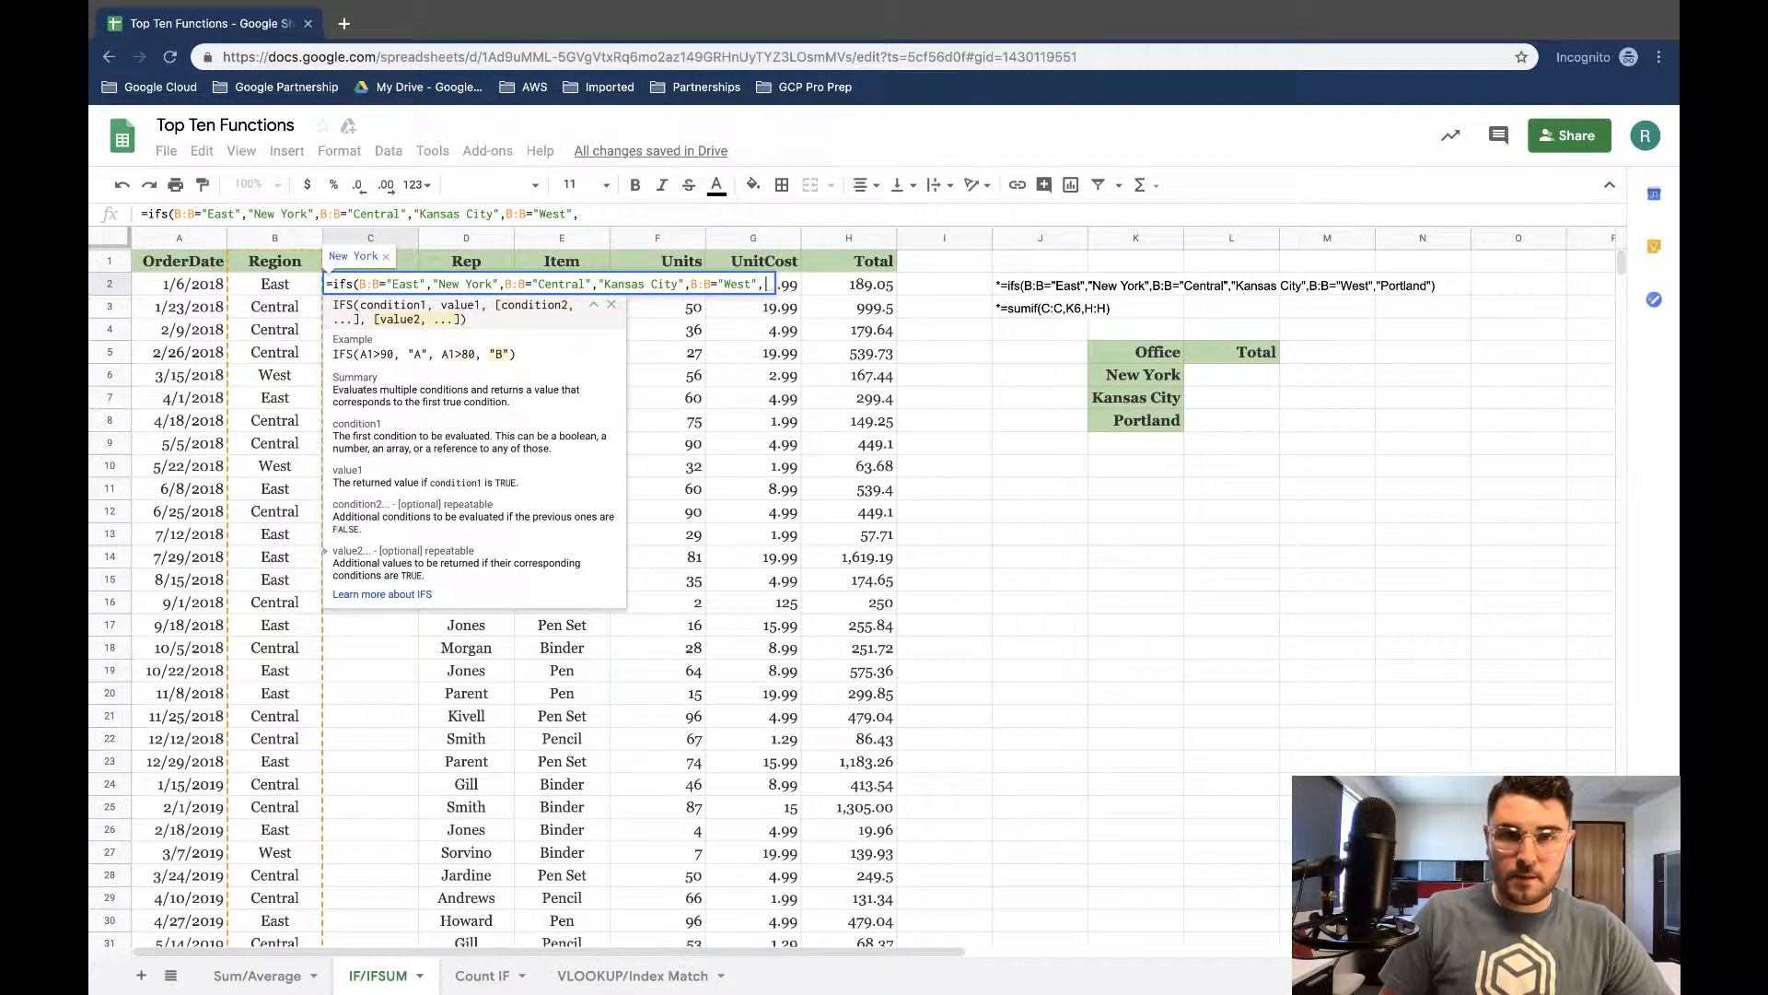
type("\"")
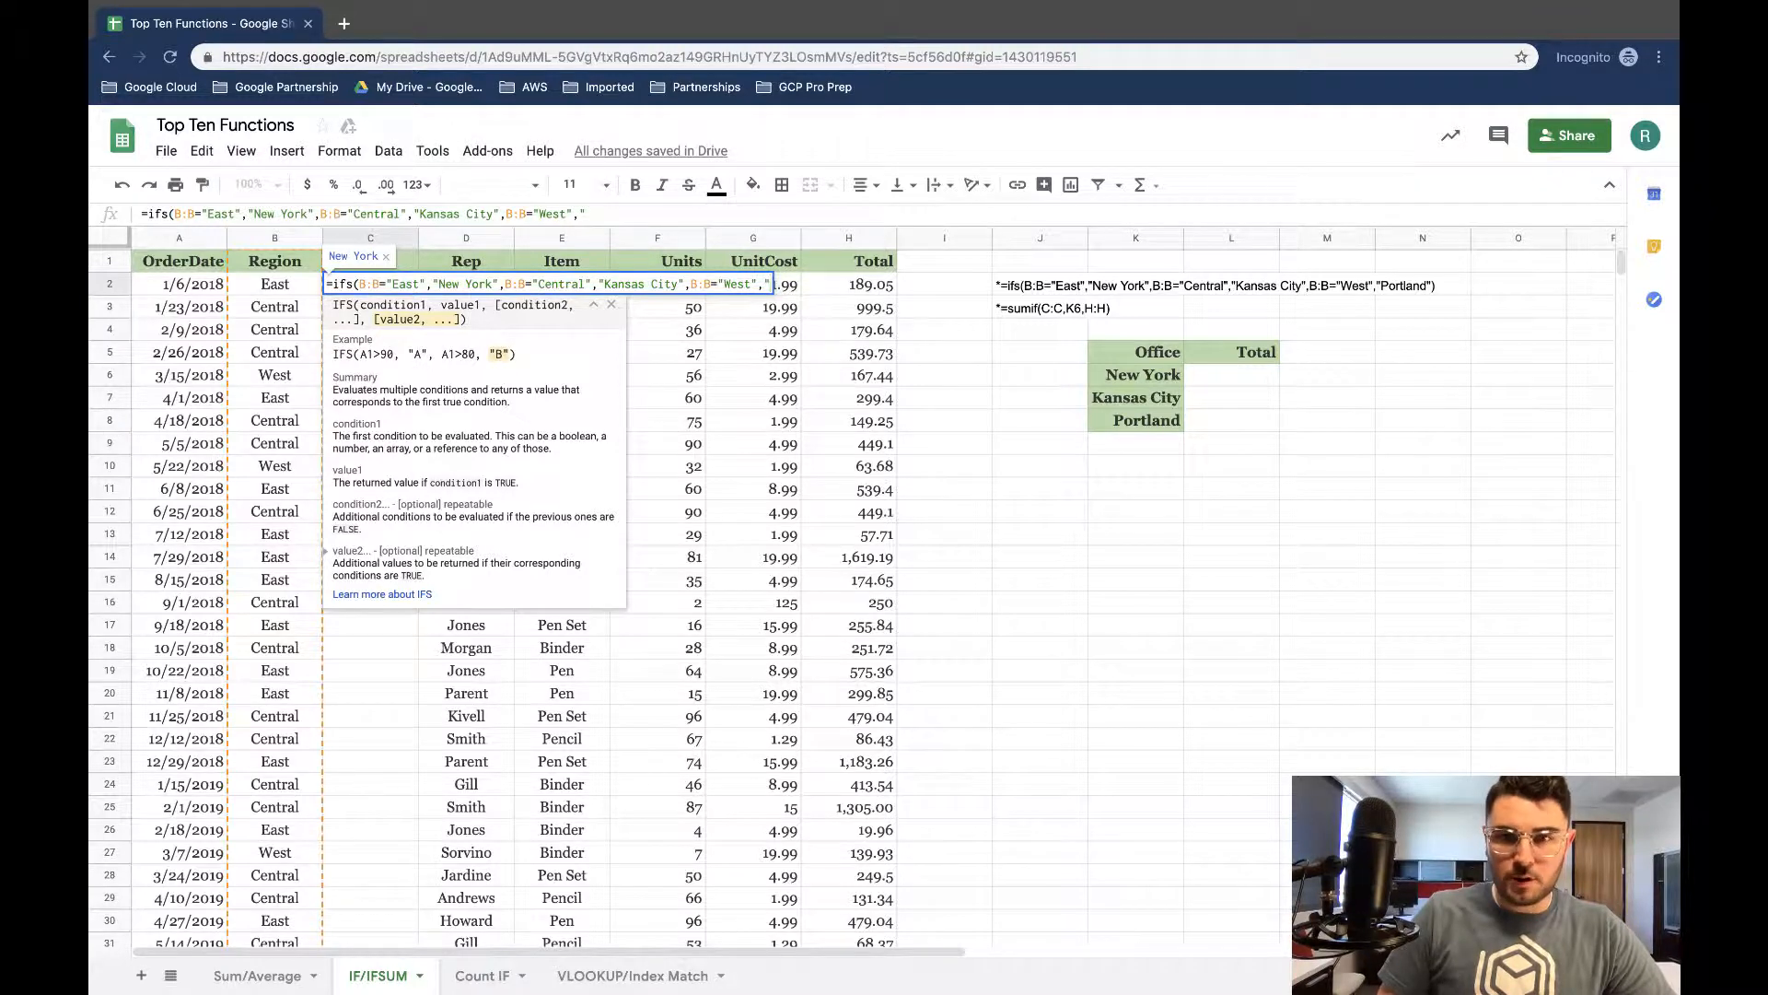
type("Portland")
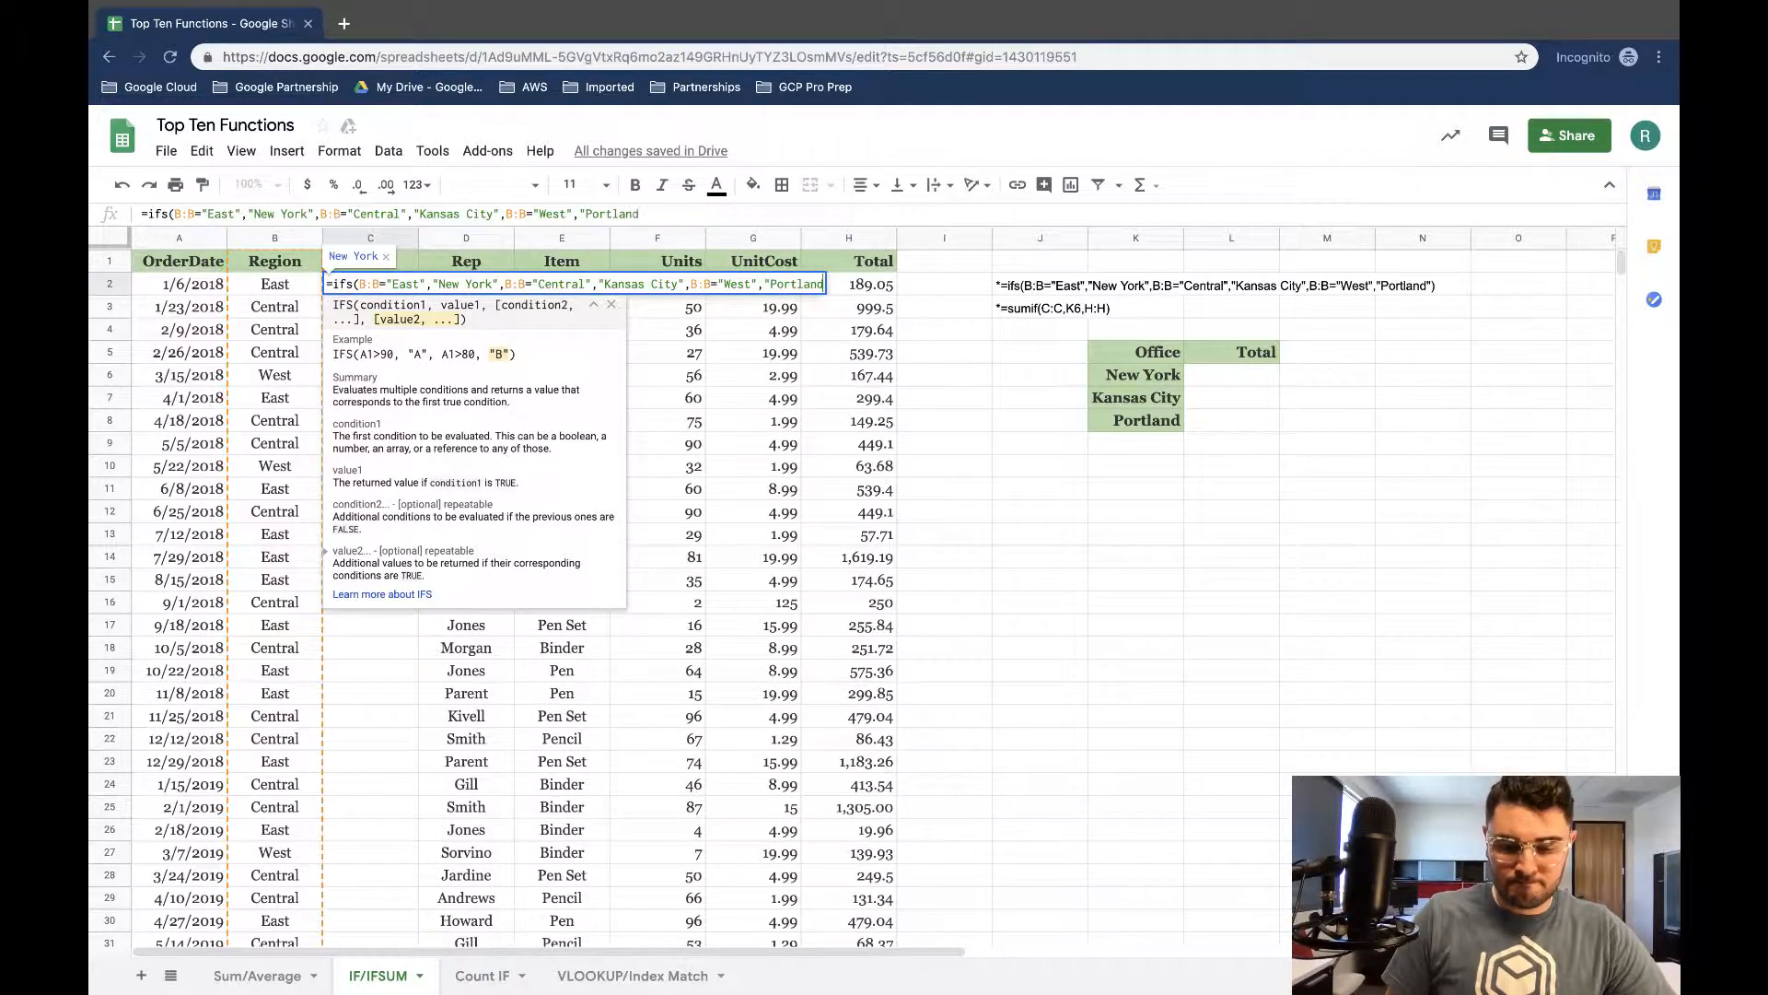
type("\"")
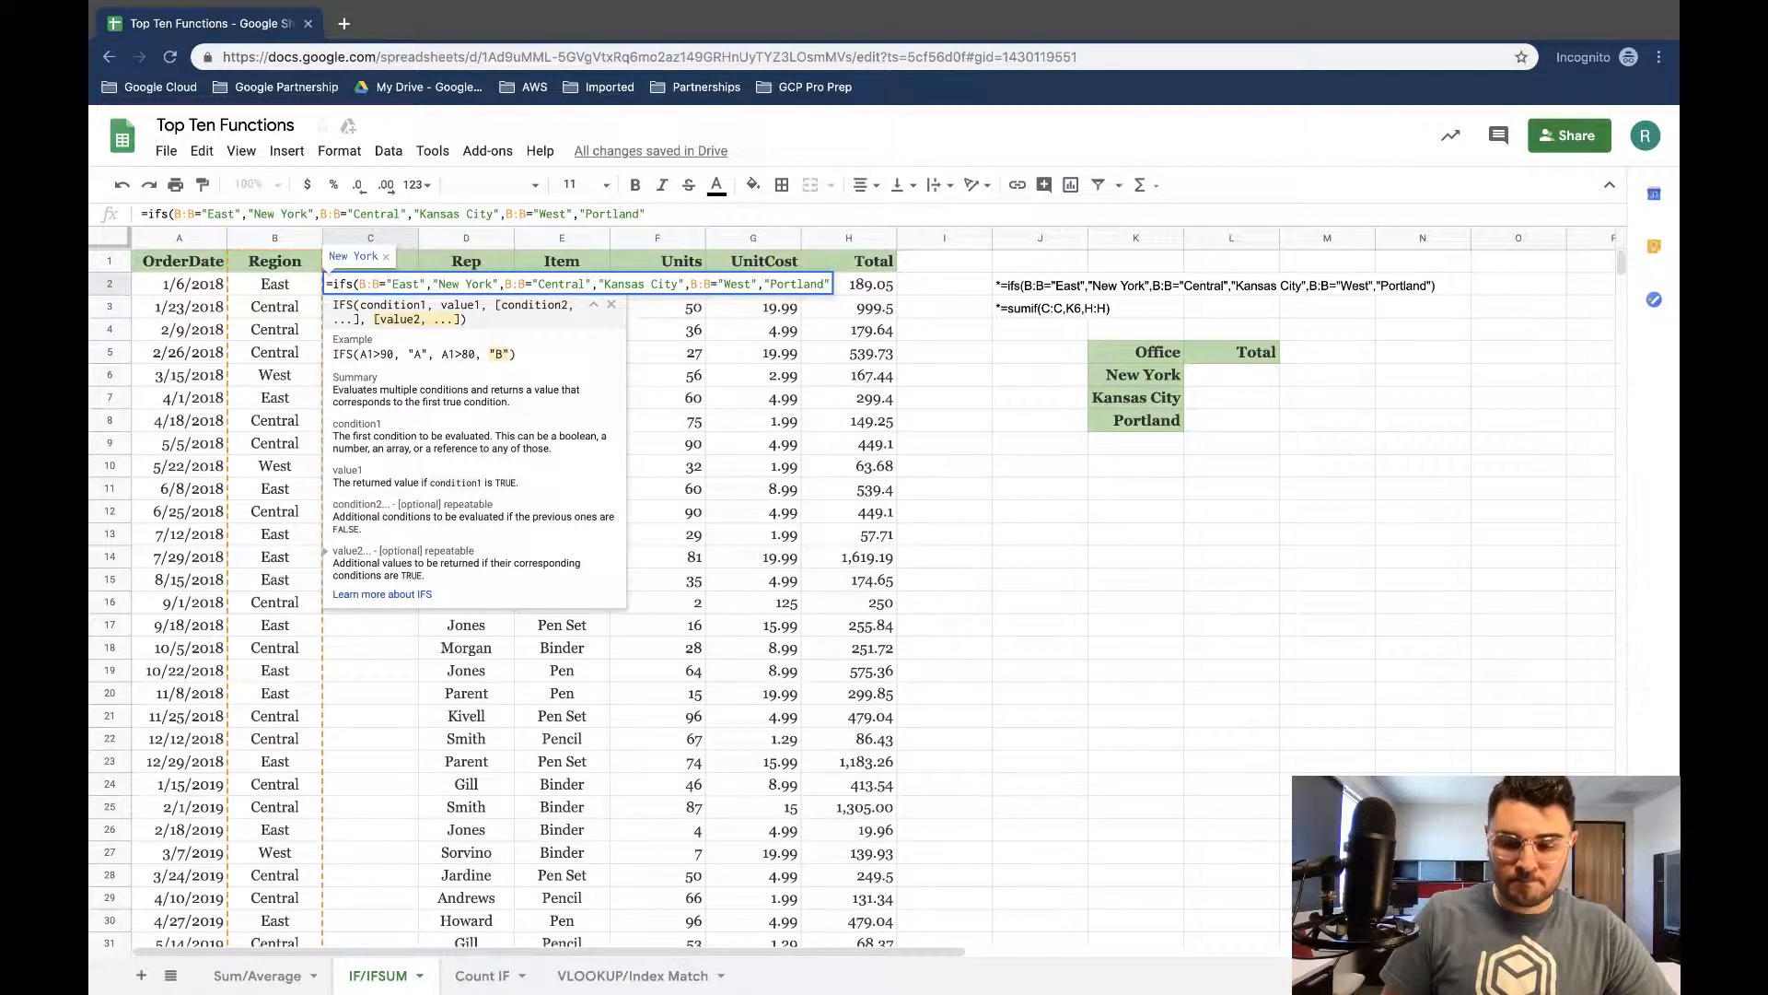
type(")")
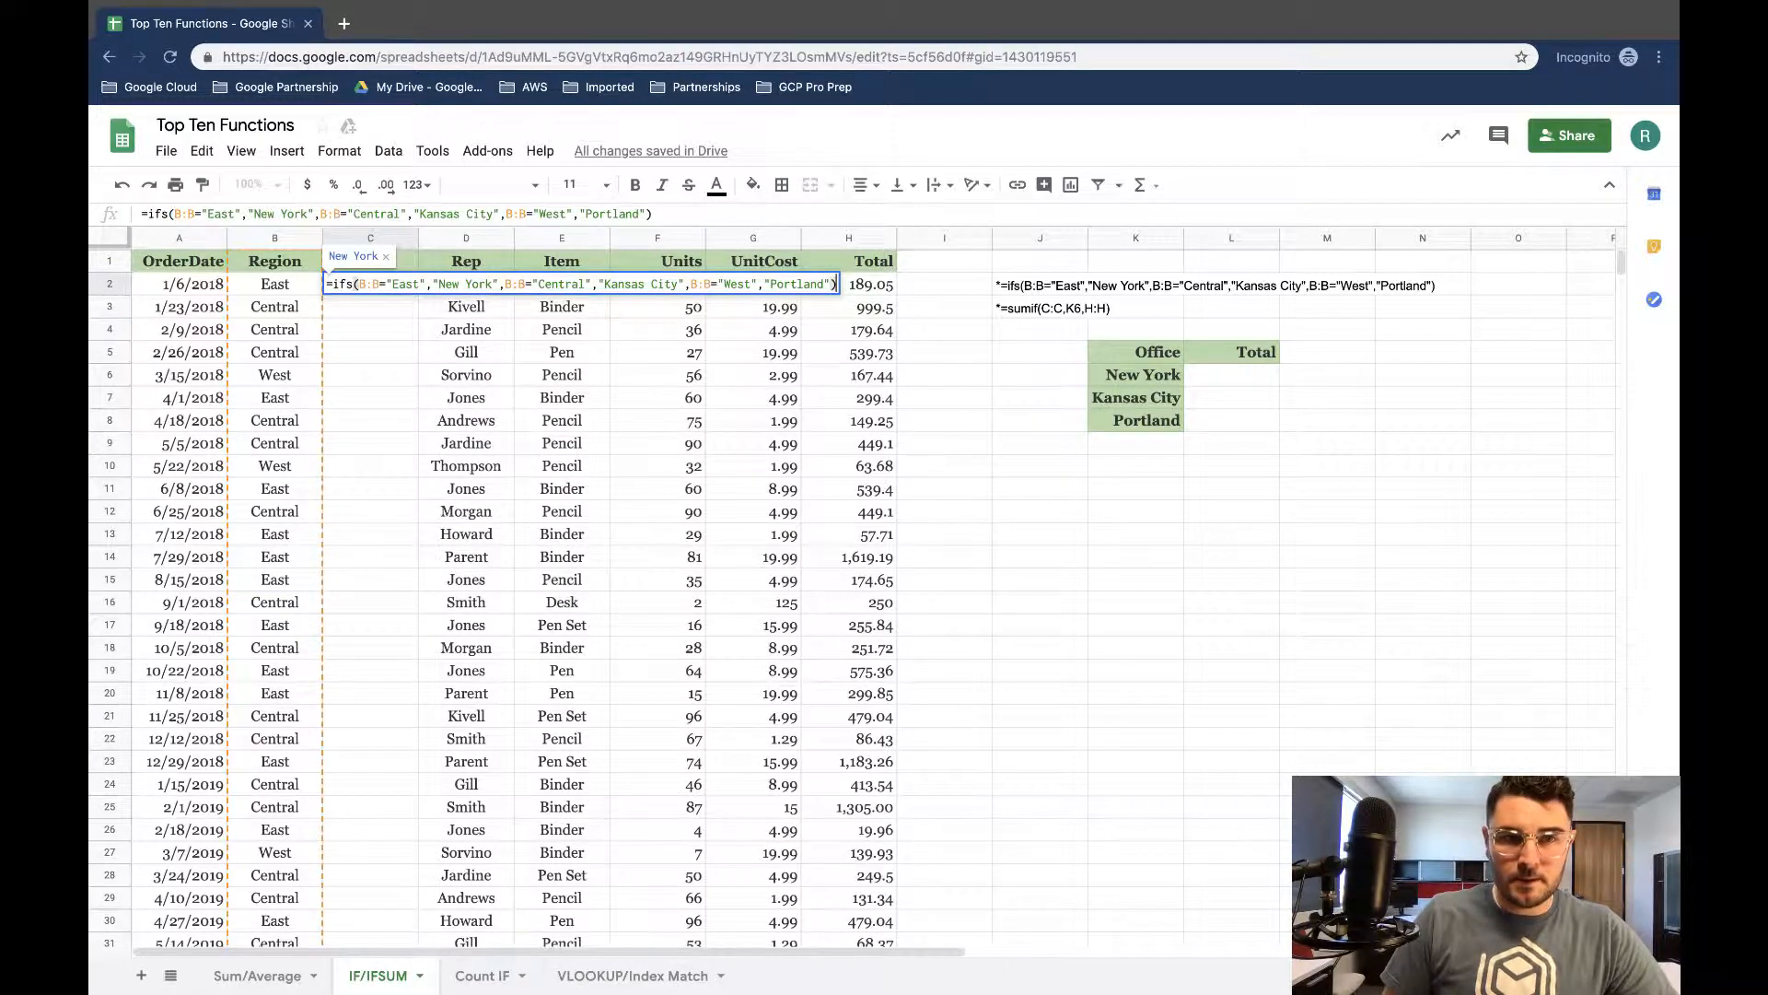
key("Return")
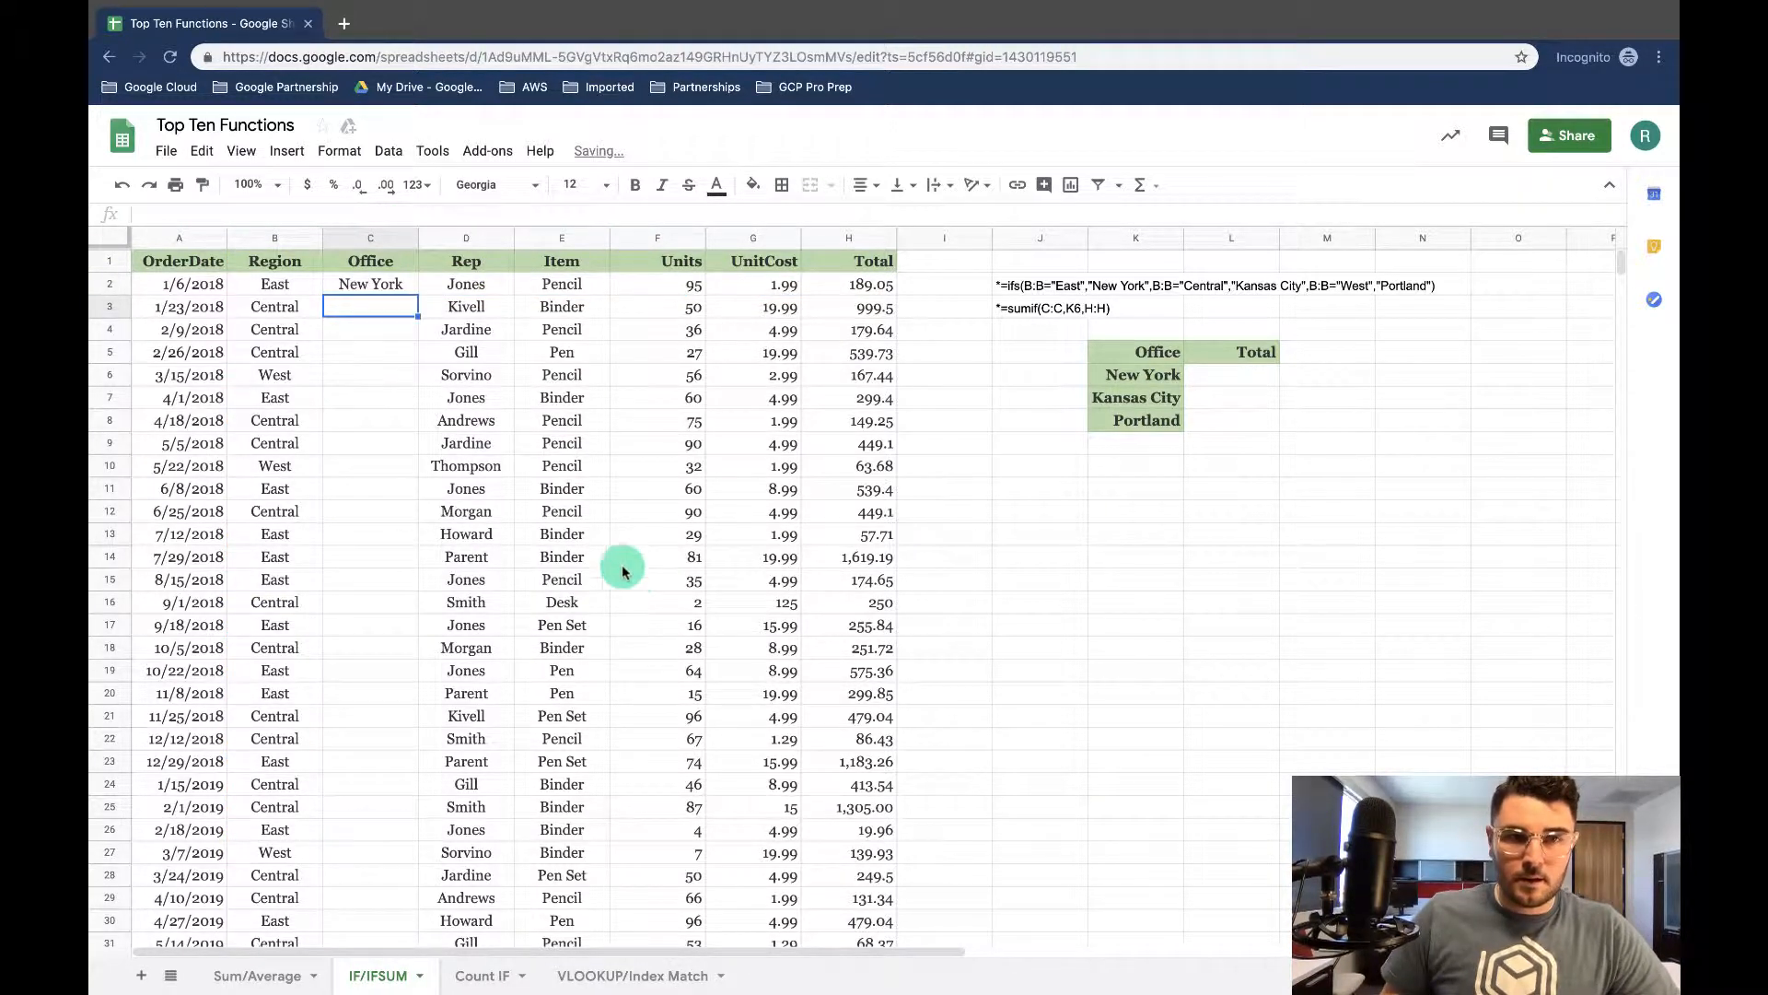
Fill the IFS formula from C2 down the Office column and check the first rows against their regions
left_click(365, 279)
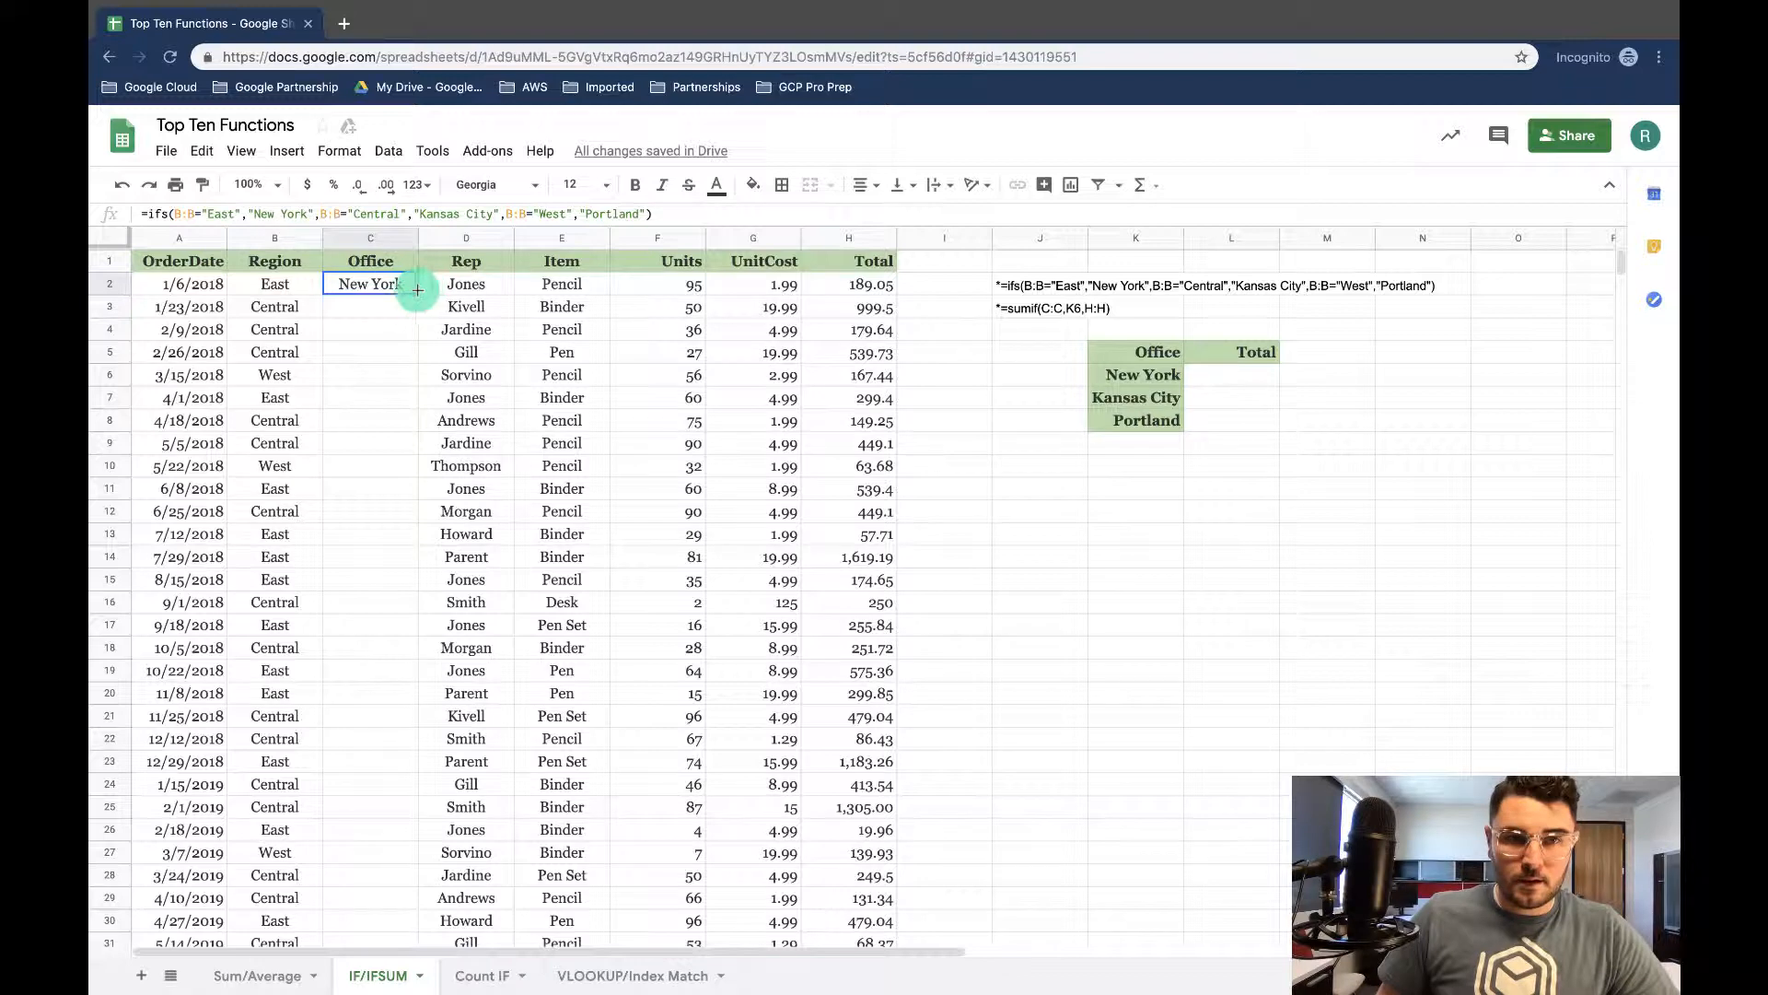
double_click(417, 291)
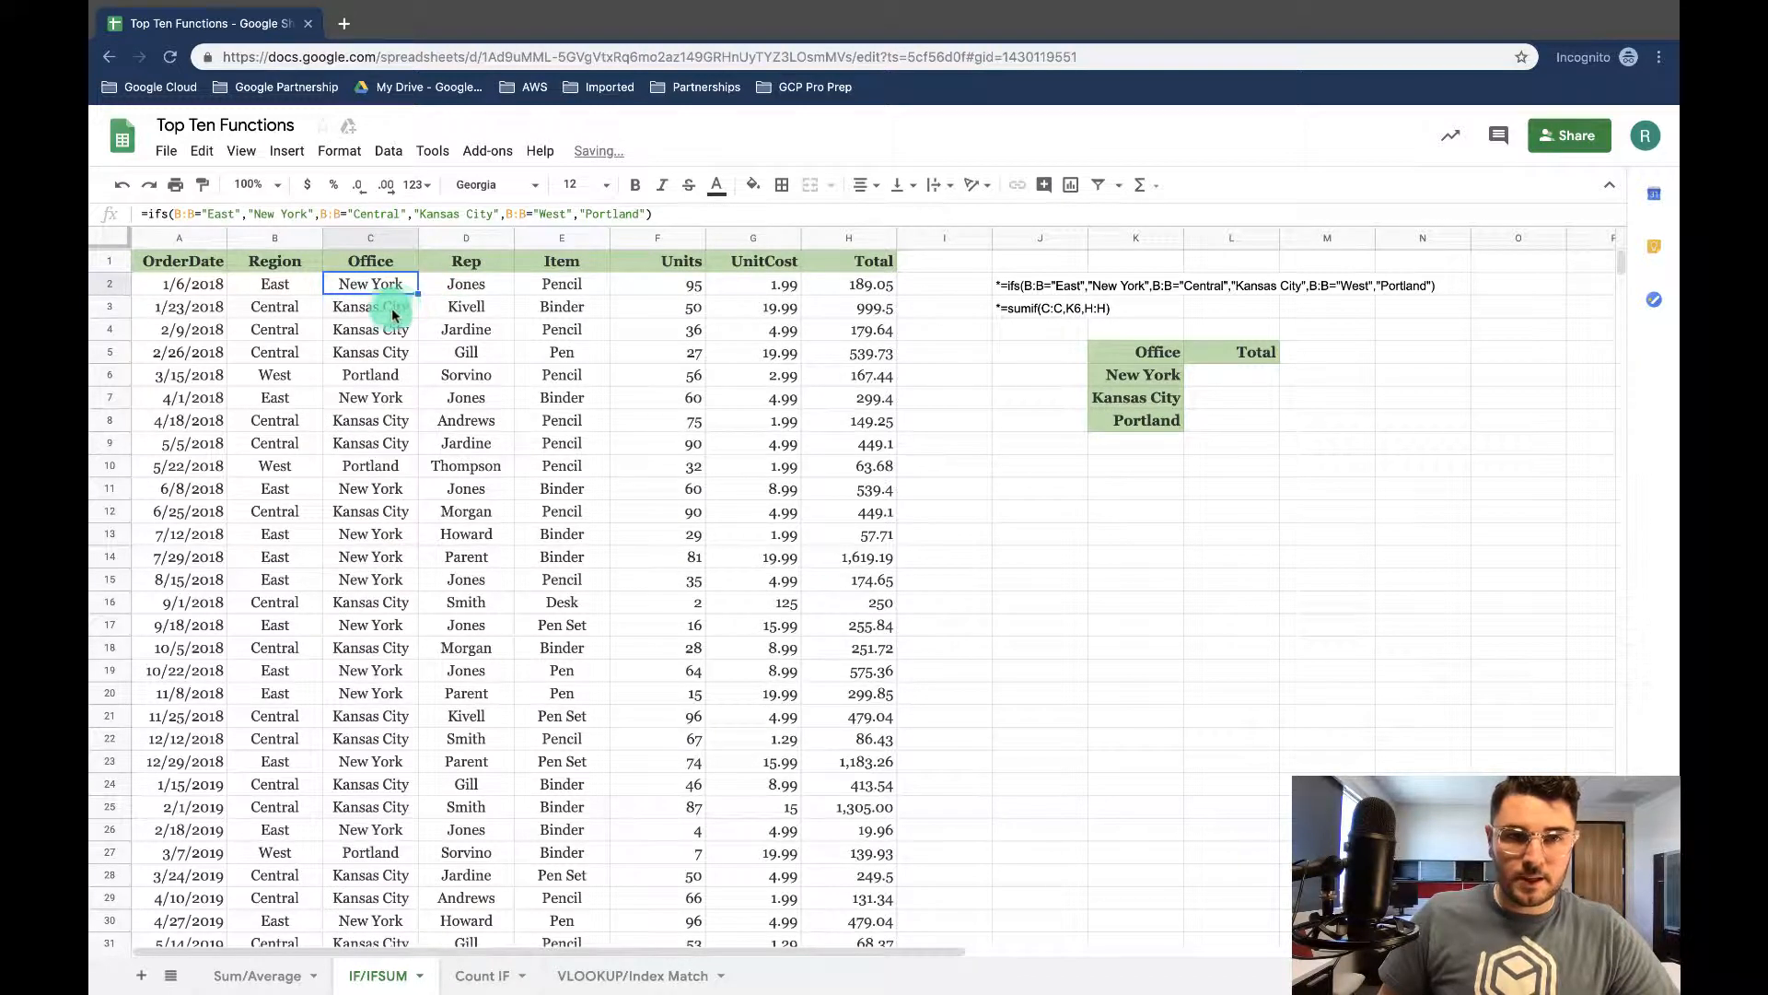
left_click(302, 308)
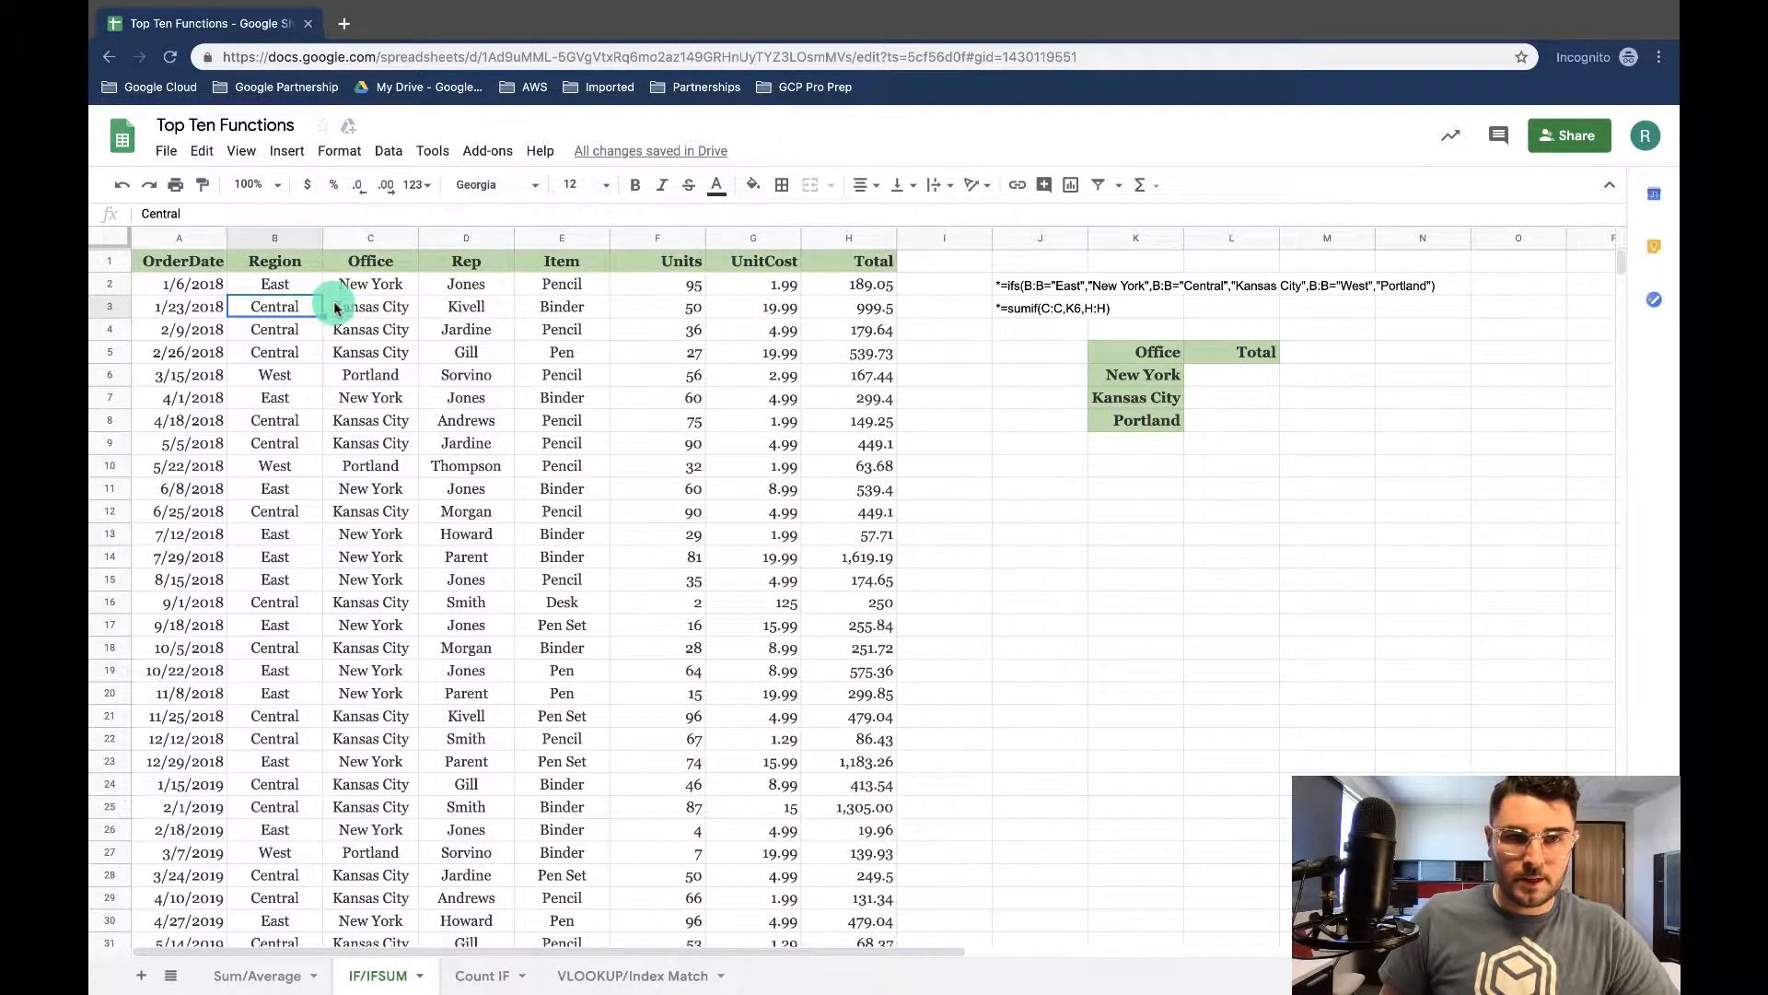
left_click(337, 305)
left_click(309, 288)
left_click(346, 284)
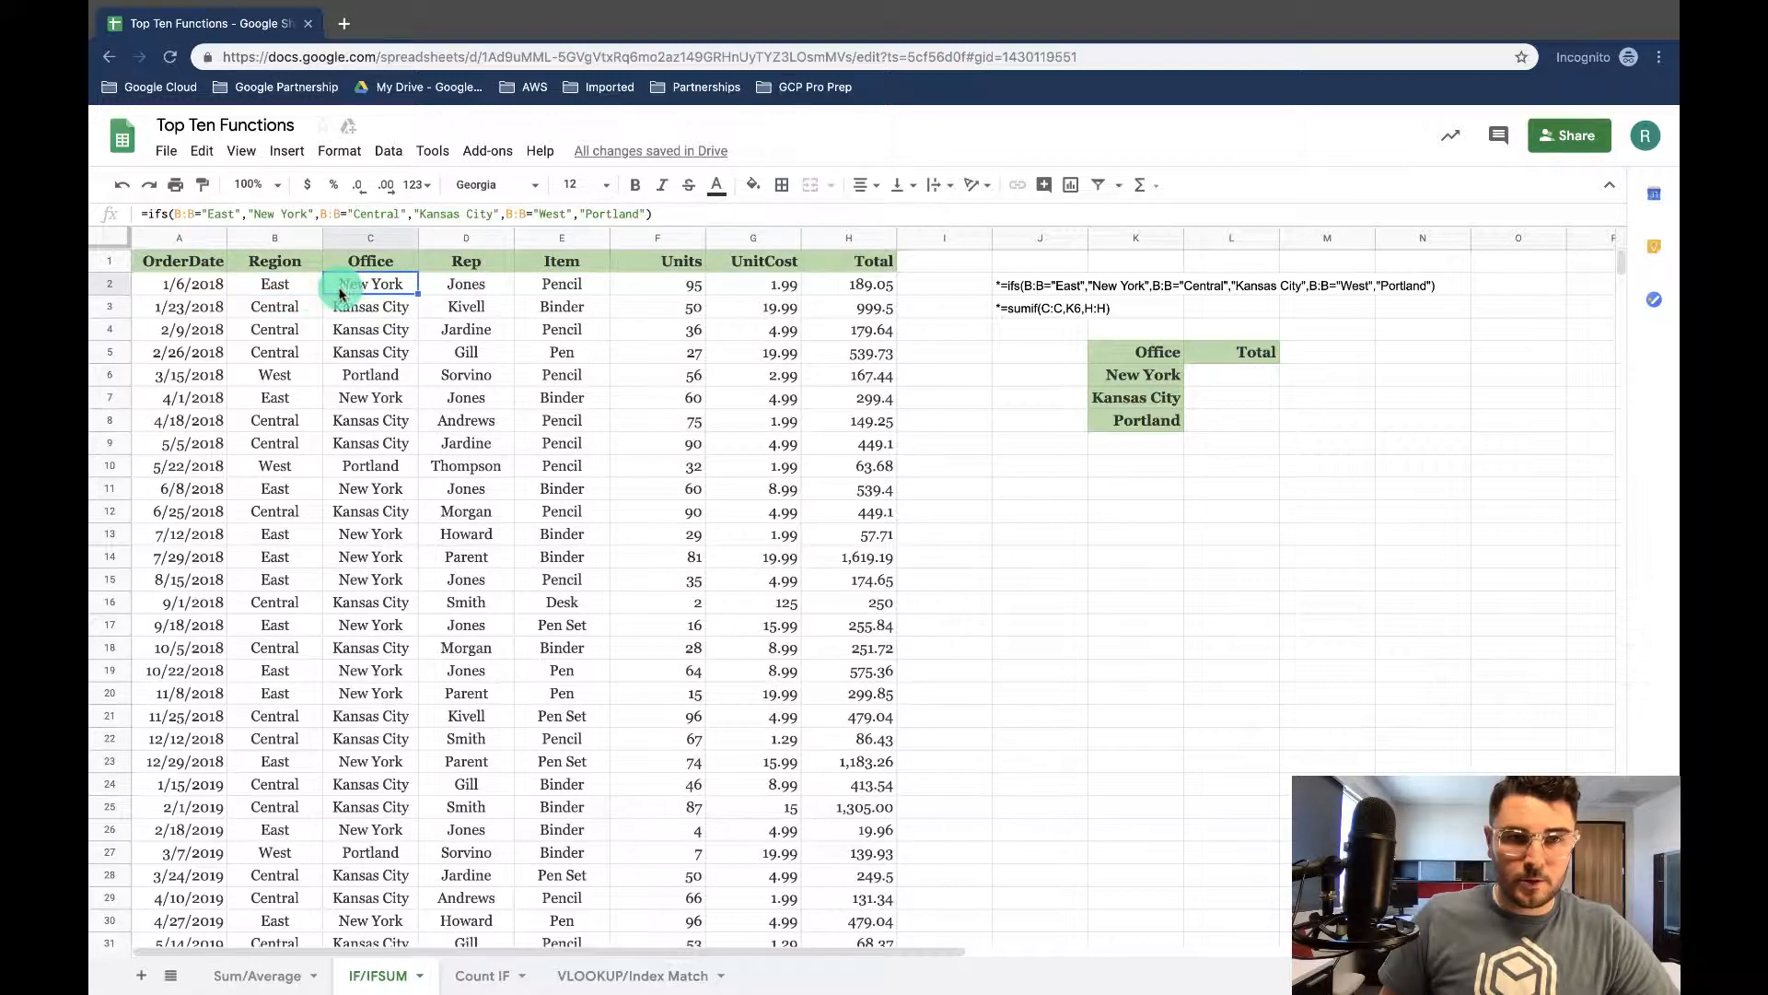
Check the office assigned to the West region order in row 6
left_click(295, 372)
left_click(334, 372)
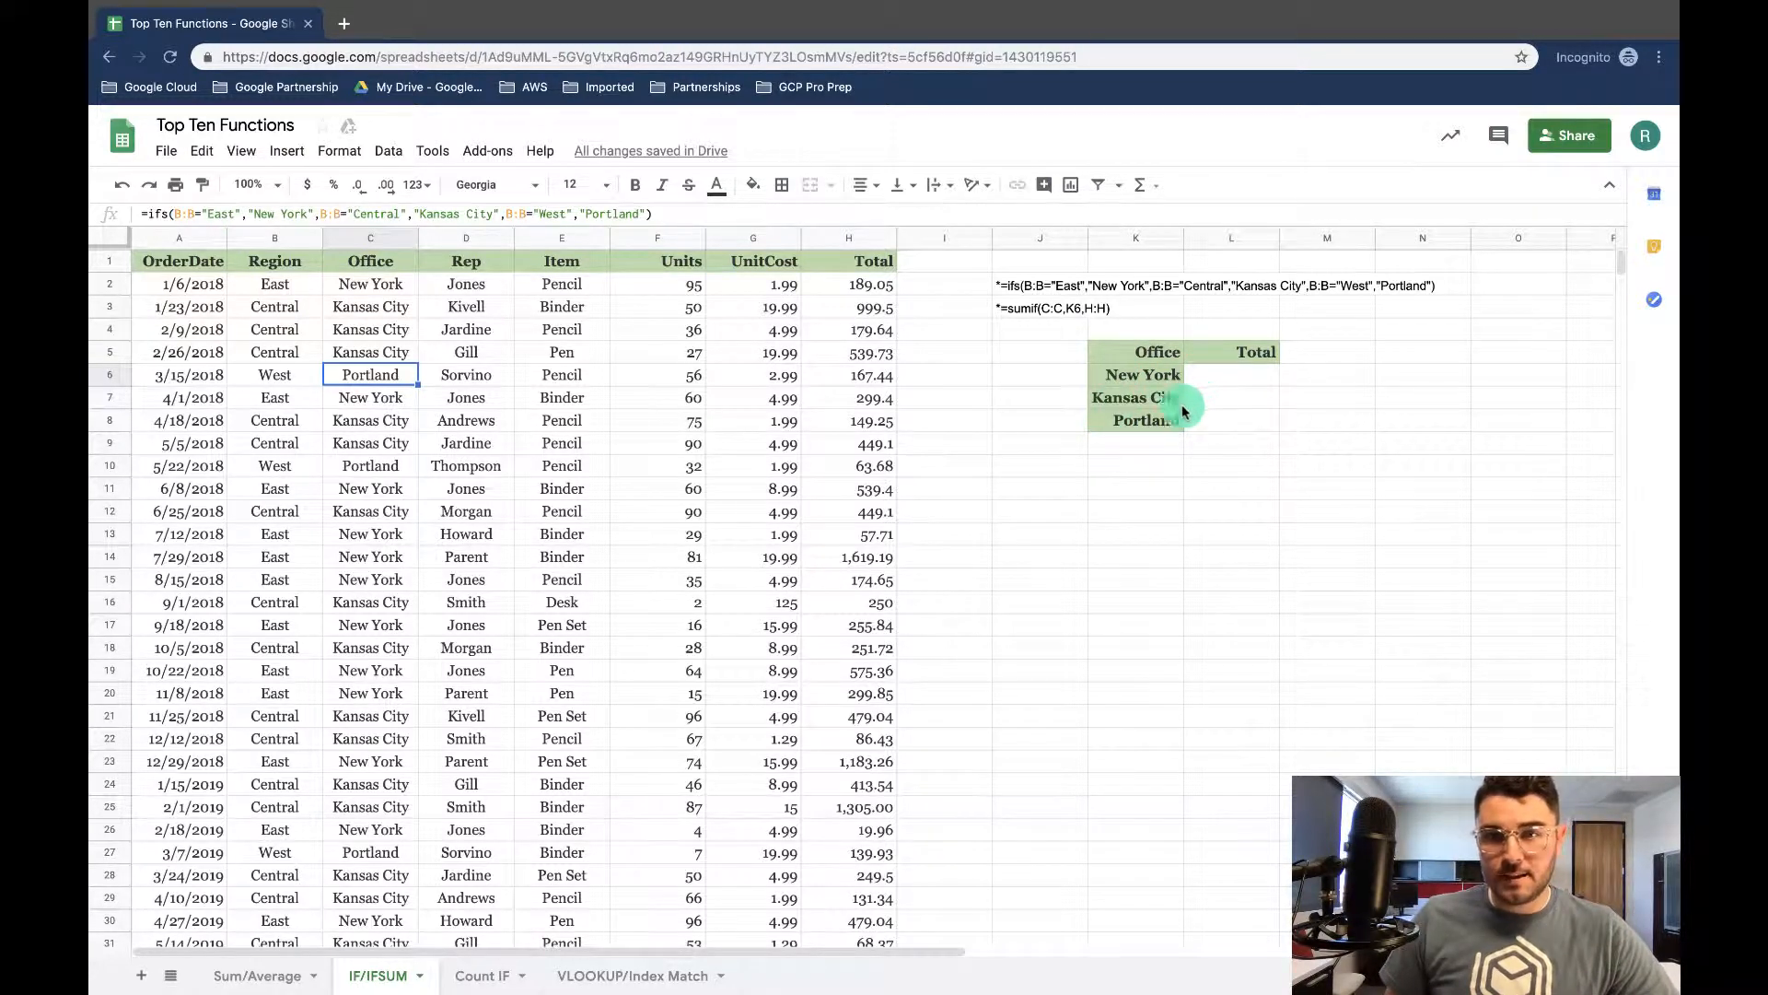
Enter =Sumif(C:C,K6,H:H) in L6 to total the sales of the New York office
left_click(1204, 381)
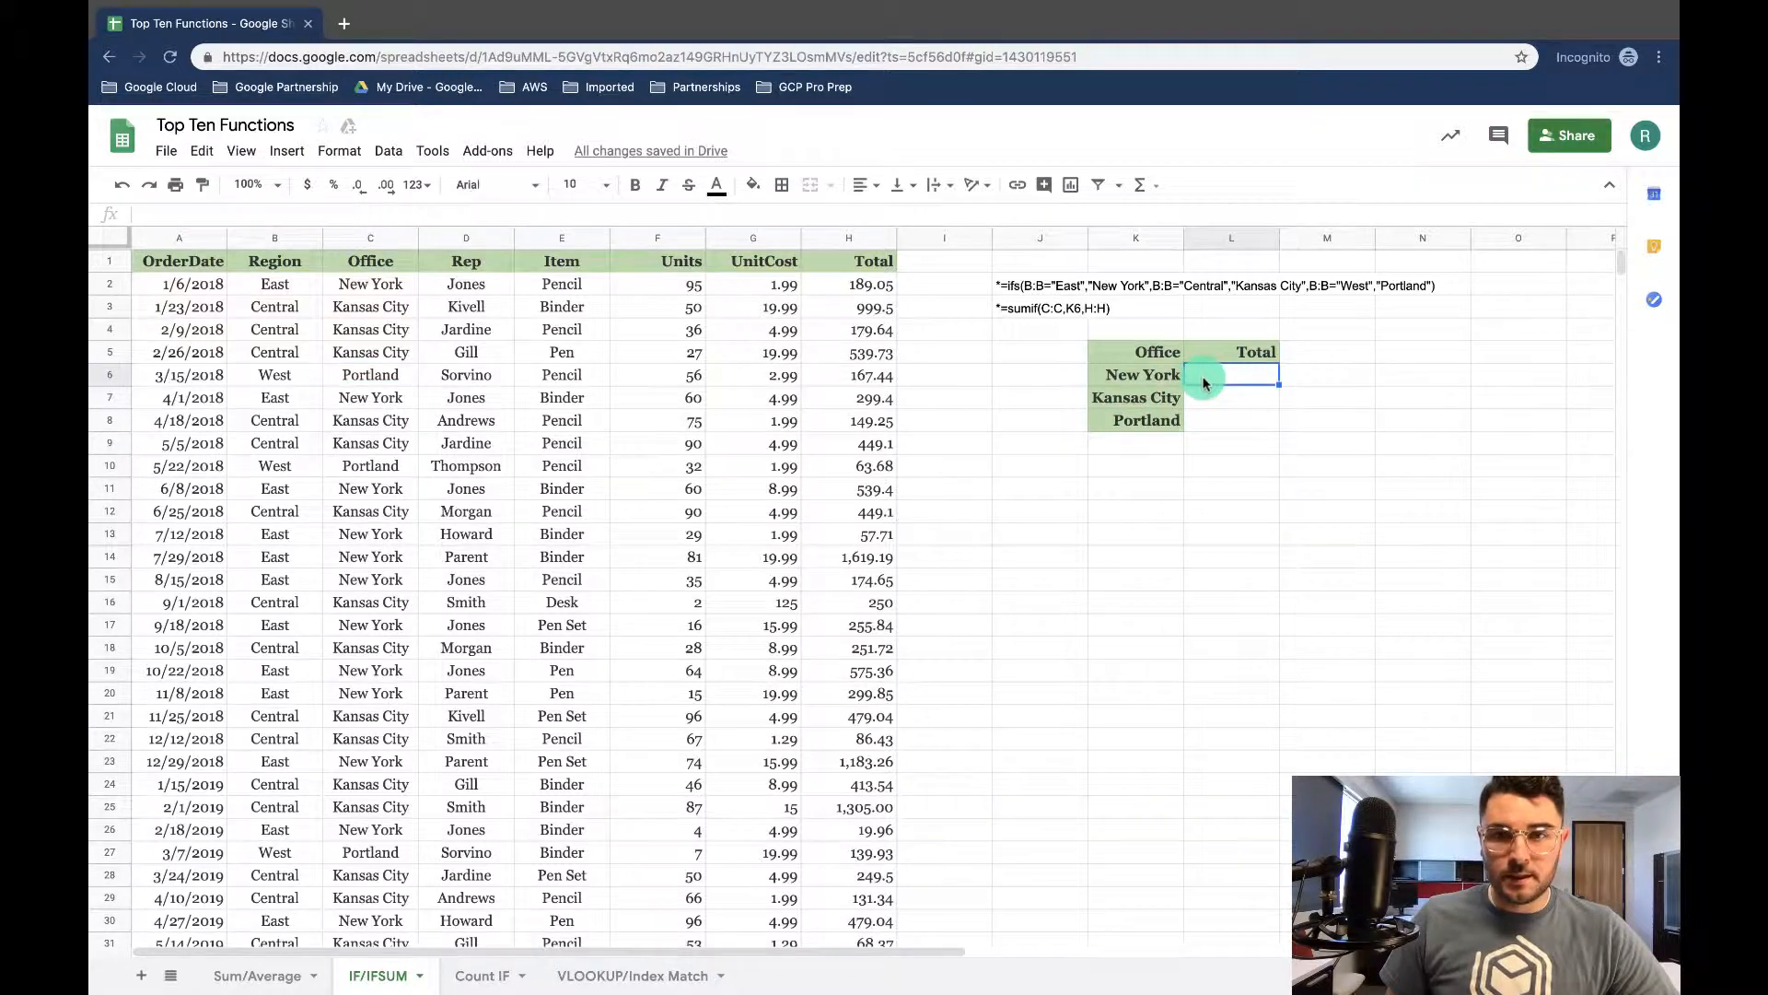
type("=")
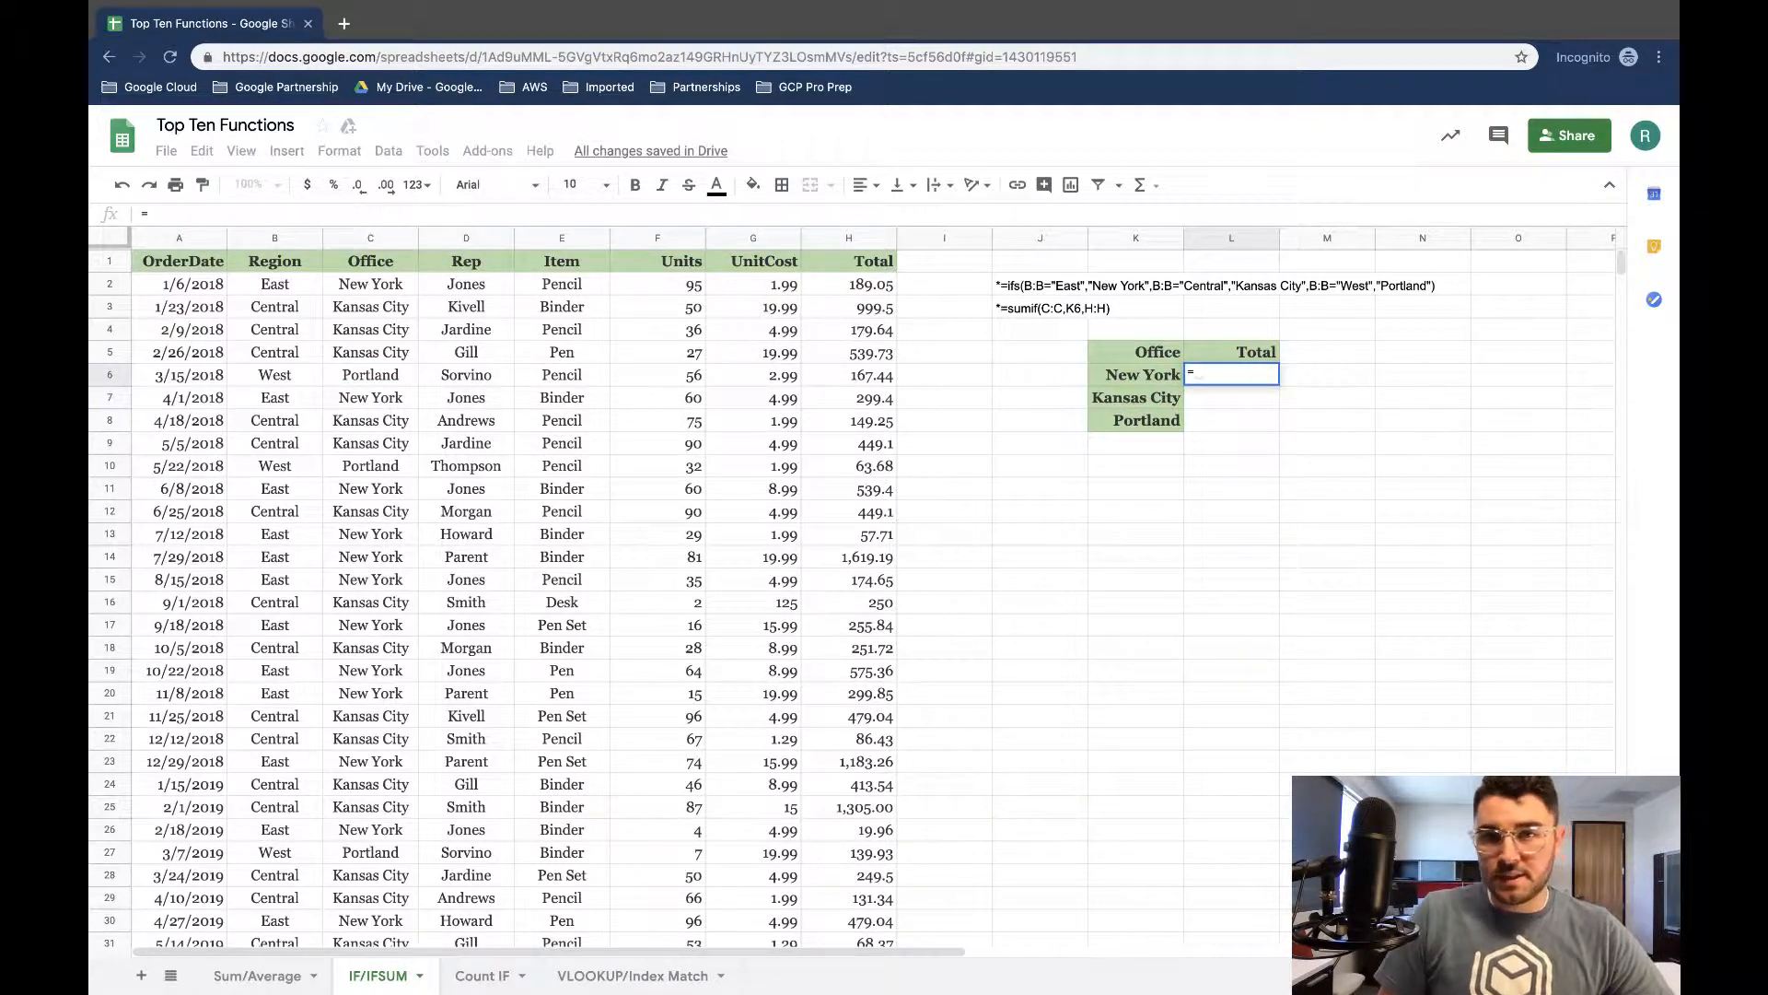
type("Sum")
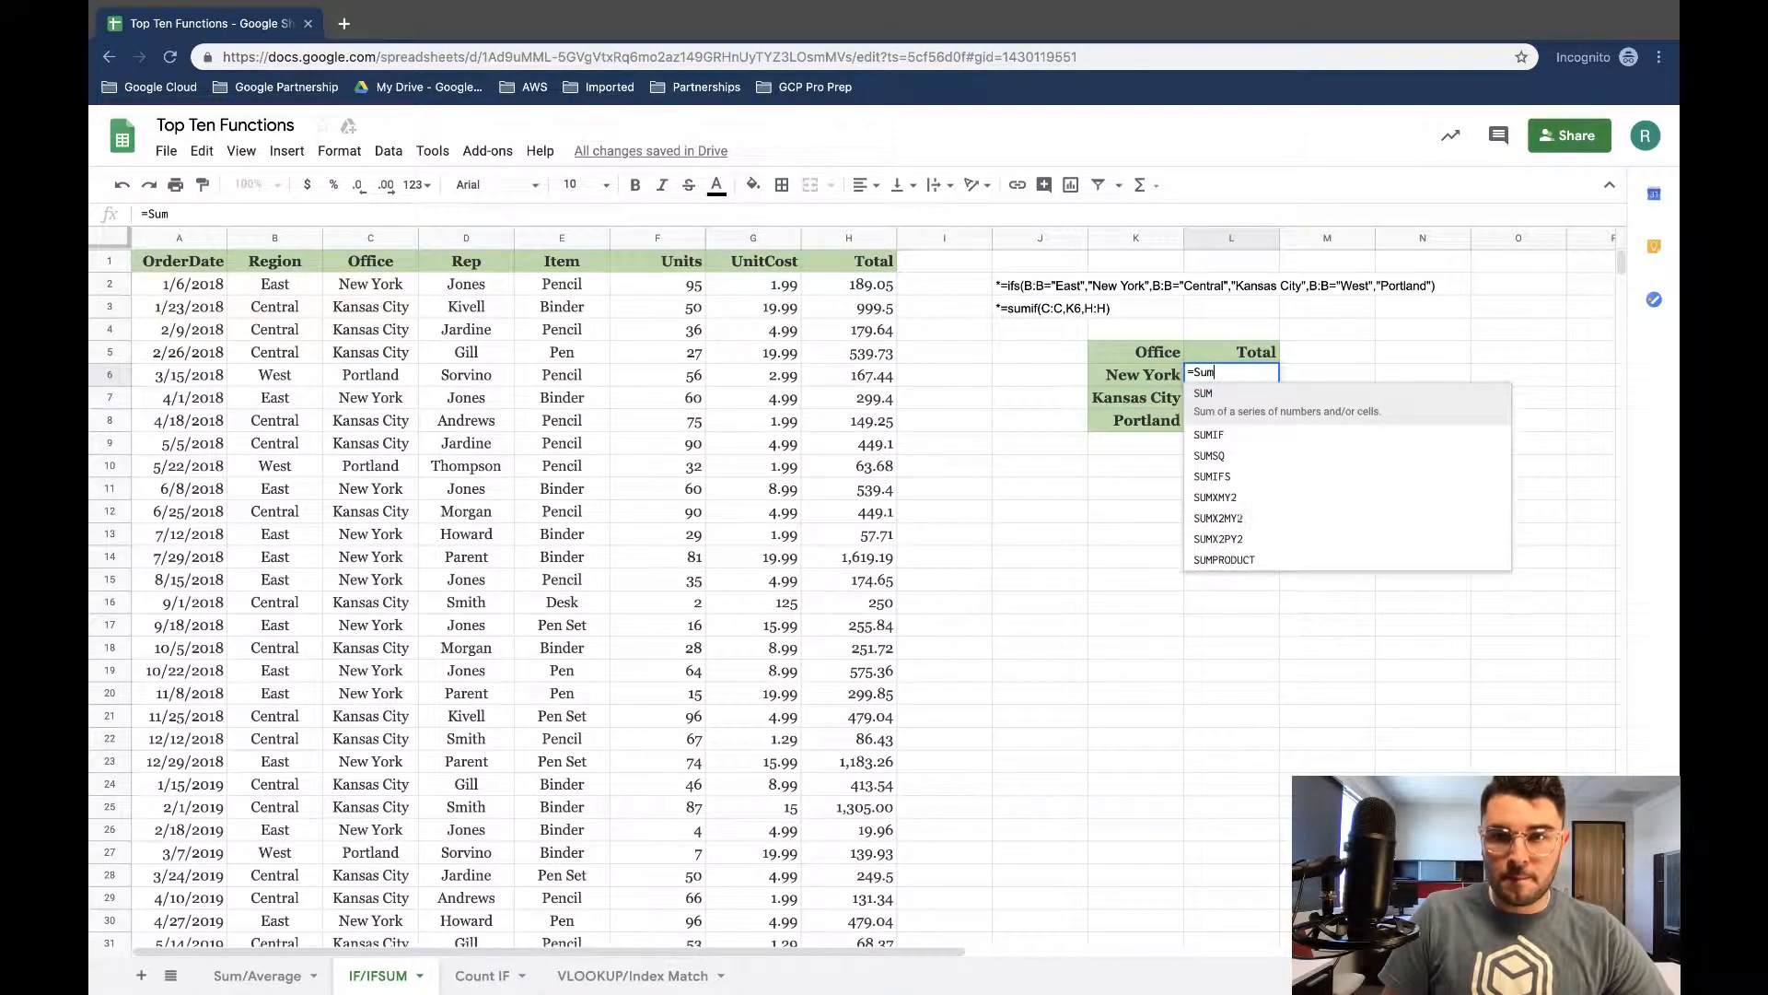
type("if")
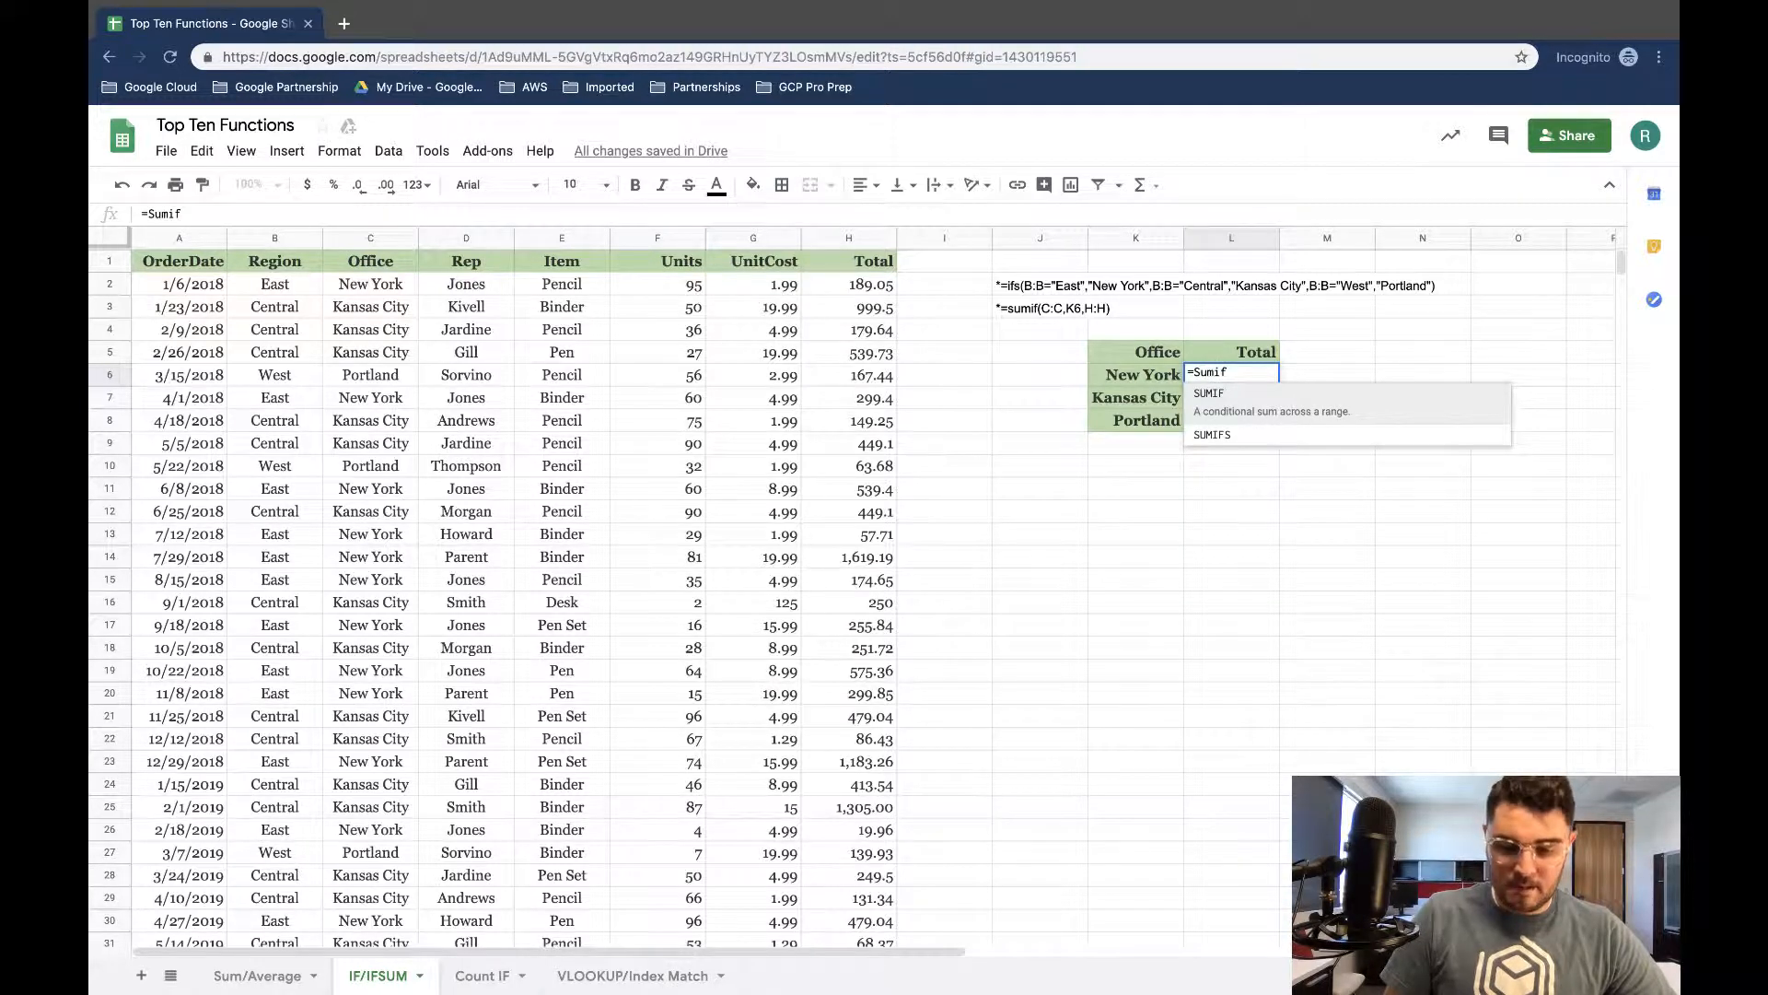
type("(")
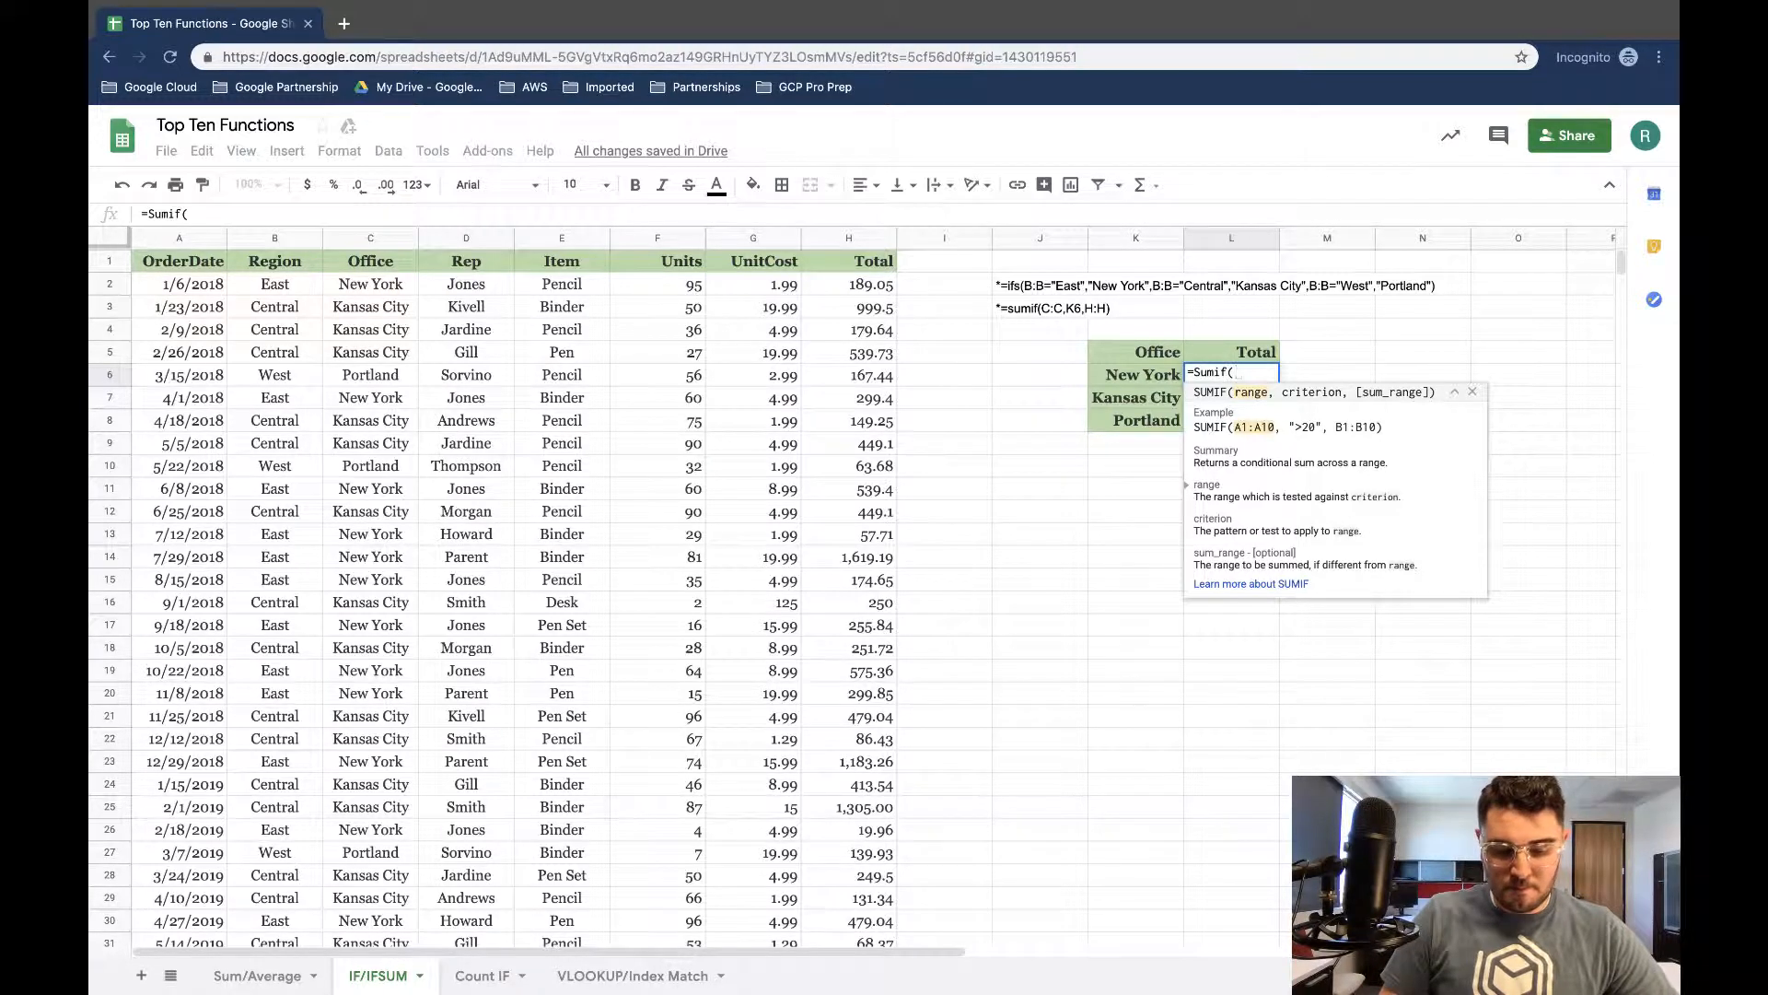
type("C:C")
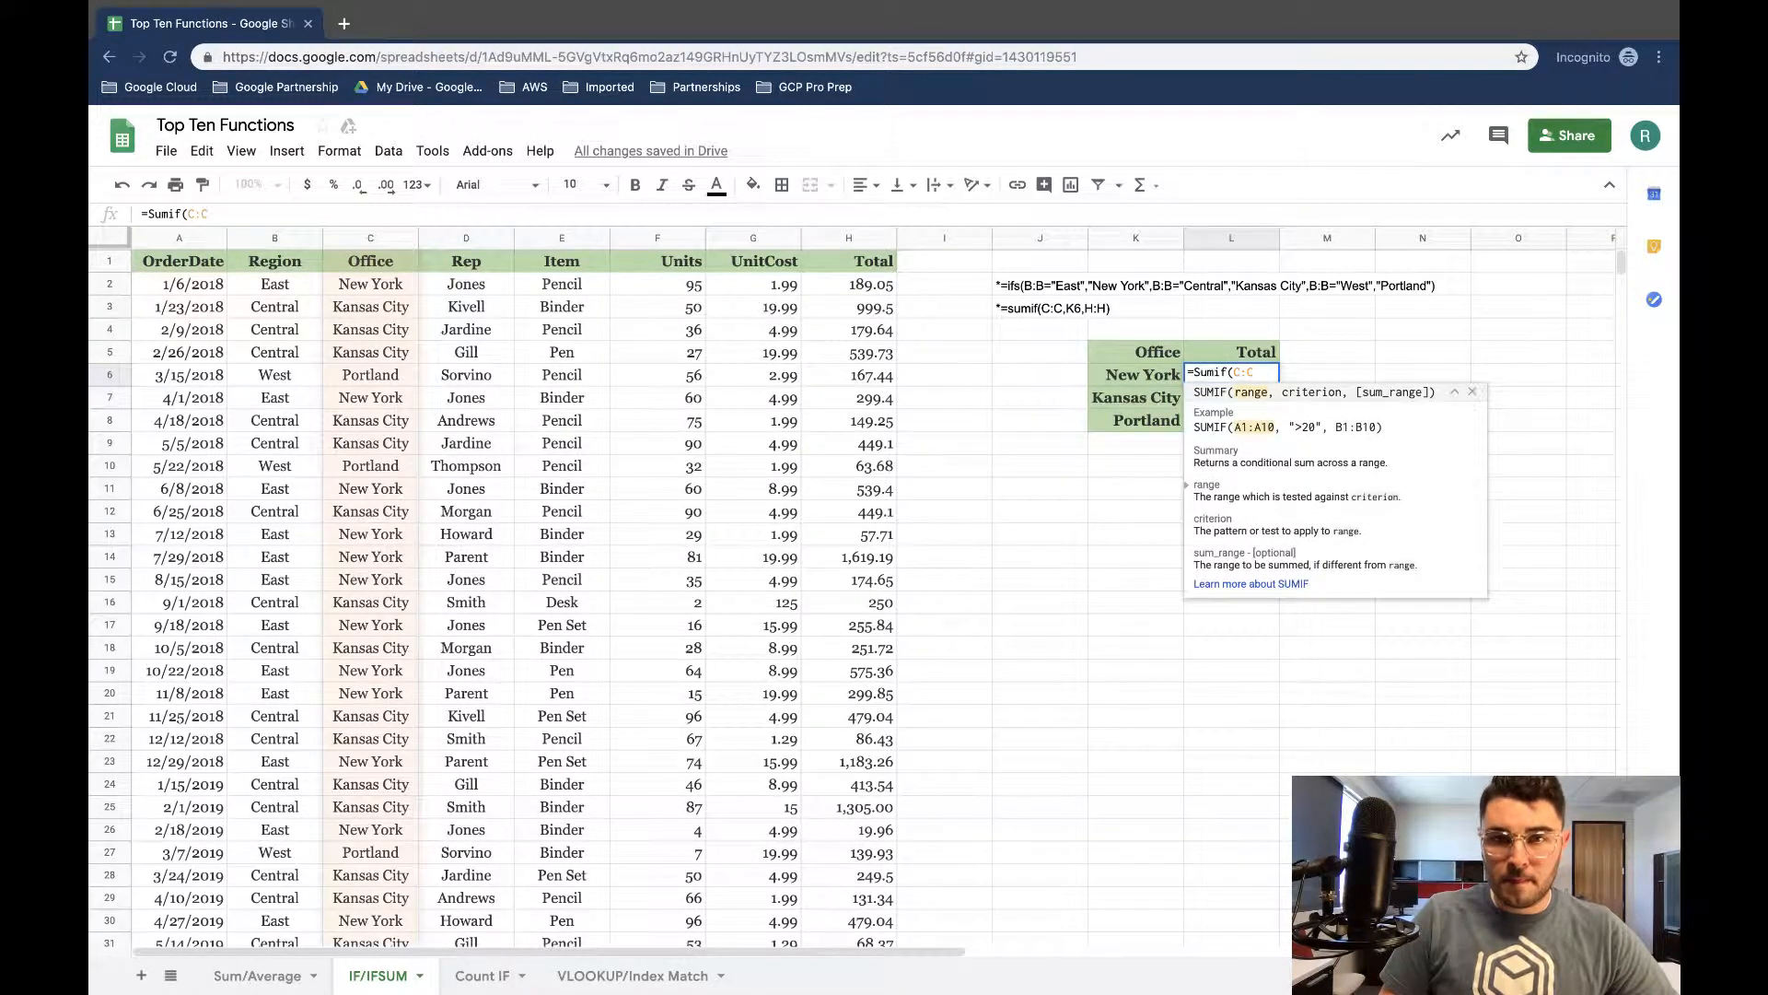
type(",")
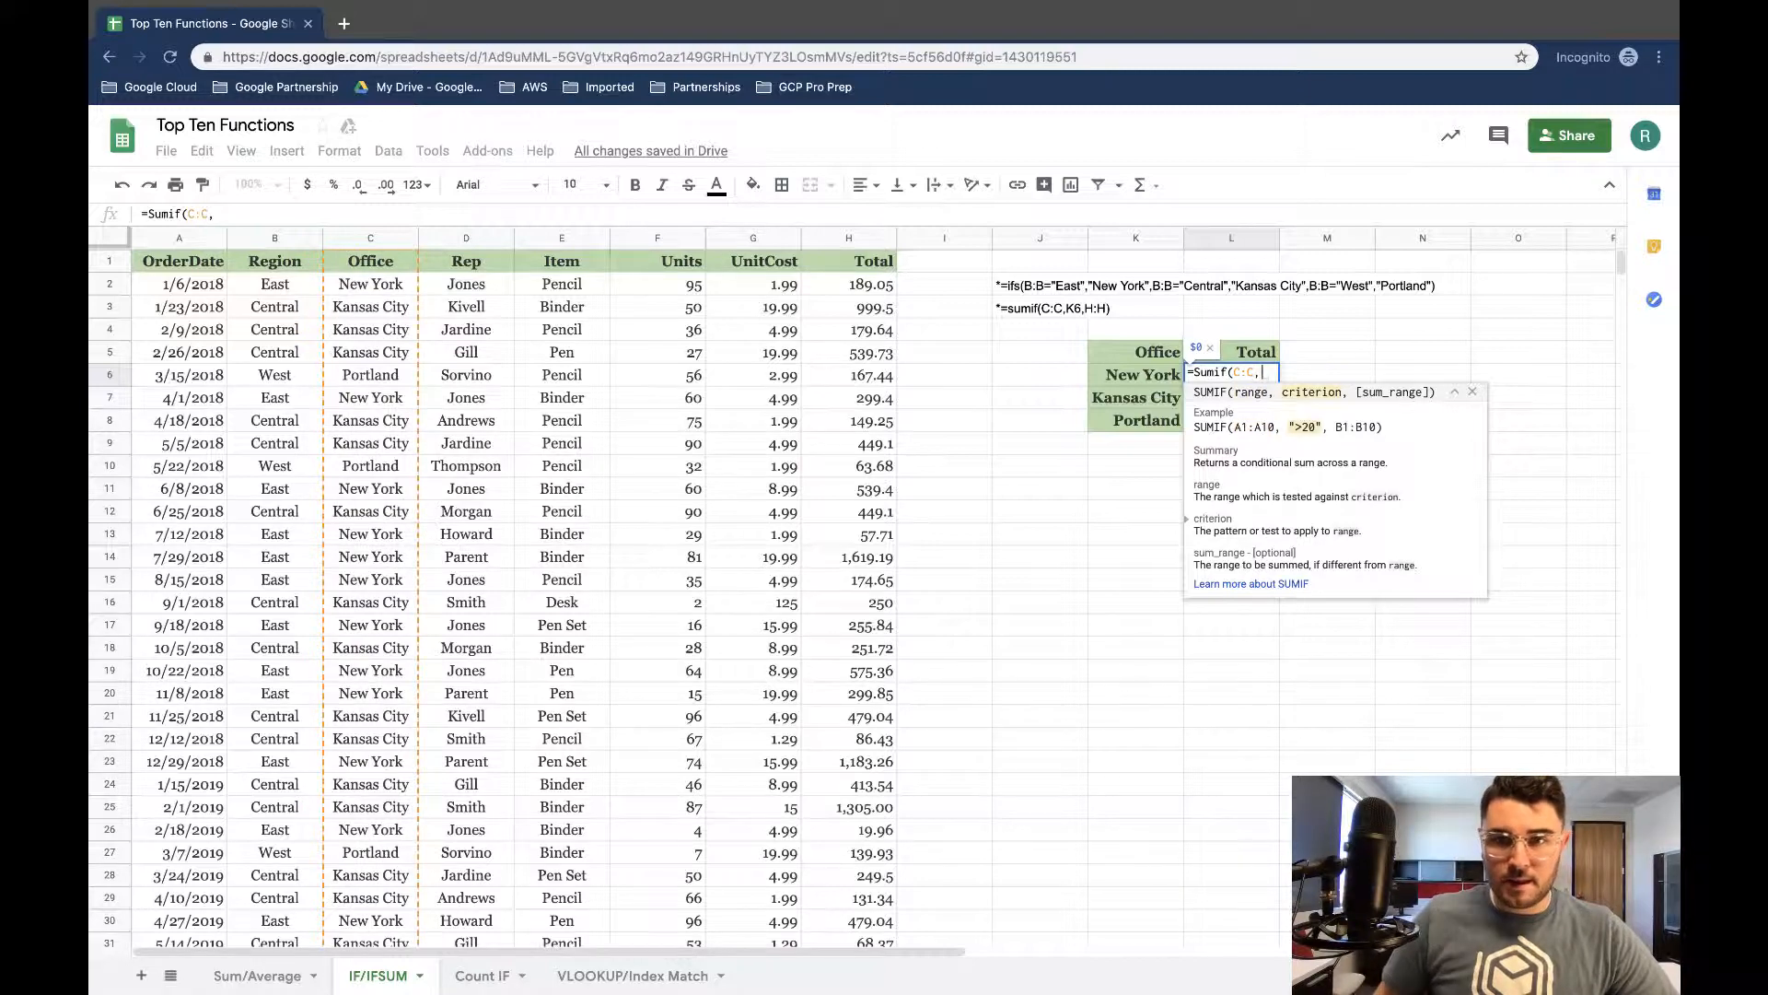
type("K6")
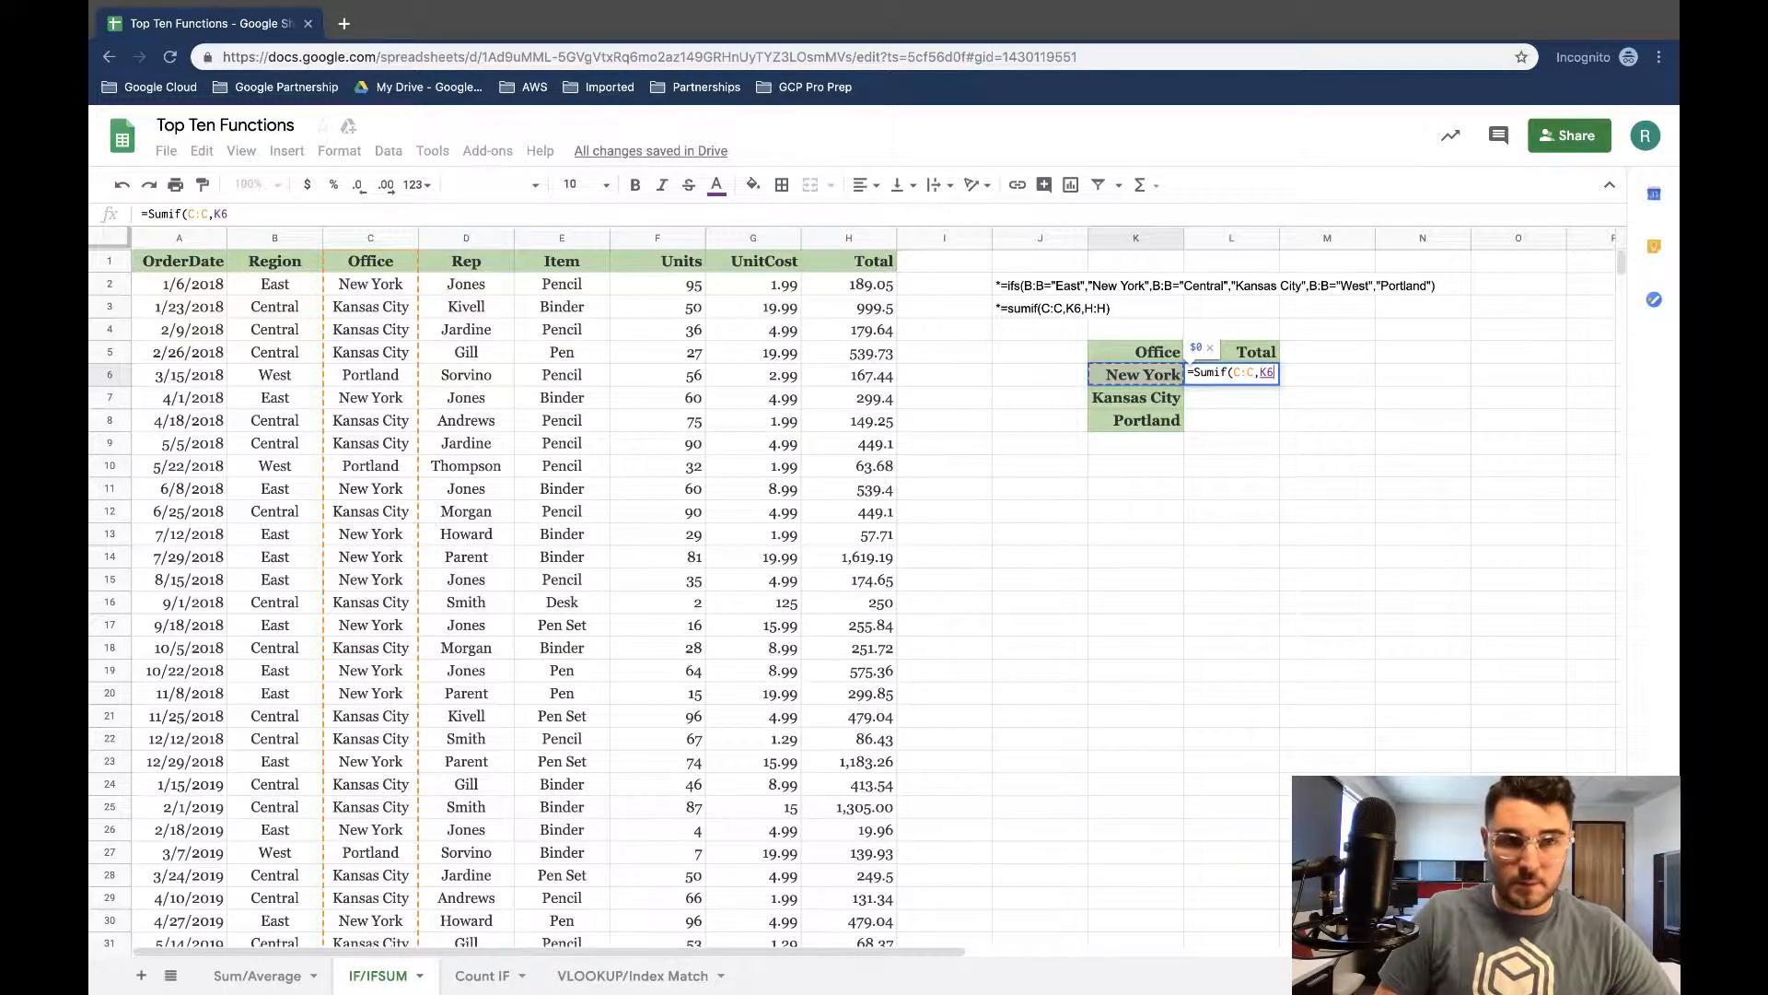
type(",")
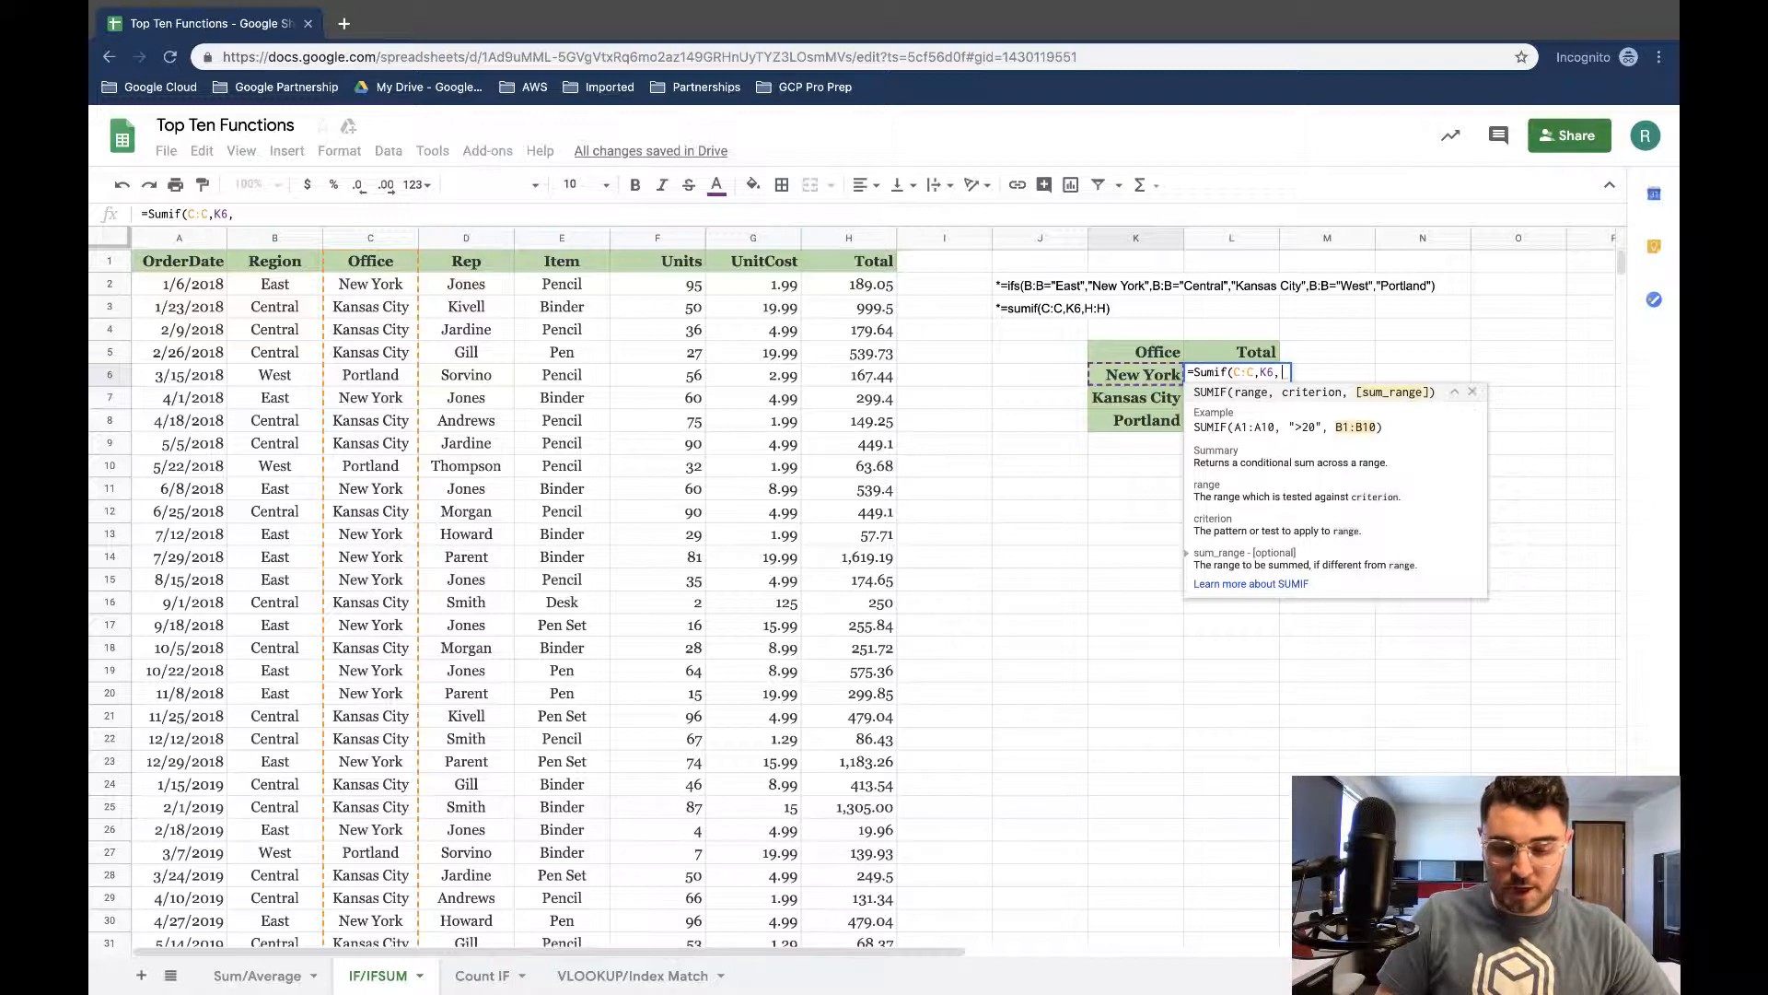
type("H:H")
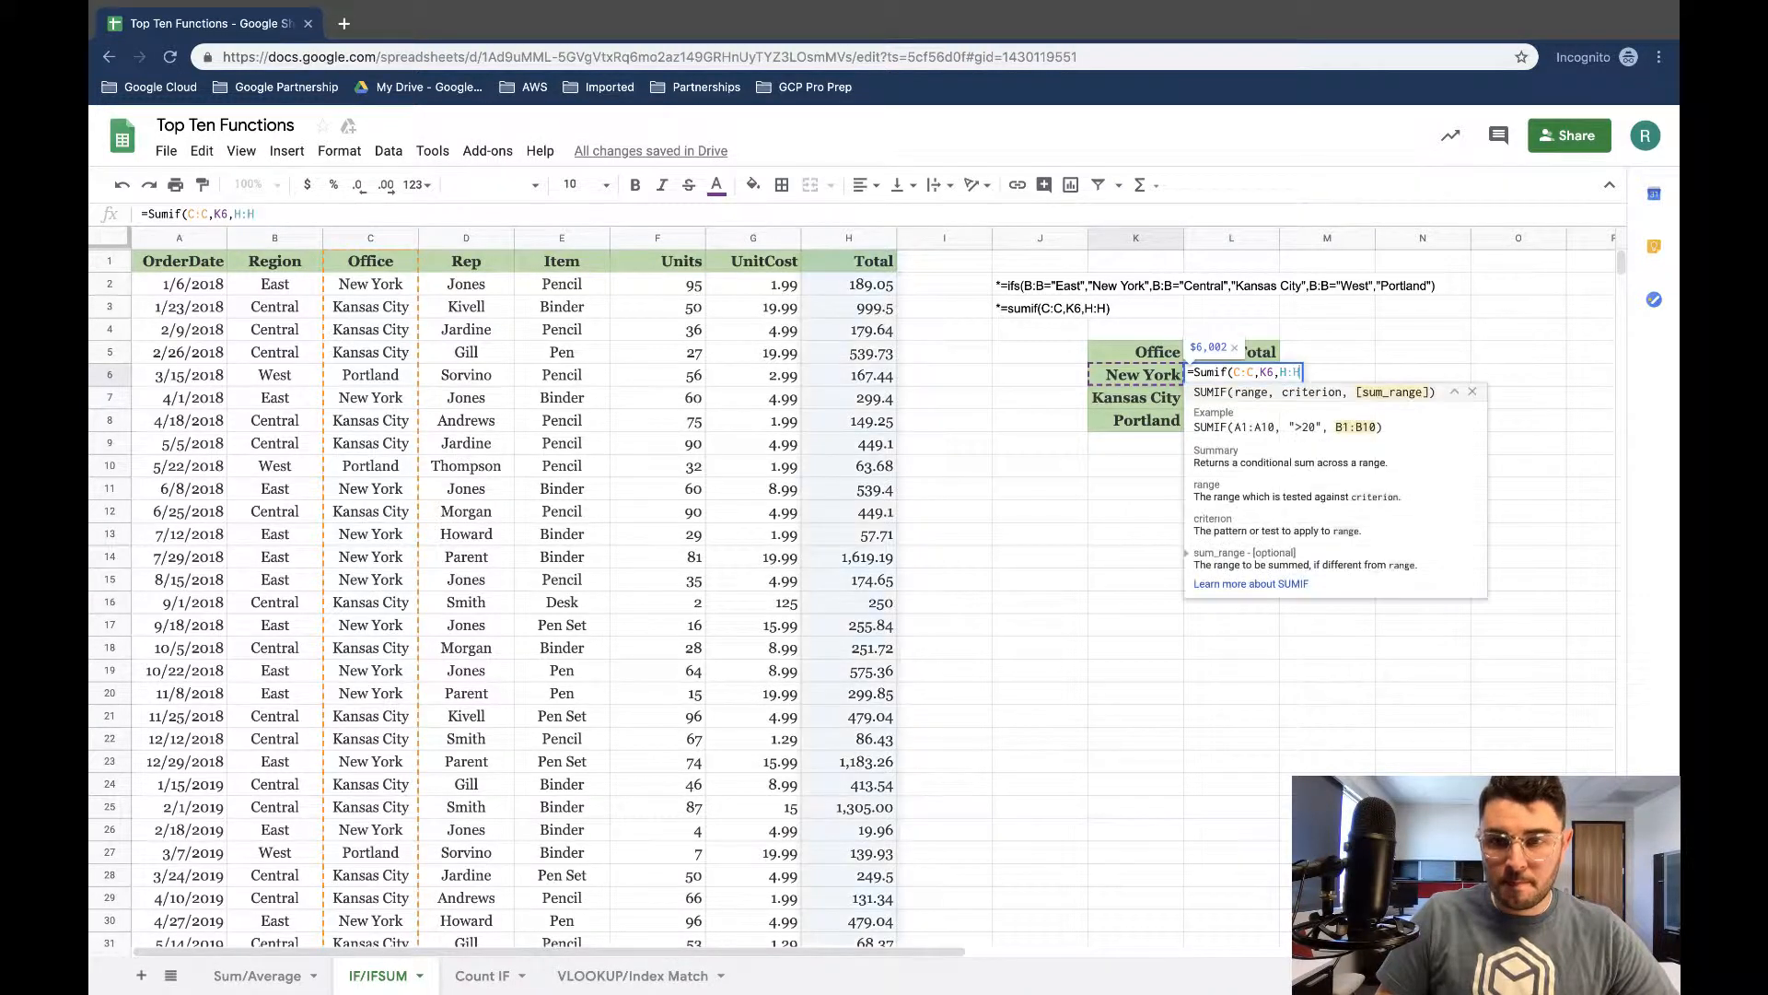
type(")")
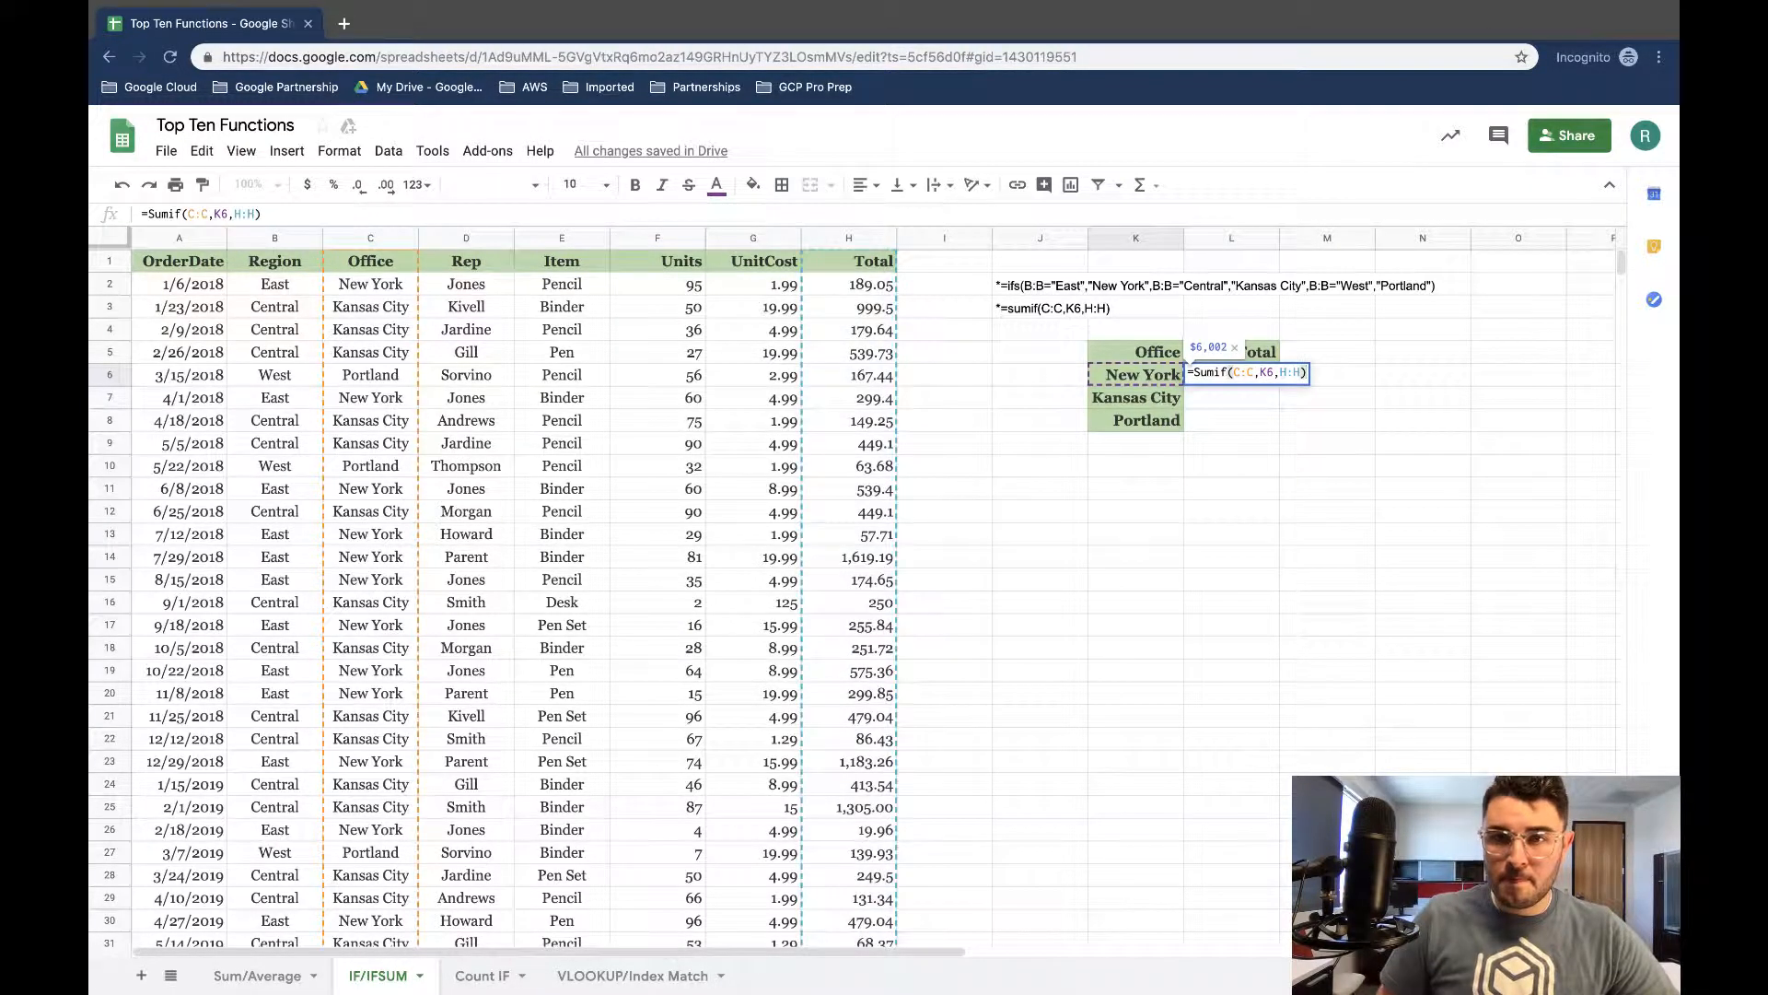
key("Return")
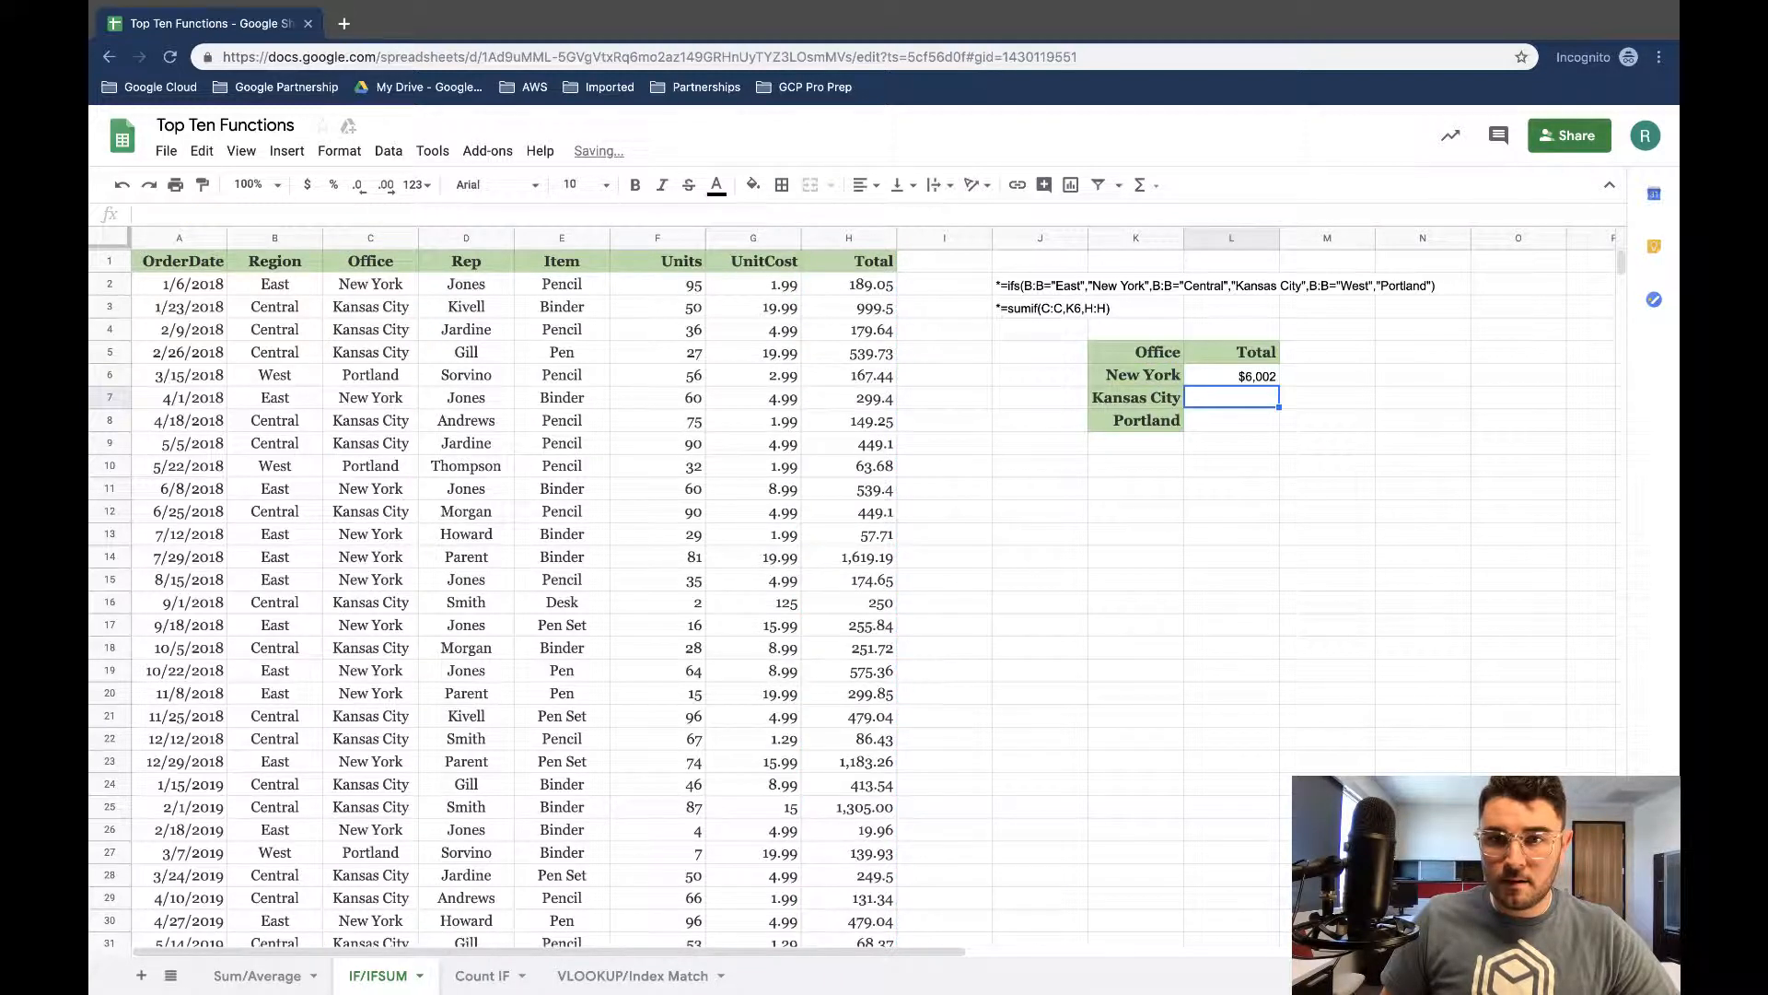
Fill the SUMIF formula from L6 down to L8 and review the New York orders in rows 2 and 7 that it adds up
left_click(1228, 378)
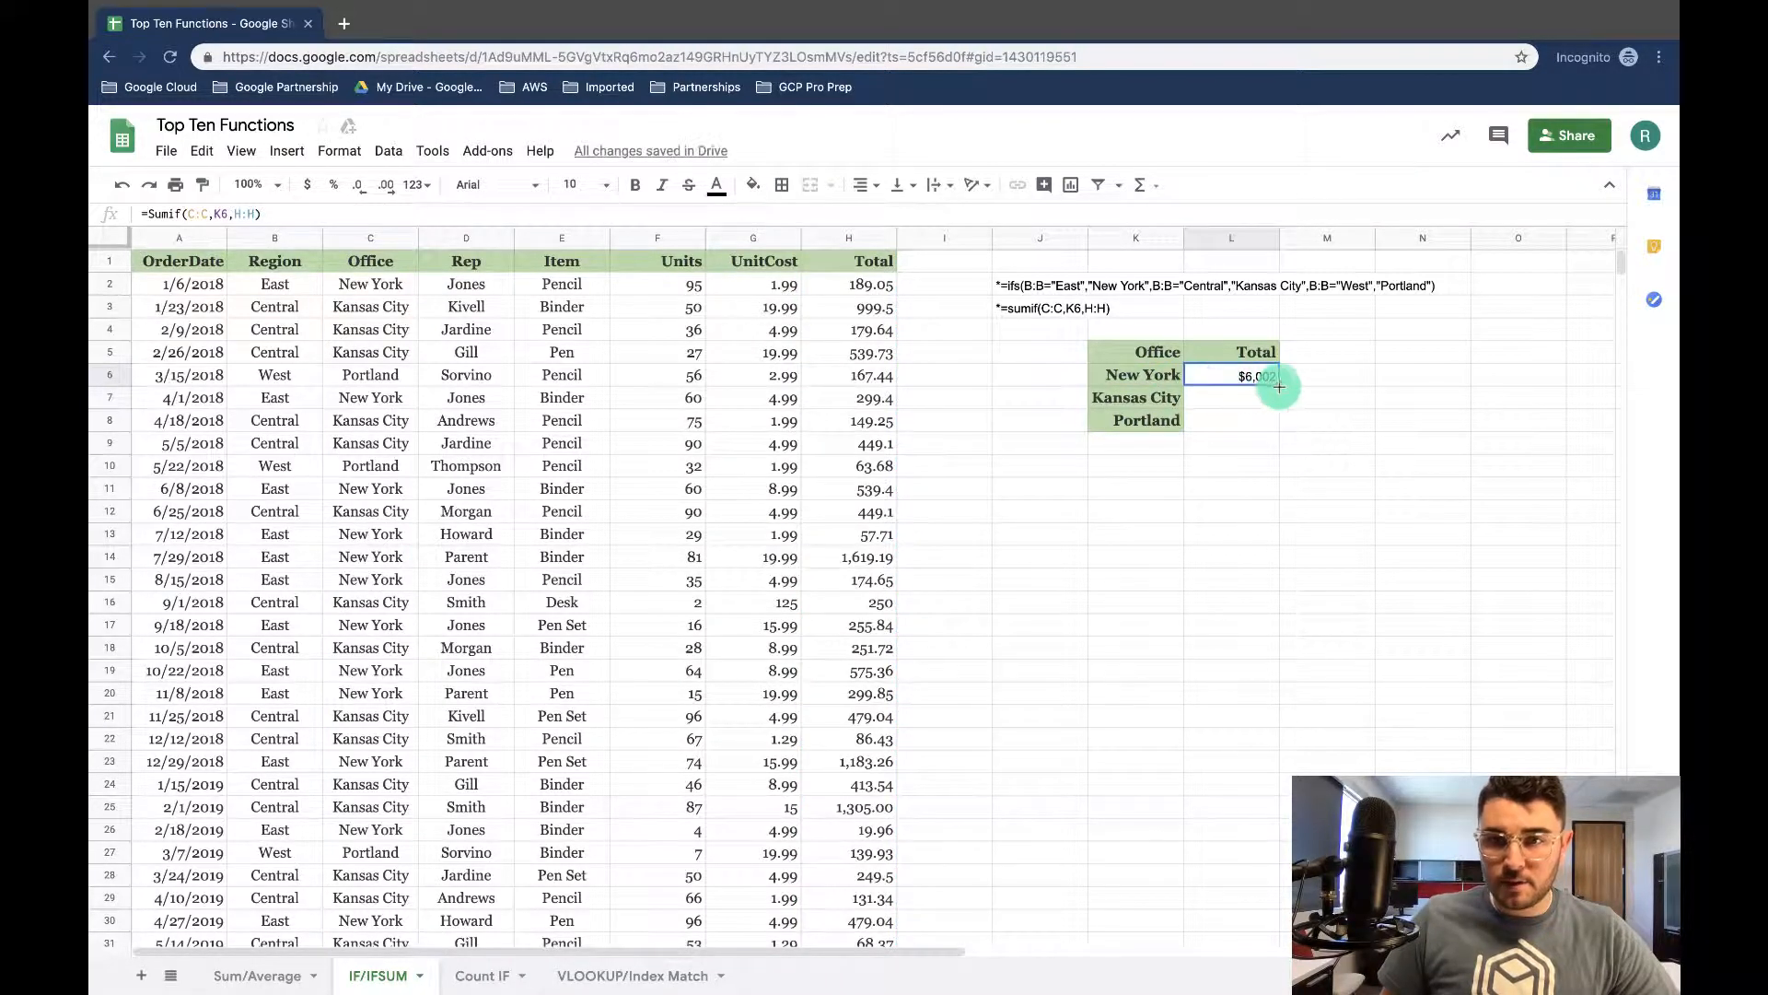
left_click_drag(1280, 387, 1279, 425)
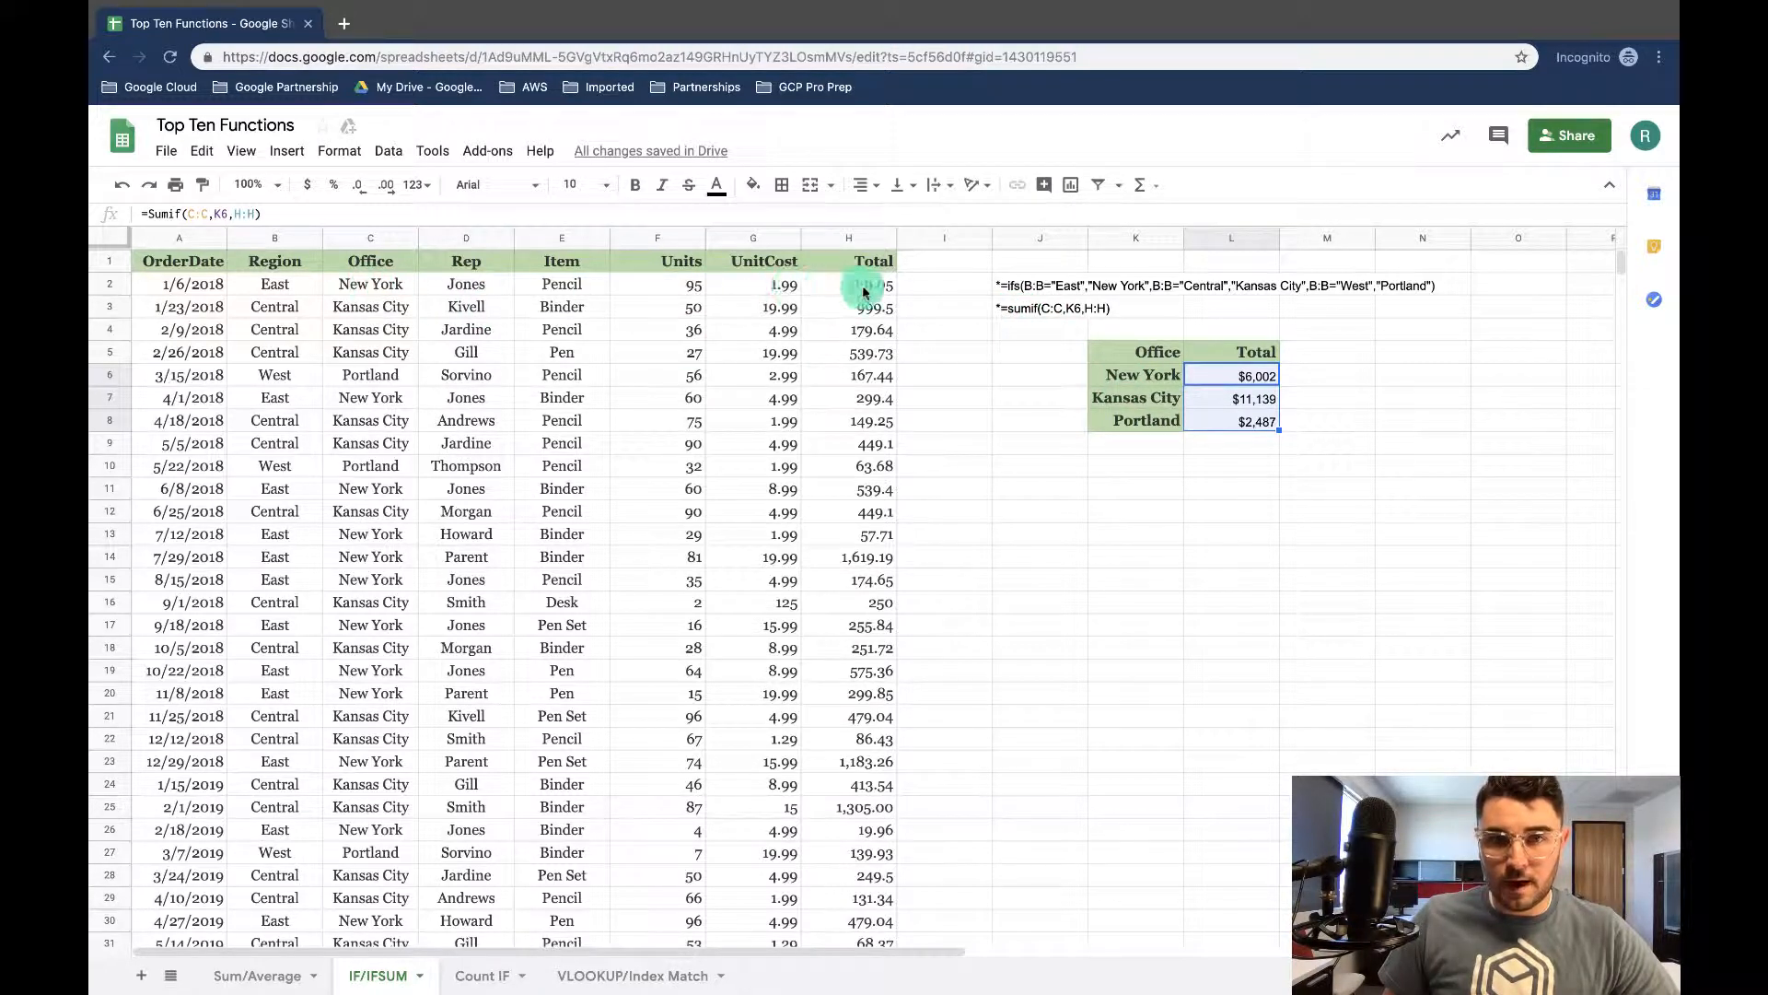
left_click_drag(858, 287, 368, 281)
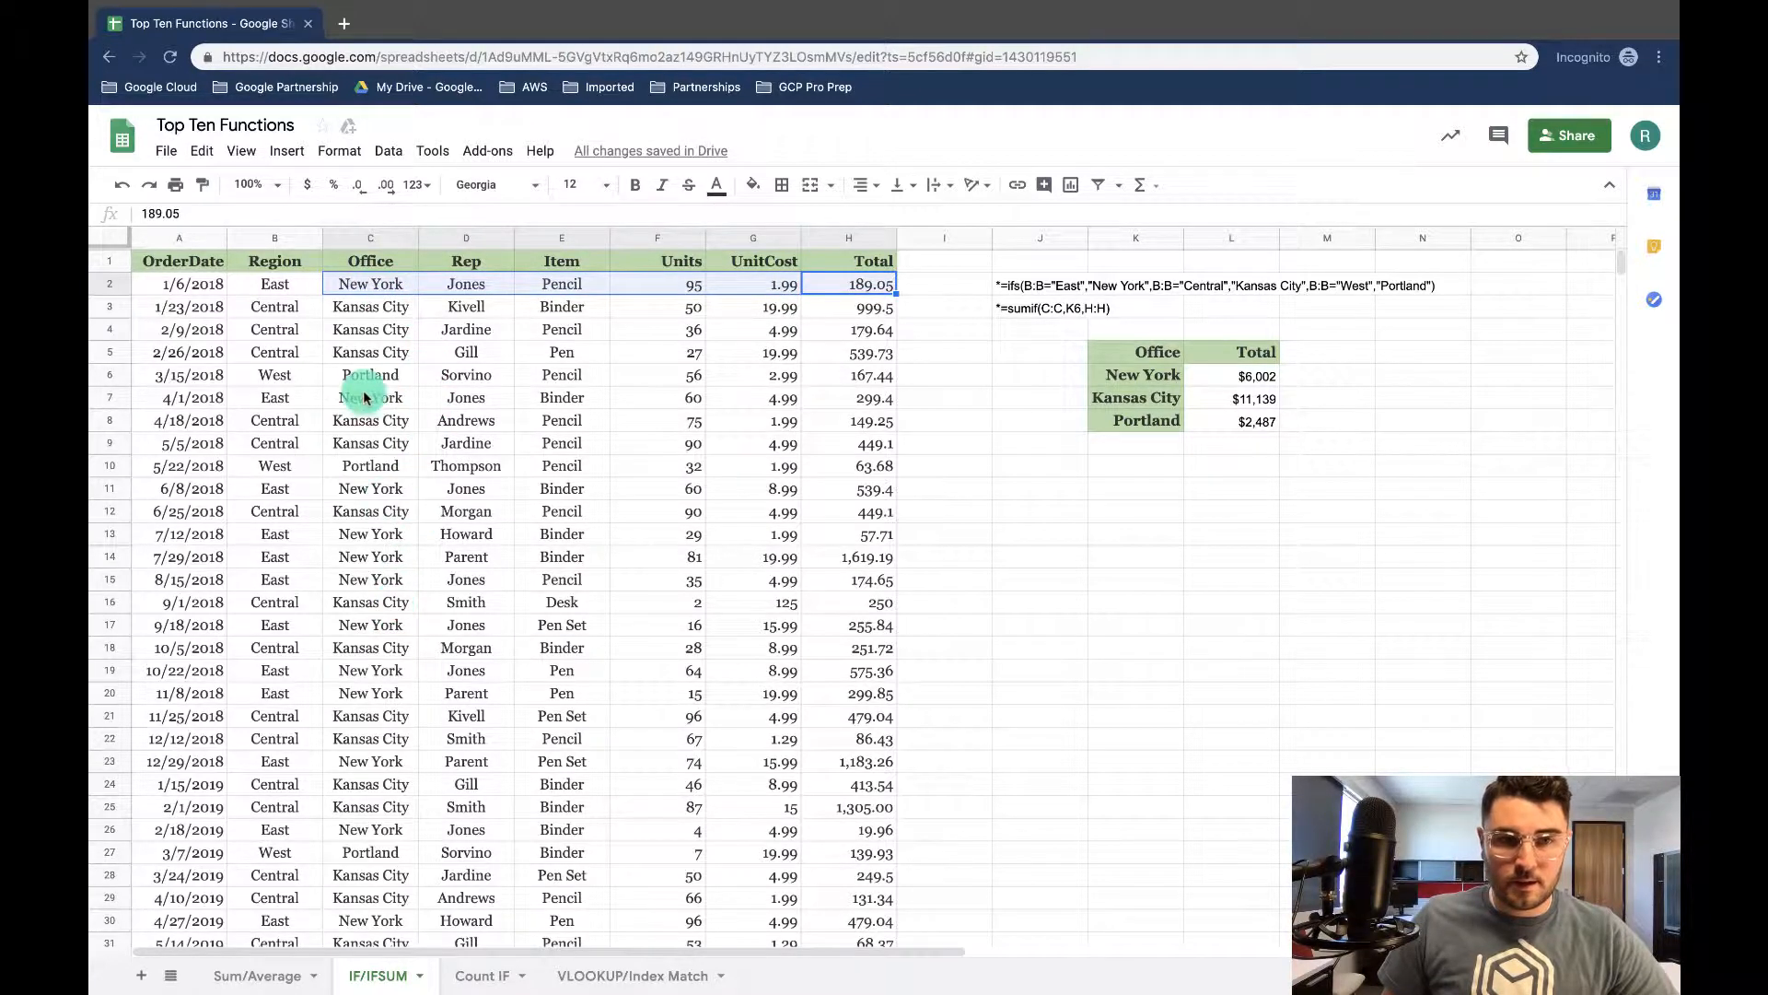
mouse_move(365, 398)
left_mouse_down()
mouse_move(916, 415)
mouse_move(552, 384)
mouse_move(395, 395)
left_mouse_up()
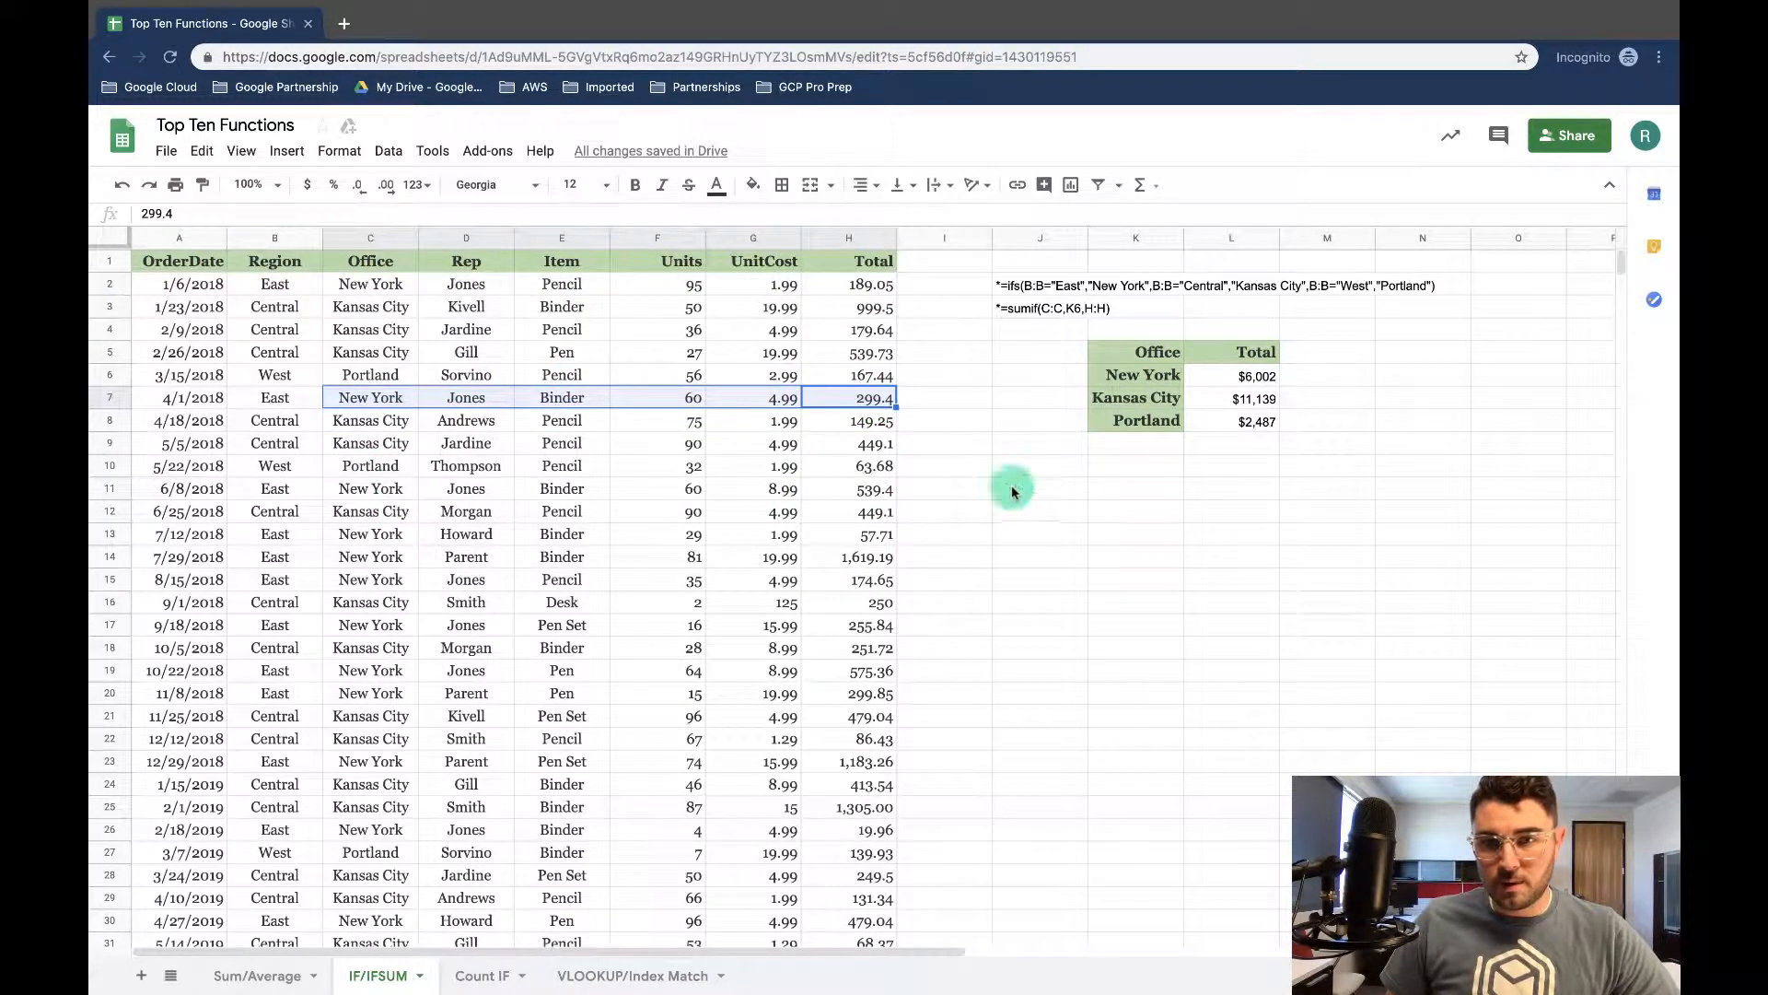
left_click(1215, 378)
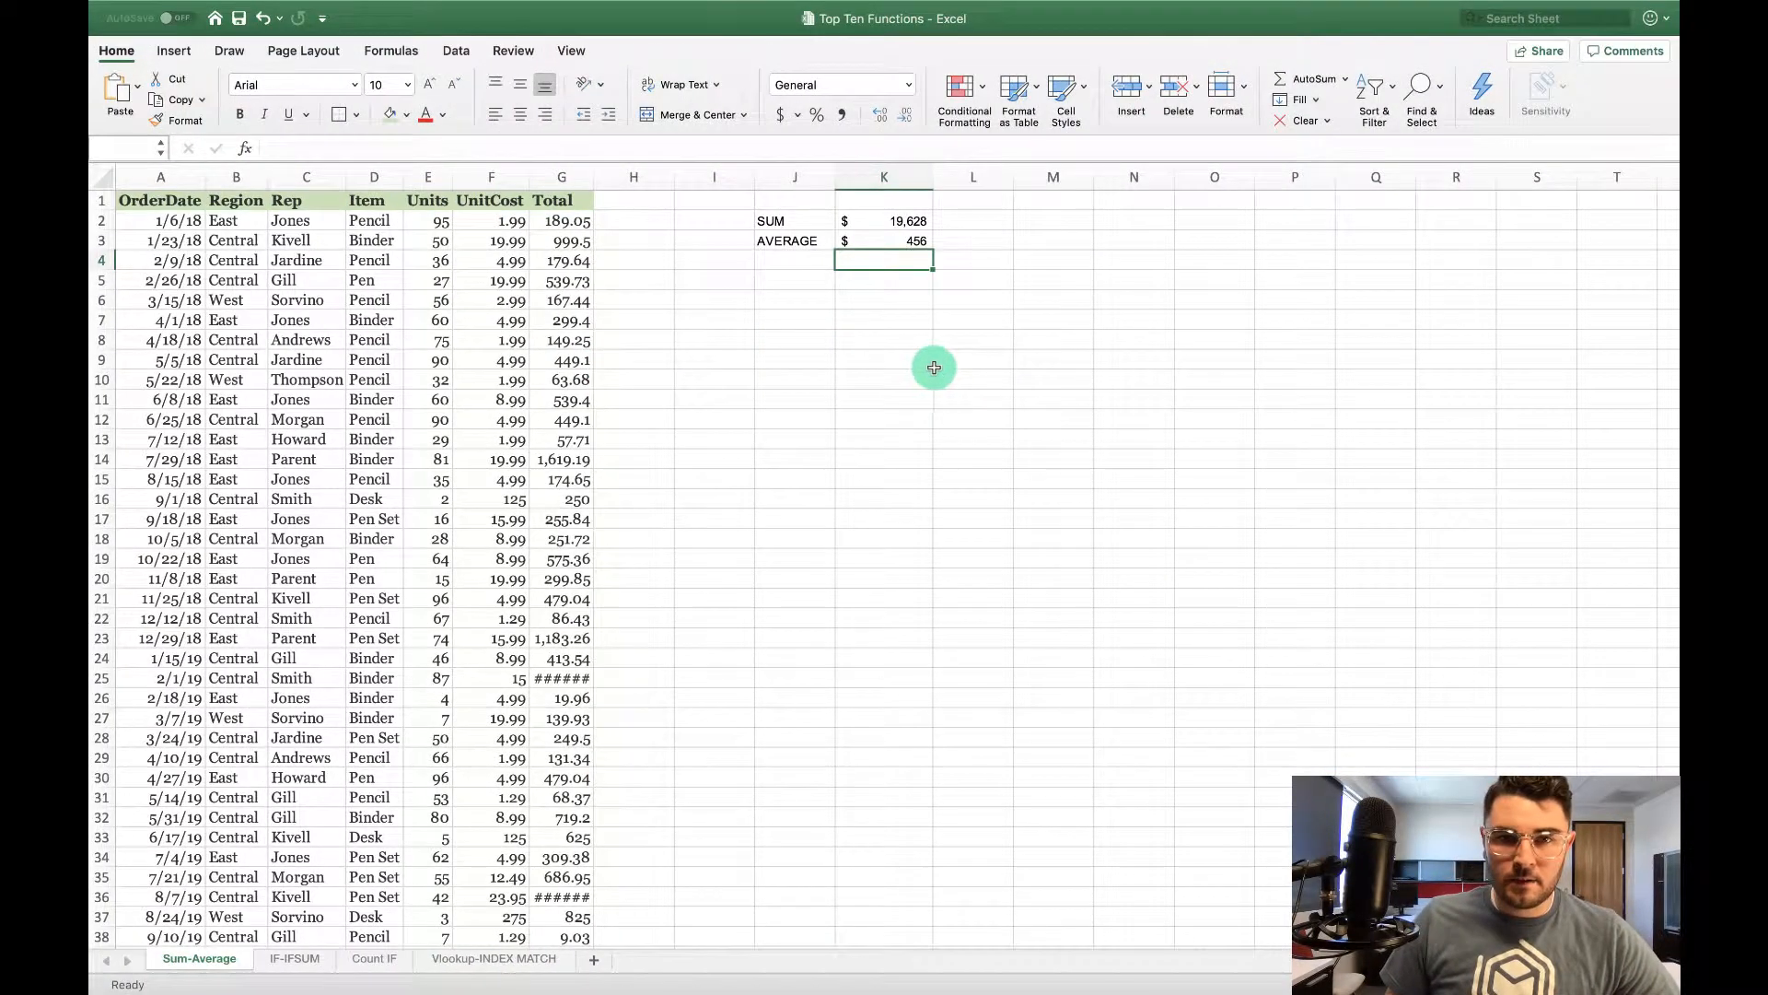
Switch to the IF-IFSUM sheet in Excel and insert a column before Rep with the header Office
left_click(294, 958)
left_click(331, 178)
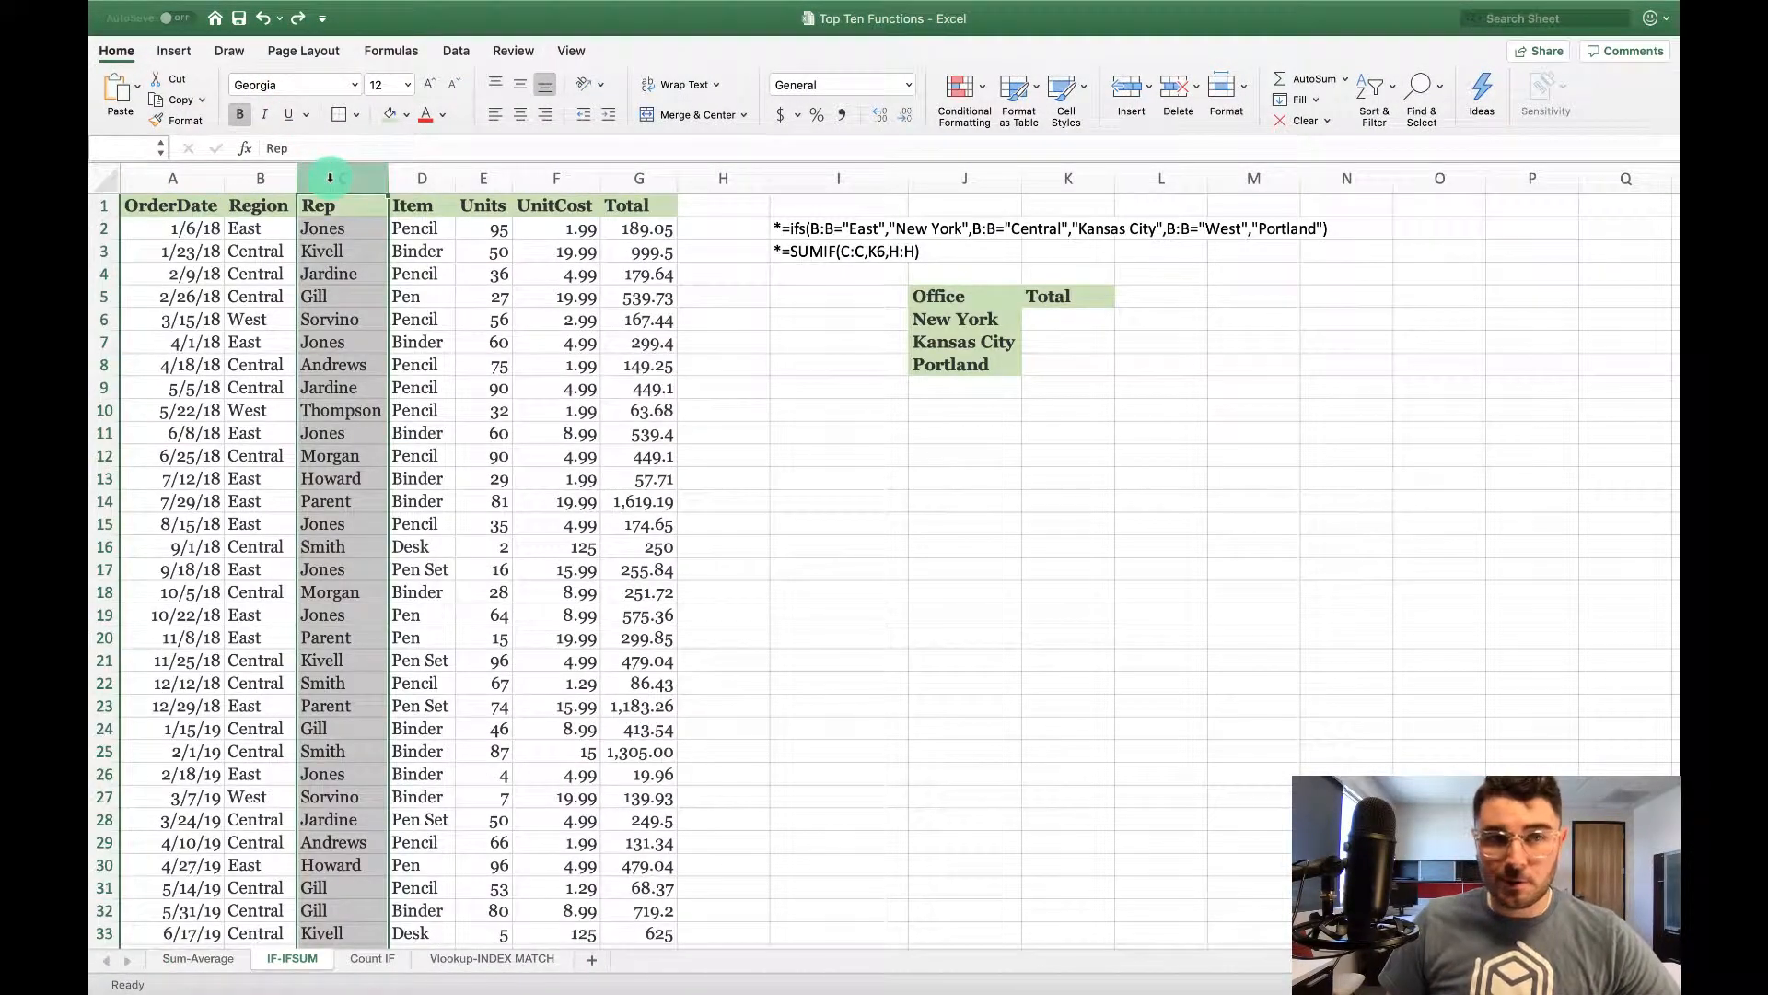
right_click(329, 178)
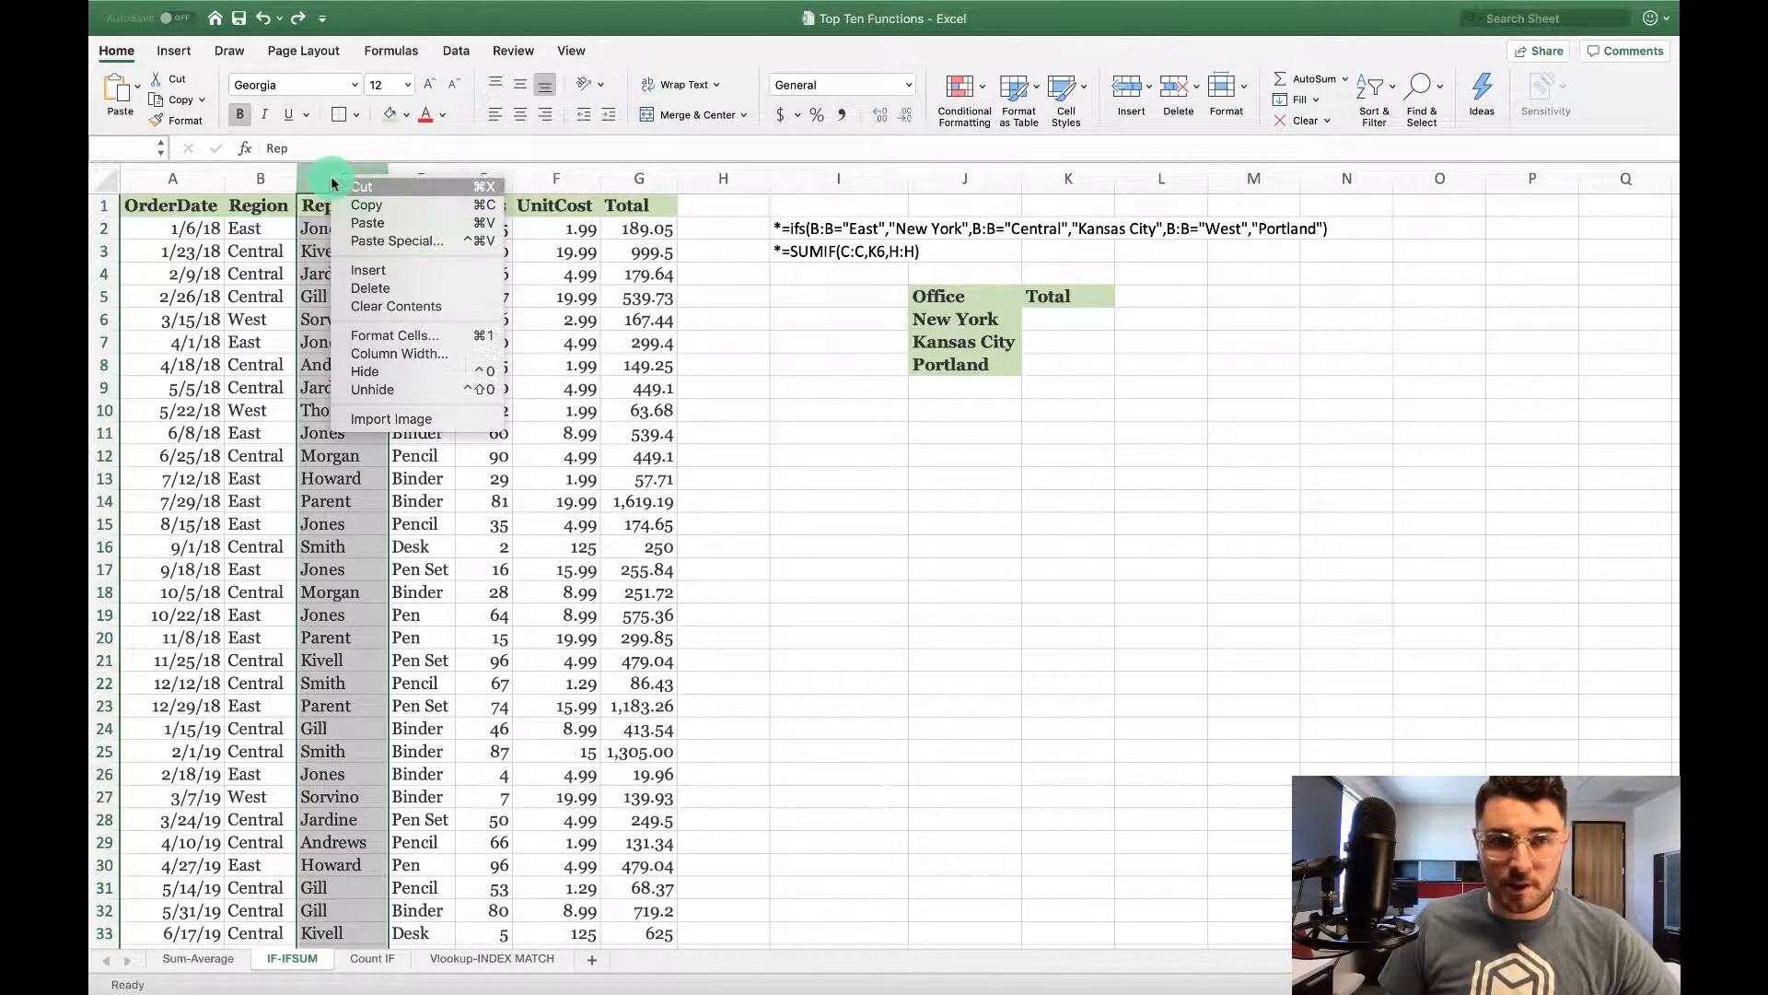
left_click(362, 271)
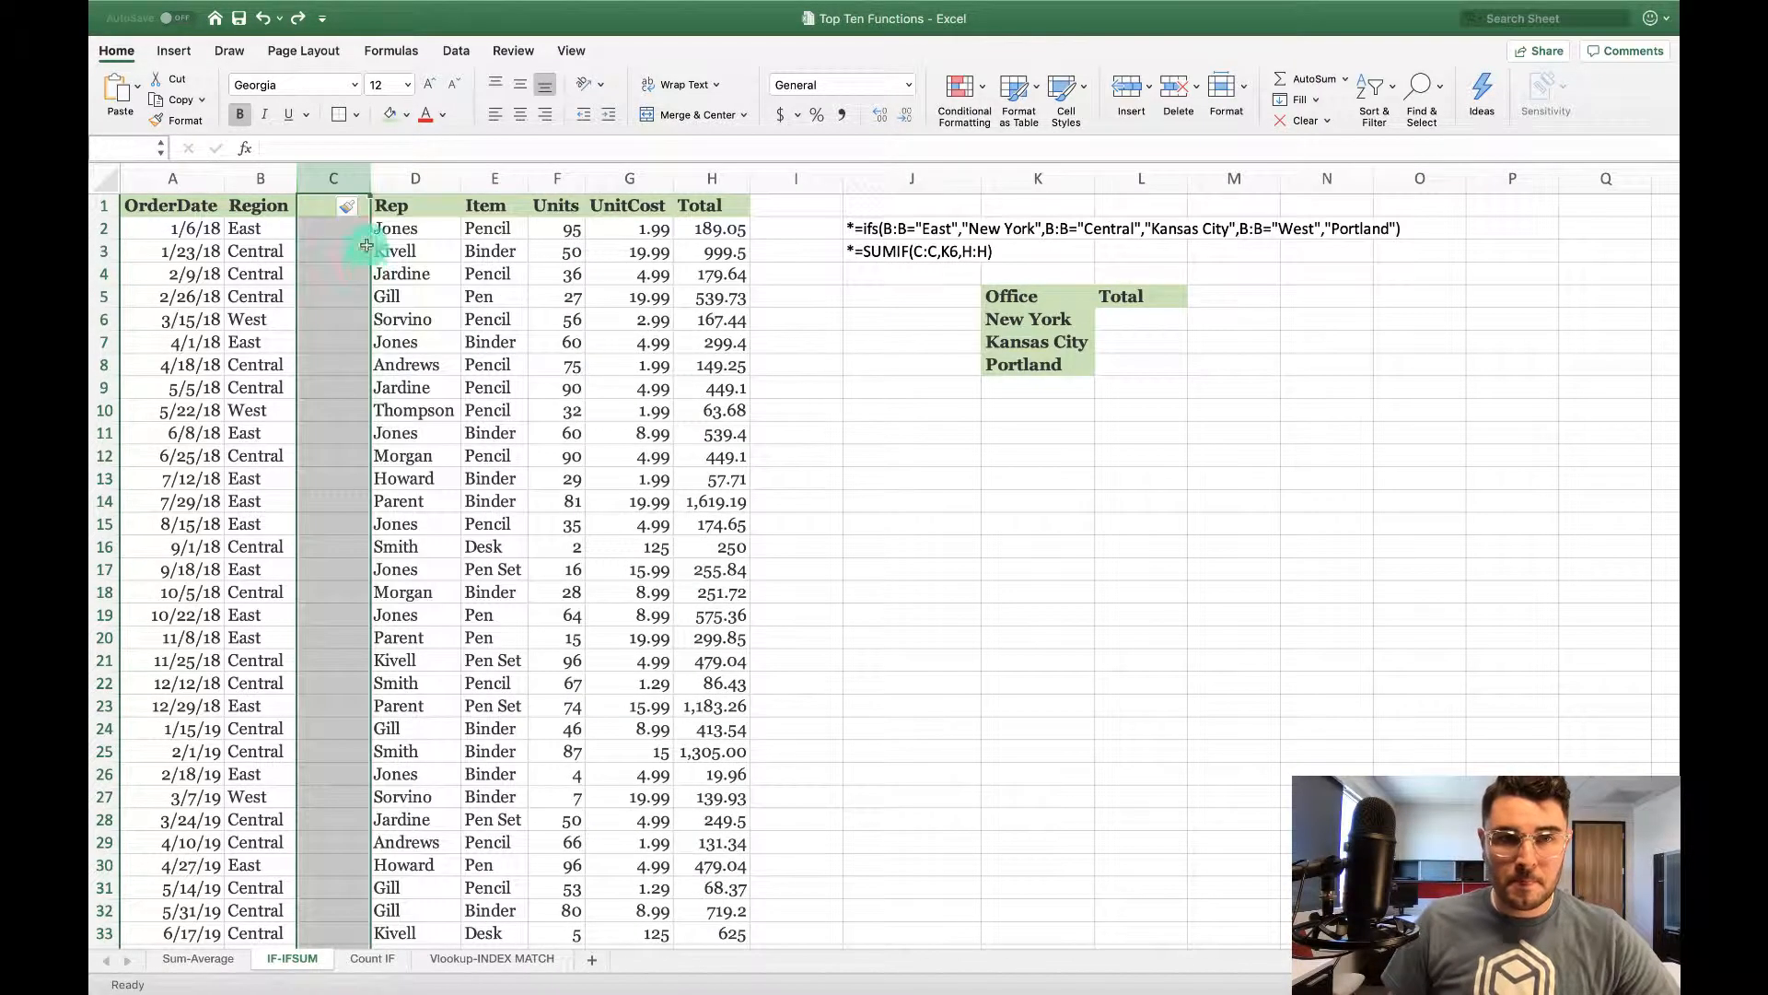
left_click(323, 205)
type("Office")
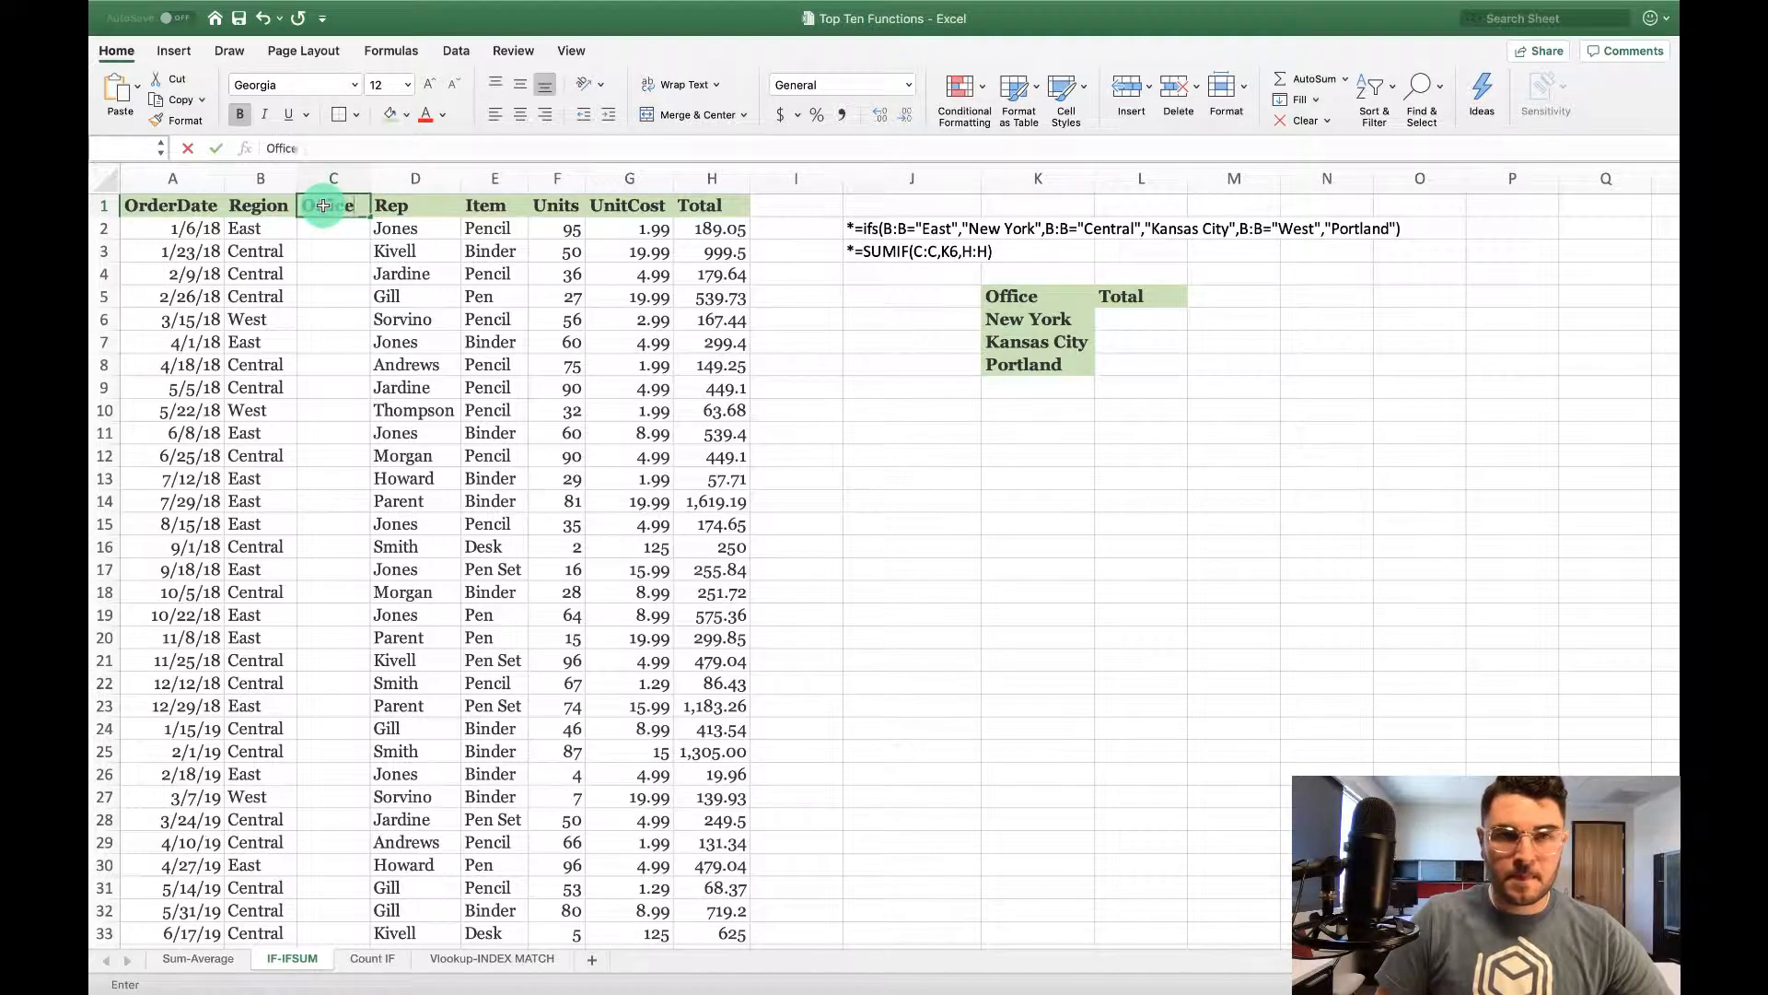
key("Return")
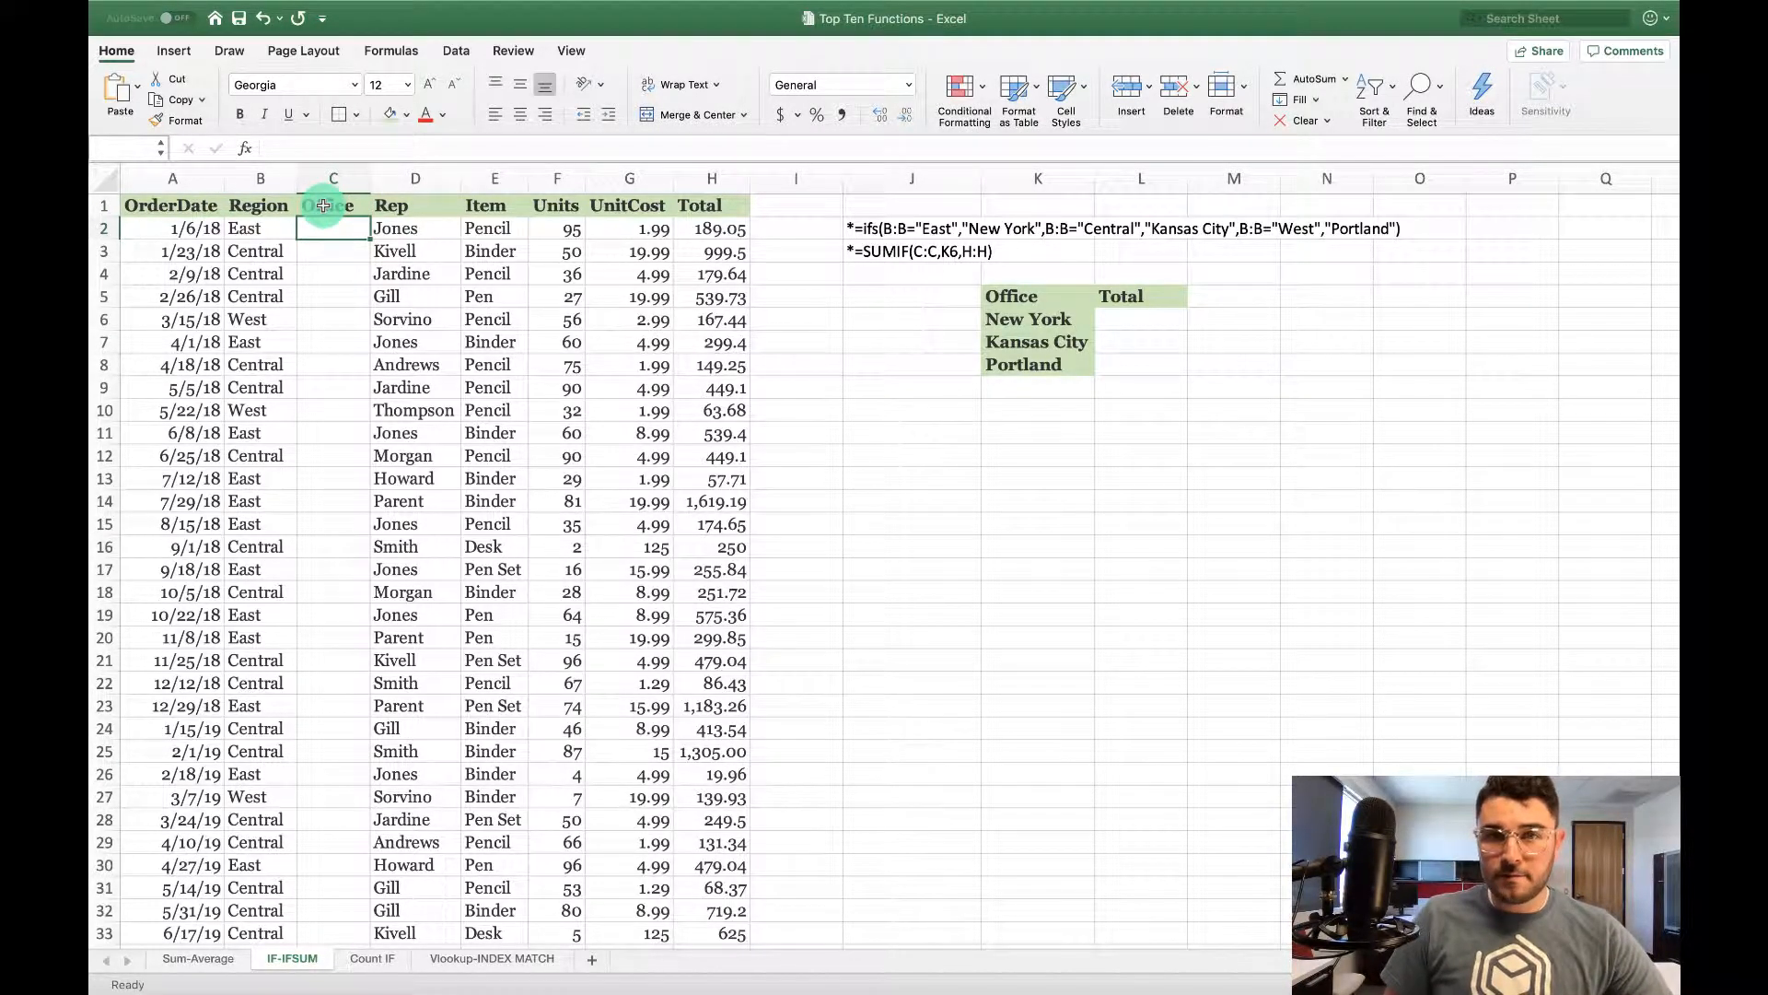
Begin an IFS formula in C2 of the Excel sheet that returns "New York" when B:B="East"
type("=")
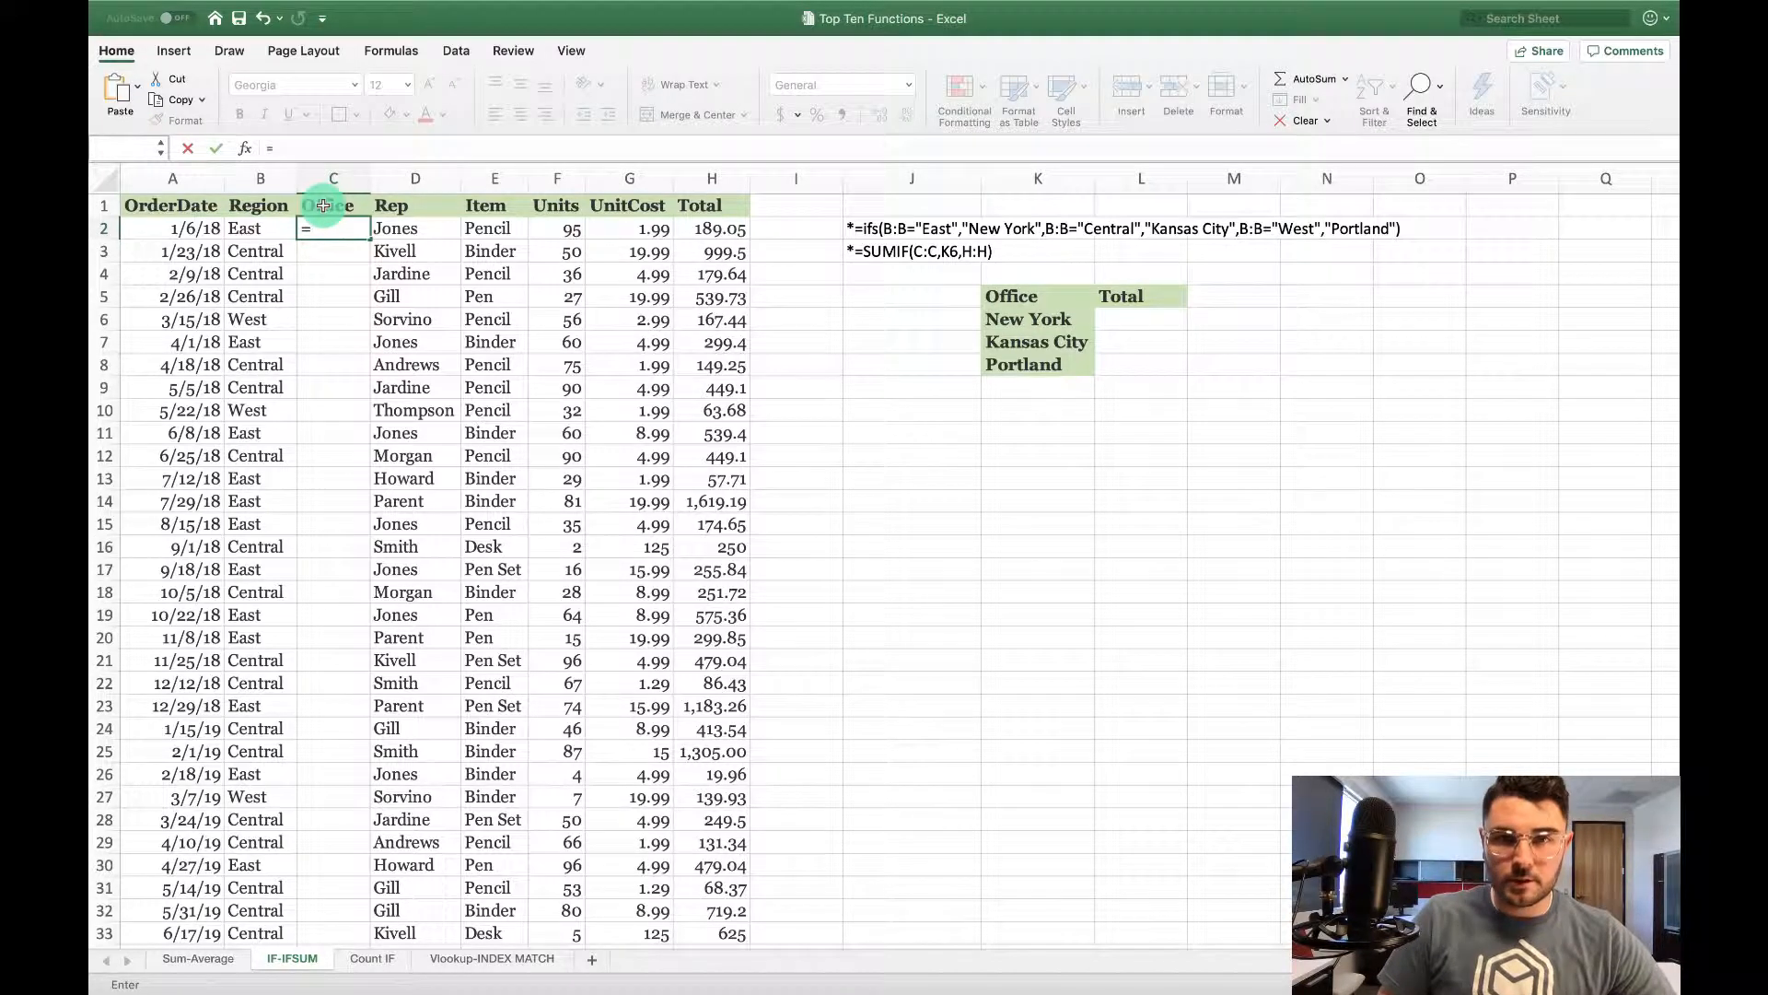
type("ifs(")
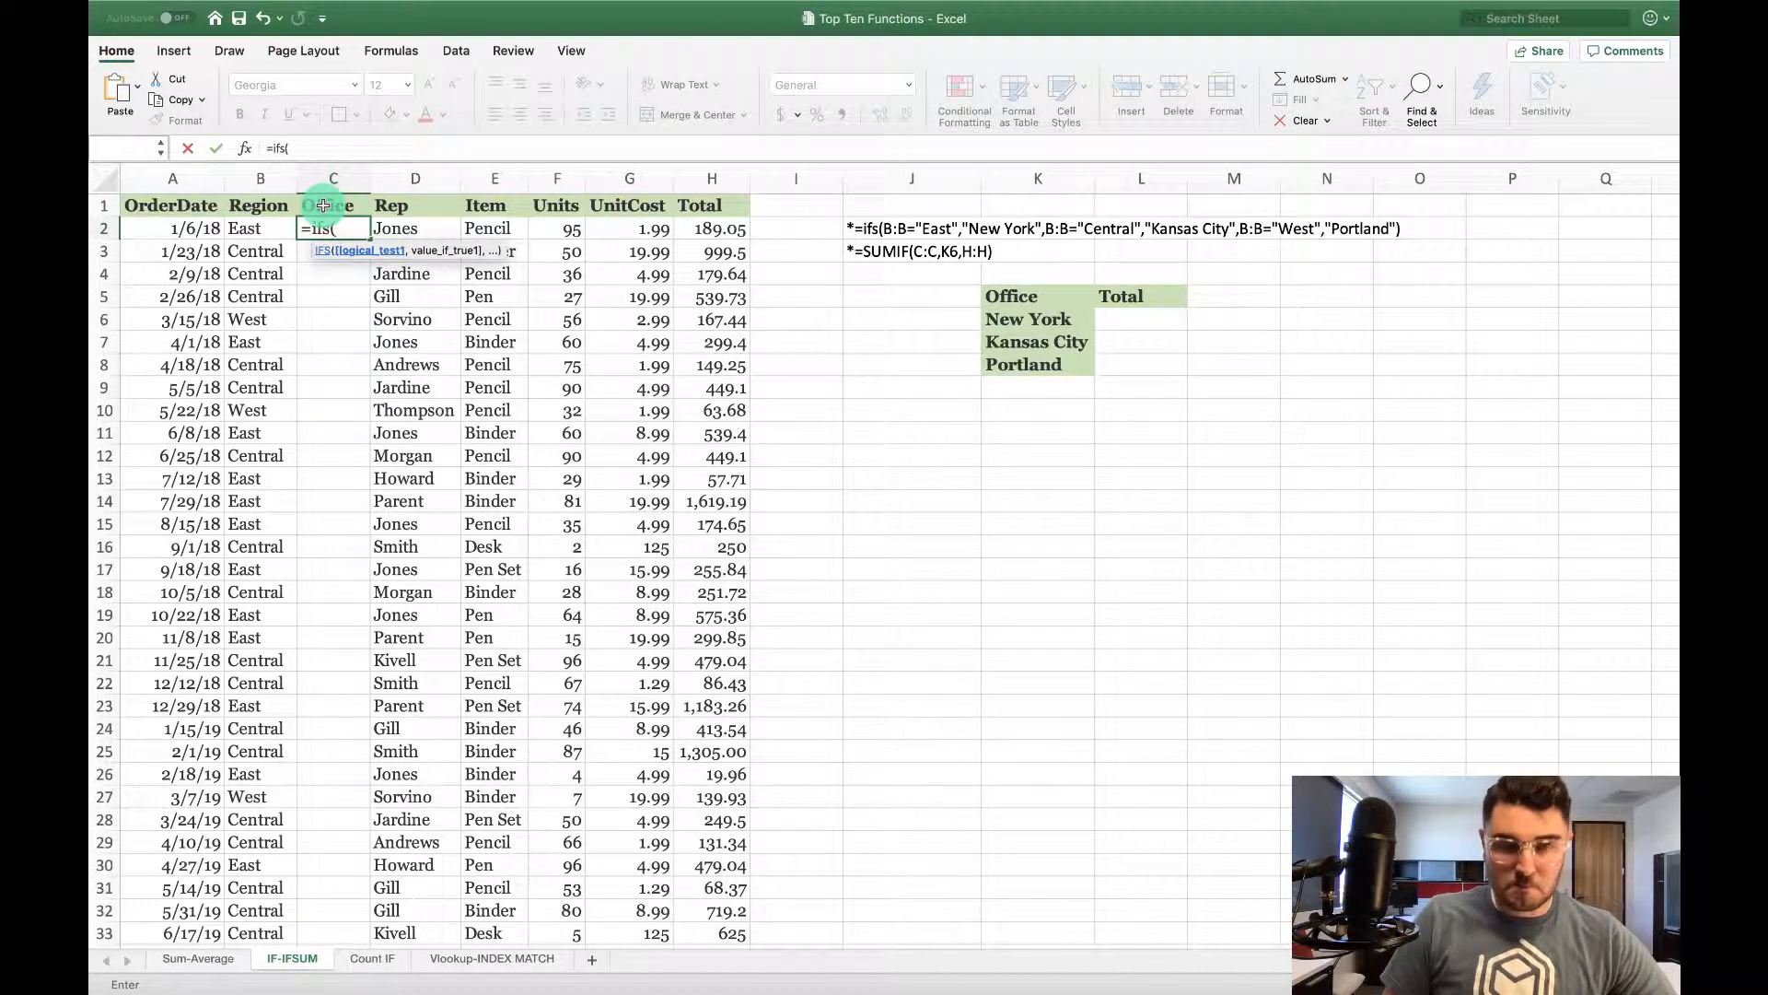
type("B:B")
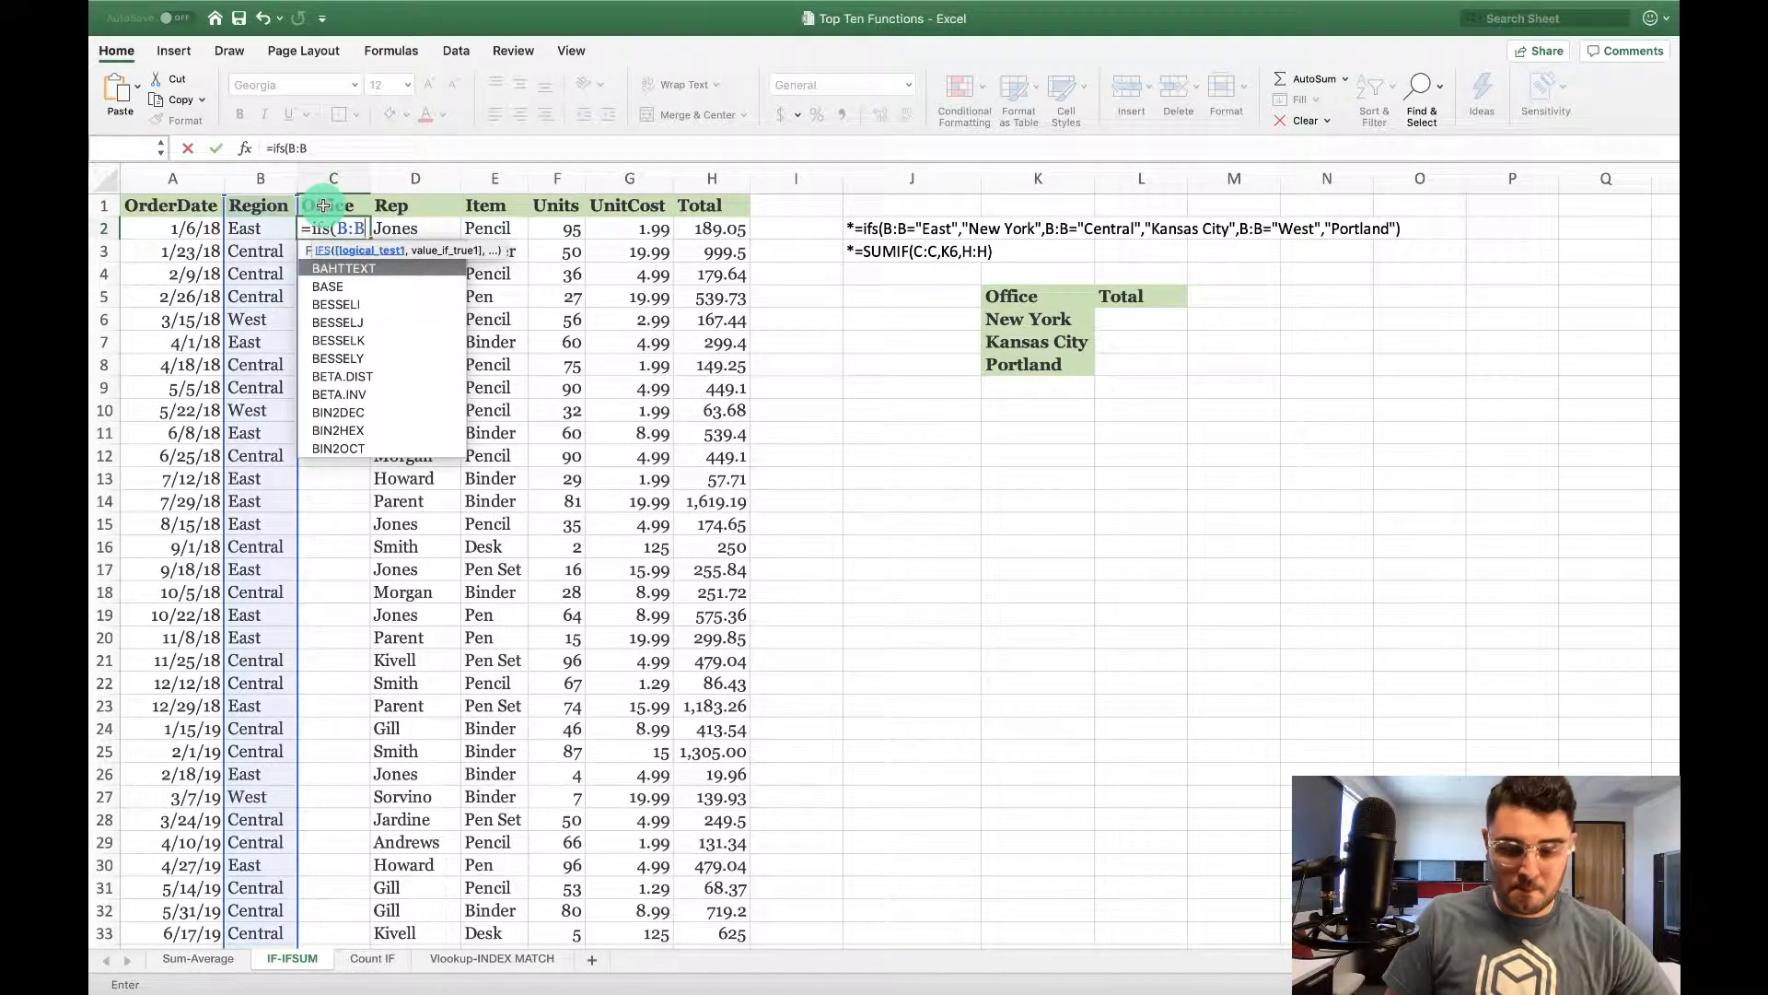
type("=")
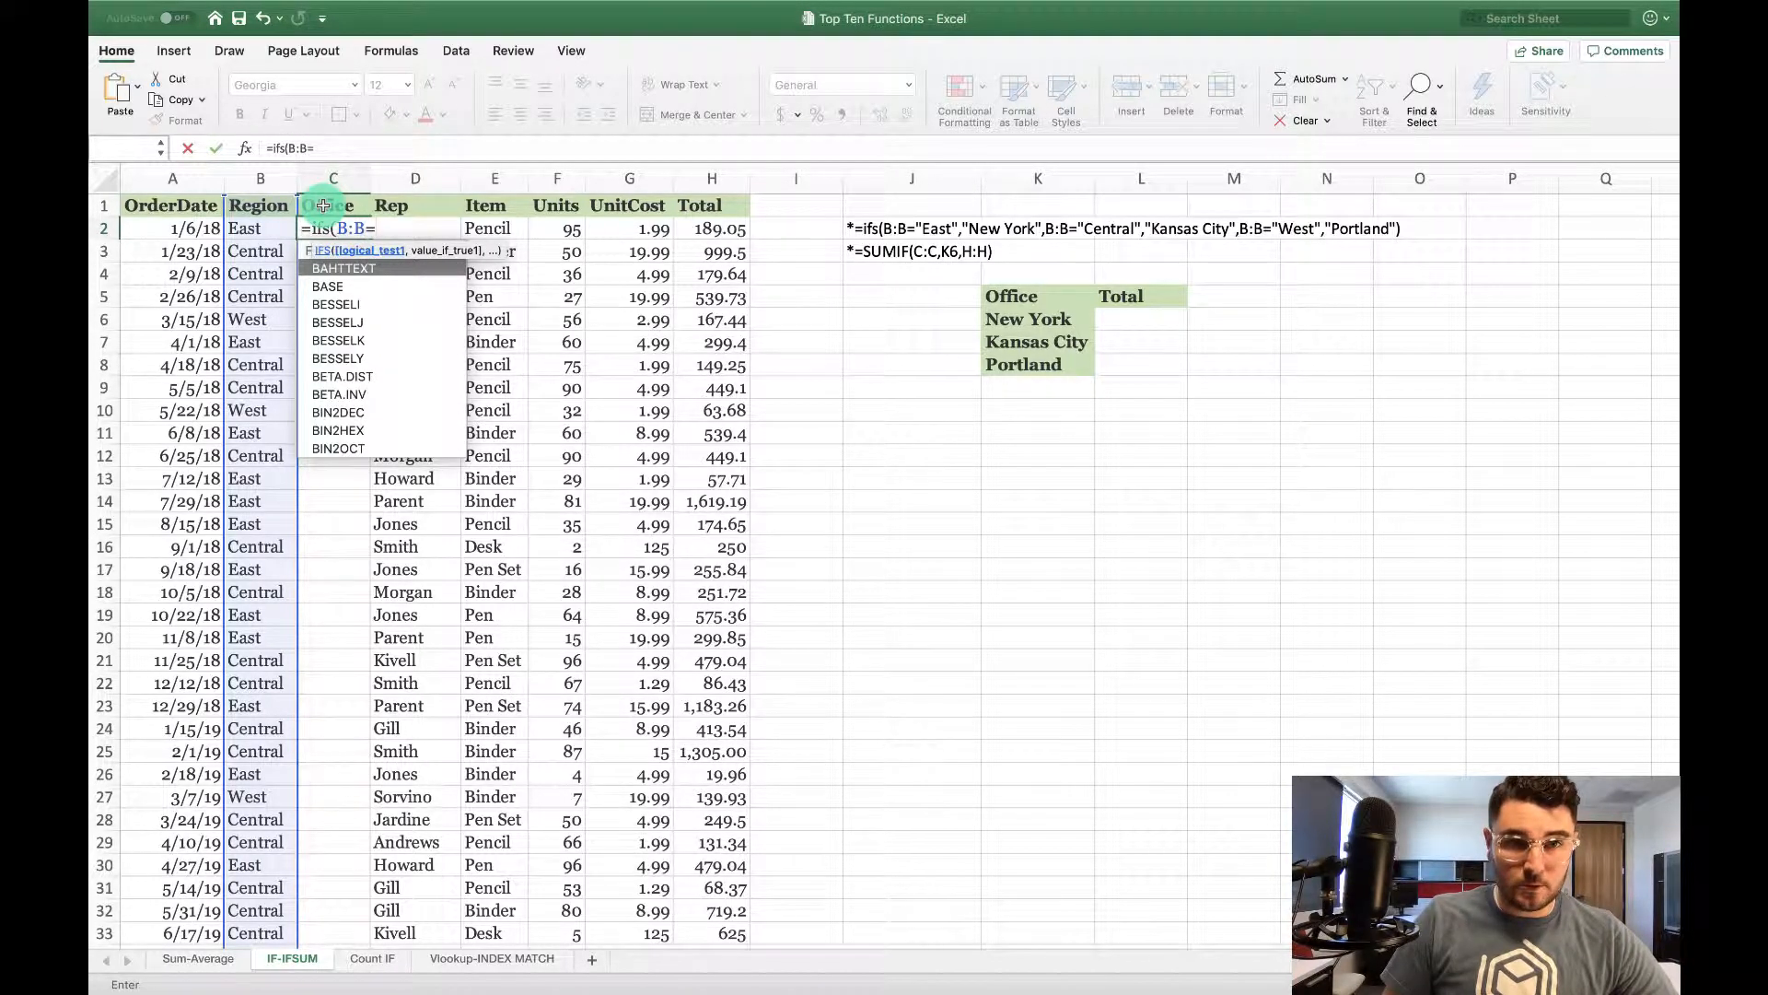
type("\"East")
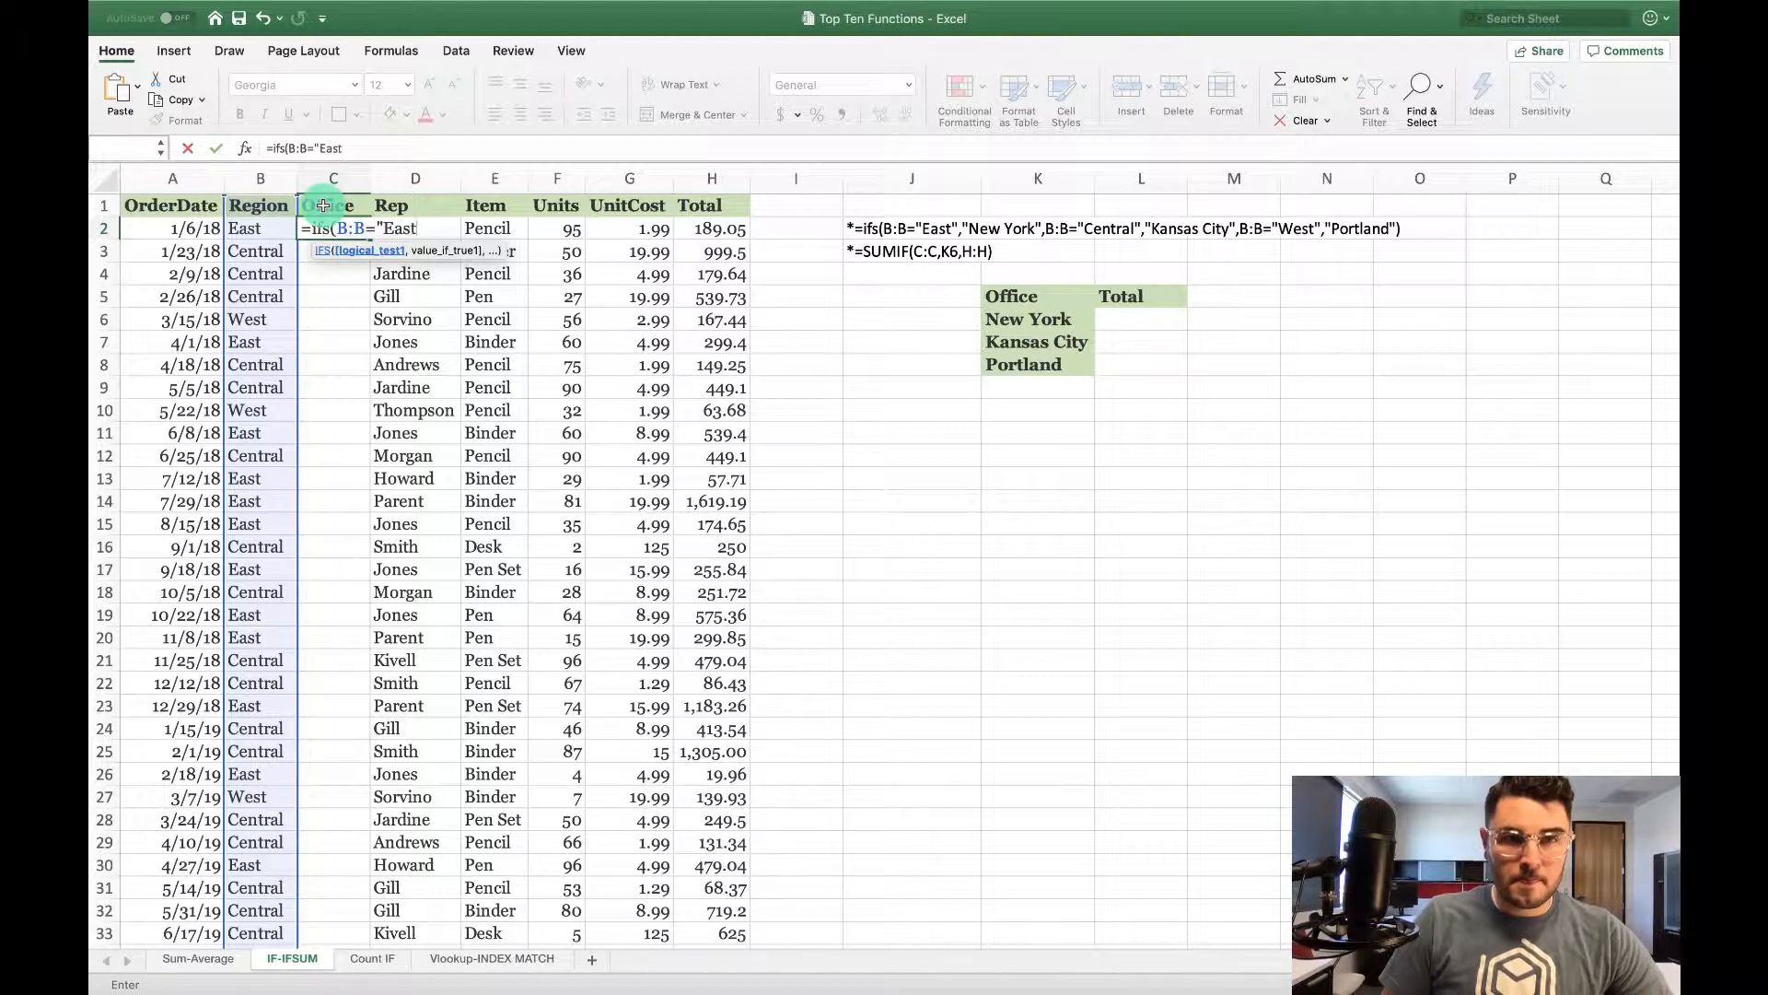
type("\",")
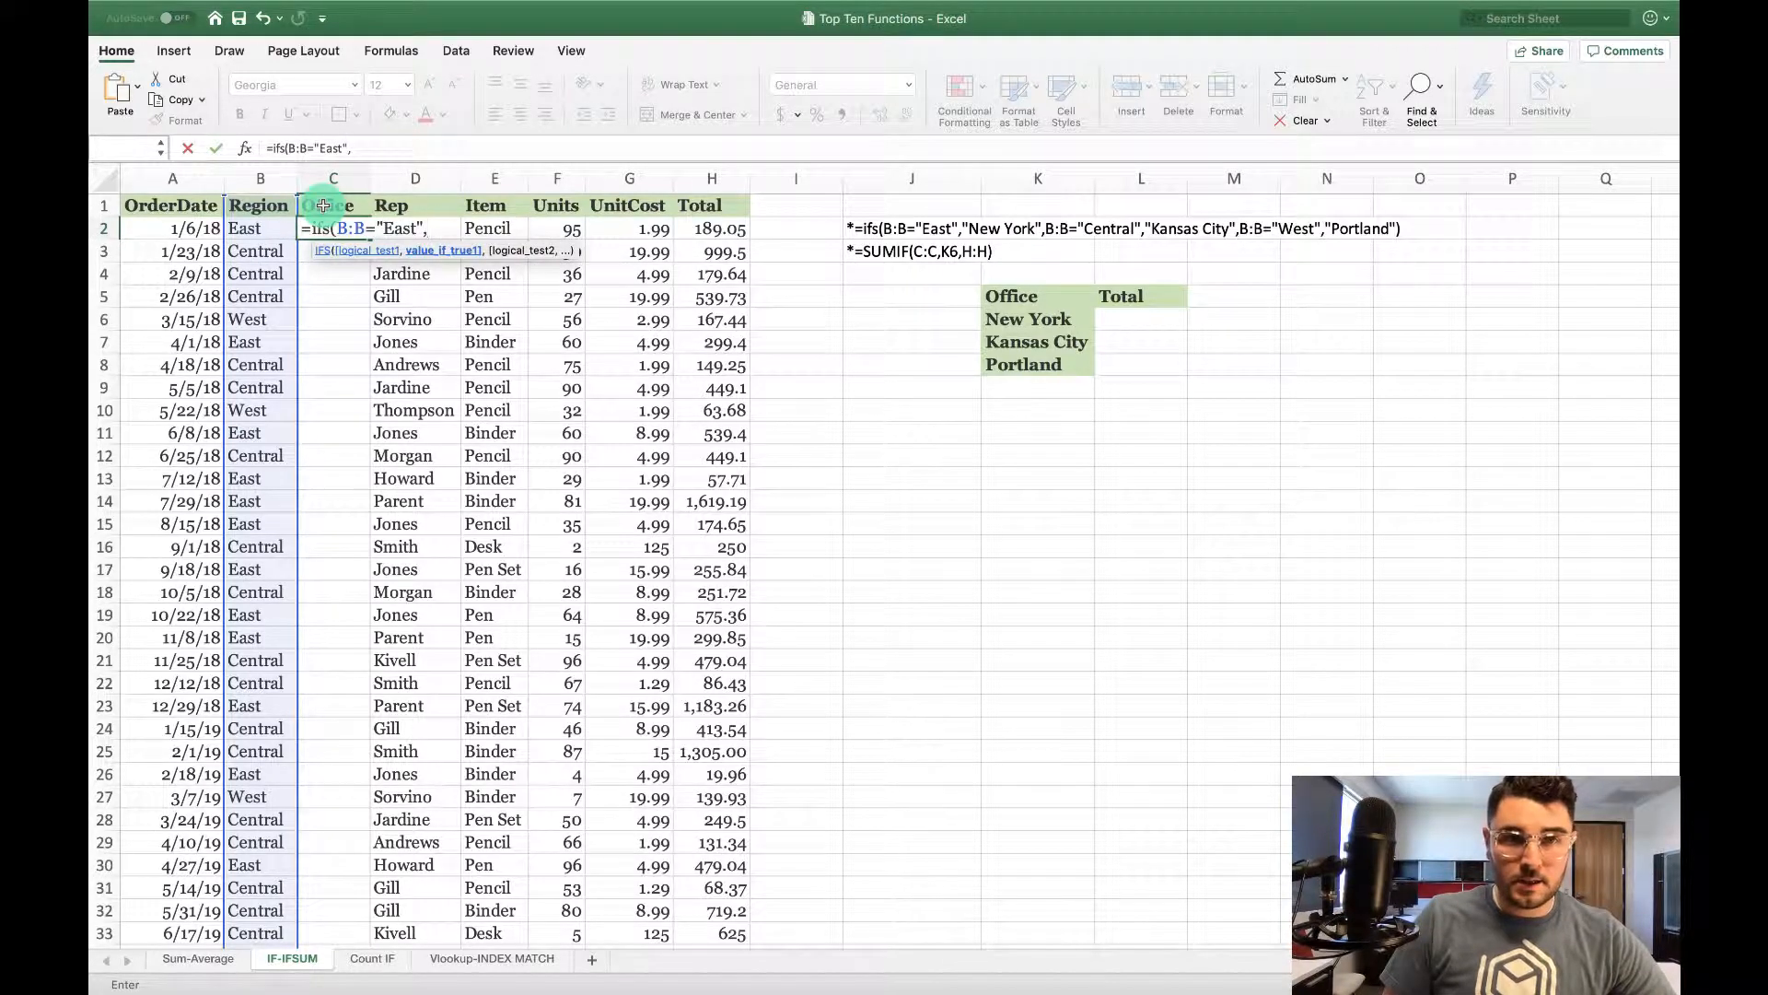
type("\"Ne")
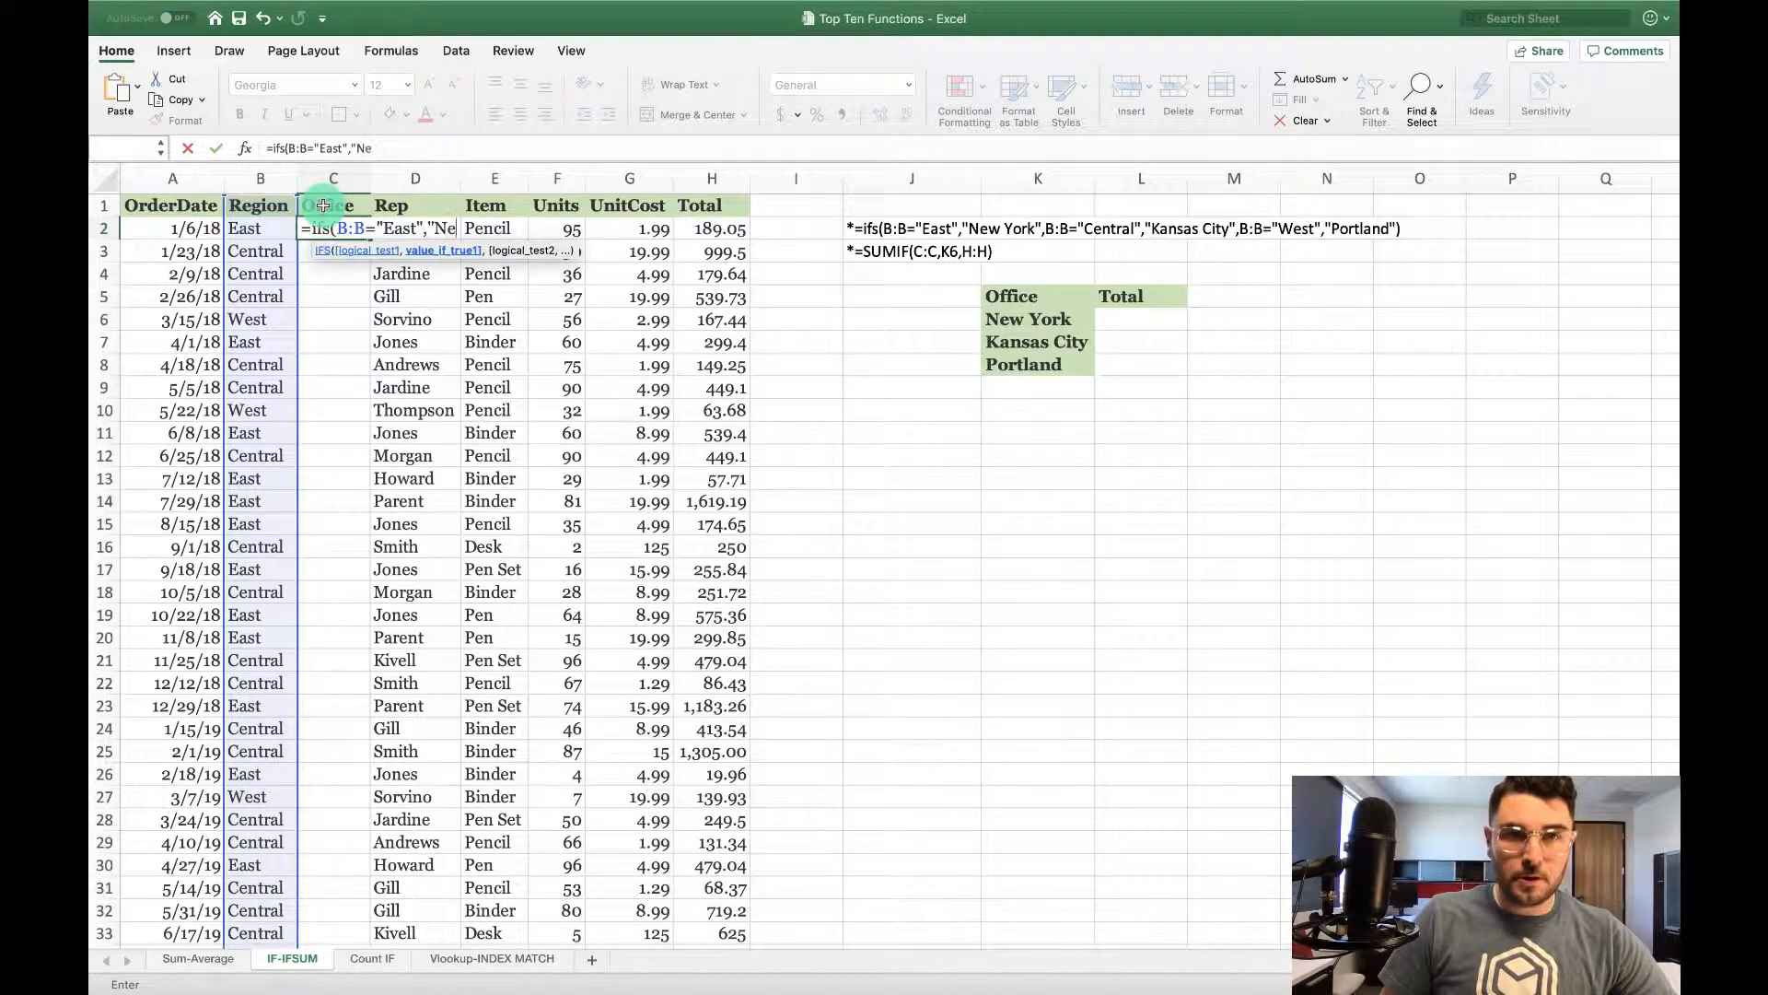
type("w York")
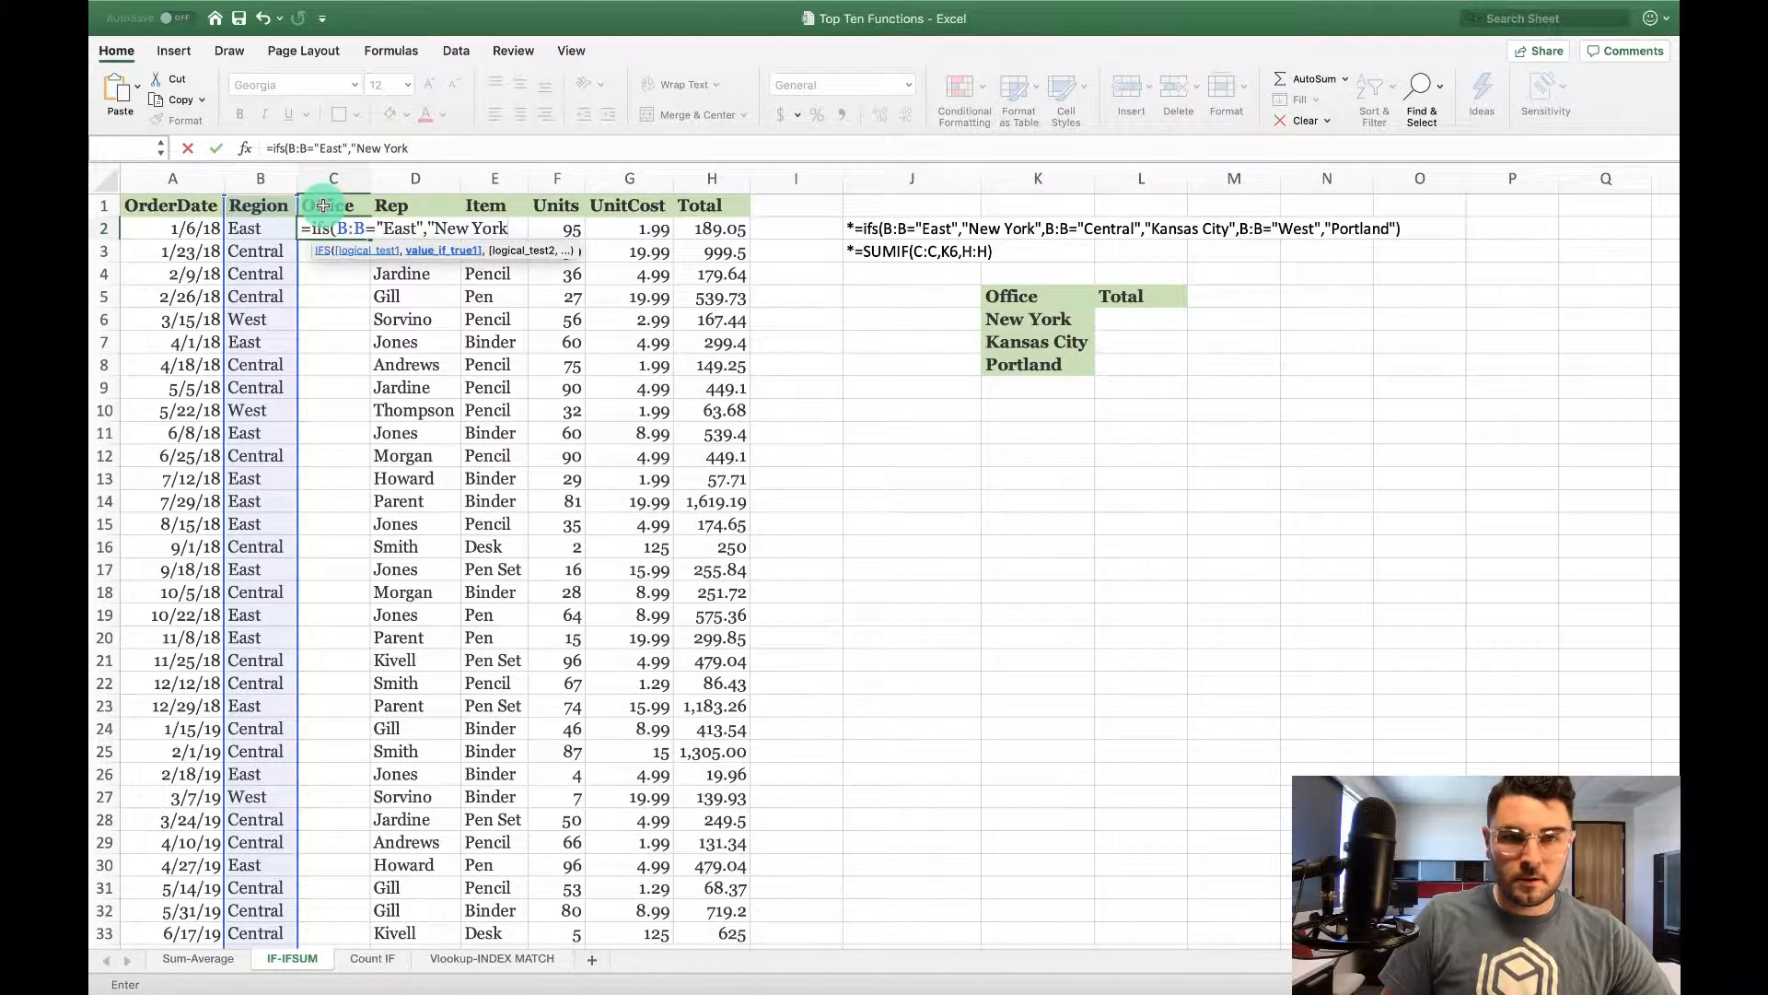
type("\",")
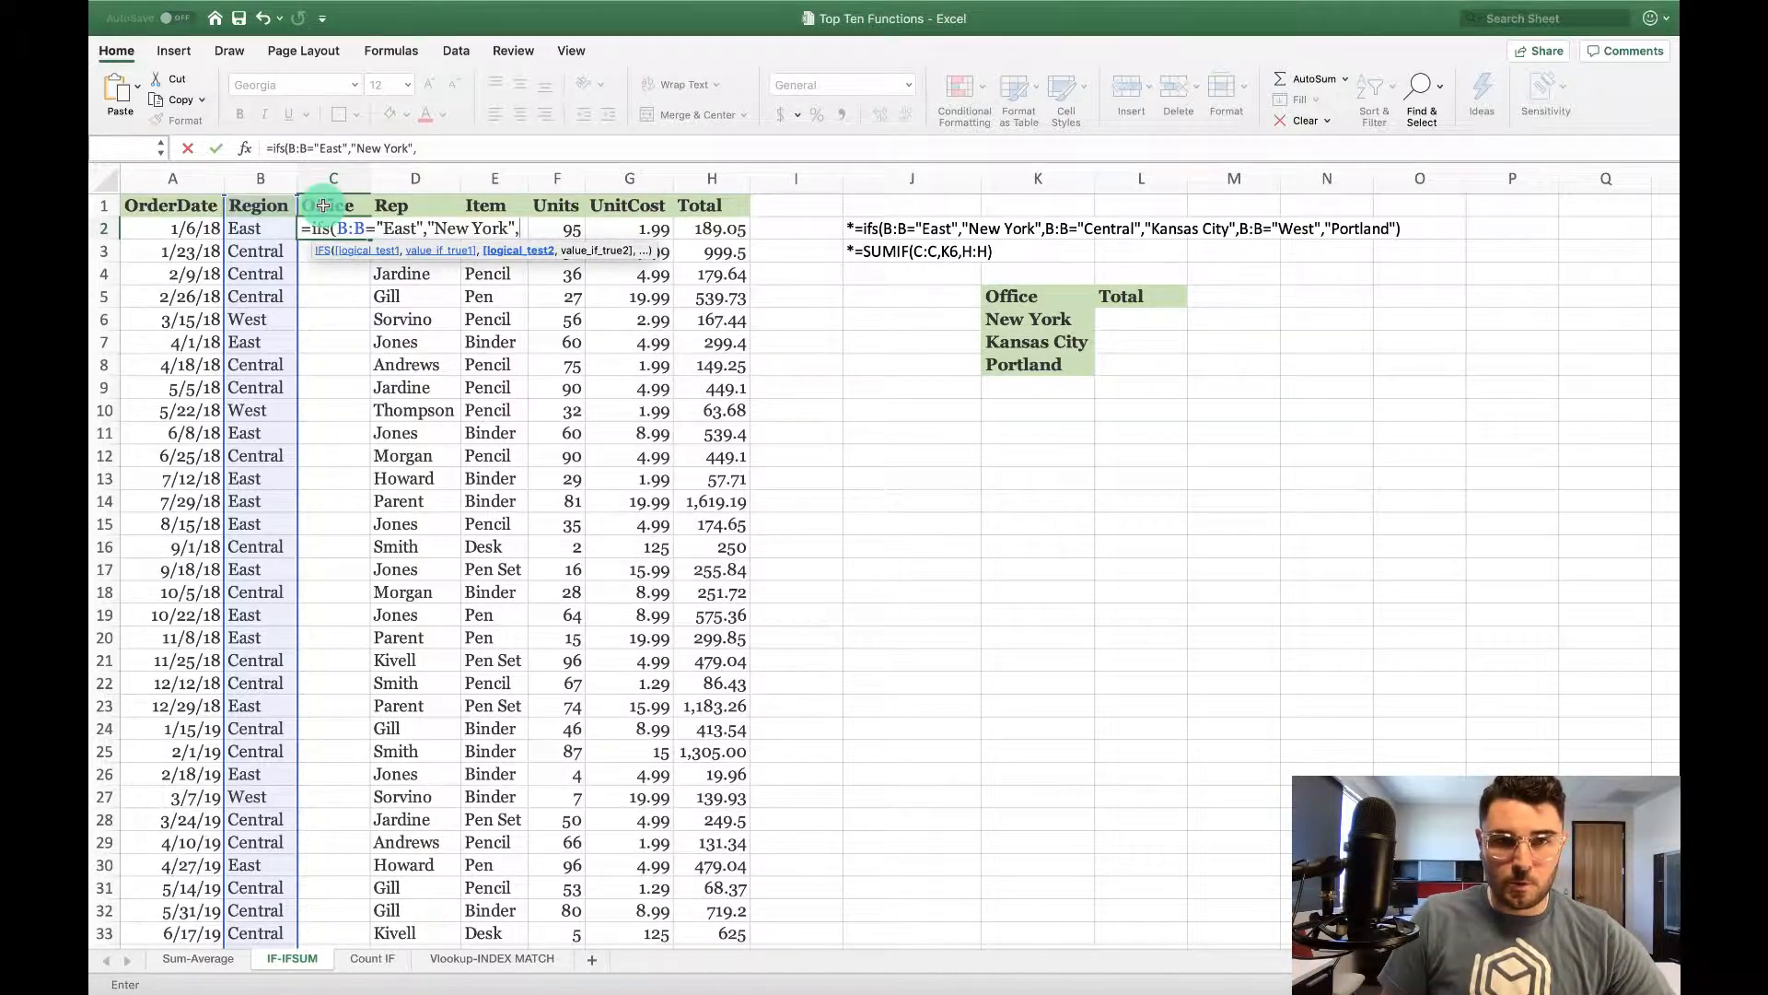
Add a second condition to the IFS formula in C2 that returns "Kansas City" when B:B="Central"
type("B:B")
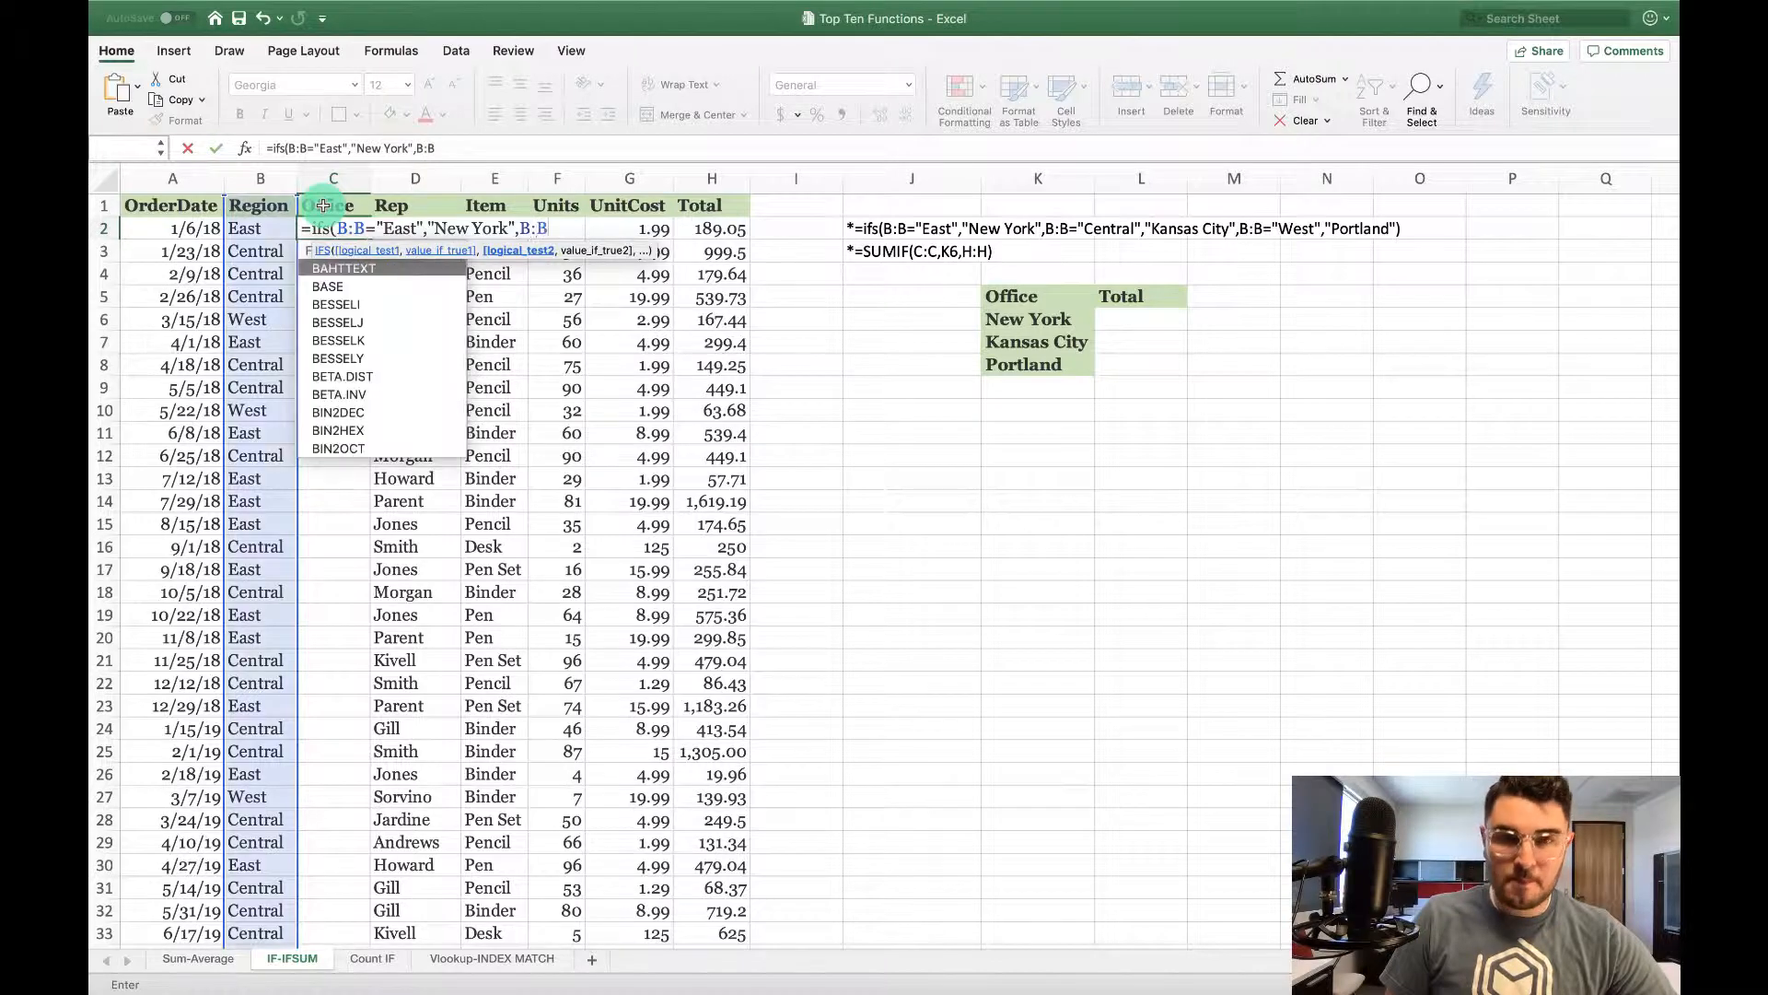
type("=")
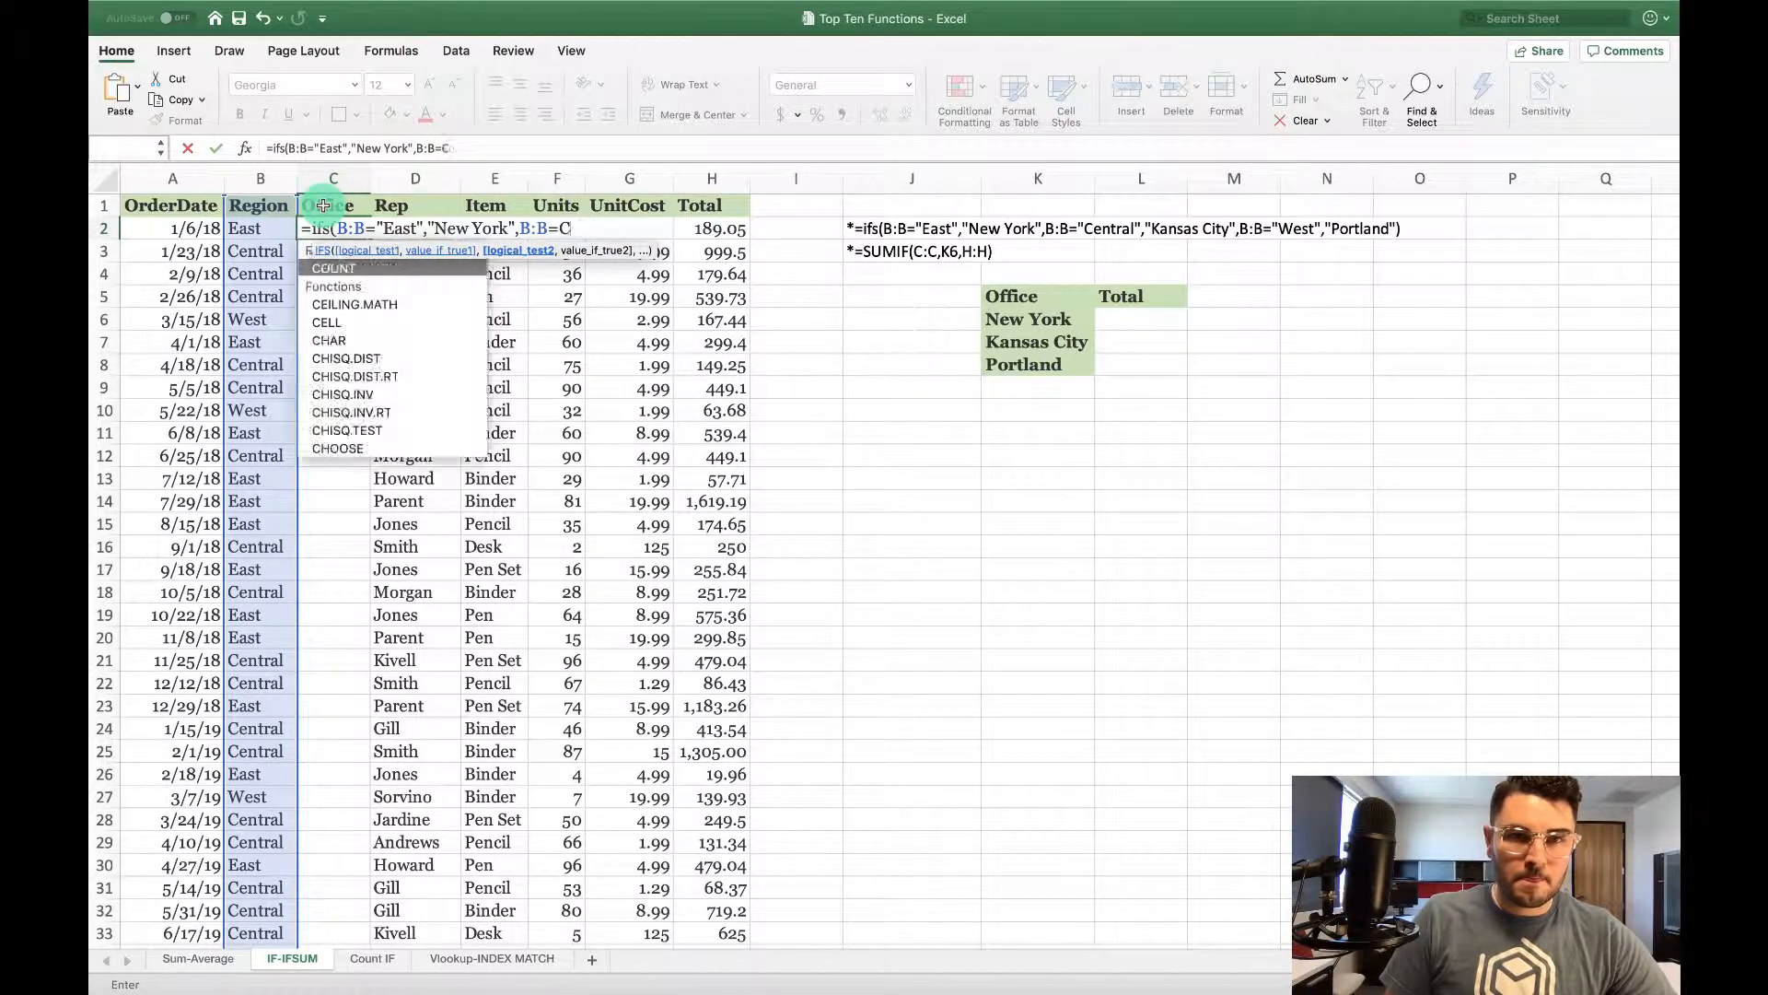
type("\"")
type("Ce")
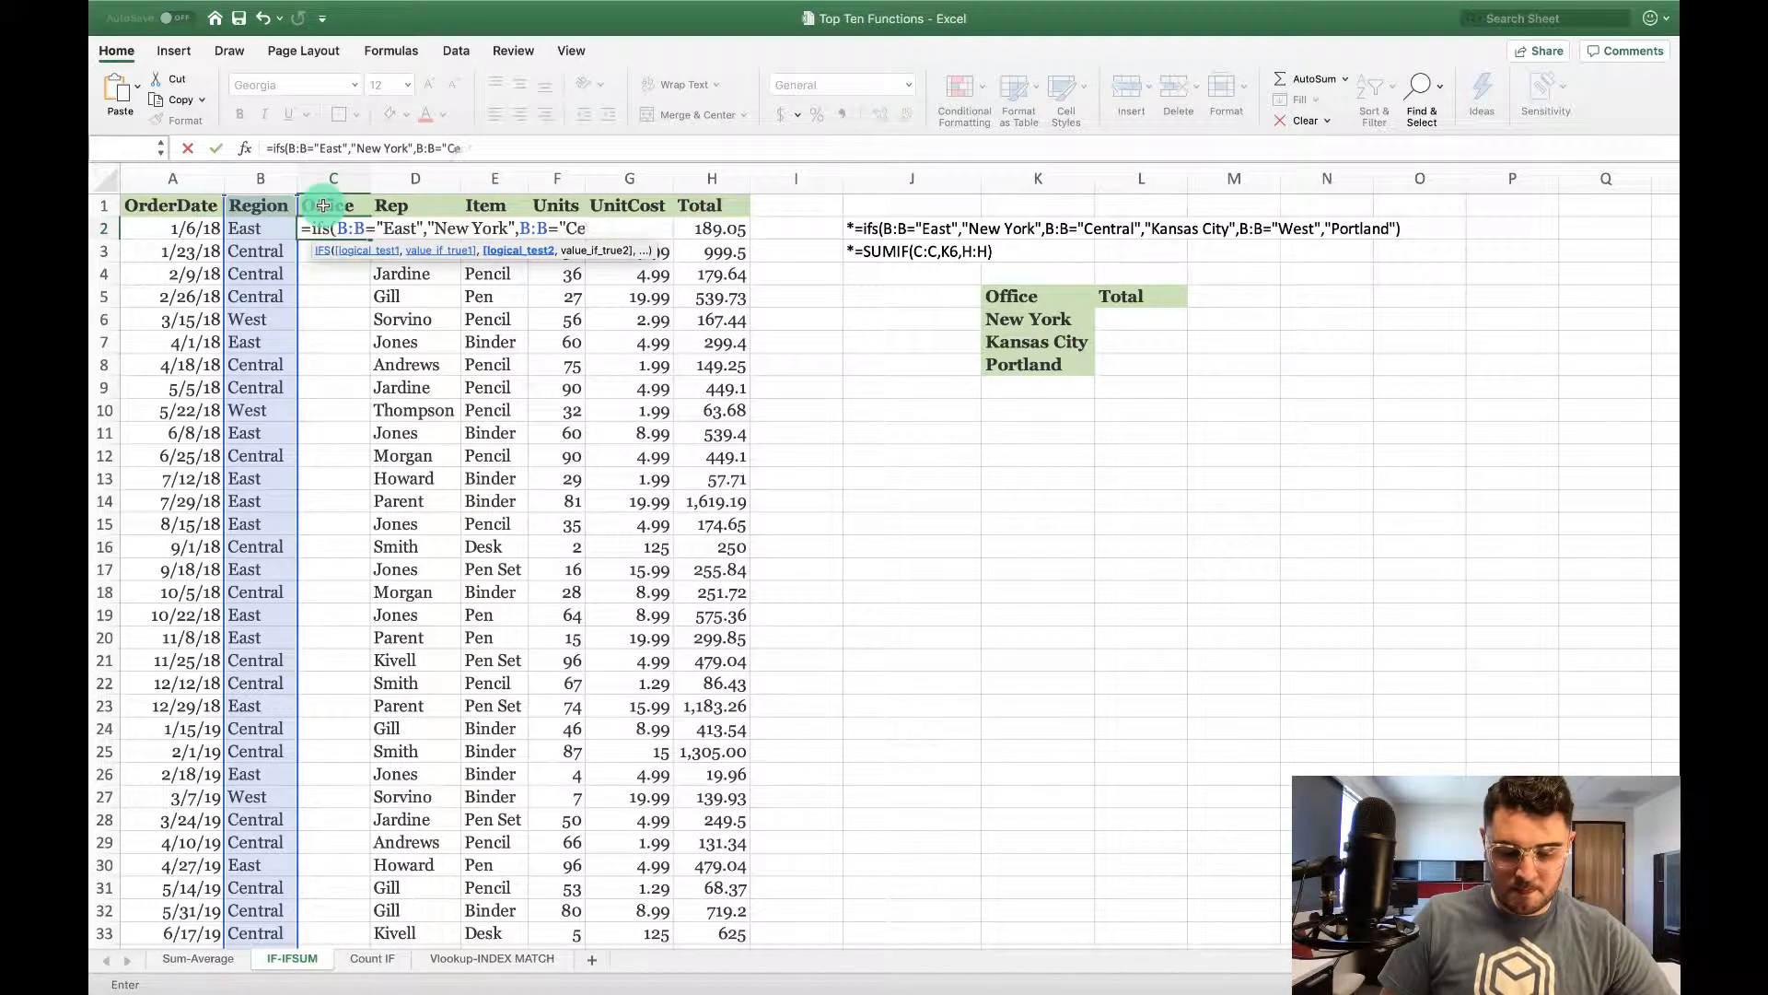
type("ntral\"")
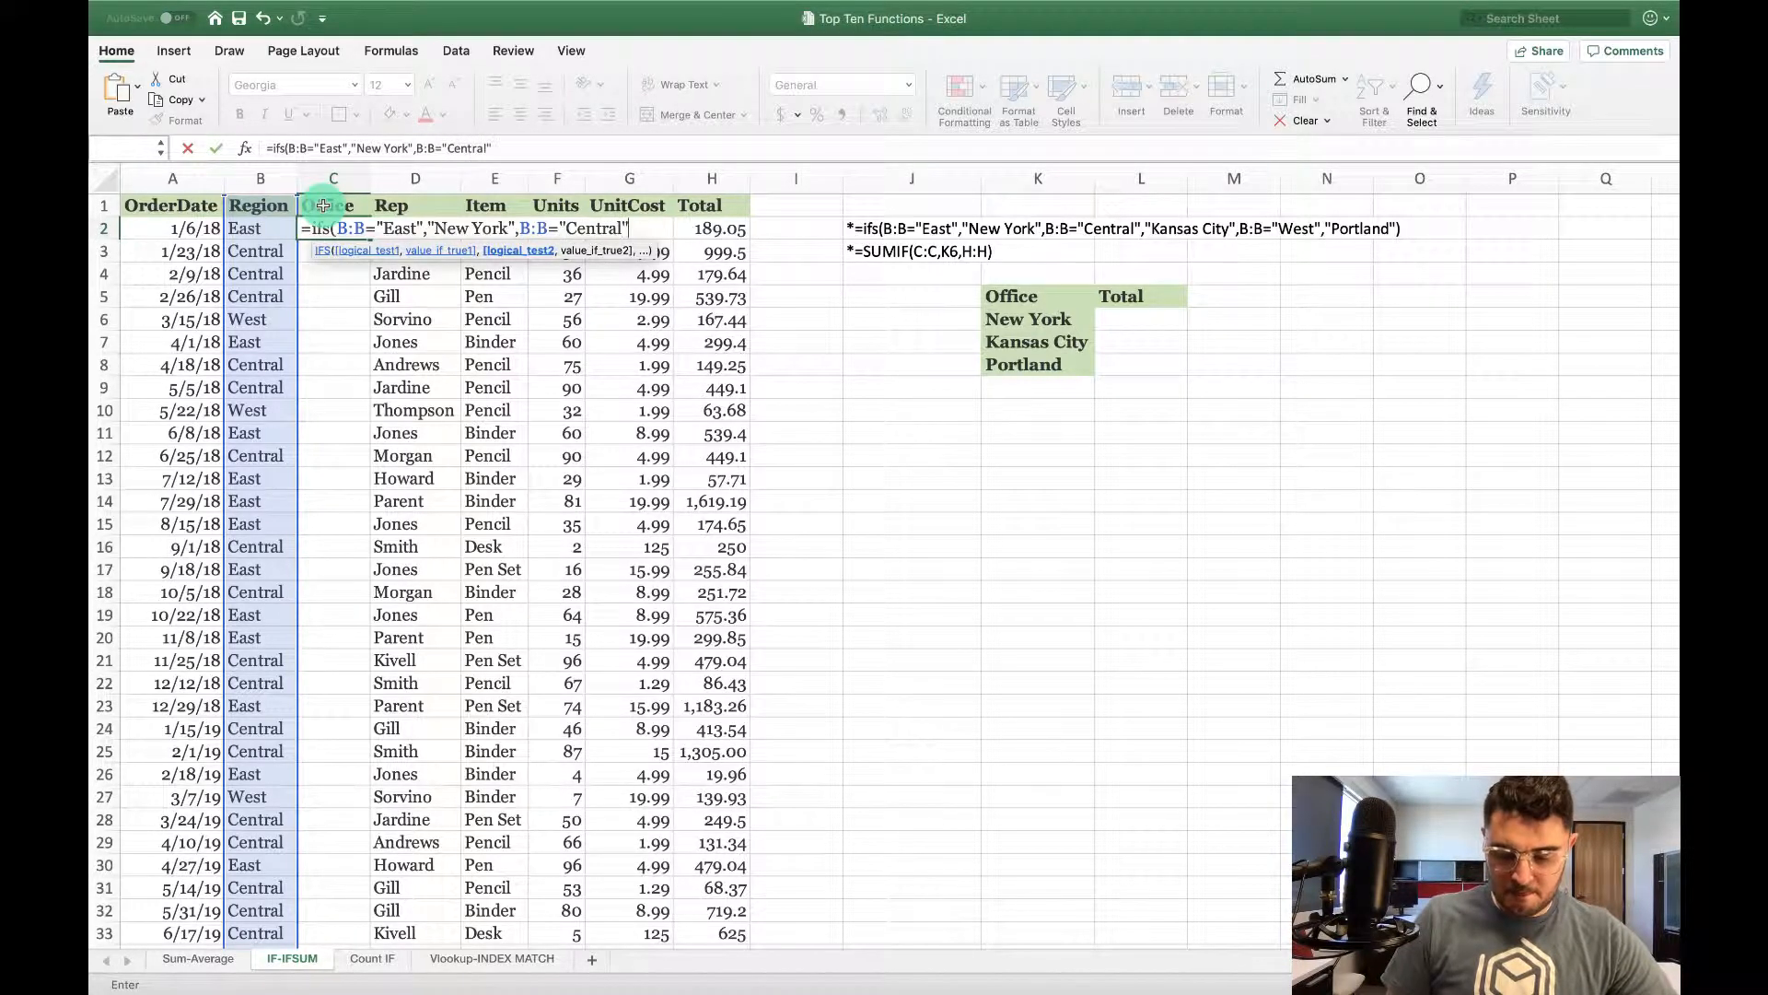
type(",")
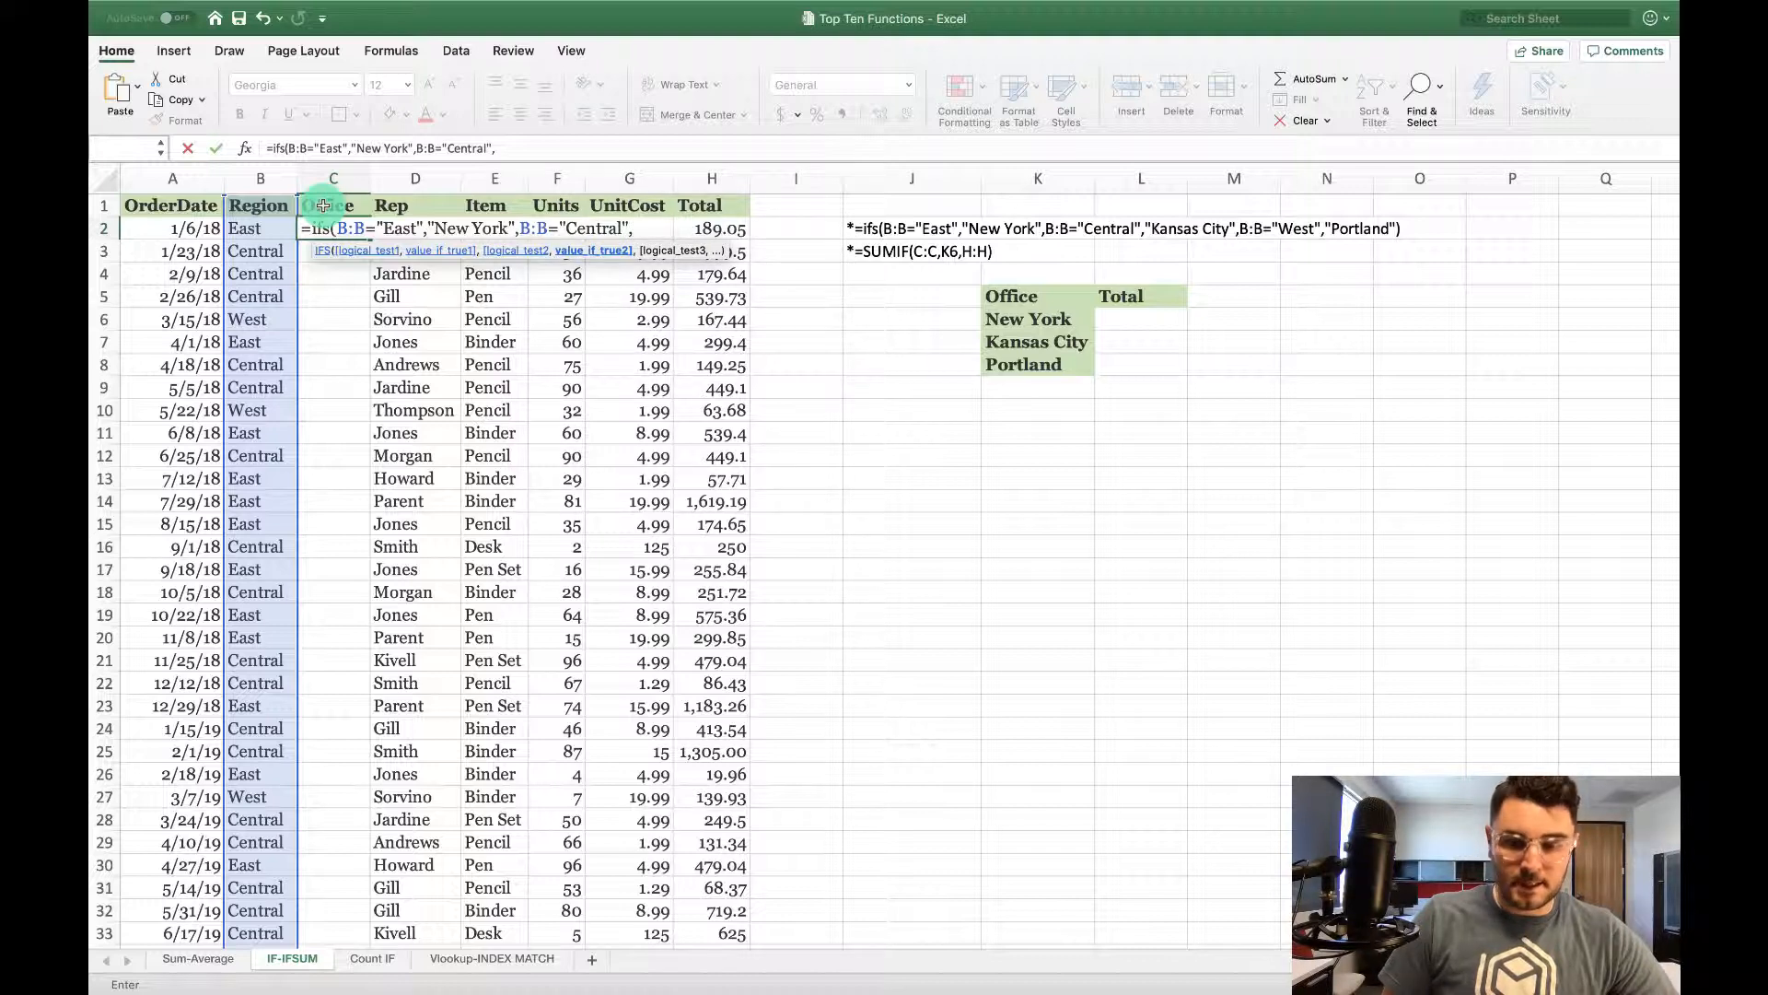
type("\"")
type("Kansa")
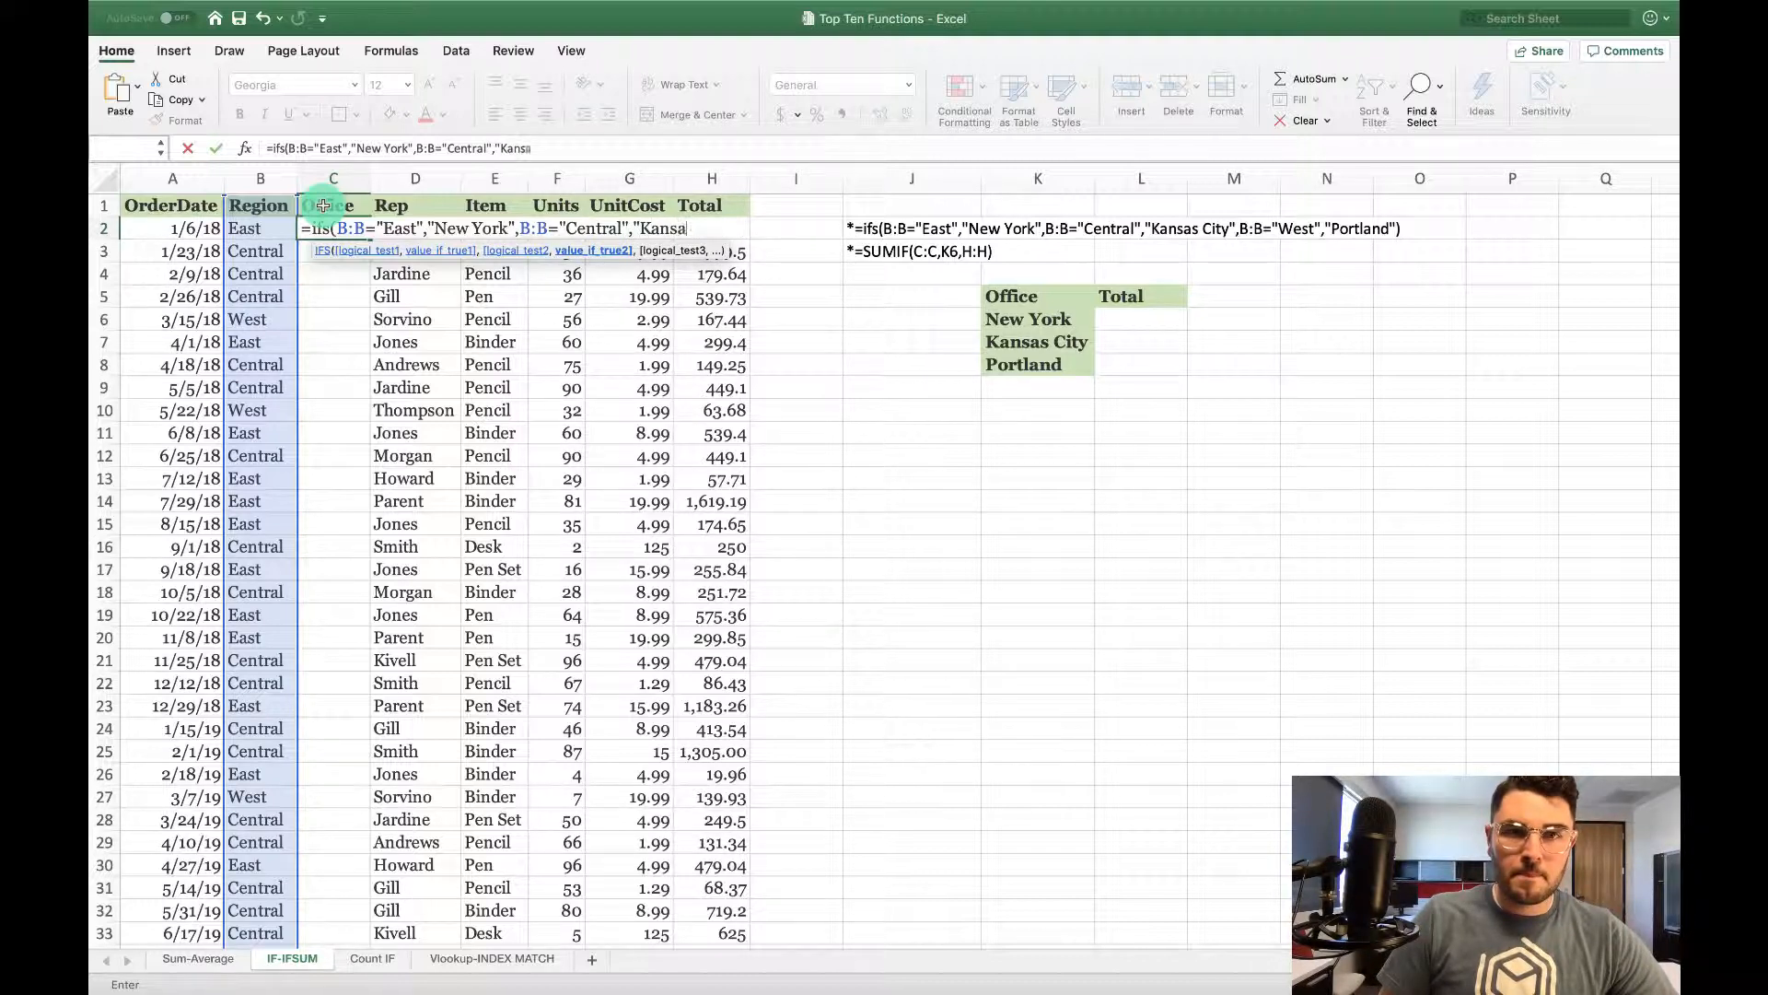
type("s City\"")
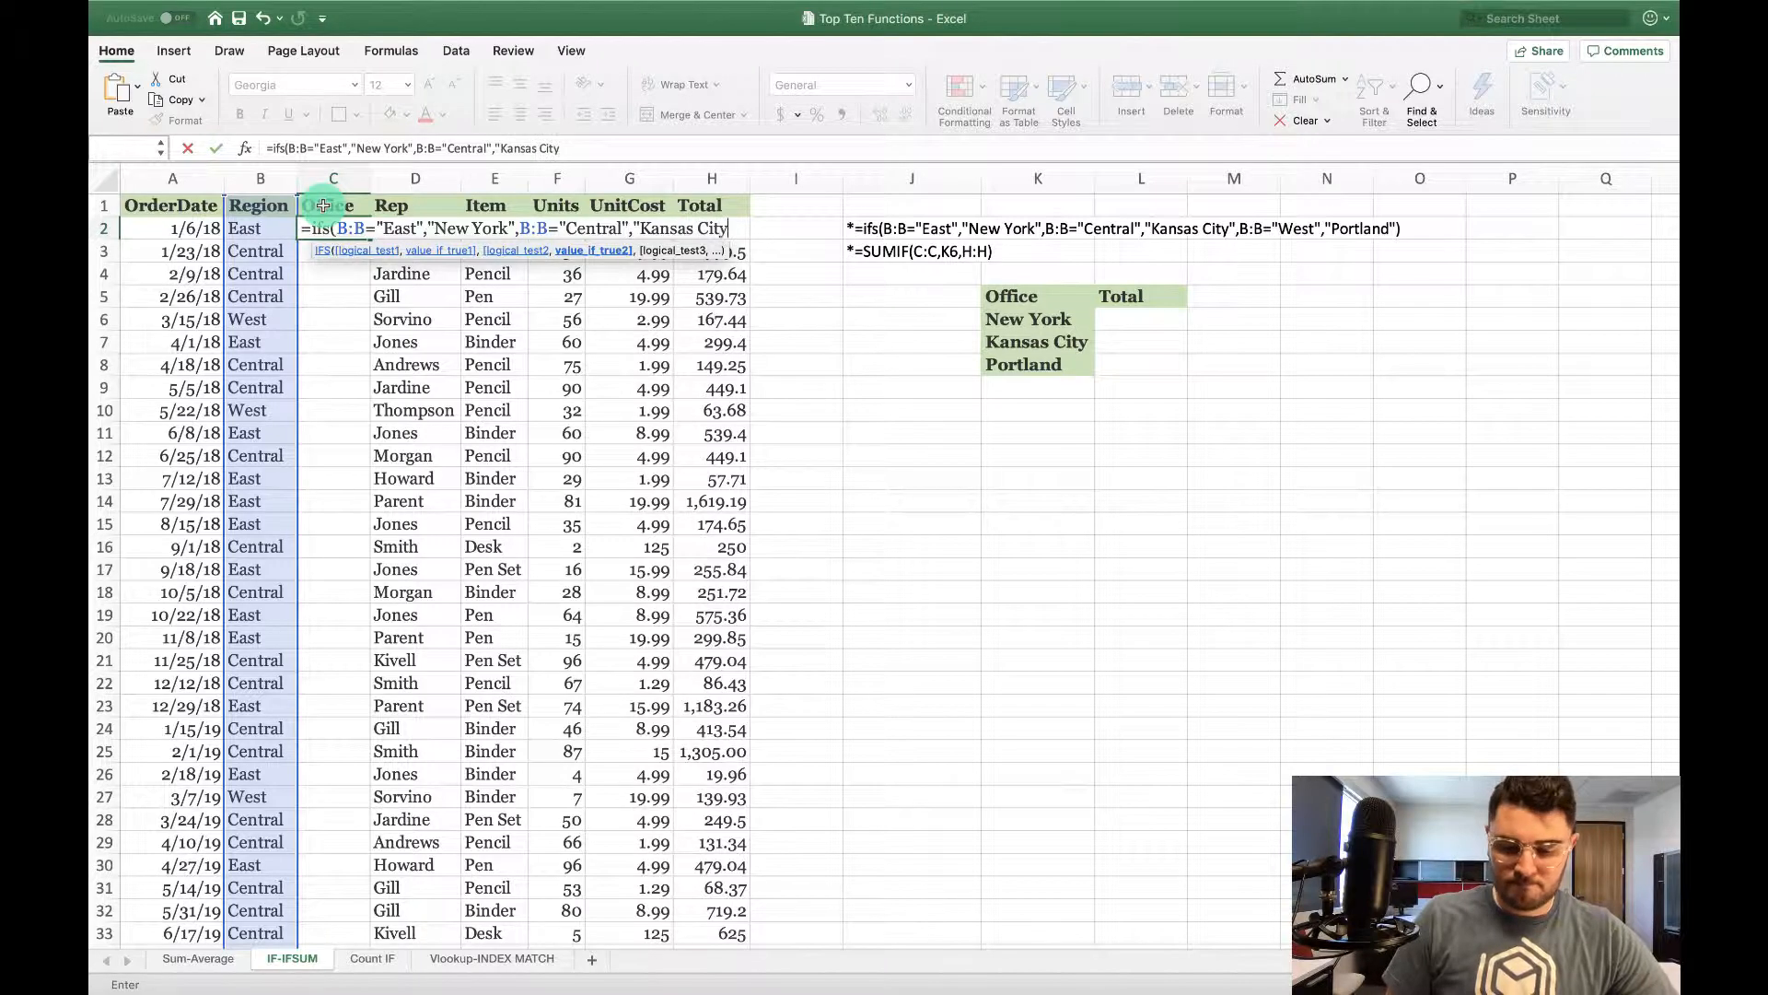
type(",")
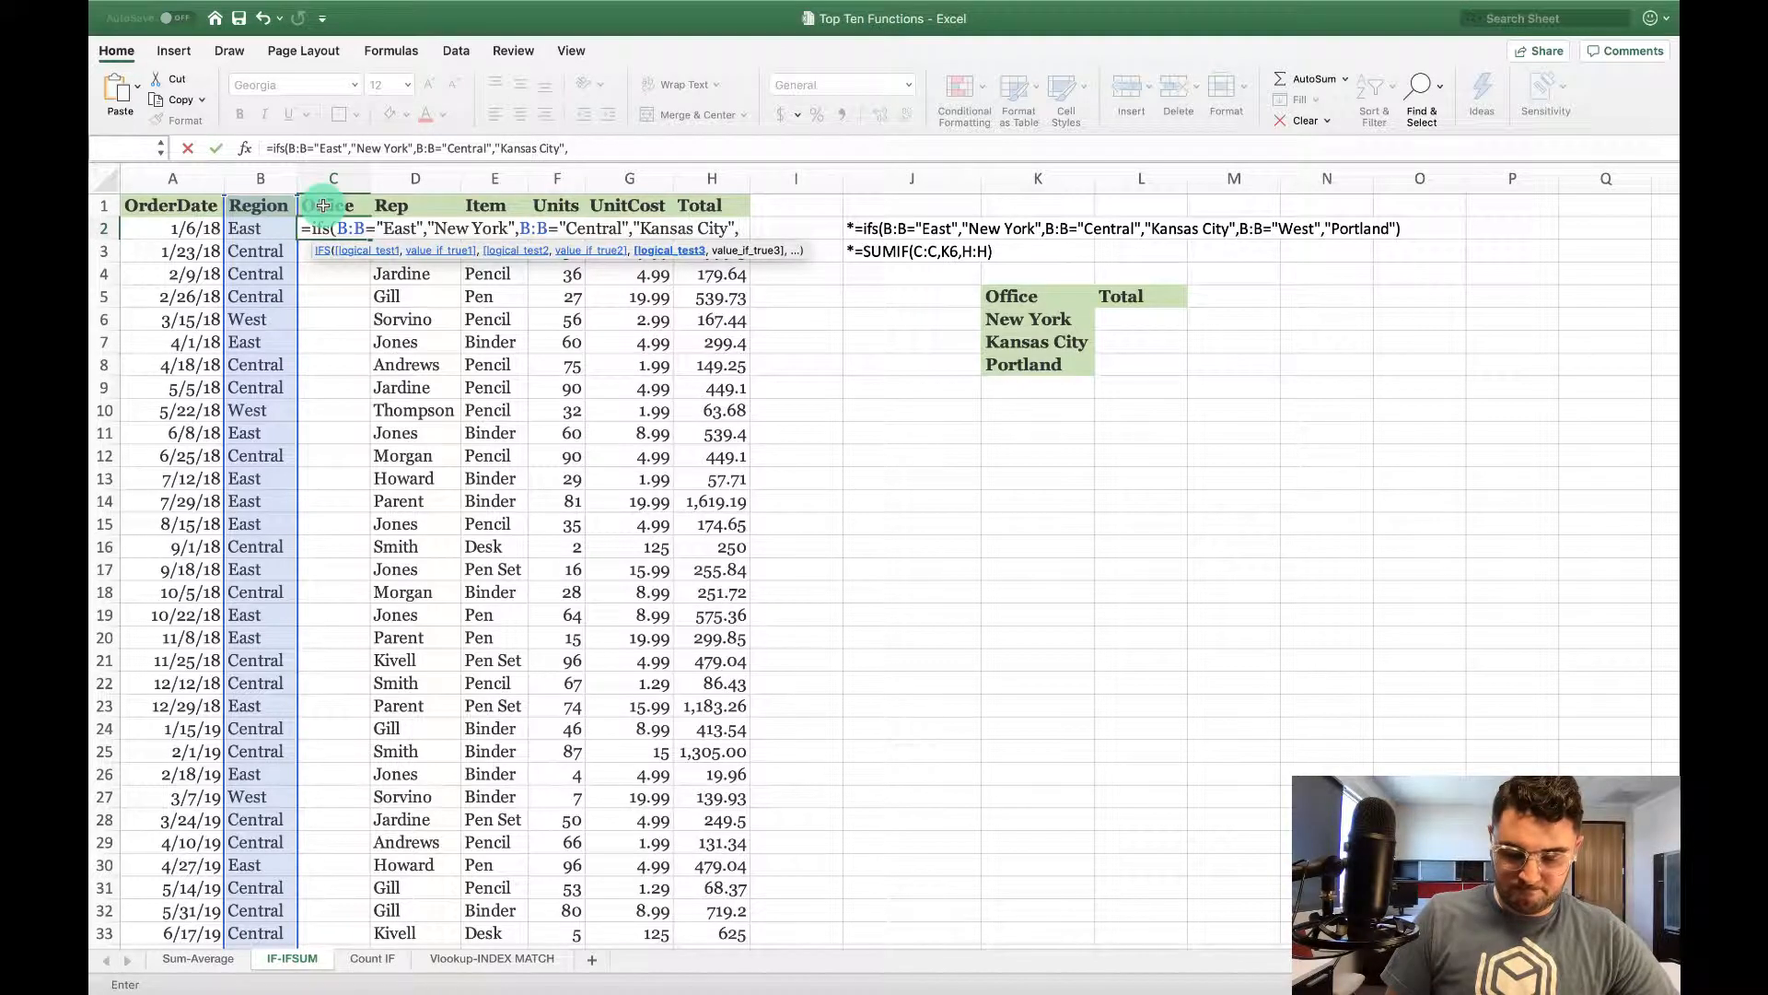
Add a third condition that returns "Portland" when B:B="West" and complete the IFS formula in C2
type("B:B")
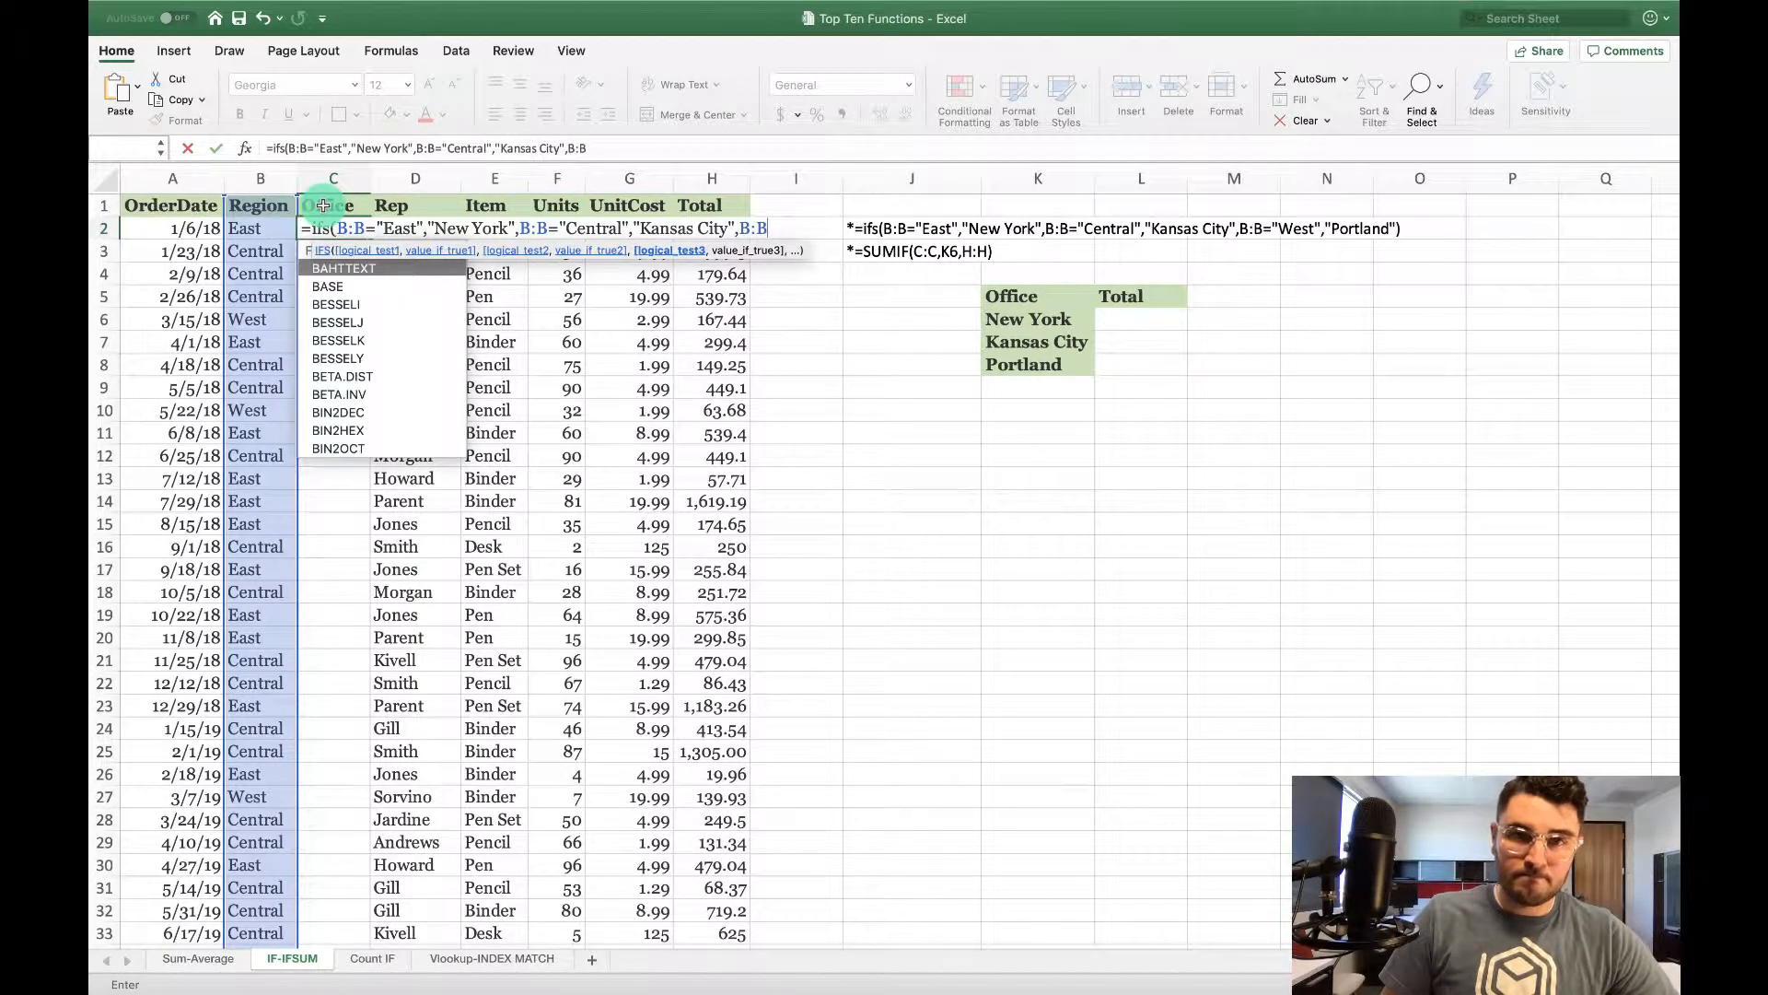
type(",")
key("BackSpace")
type("=")
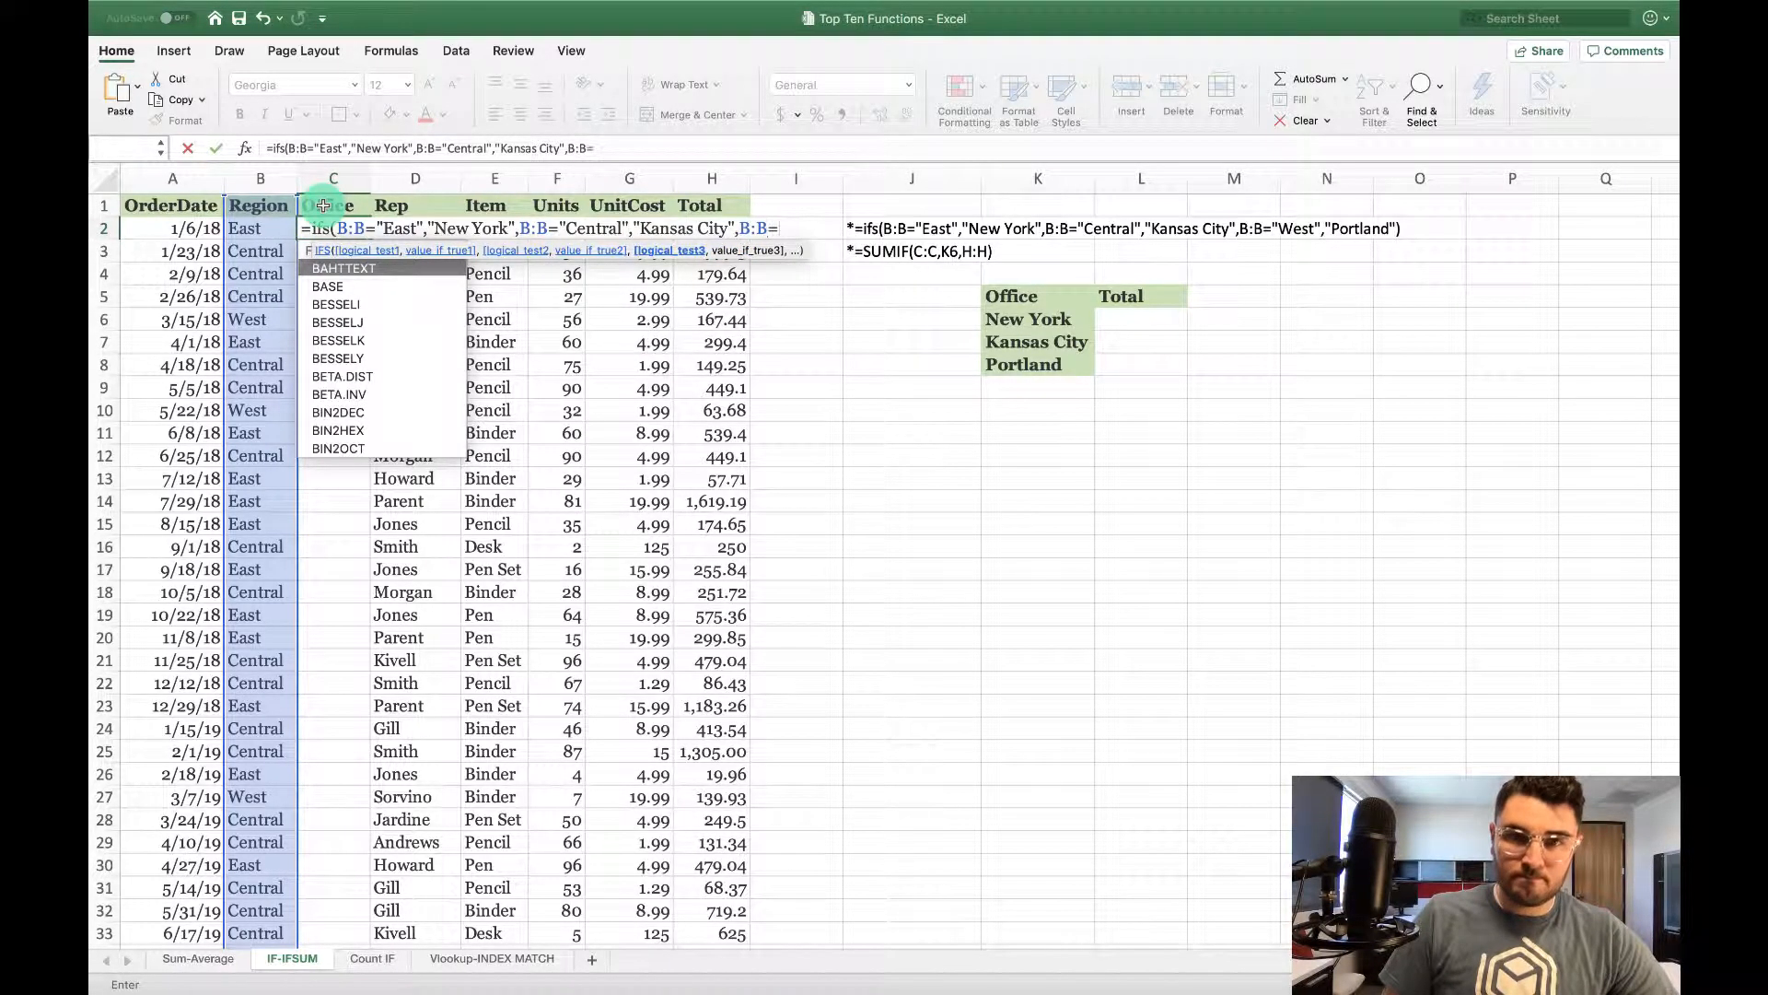
type("\"W")
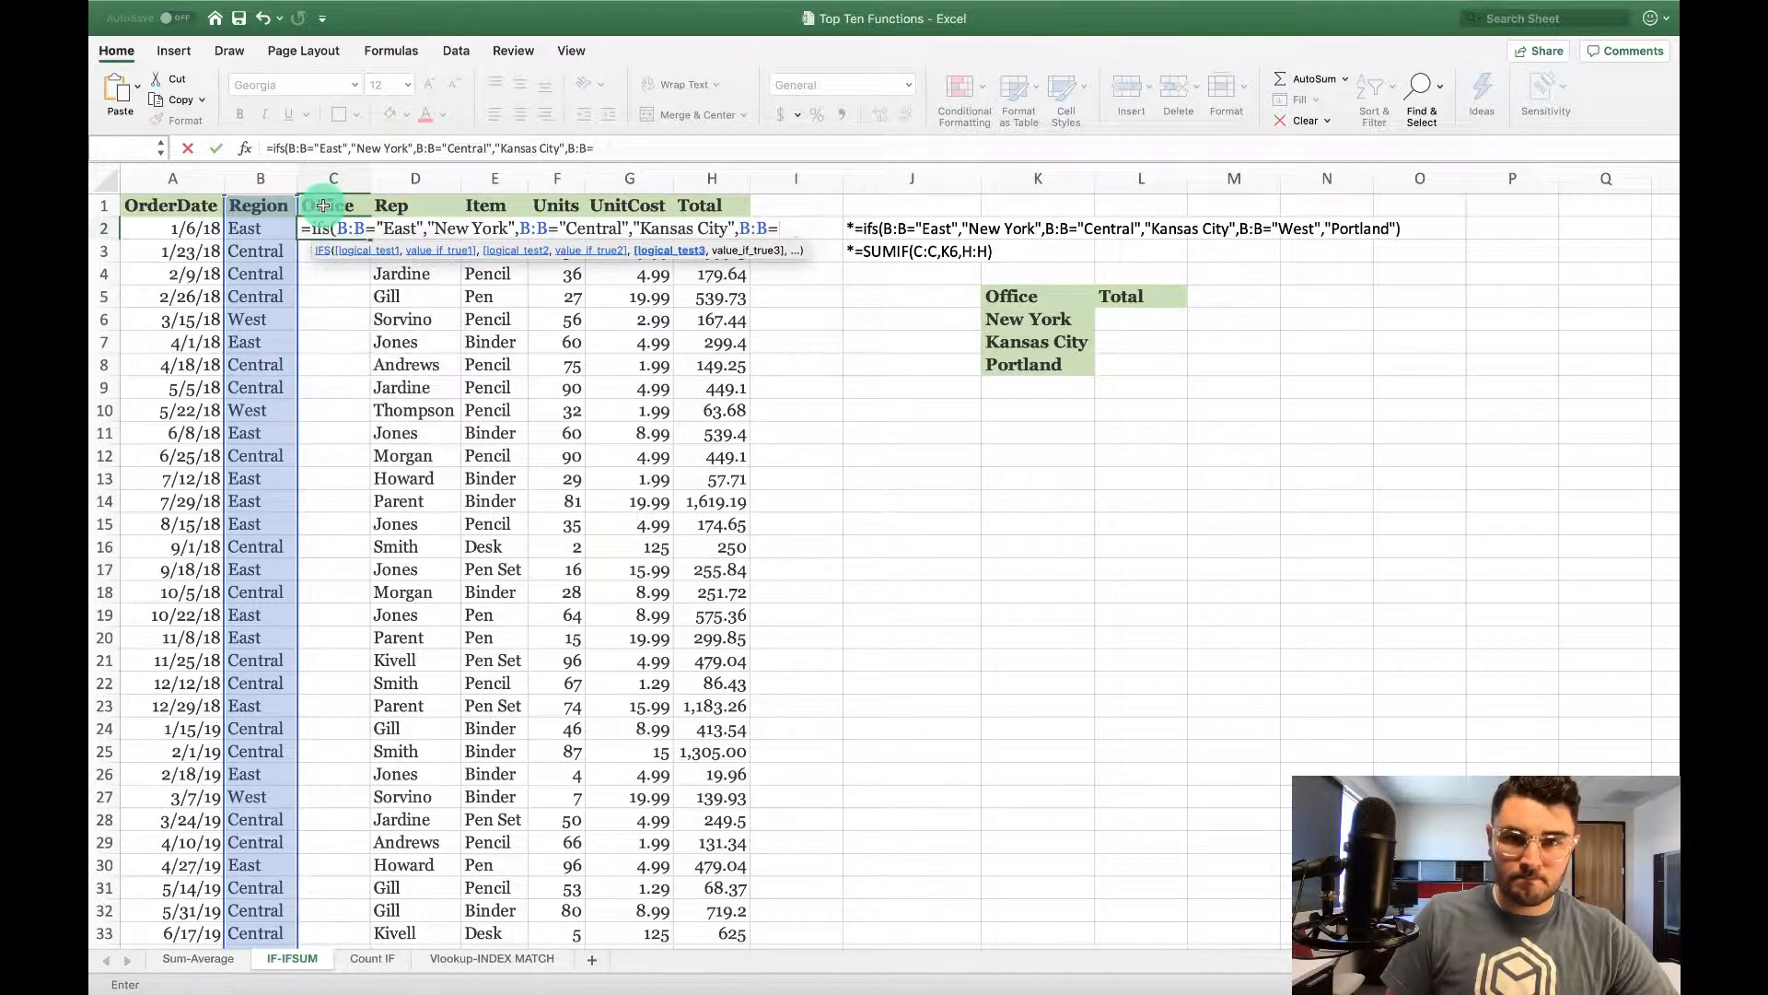
type("est\"")
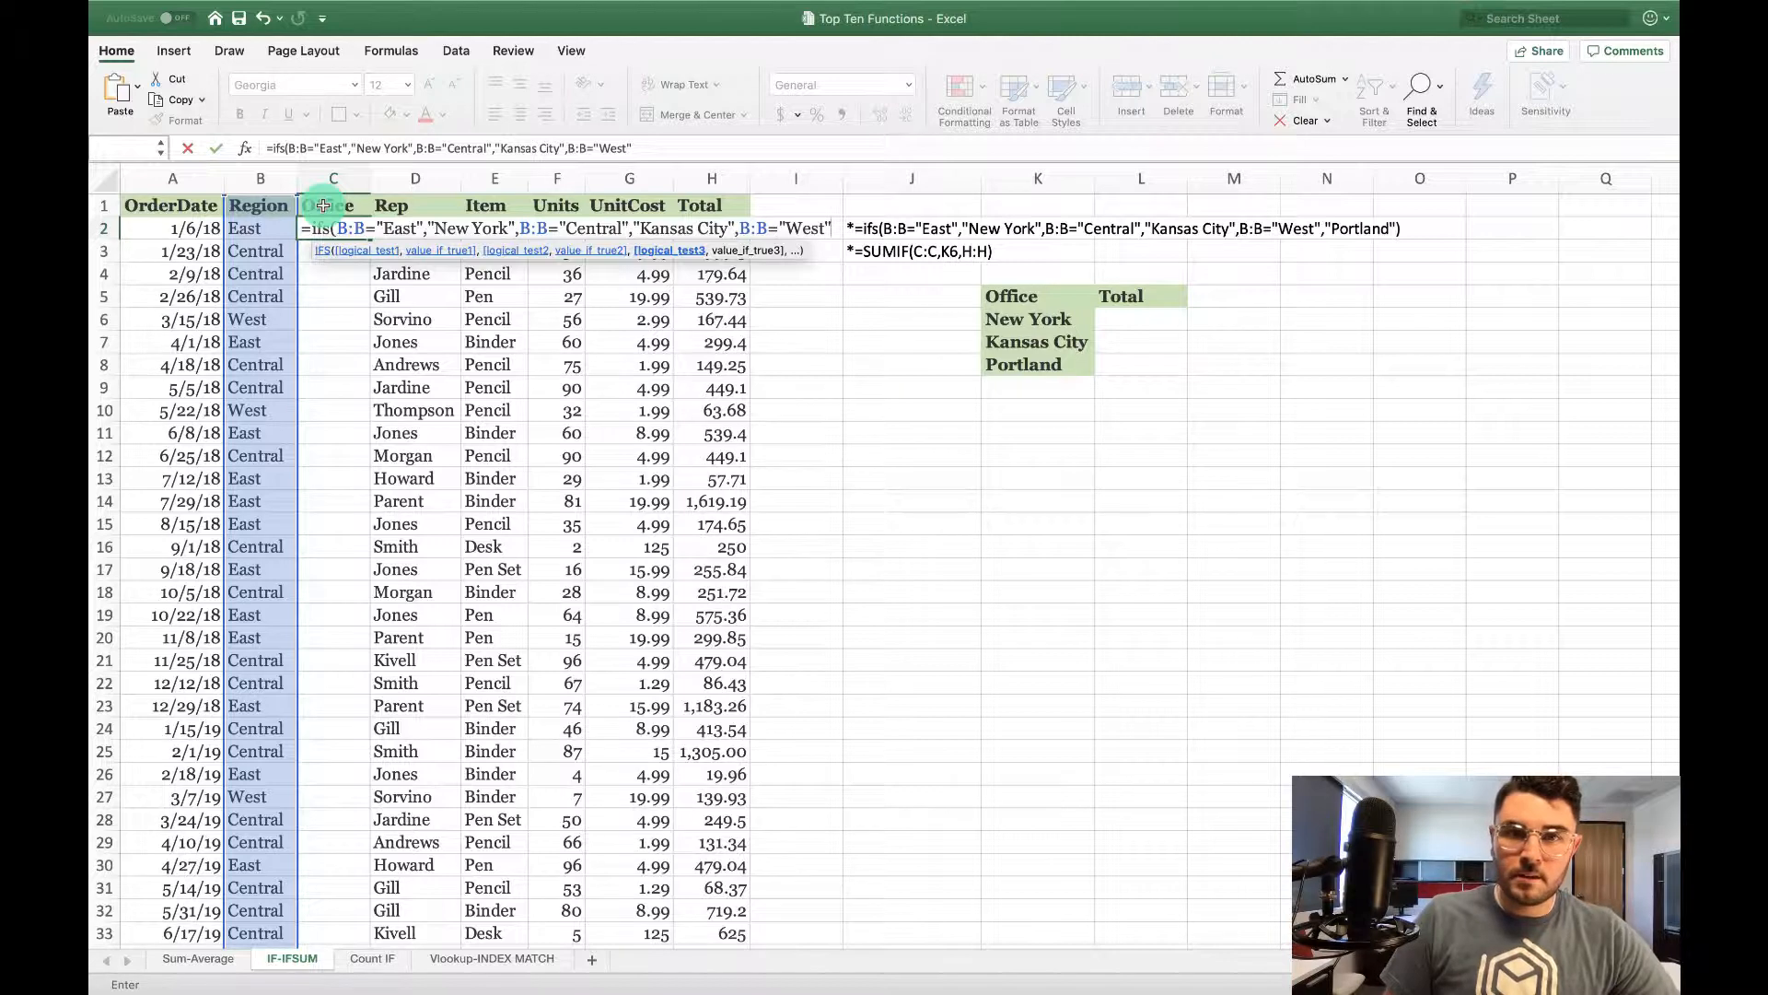
type(",\"")
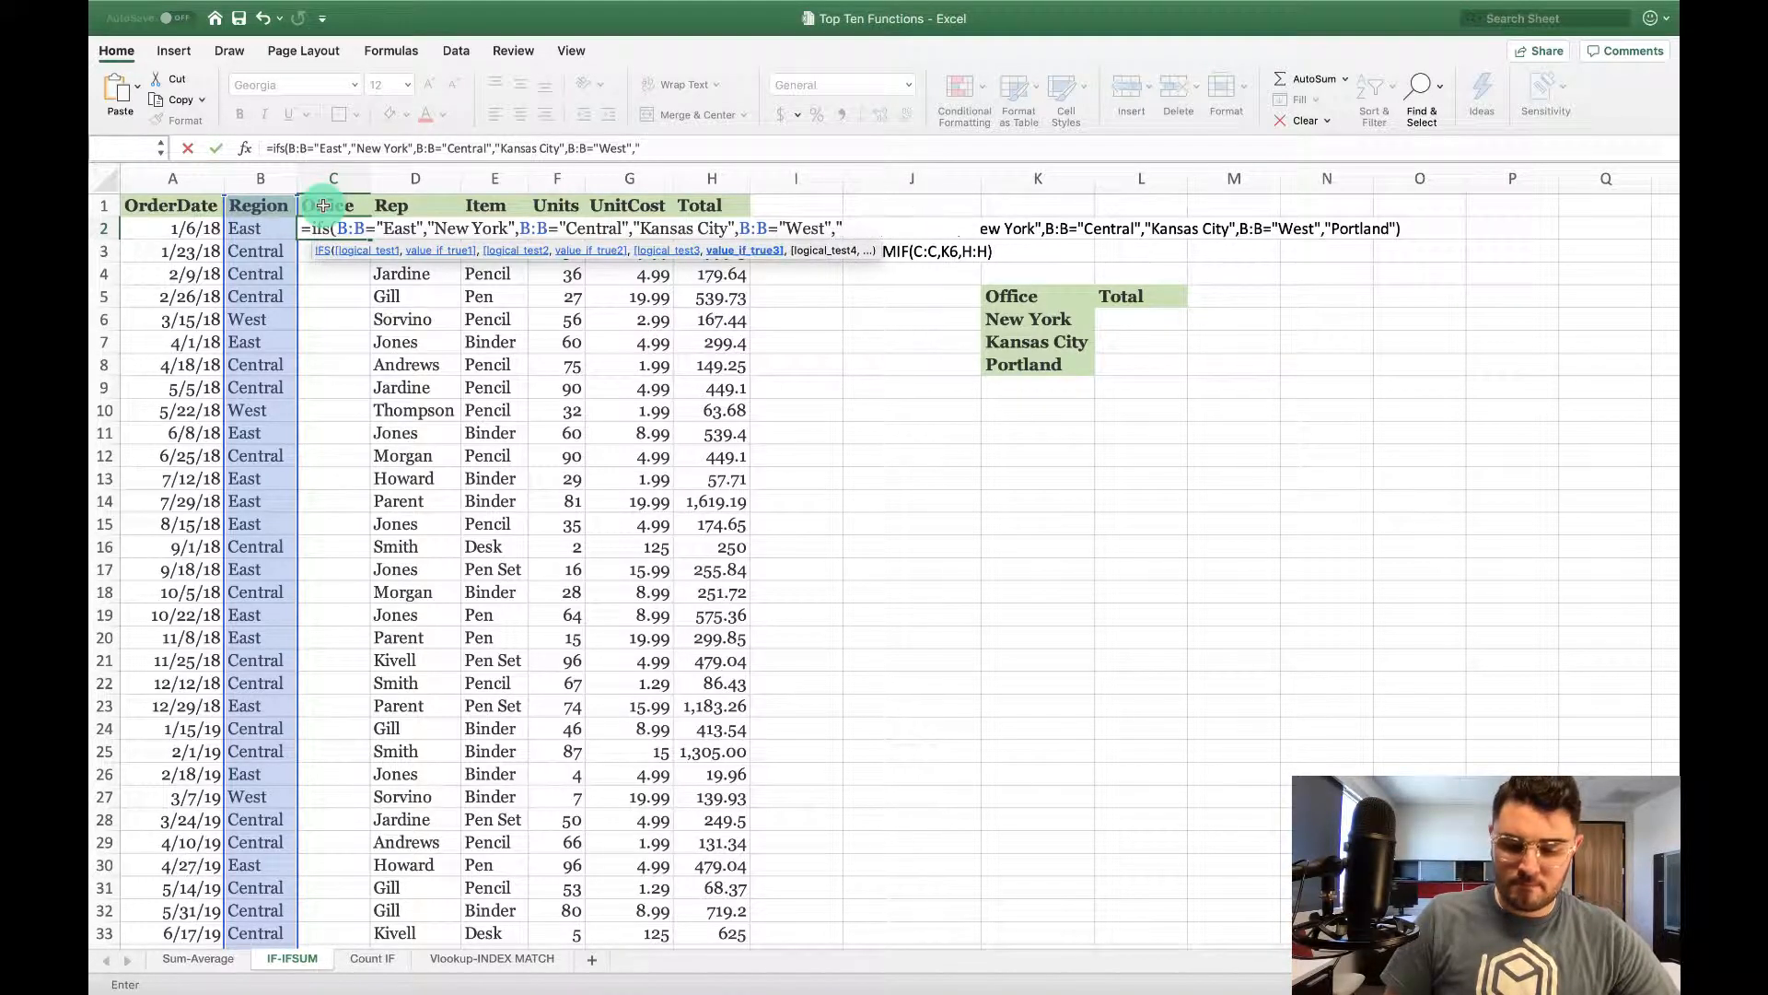
type("Portland")
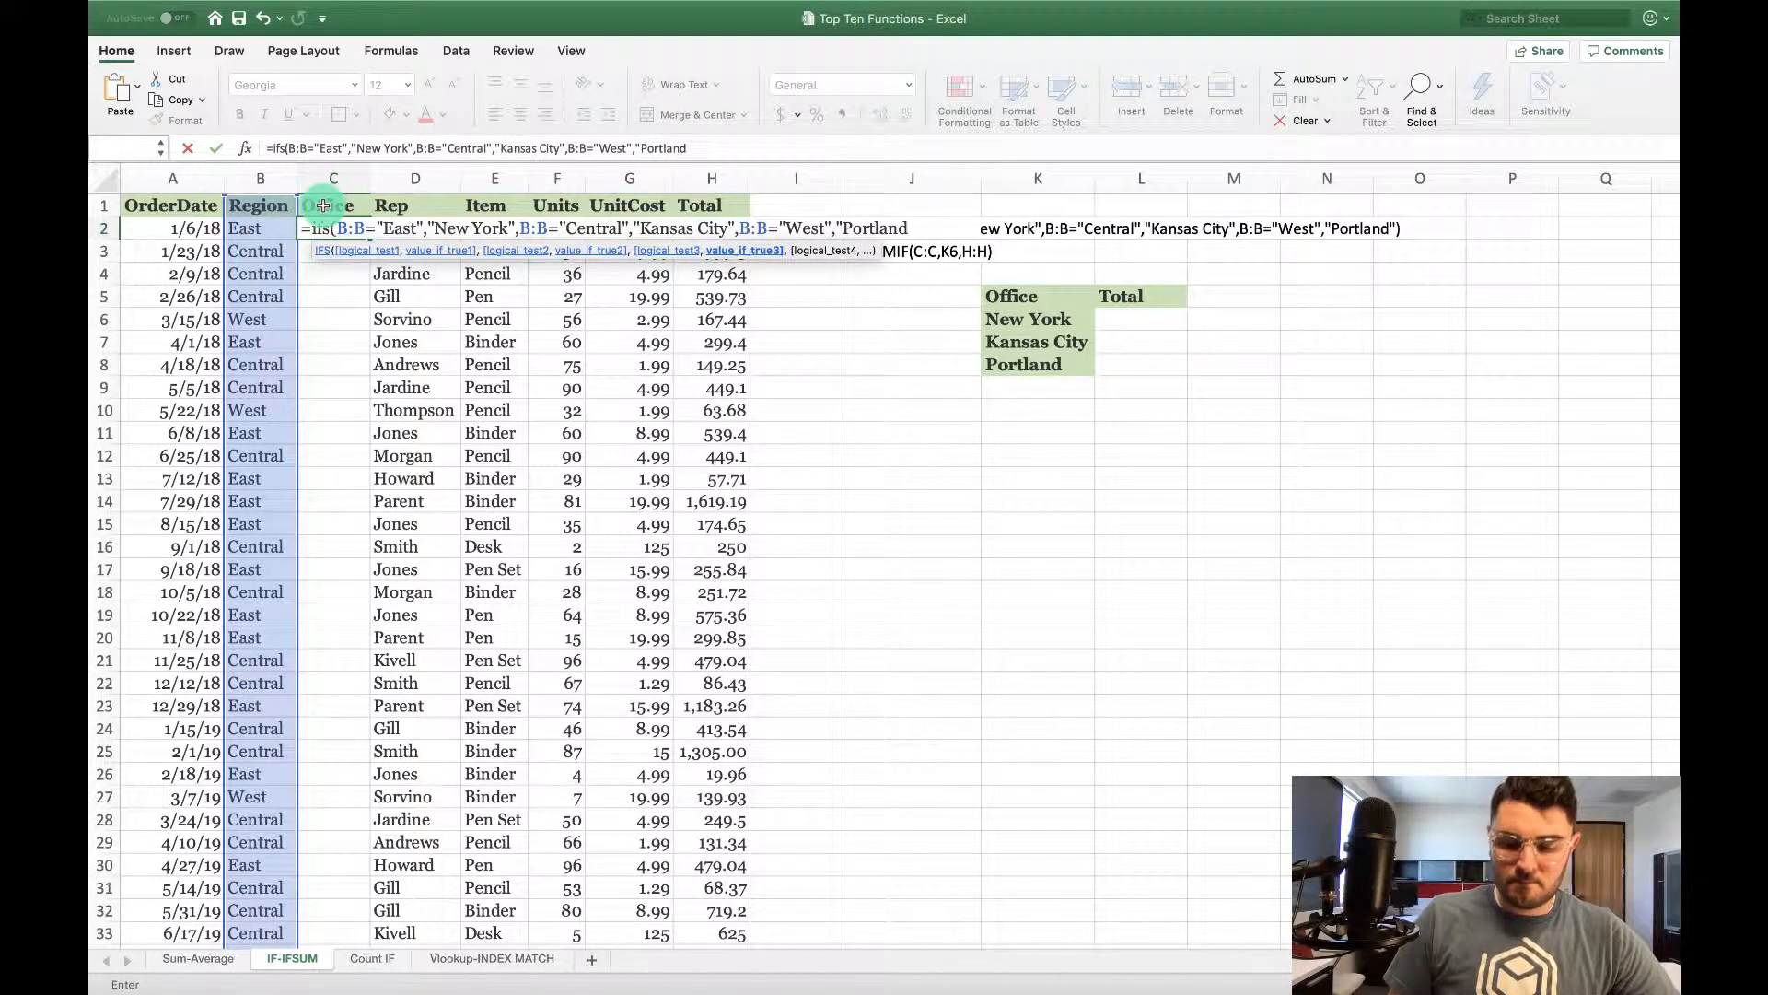
type("\")")
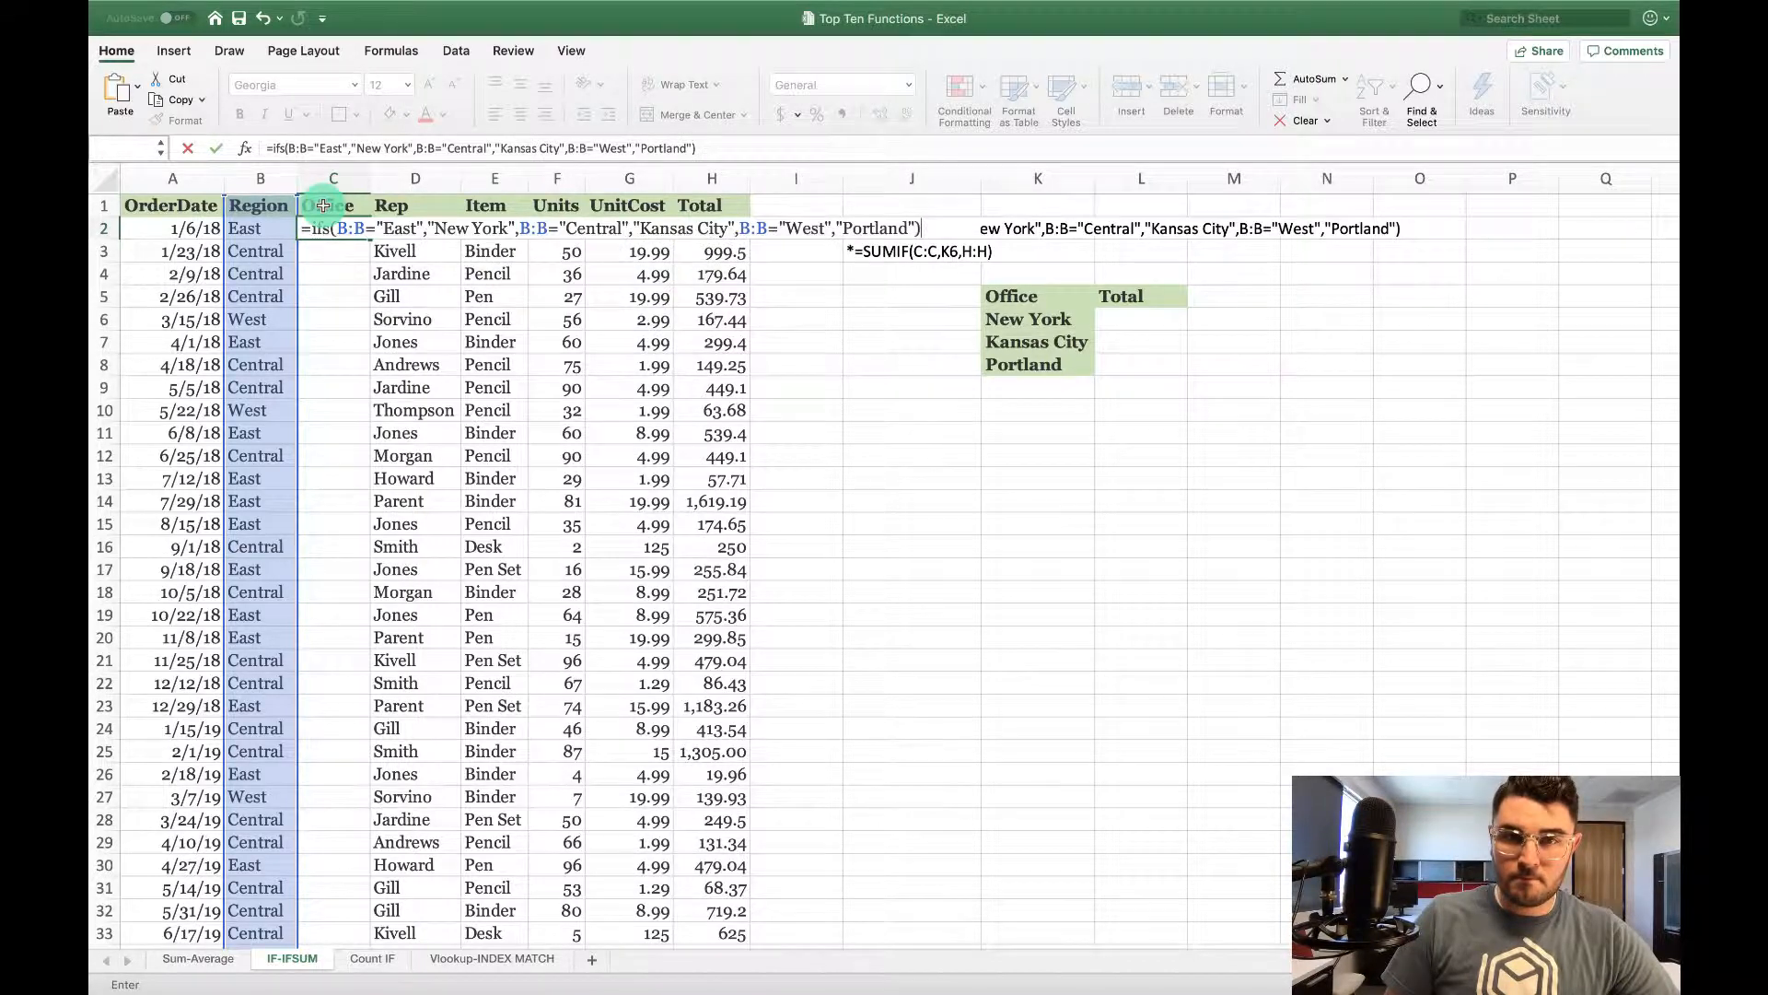
key("Return")
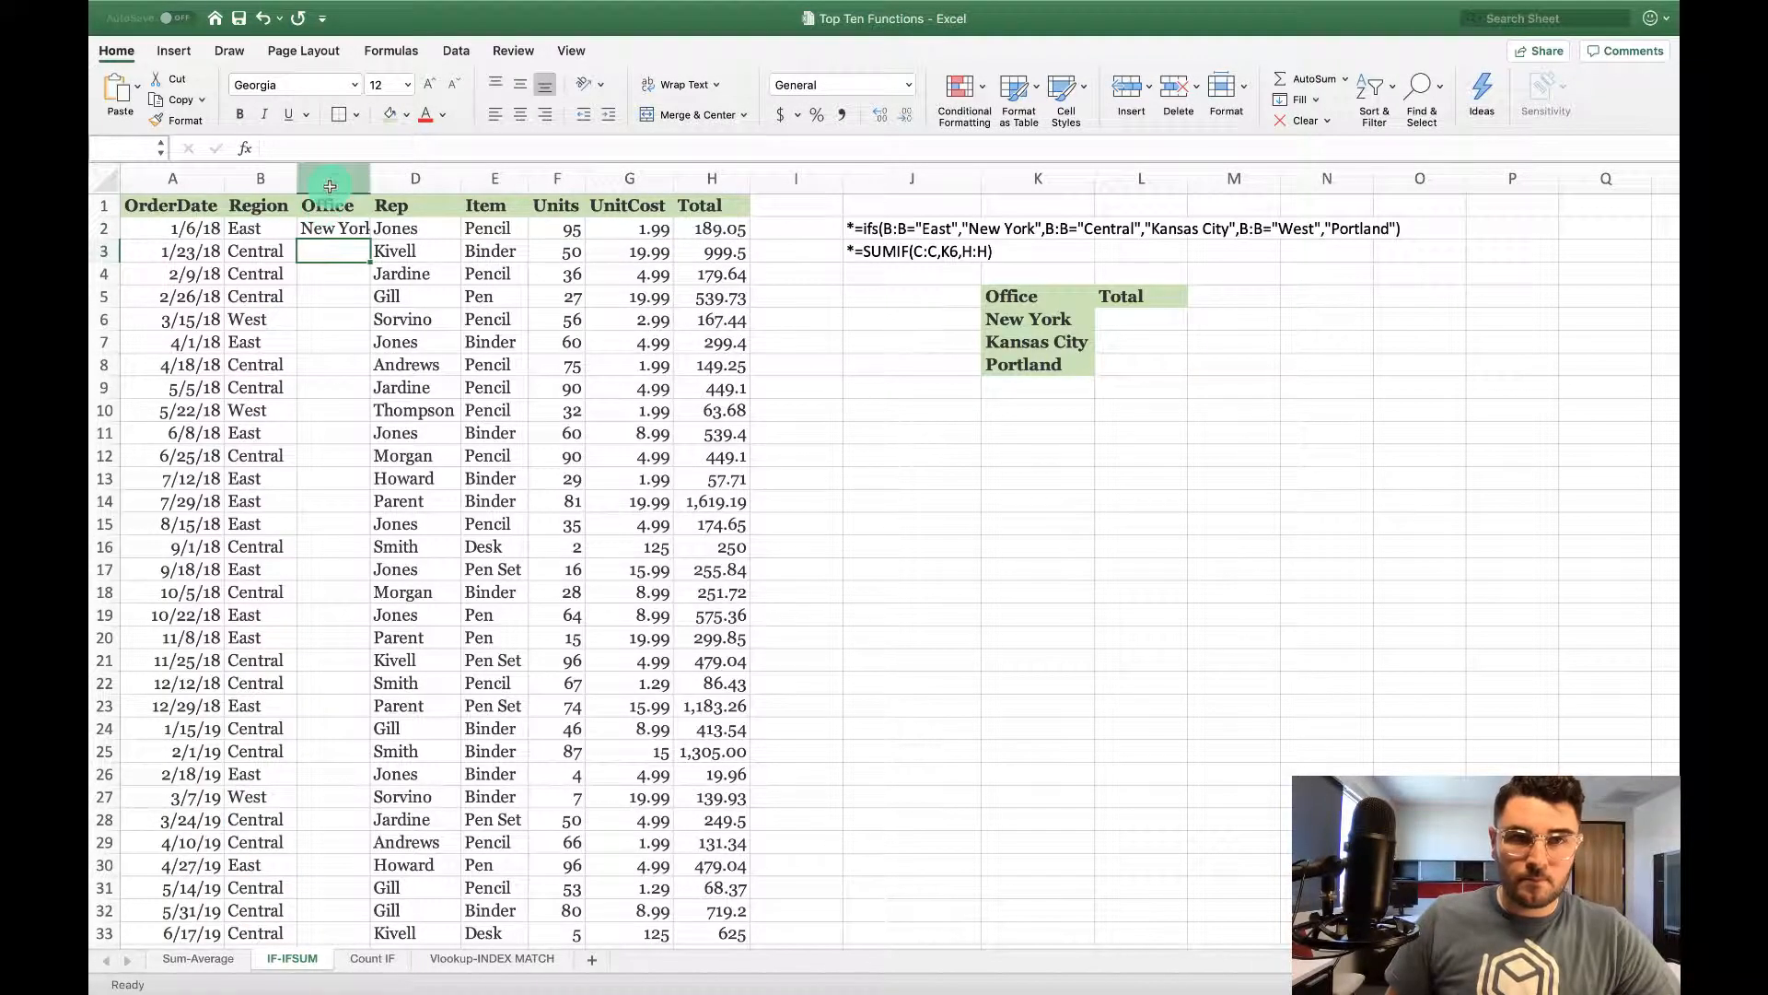
Fit the Office column's width to its contents and fill the IFS formula from C2 down the column
left_click(333, 179)
double_click(371, 180)
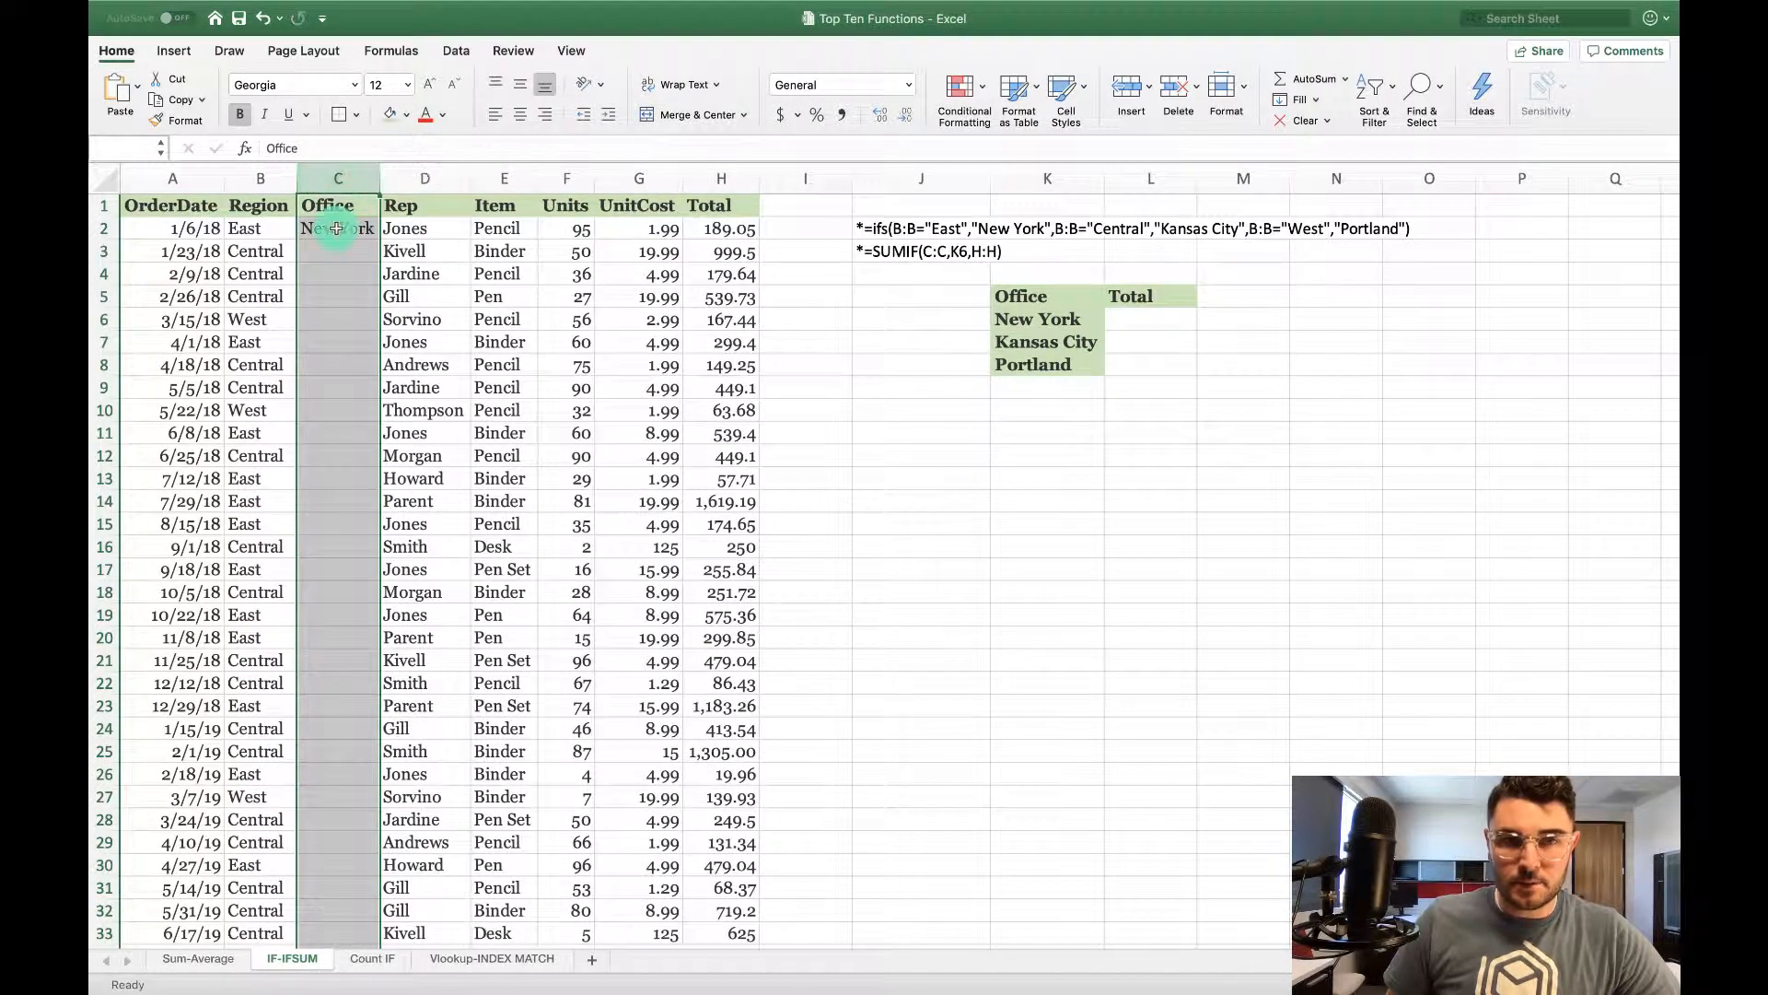
left_click(366, 226)
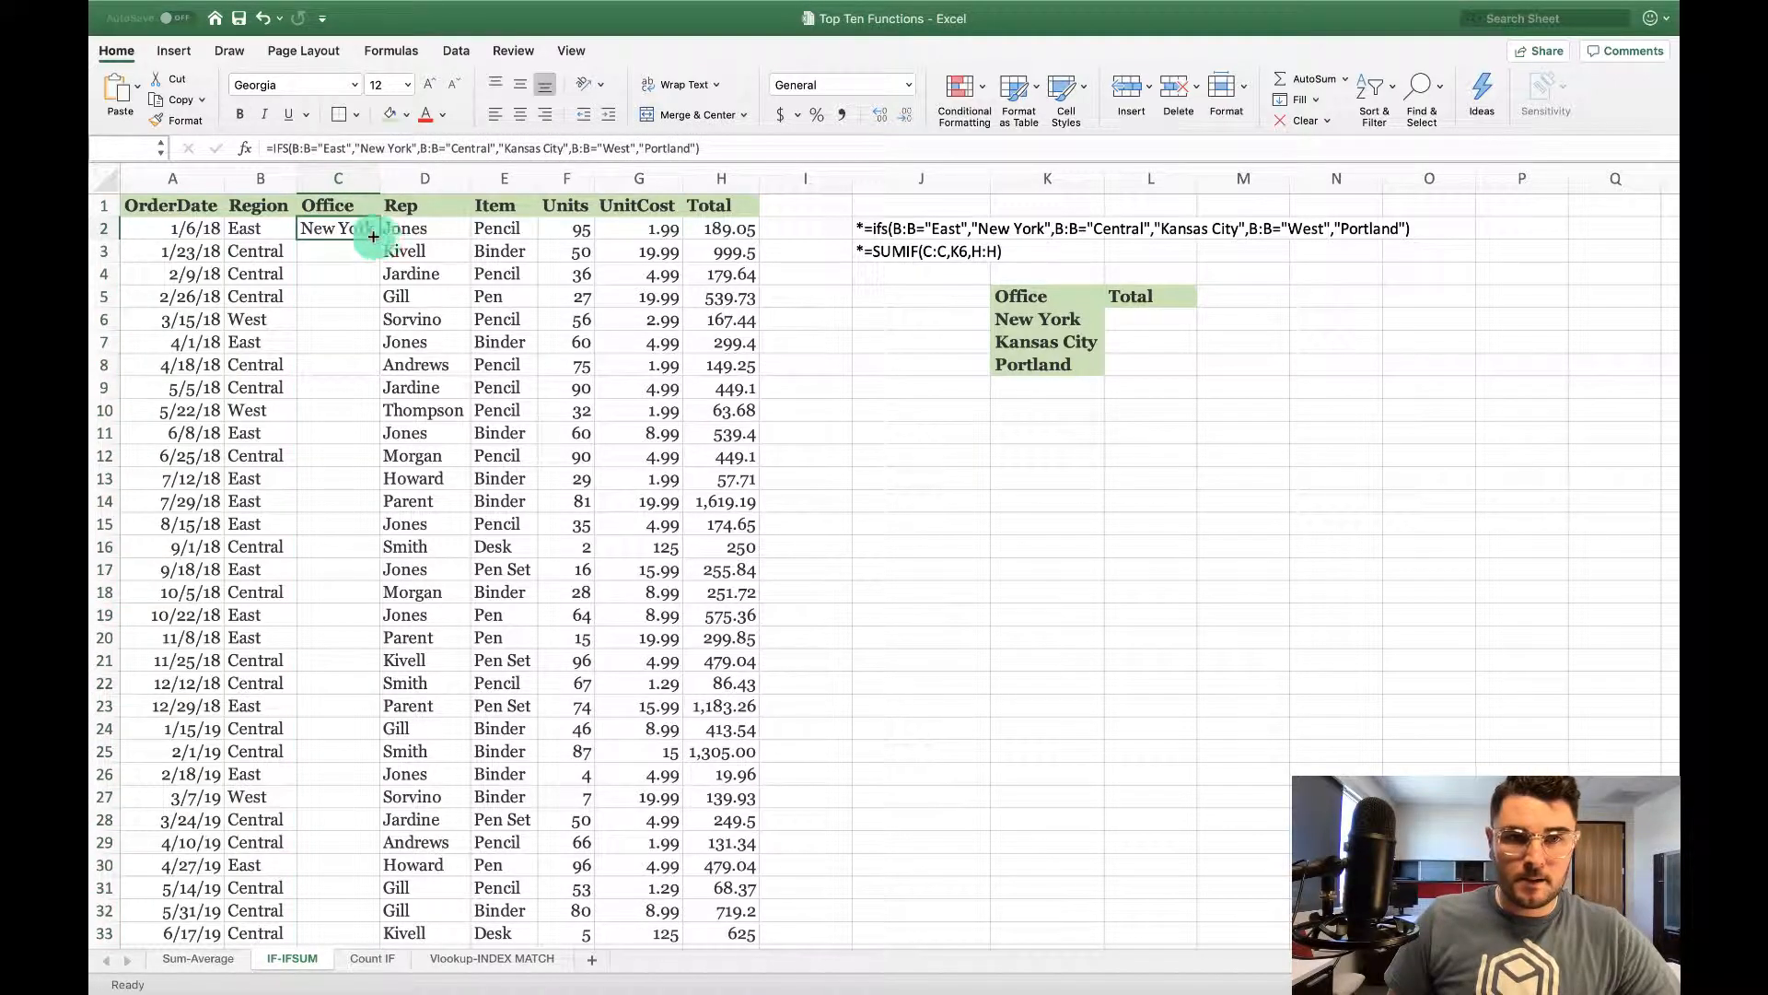
left_click_drag(379, 239, 401, 962)
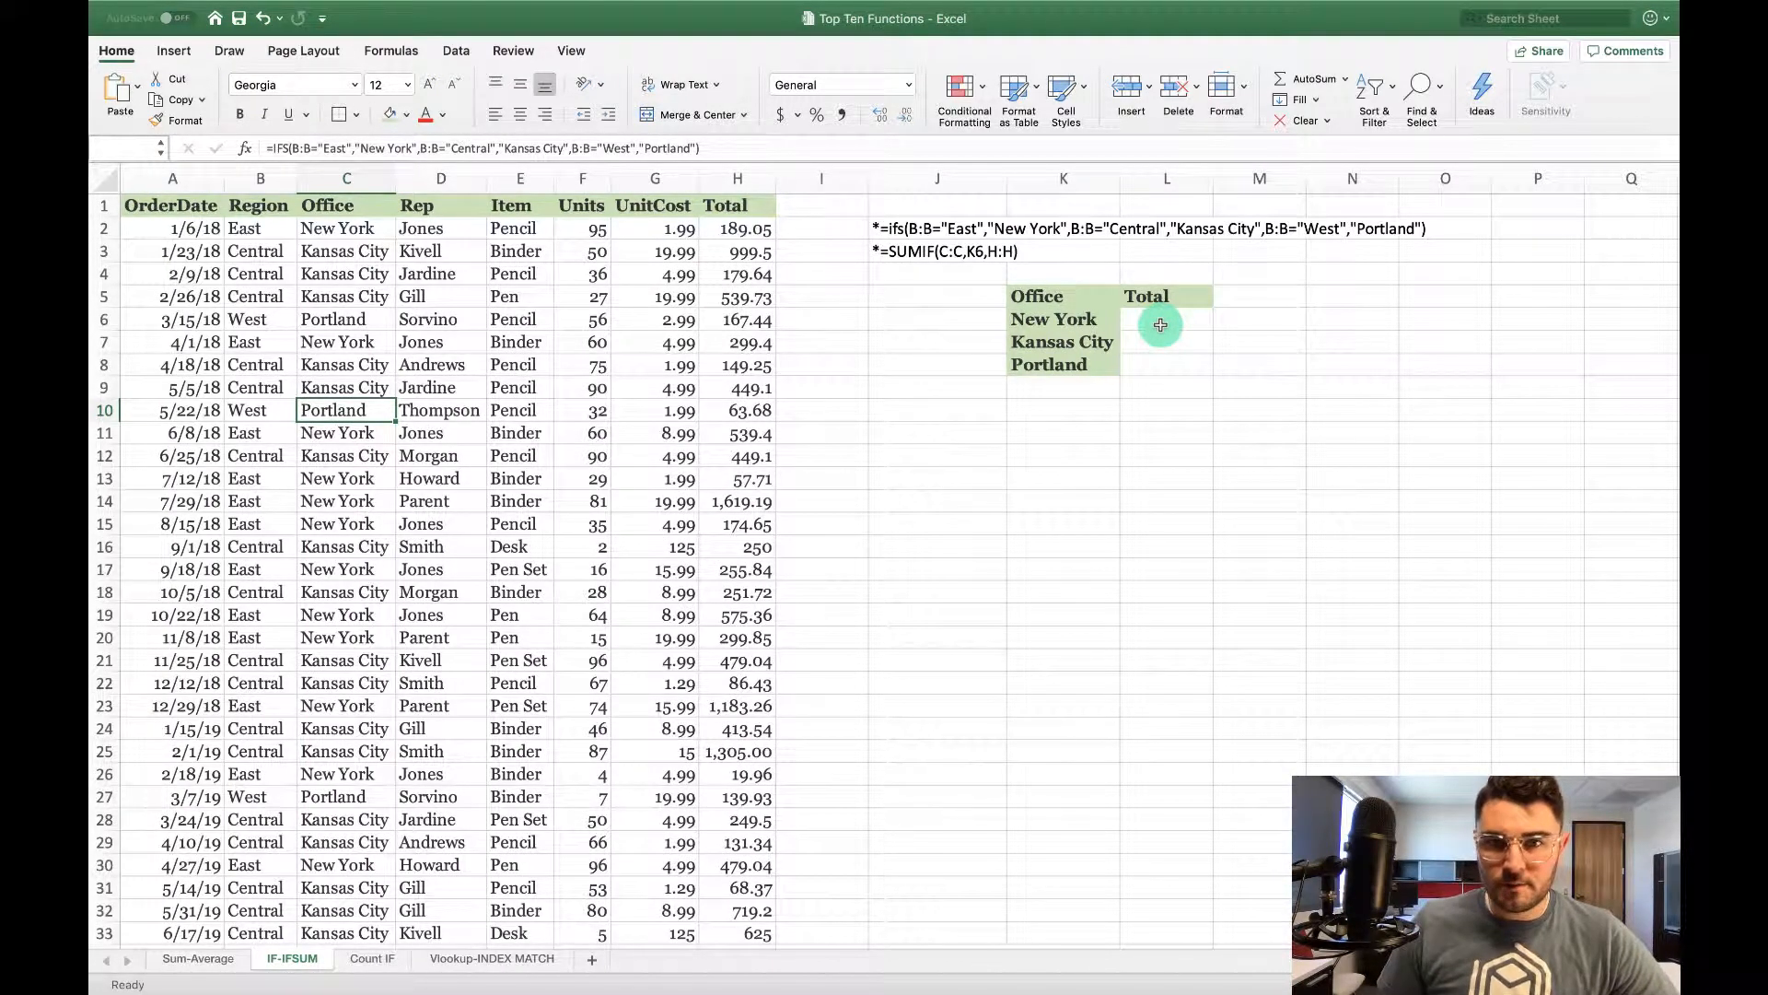
Enter =sumif(C:C,K6,H:H) in L6 to total the sales of the New York office
left_click(1161, 325)
type("=")
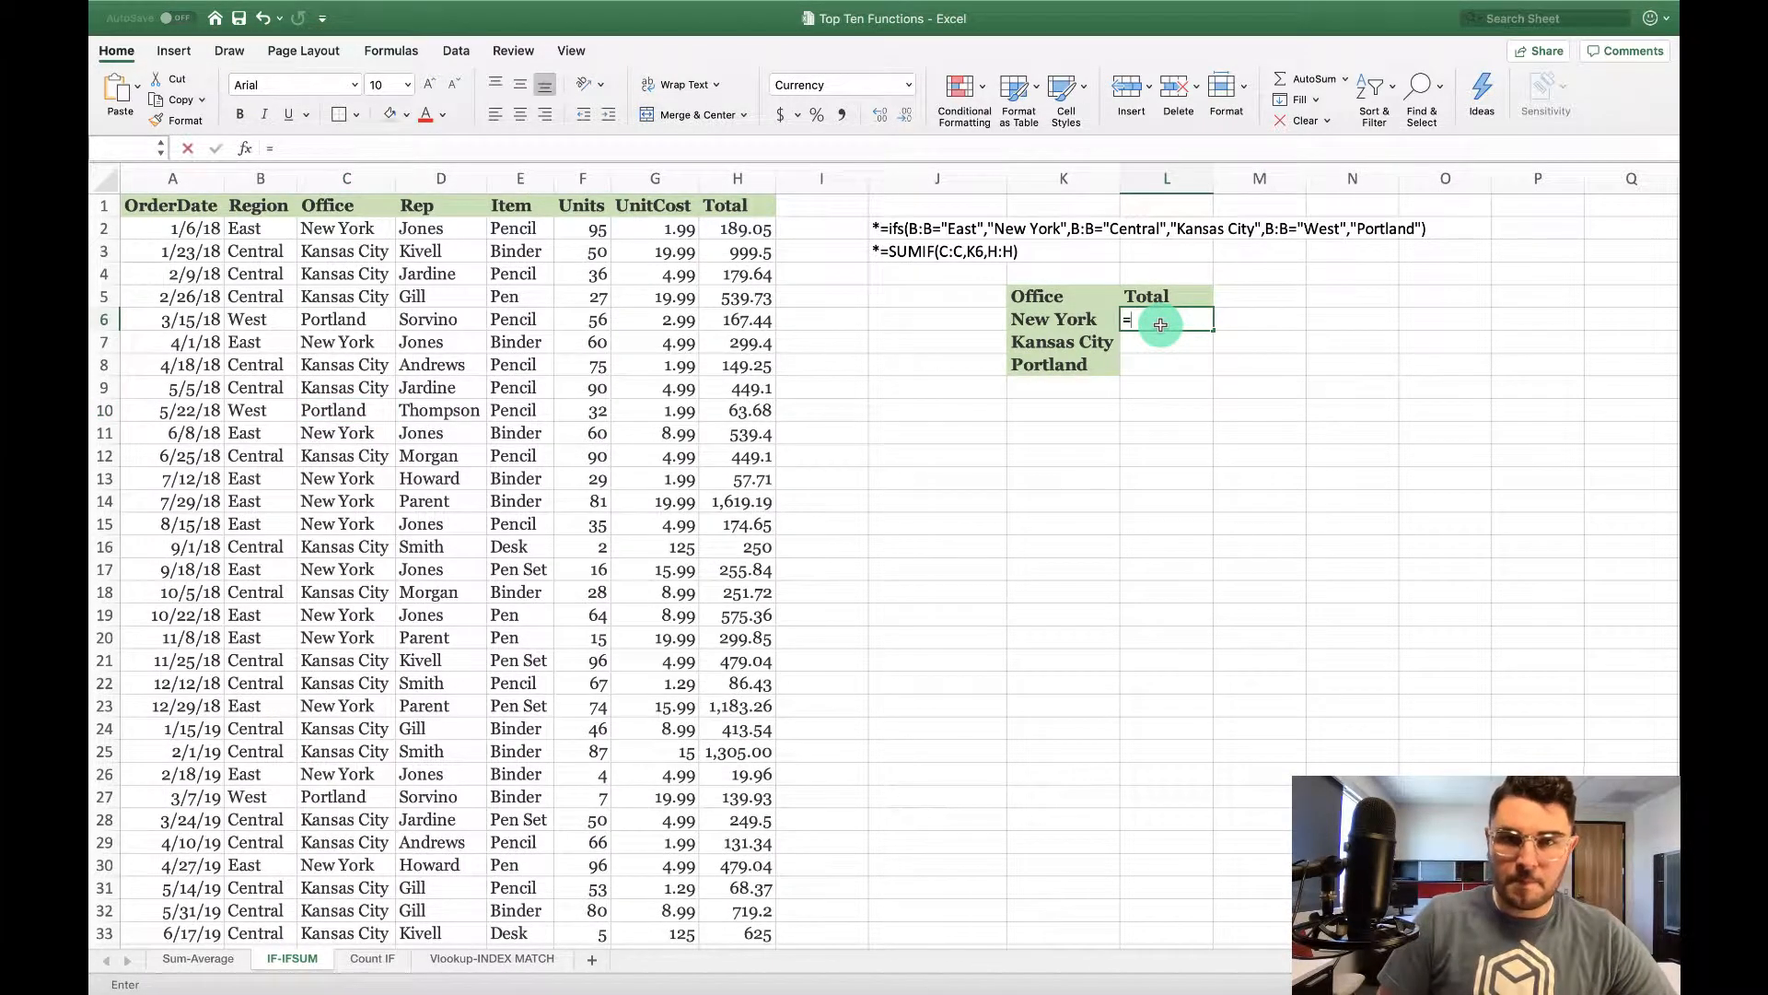
type("sumif")
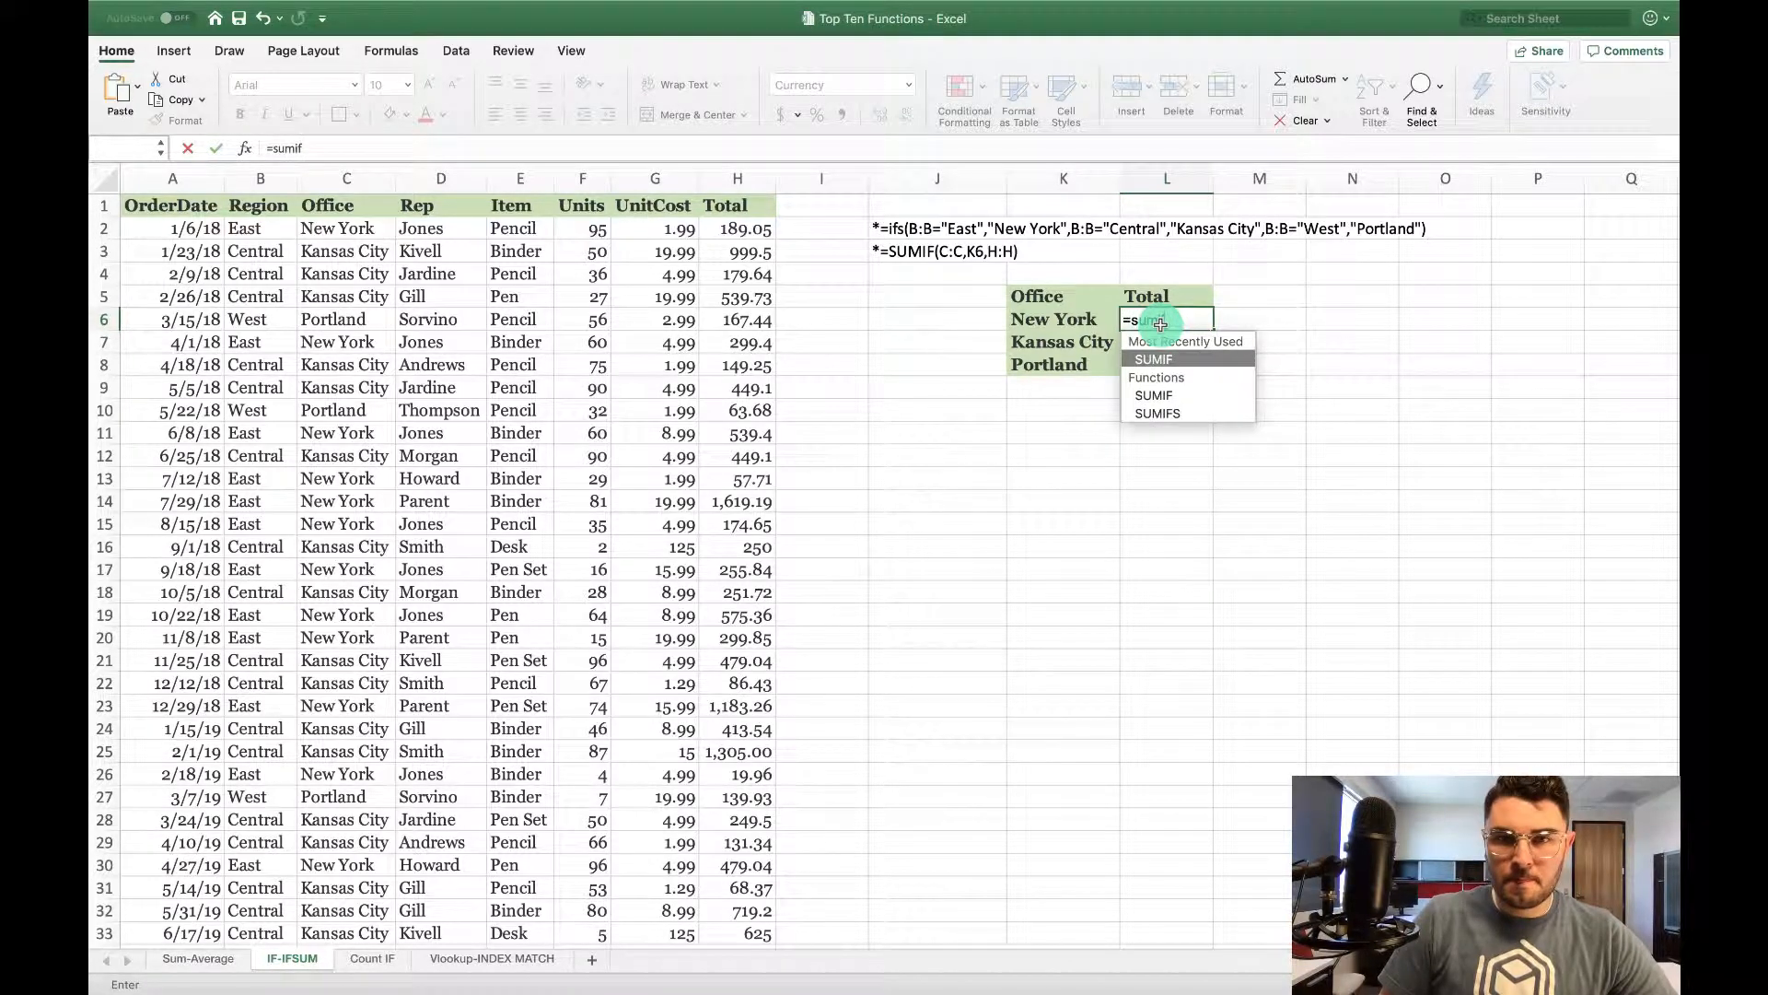
type("(")
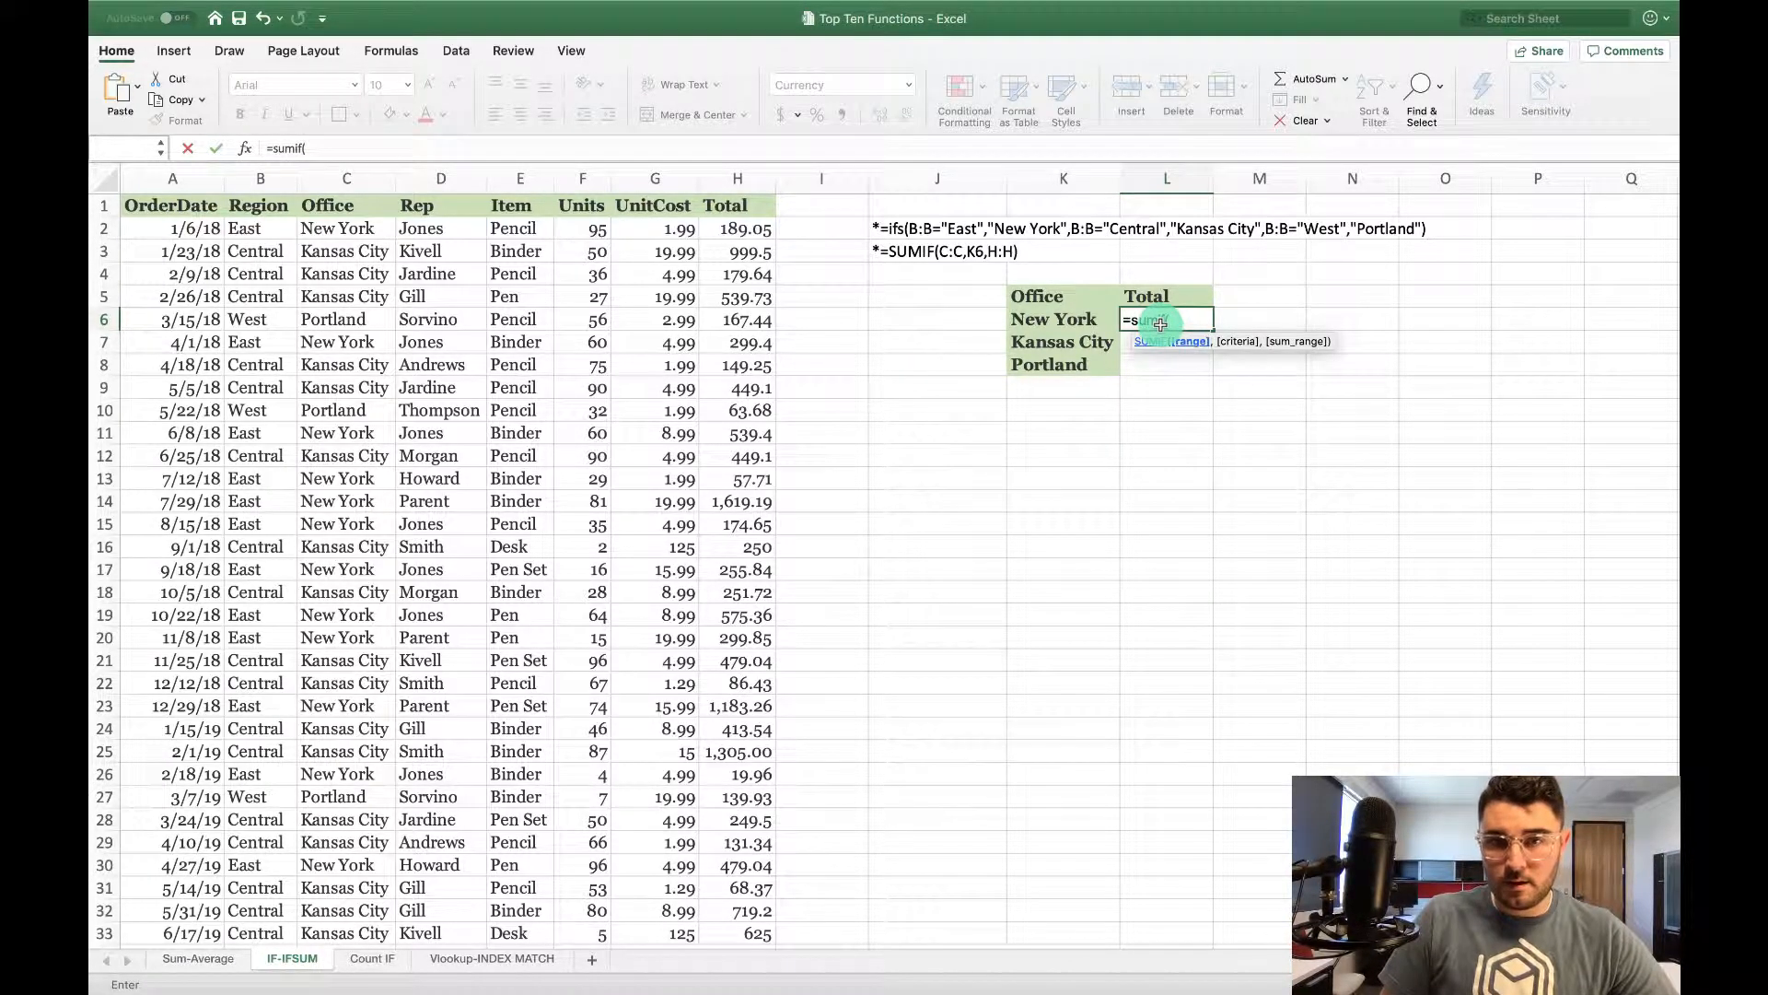
type("C:")
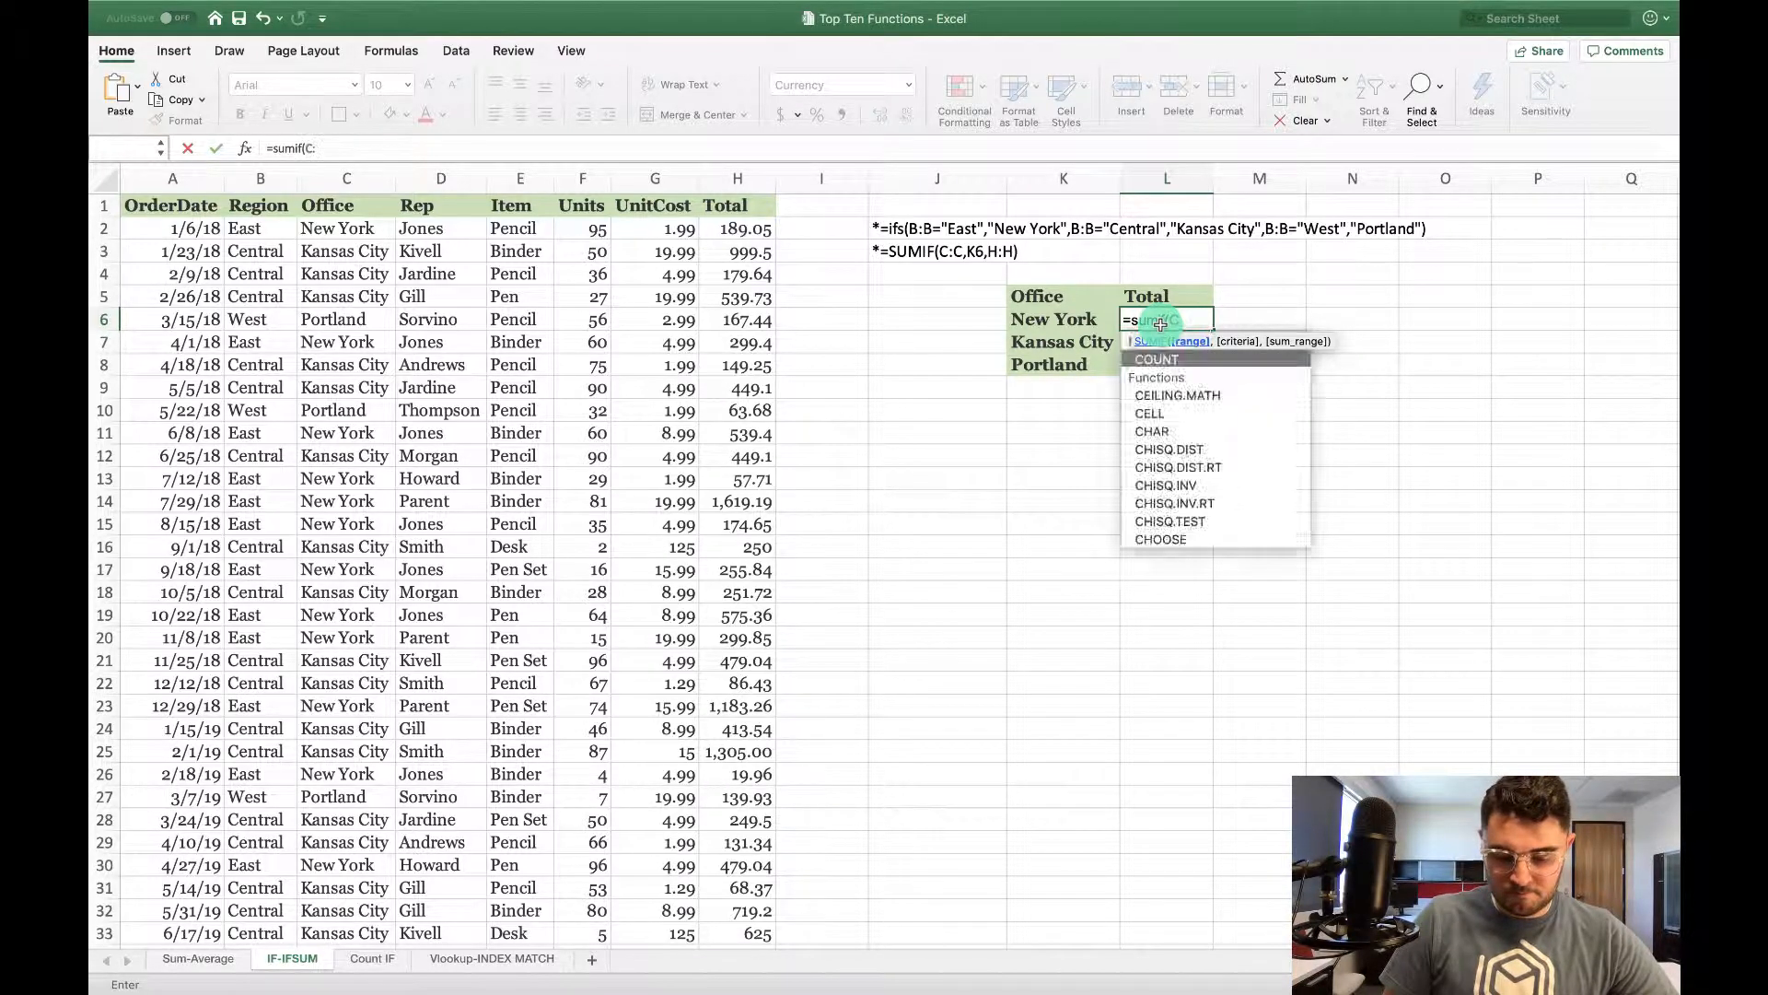
type("C,")
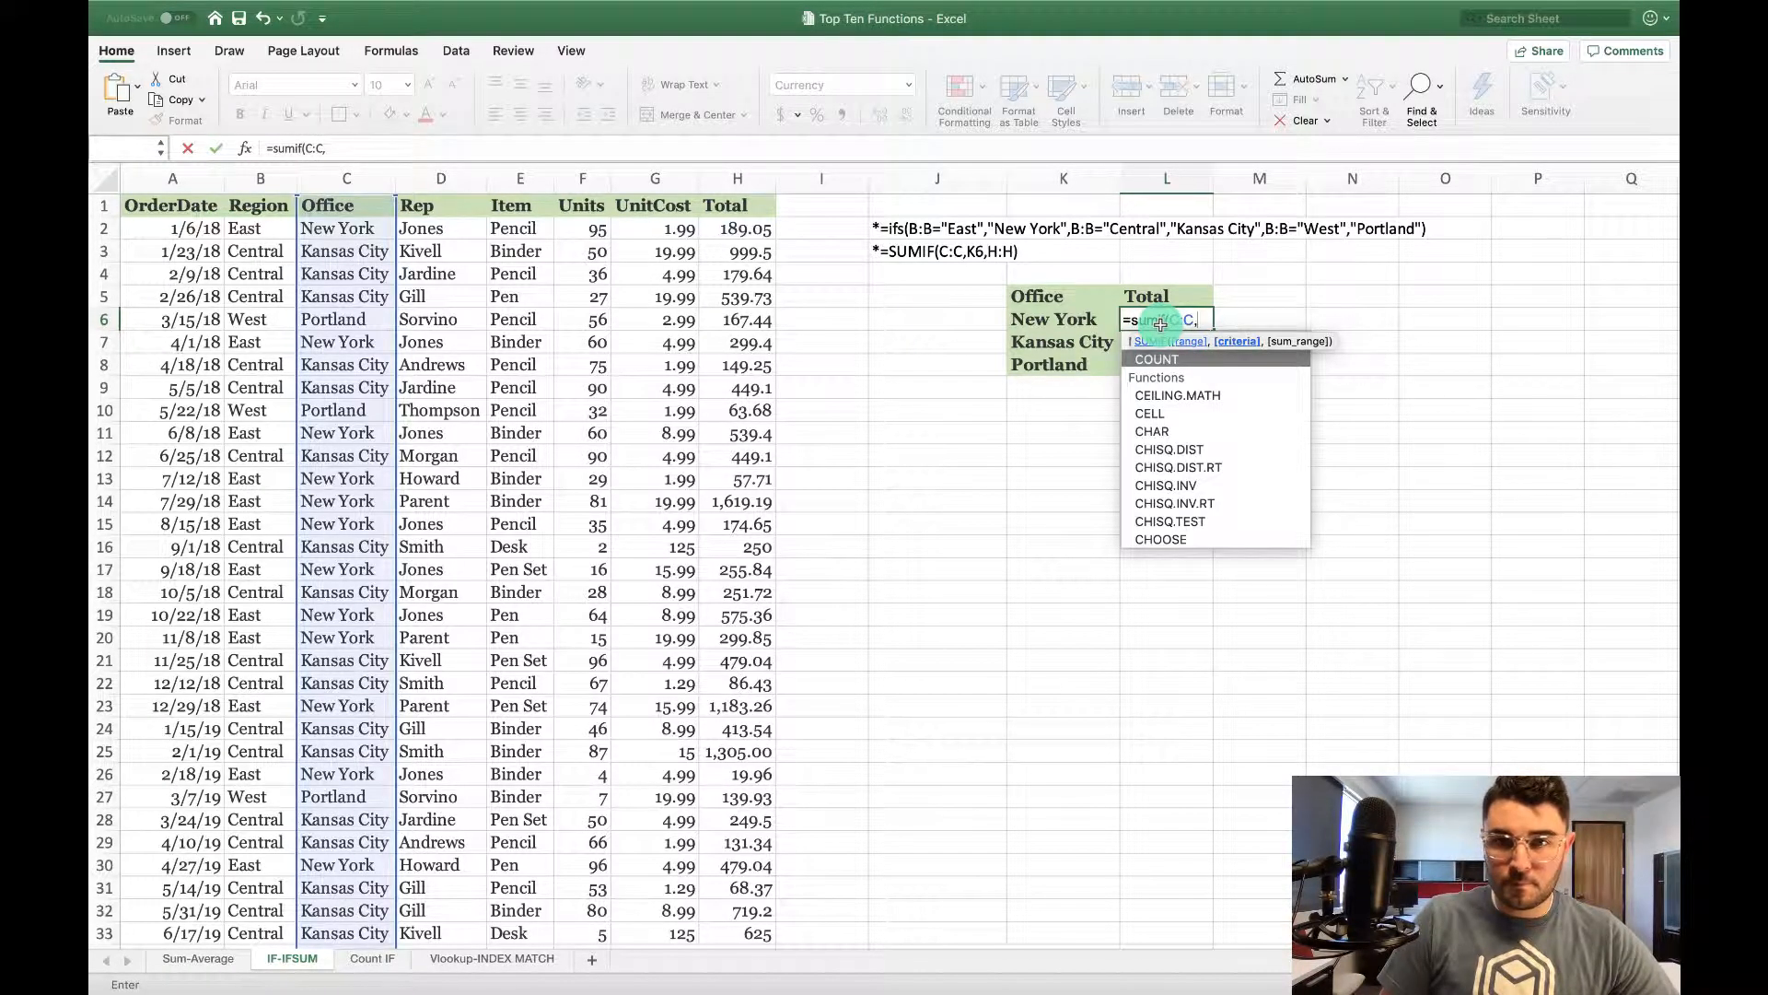
key("Left")
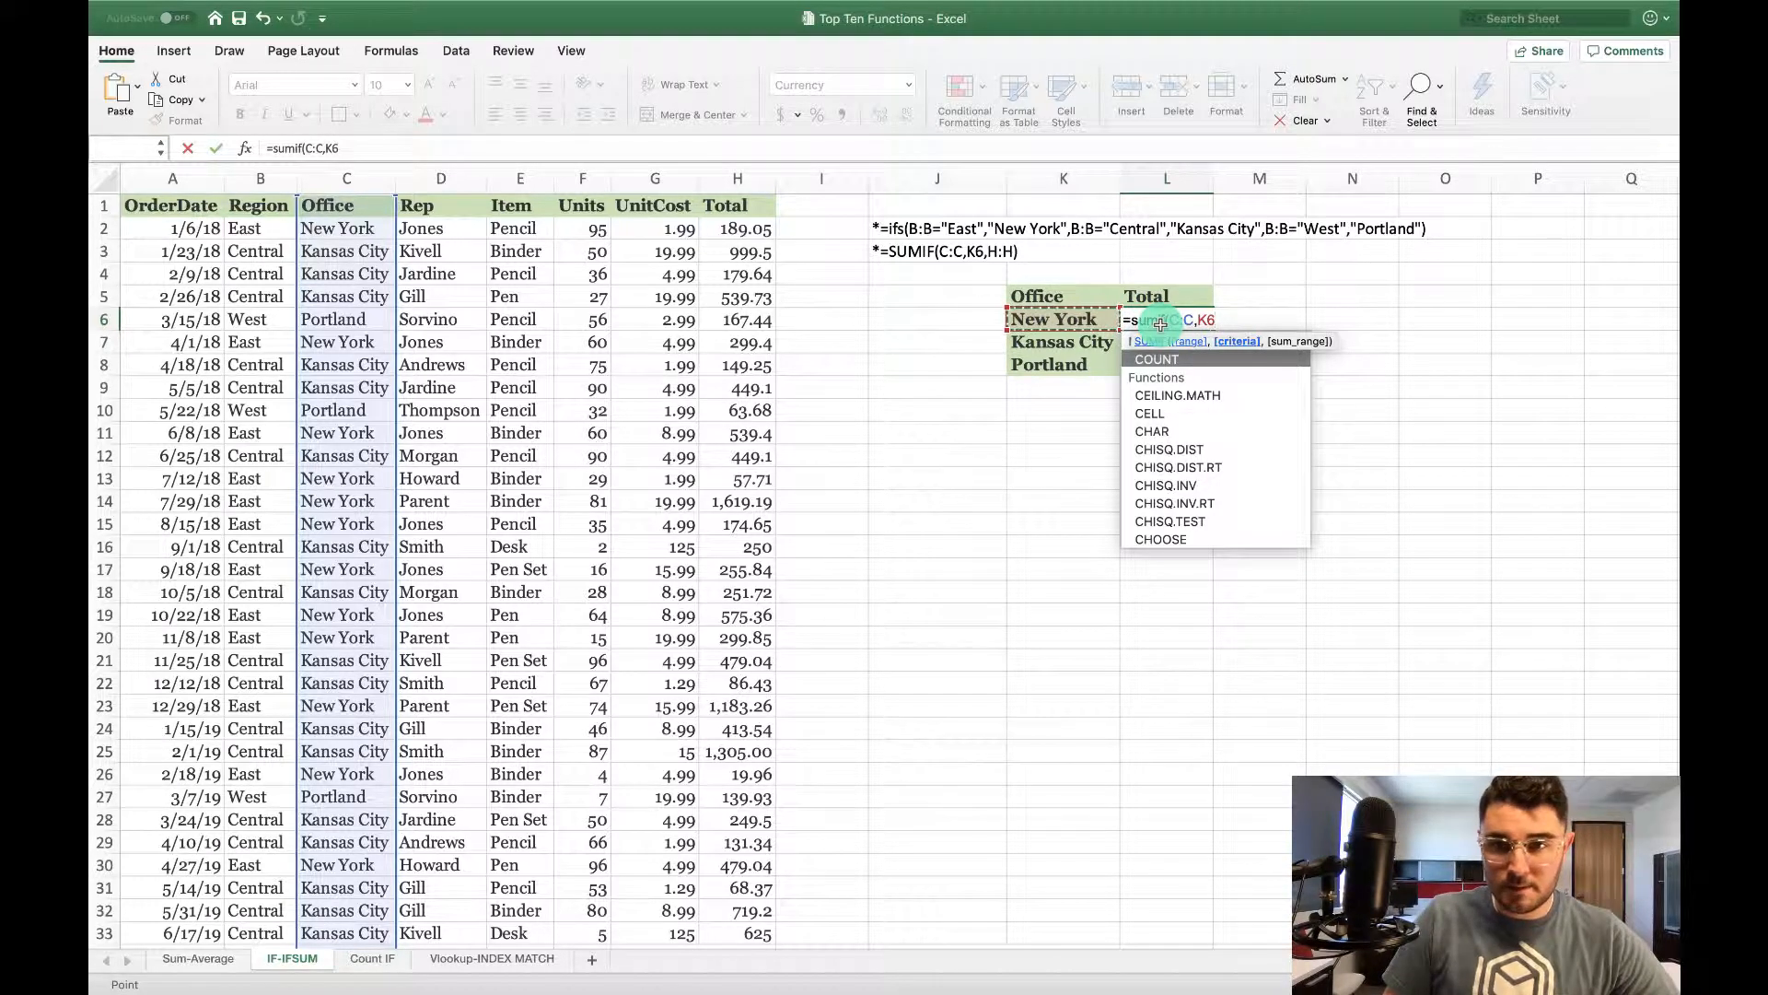
type(",")
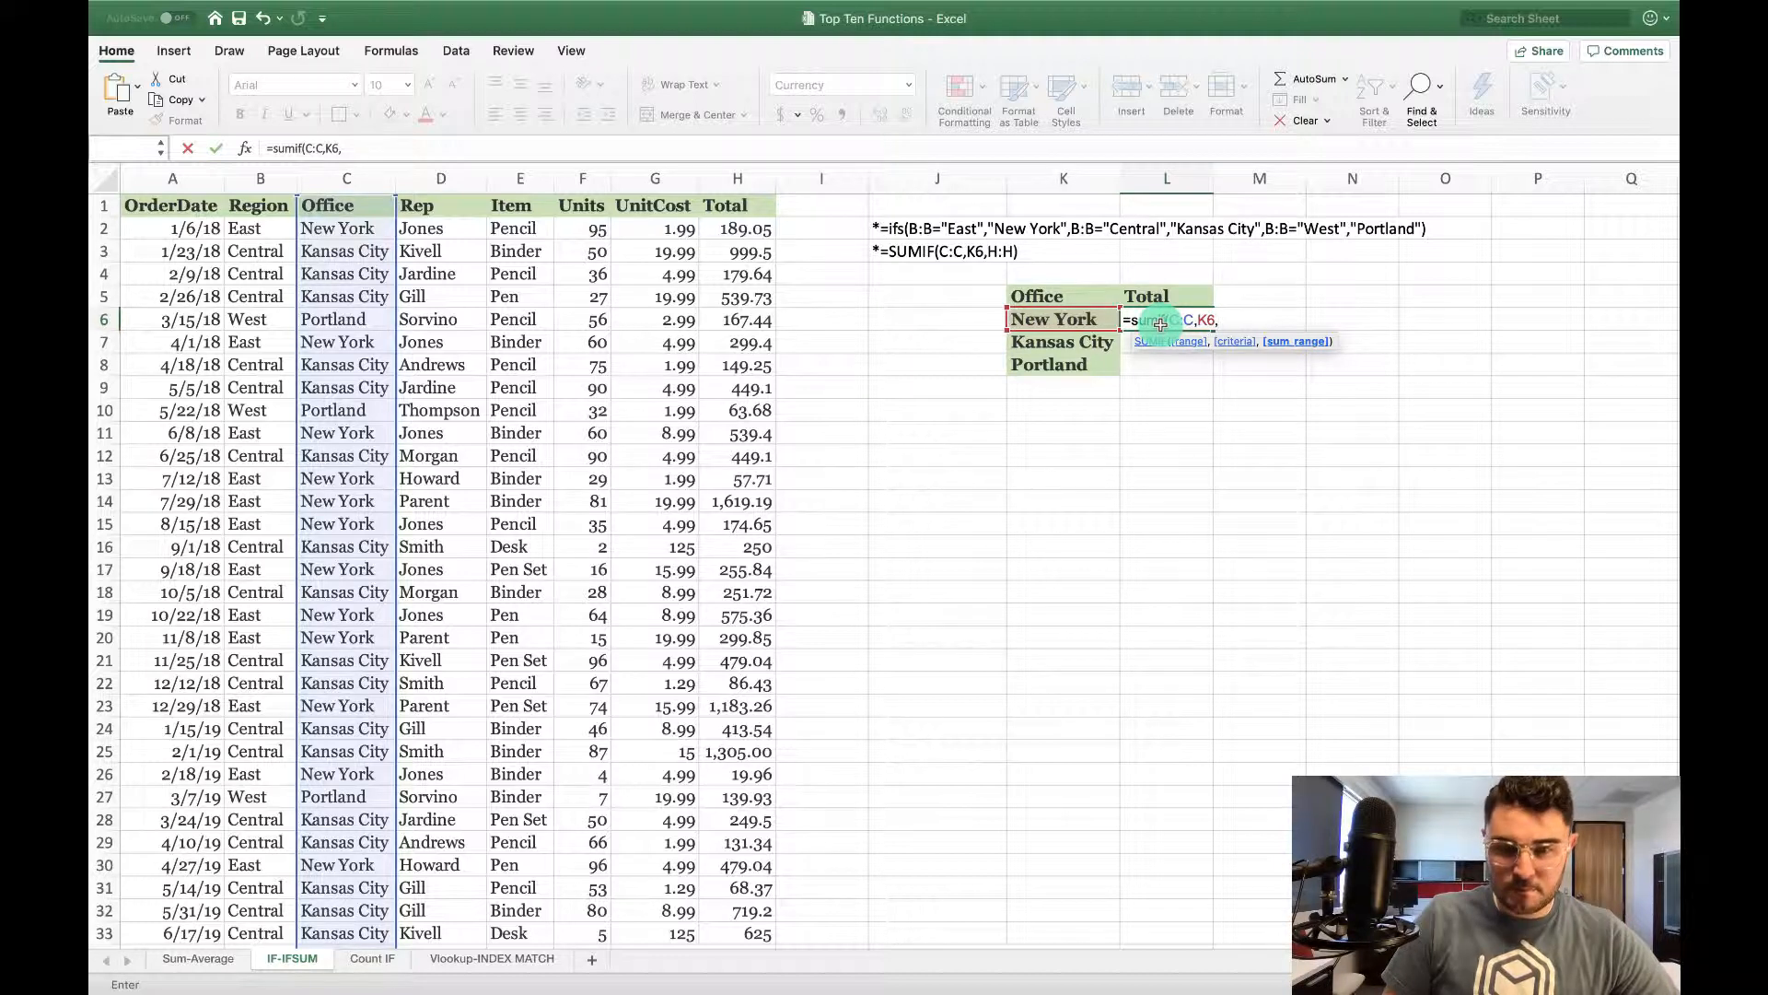
type("H:H")
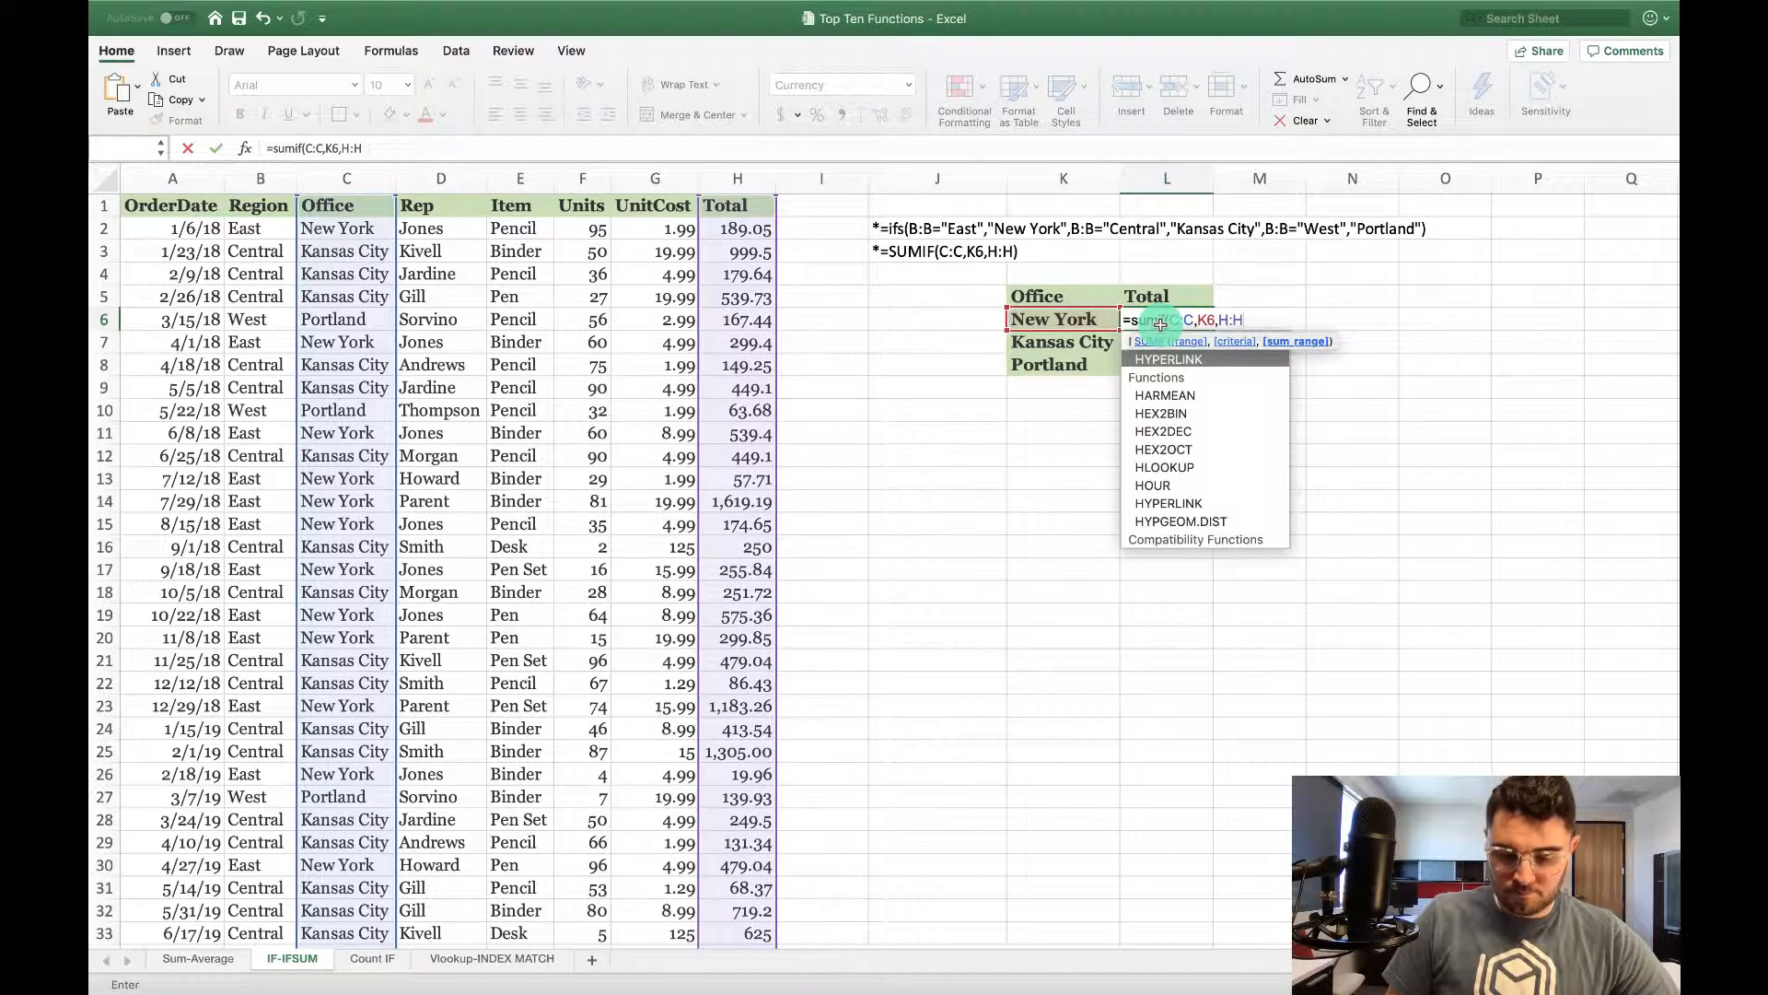
type(")")
key("Return")
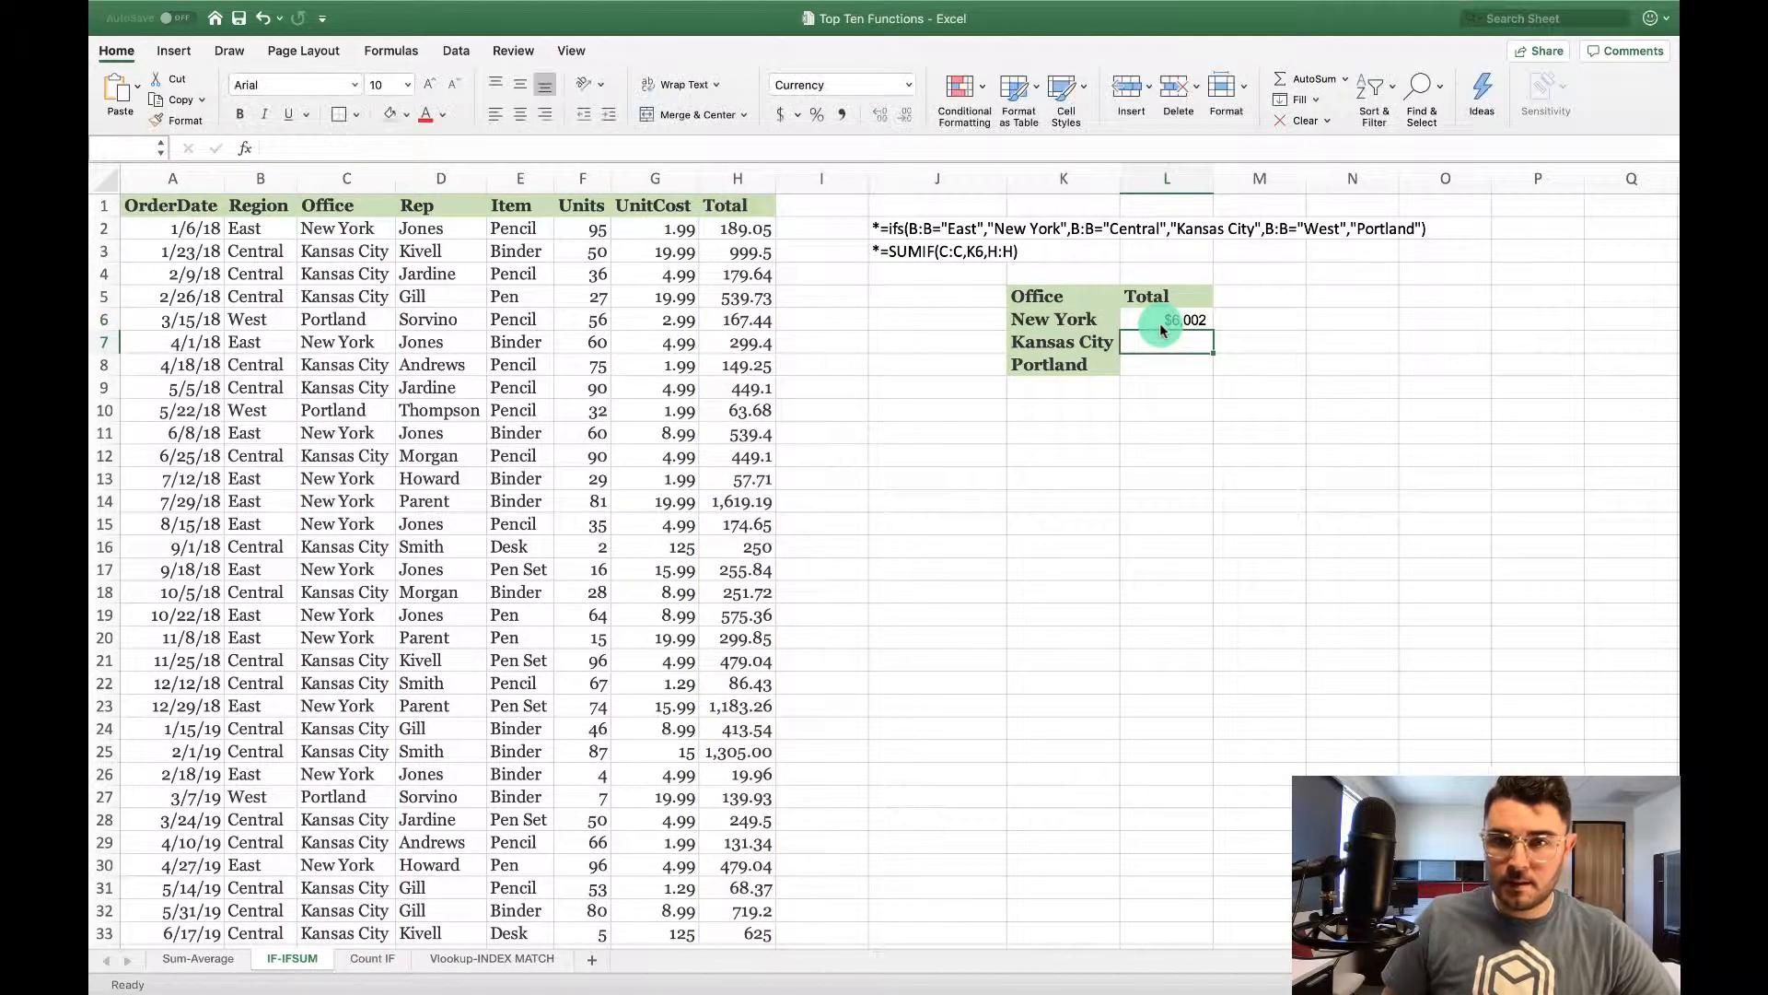
Fill the SUMIF formula from L6 down to L8 for the Kansas City and Portland offices
left_click(1196, 328)
left_click_drag(1213, 330, 1207, 368)
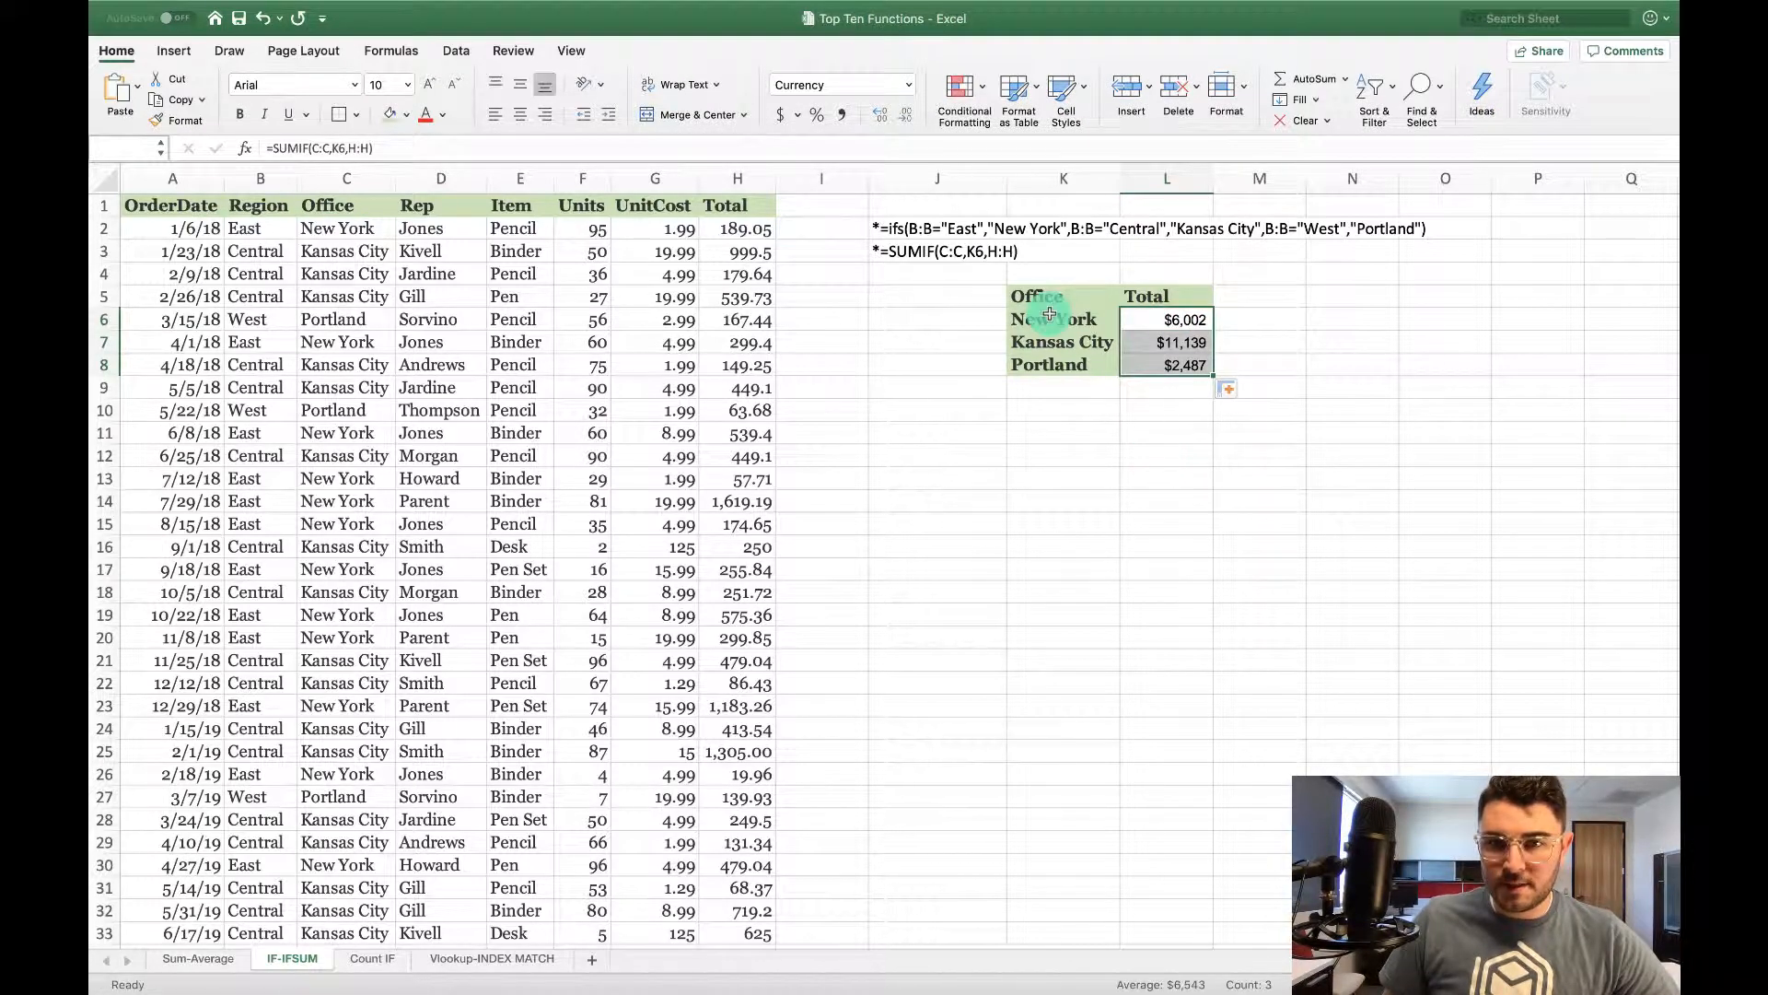
left_click(1020, 296)
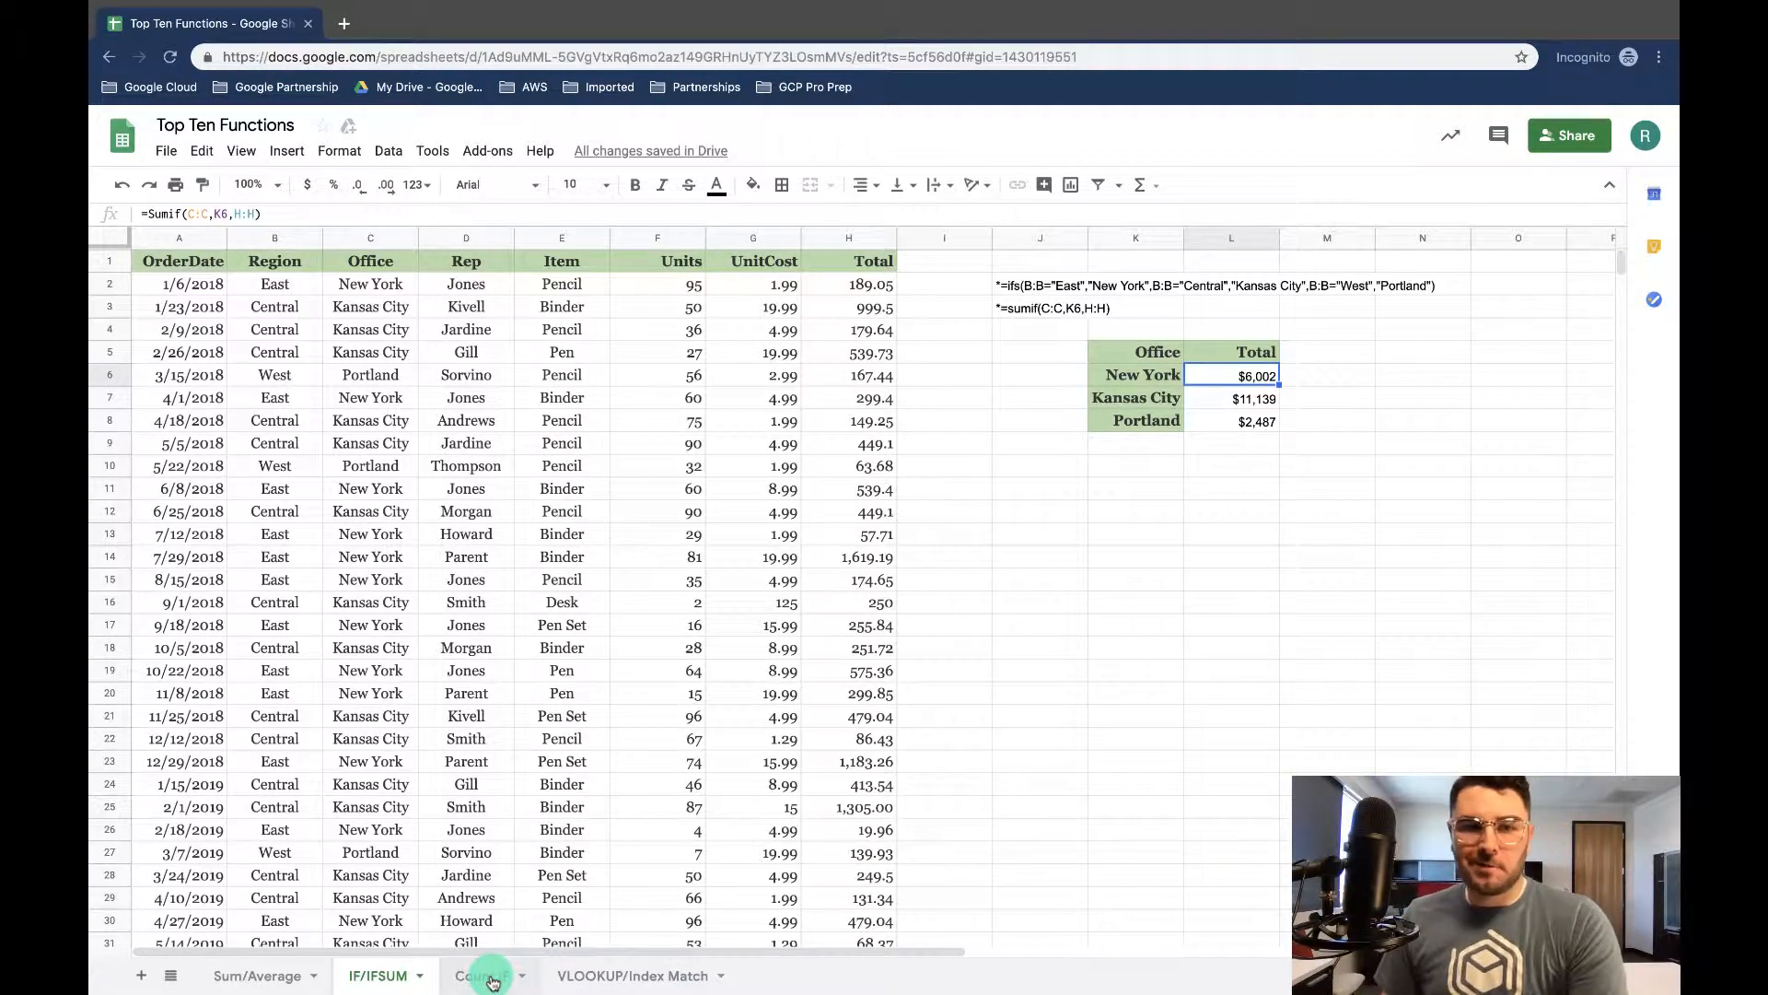
On the Count IF sheet, enter =countif(C:C,I5) in J5 to count the first rep's entries
left_click(493, 979)
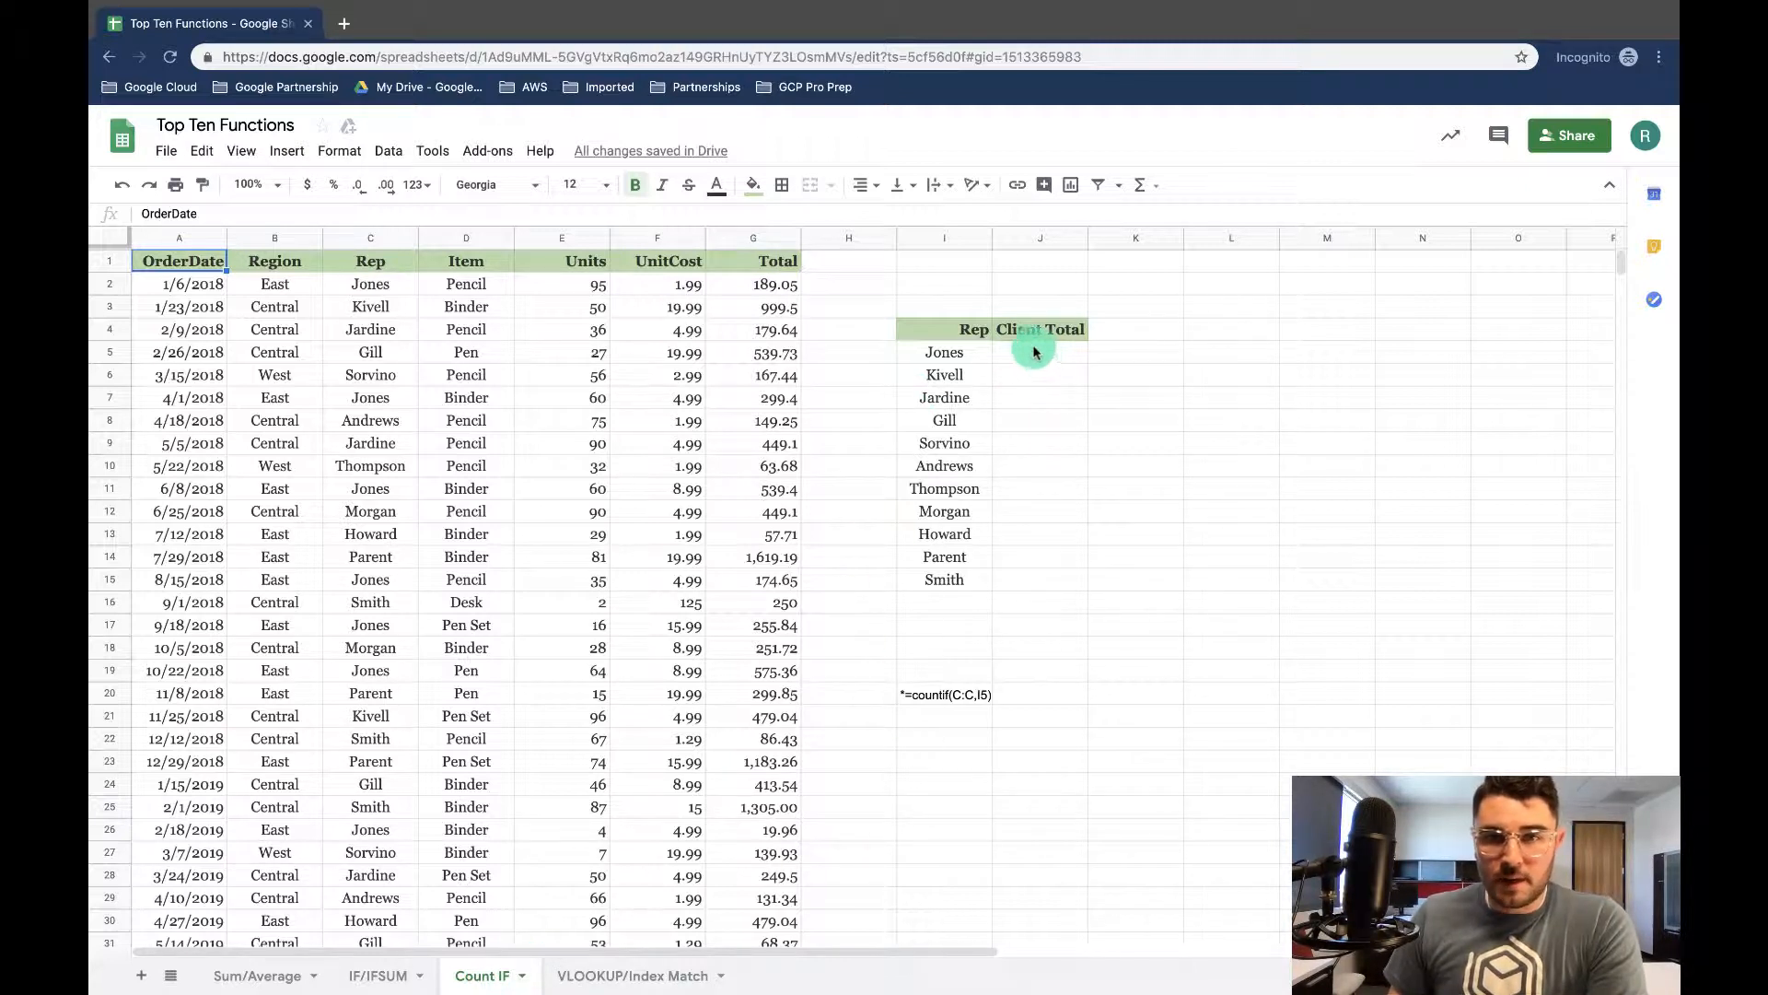
left_click_drag(953, 354, 956, 590)
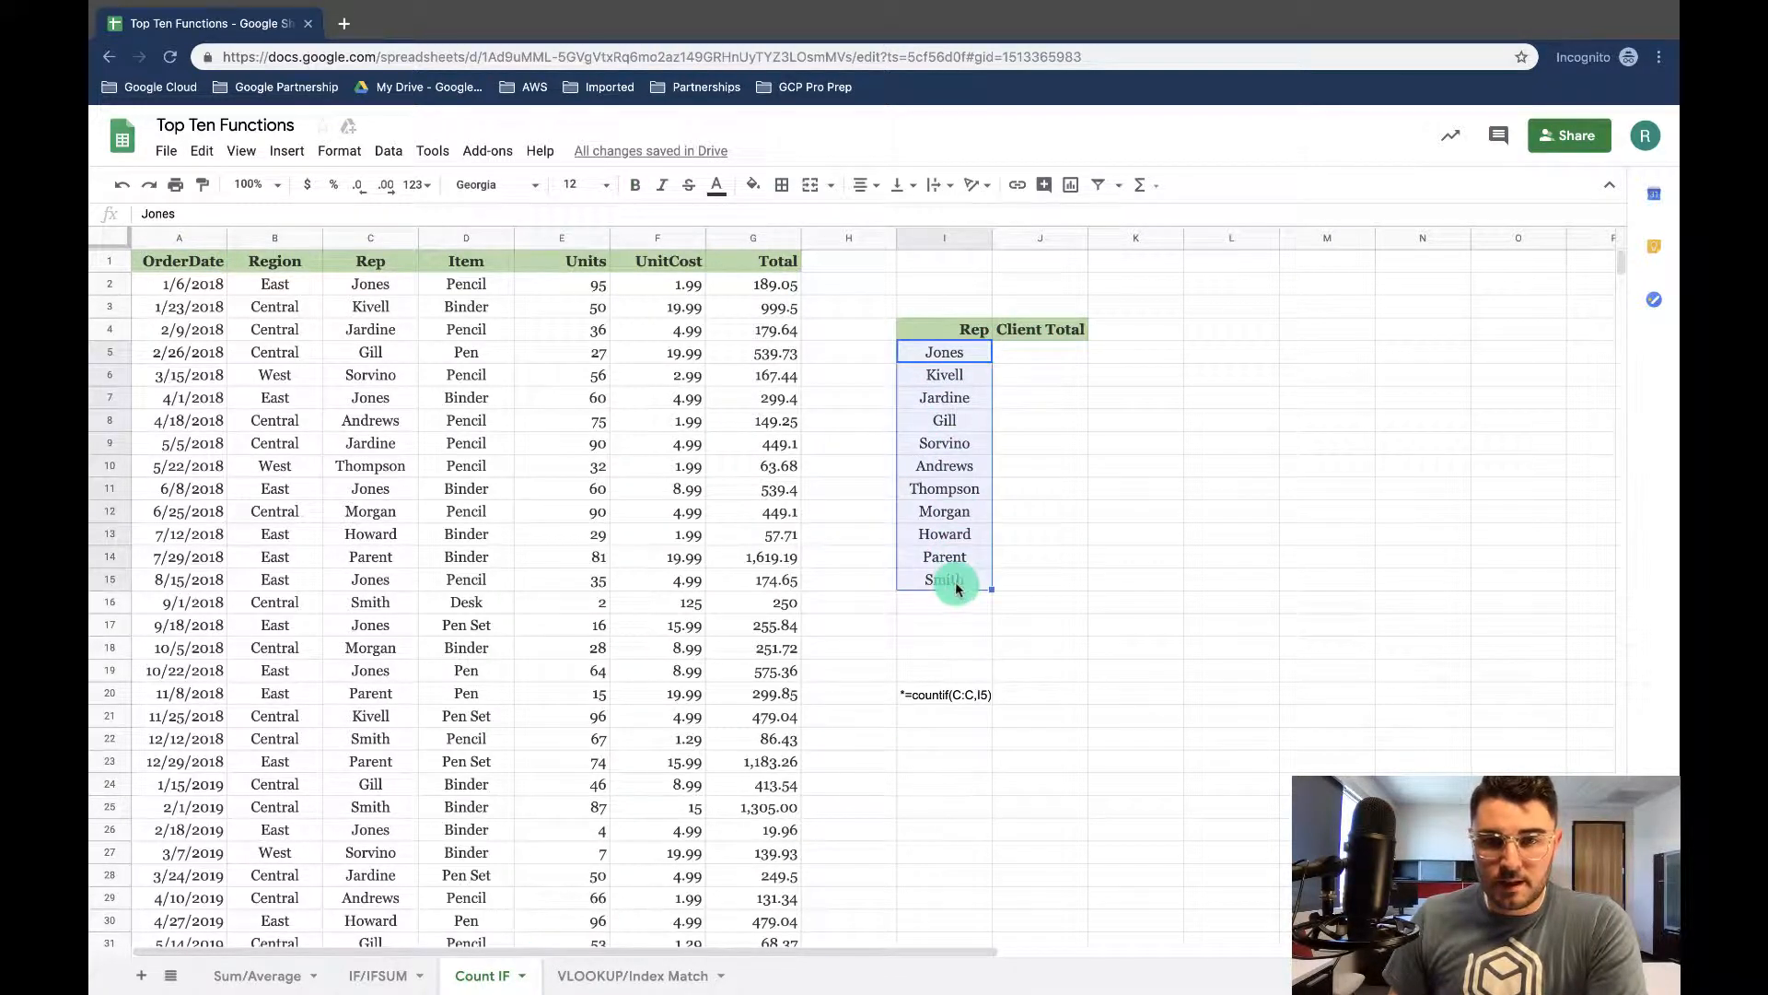
left_click(1033, 353)
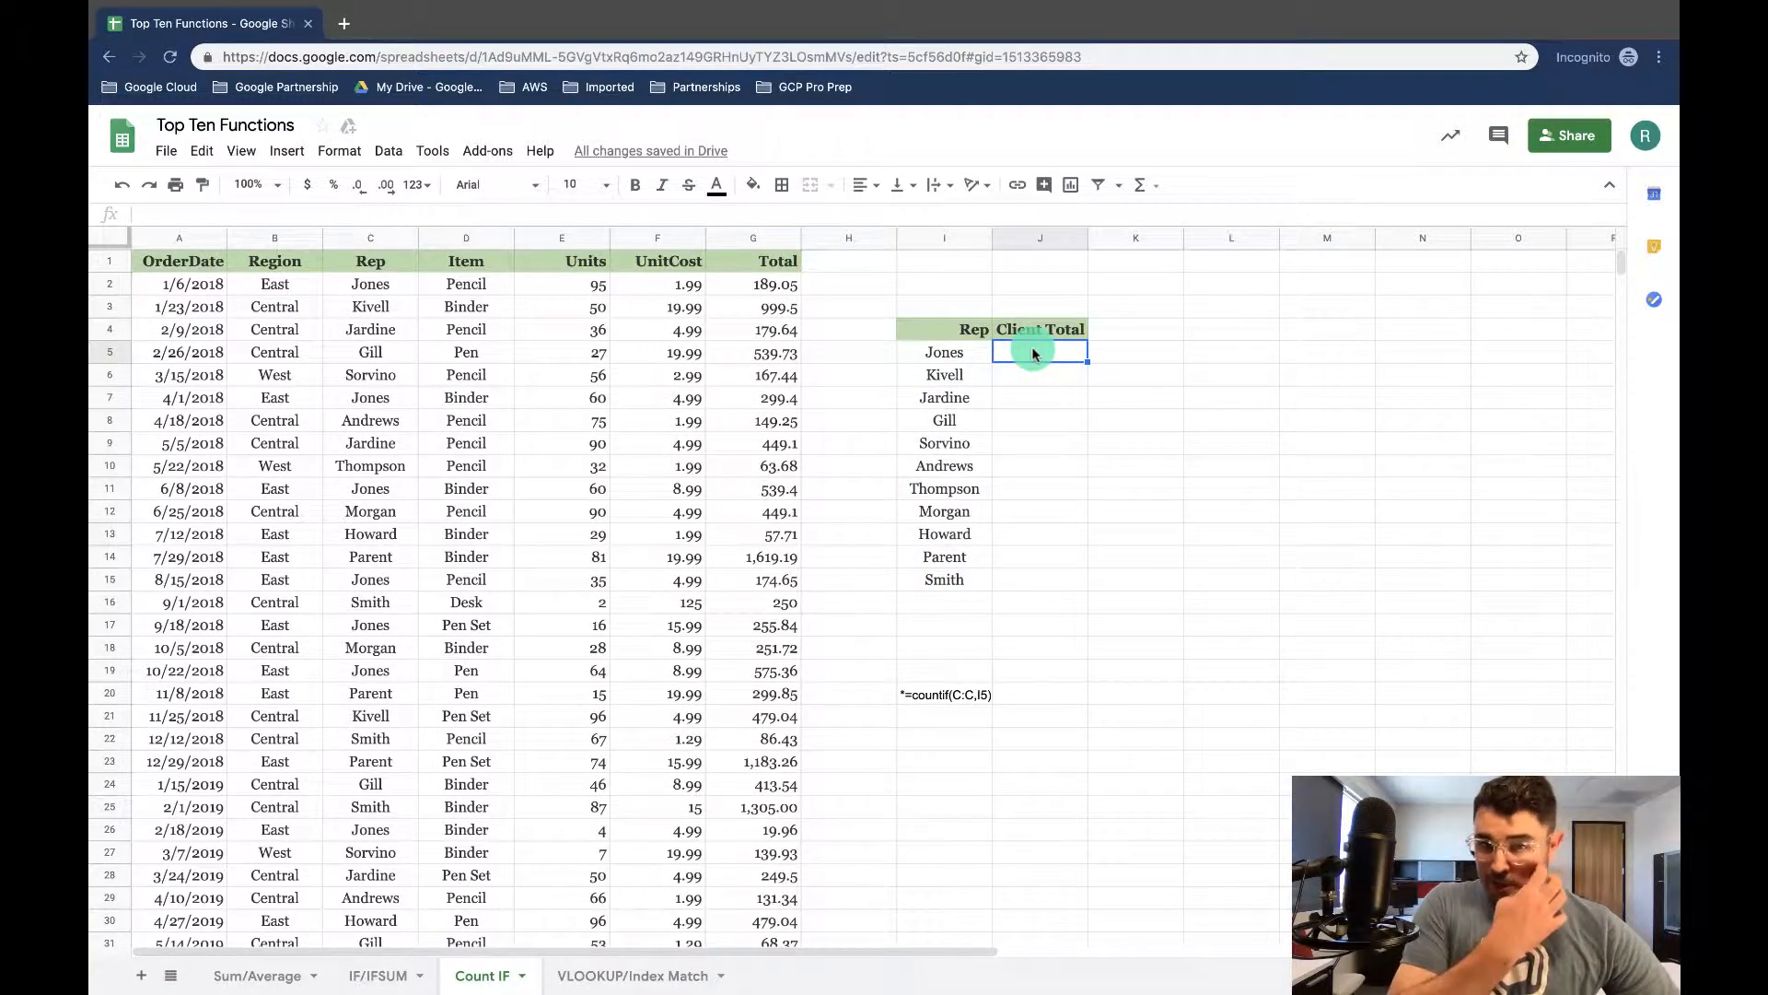
type("=")
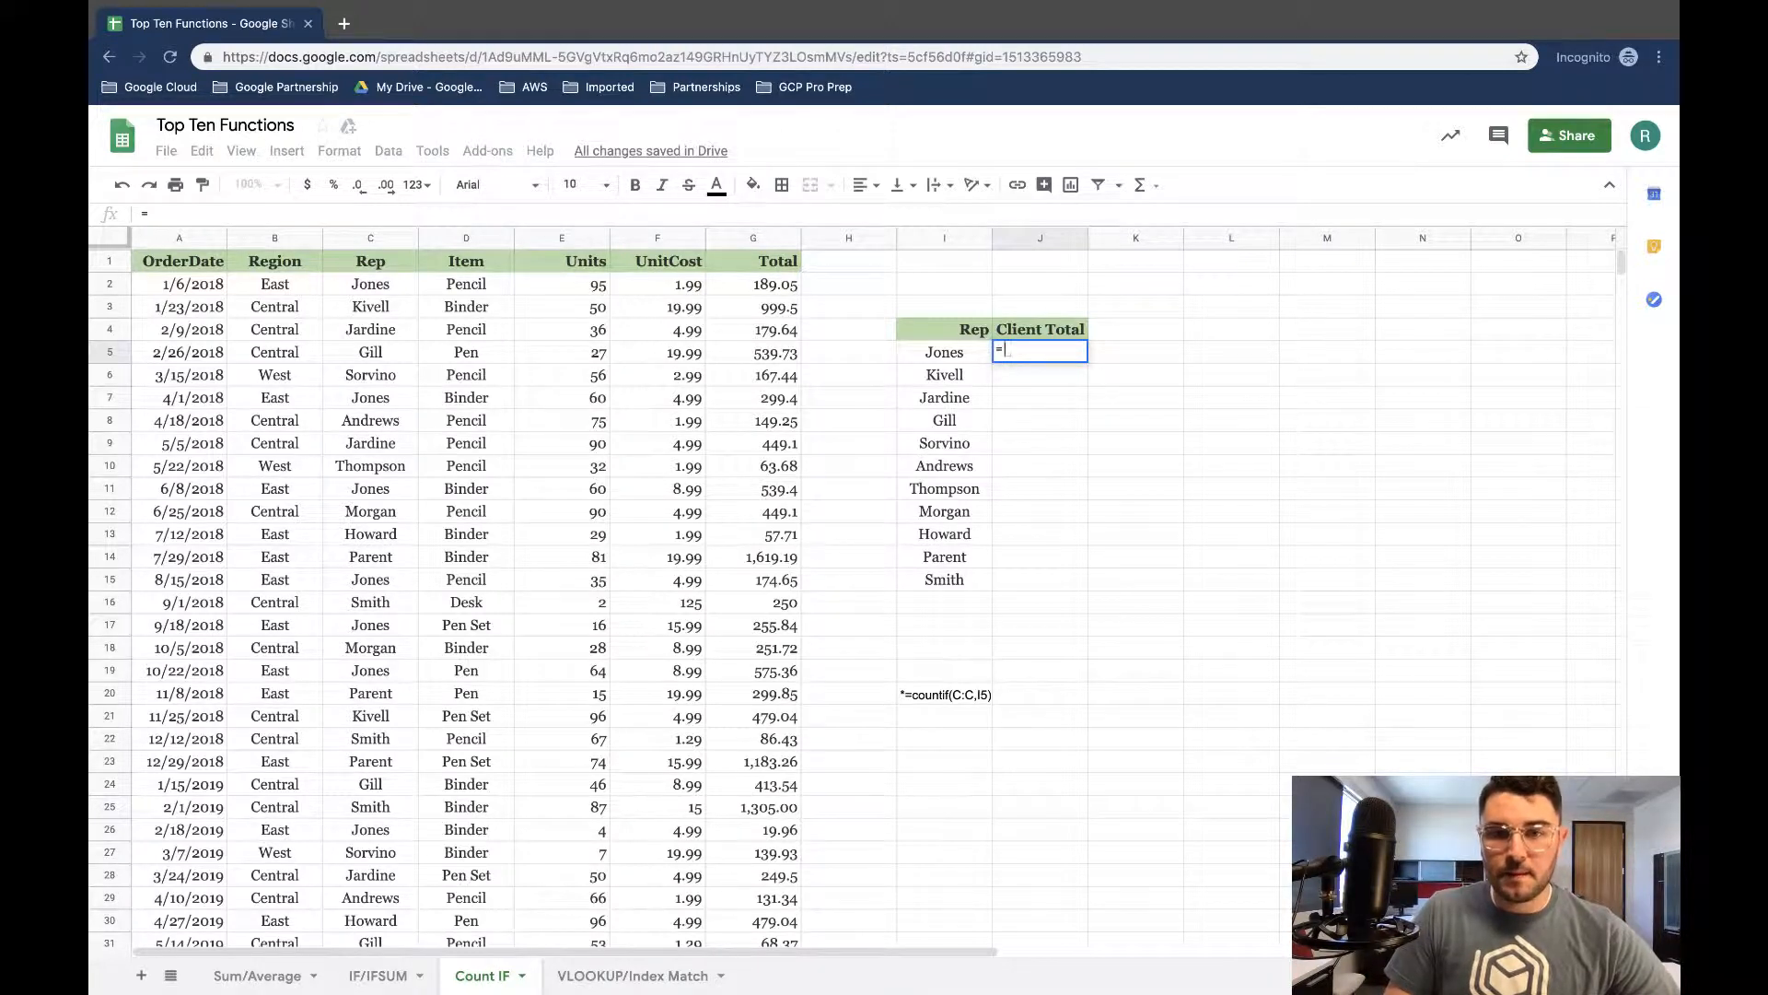
type("coun")
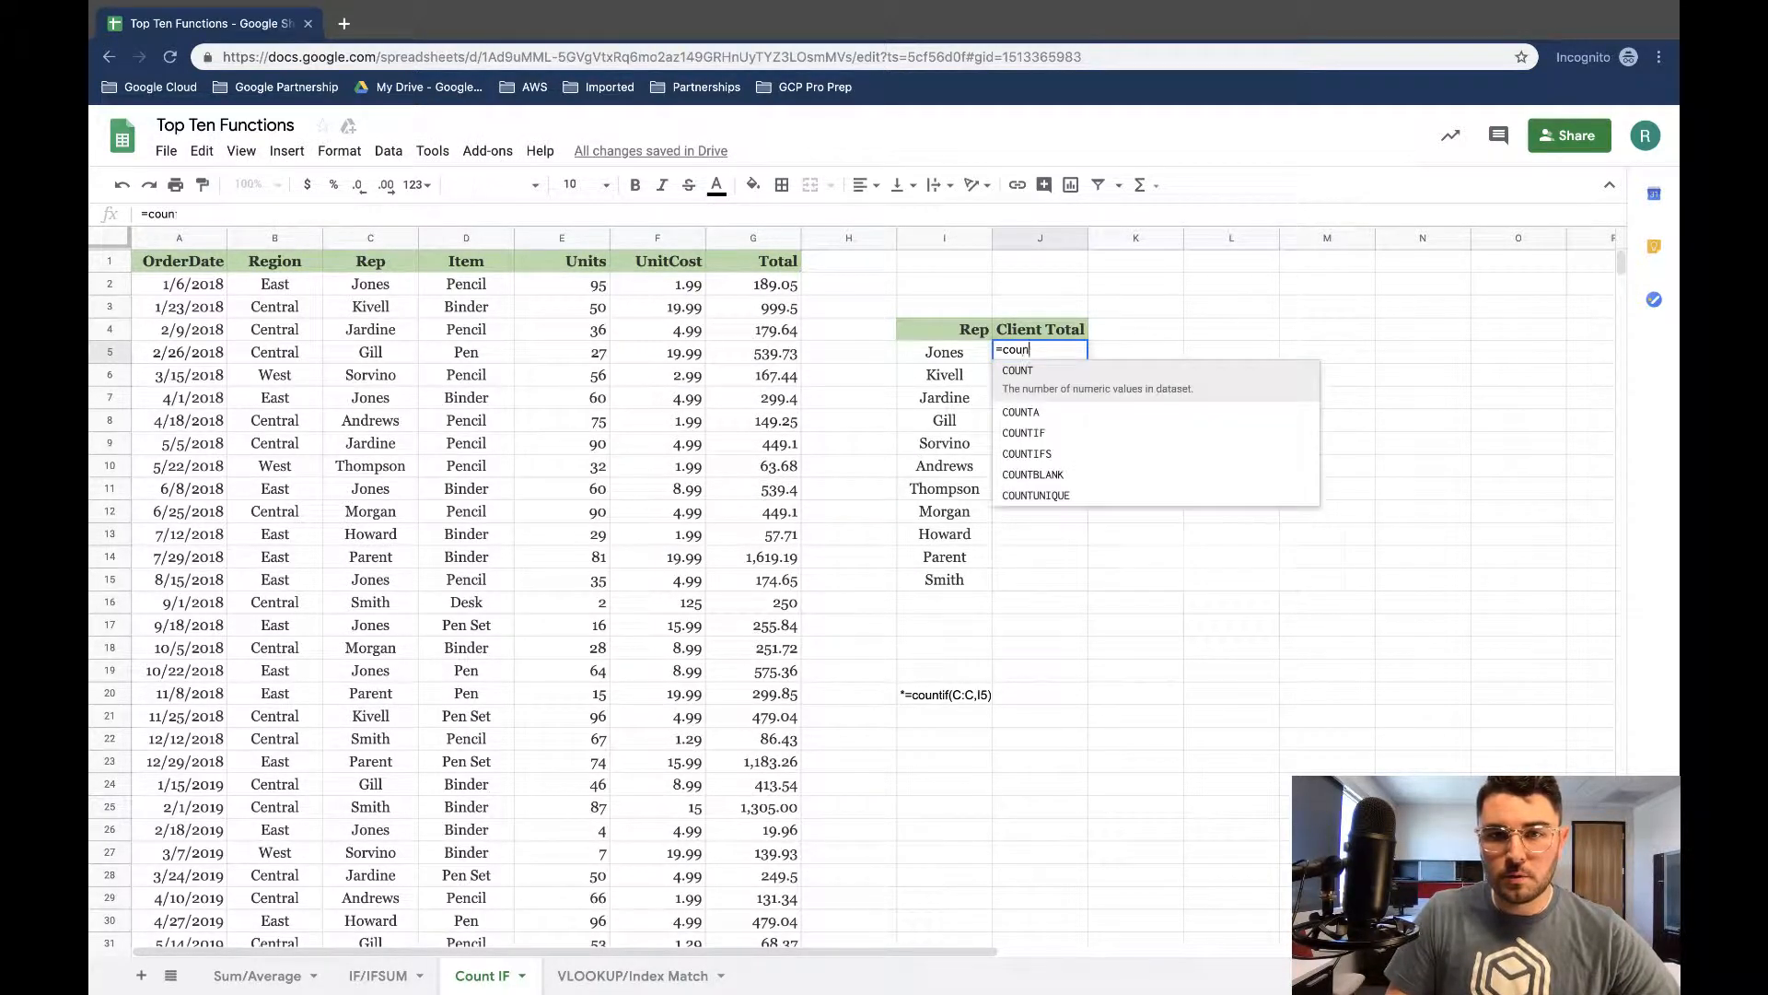
type("tif(")
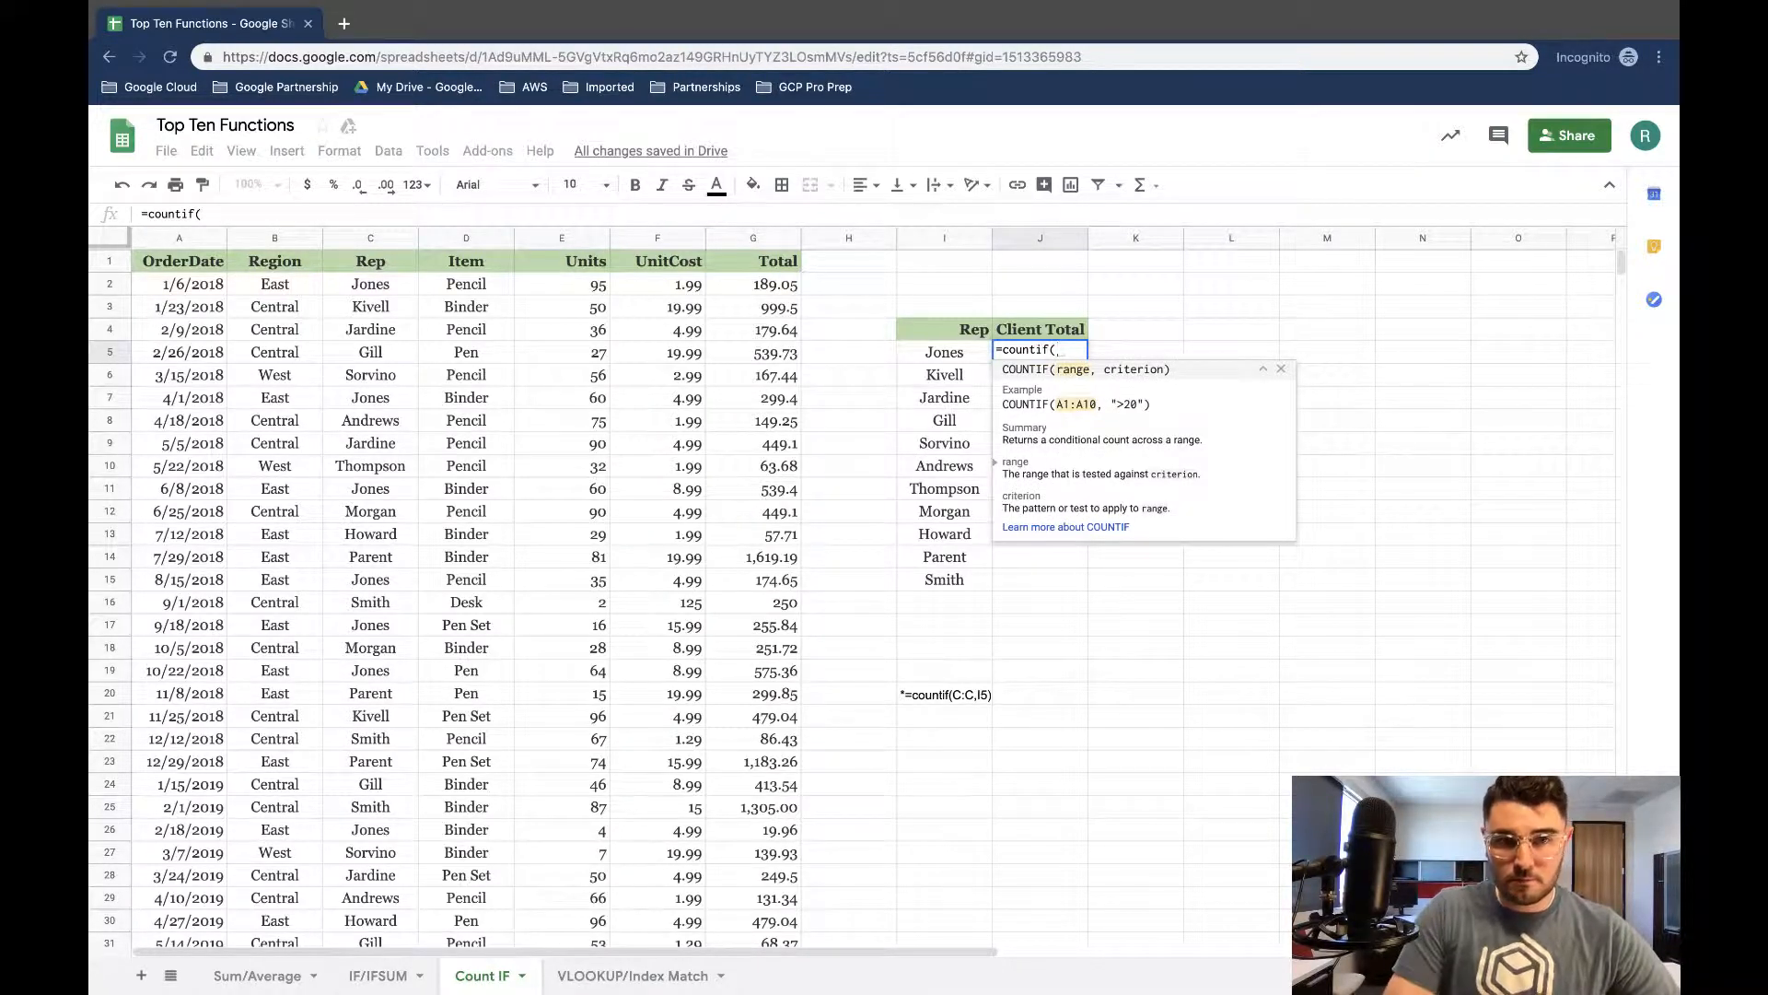
type("C:C")
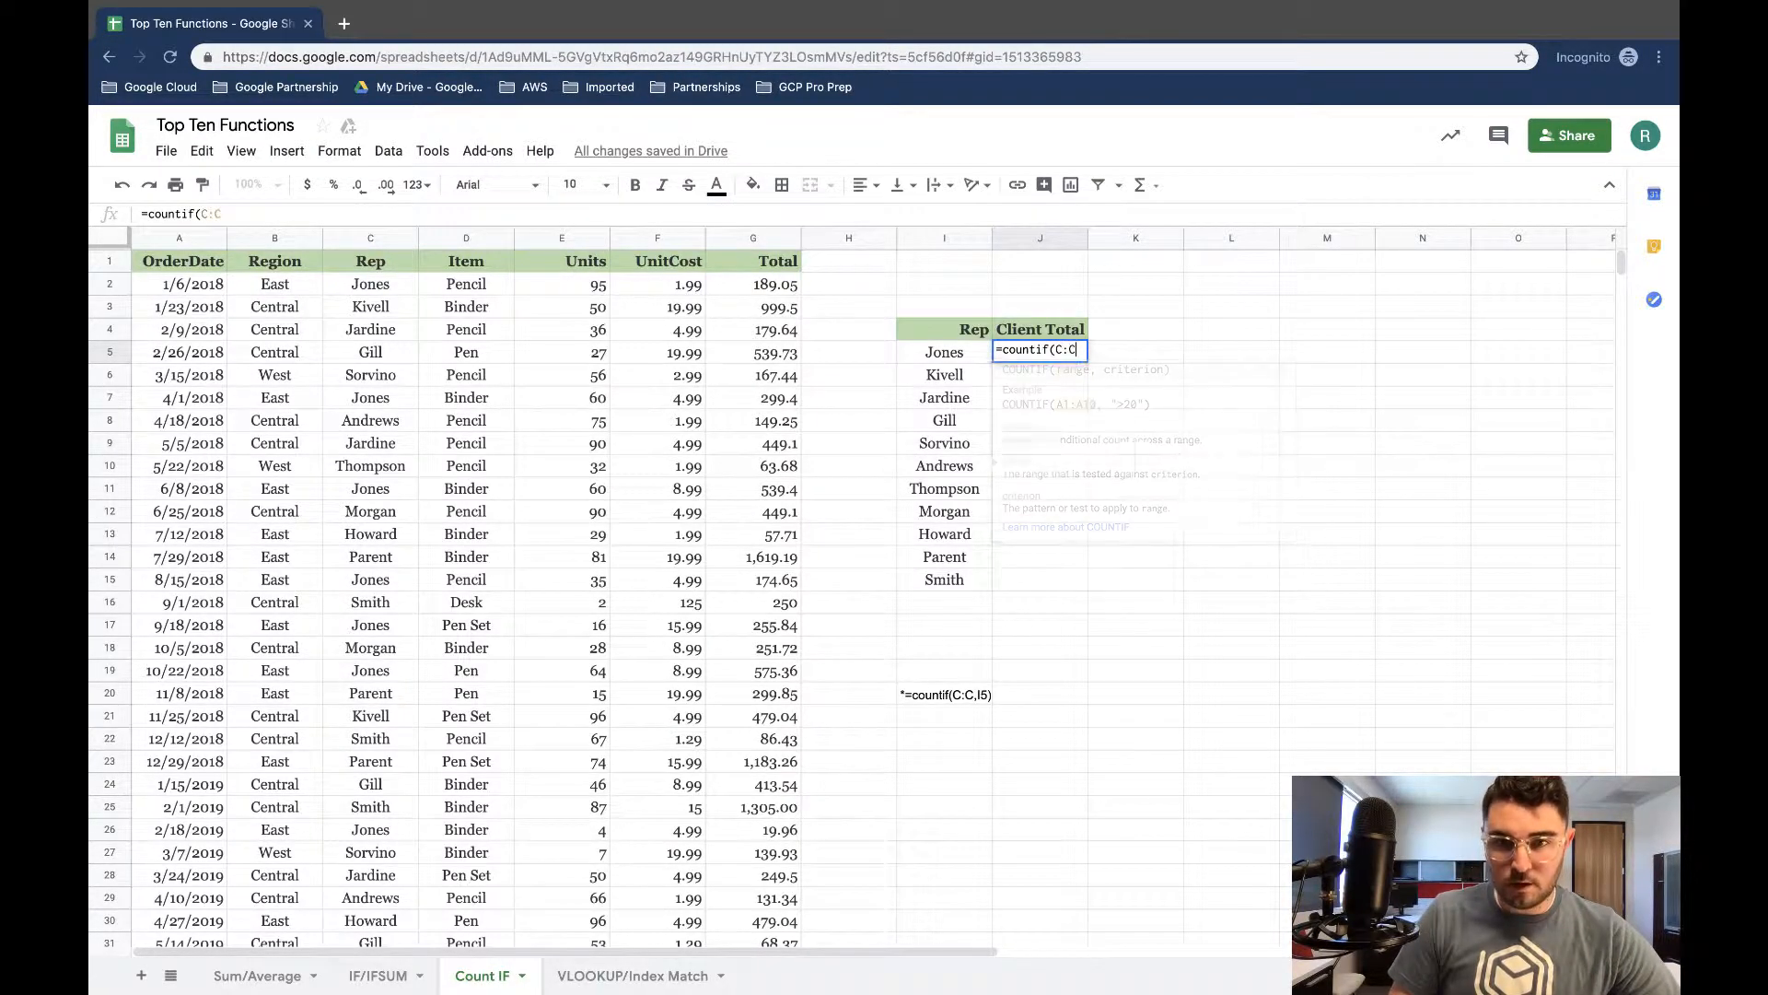
type(",")
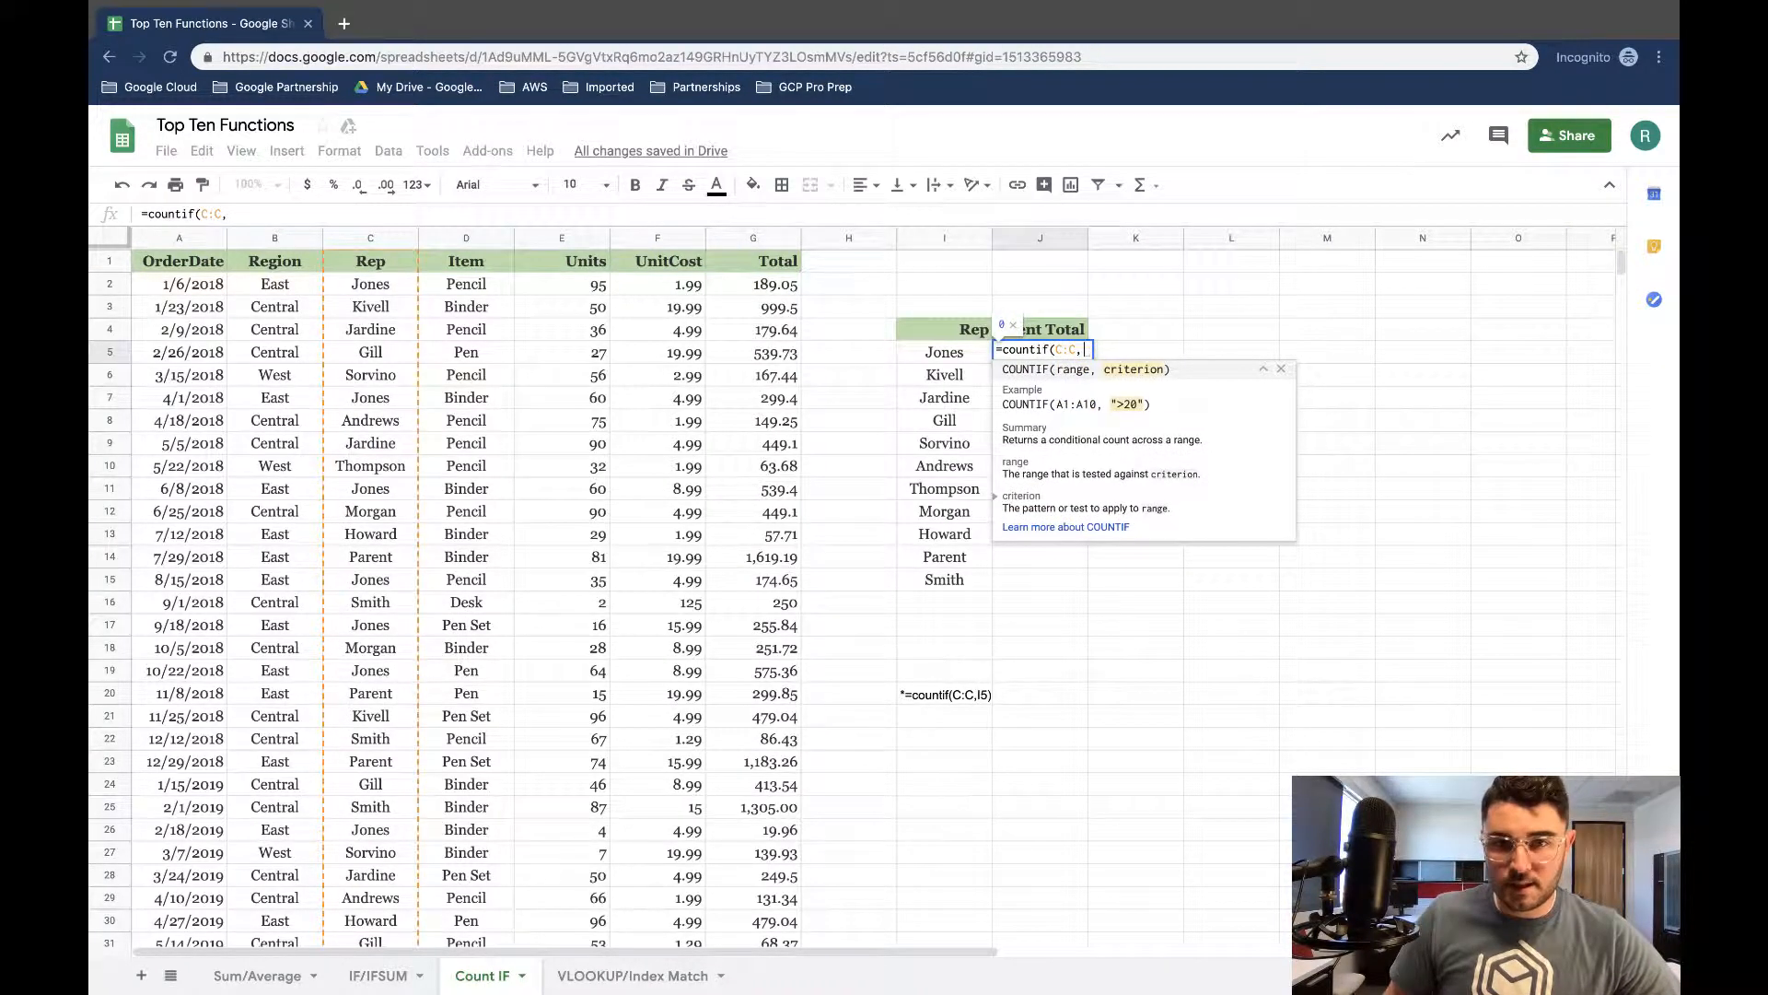
key("Left")
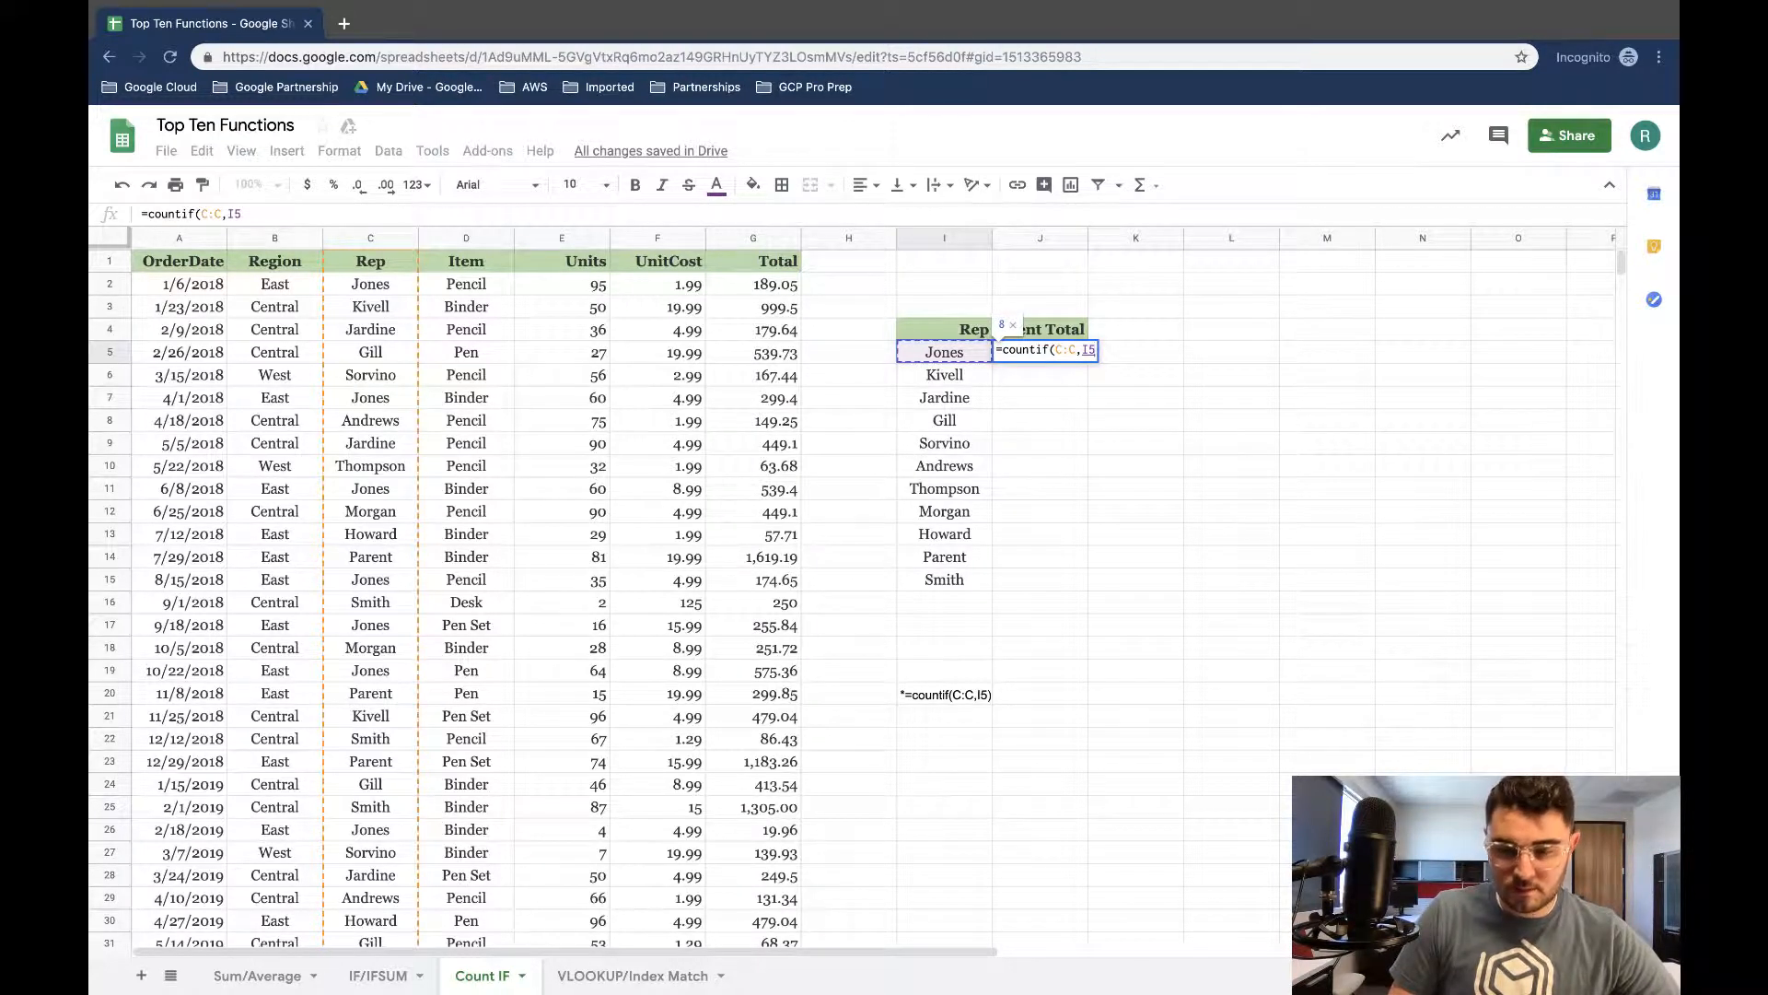
type(")")
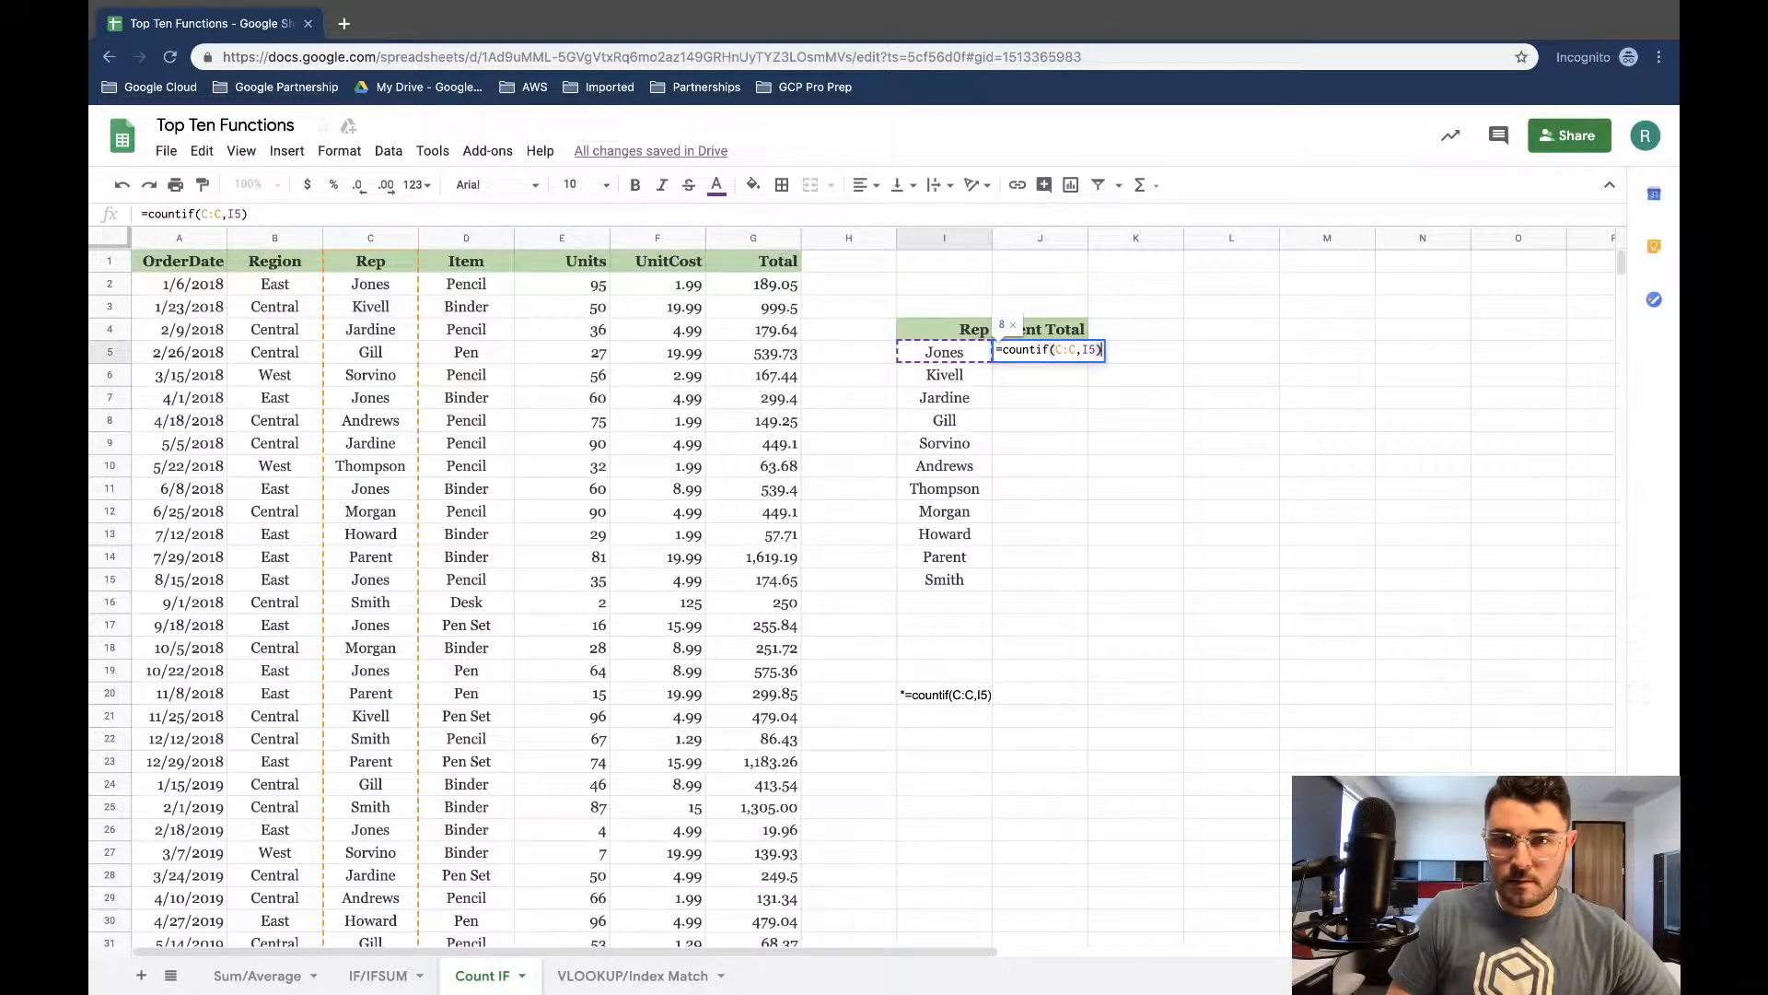
key("Return")
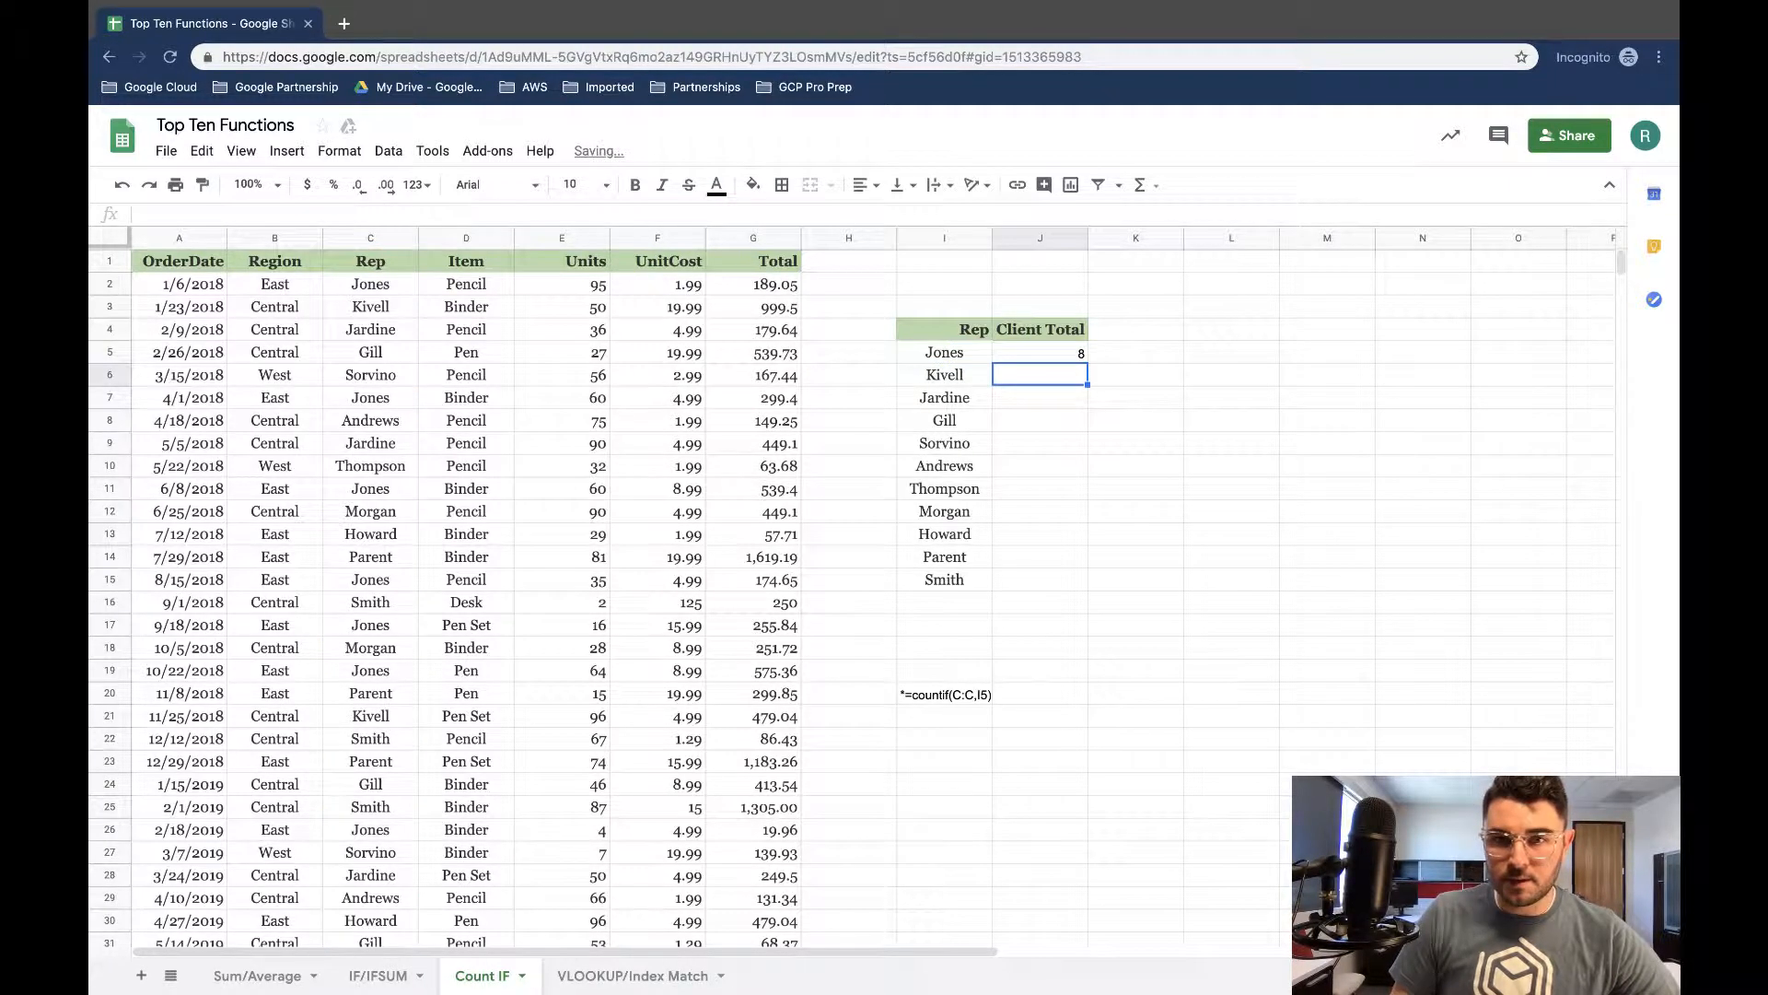
Fill the COUNTIF formula from J5 down to J15 for all the listed reps
left_click(965, 356)
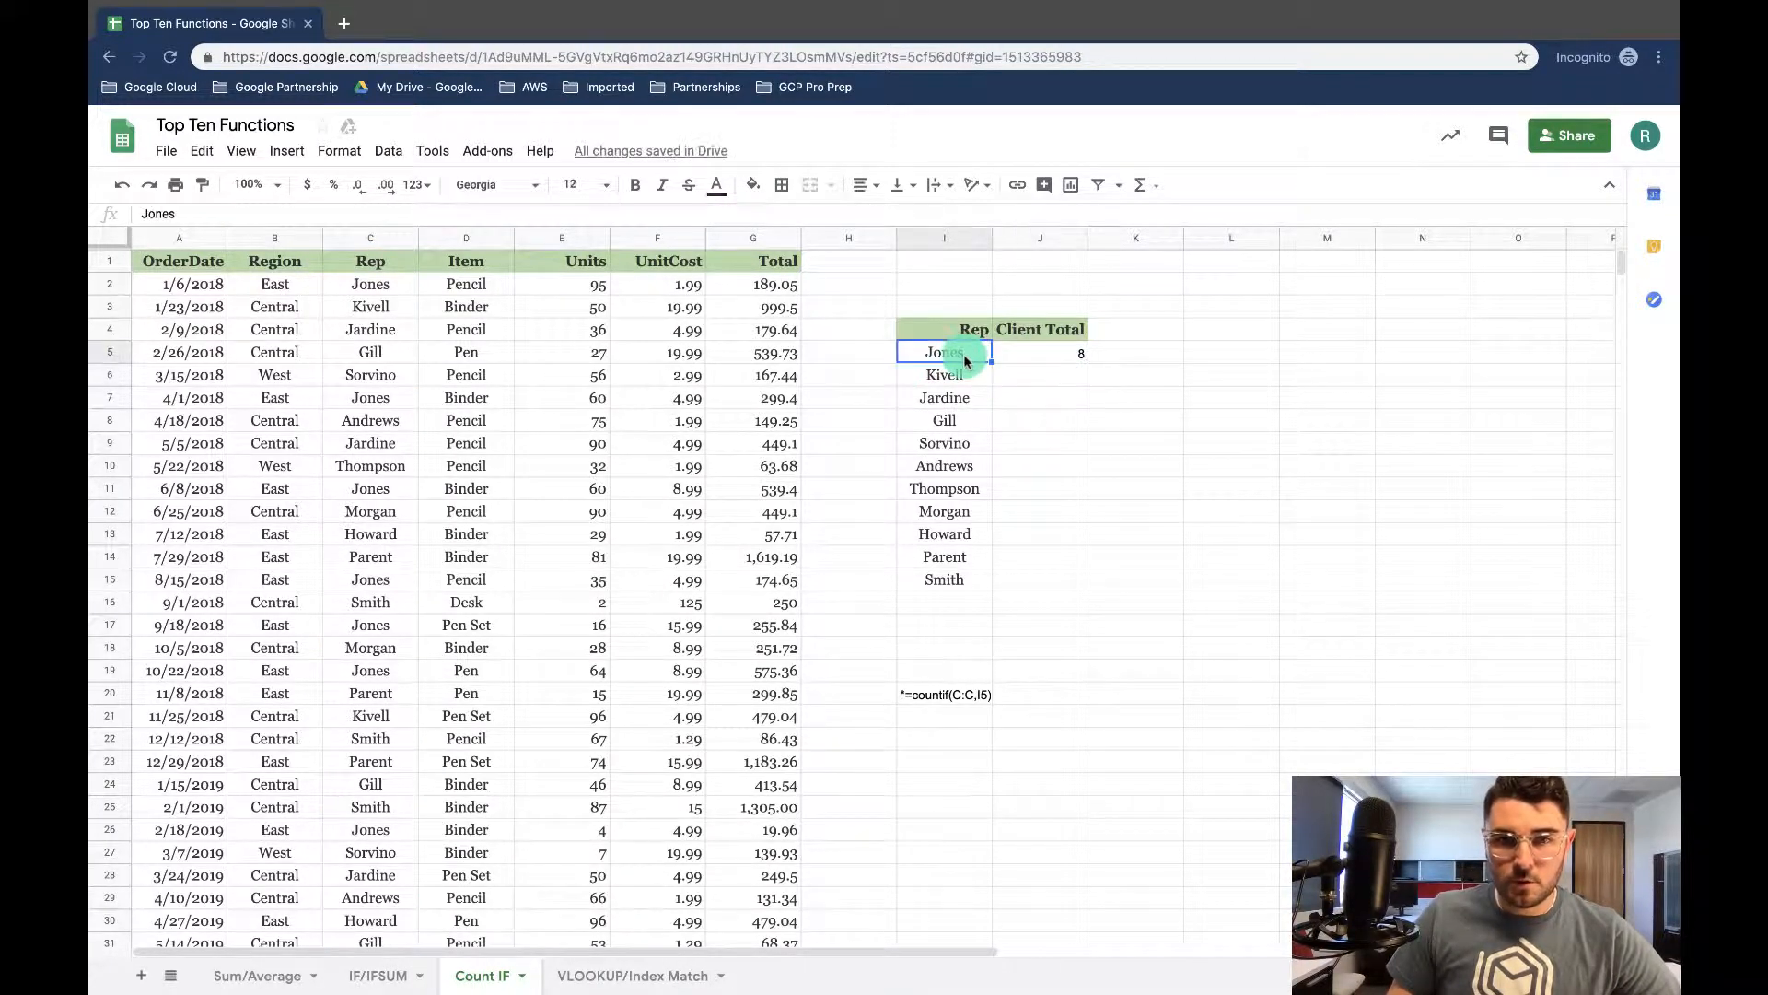
left_click(1059, 355)
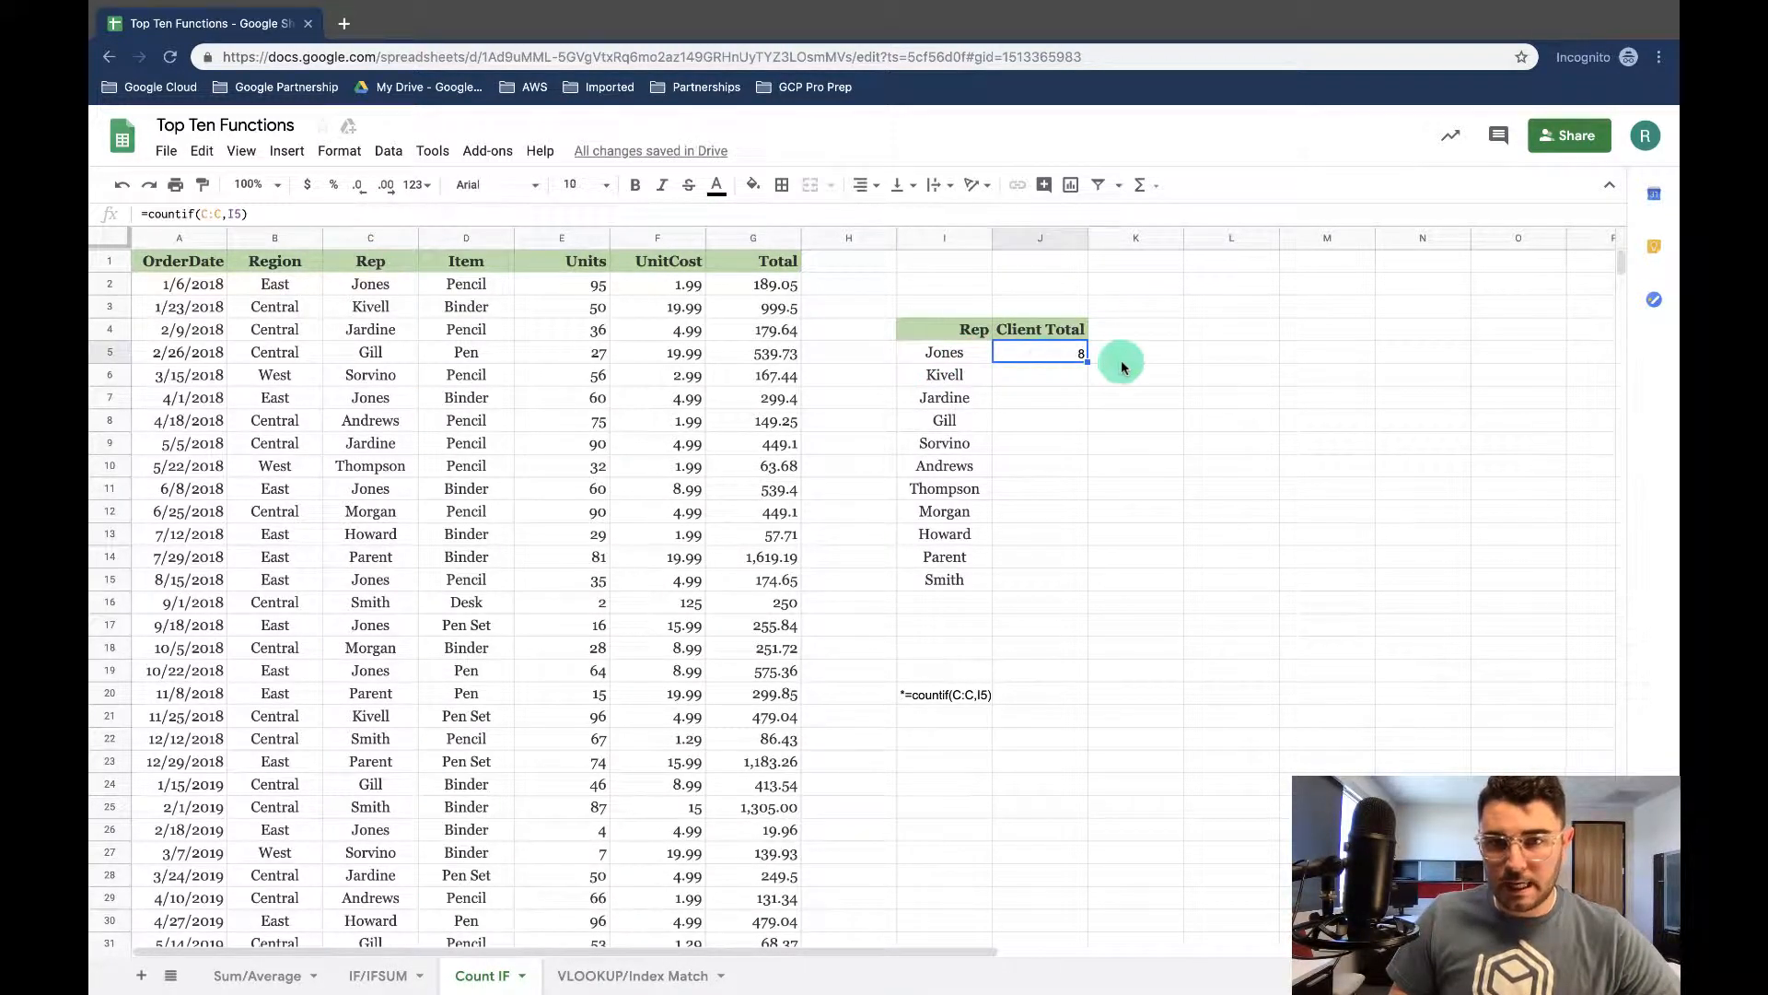
left_click_drag(1087, 363, 1089, 590)
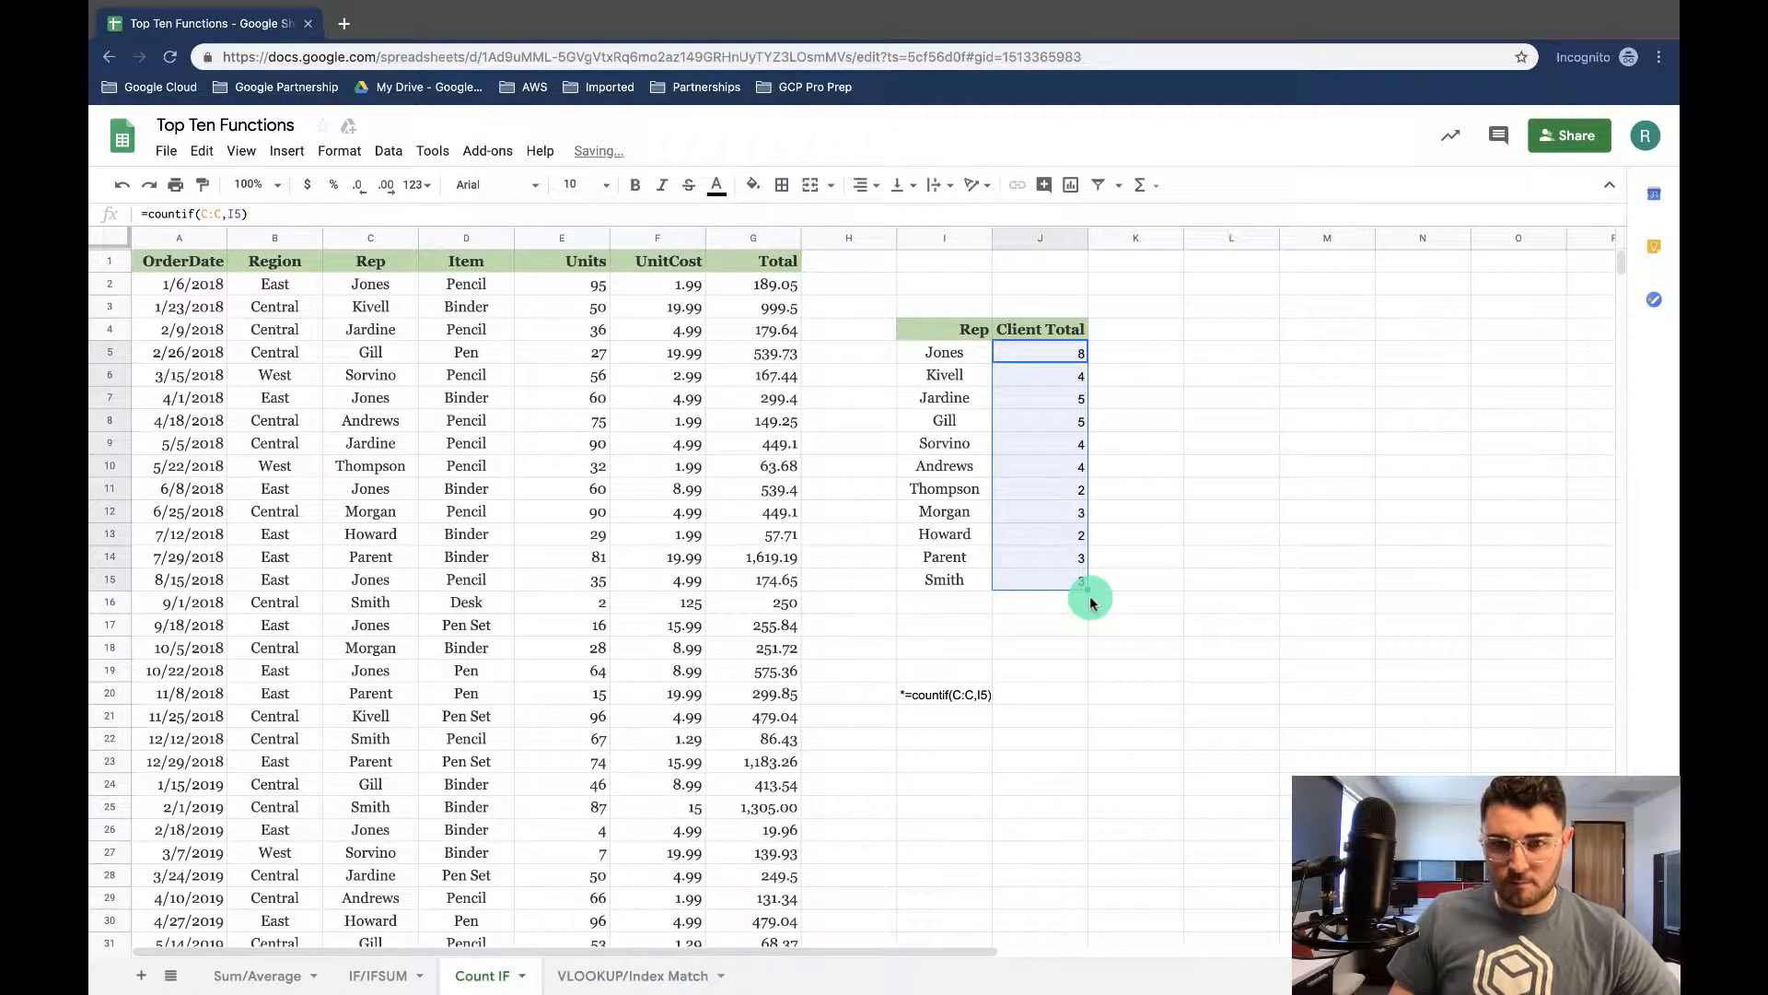
left_click(941, 357)
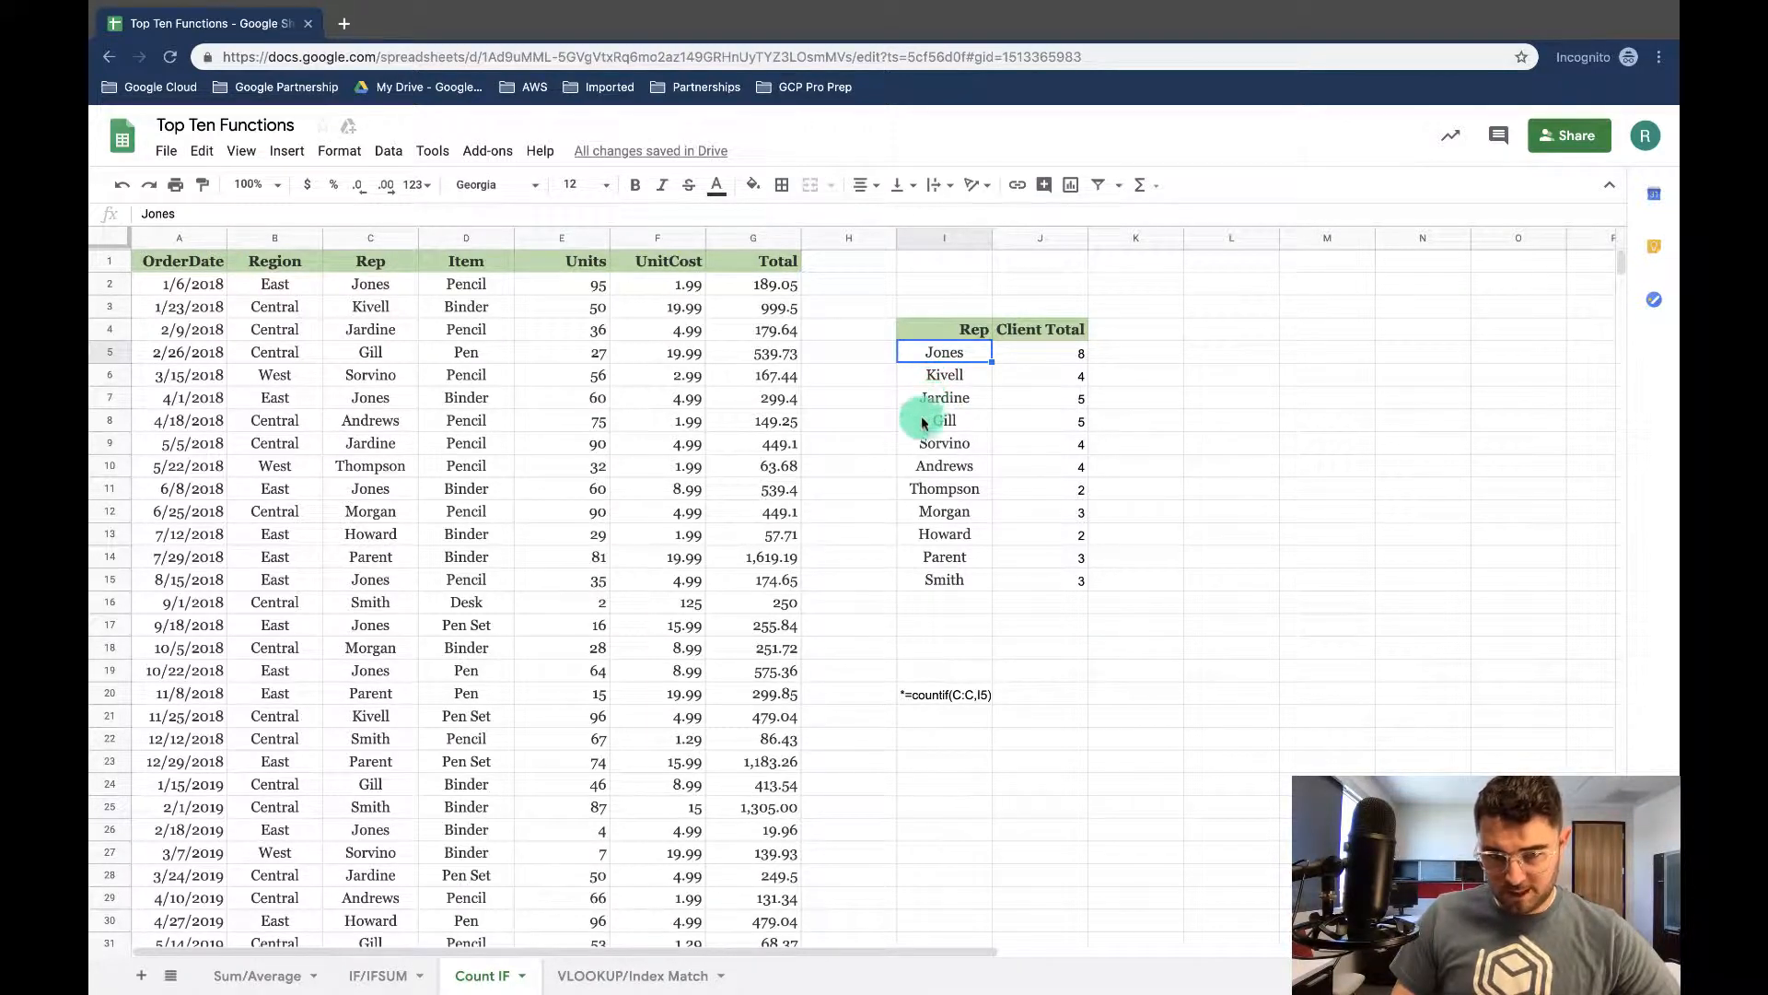
left_click(930, 512)
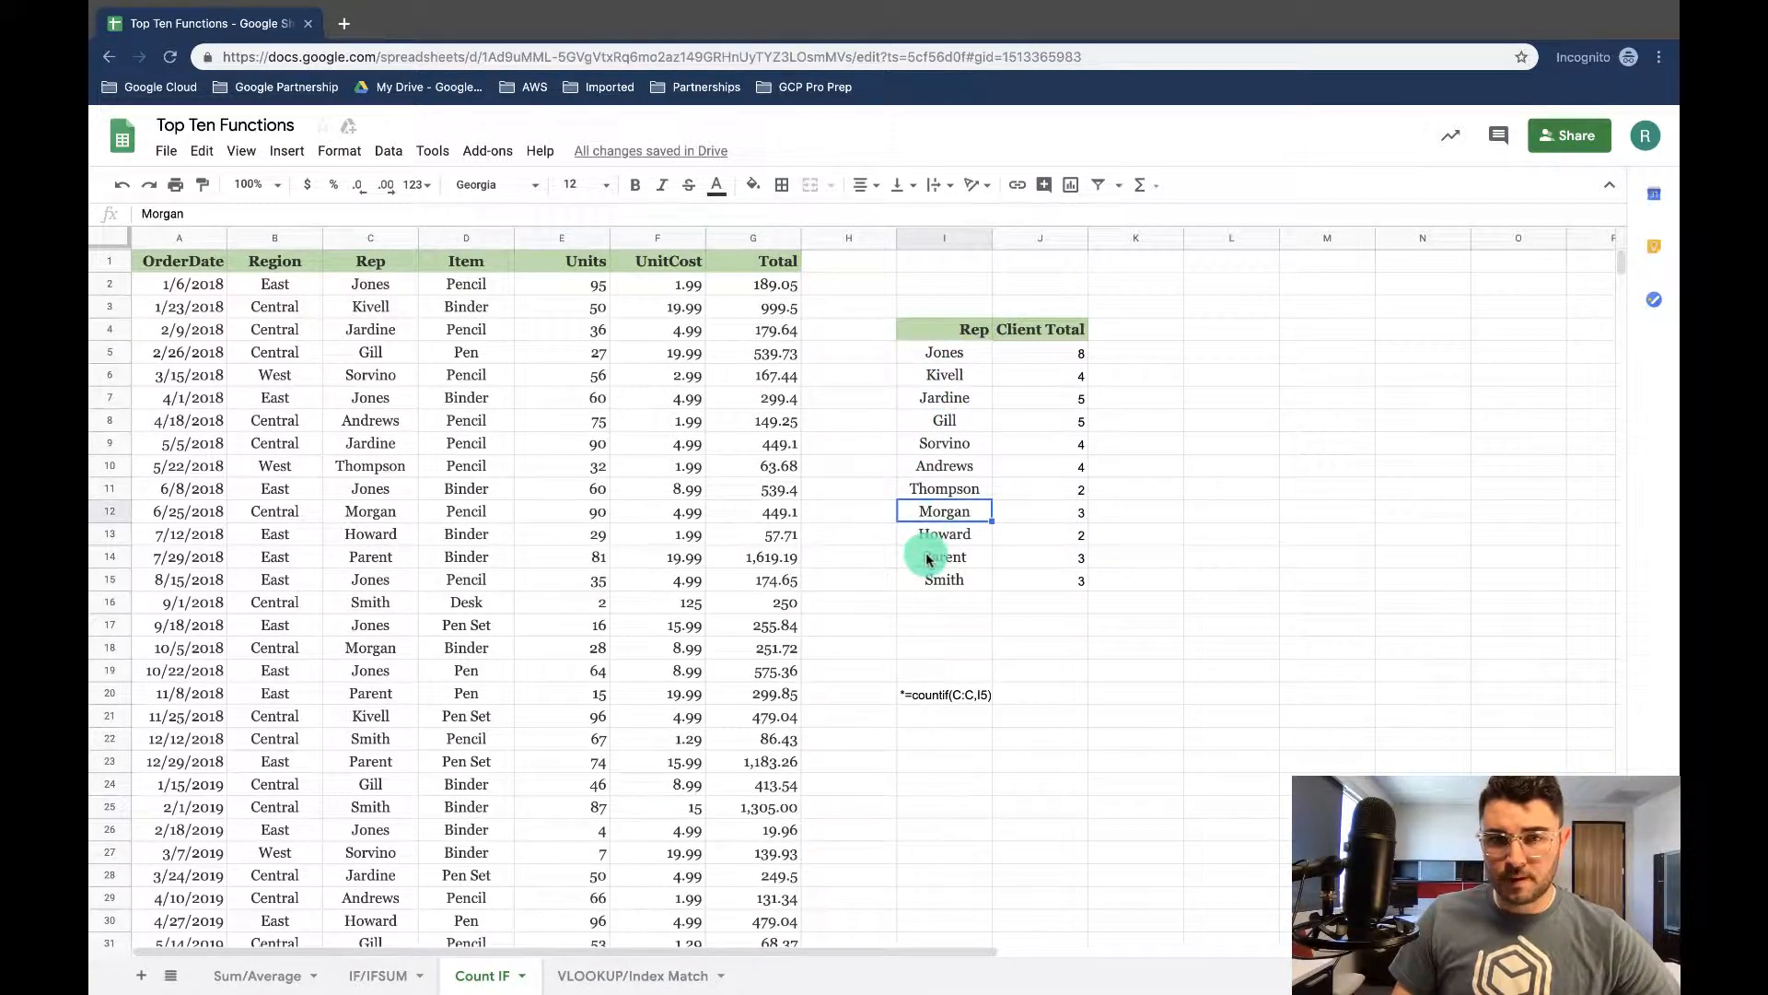
left_click(933, 557)
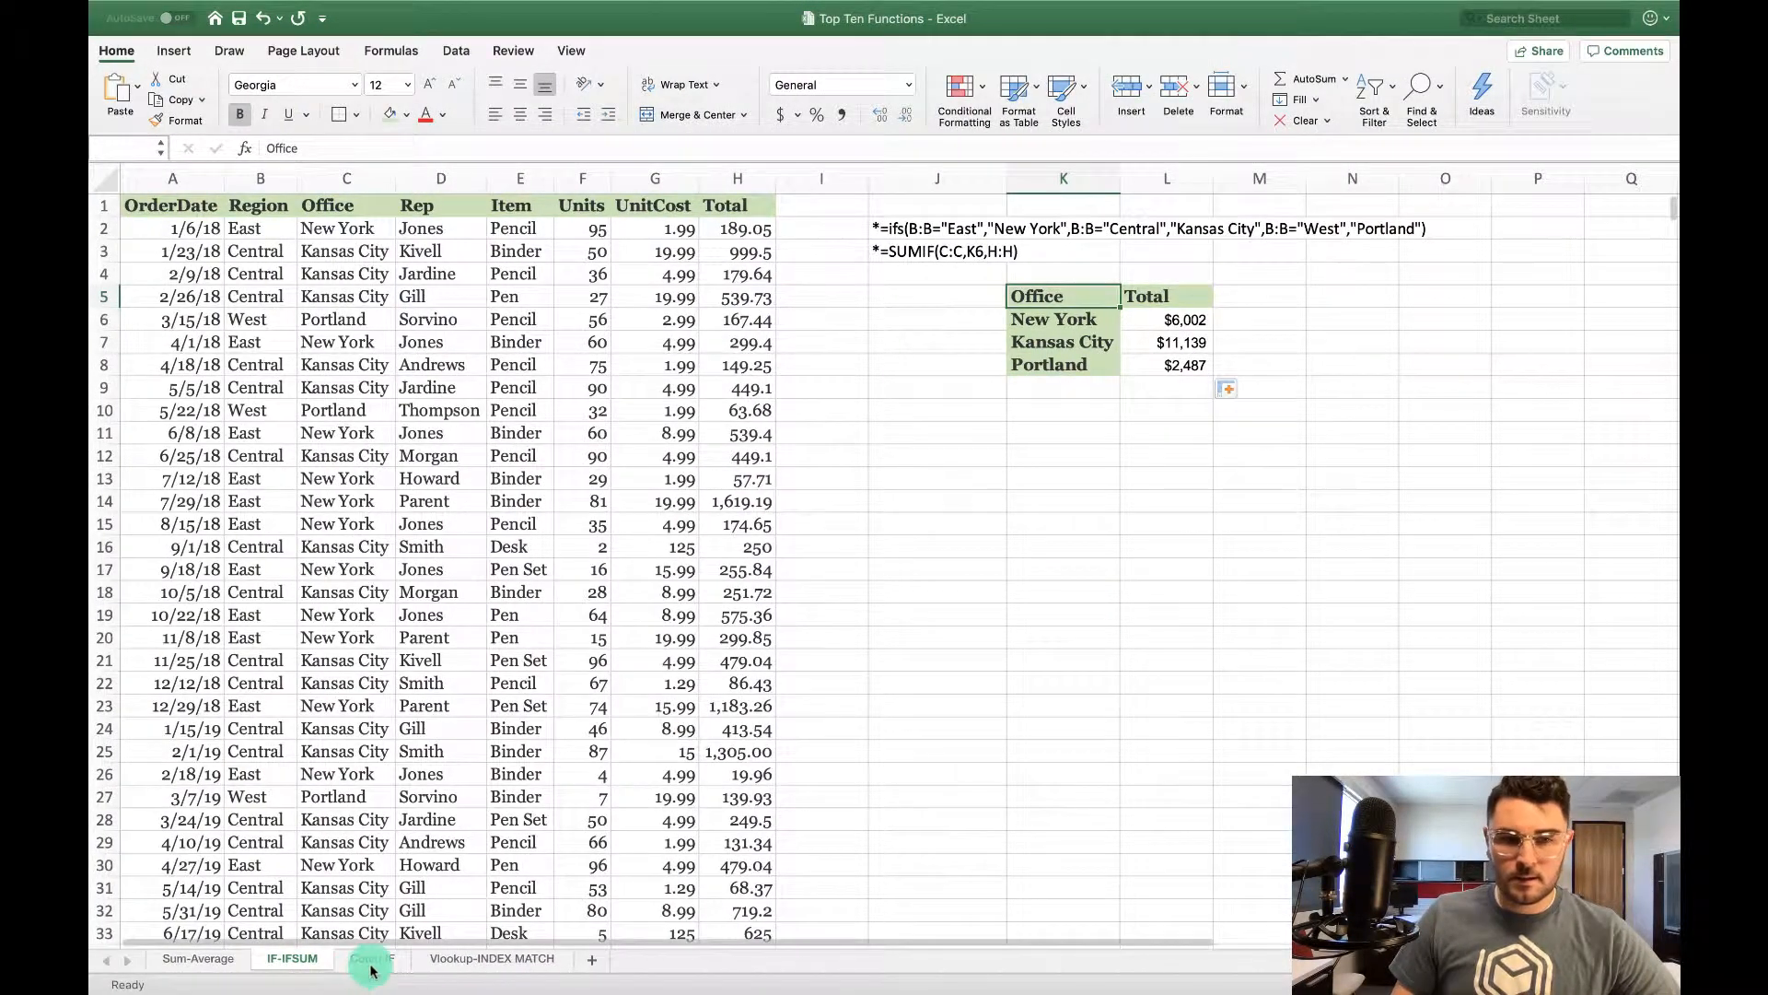
Switch to the Excel workbook's Count IF sheet and enter =countif(C:C,I5) in J5 under Client Total
left_click(372, 959)
left_click(937, 616)
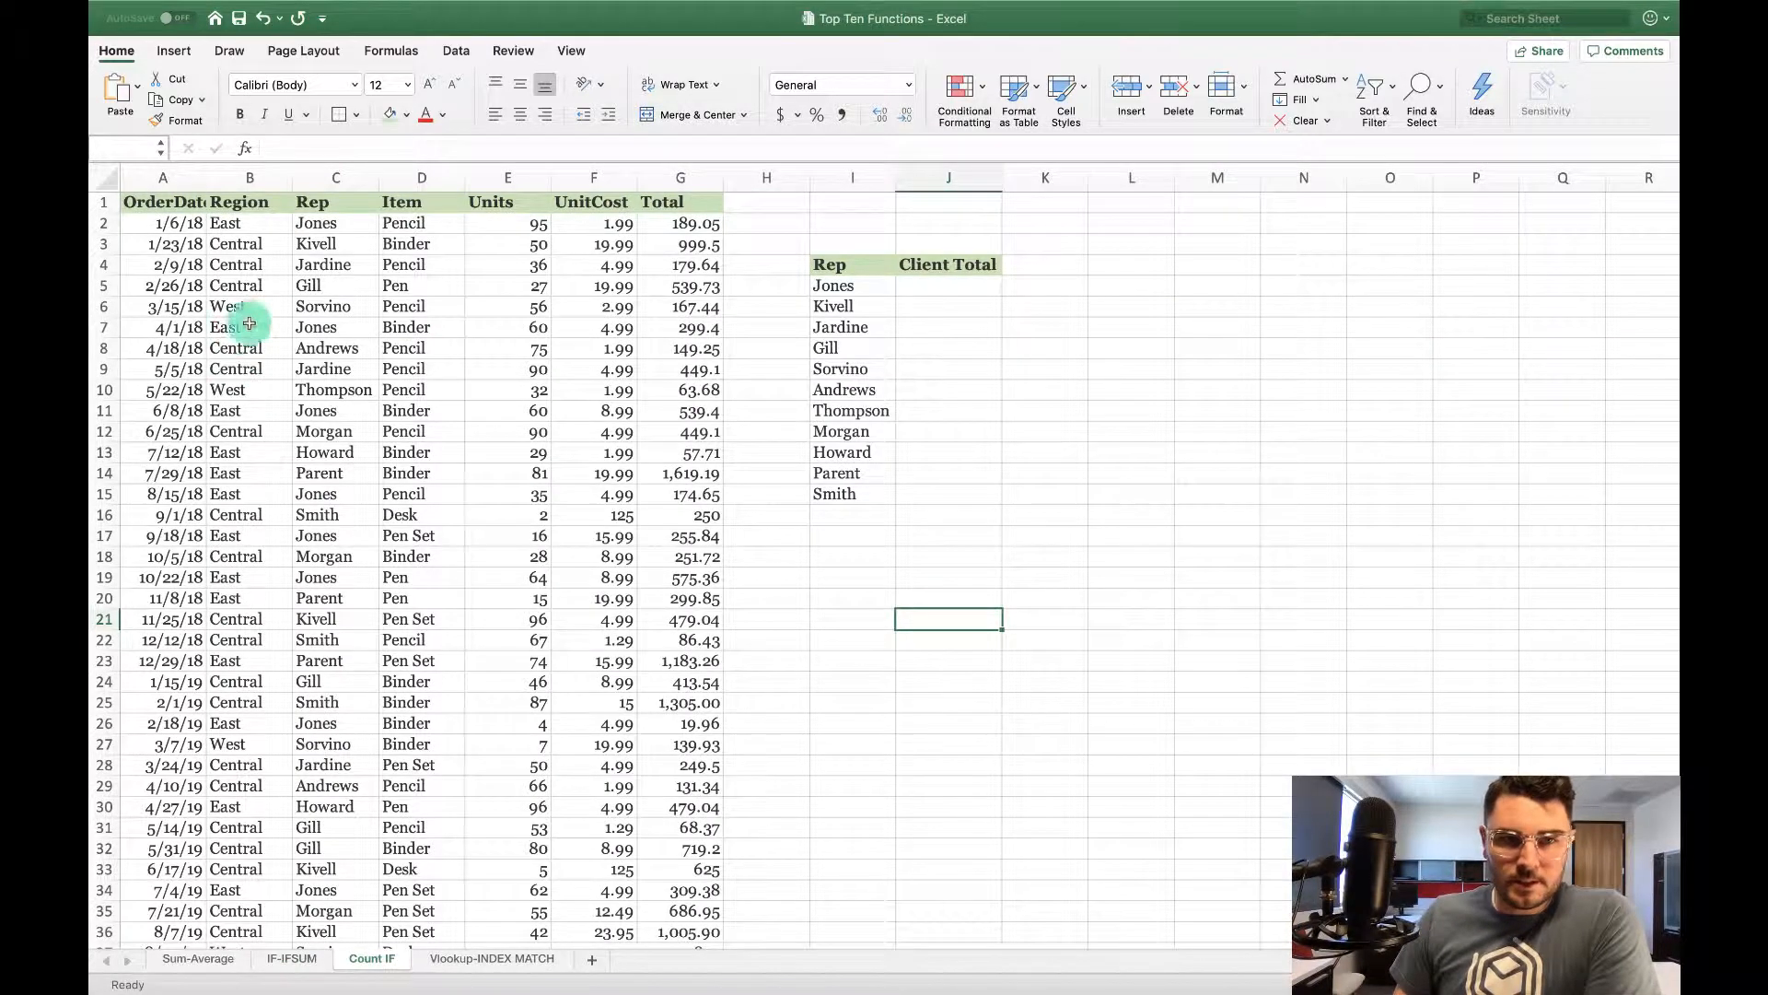
left_click(917, 288)
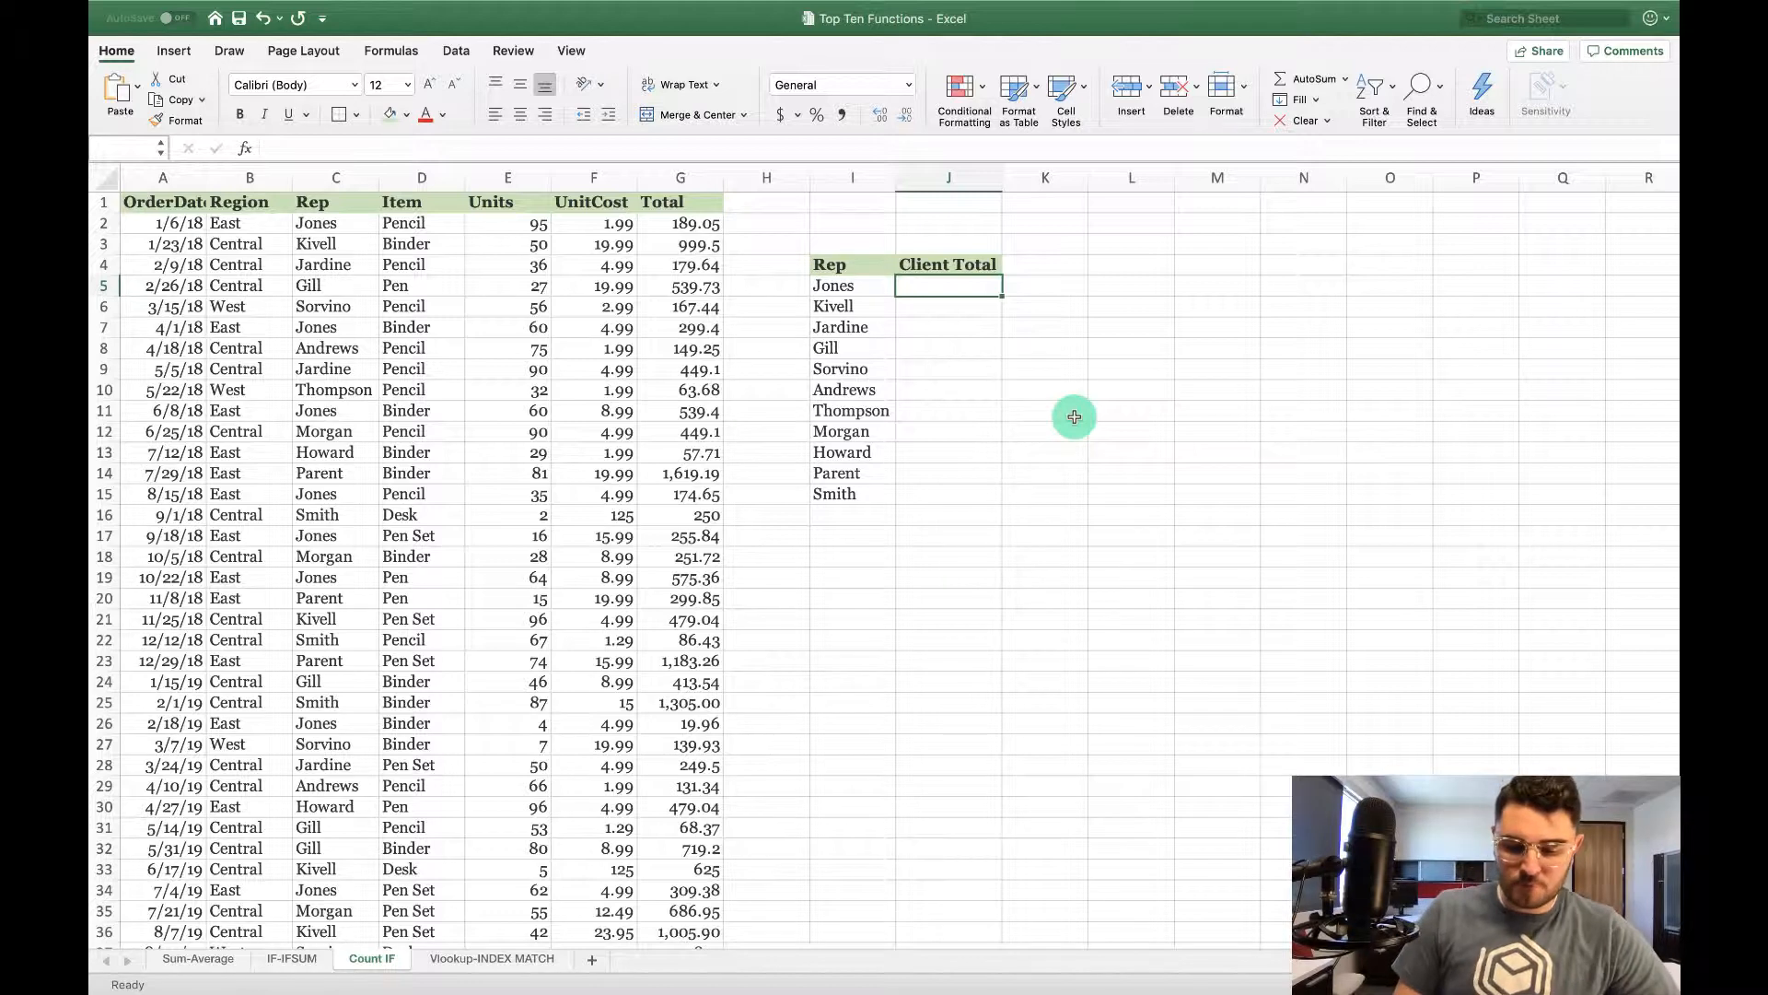
type("=cou")
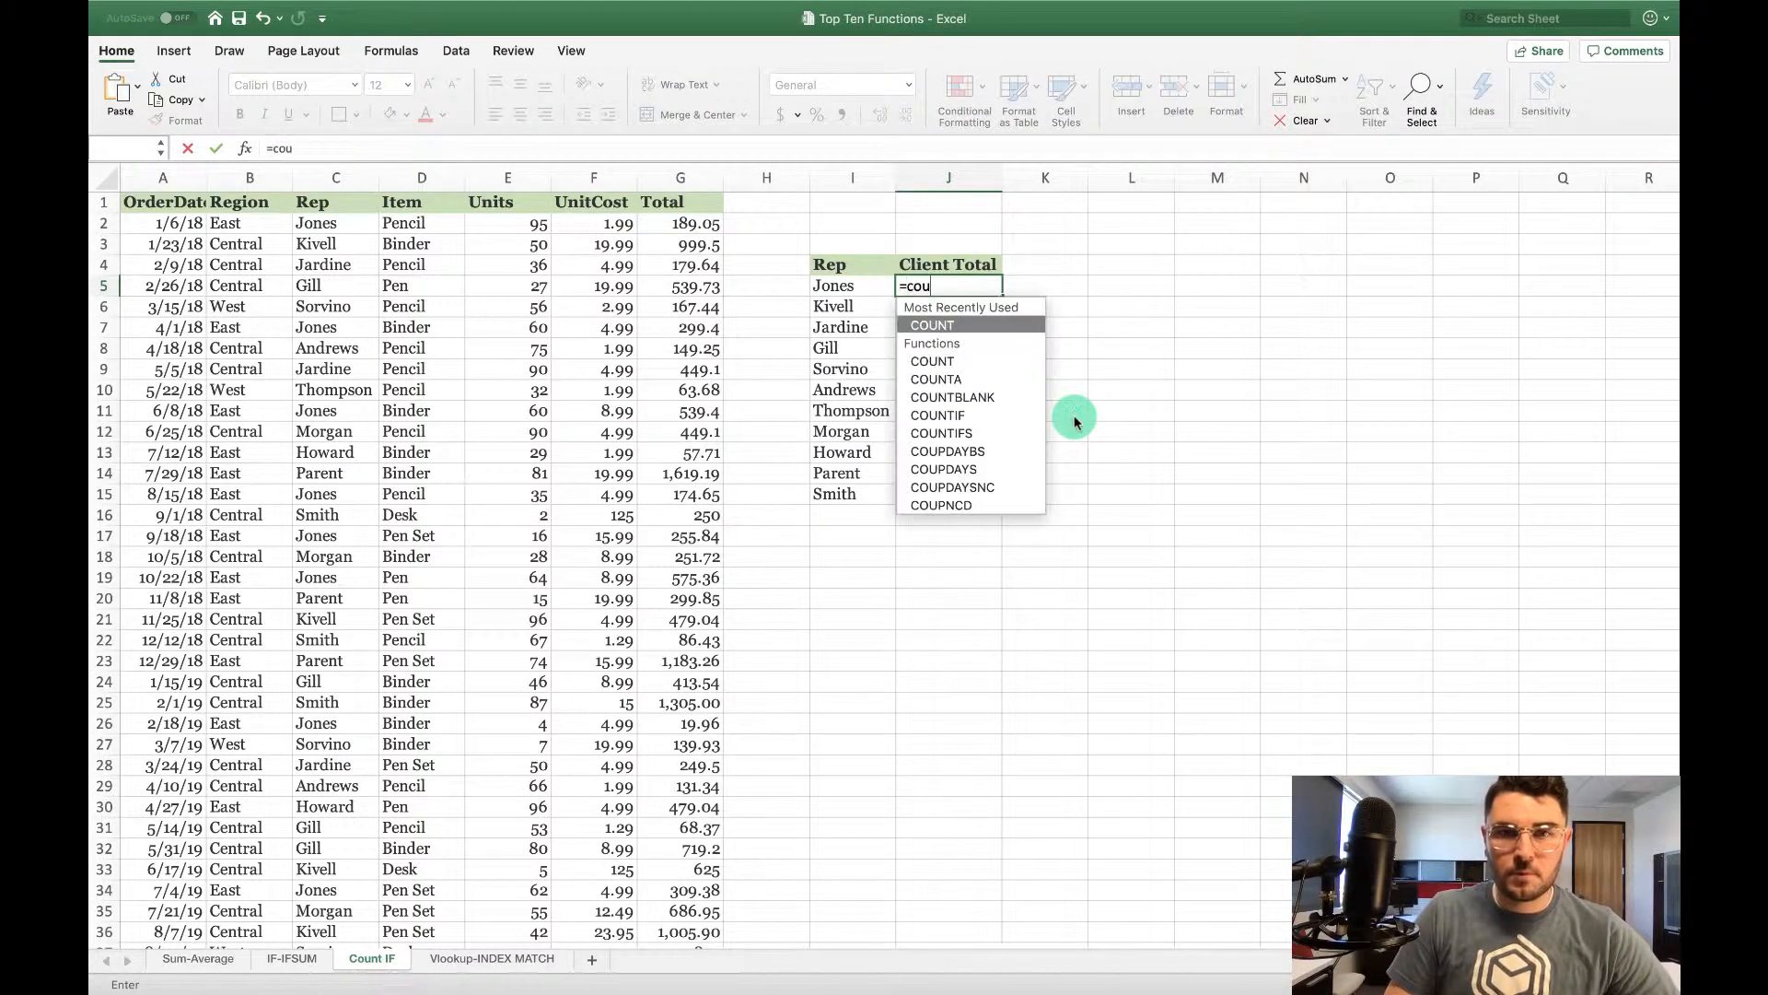
type("ntif")
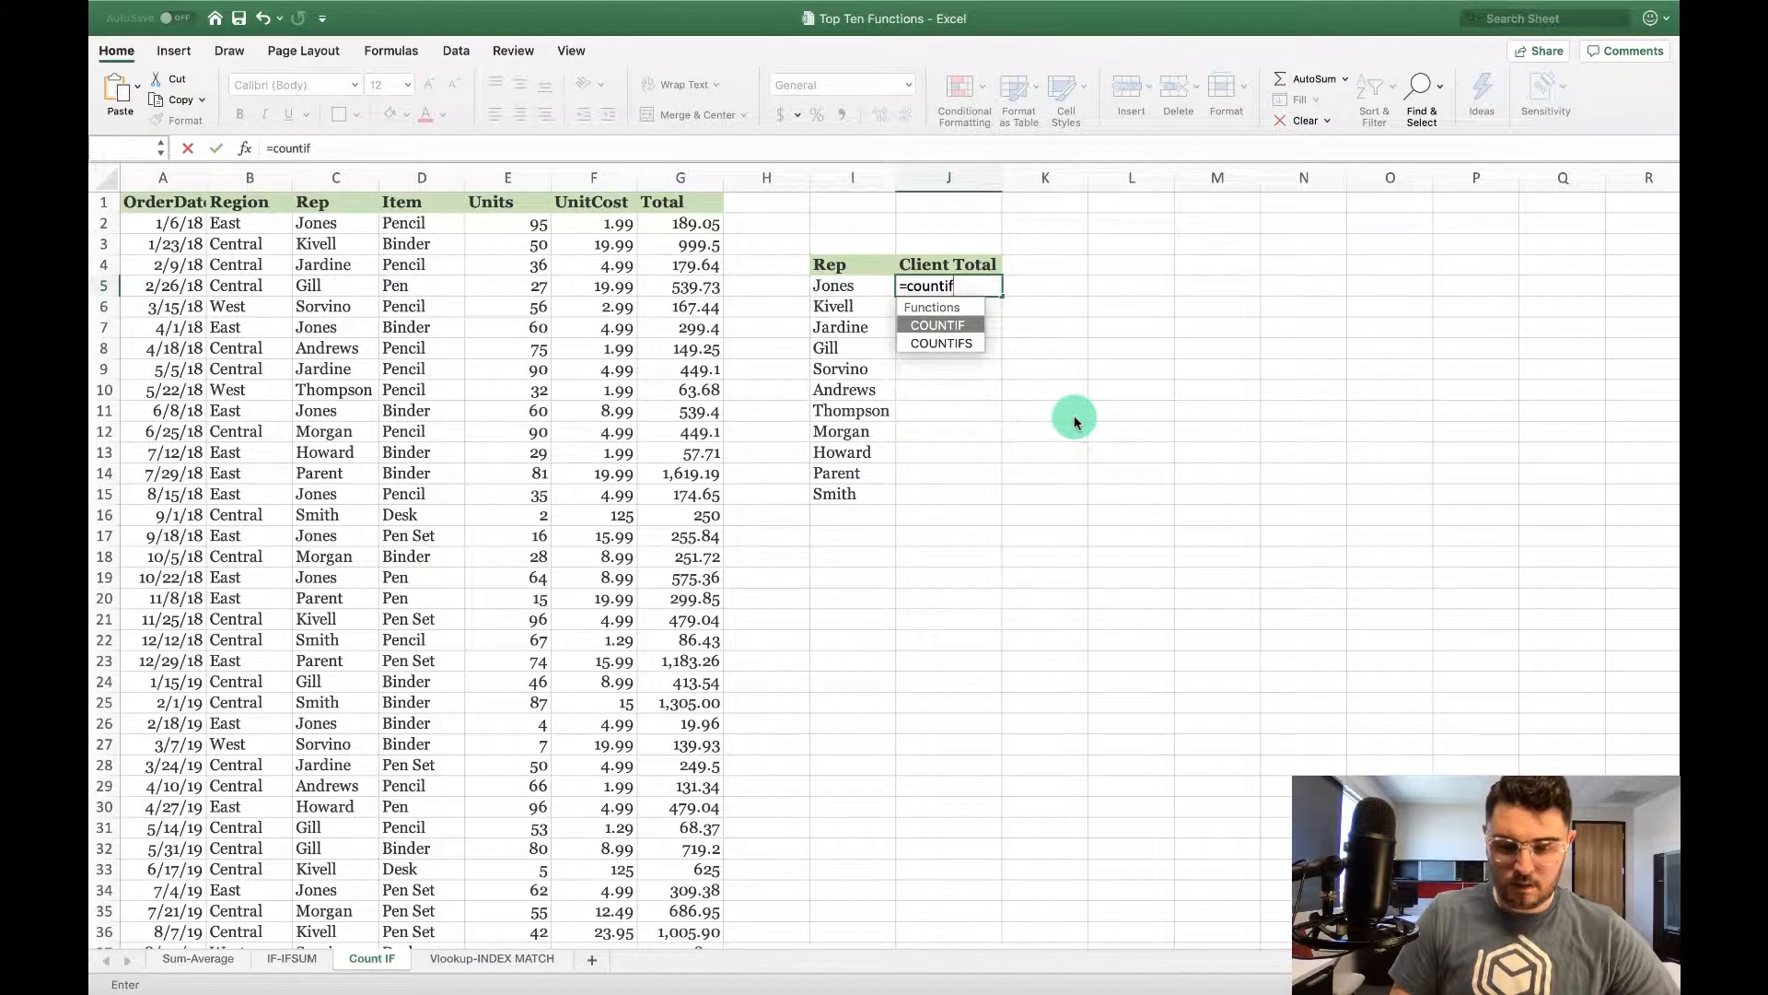
type("(")
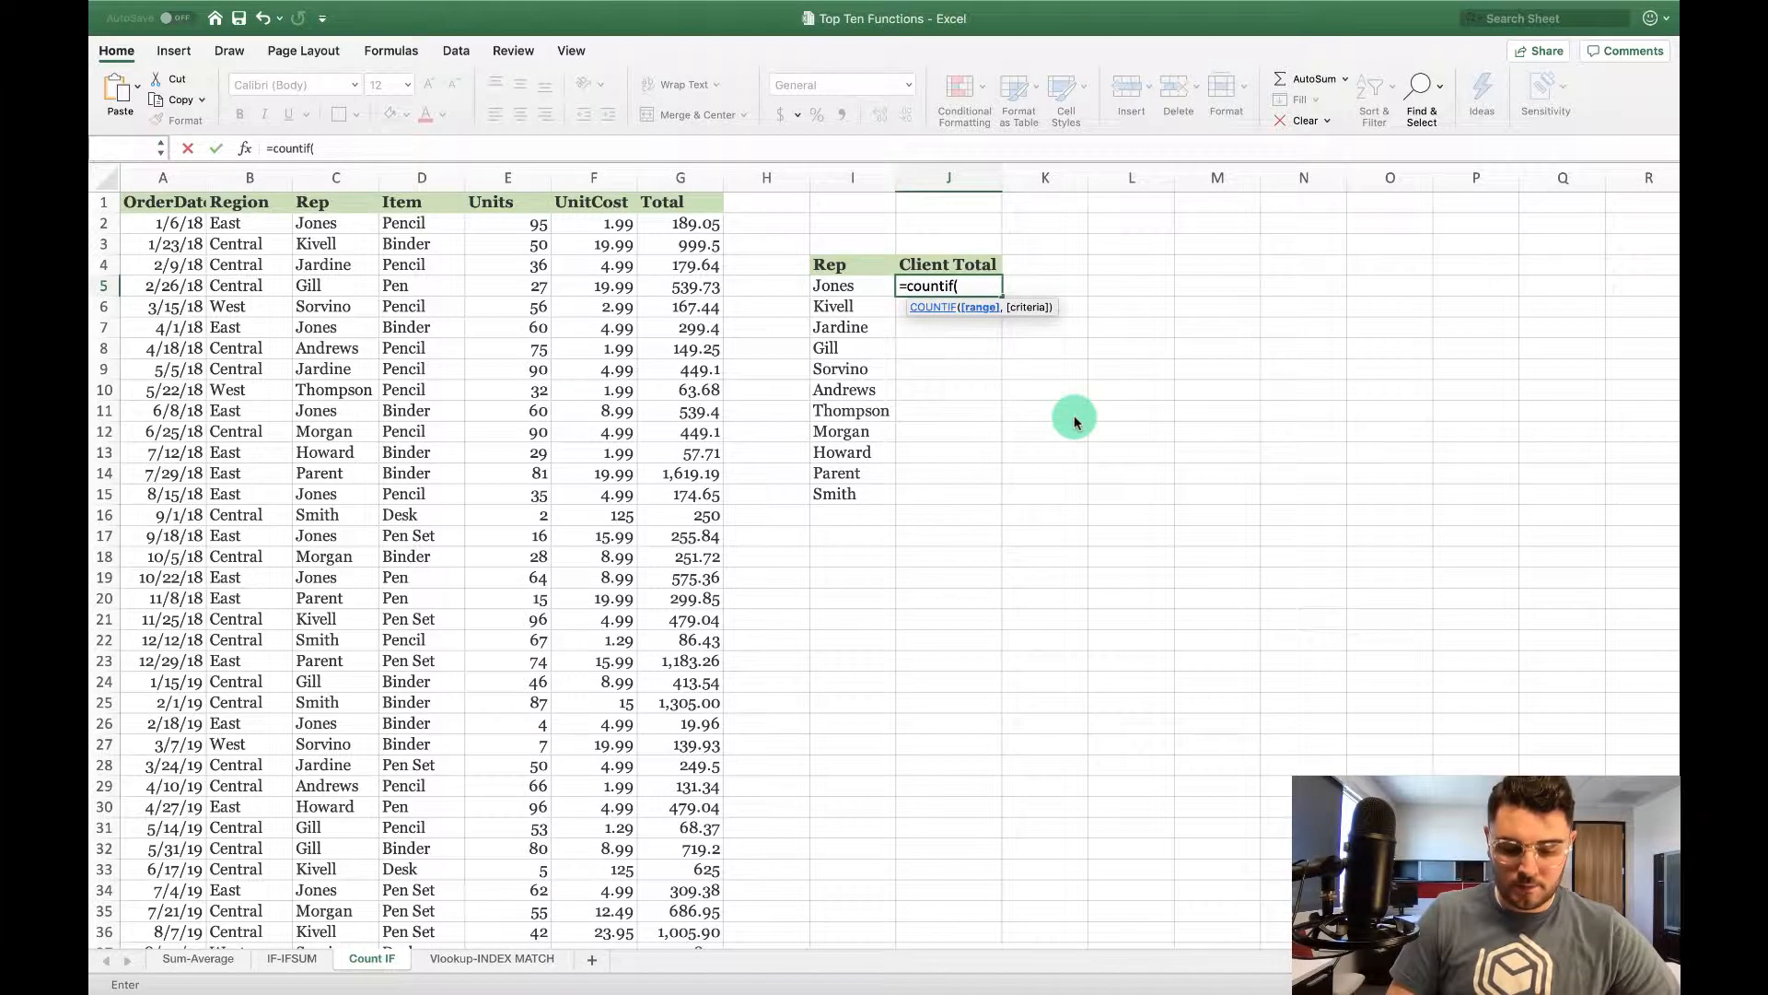
type("C:C,")
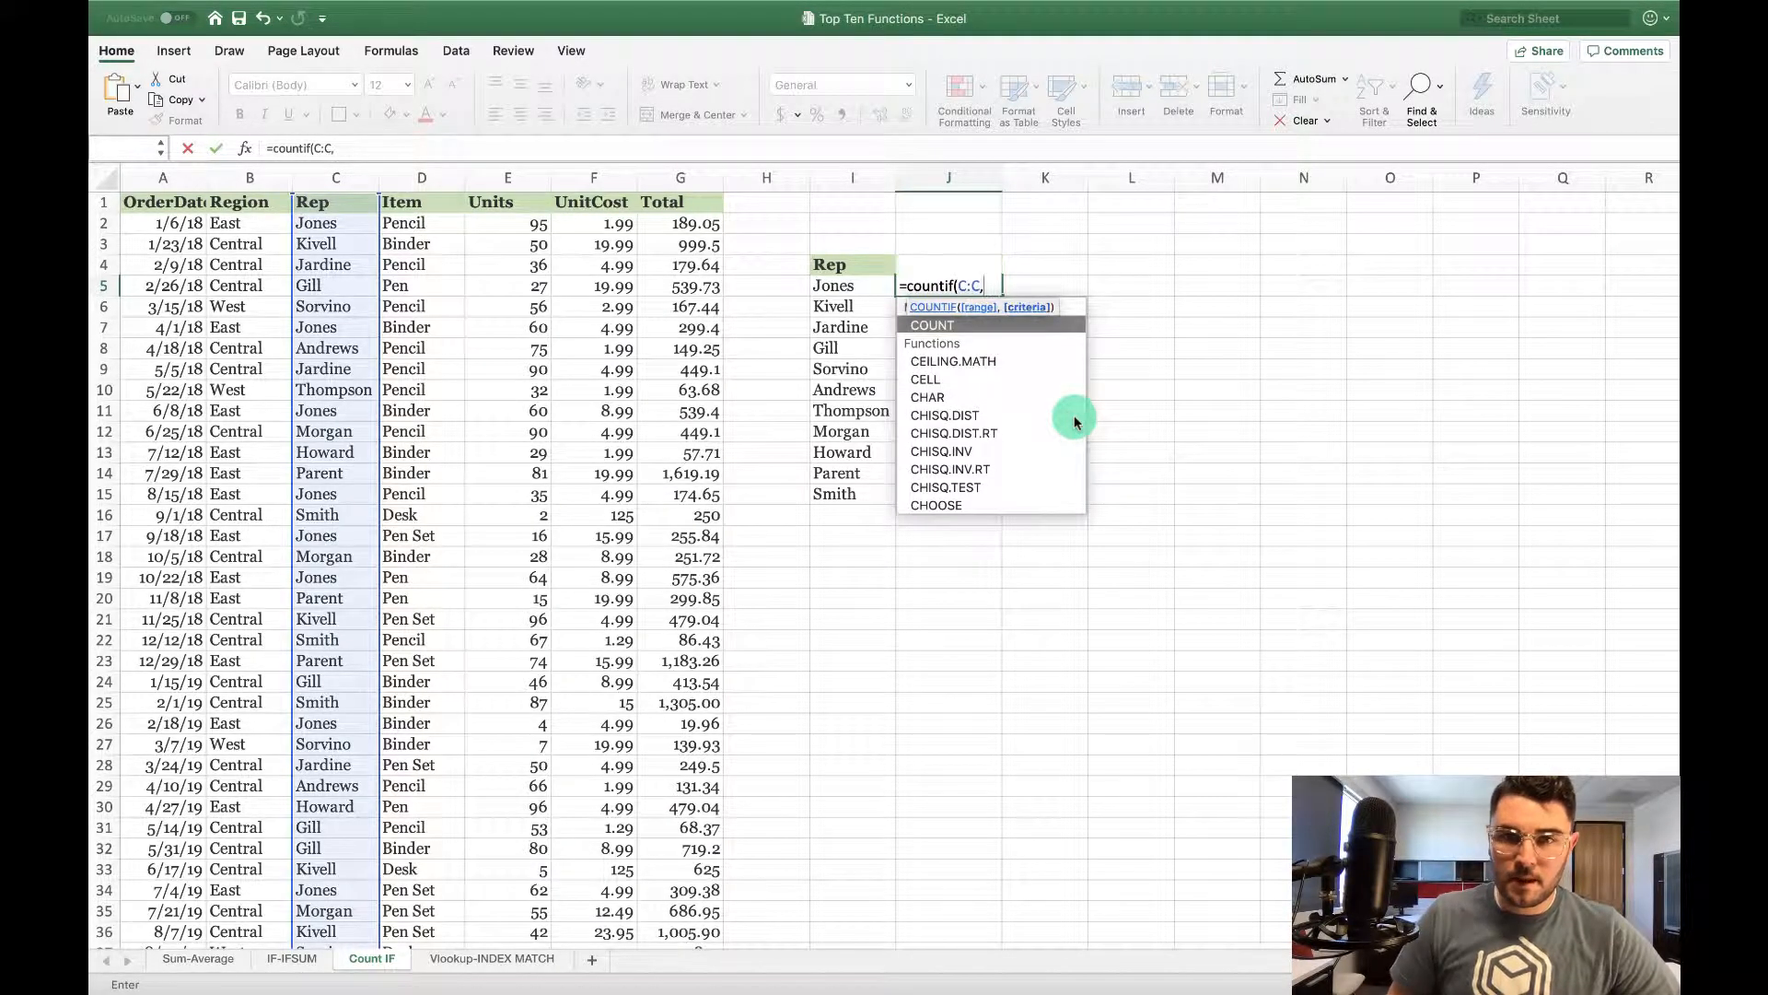
key("Left")
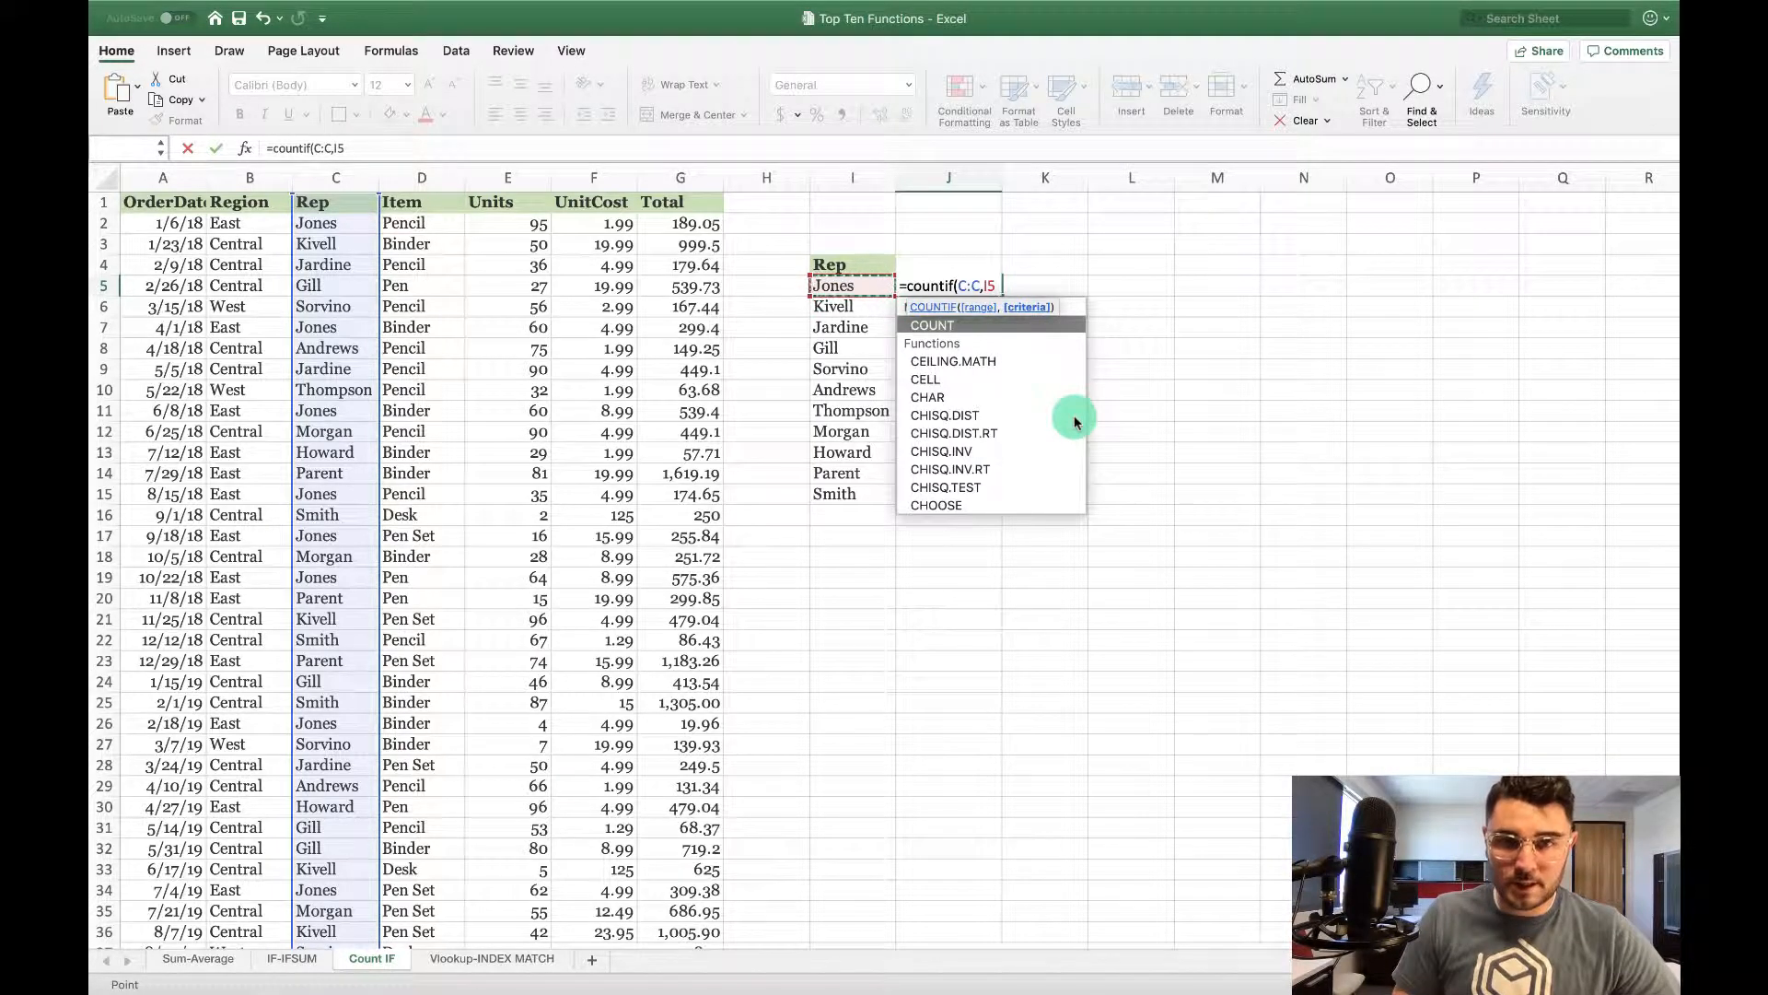
type(")")
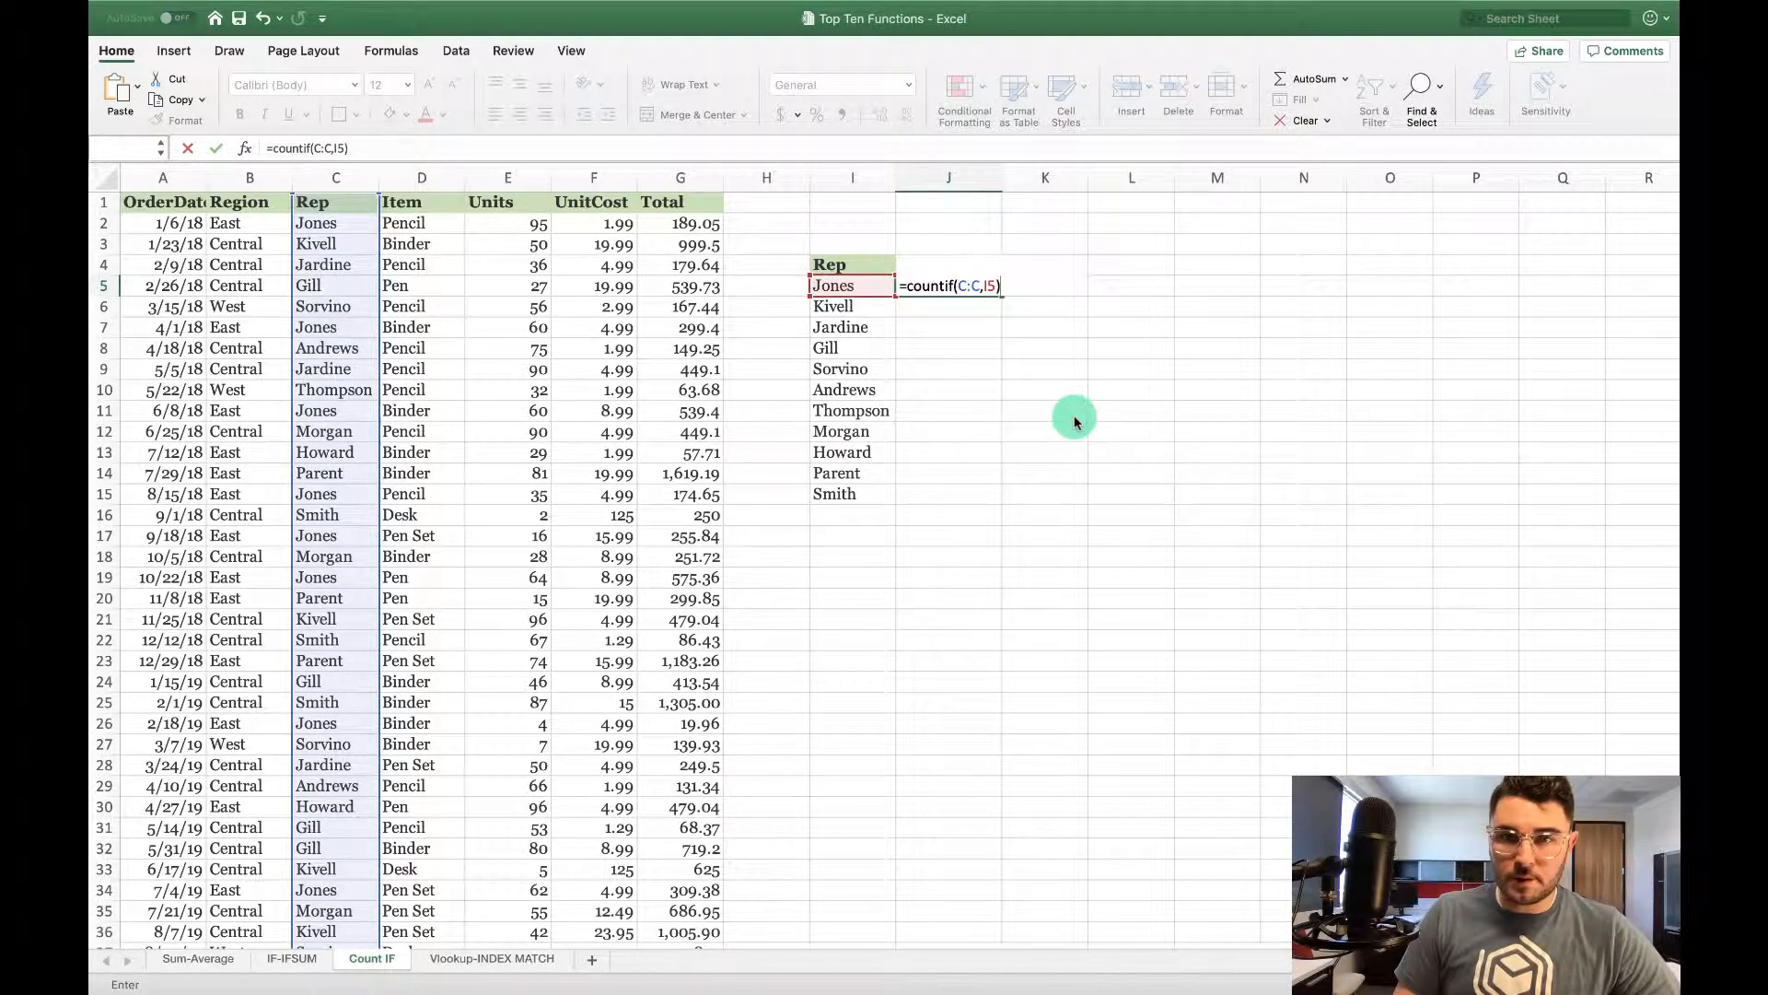
key("Return")
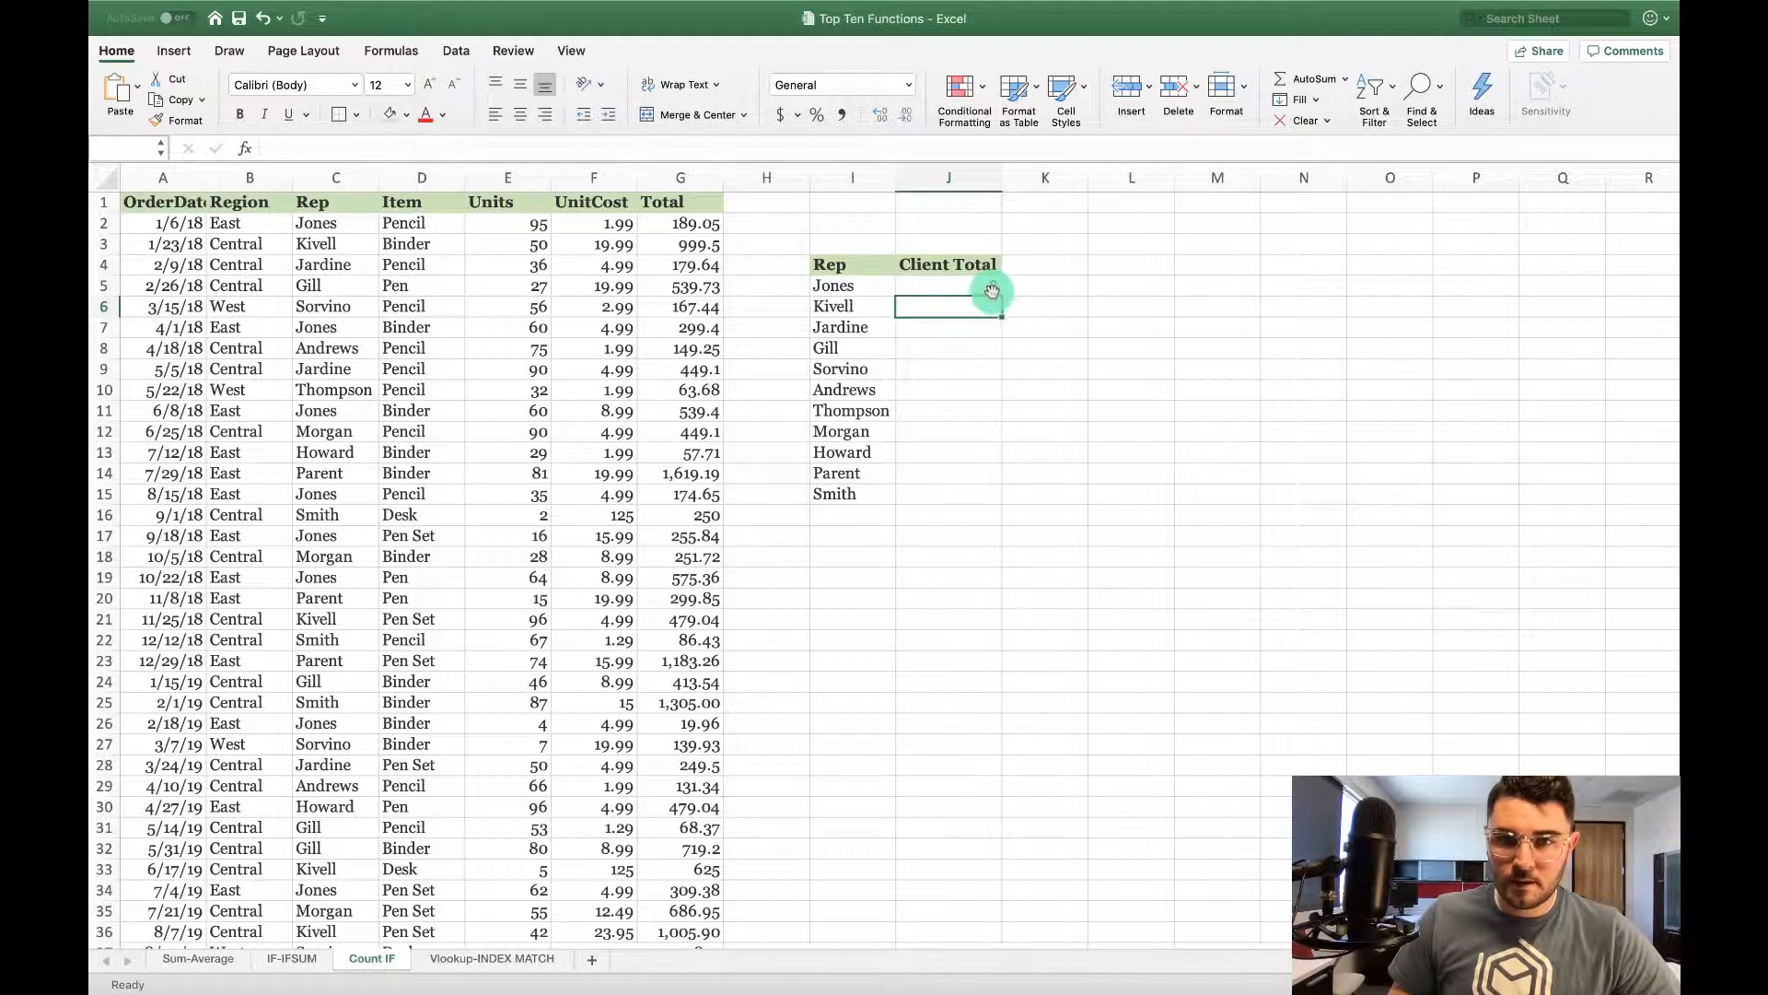
Fill the Excel COUNTIF formula from J5 down through J15 to complete the Client Total column
left_click(994, 286)
left_click_drag(1001, 296, 977, 497)
left_click(946, 562)
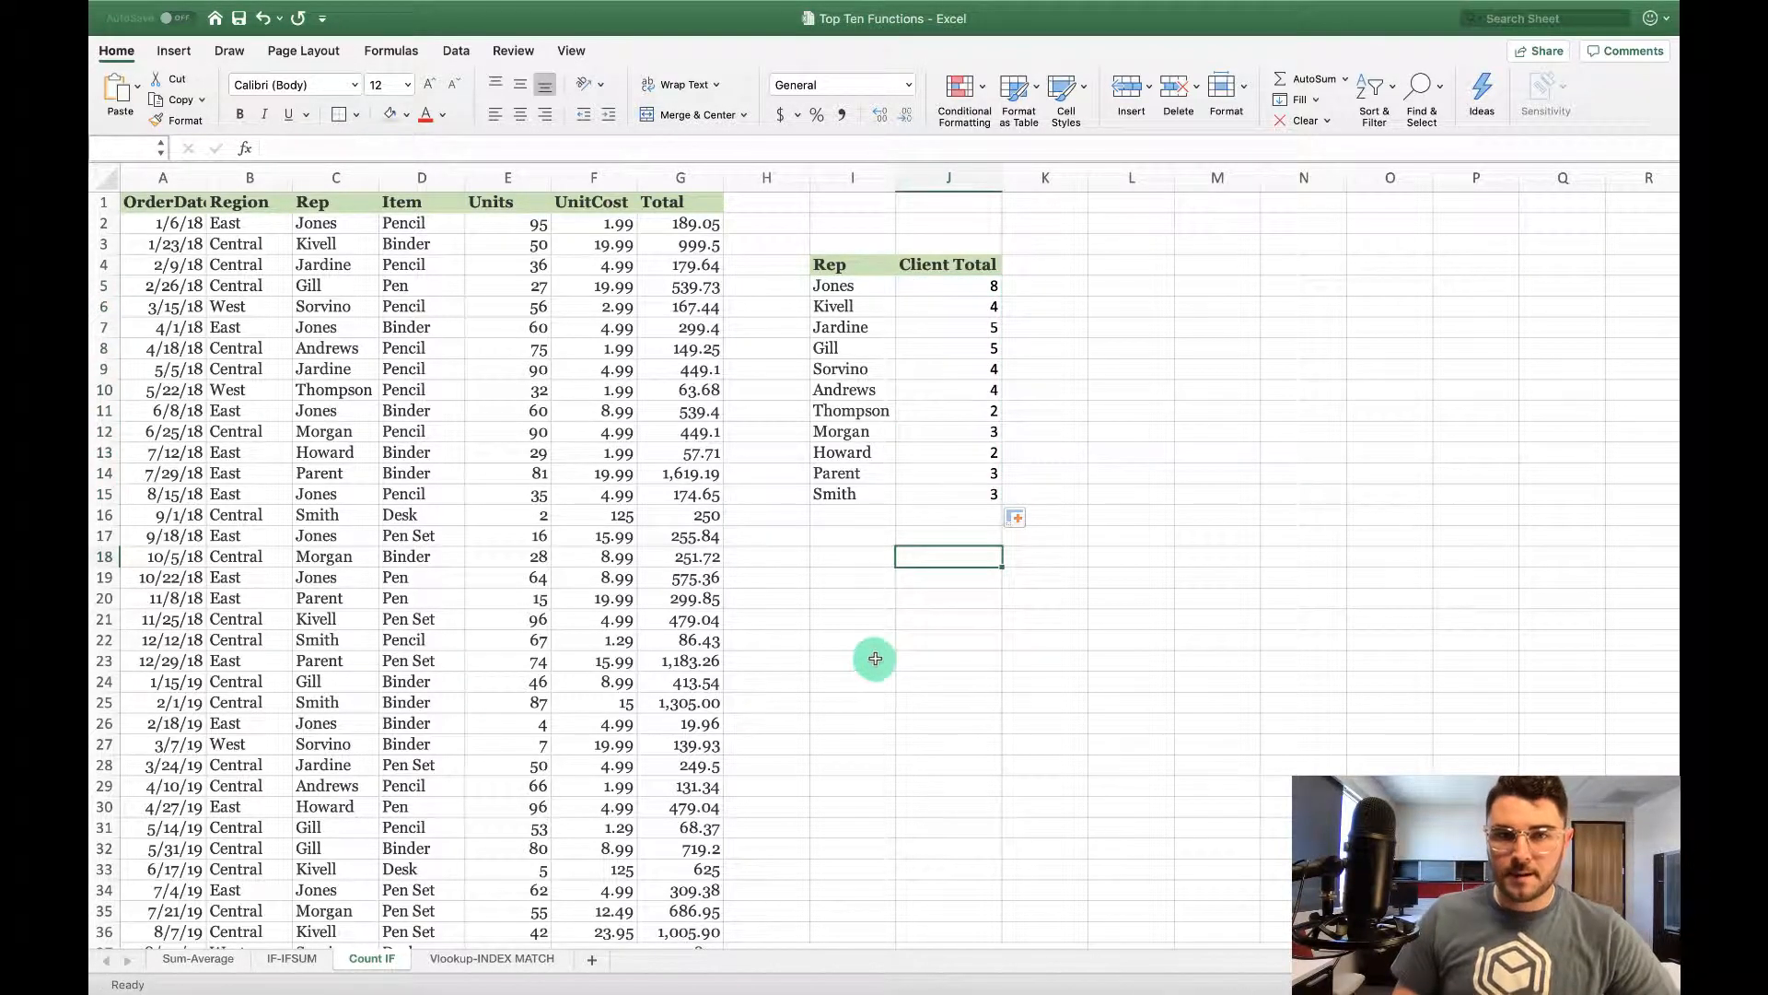
left_click(832, 267)
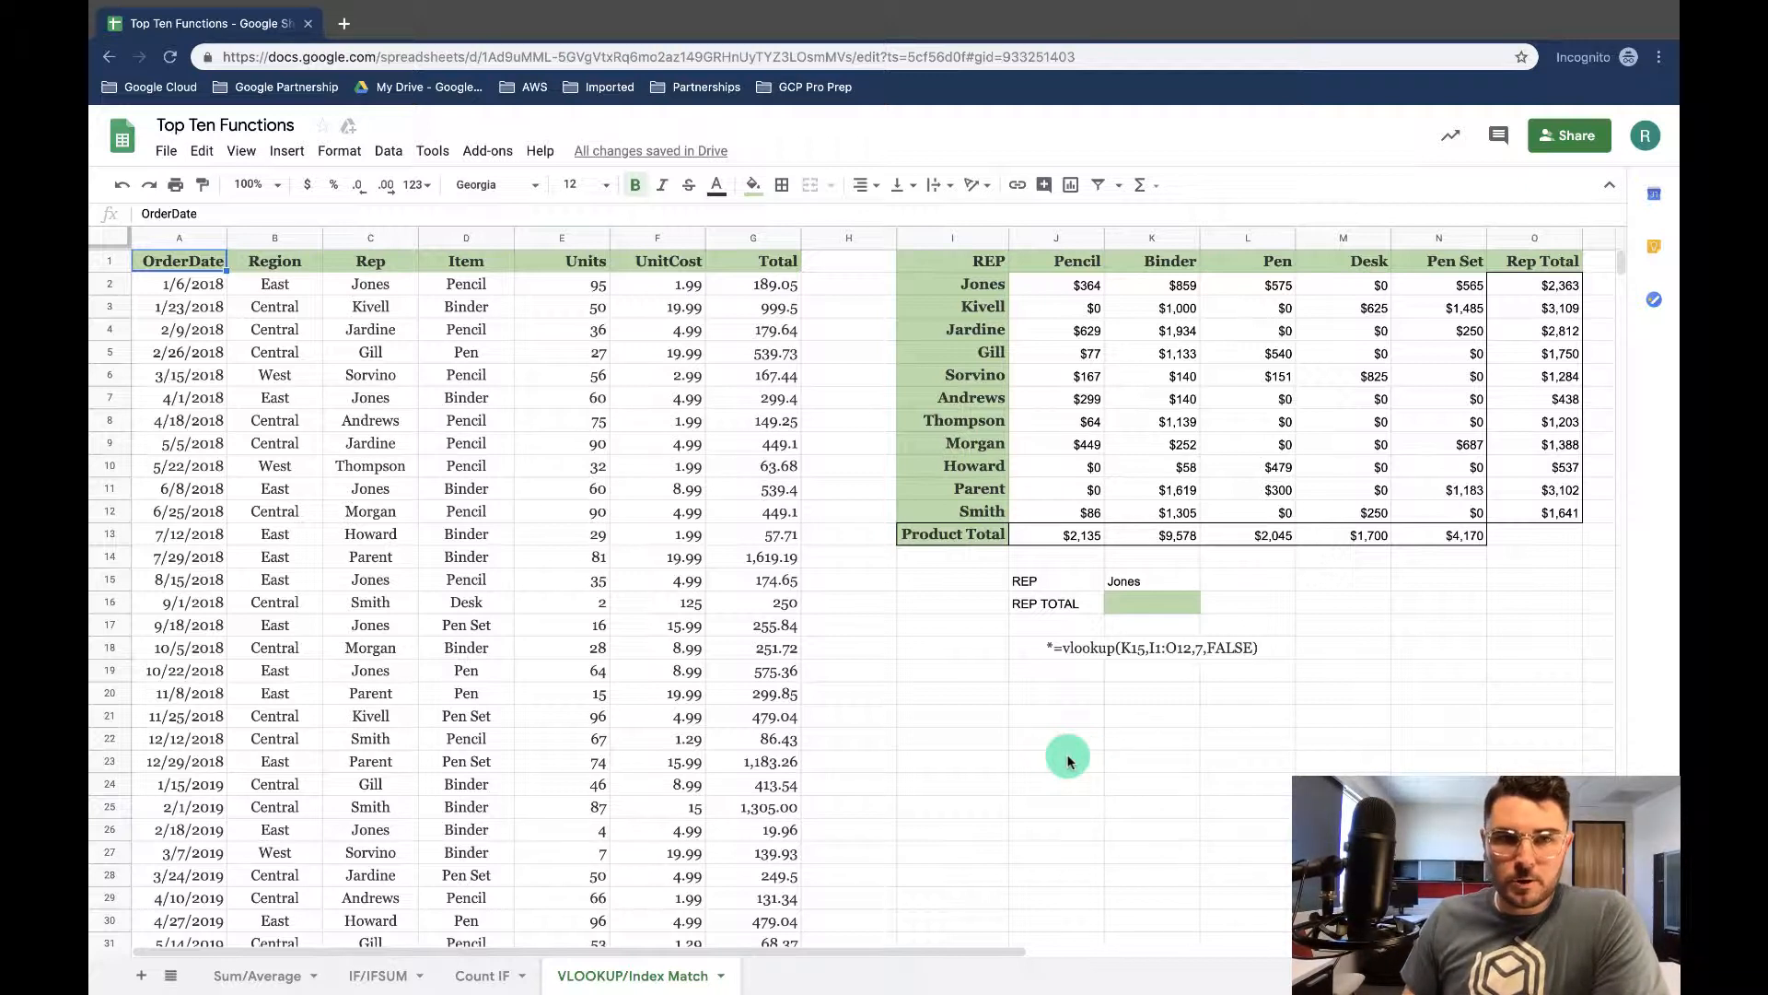
Back in Google Sheets, examine the VLOOKUP/Index Match sheet's rep-by-item sales table, its first rep's row and Rep Total, and the empty REP TOTAL cell
left_click(921, 238)
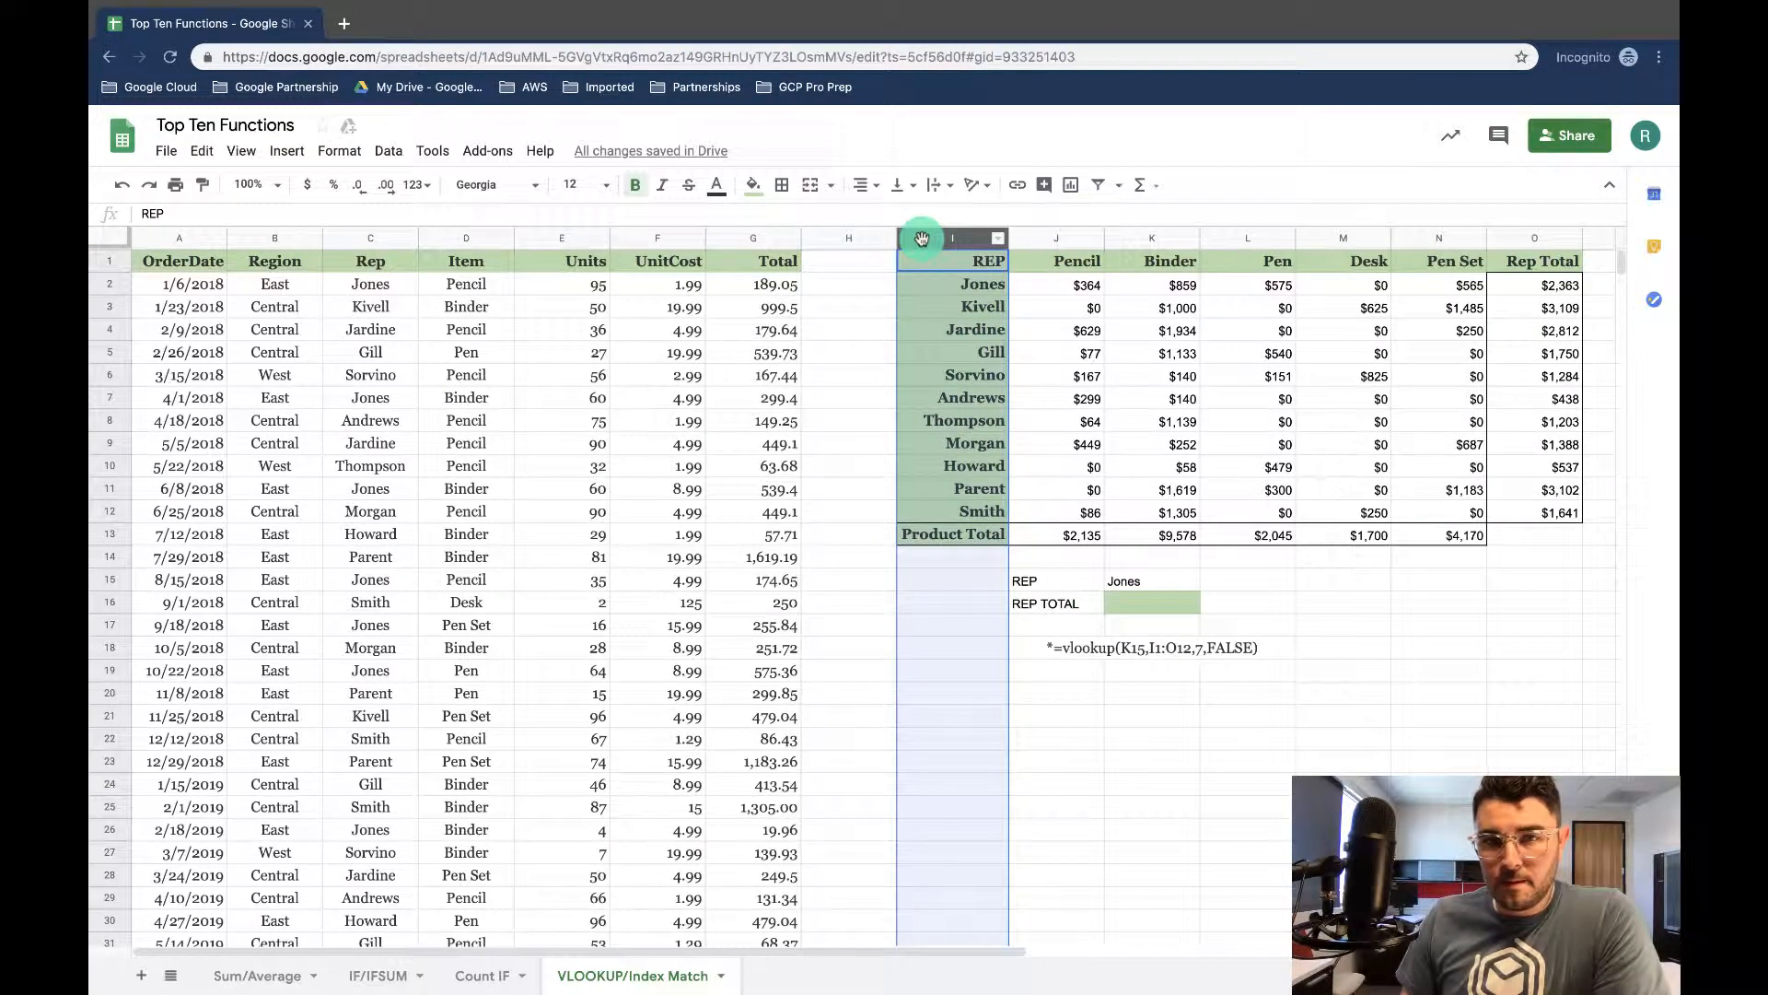
mouse_move(921, 238)
left_mouse_down()
mouse_move(1036, 239)
mouse_move(928, 247)
left_mouse_up()
left_click(962, 284)
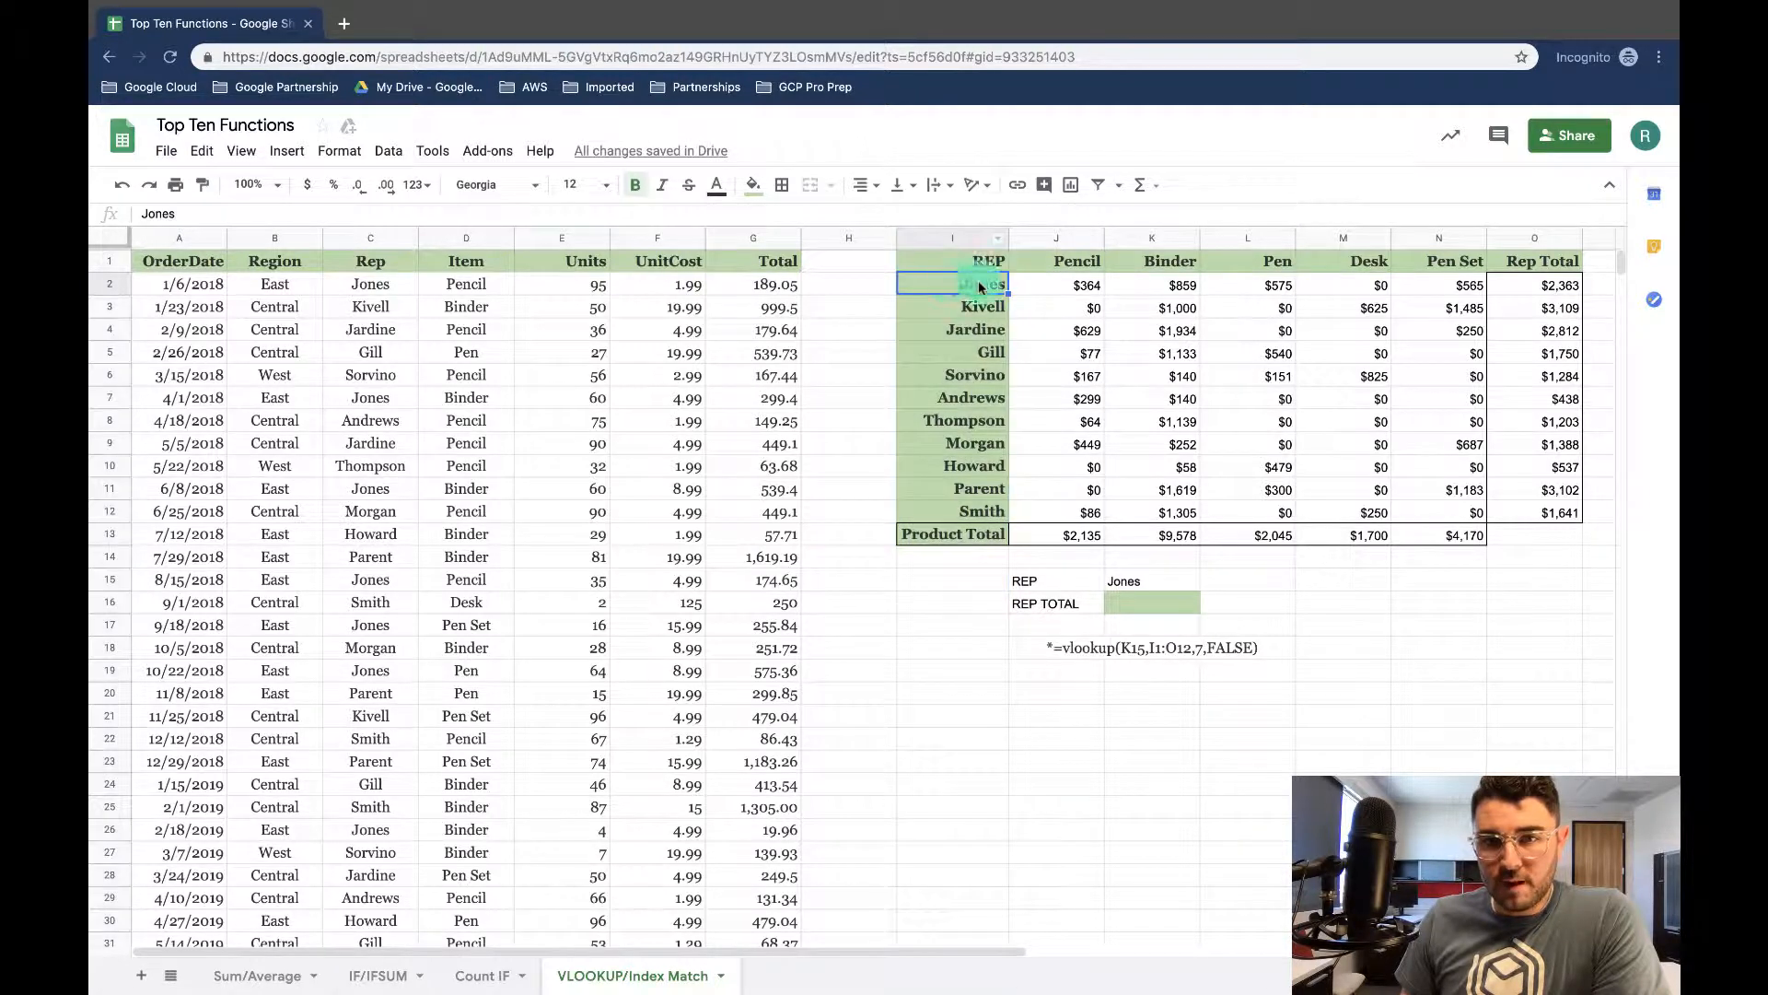
left_click(1103, 286)
left_click(1164, 287)
left_click(1269, 293)
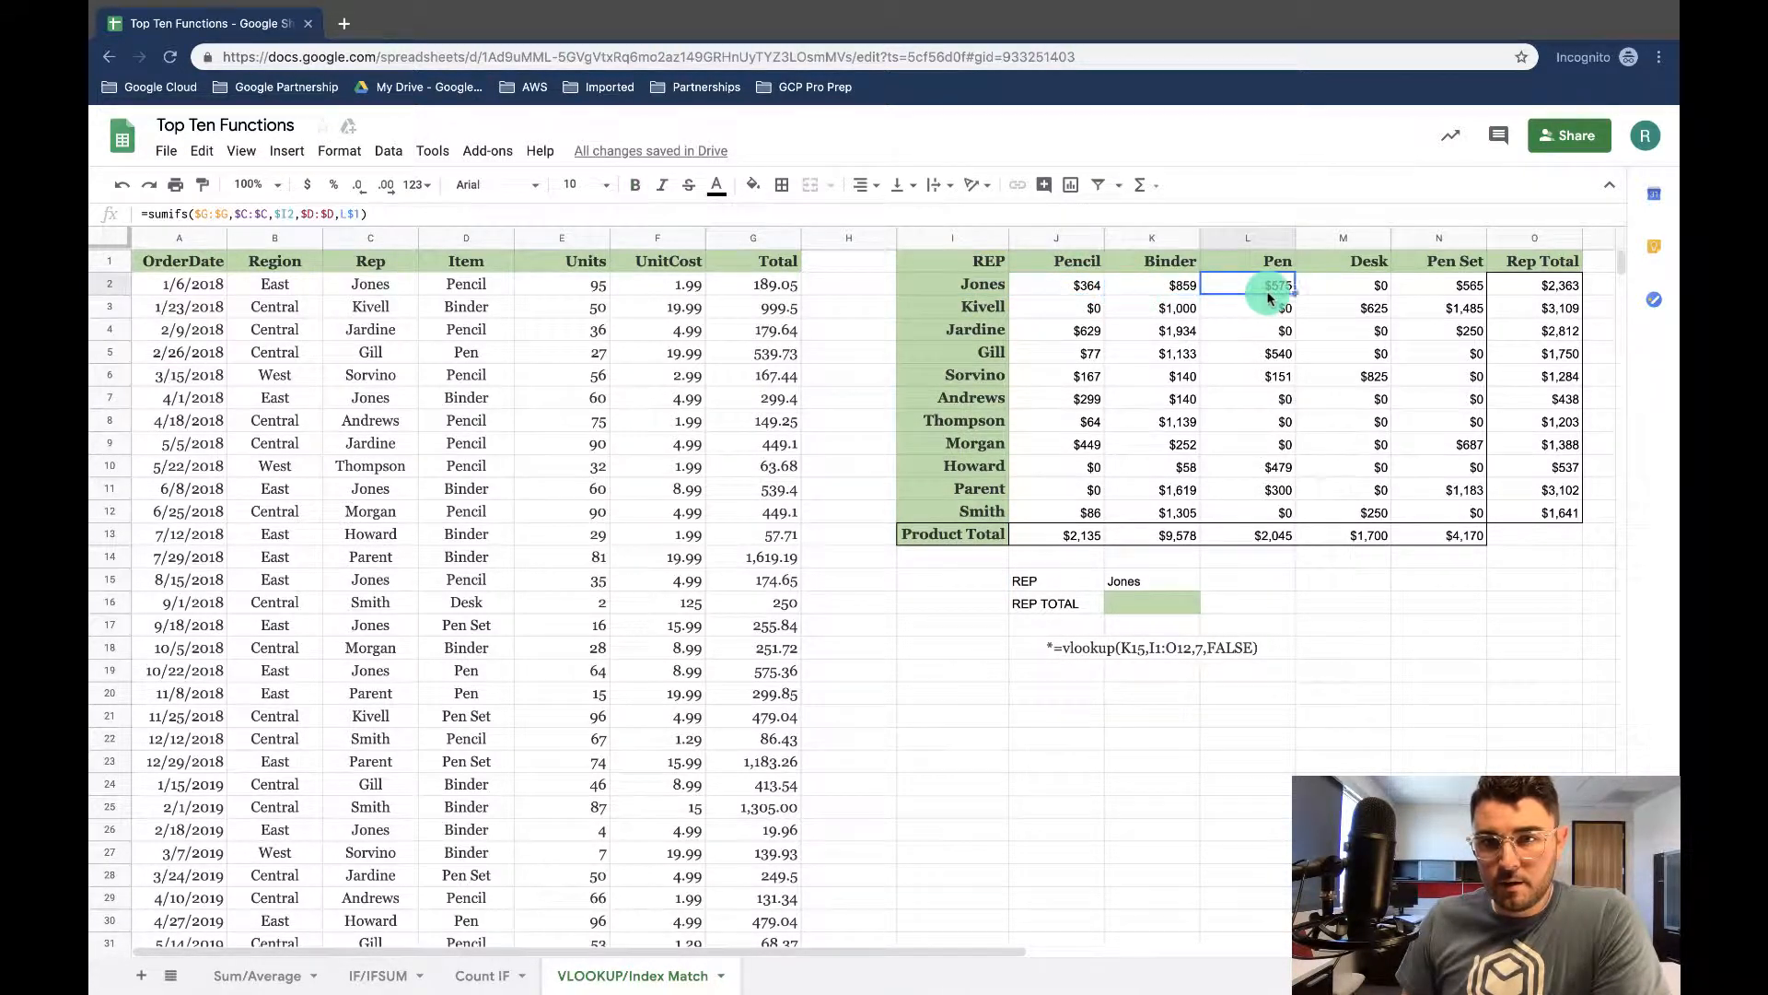
left_click(1327, 284)
left_click(1444, 286)
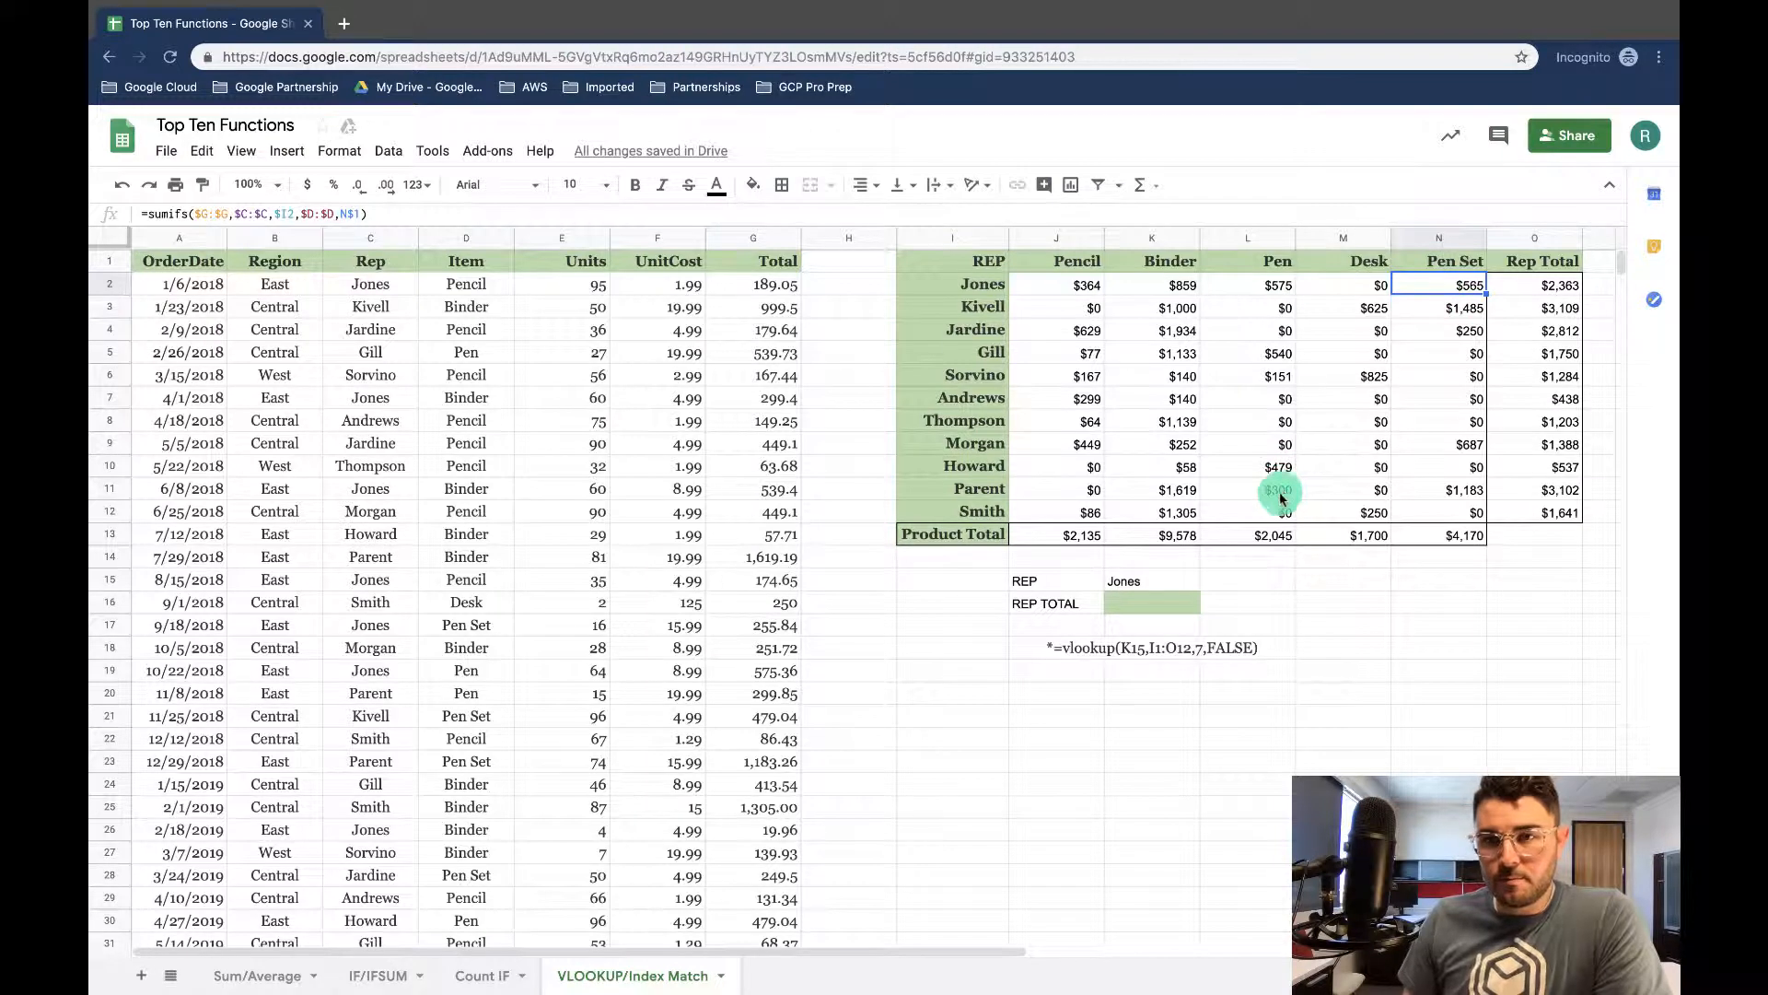
left_click(1125, 600)
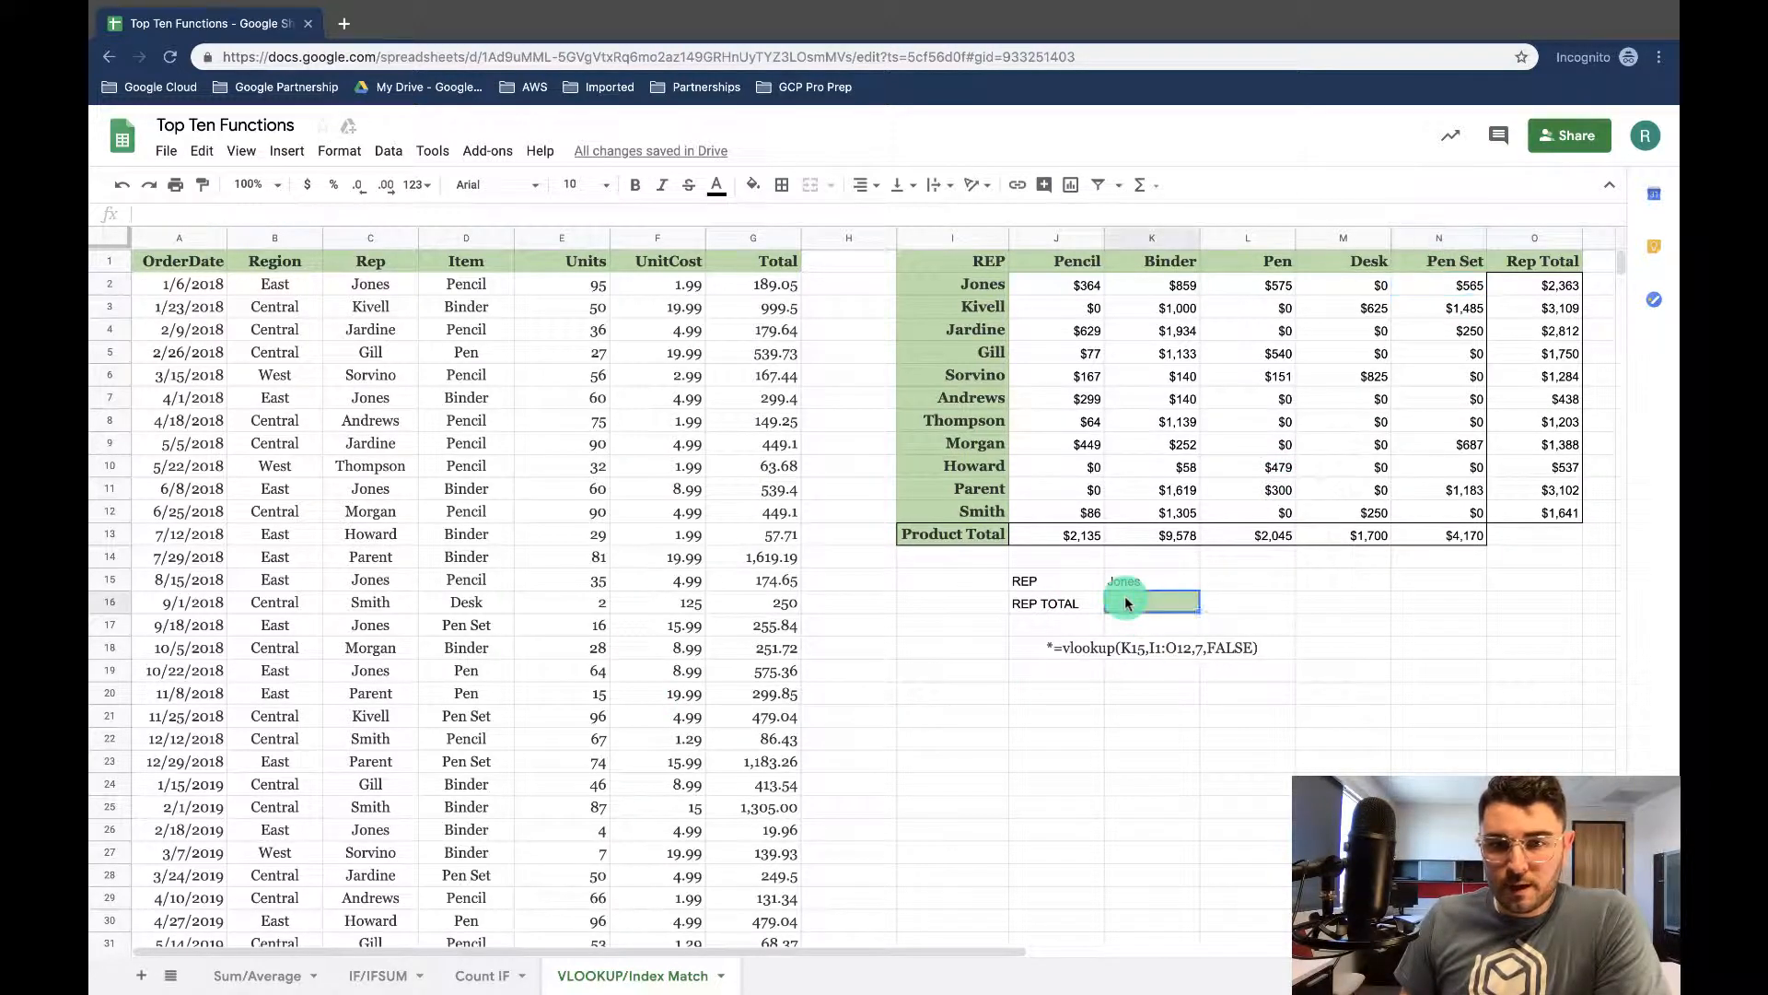
left_click(941, 262)
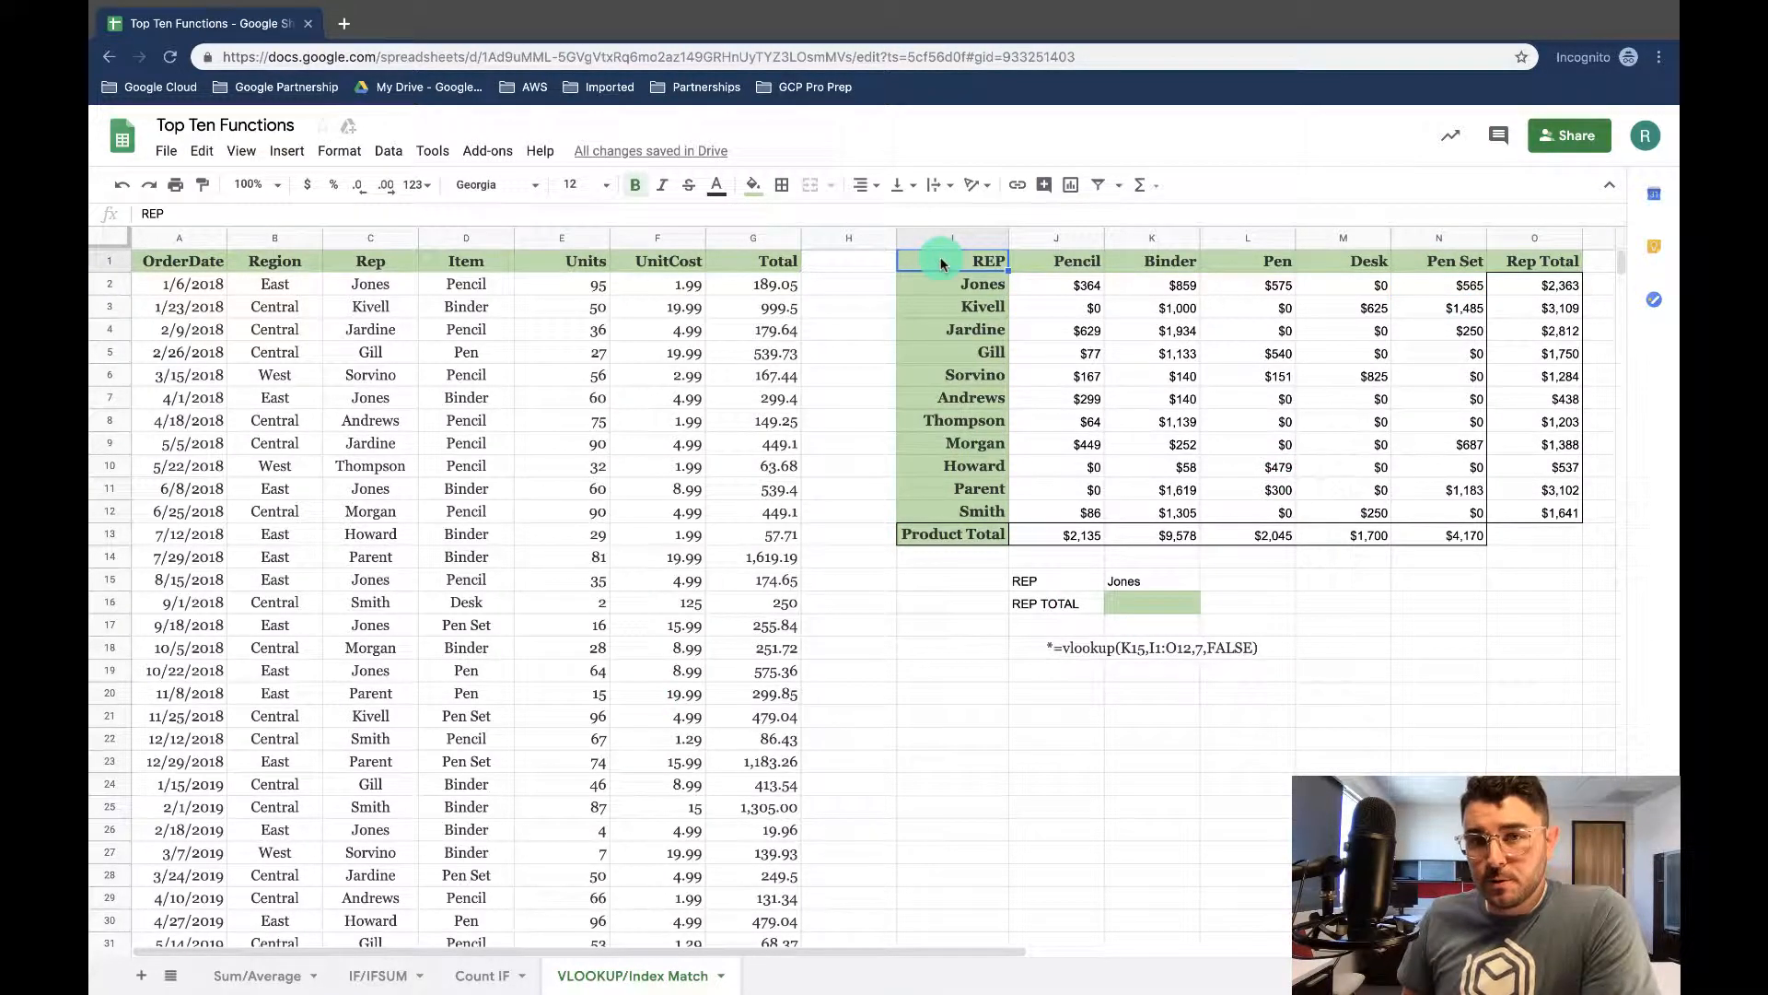
left_click(1522, 279)
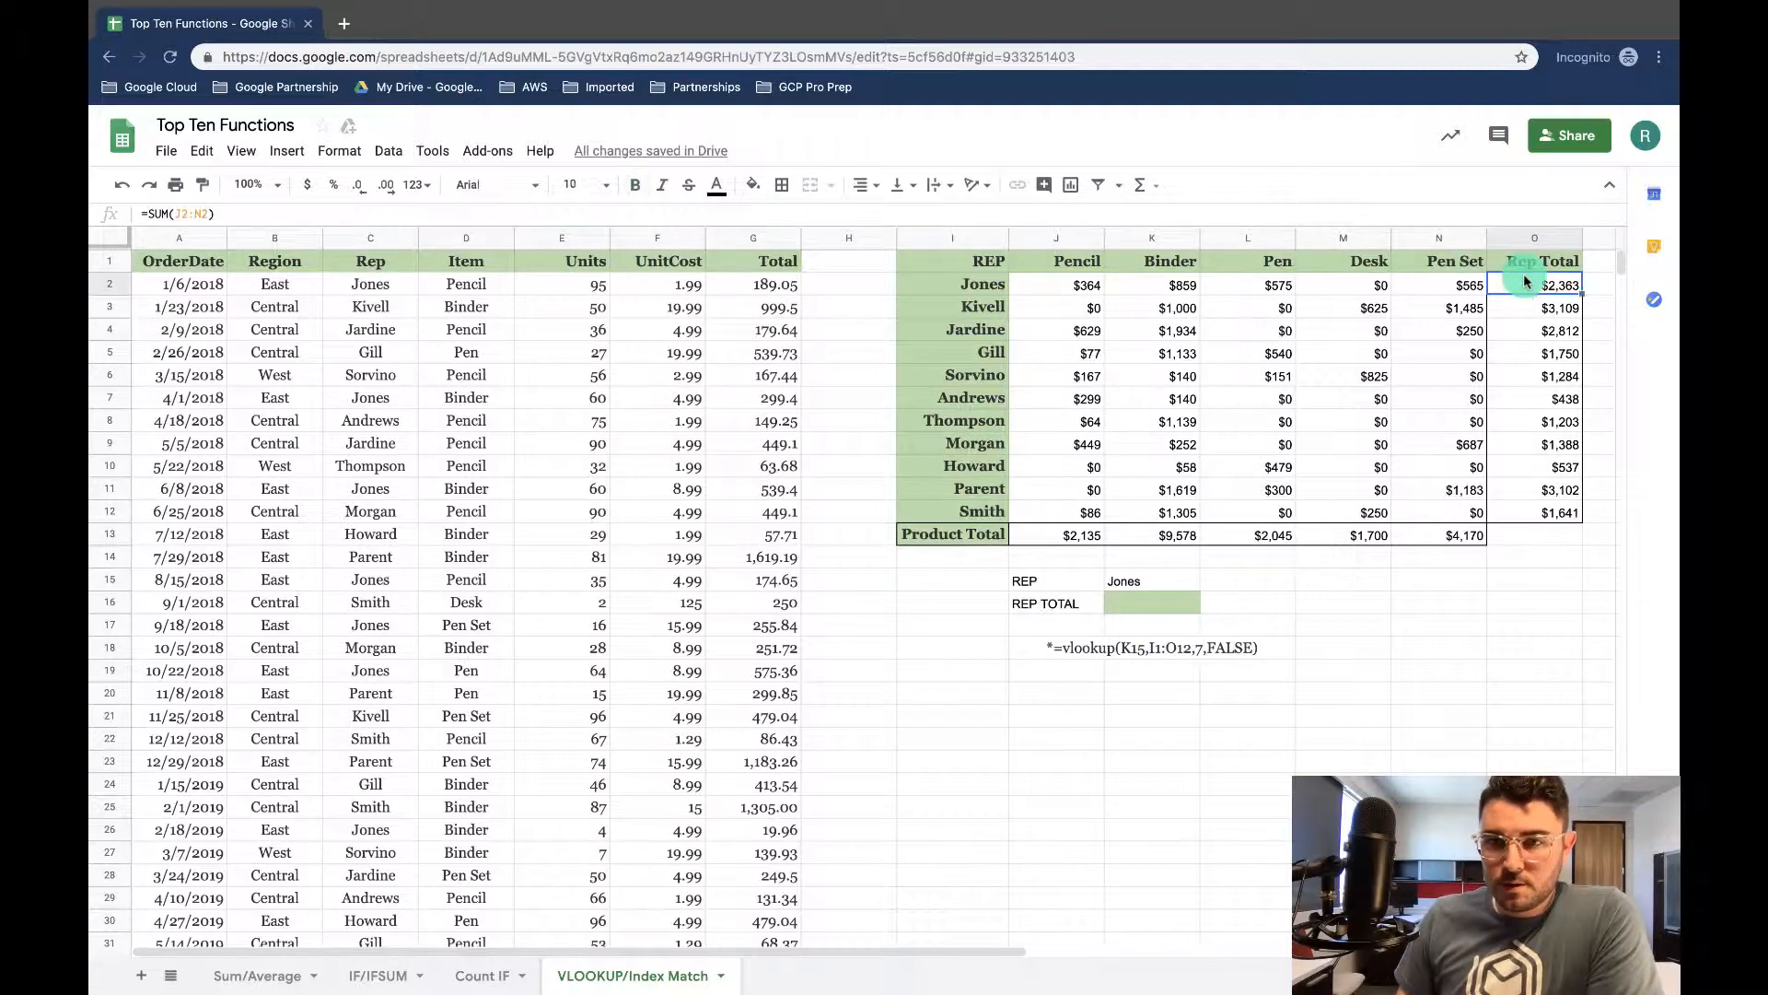
Enter =vlookup(K15,I1:O13,7,FALSE) in K16 to look up the REP TOTAL for the rep named in K15
left_click(1140, 579)
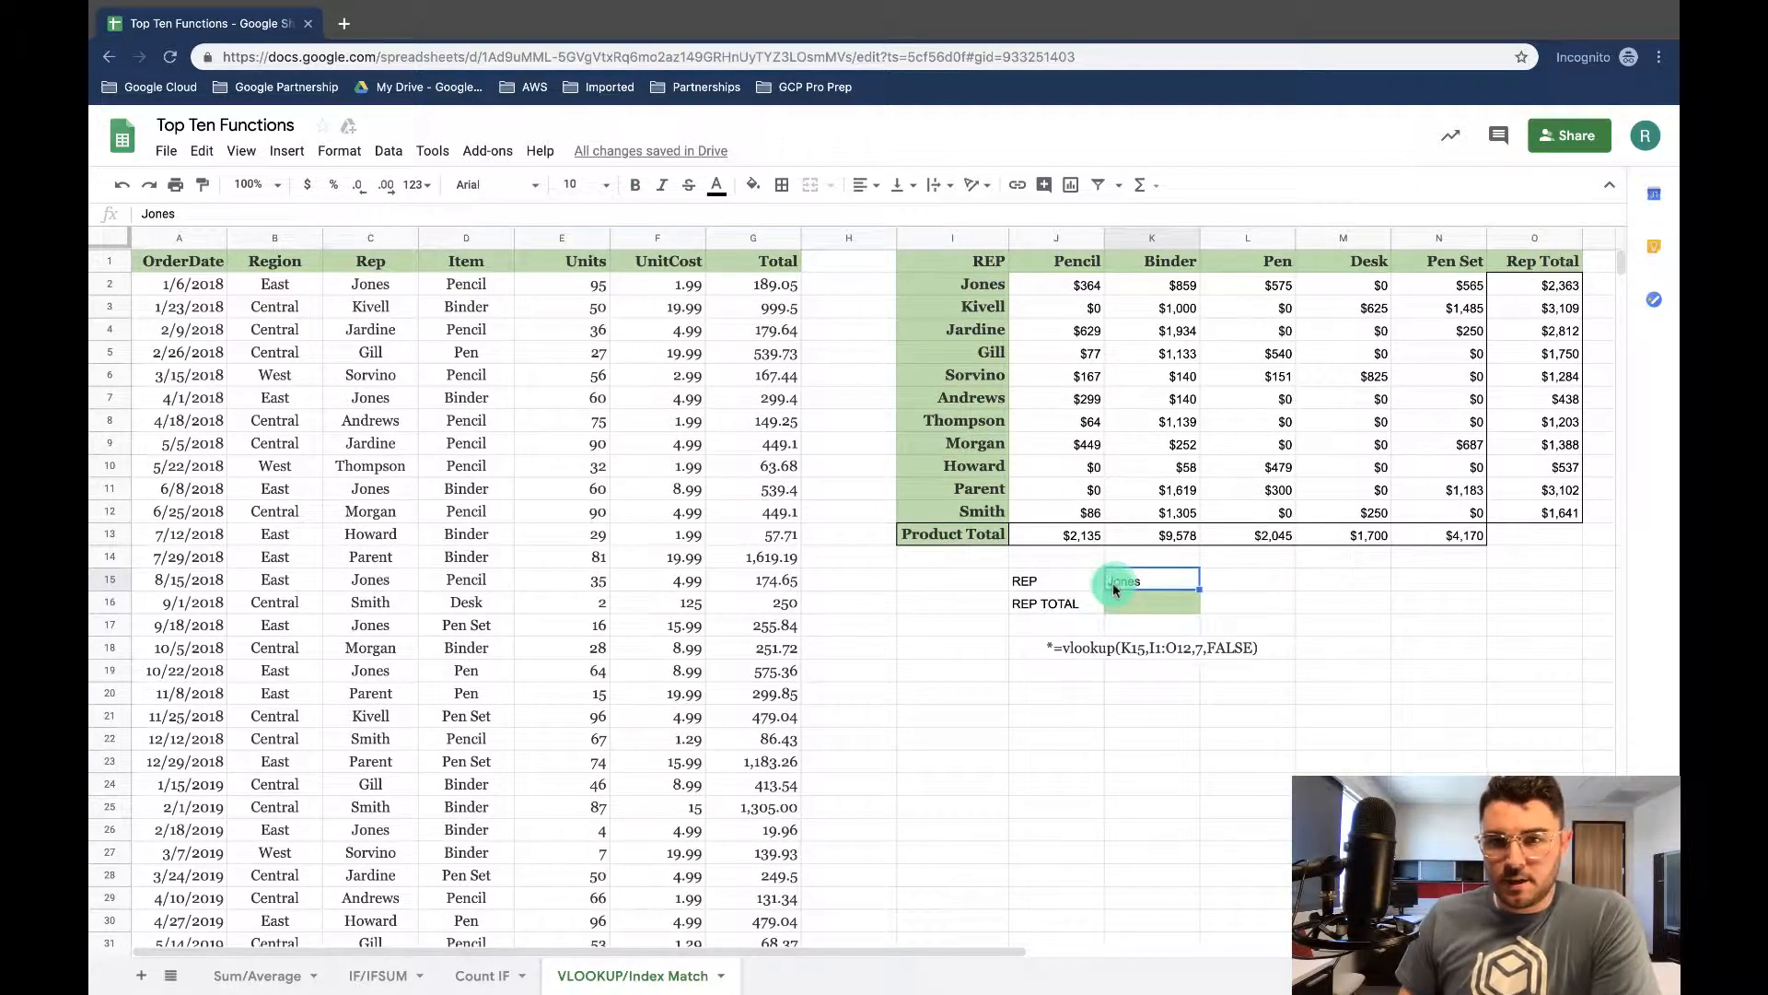
left_click(1162, 605)
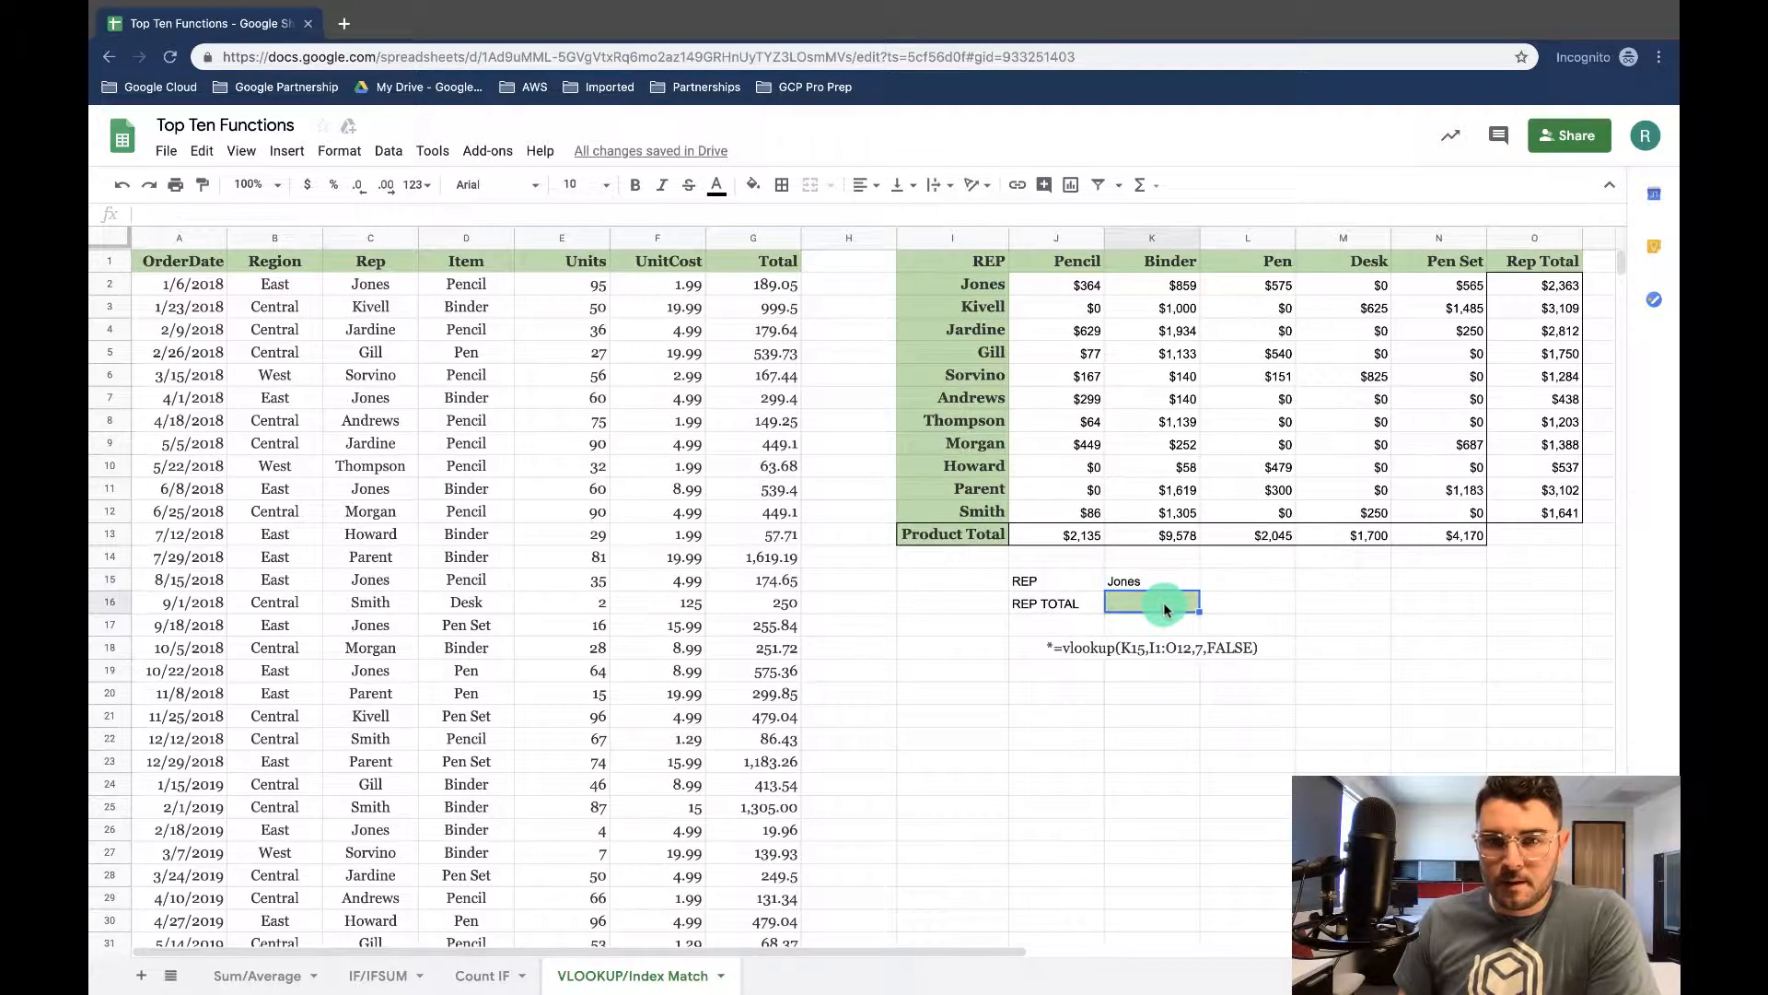
type("=")
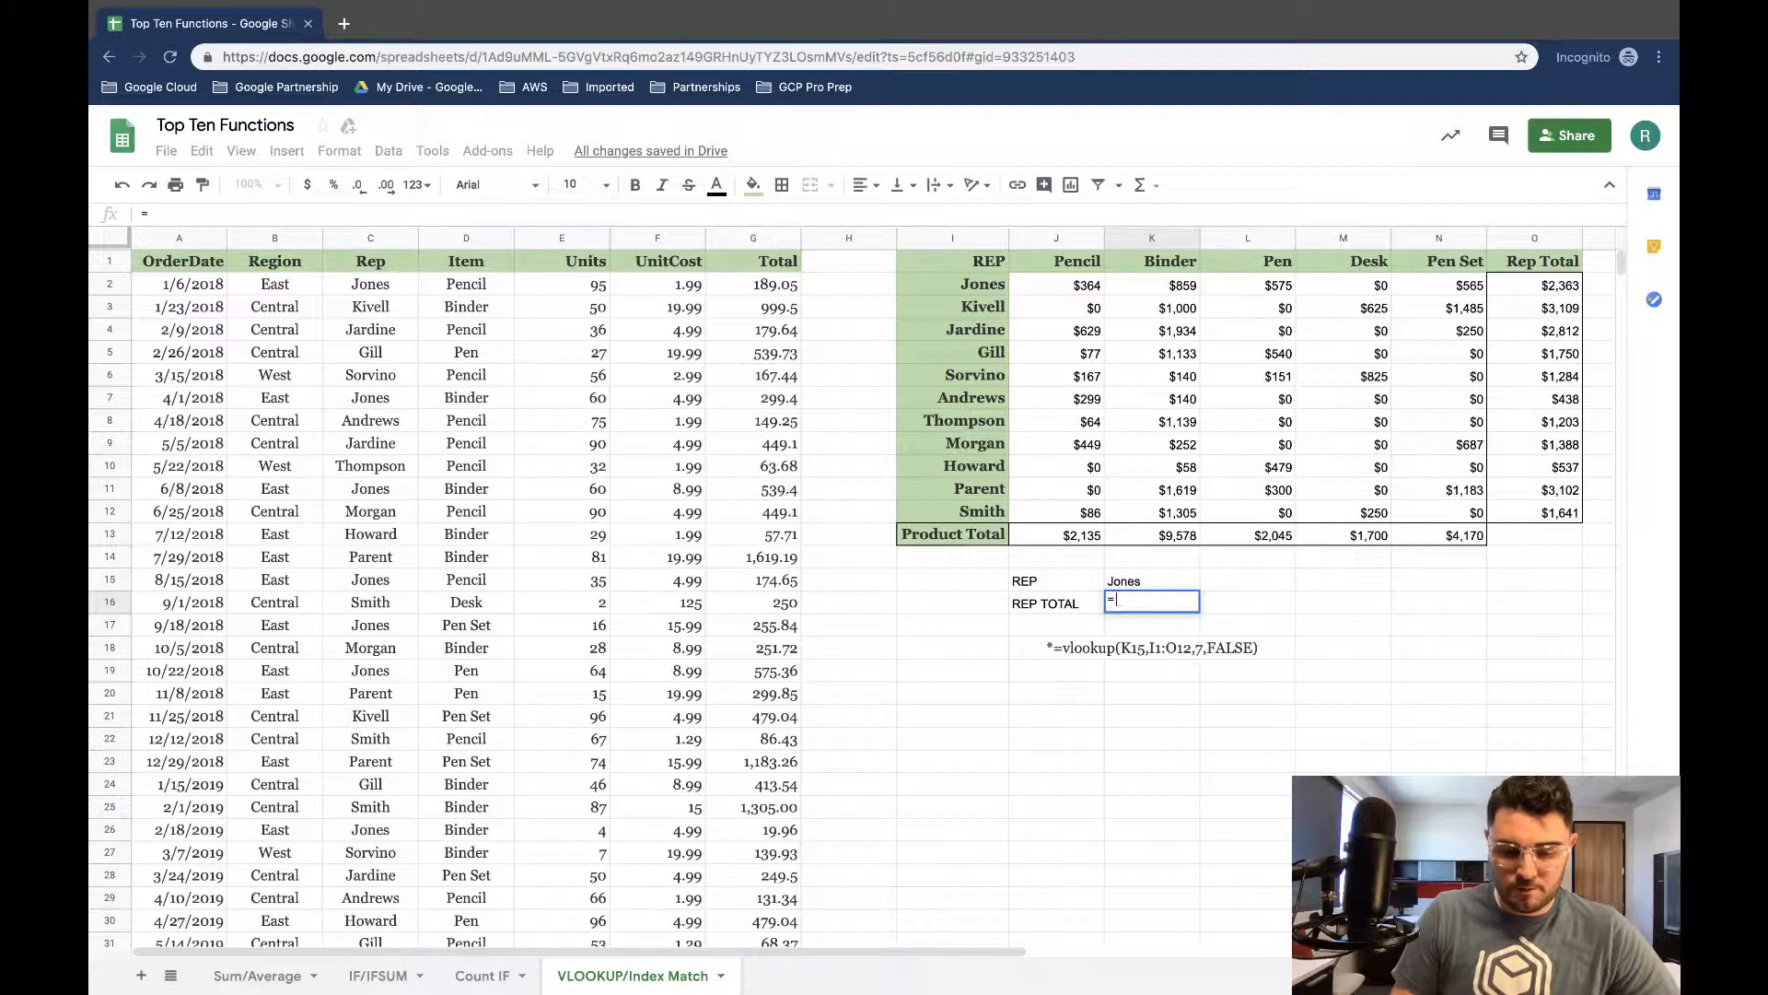
type("vlookup")
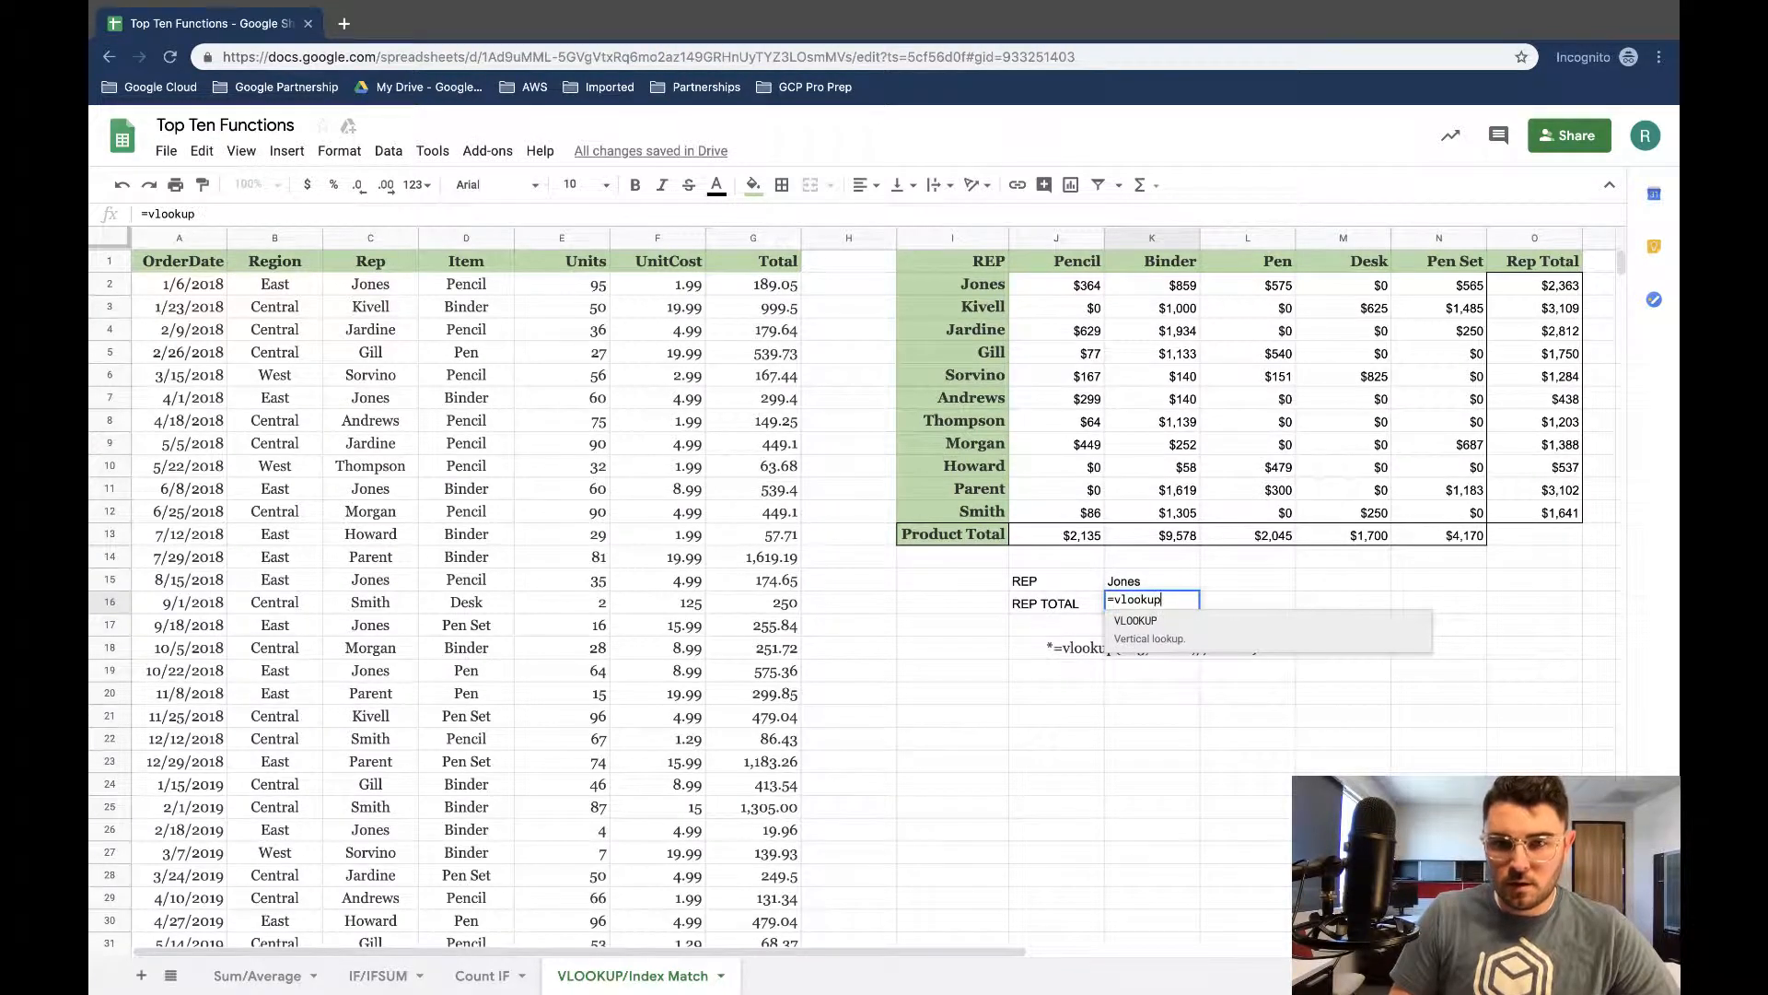
type("(")
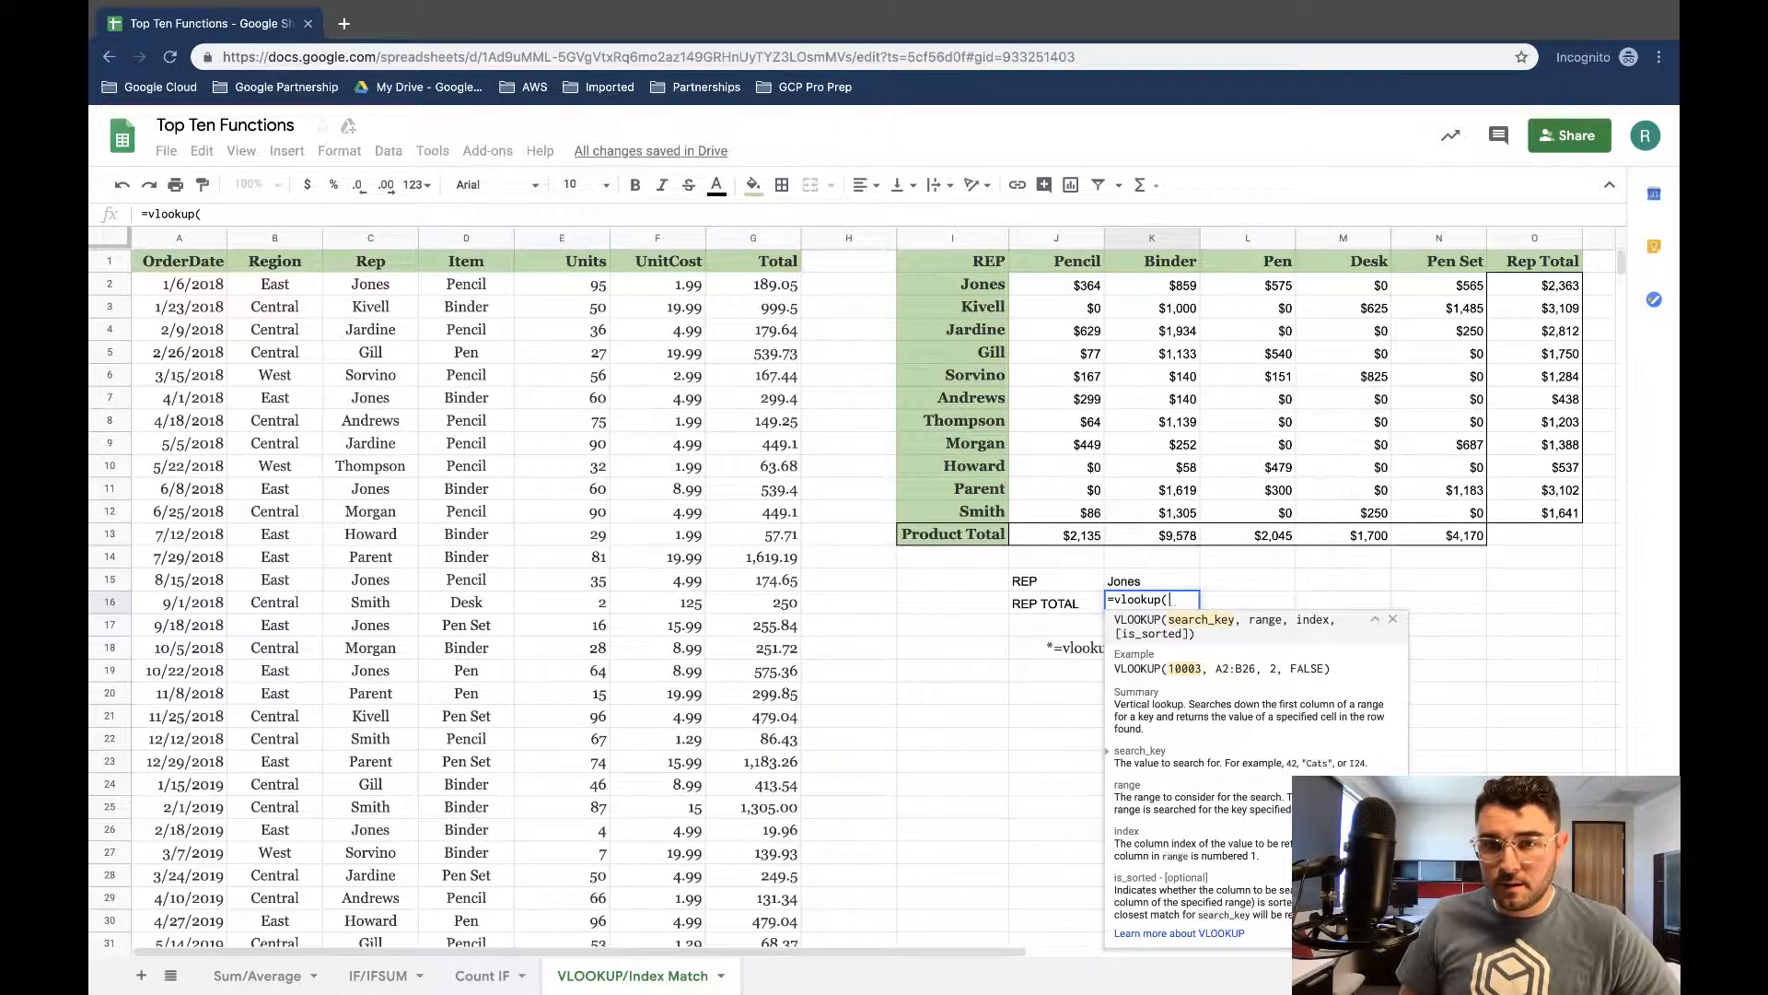
left_click(1151, 580)
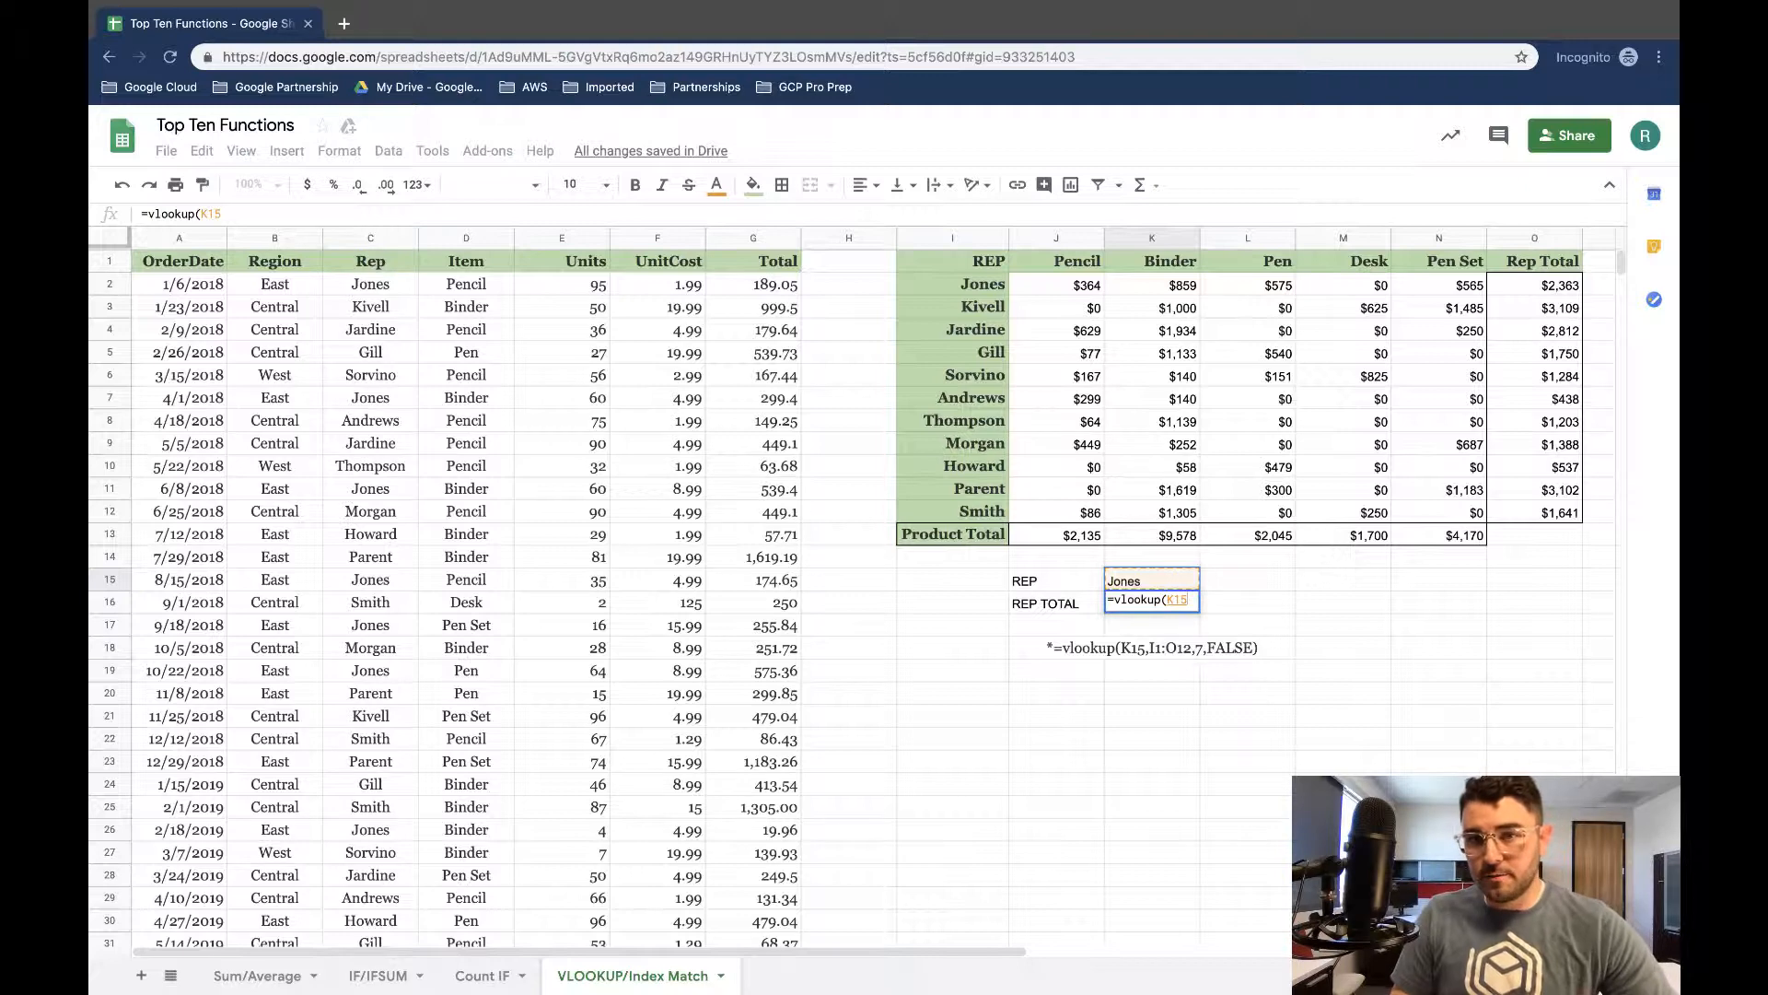
type(",")
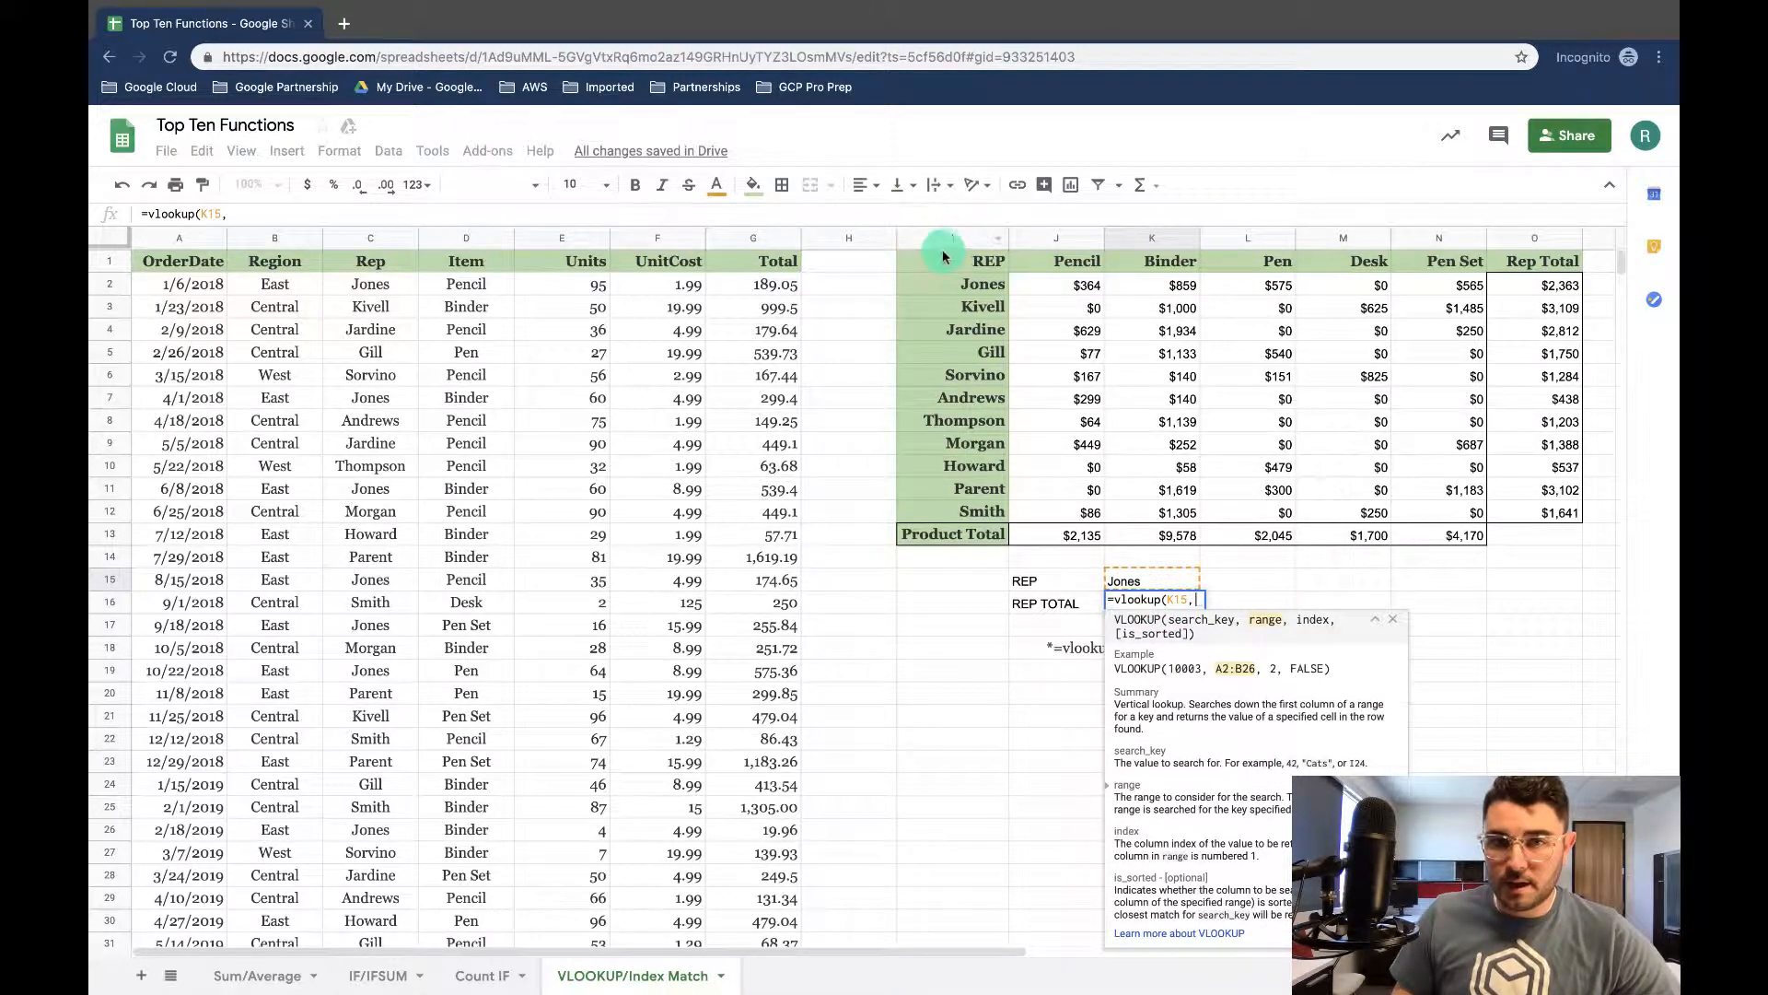
left_click_drag(940, 262, 1539, 541)
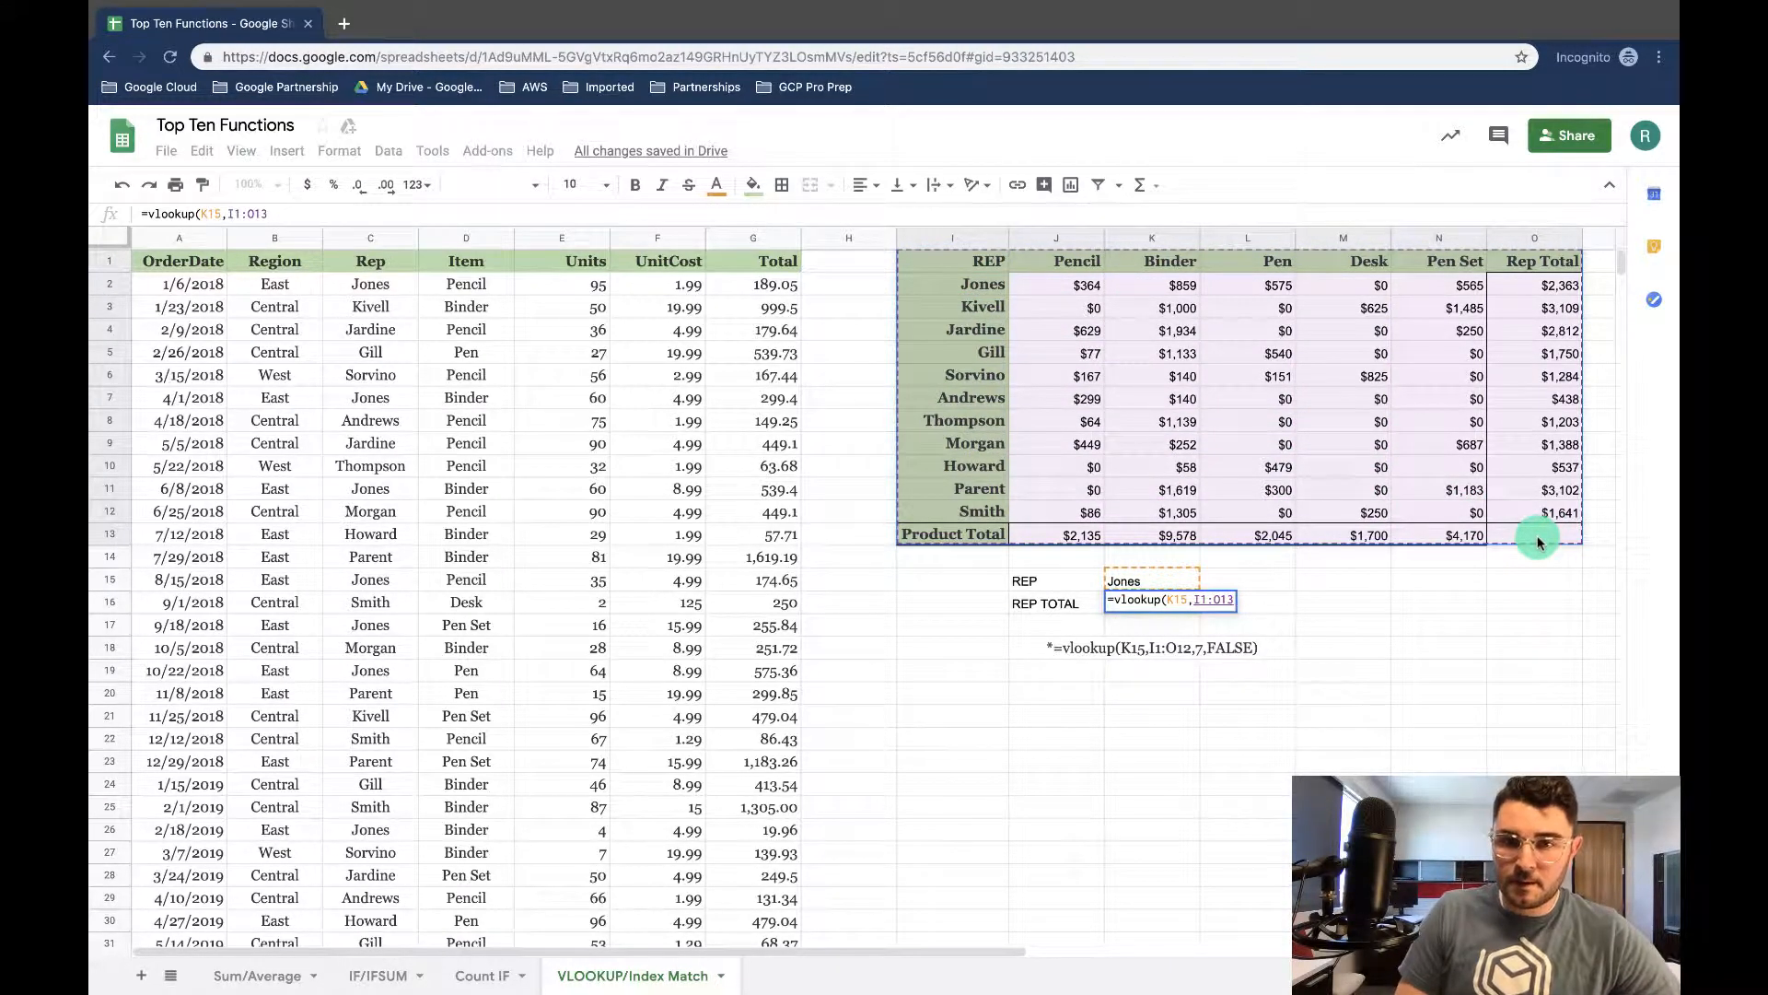
type(",")
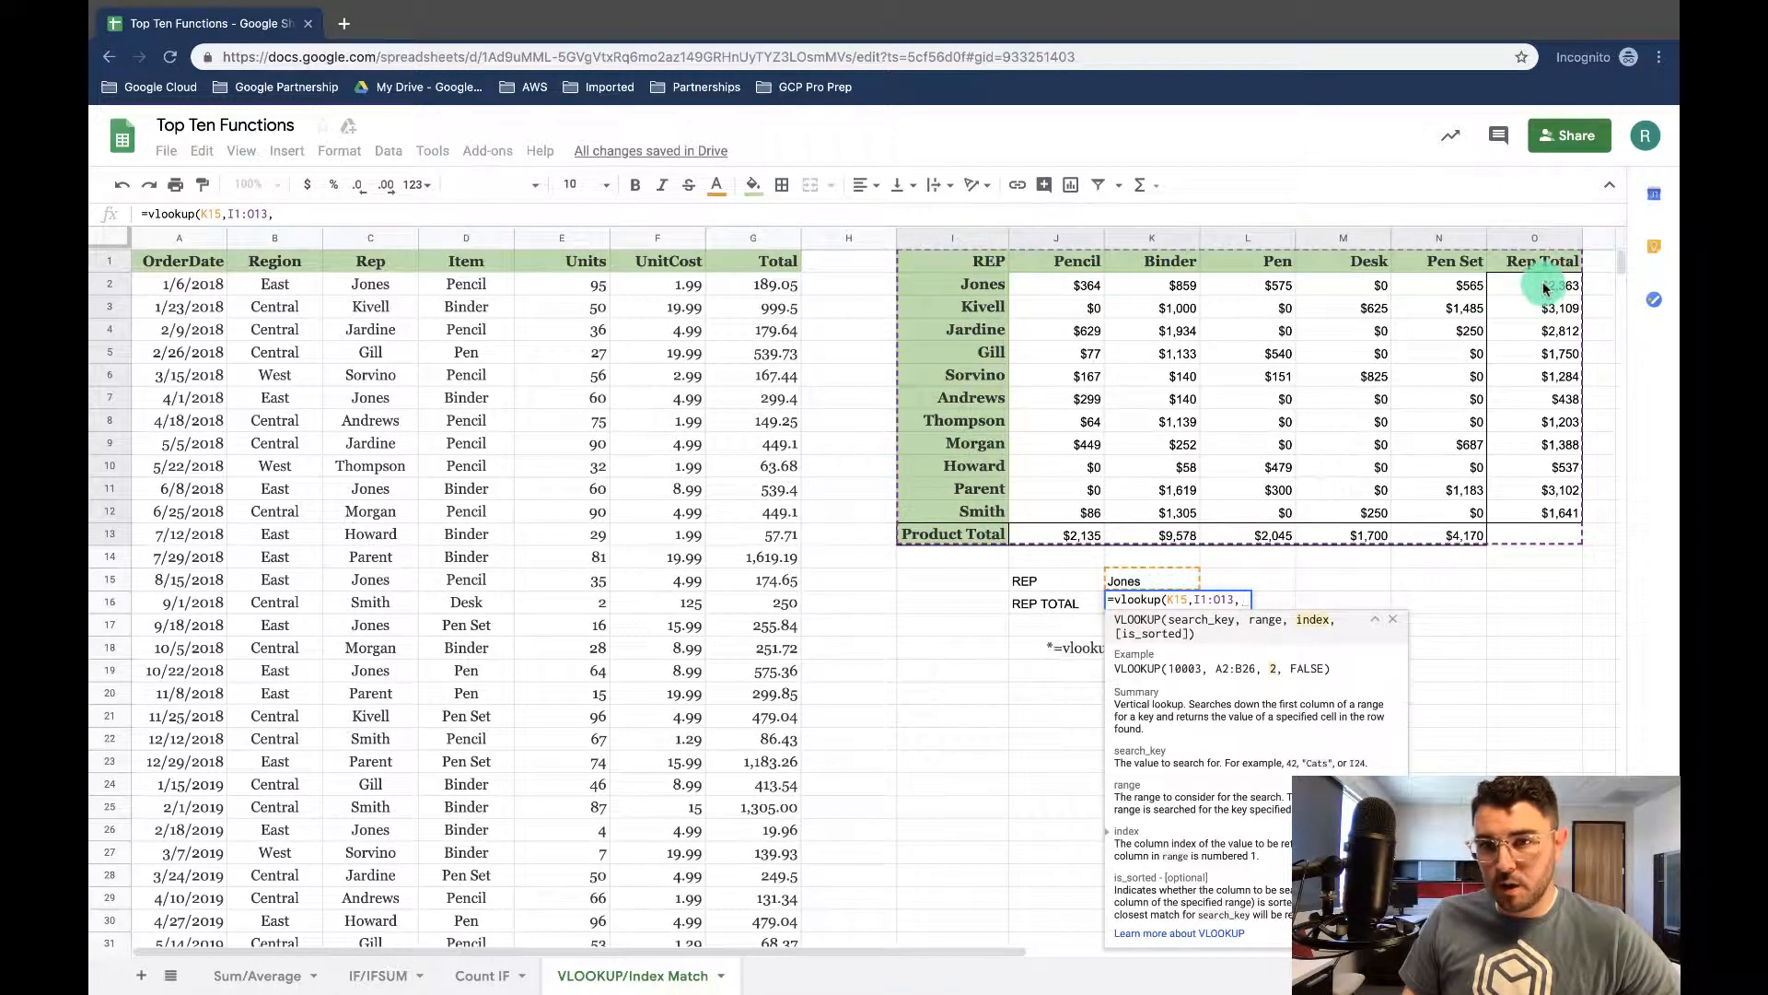
type("7")
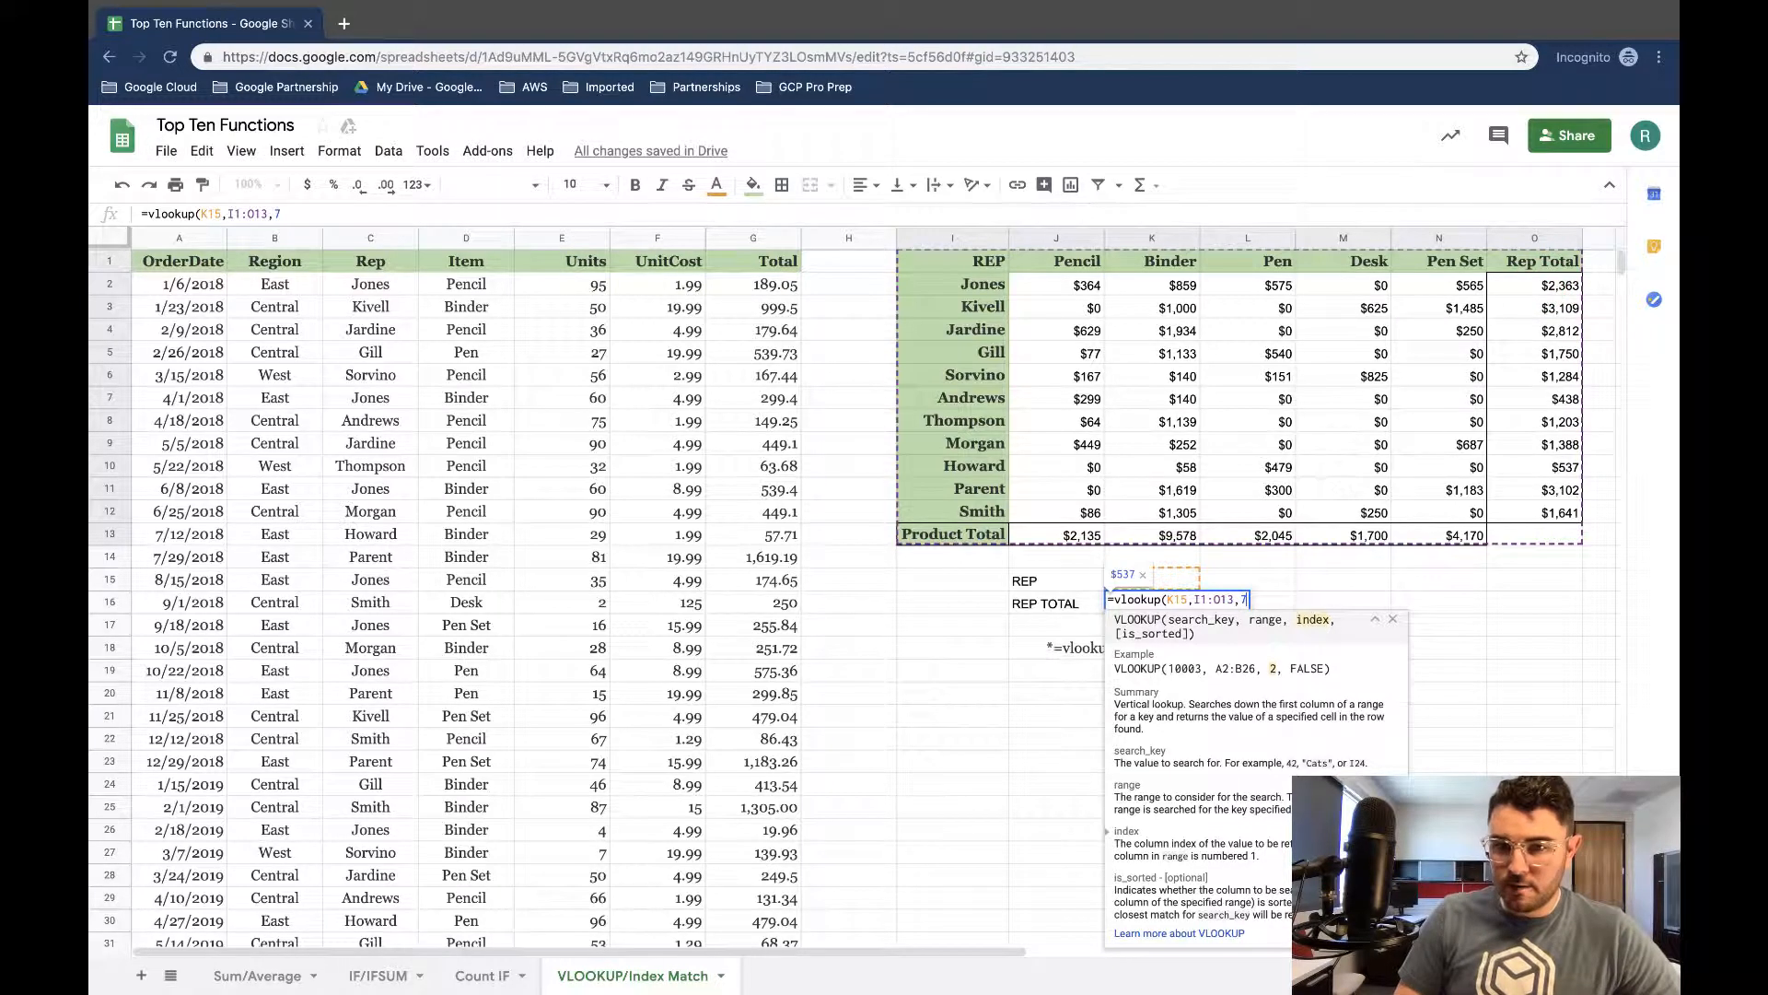
type(",")
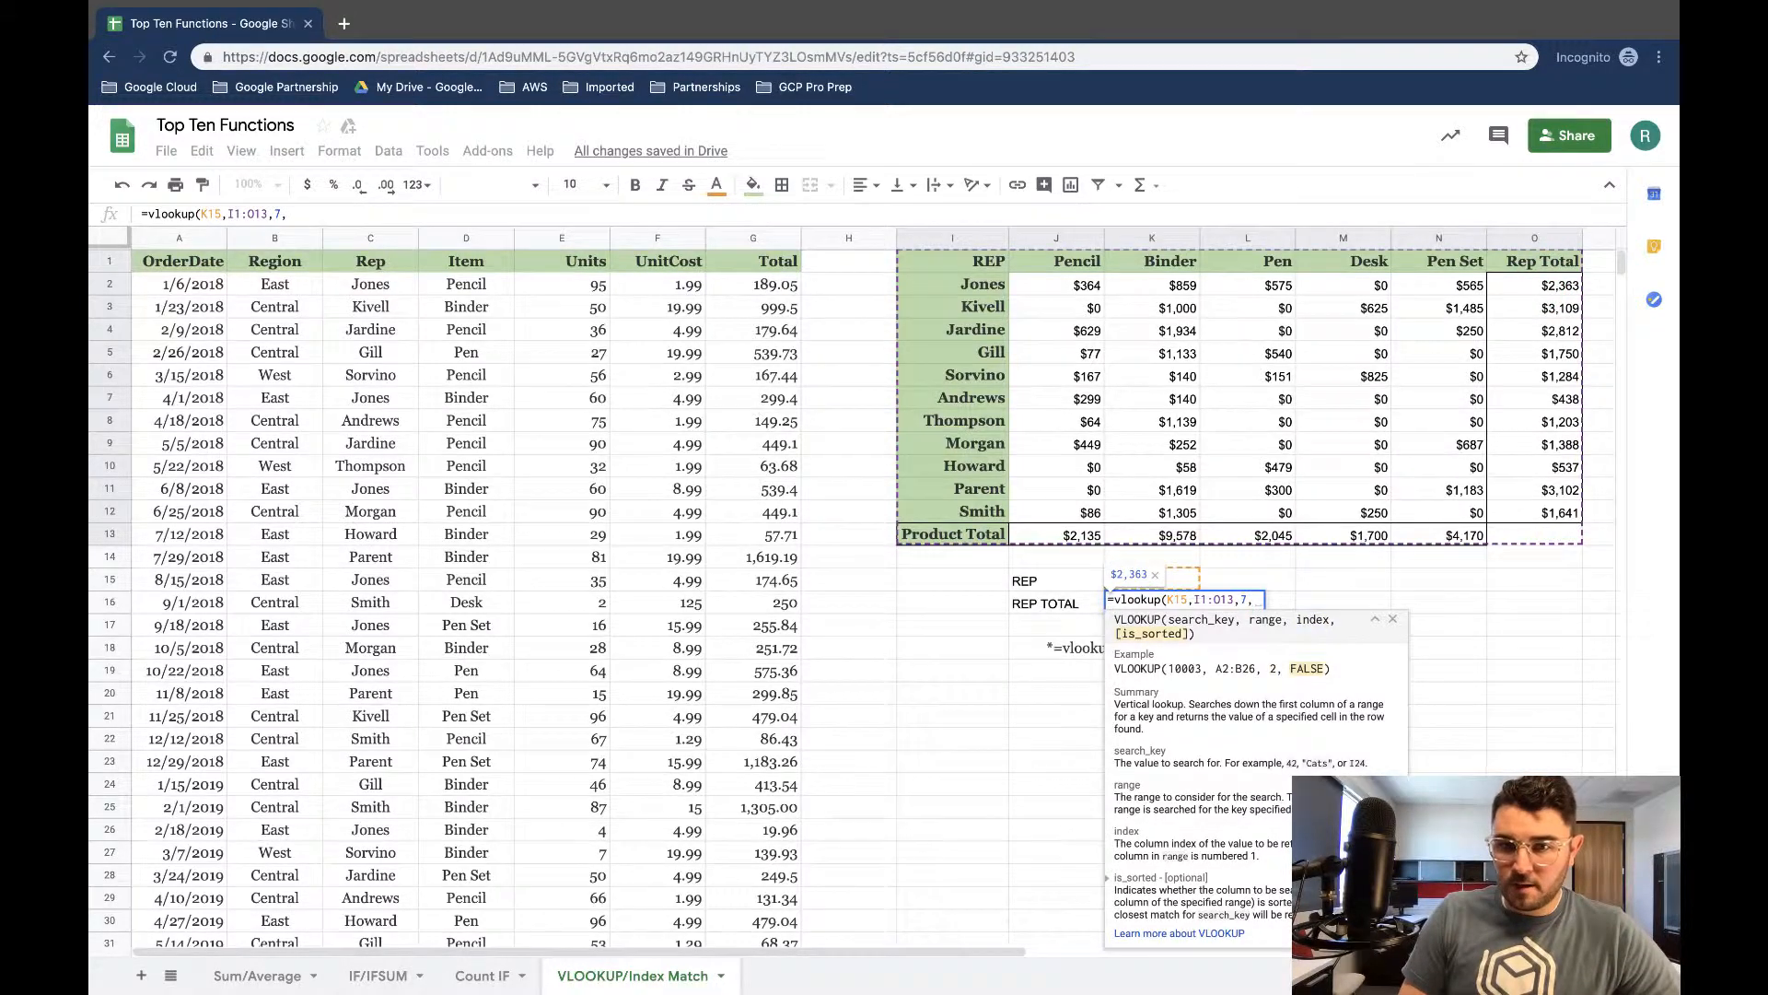
type("FALSE")
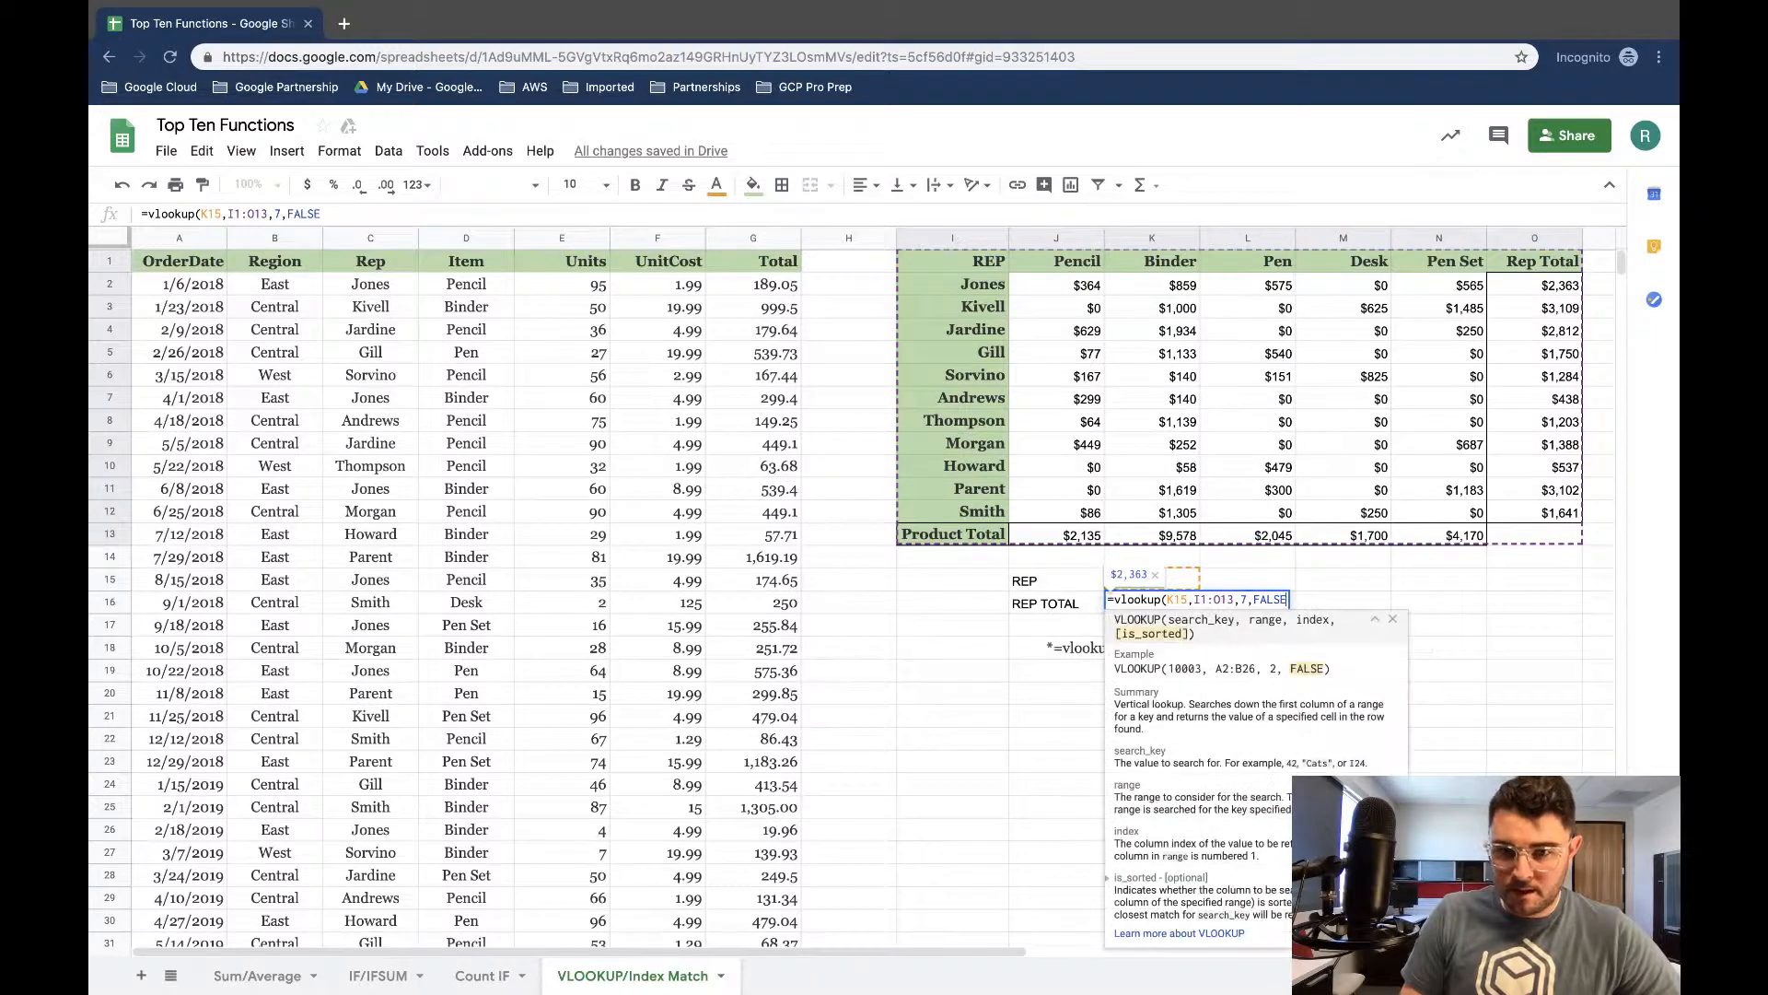
type(")")
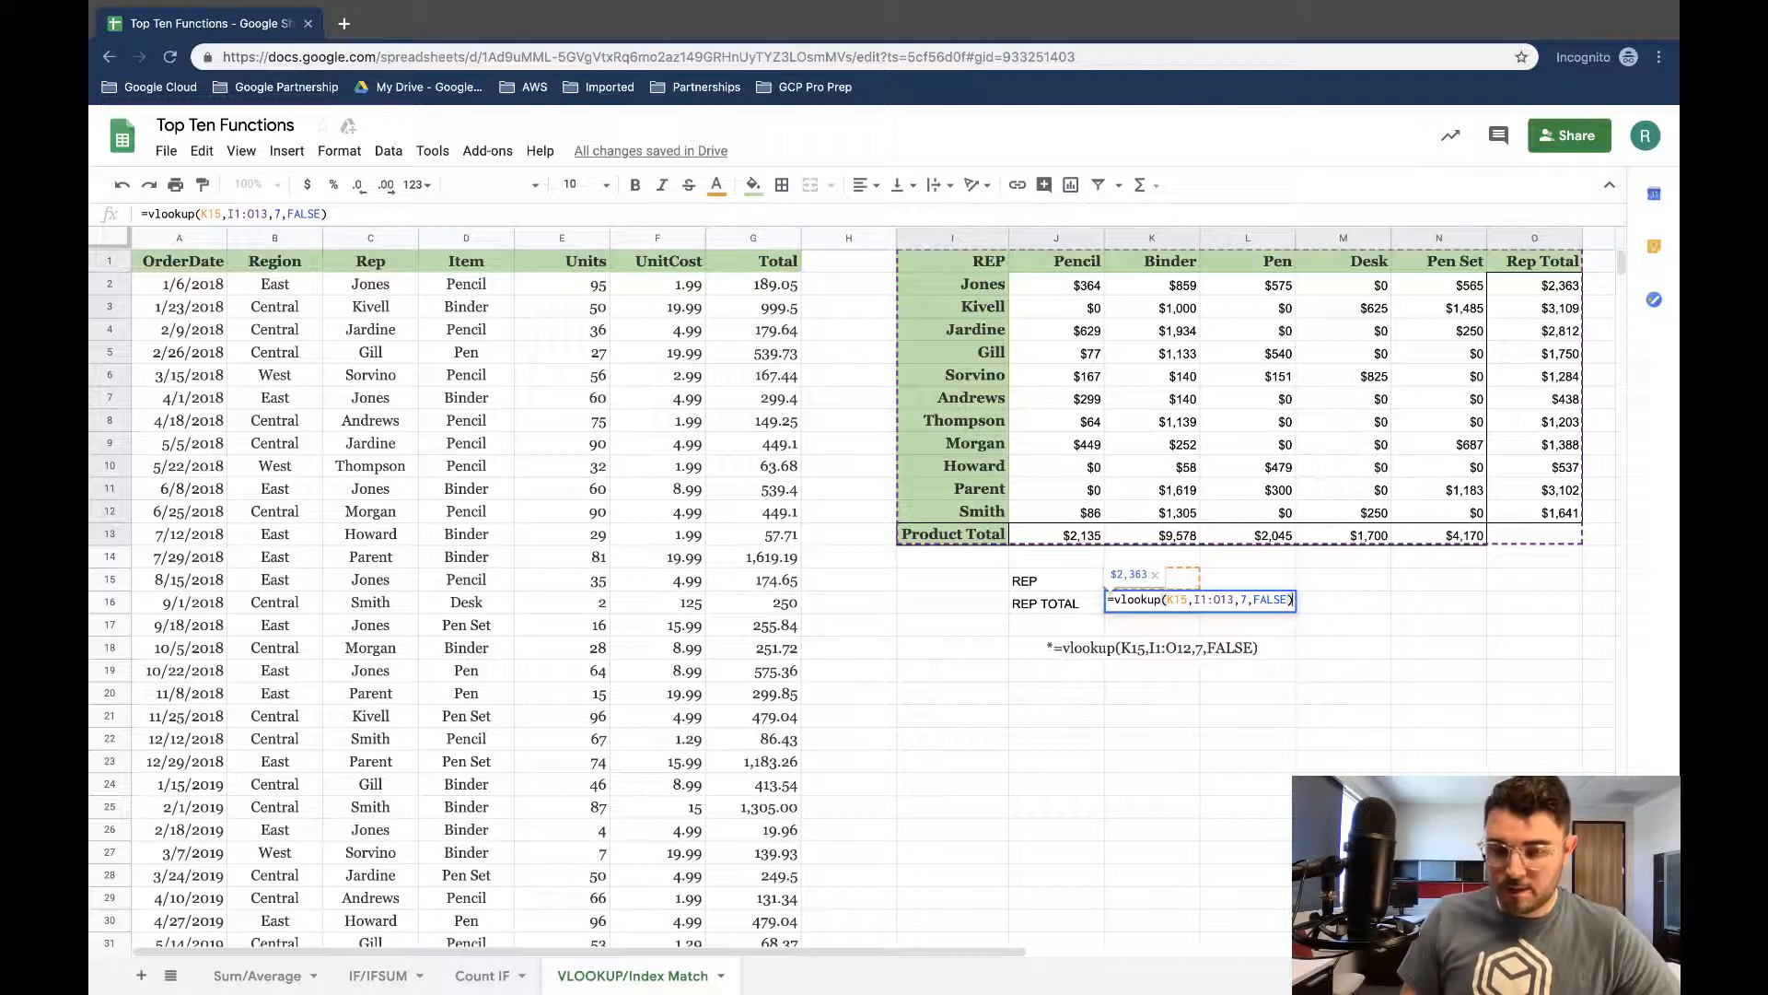
key("Return")
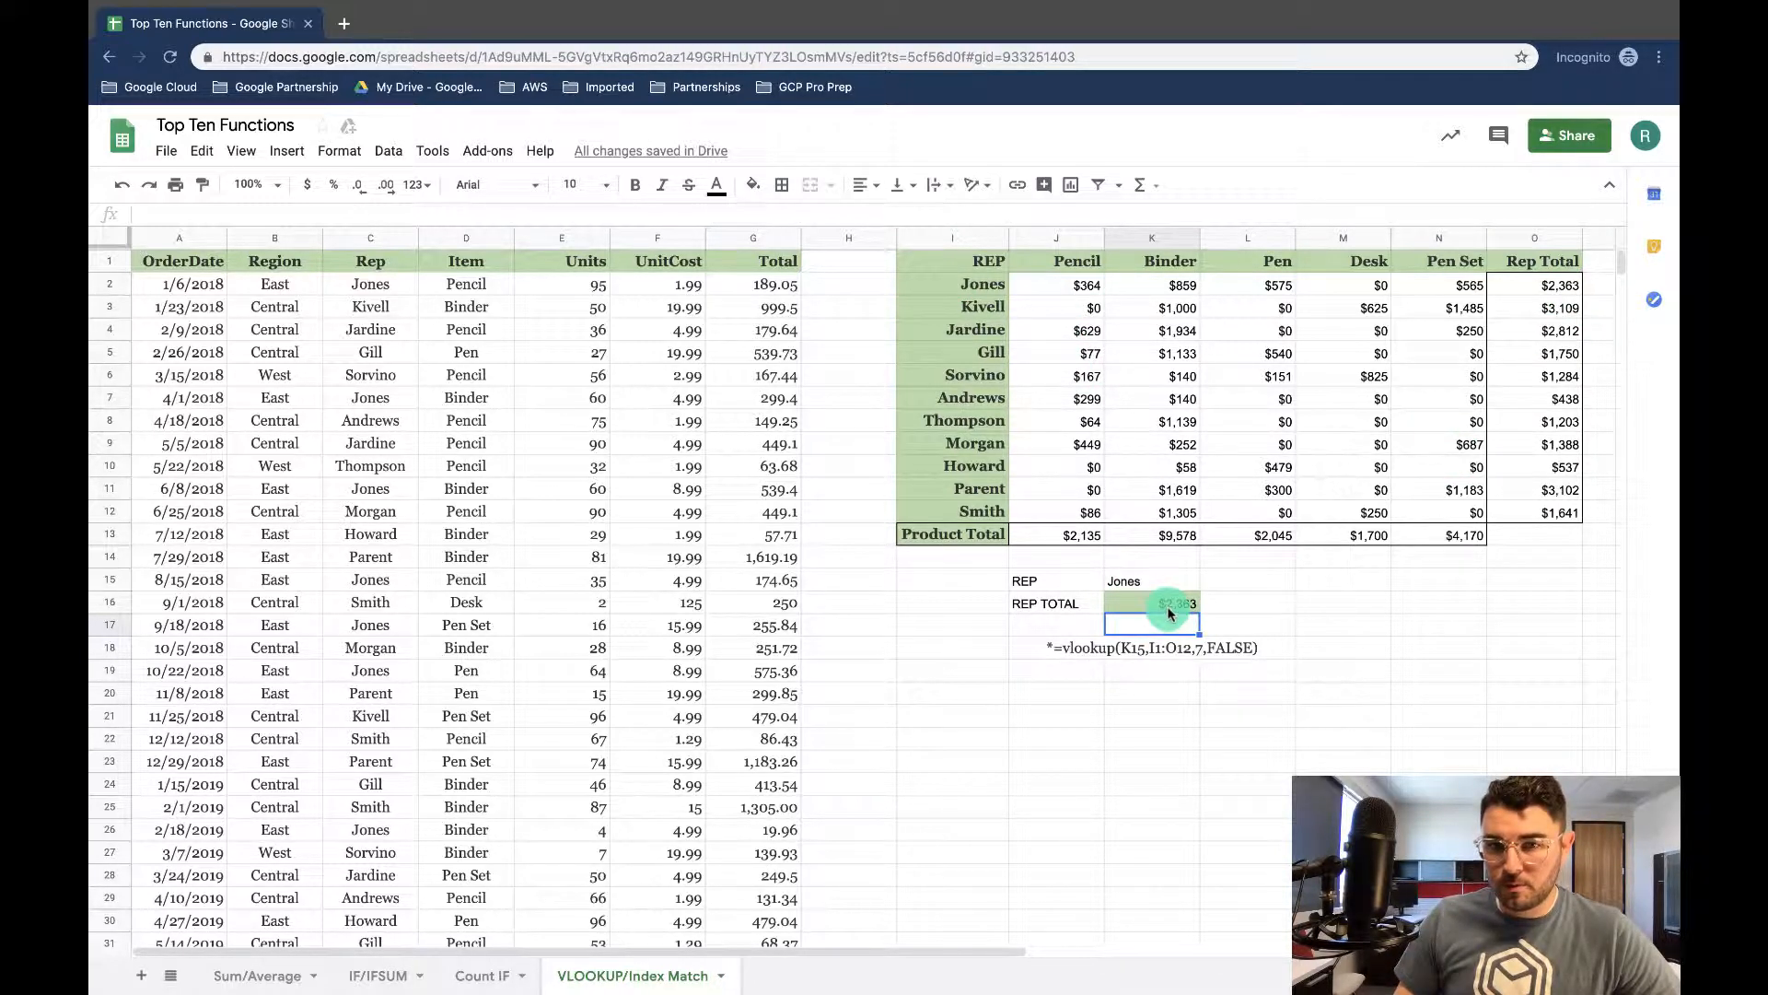
Change the REP in K15 to the last rep listed in the table, in row 12
left_click(1134, 580)
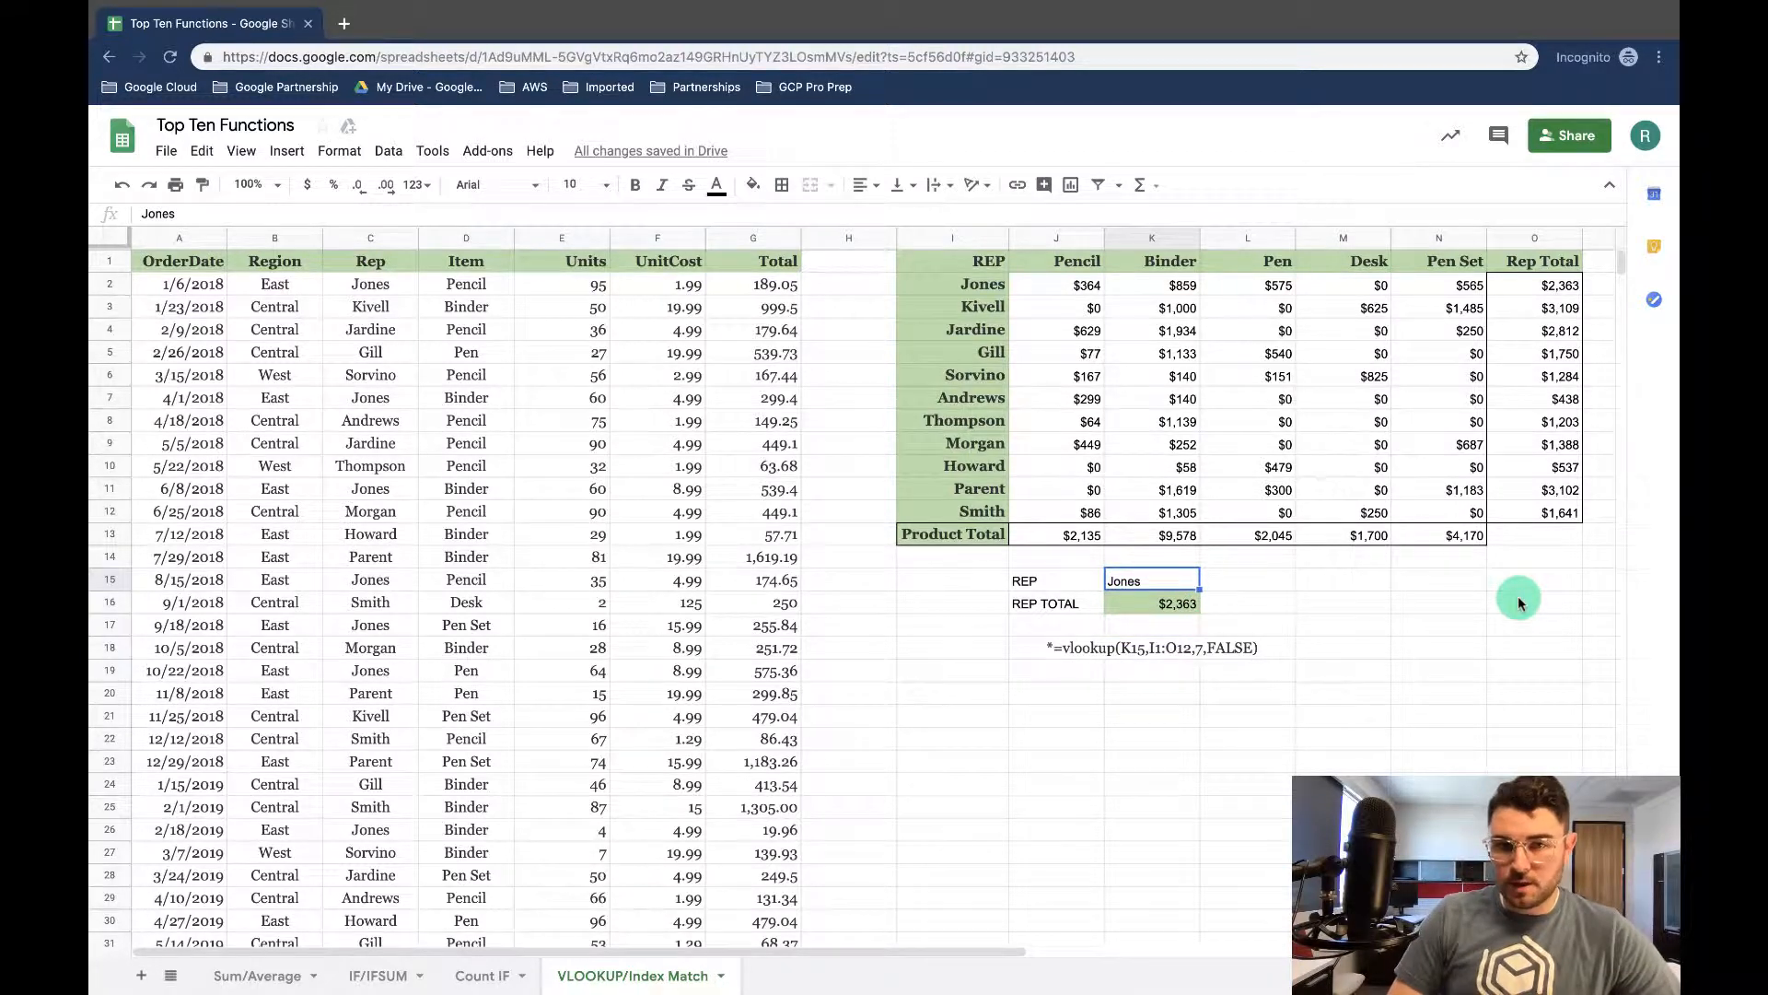
type("Smith")
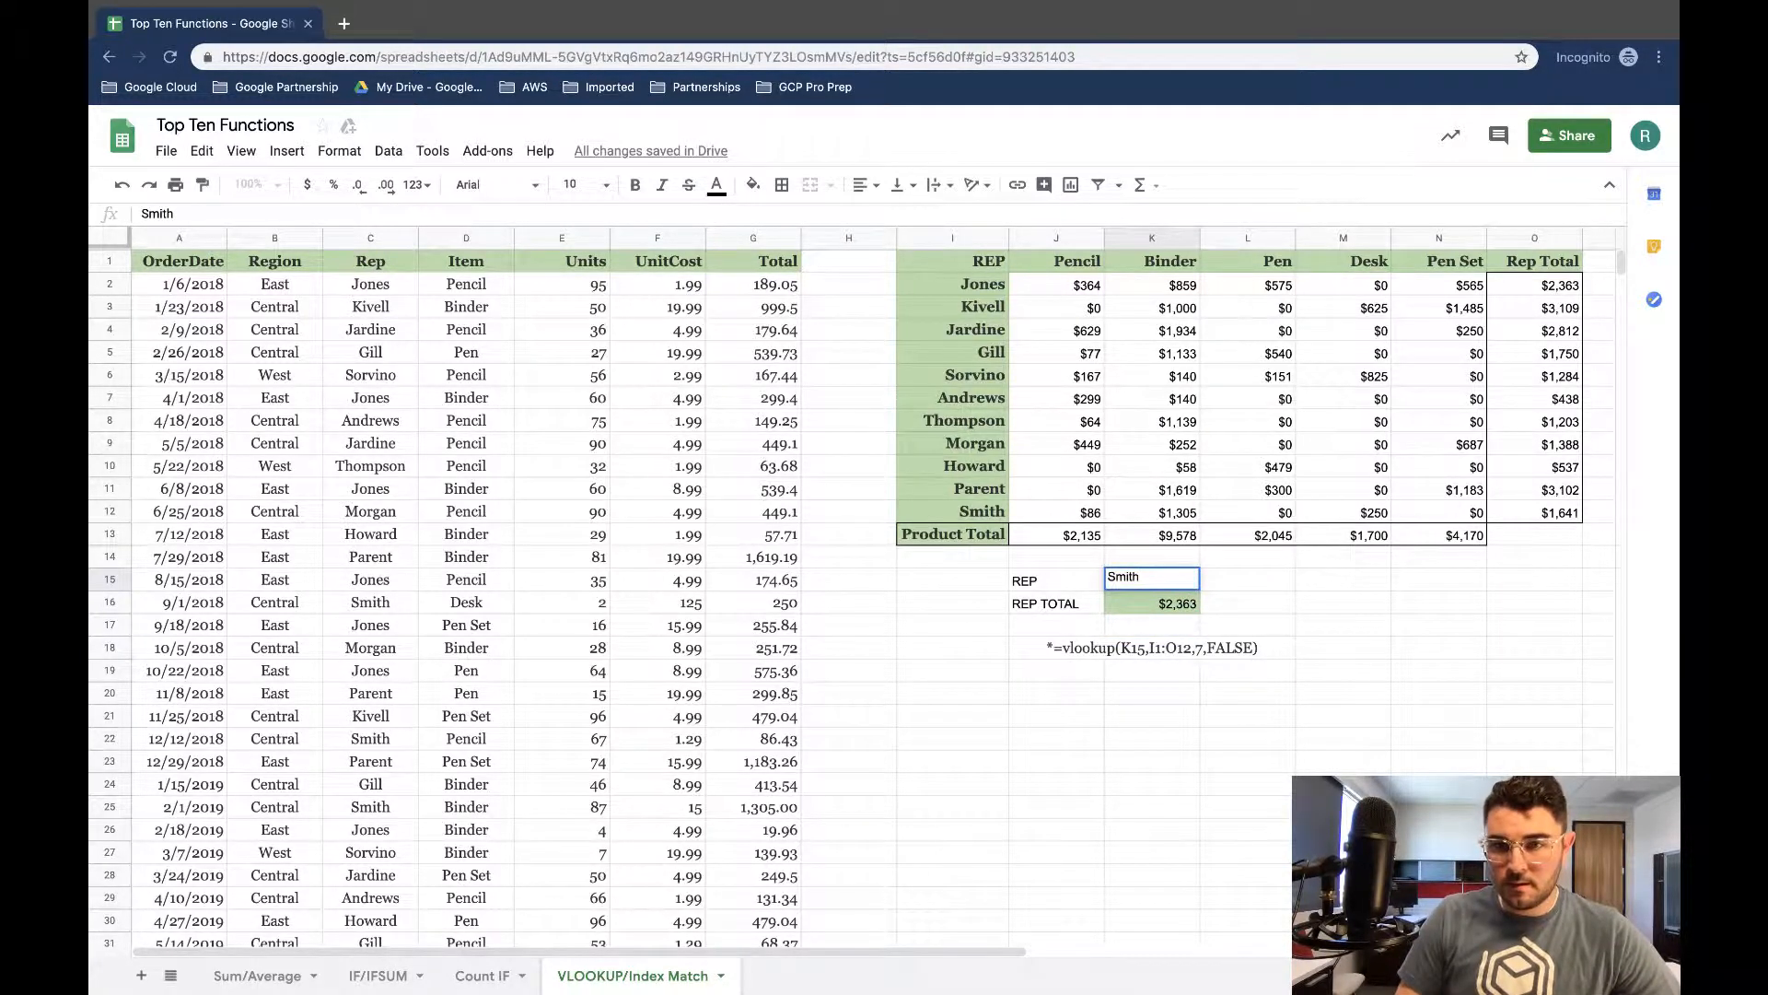
key("Return")
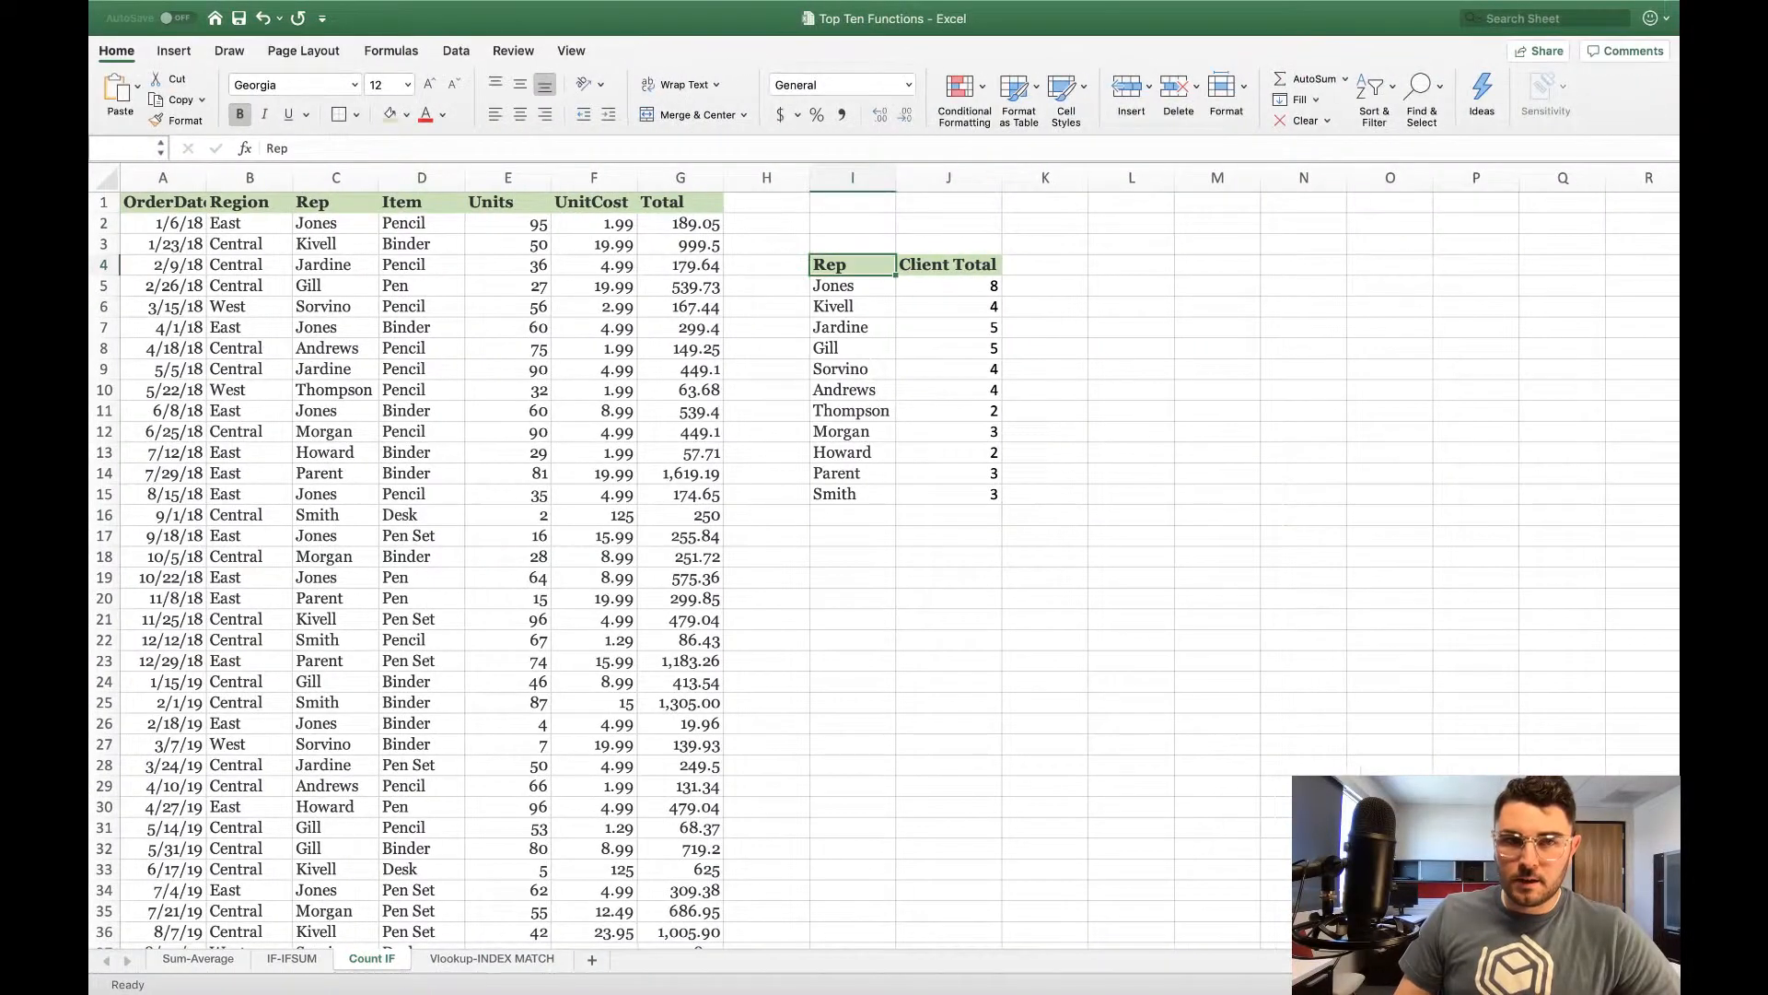
Switch to the Excel workbook's Vlookup-INDEX MATCH sheet and enter =vlookup(K15,I1:O13,7,False) in K16 for REP TOTAL
left_click(476, 959)
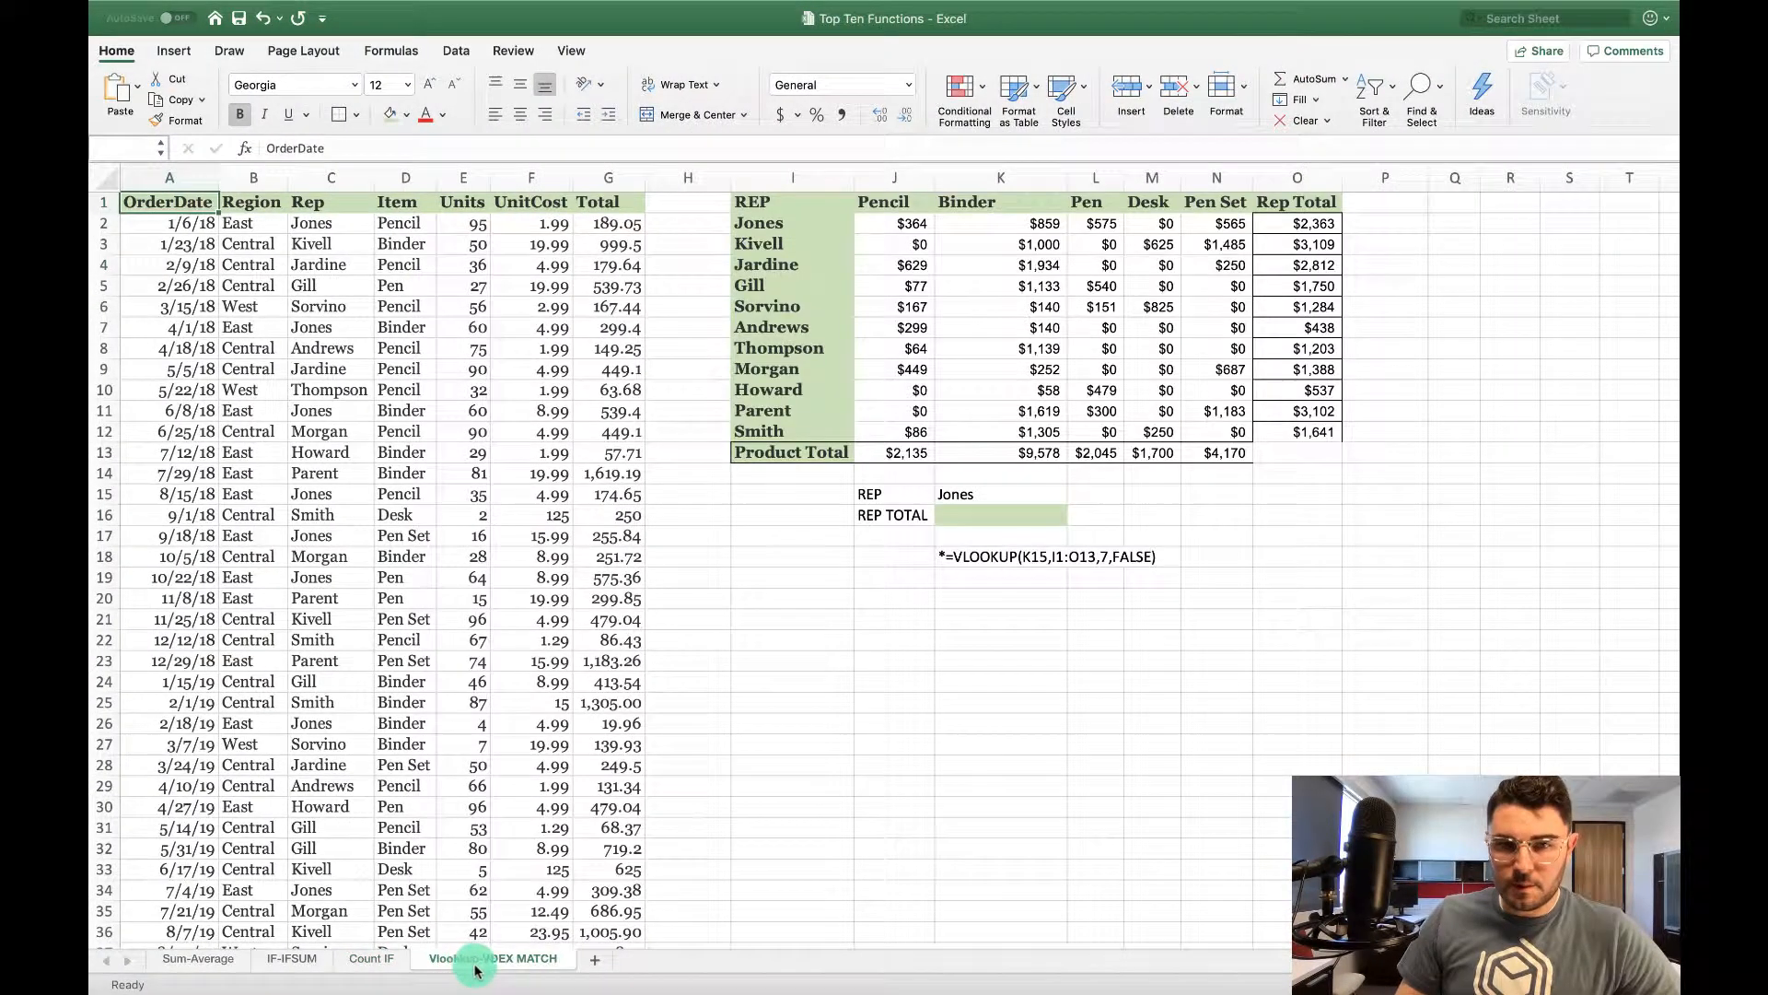
left_click(992, 516)
type("=")
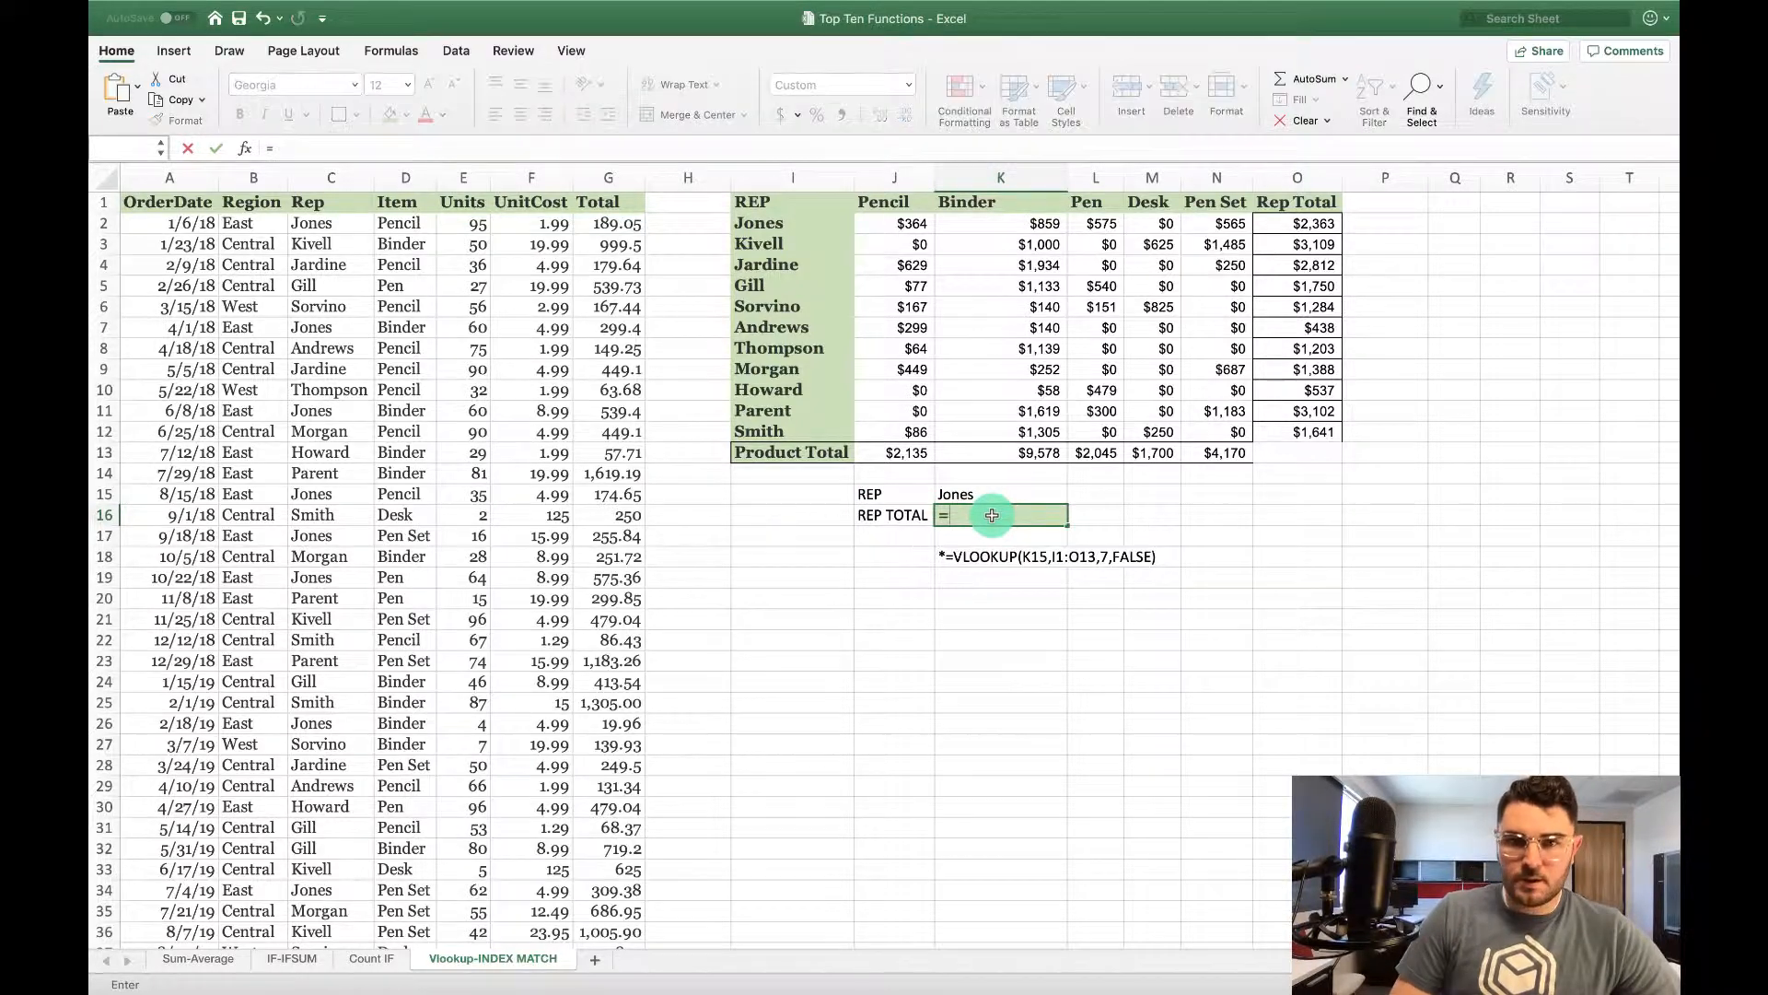
type("vlookup")
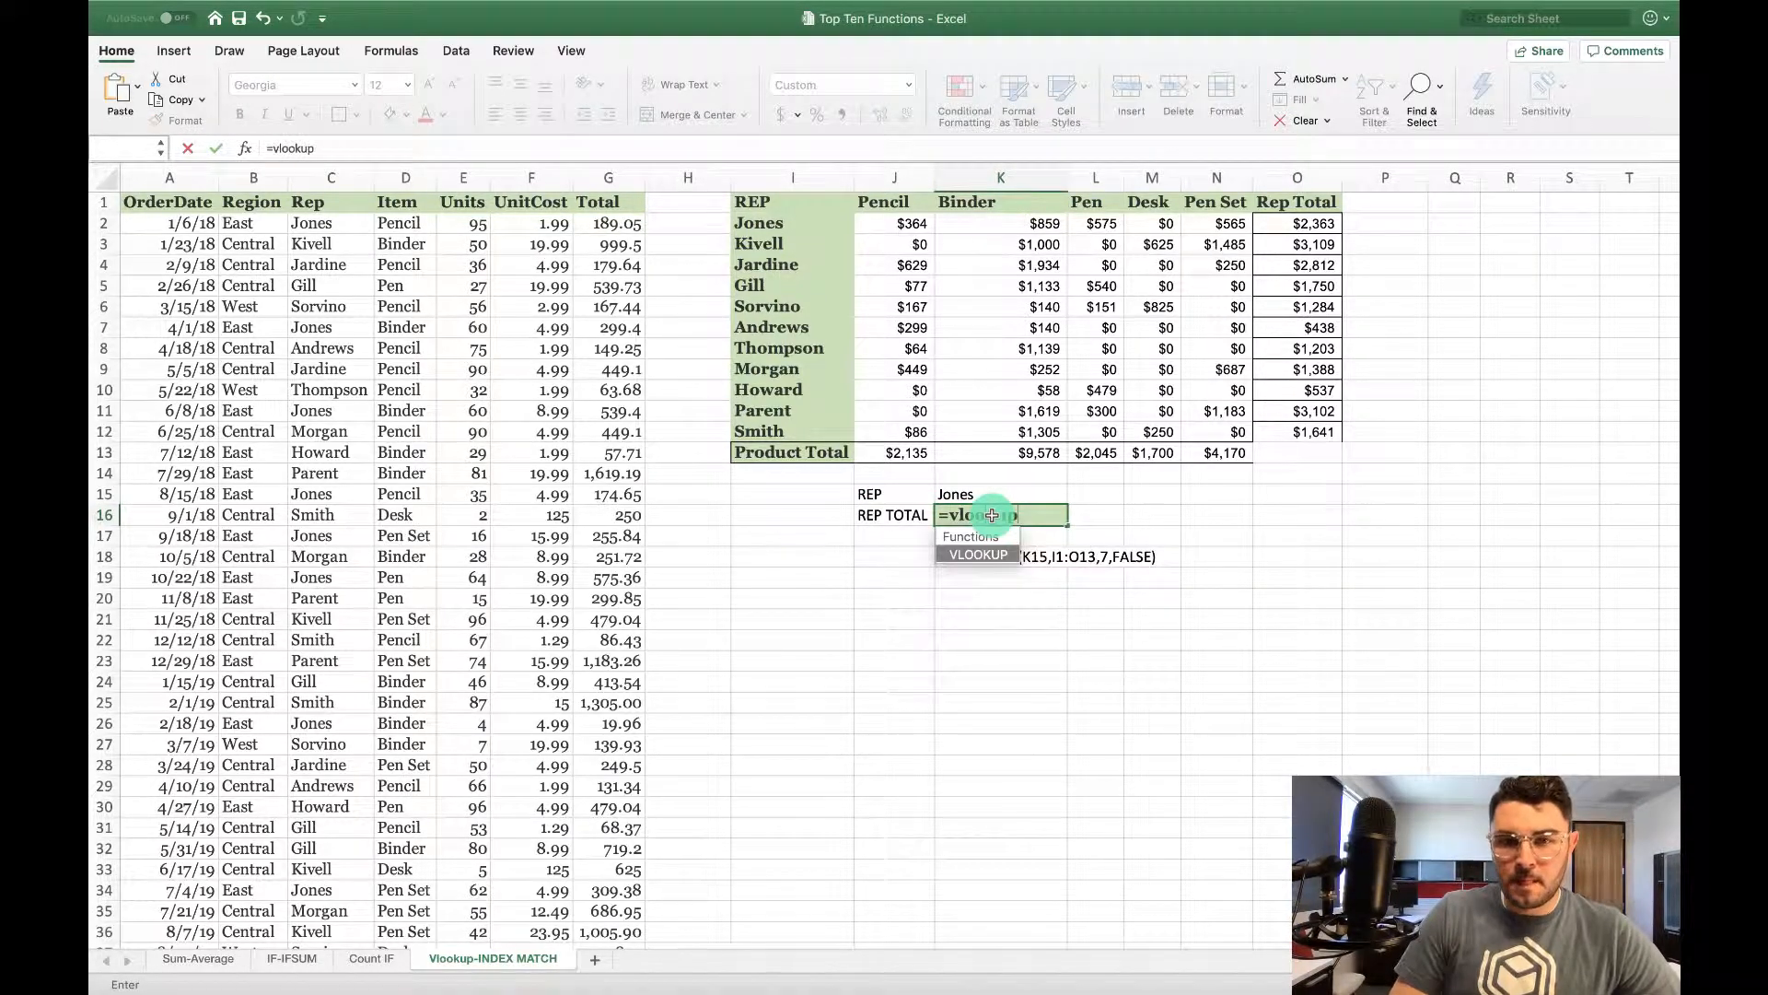
type("(")
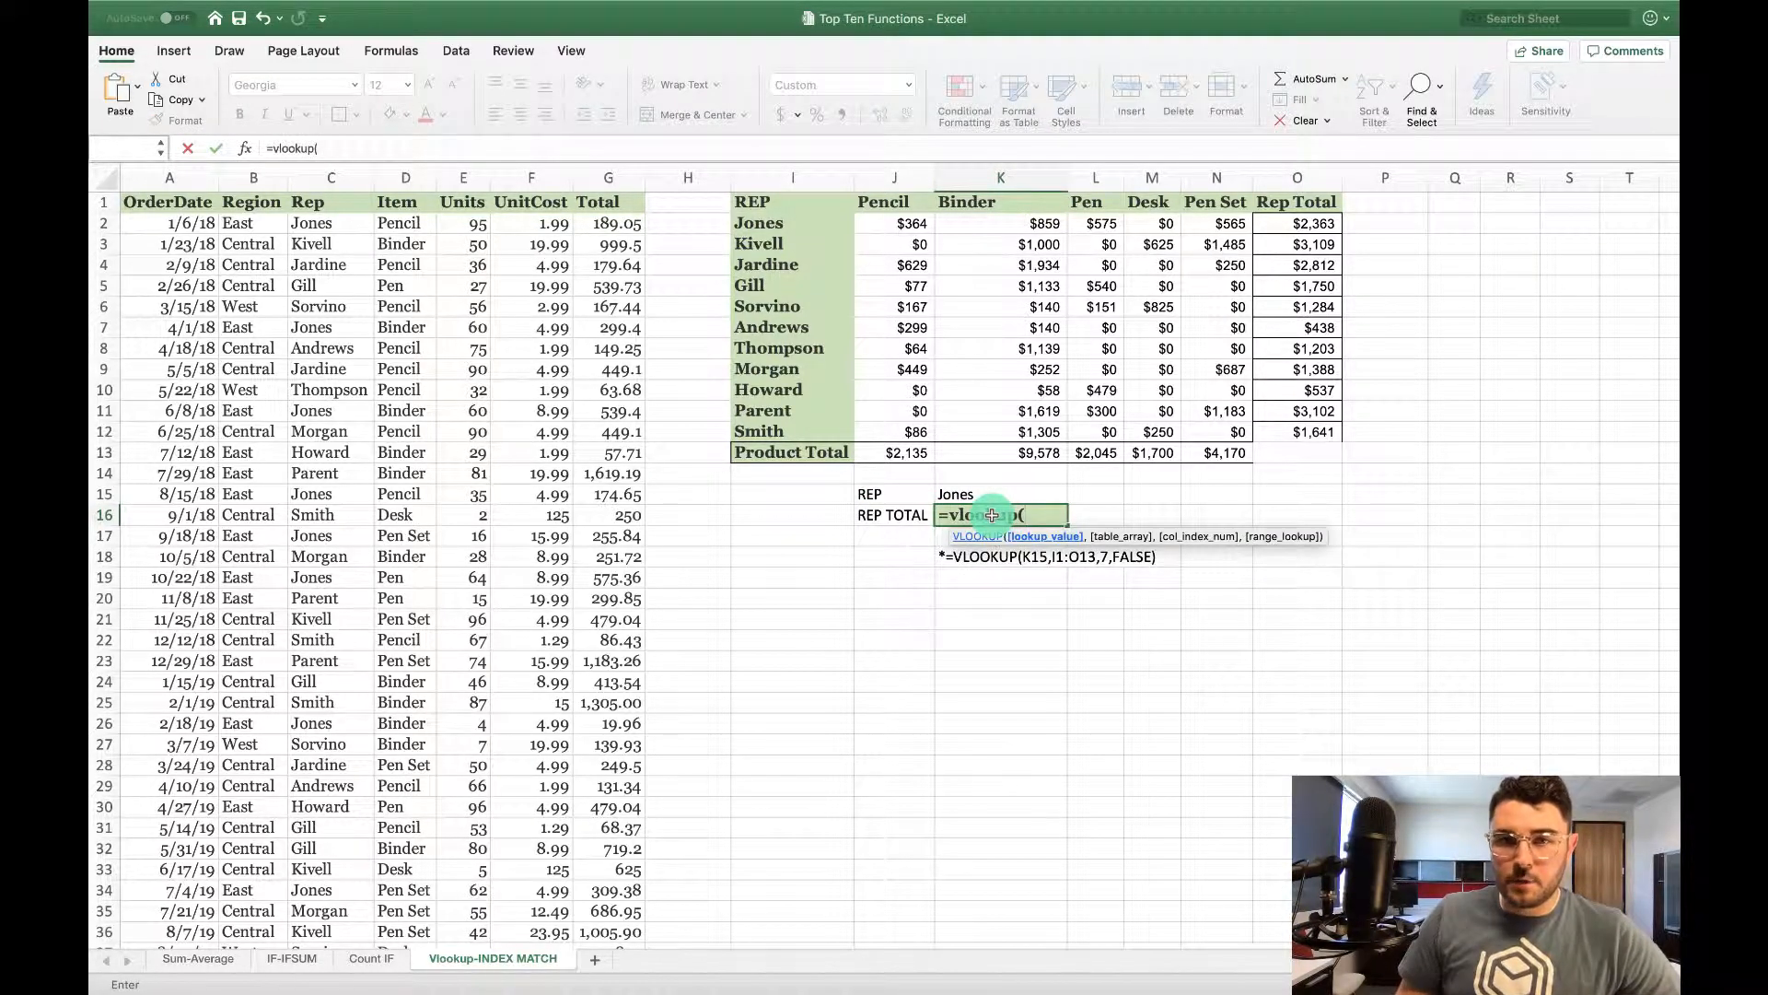
key("Up")
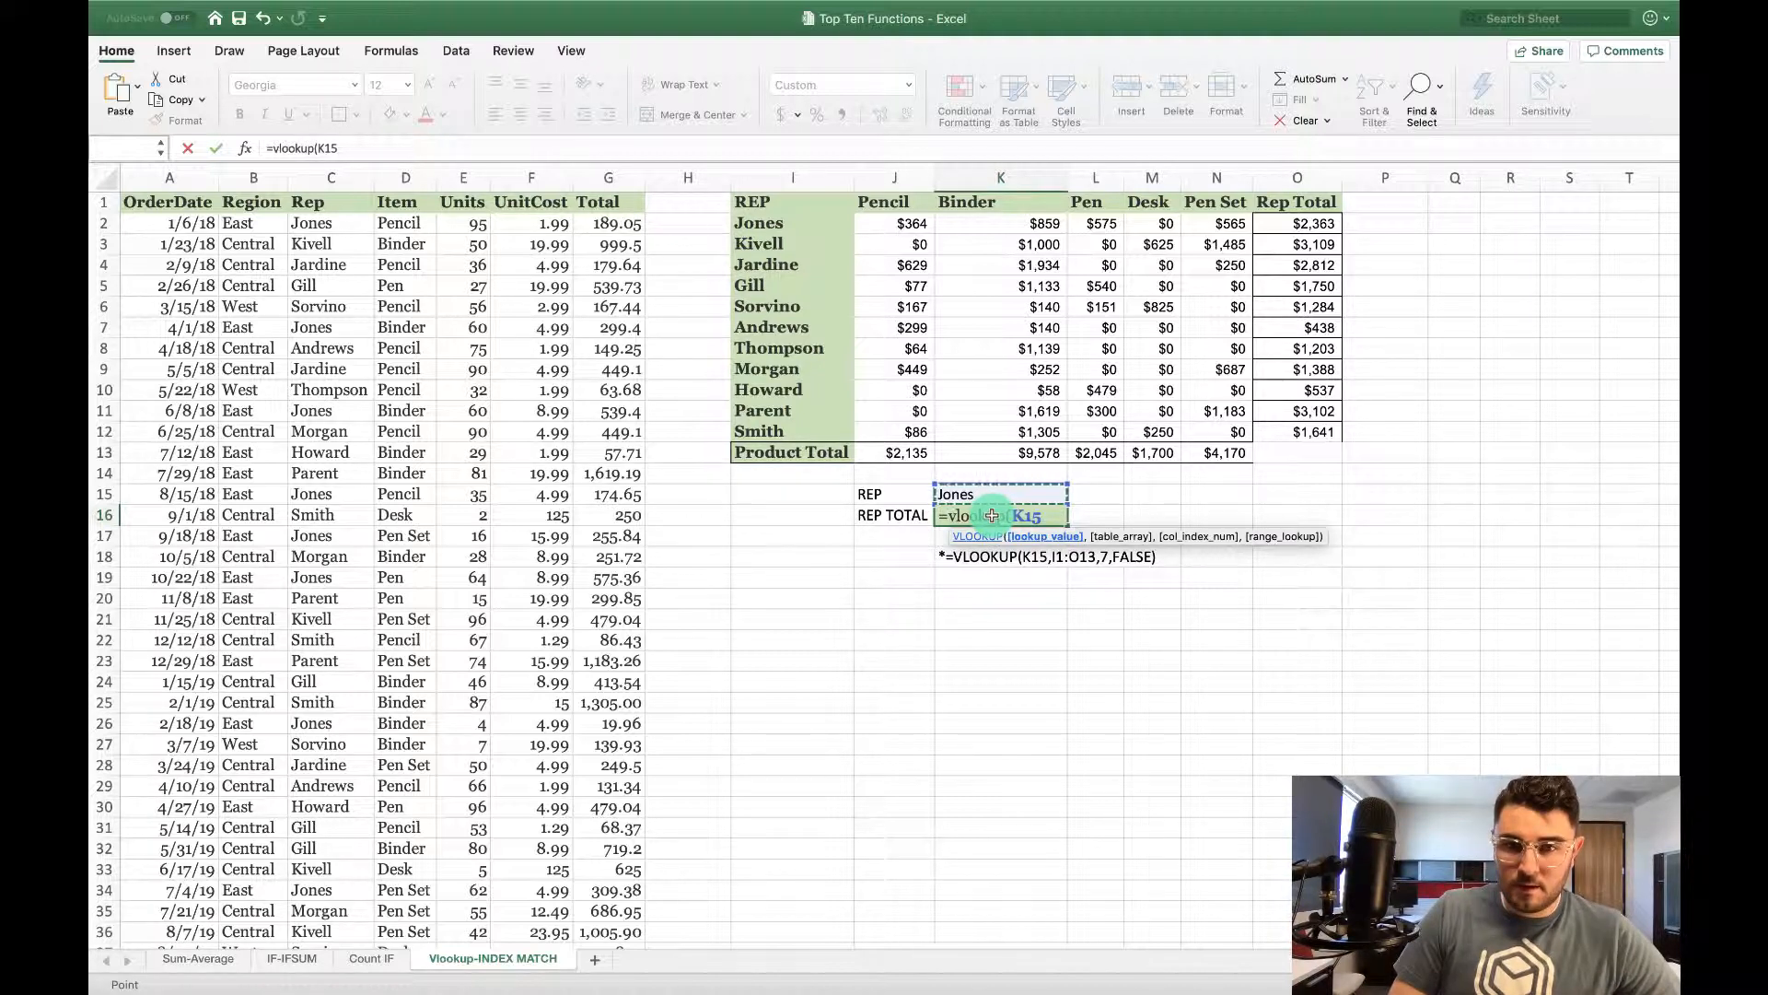
type(",")
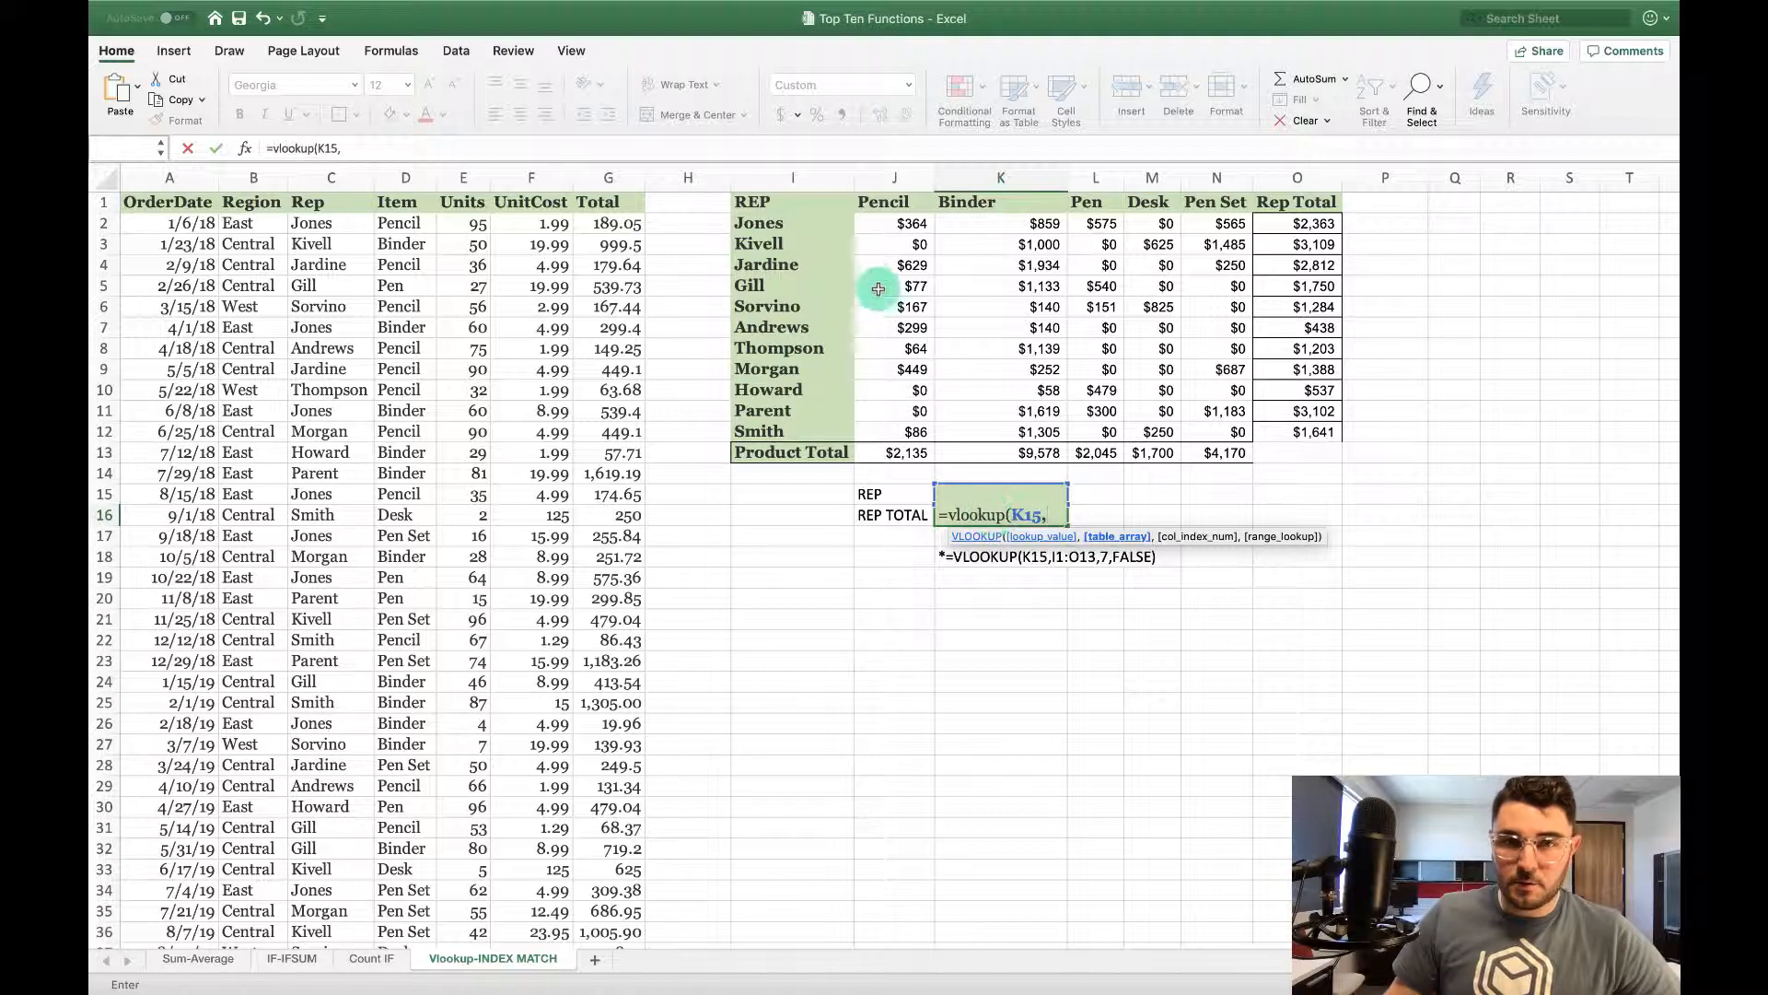
left_click_drag(797, 201, 1306, 453)
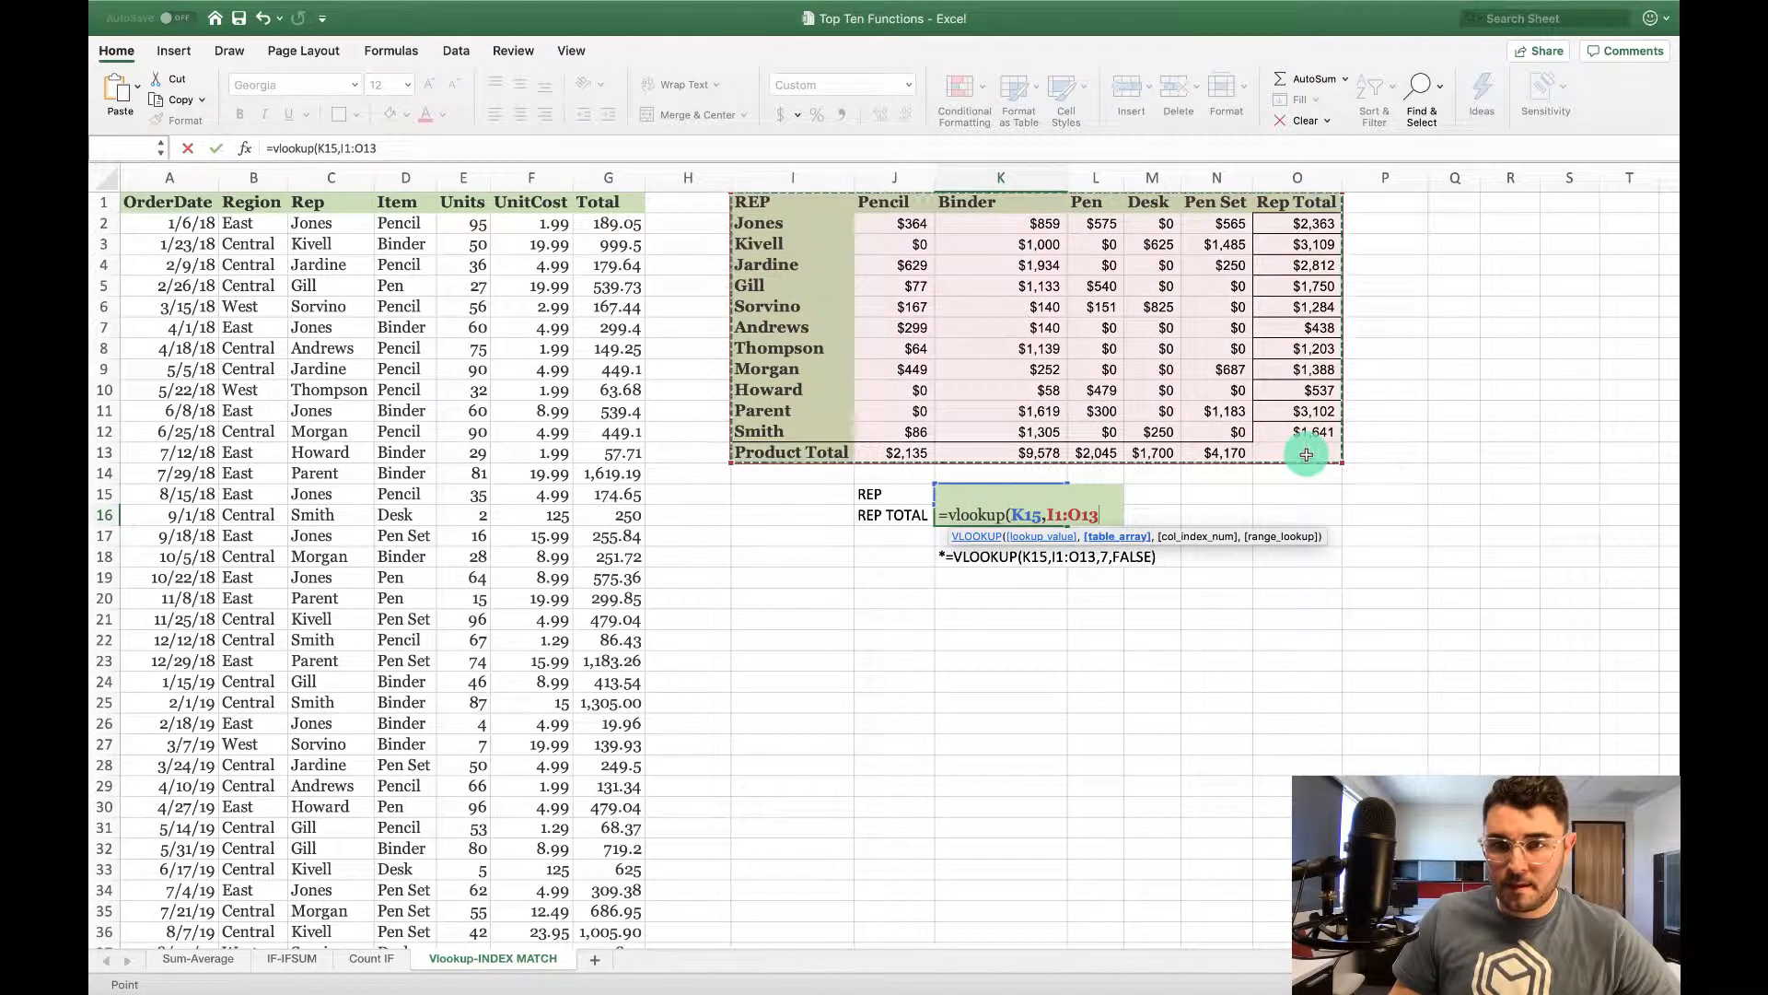
type(",")
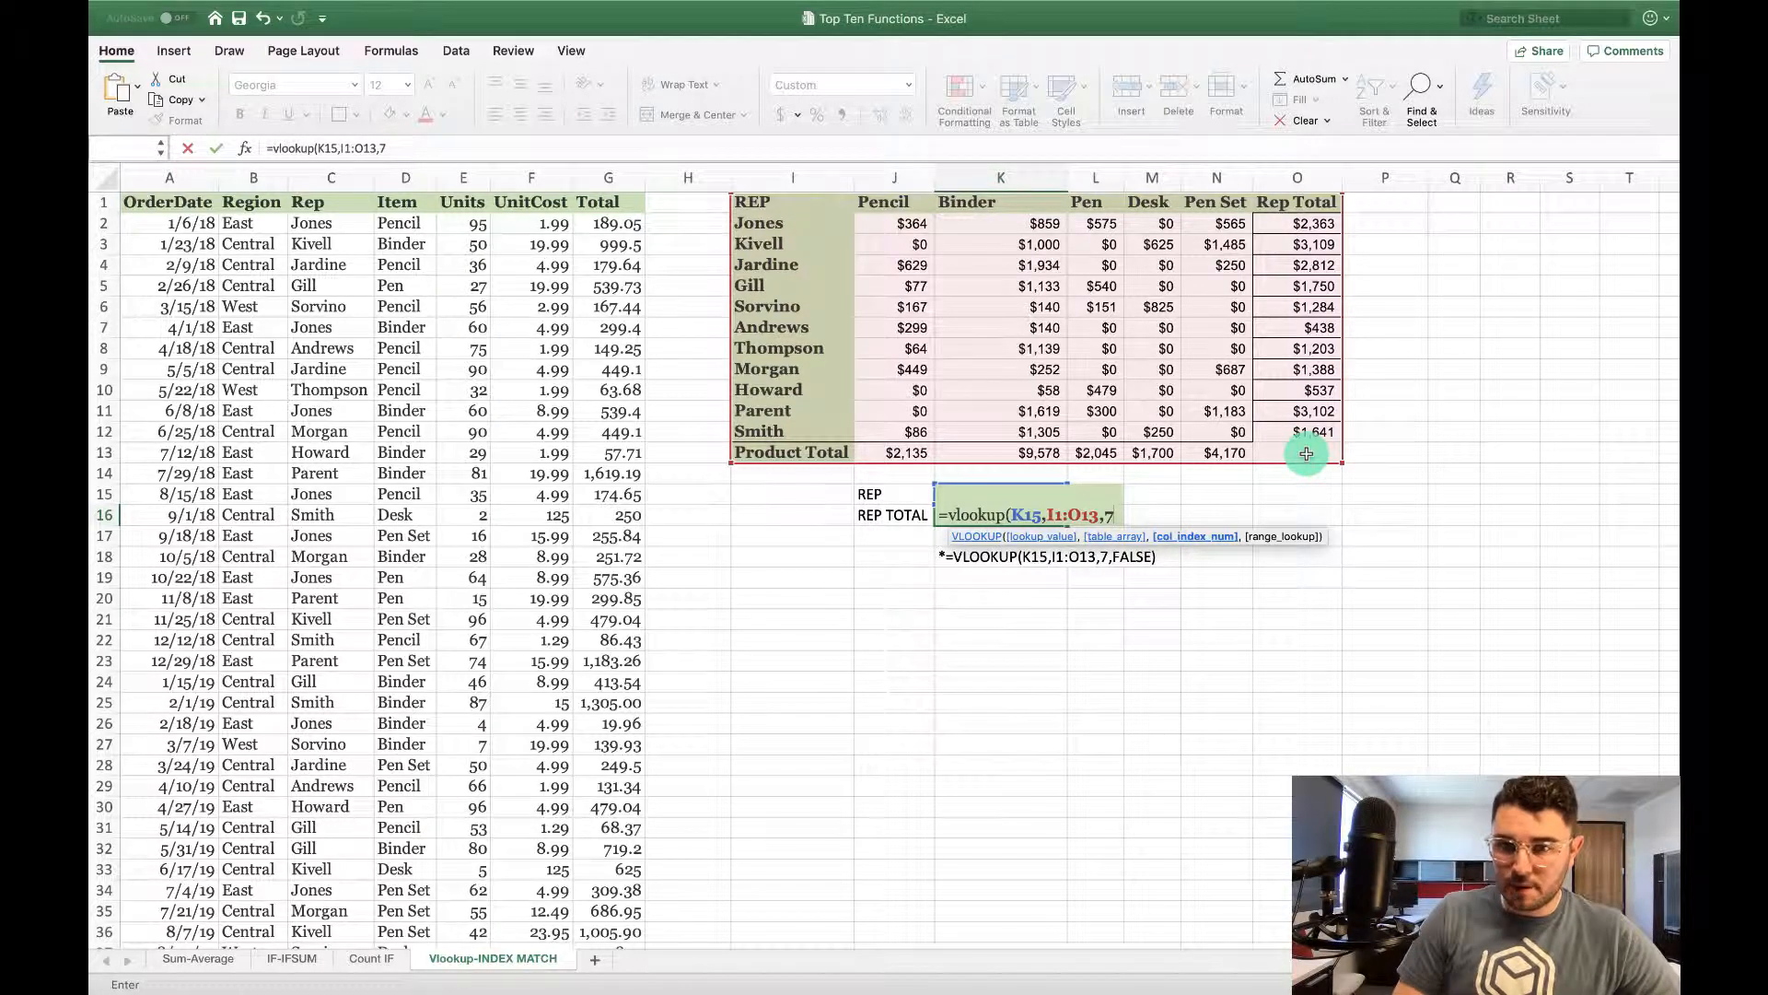
type("7,")
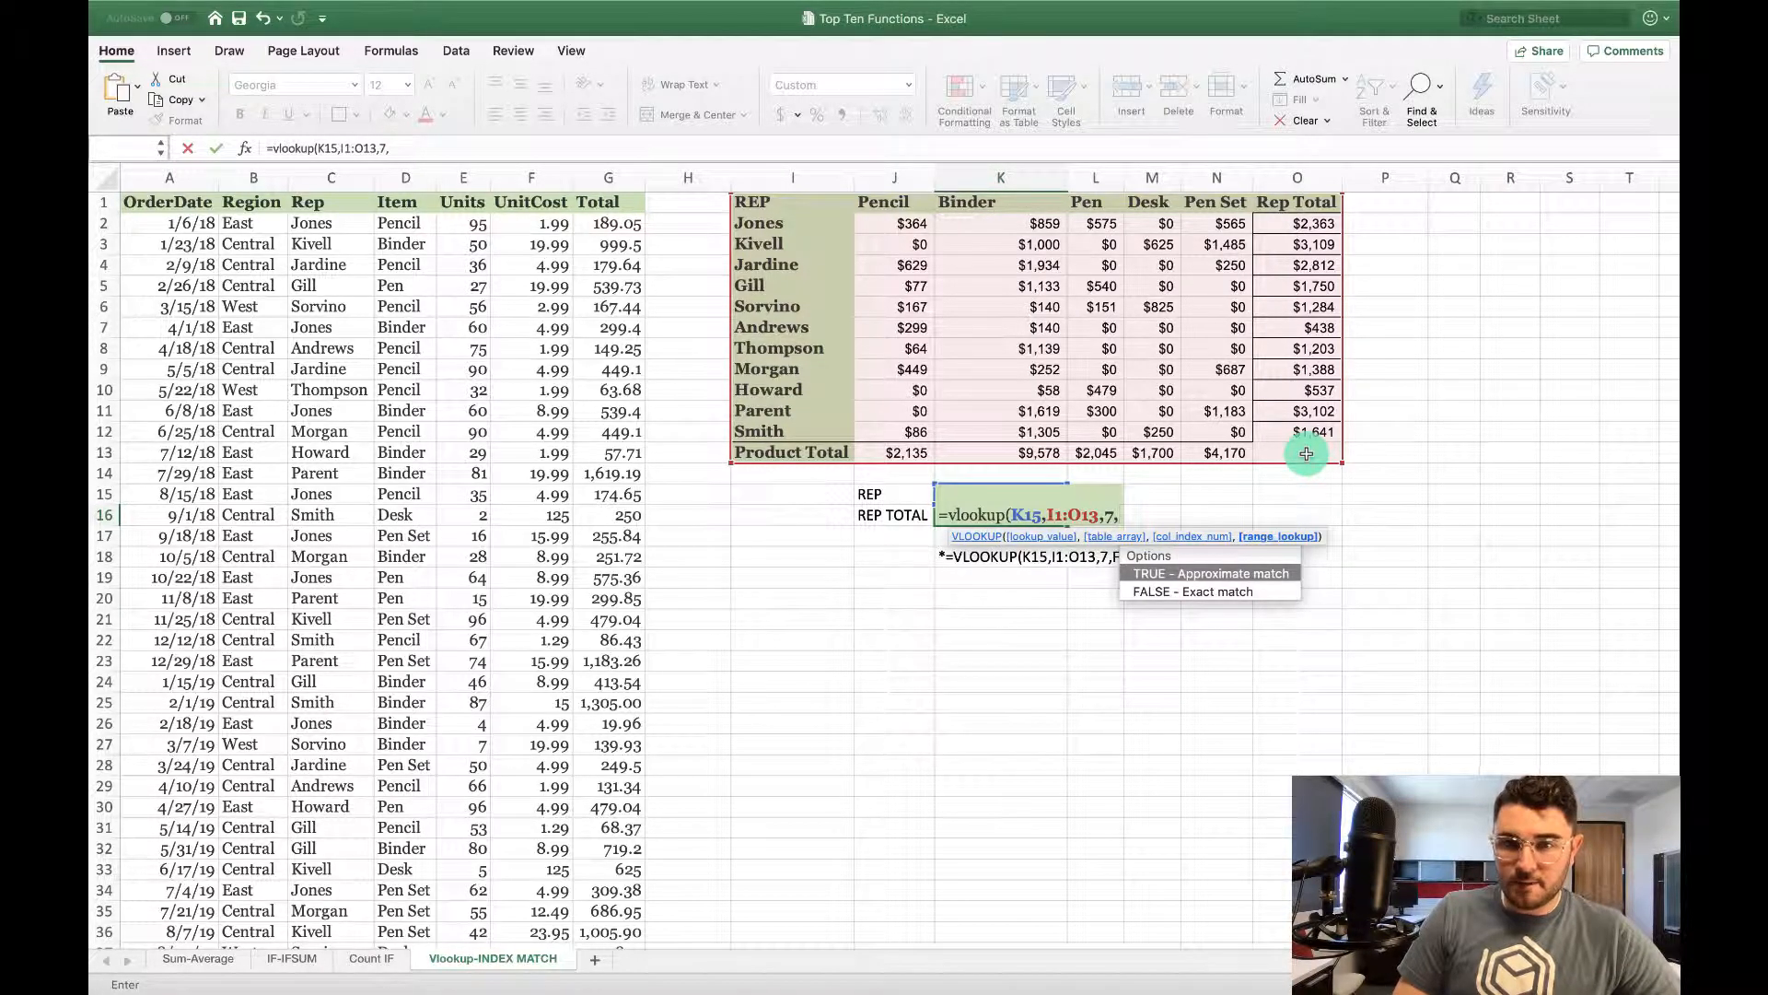
type("False")
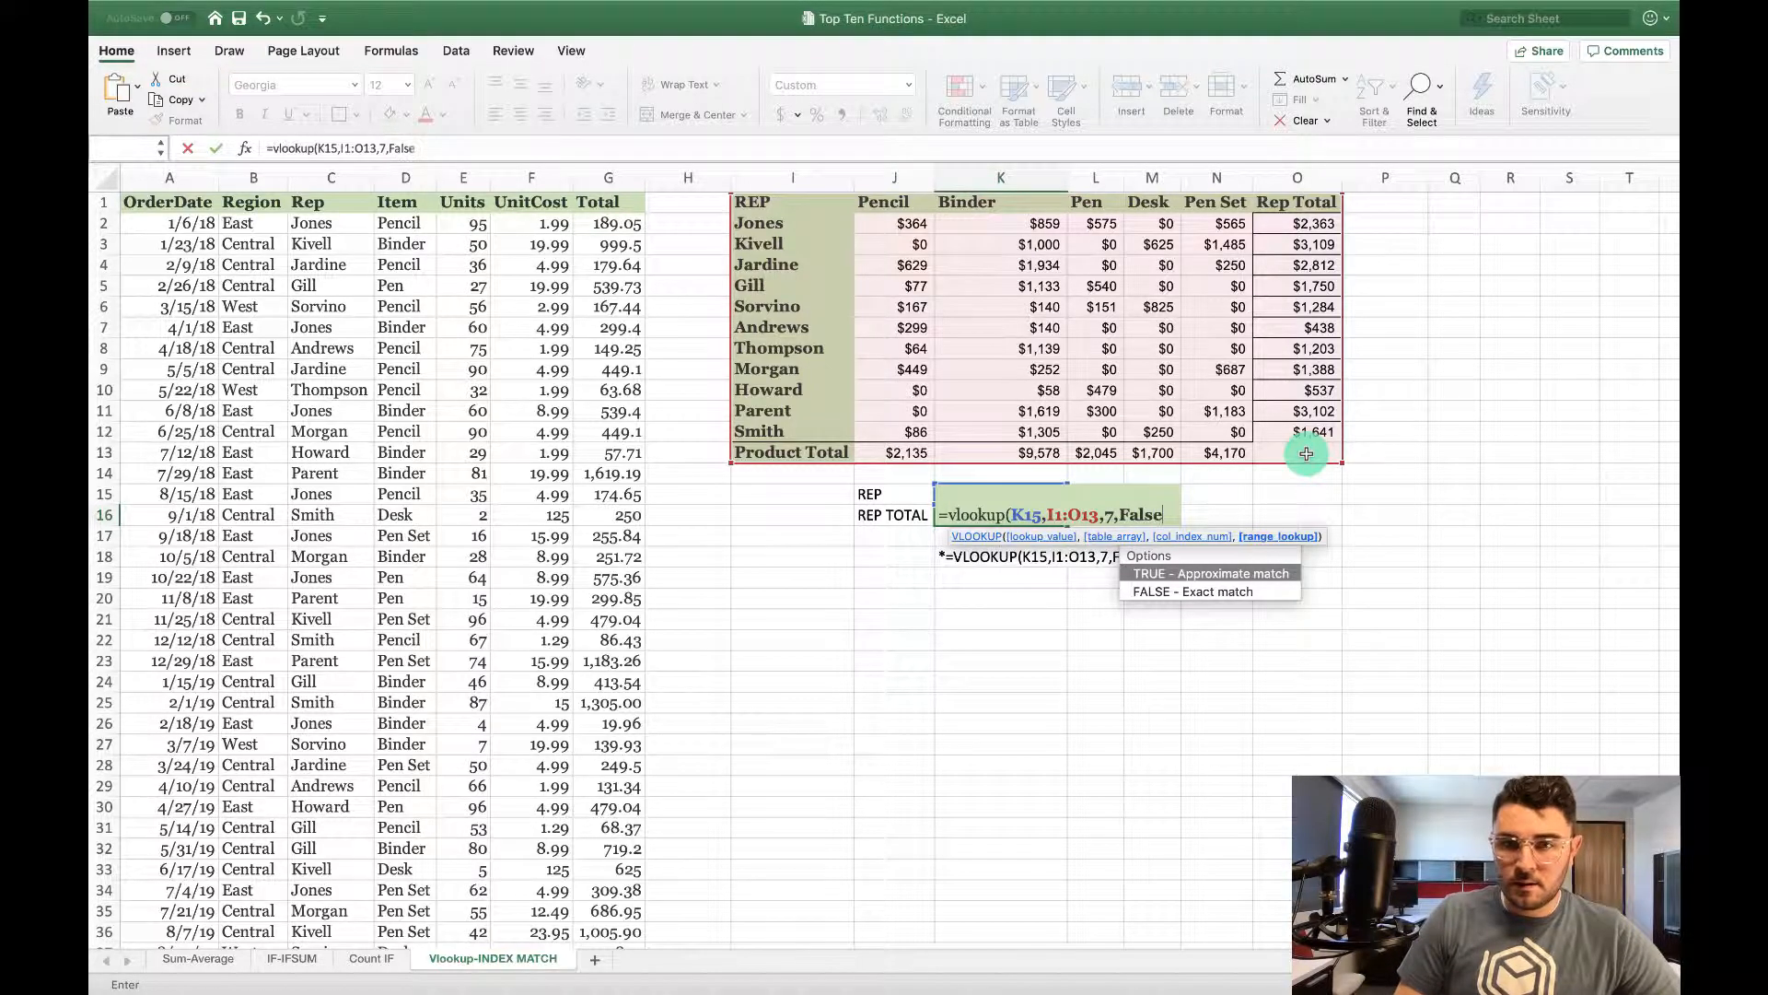
type(")")
key("Return")
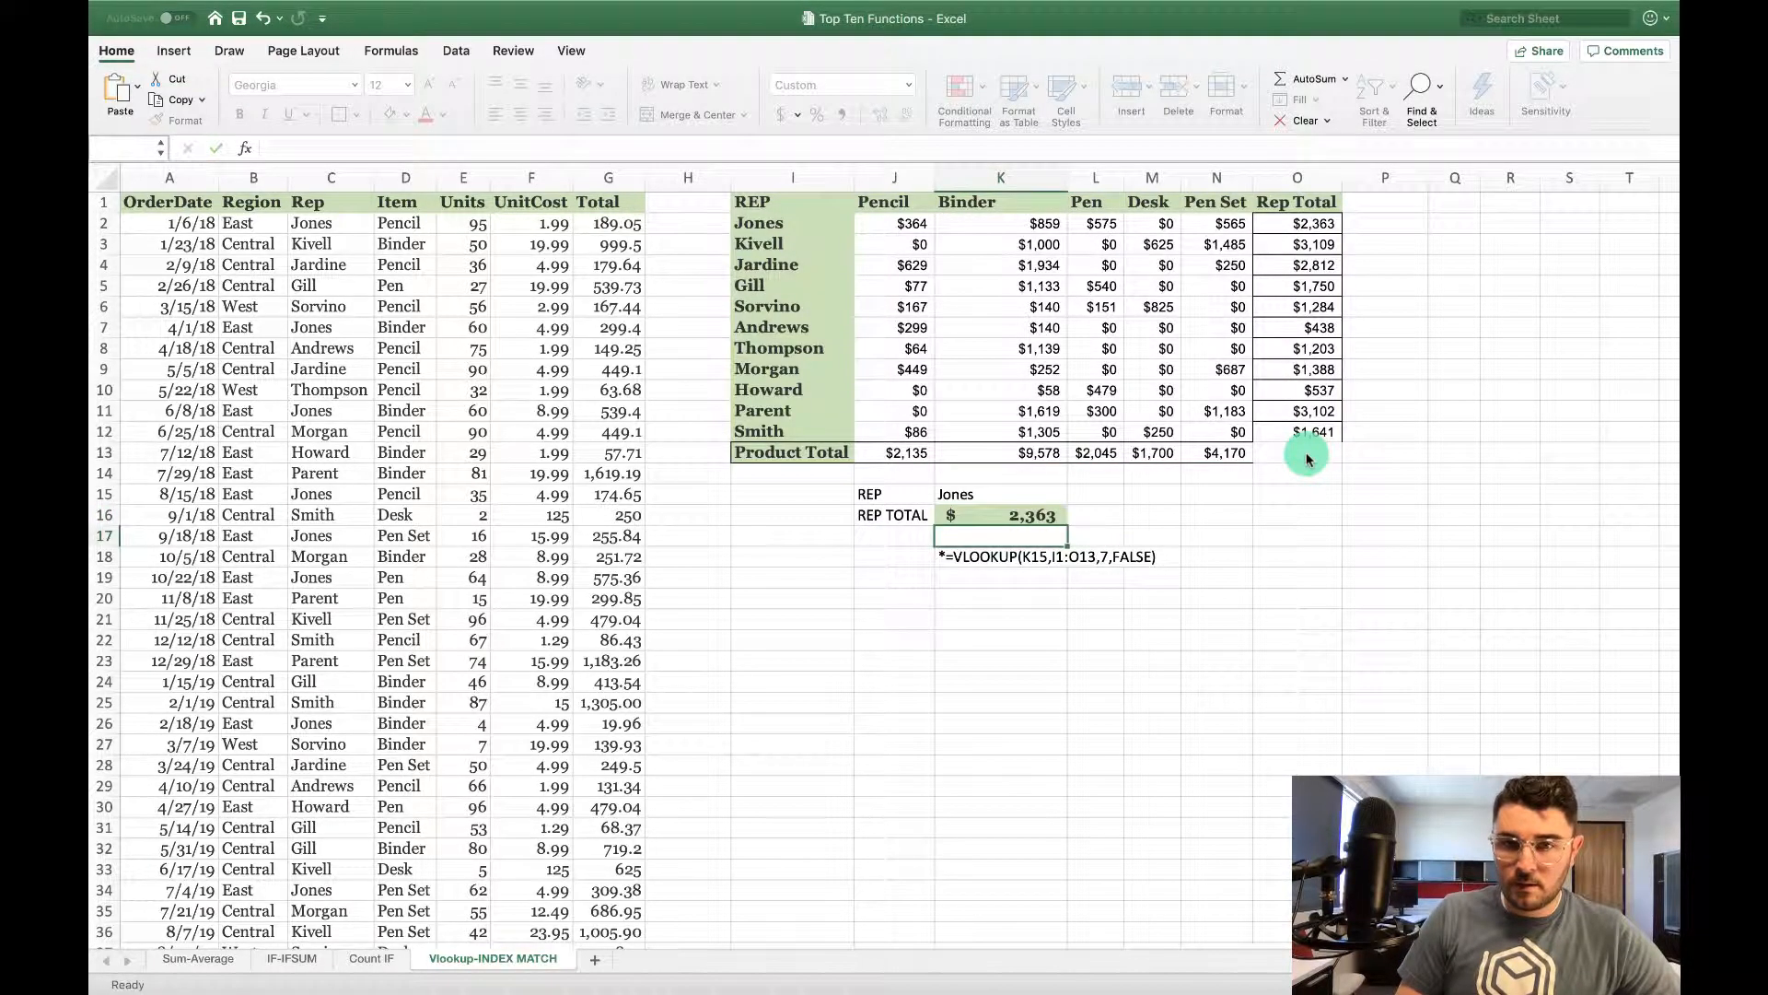
Change the Excel sheet's REP in K15 to the rep listed in row 9 of the table
left_click(1022, 513)
left_click(1024, 493)
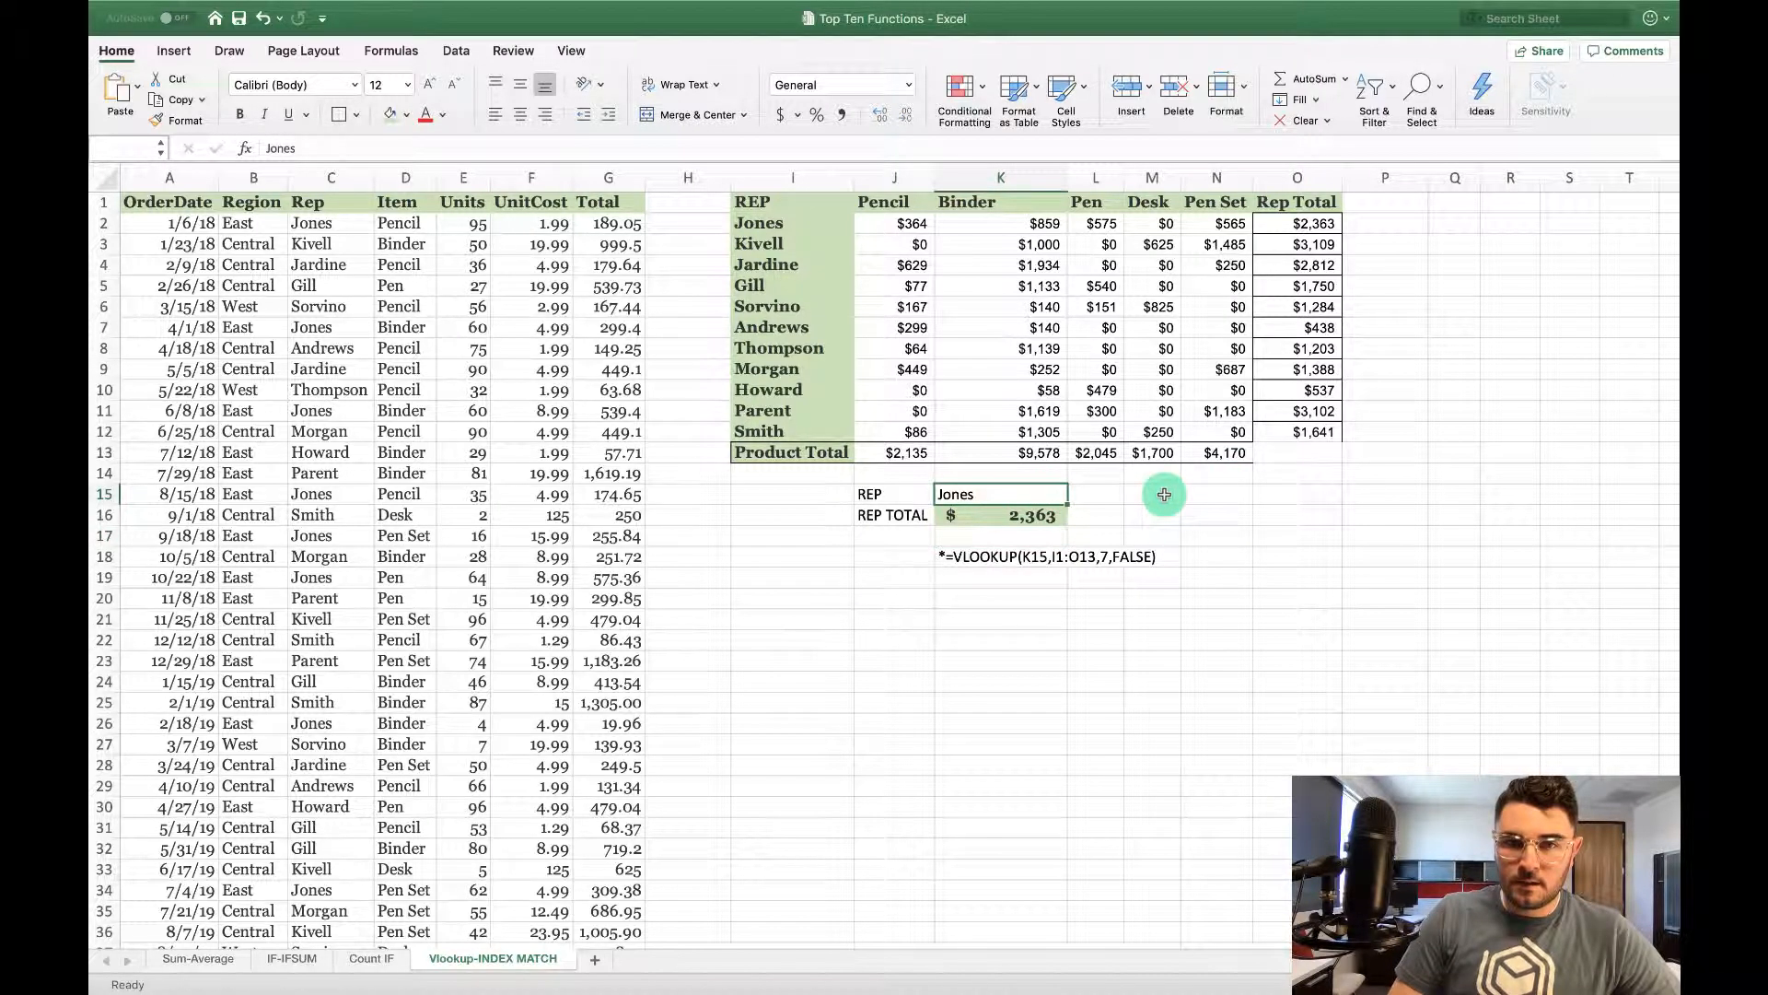
type("Morgan")
key("Return")
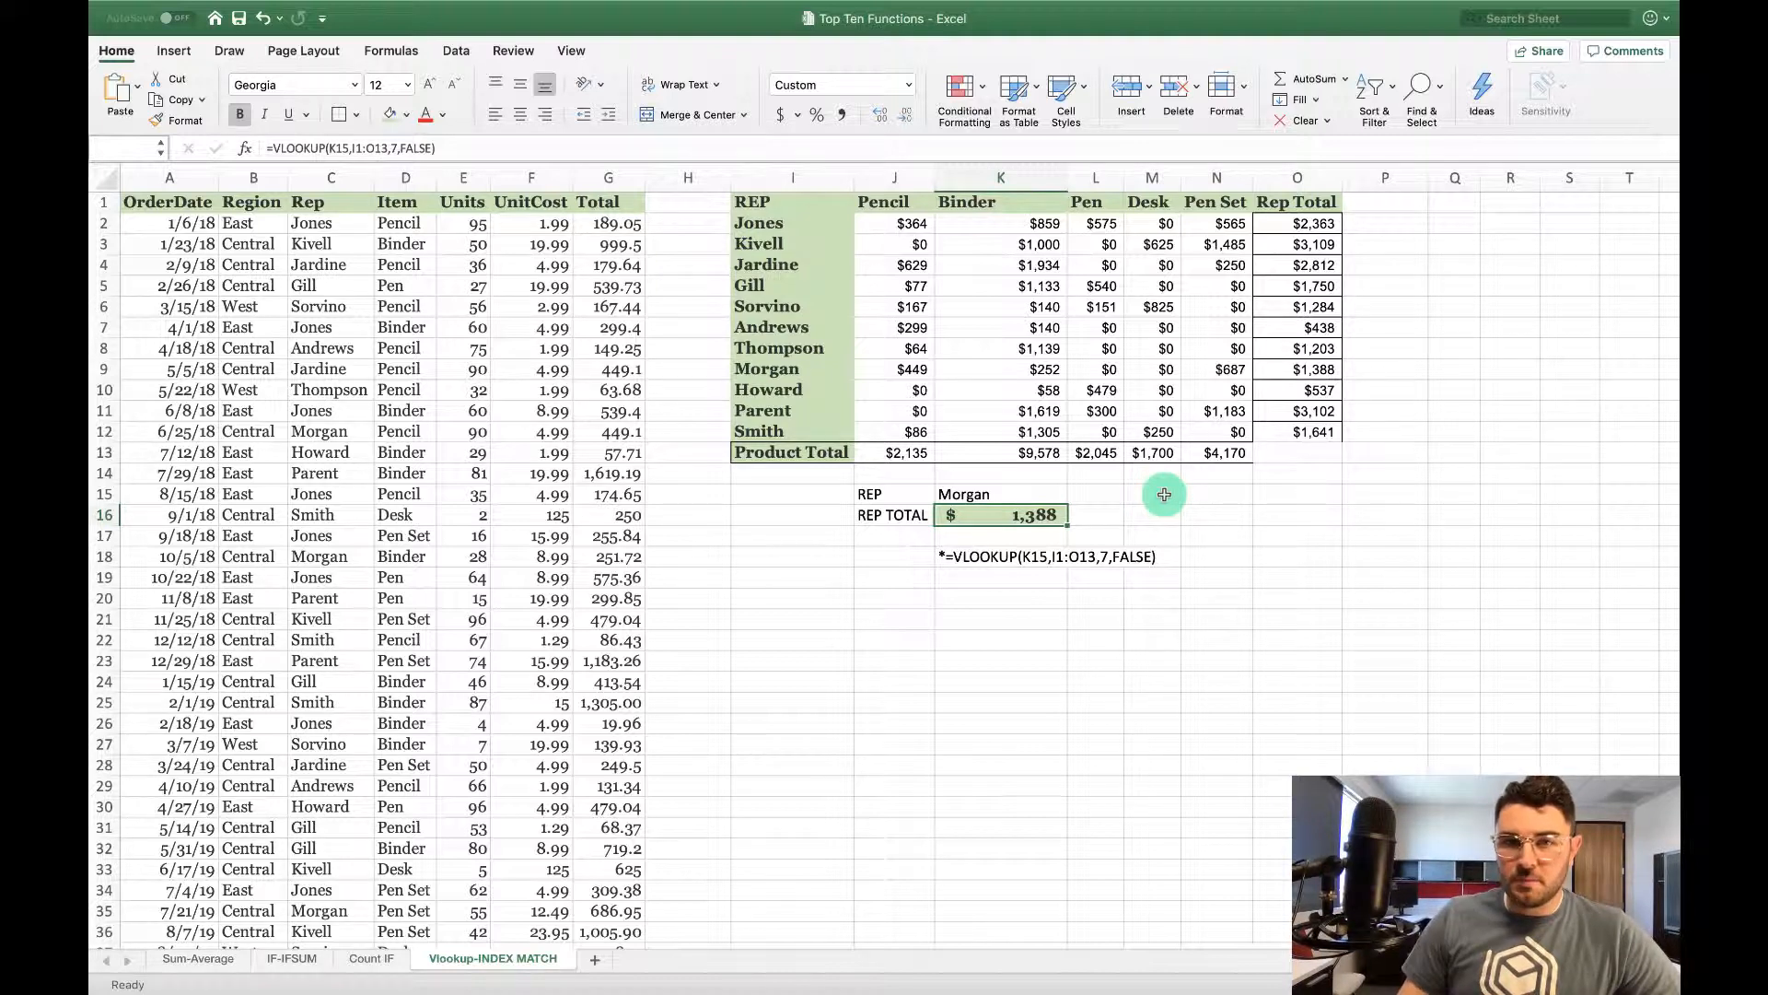
Clear the REP cell K15 in Excel and in Google Sheets, and check the Google Sheets REP TOTAL formula that references it
left_click(1050, 494)
key("Delete")
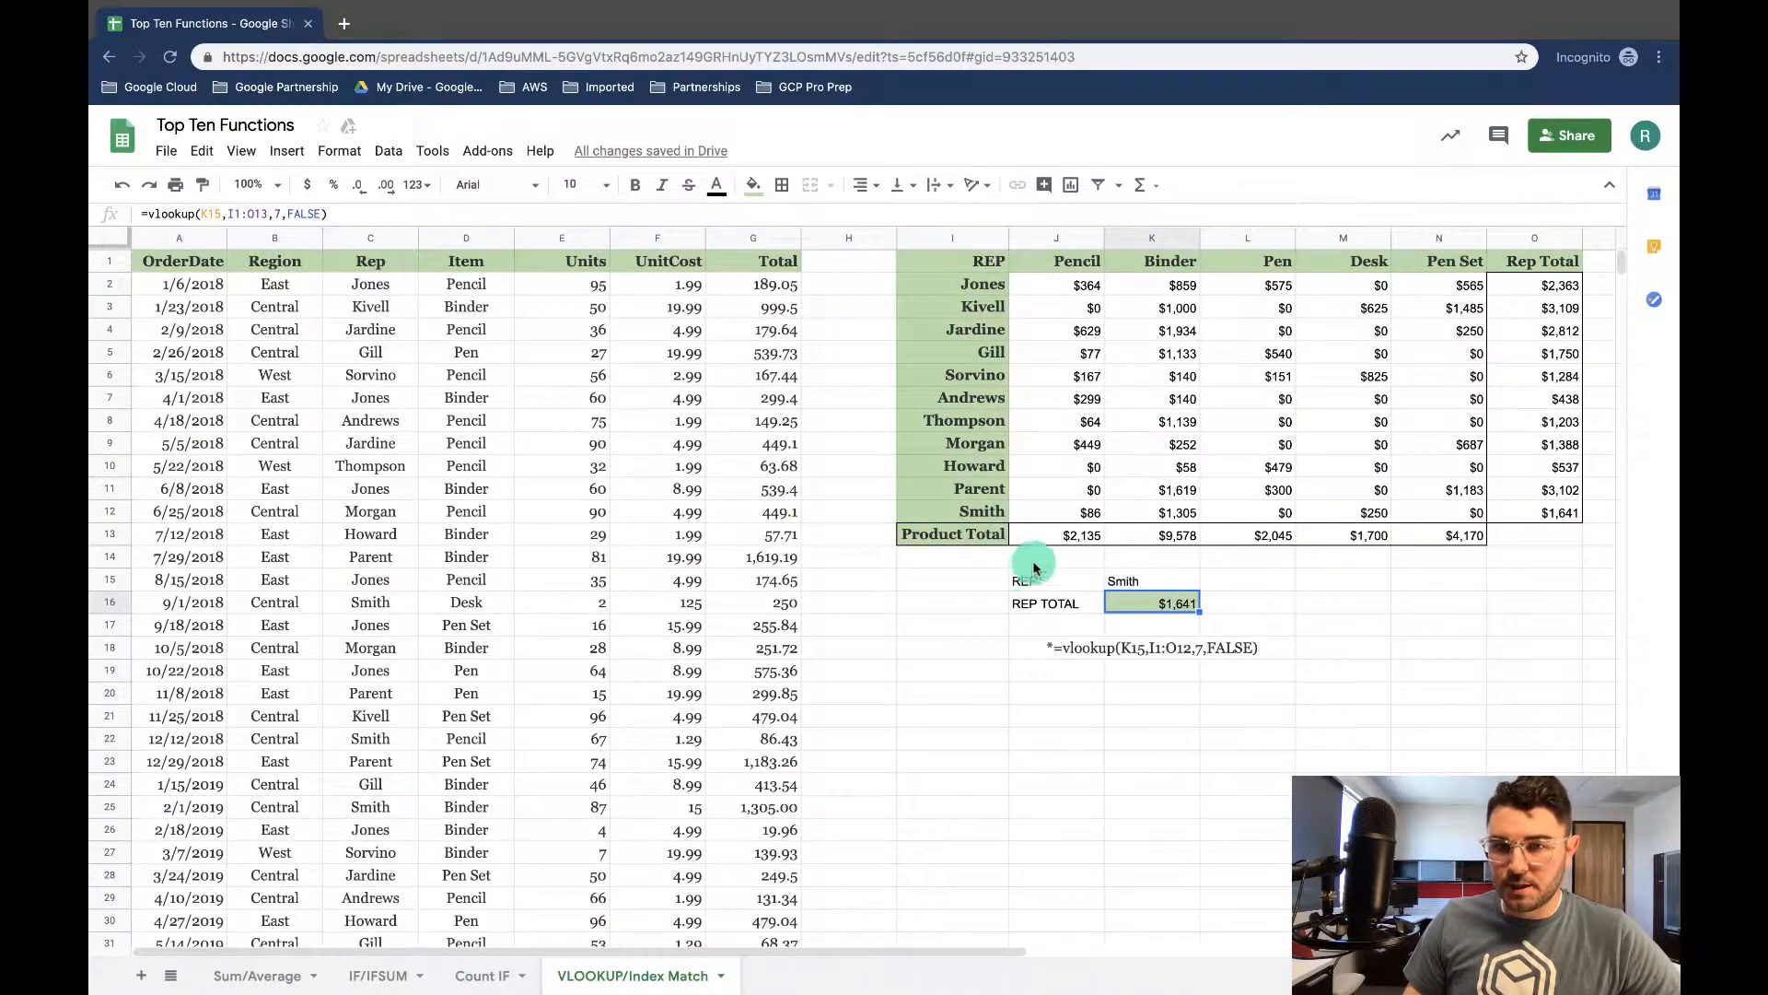
left_click(1119, 577)
key("Delete")
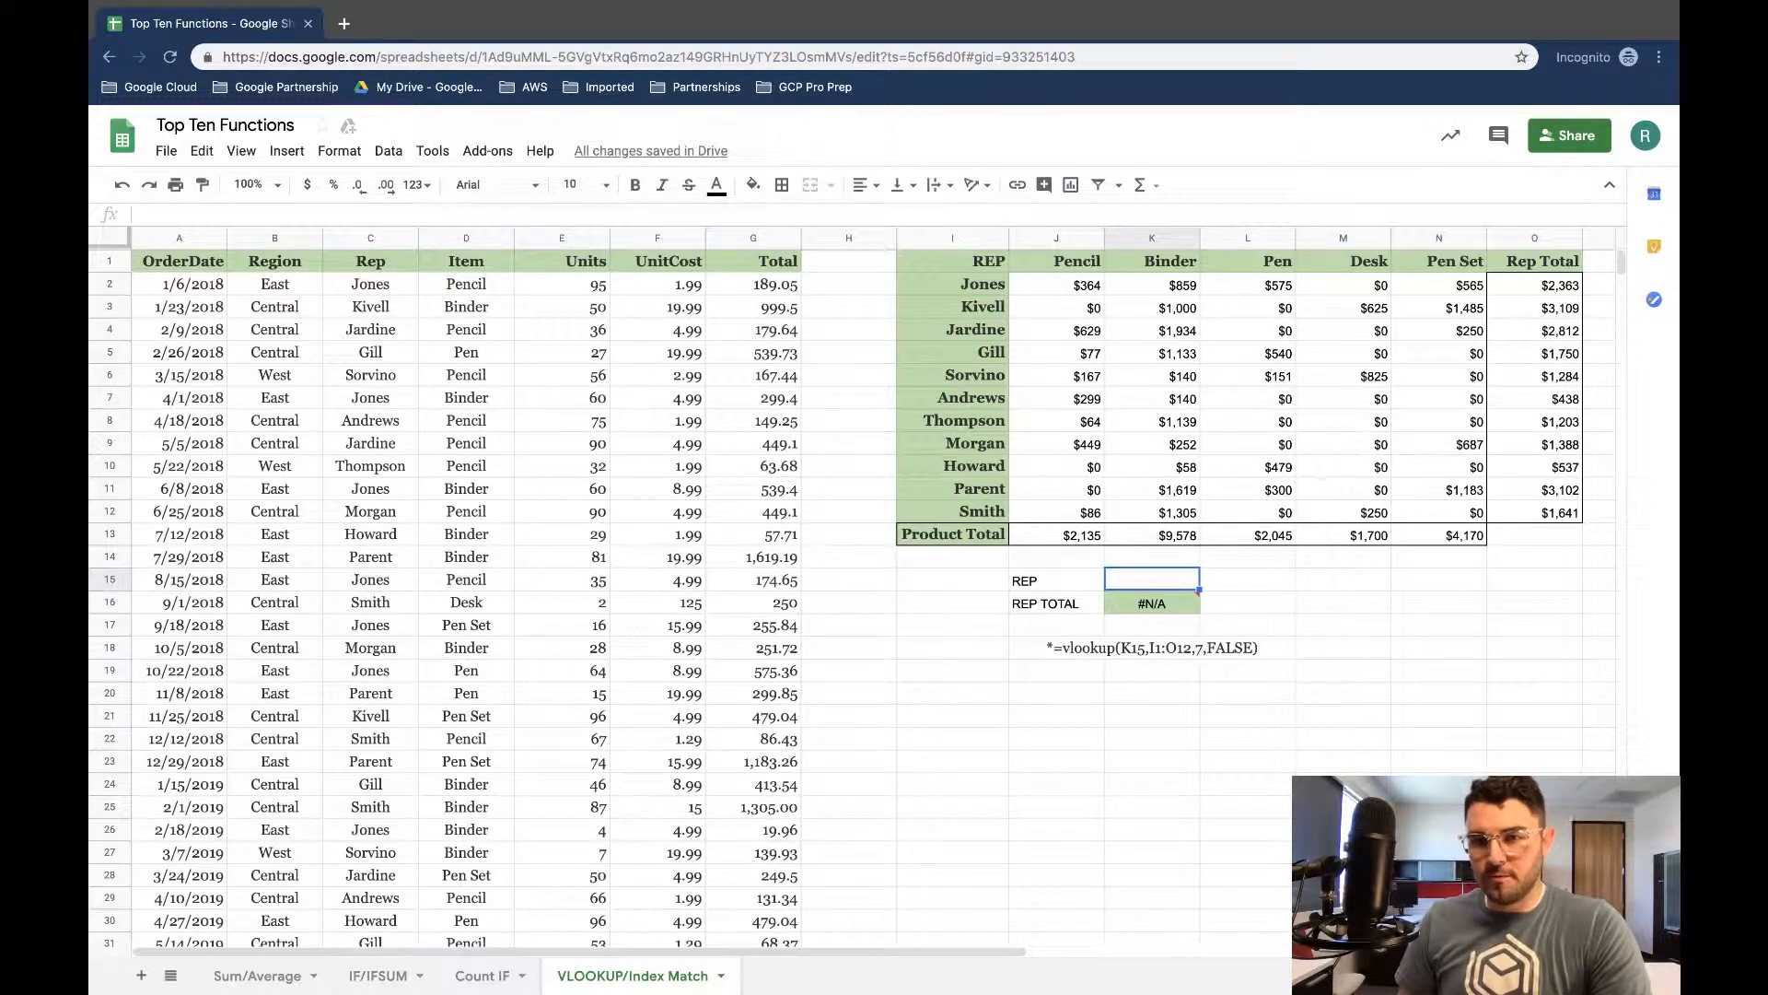
left_click(1133, 603)
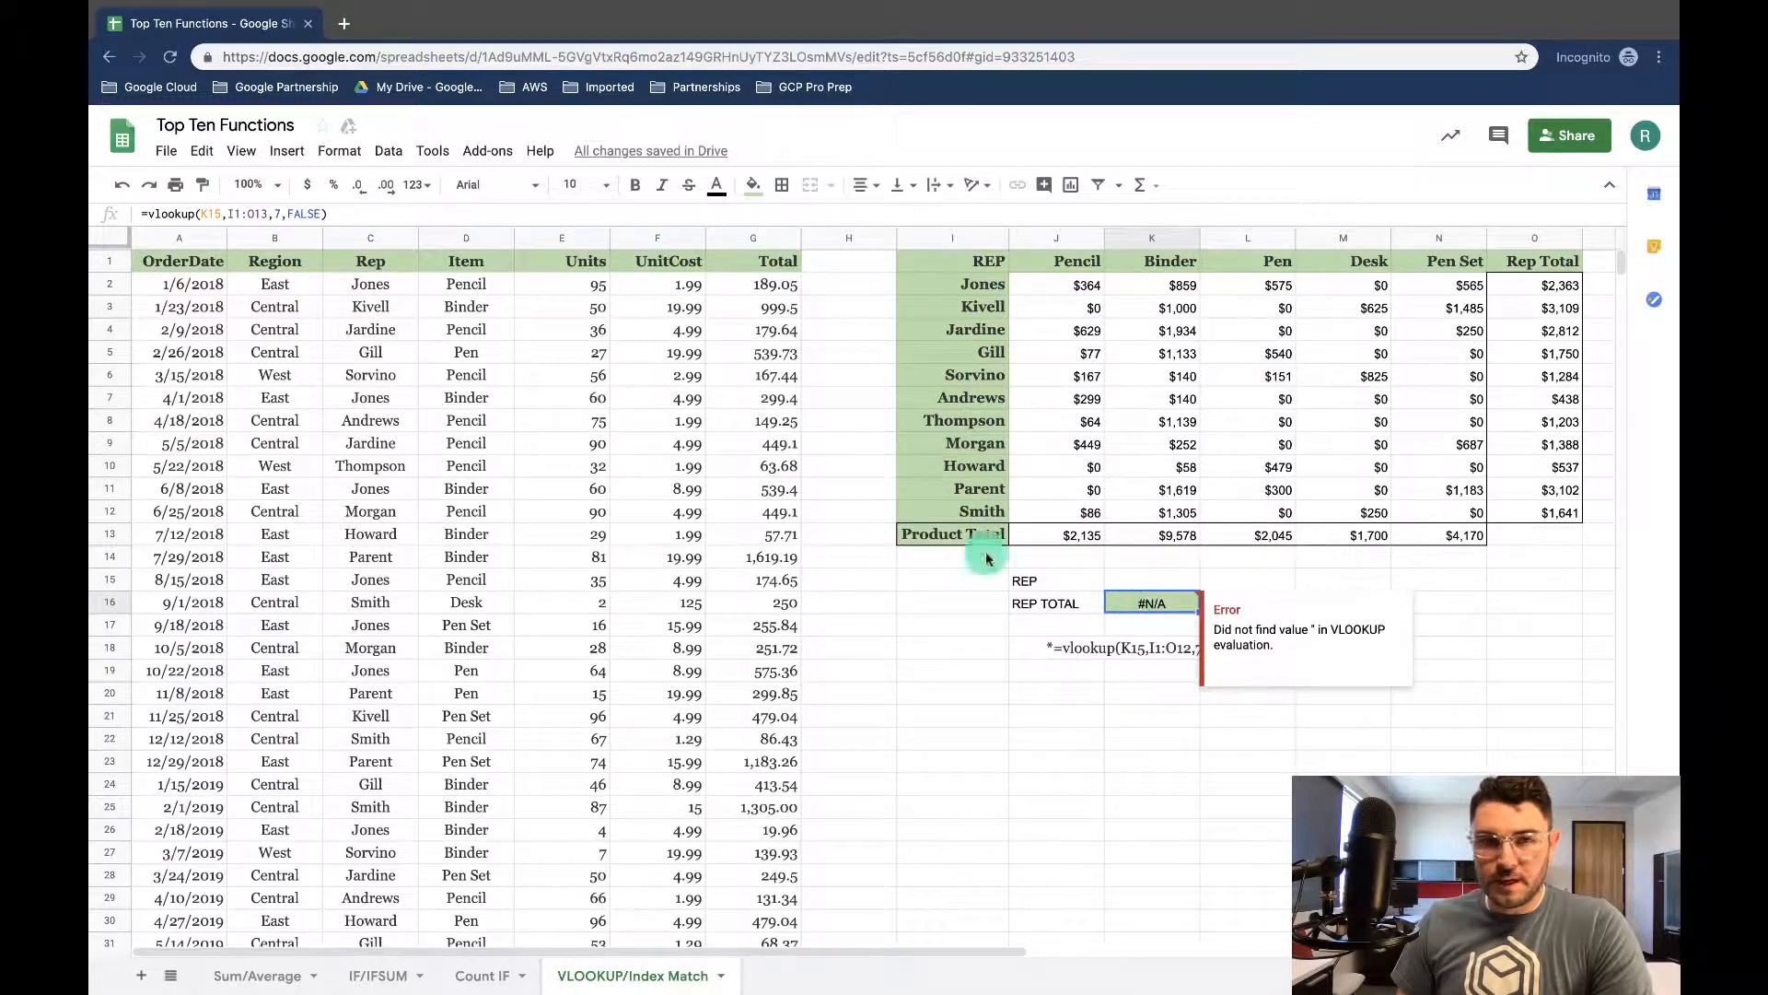
left_click(204, 213)
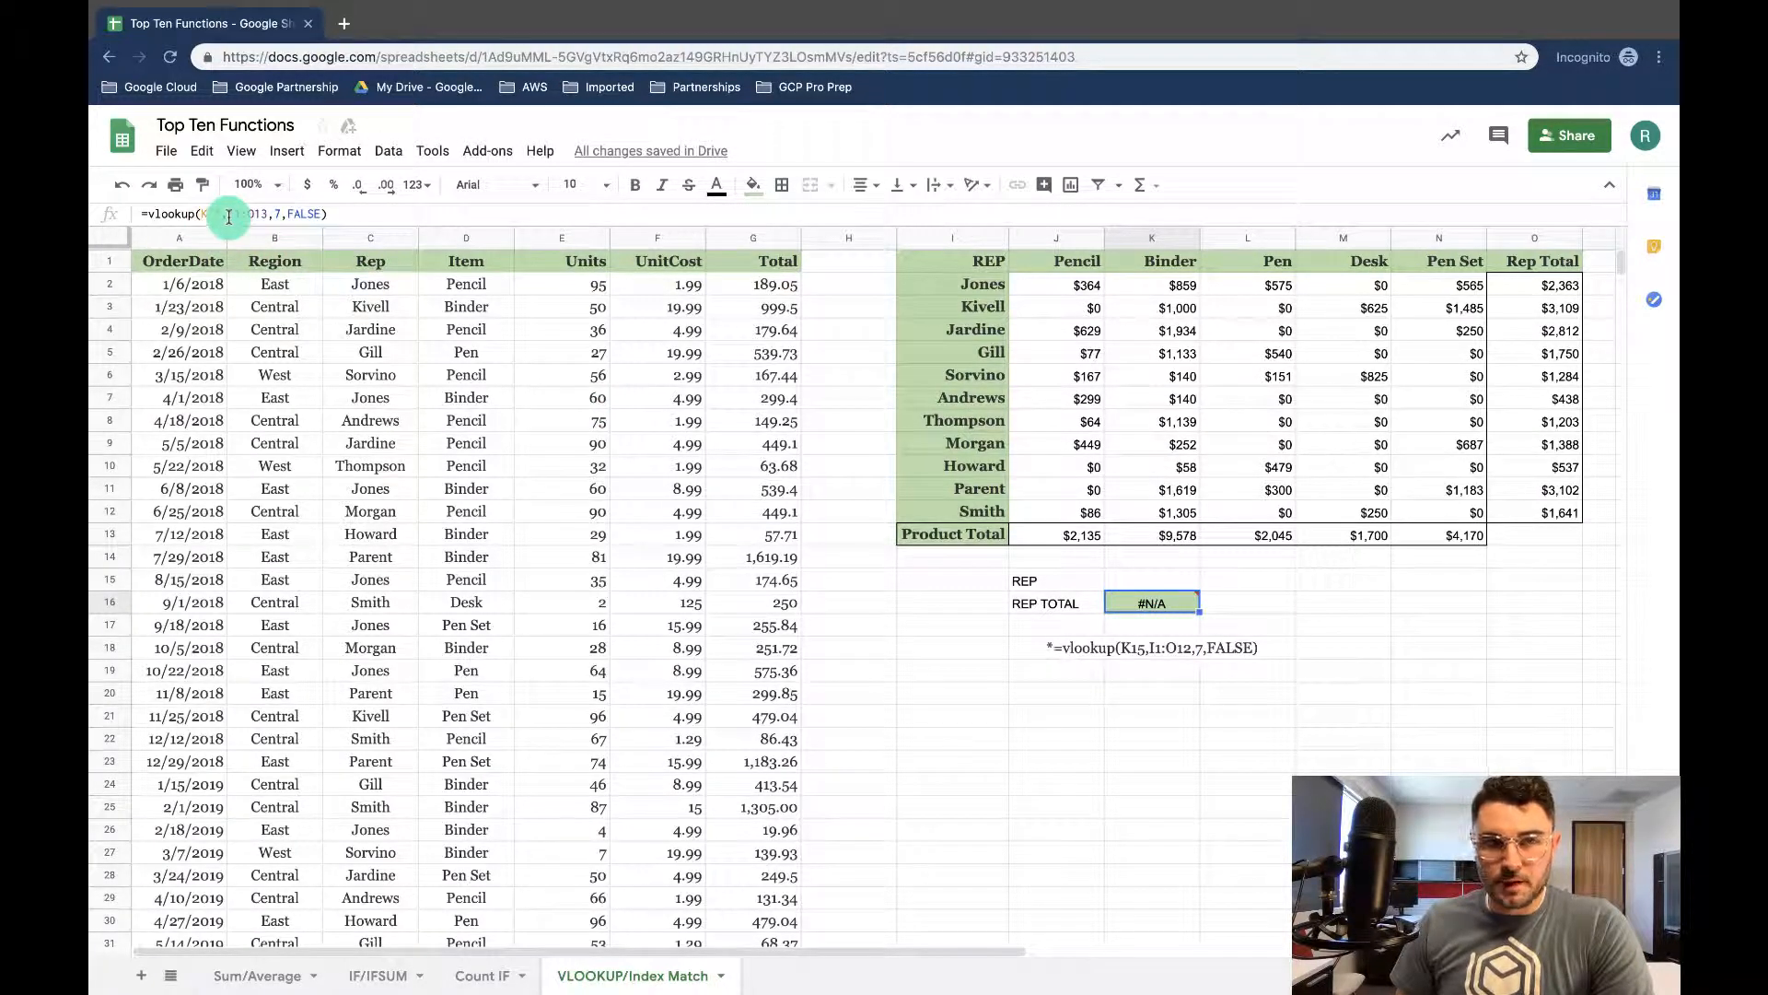
left_click(1162, 579)
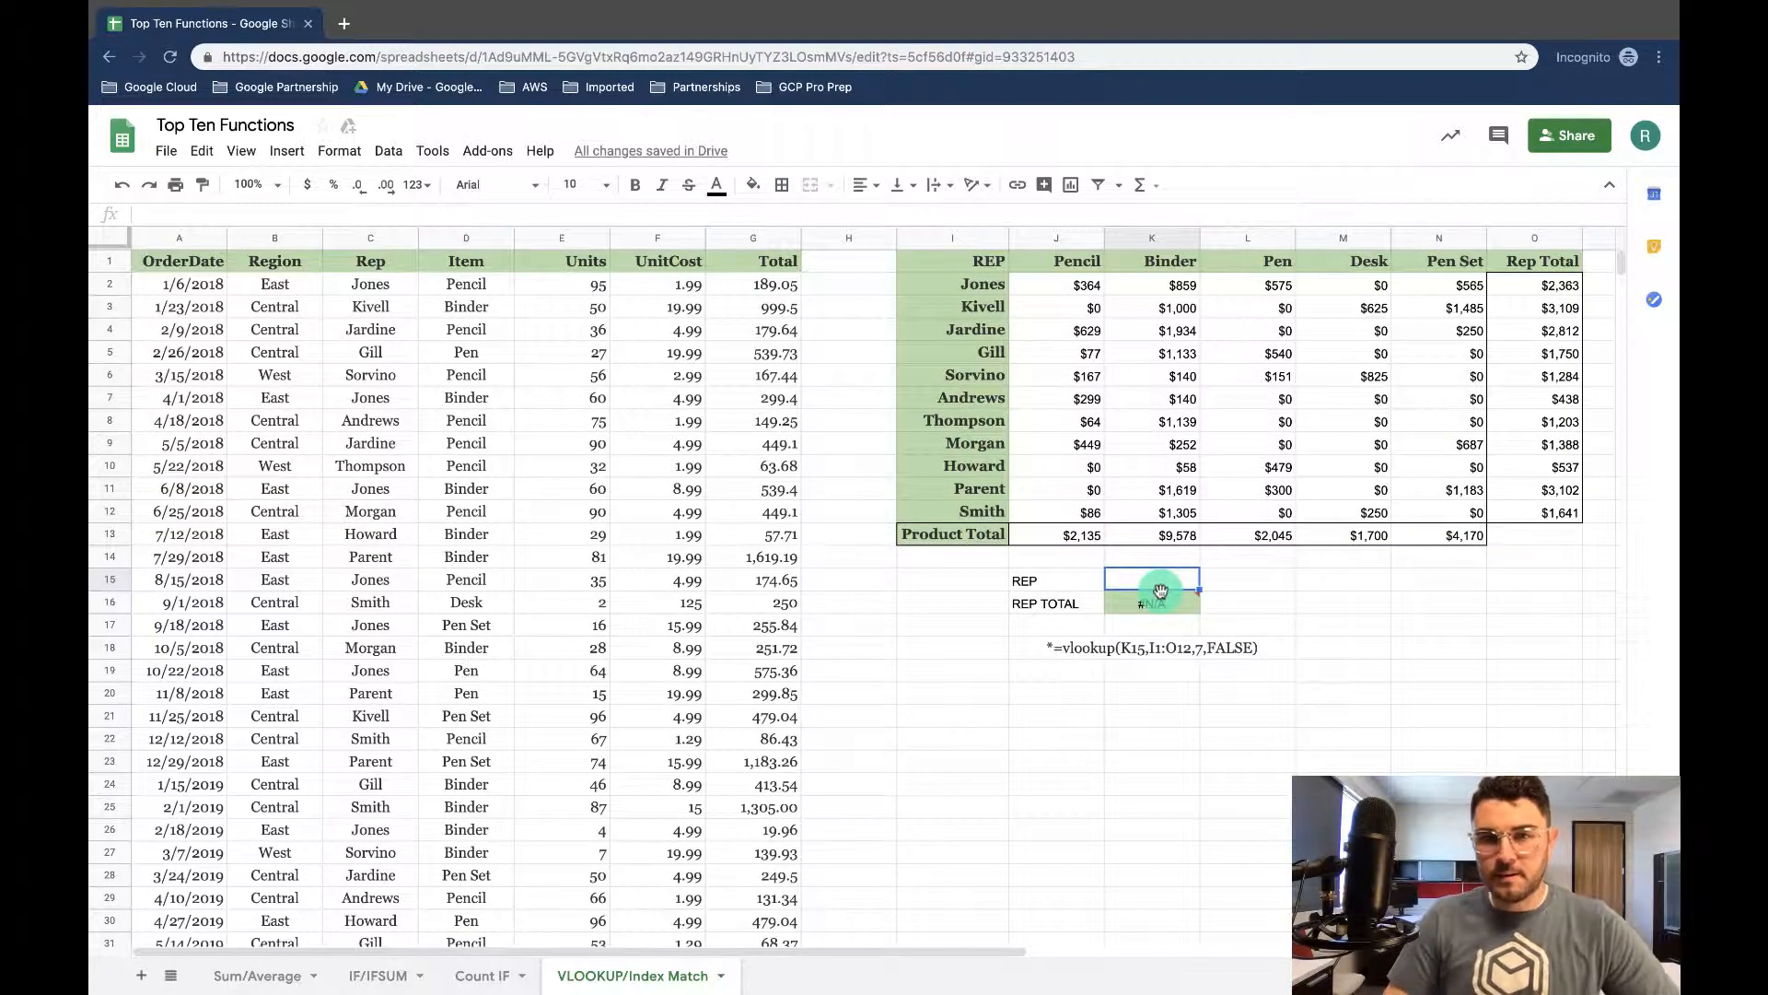
Set the REP in K15 of the Google Sheets VLOOKUP/Index Match sheet to the rep listed in row 8 of the table
type("Thompson")
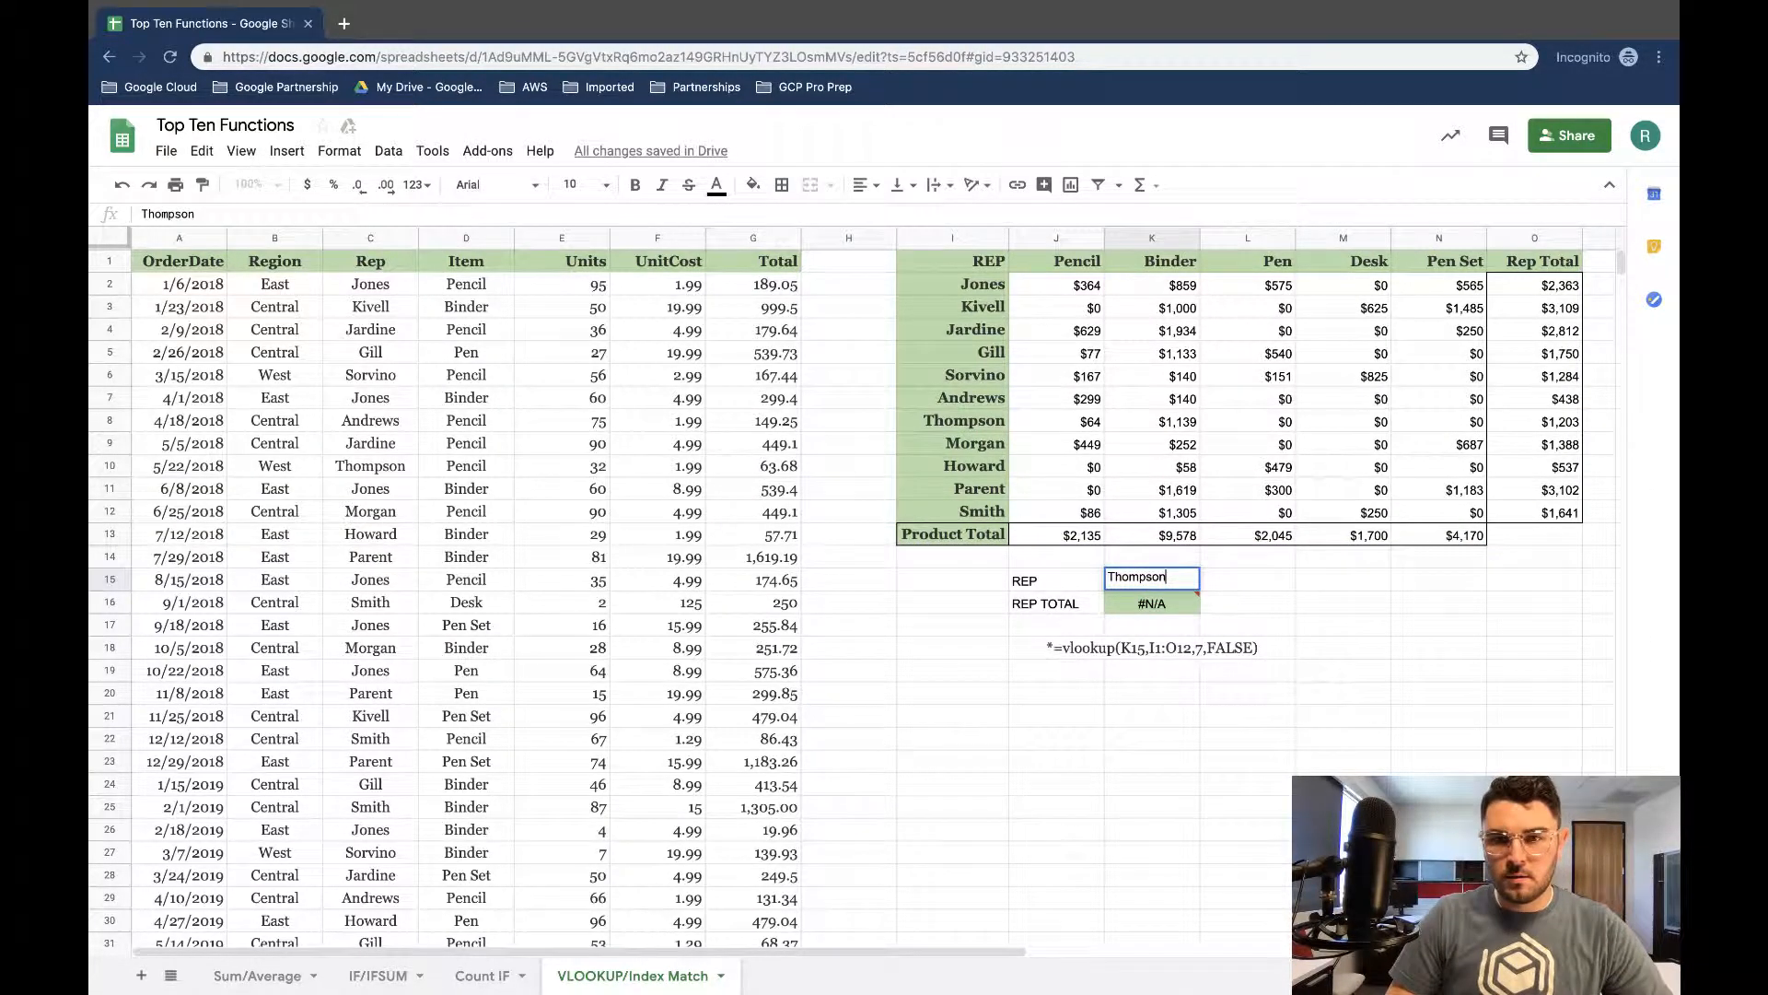
key("Return")
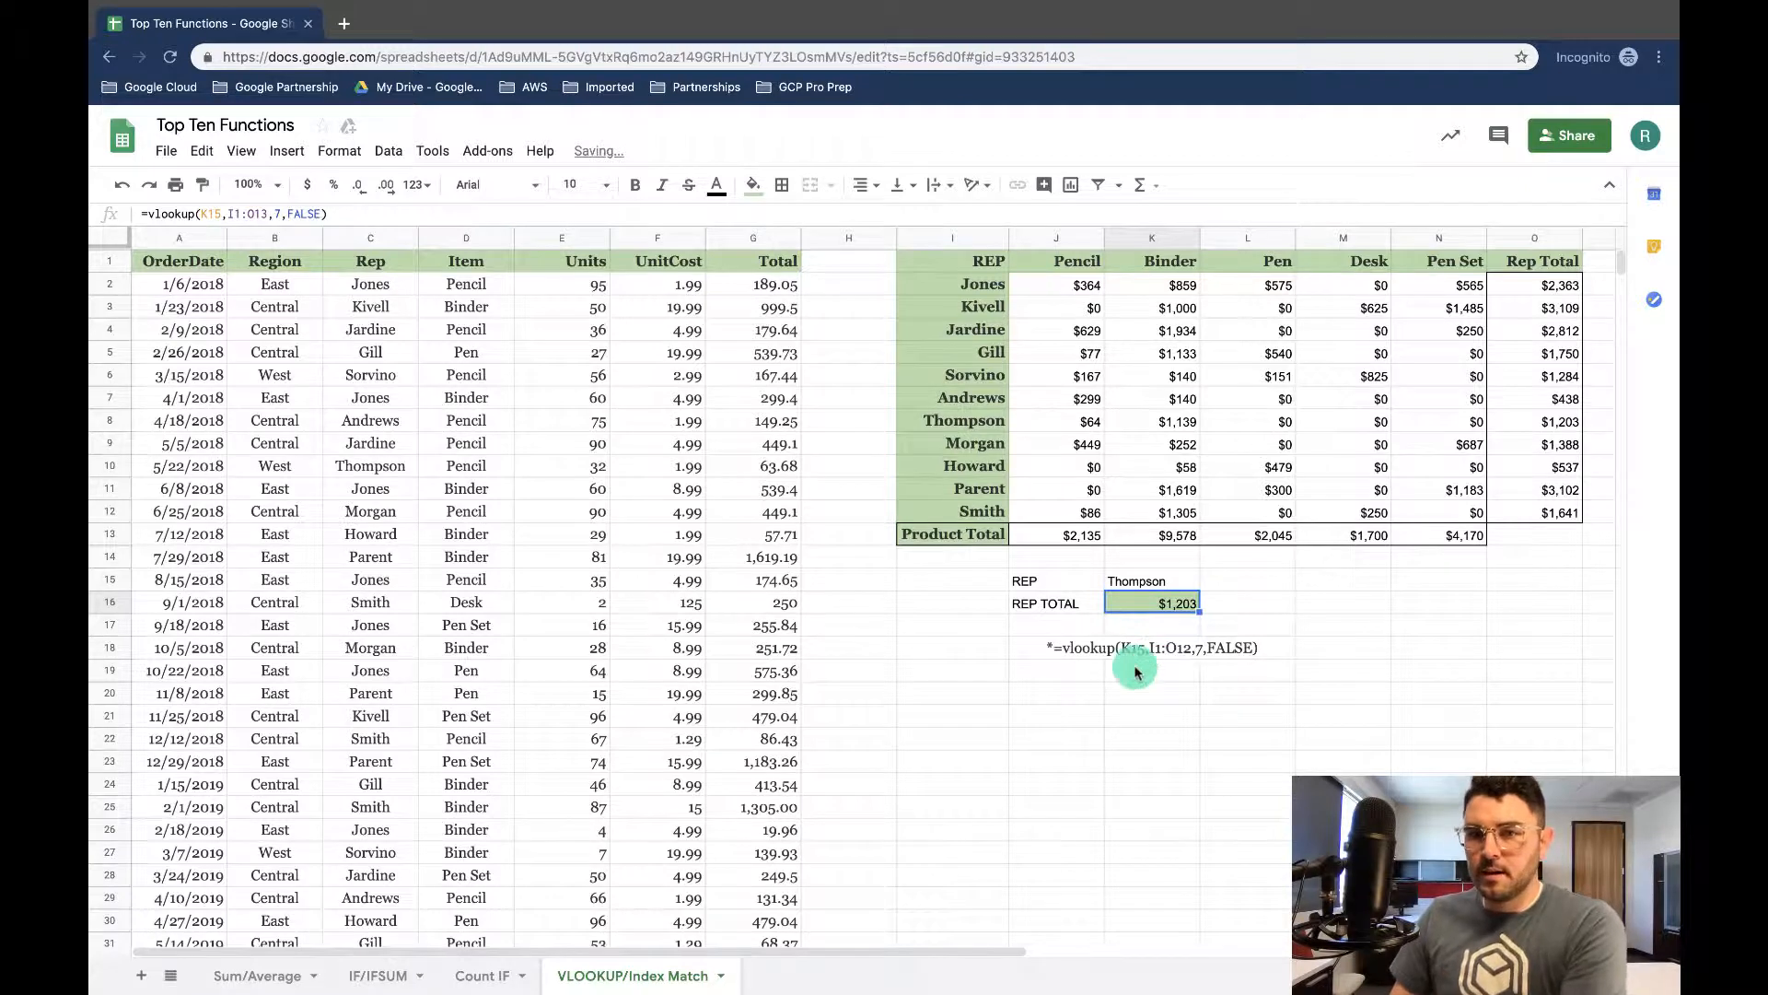
left_click(1151, 715)
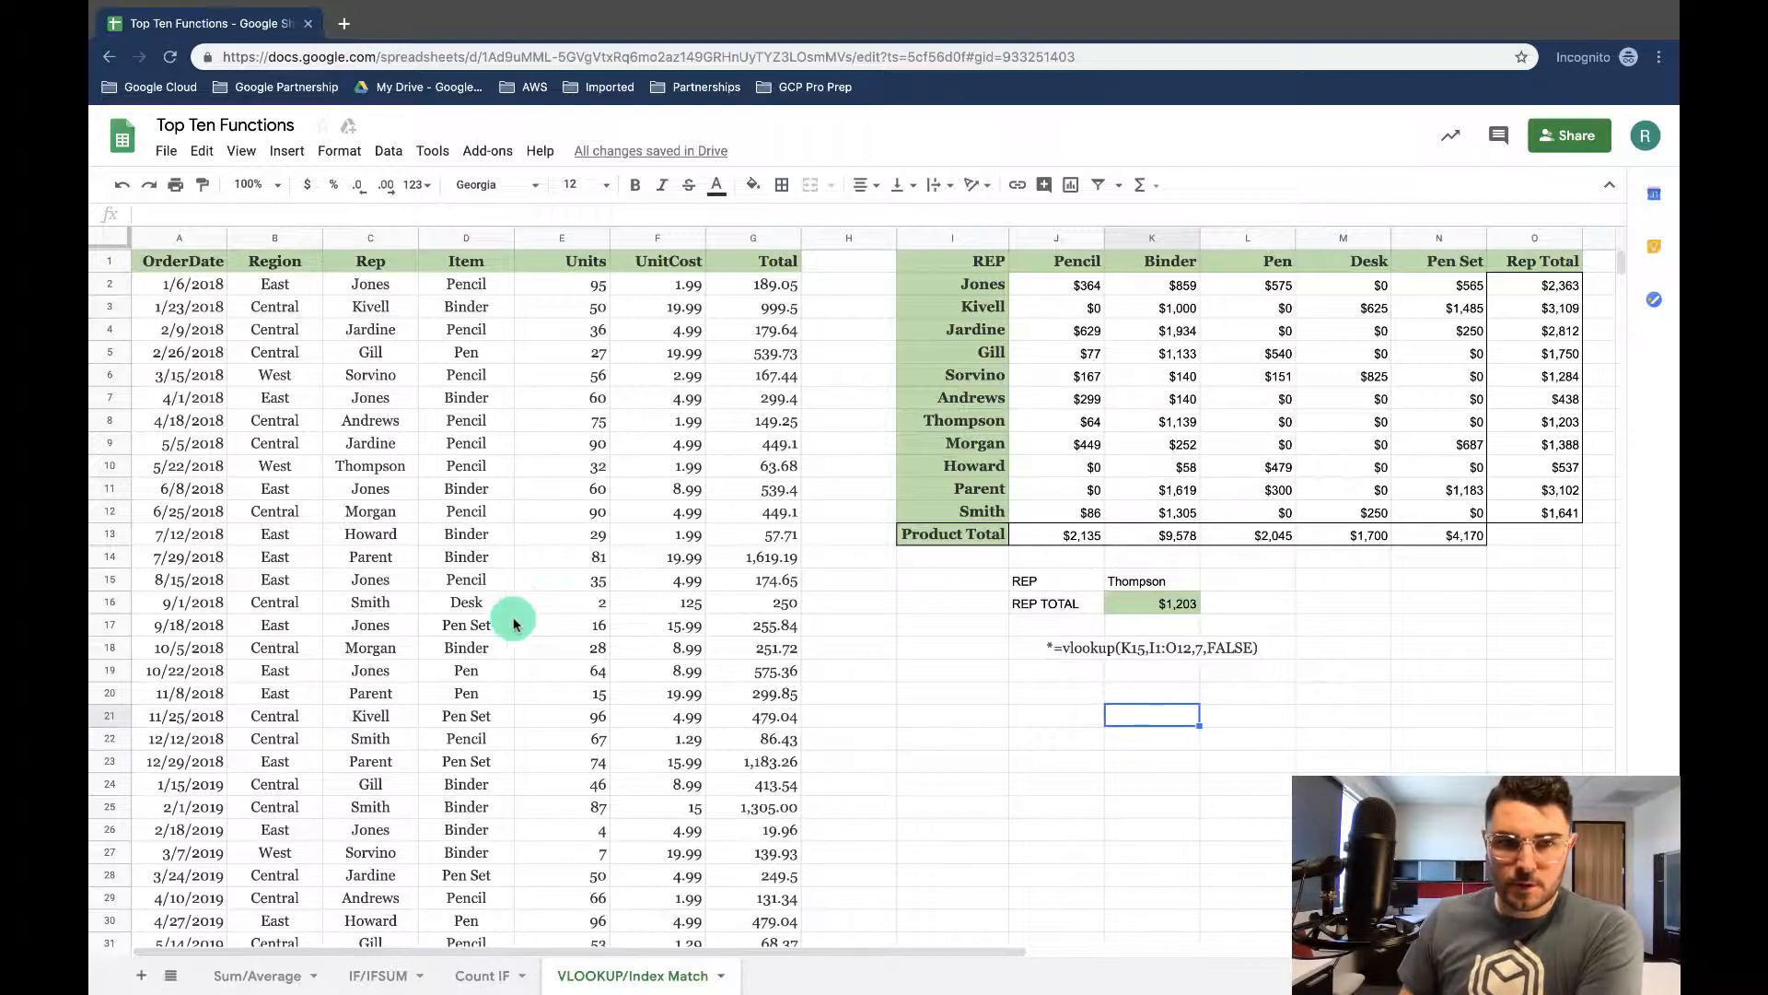
Create a pivot table from columns A:G of the sales data on a new sheet
left_click_drag(171, 238, 733, 269)
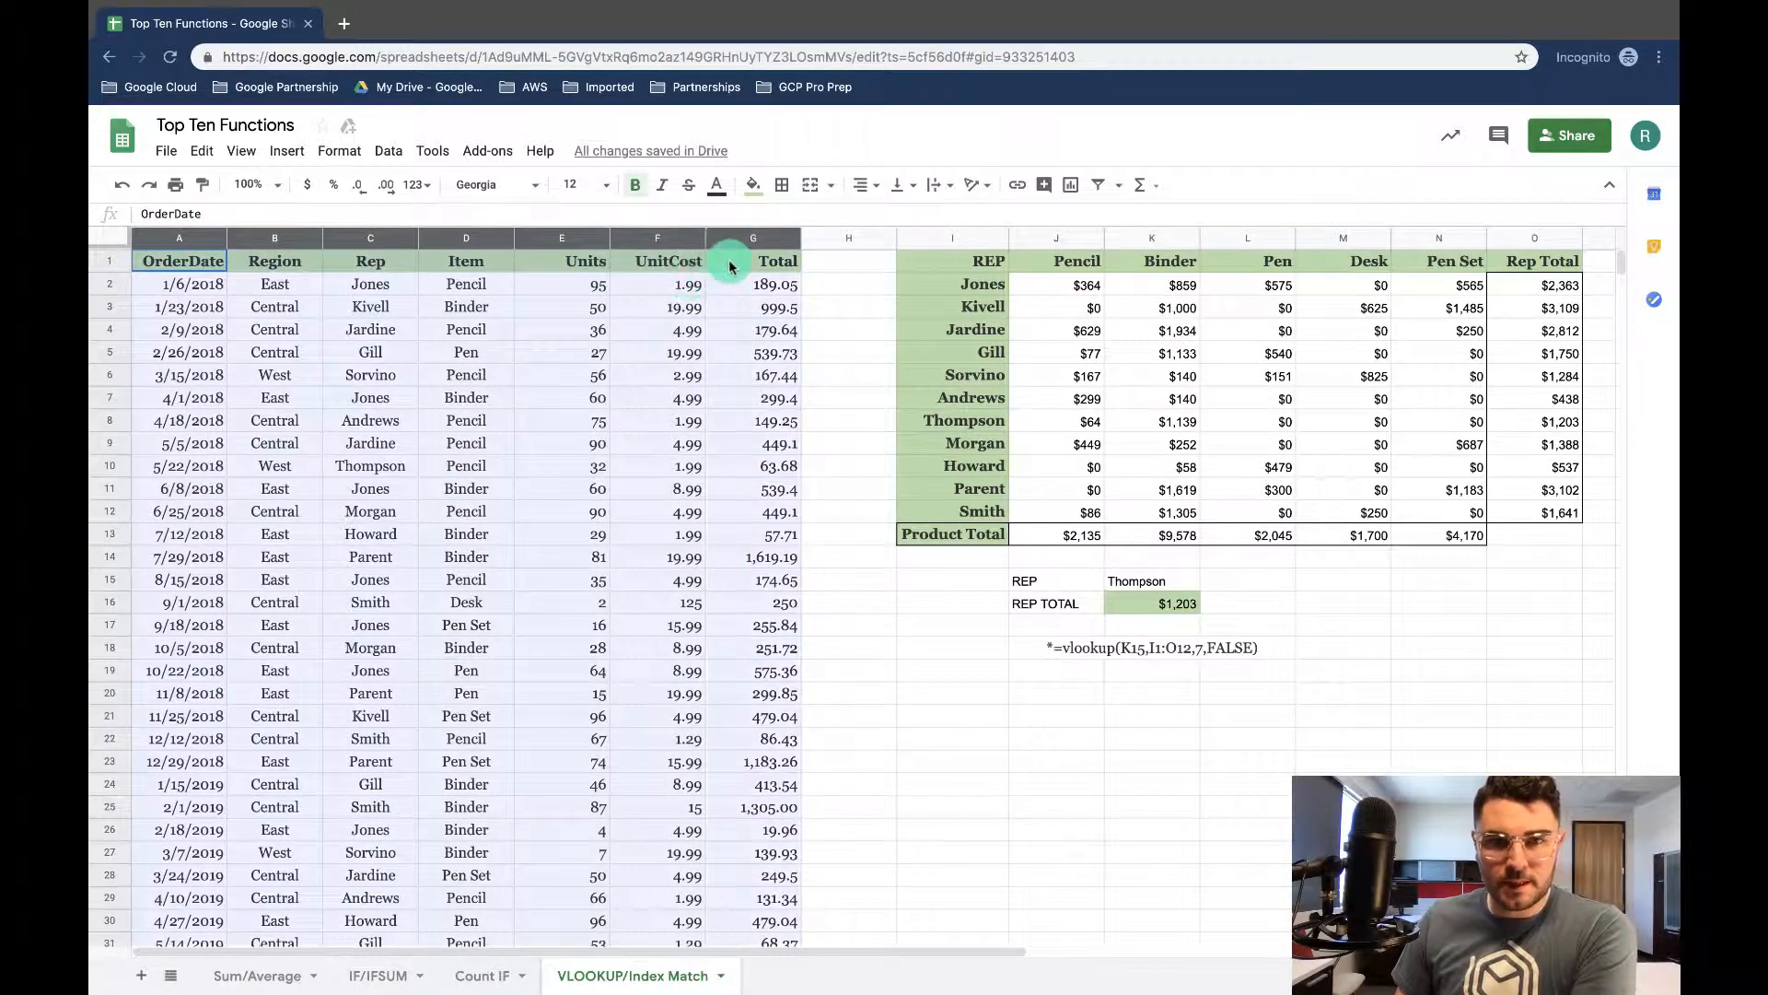
left_click(389, 153)
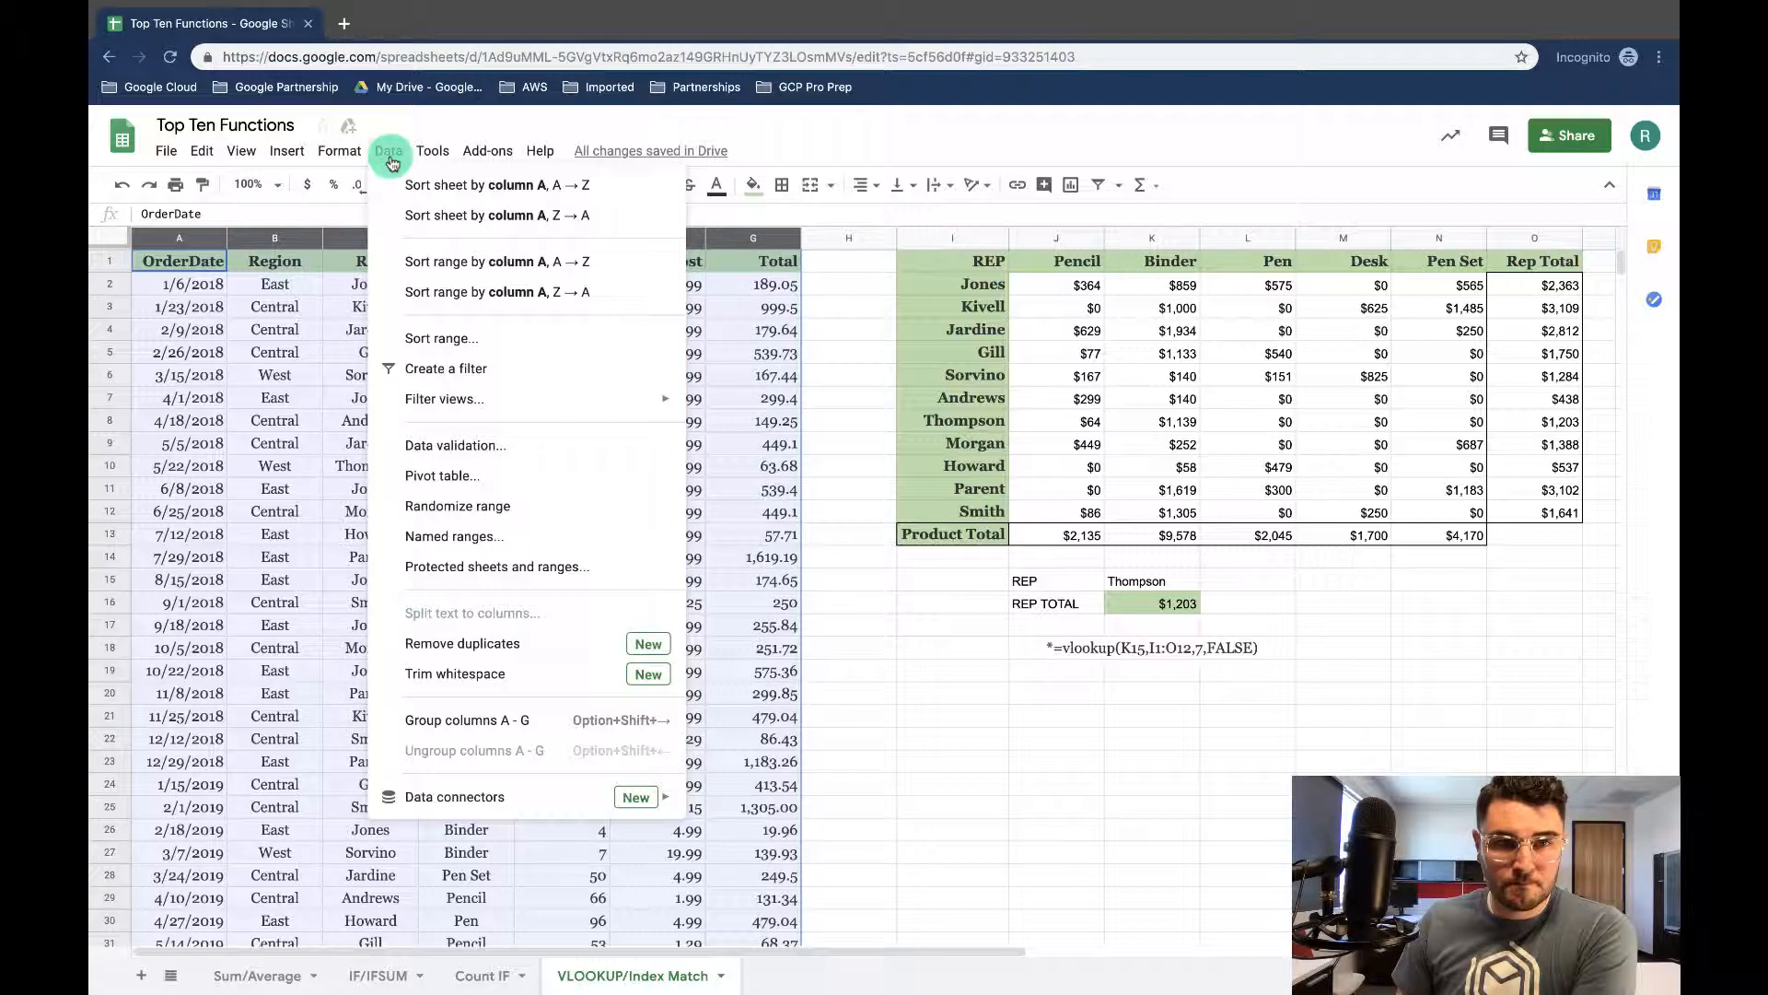
left_click(424, 474)
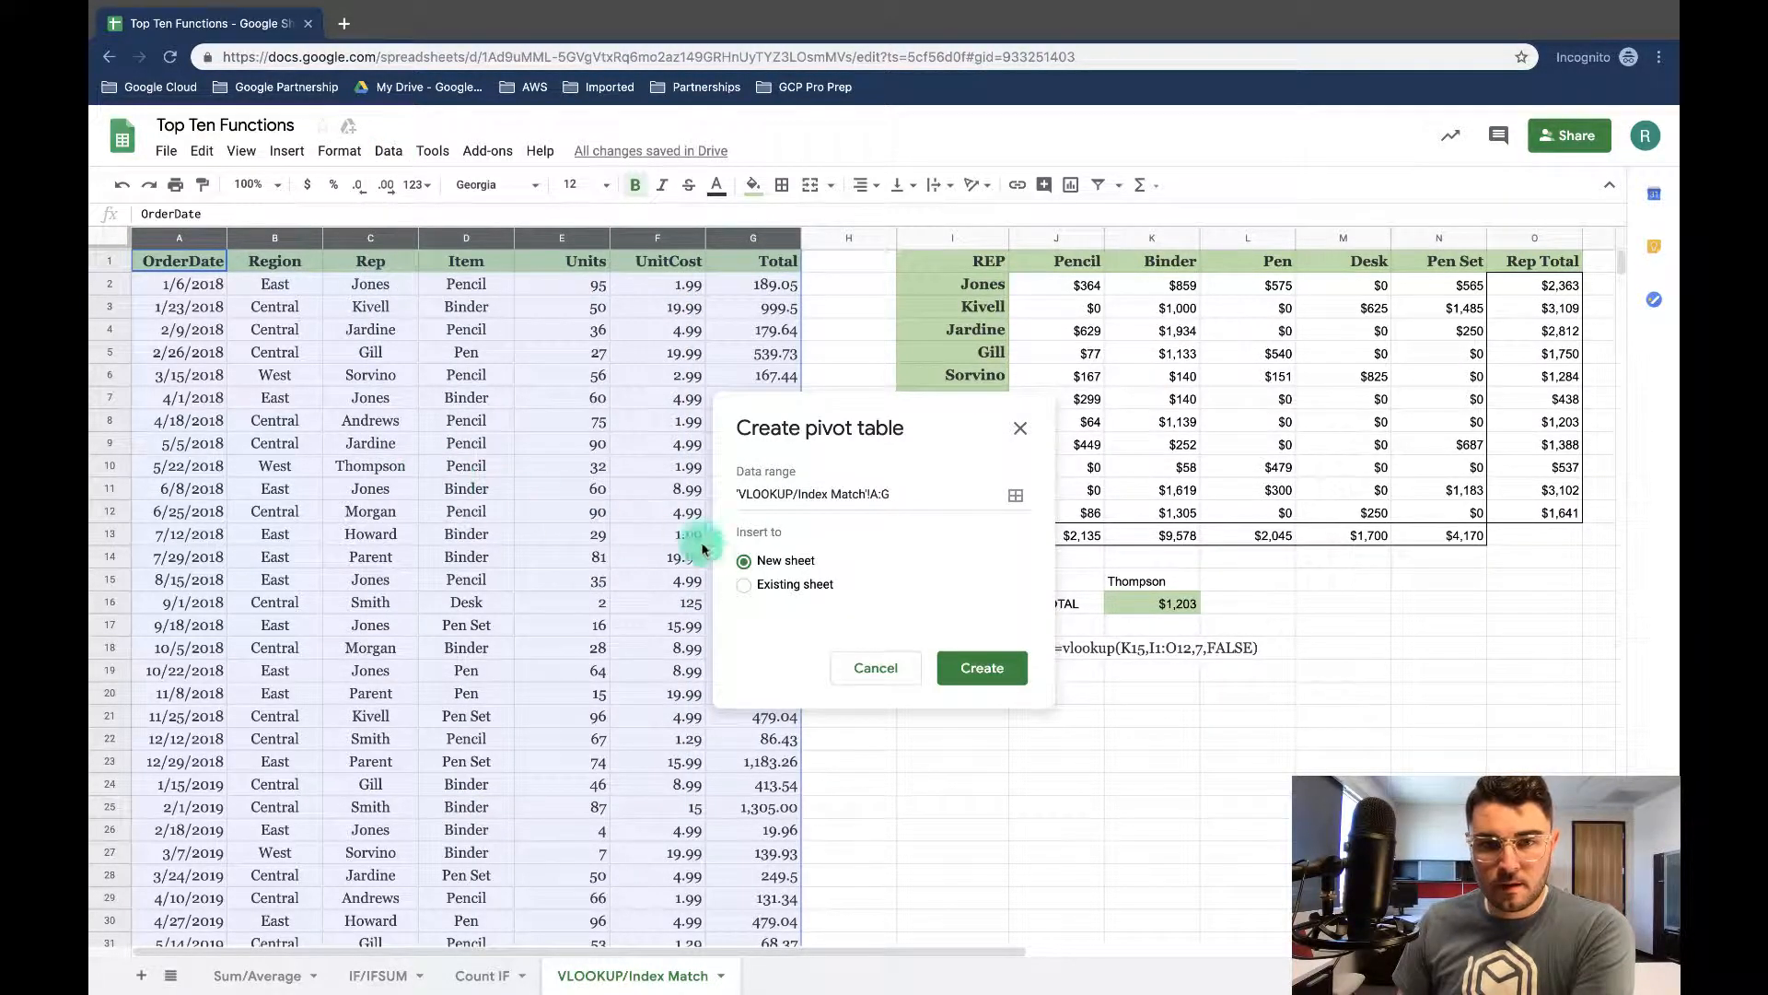
left_click(761, 563)
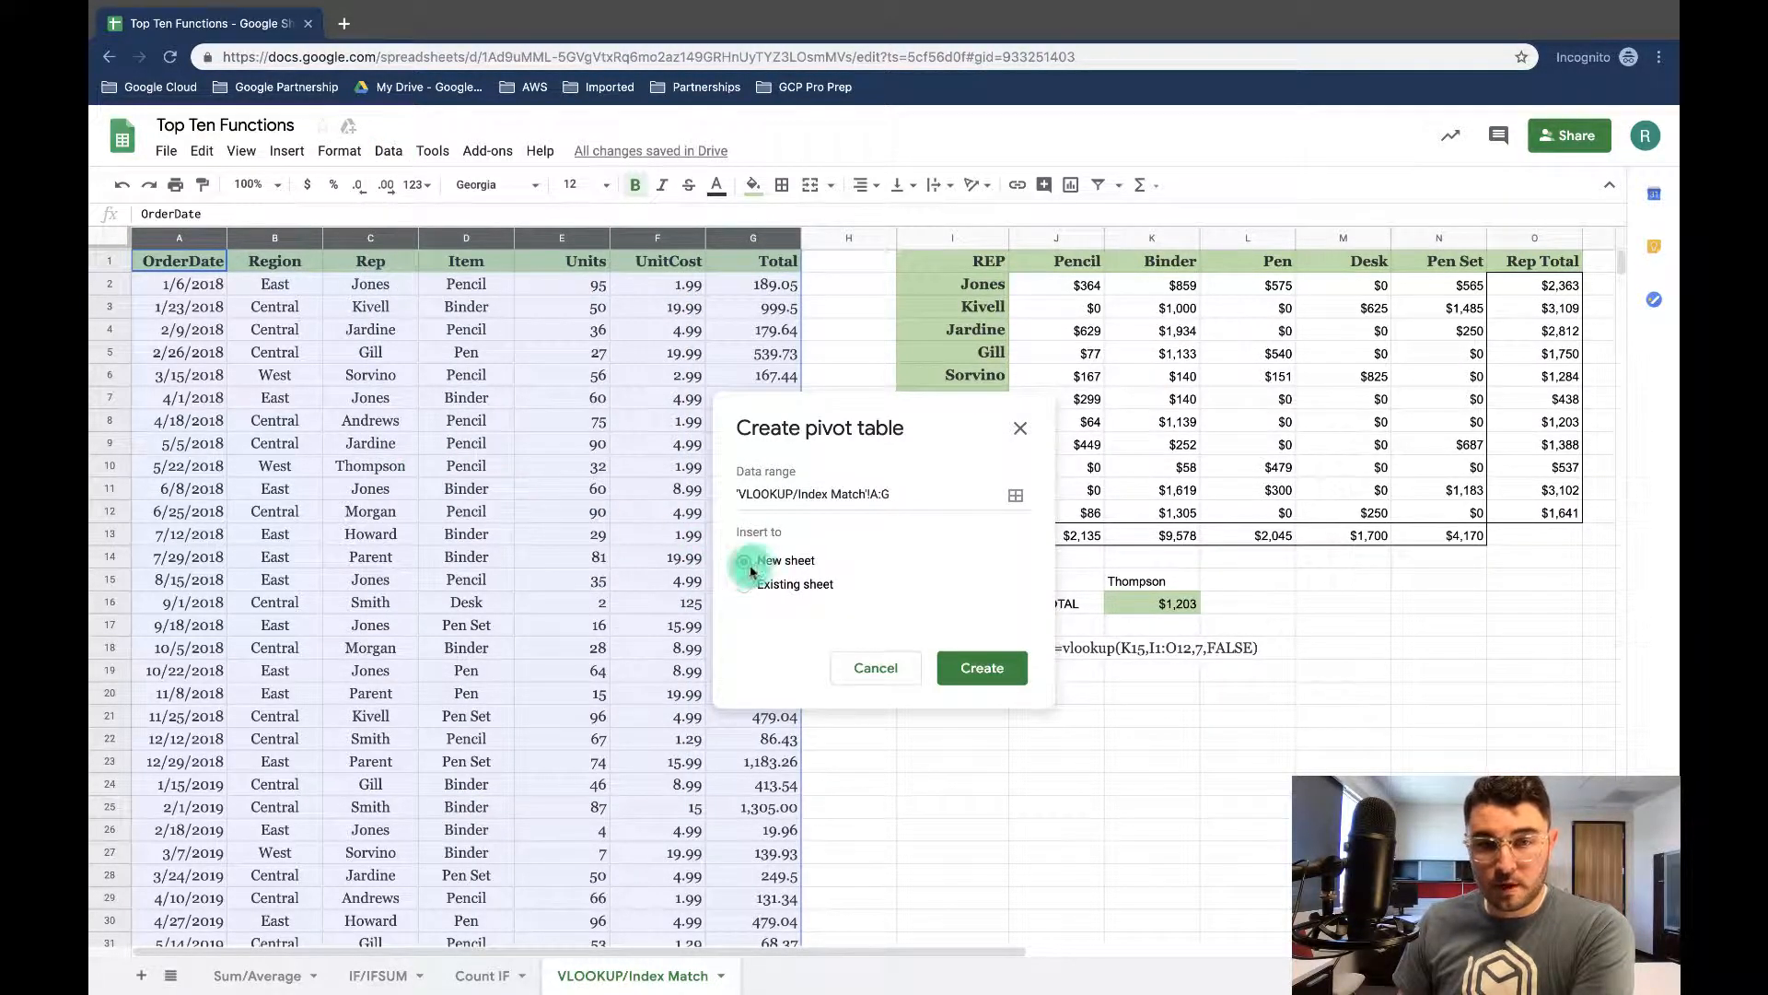
left_click(785, 497)
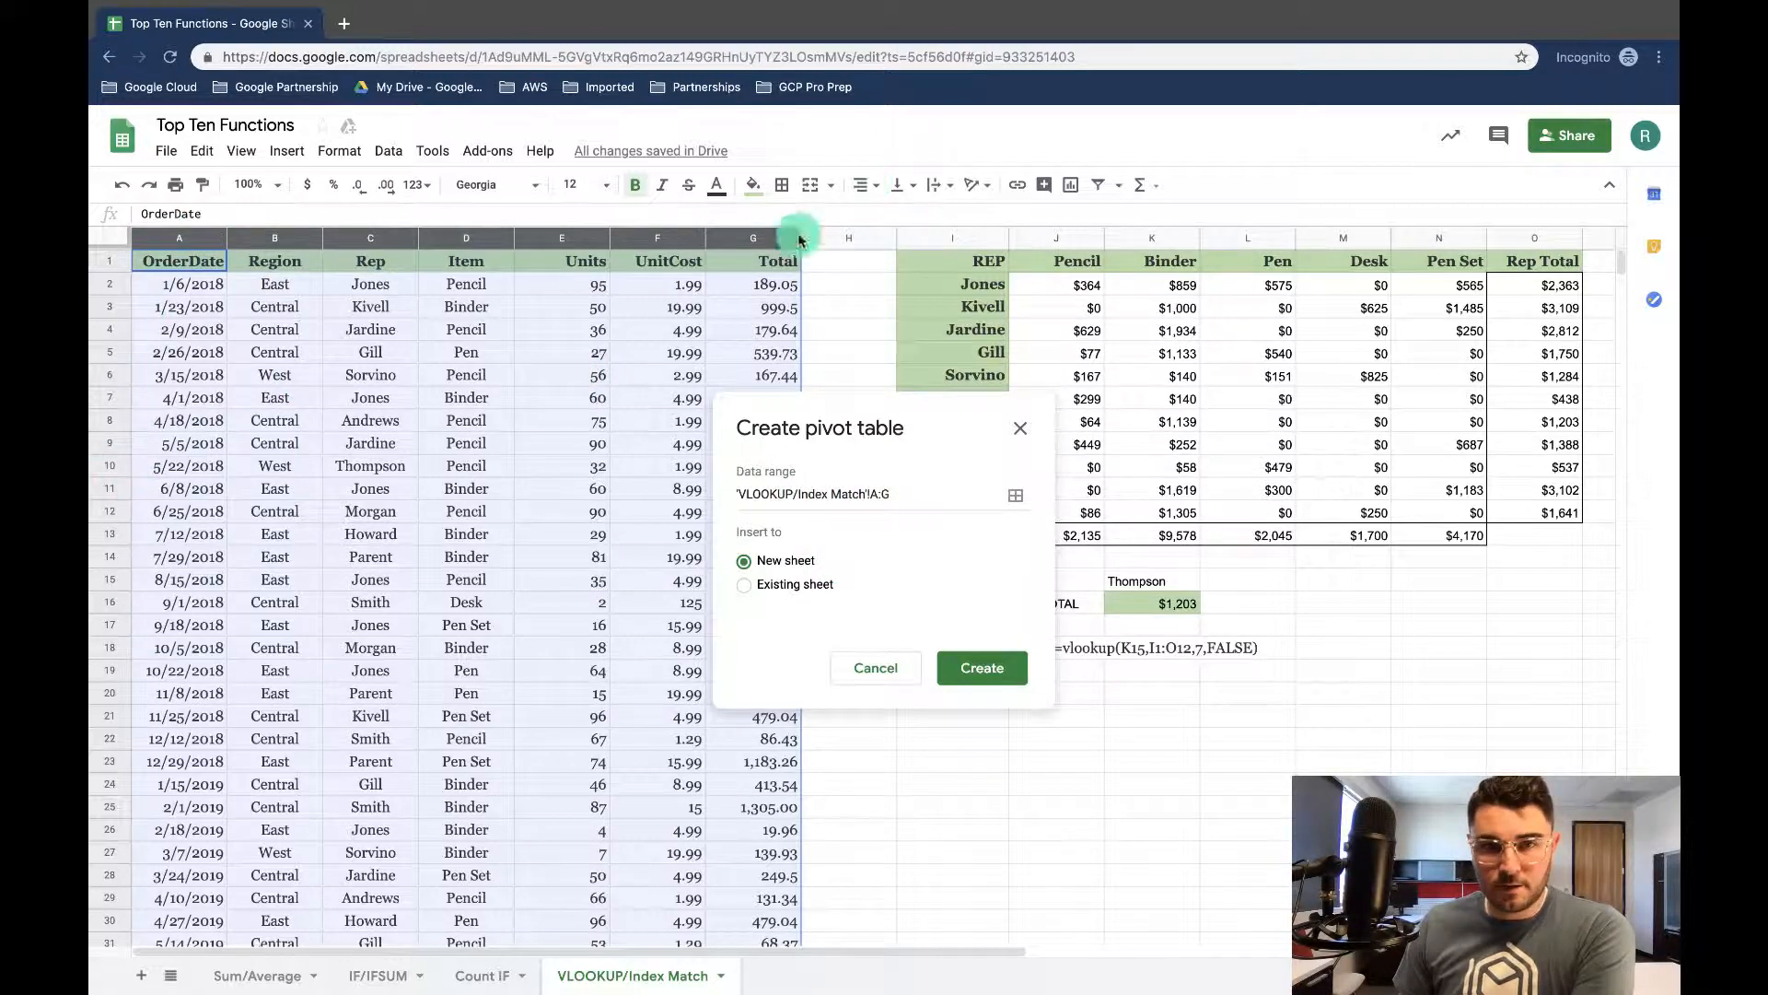
left_click(971, 683)
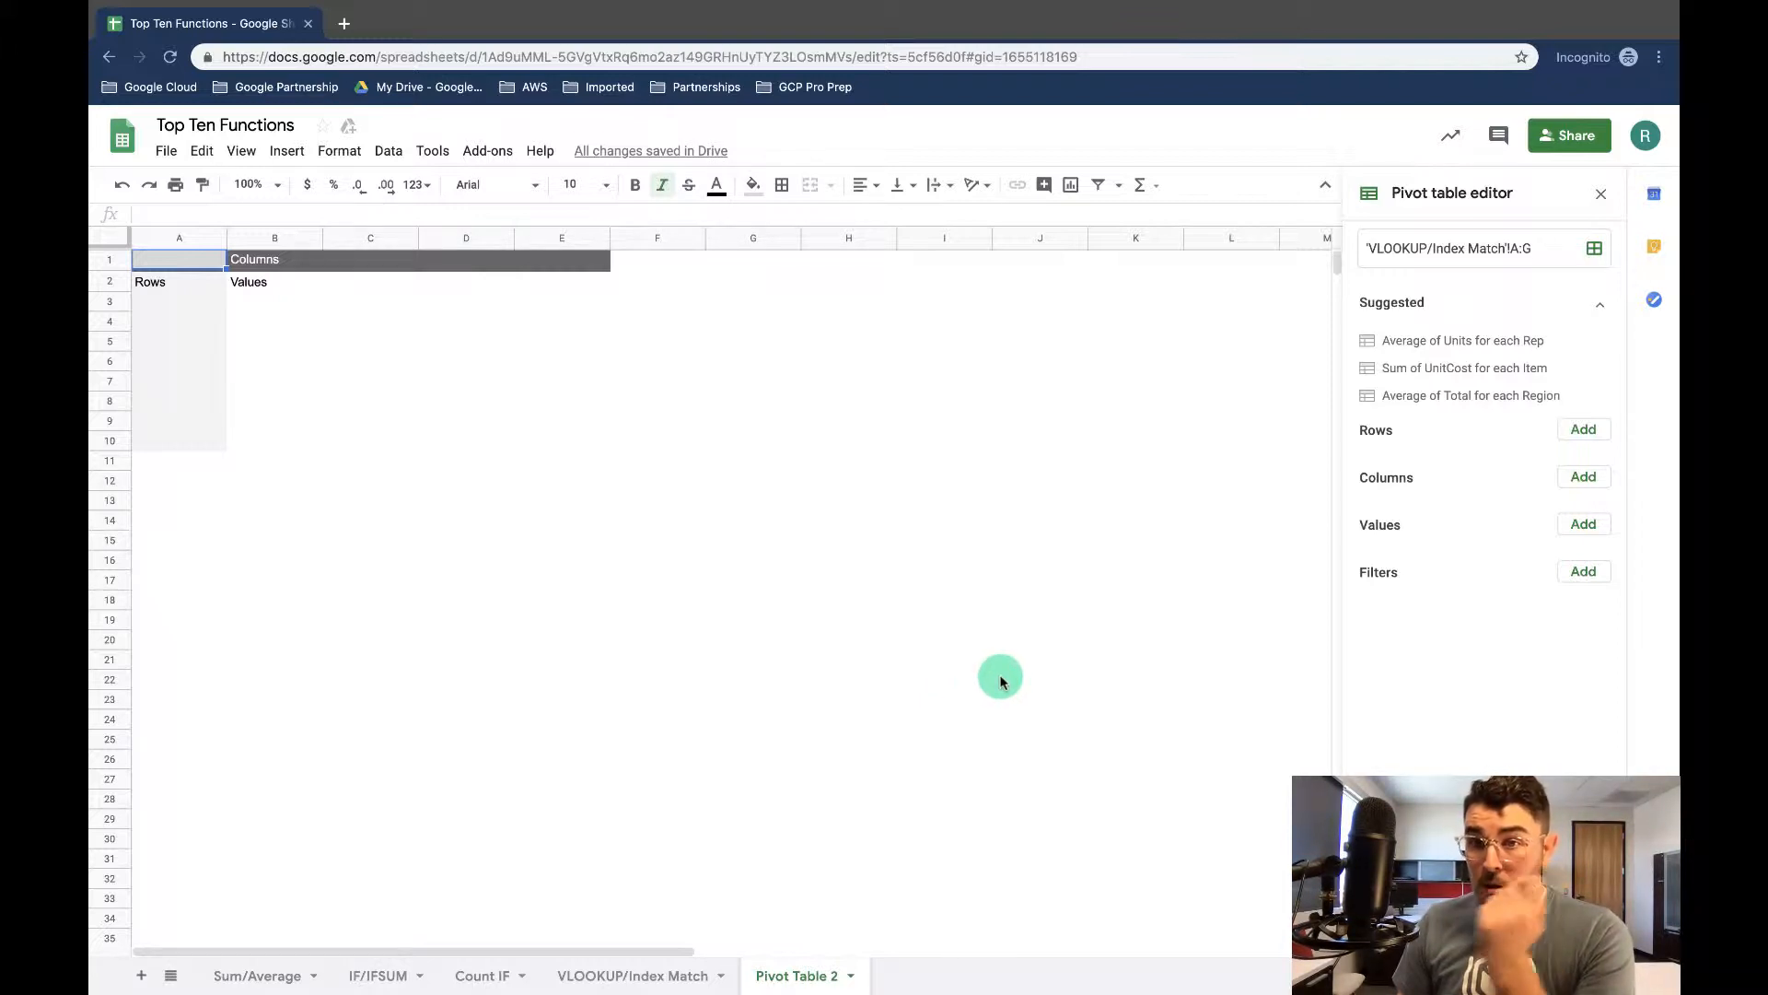
Apply the suggested Average of Units for each Rep pivot table, and remove its Rep row and Units value
left_click(1422, 348)
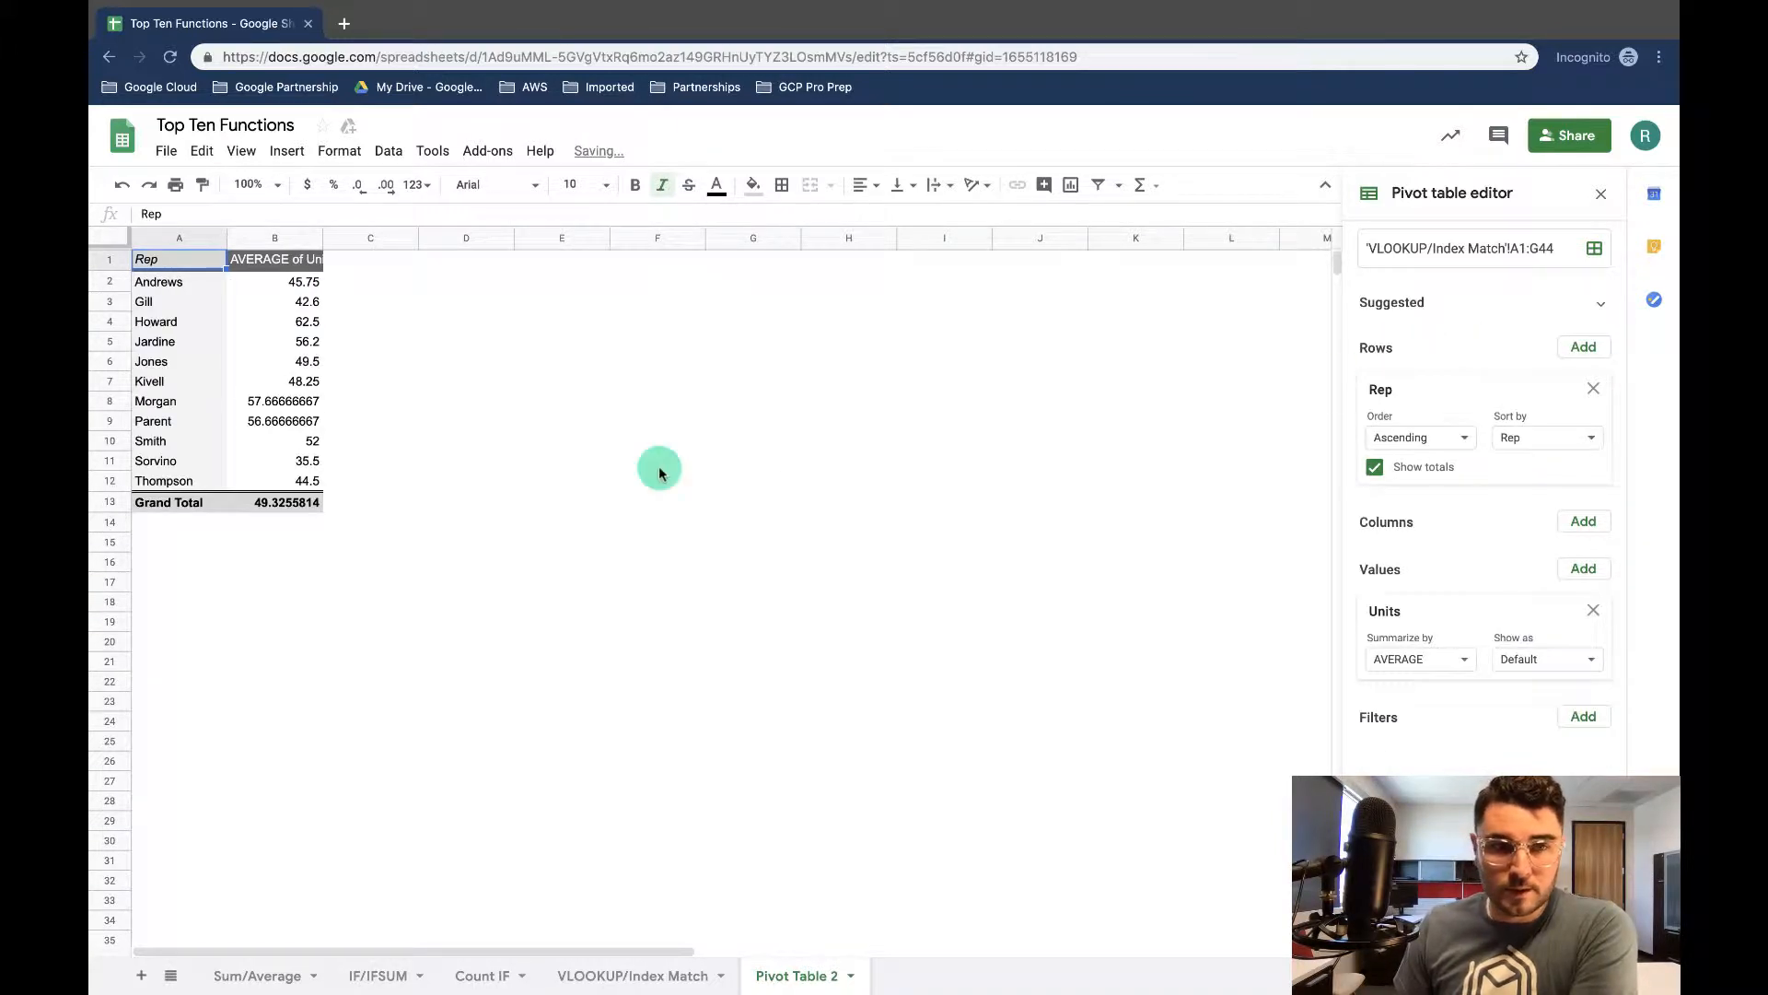
left_click(288, 263)
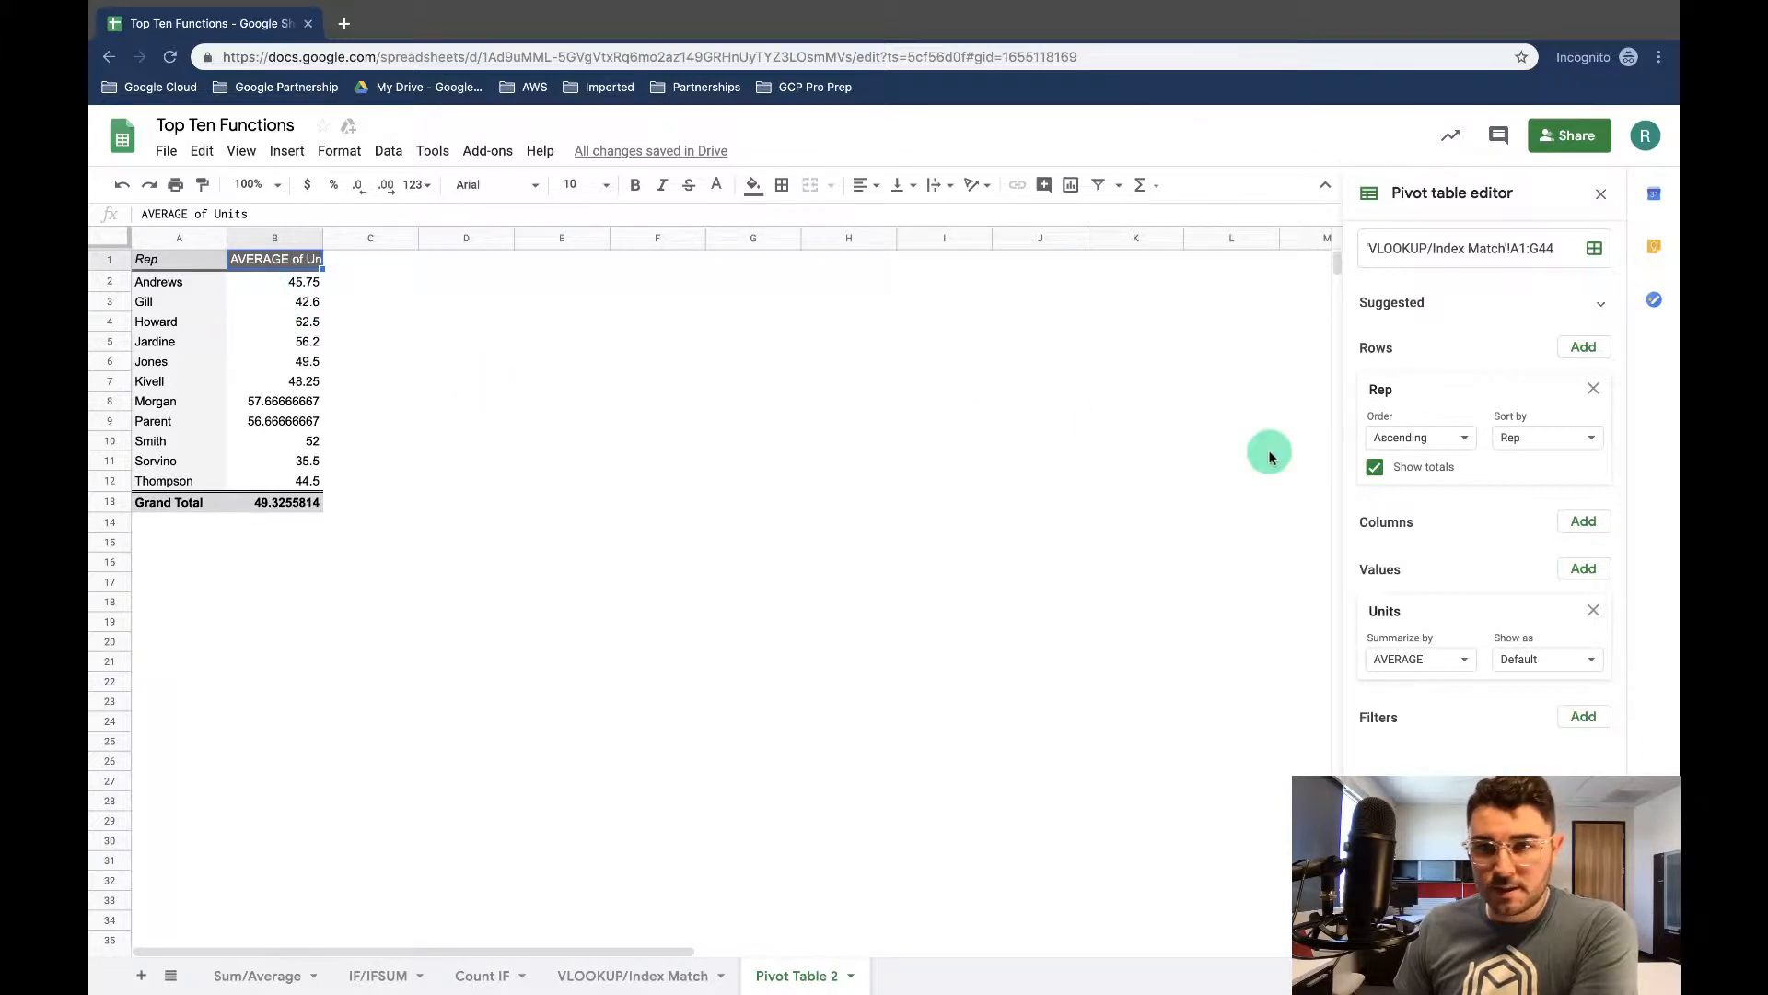
left_click(1593, 387)
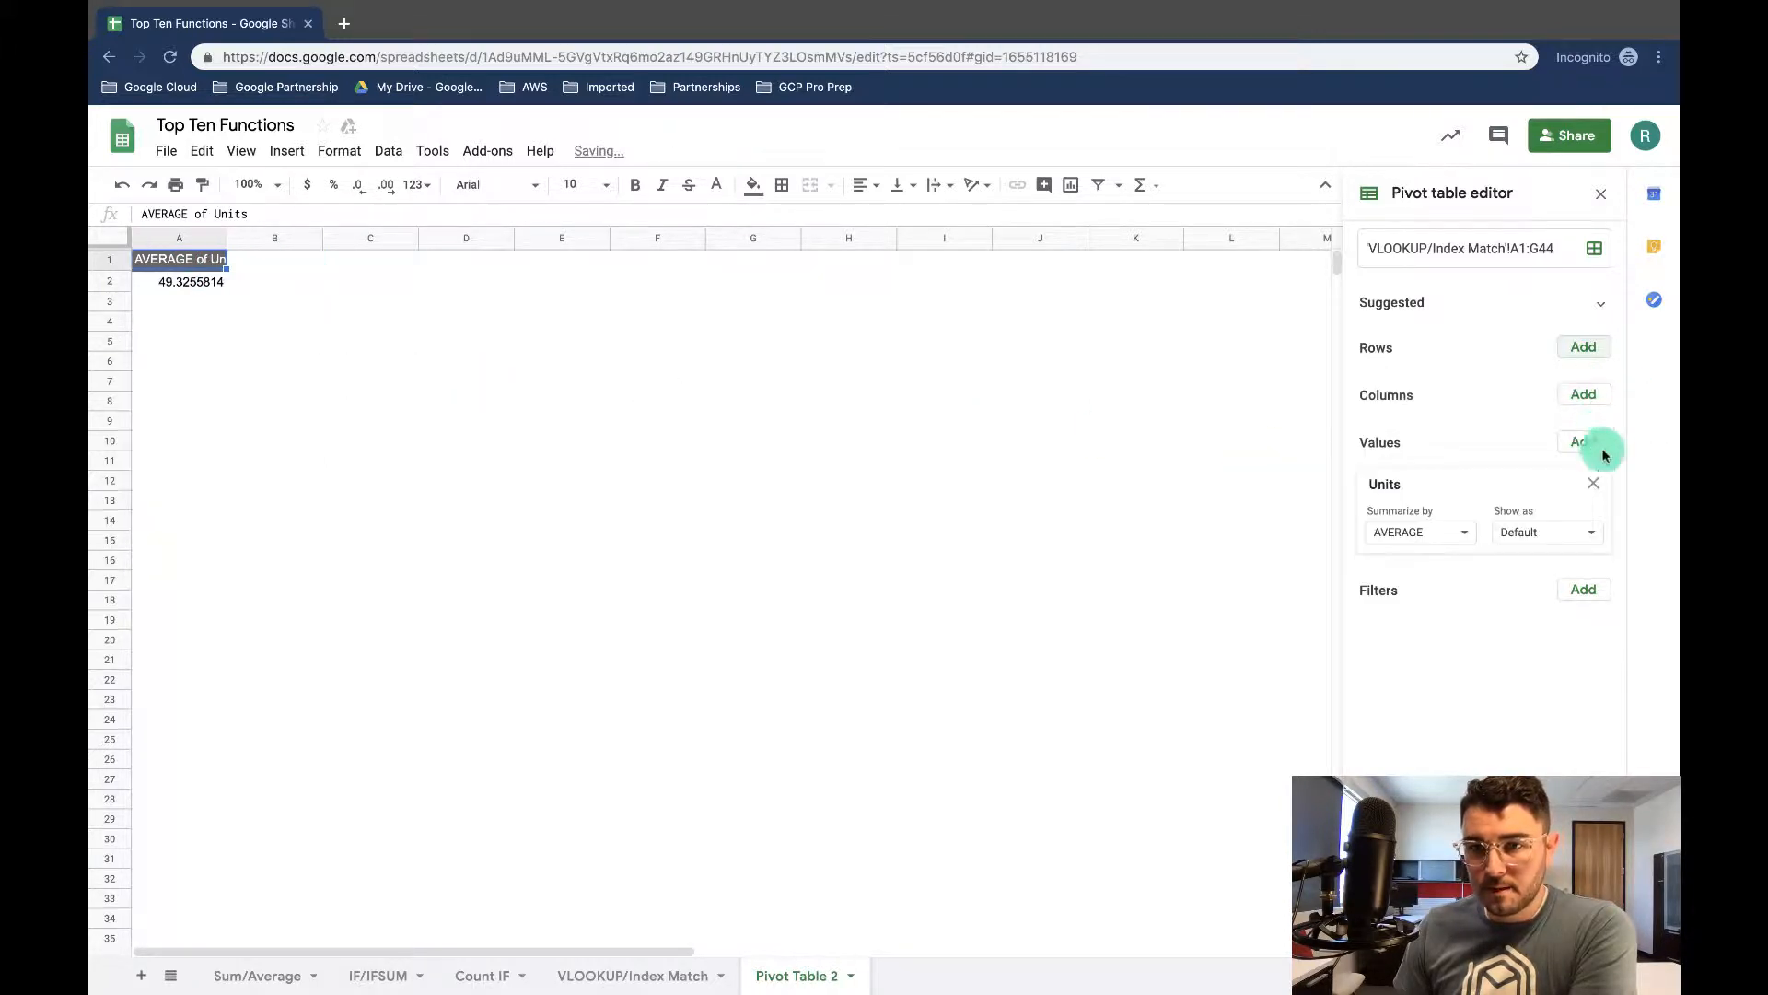
left_click(1597, 485)
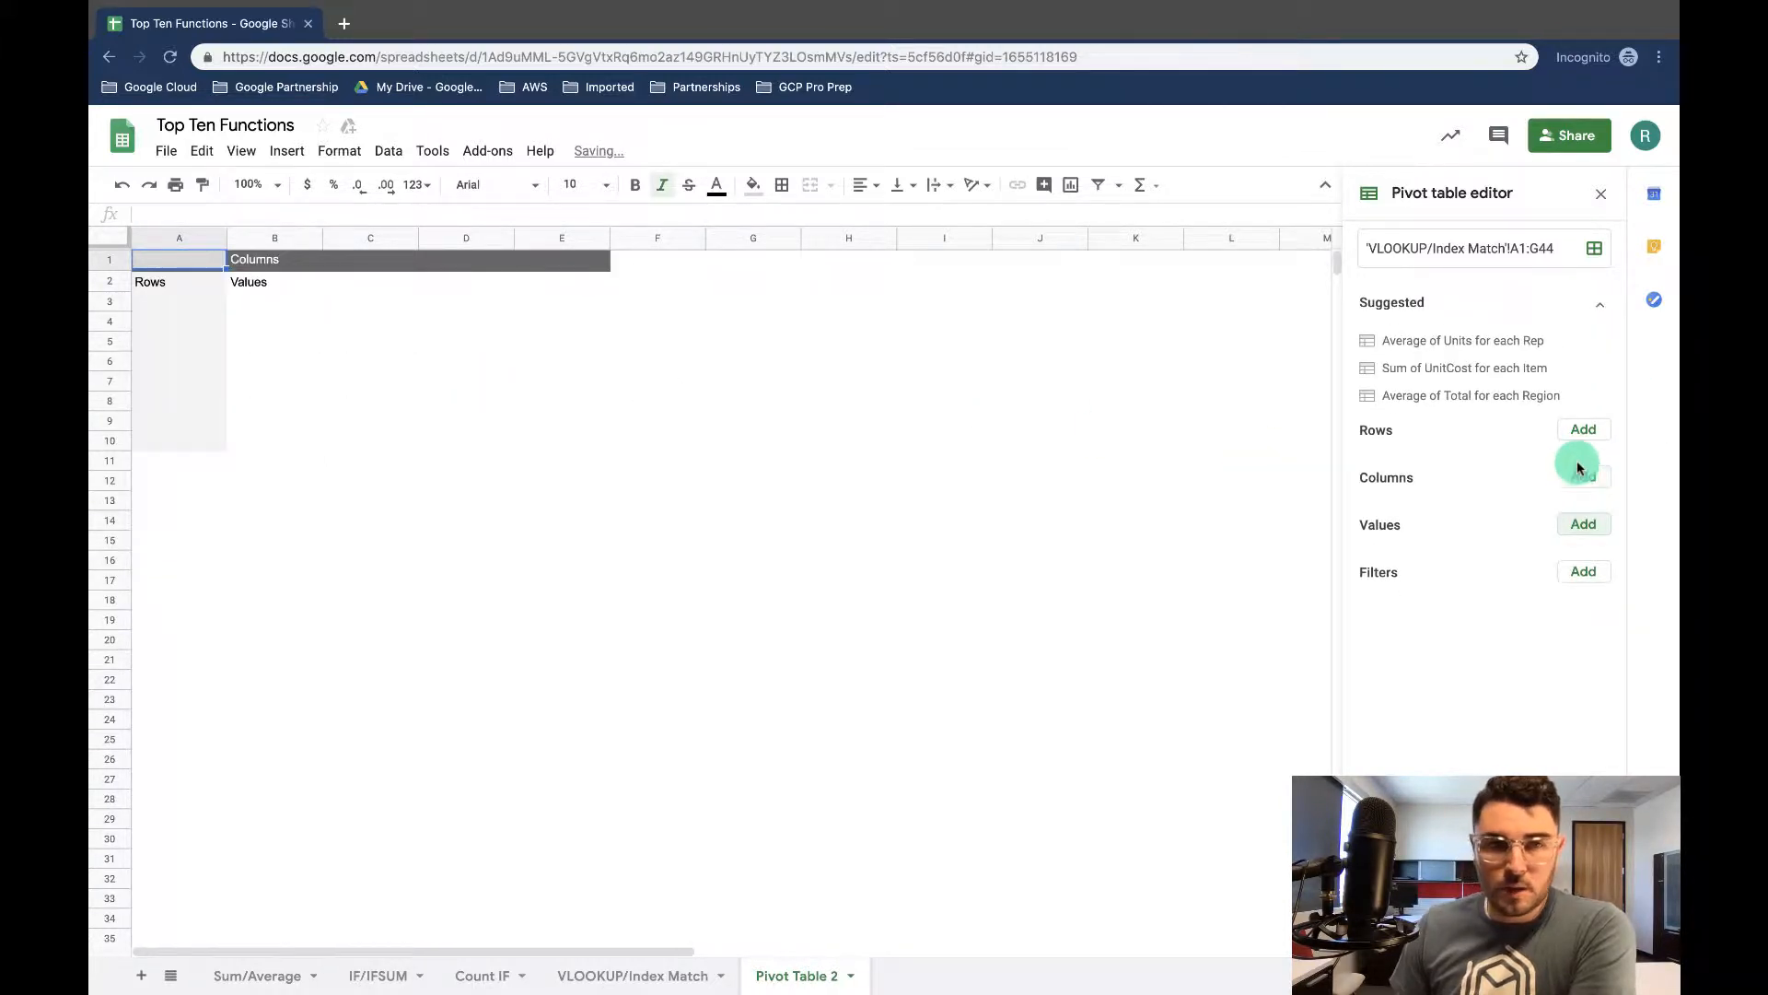
Build the pivot table with Item as columns, Rep as rows and Total as values
left_click(1582, 525)
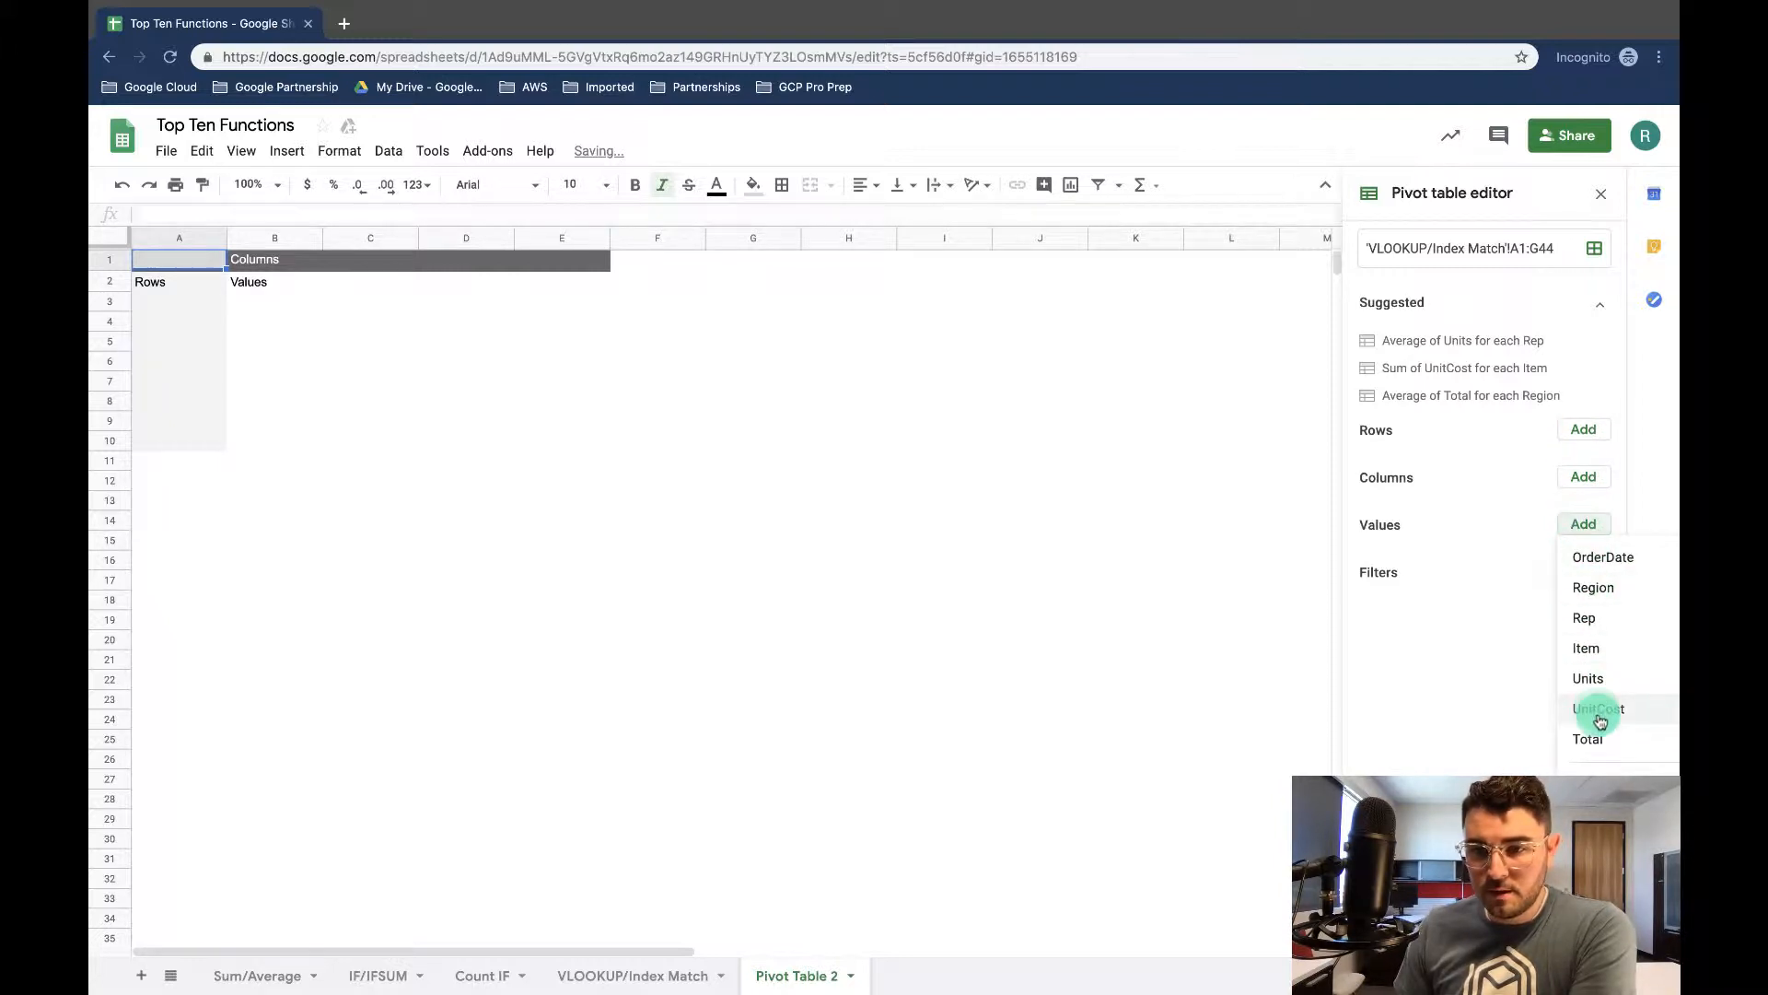
left_click(1581, 475)
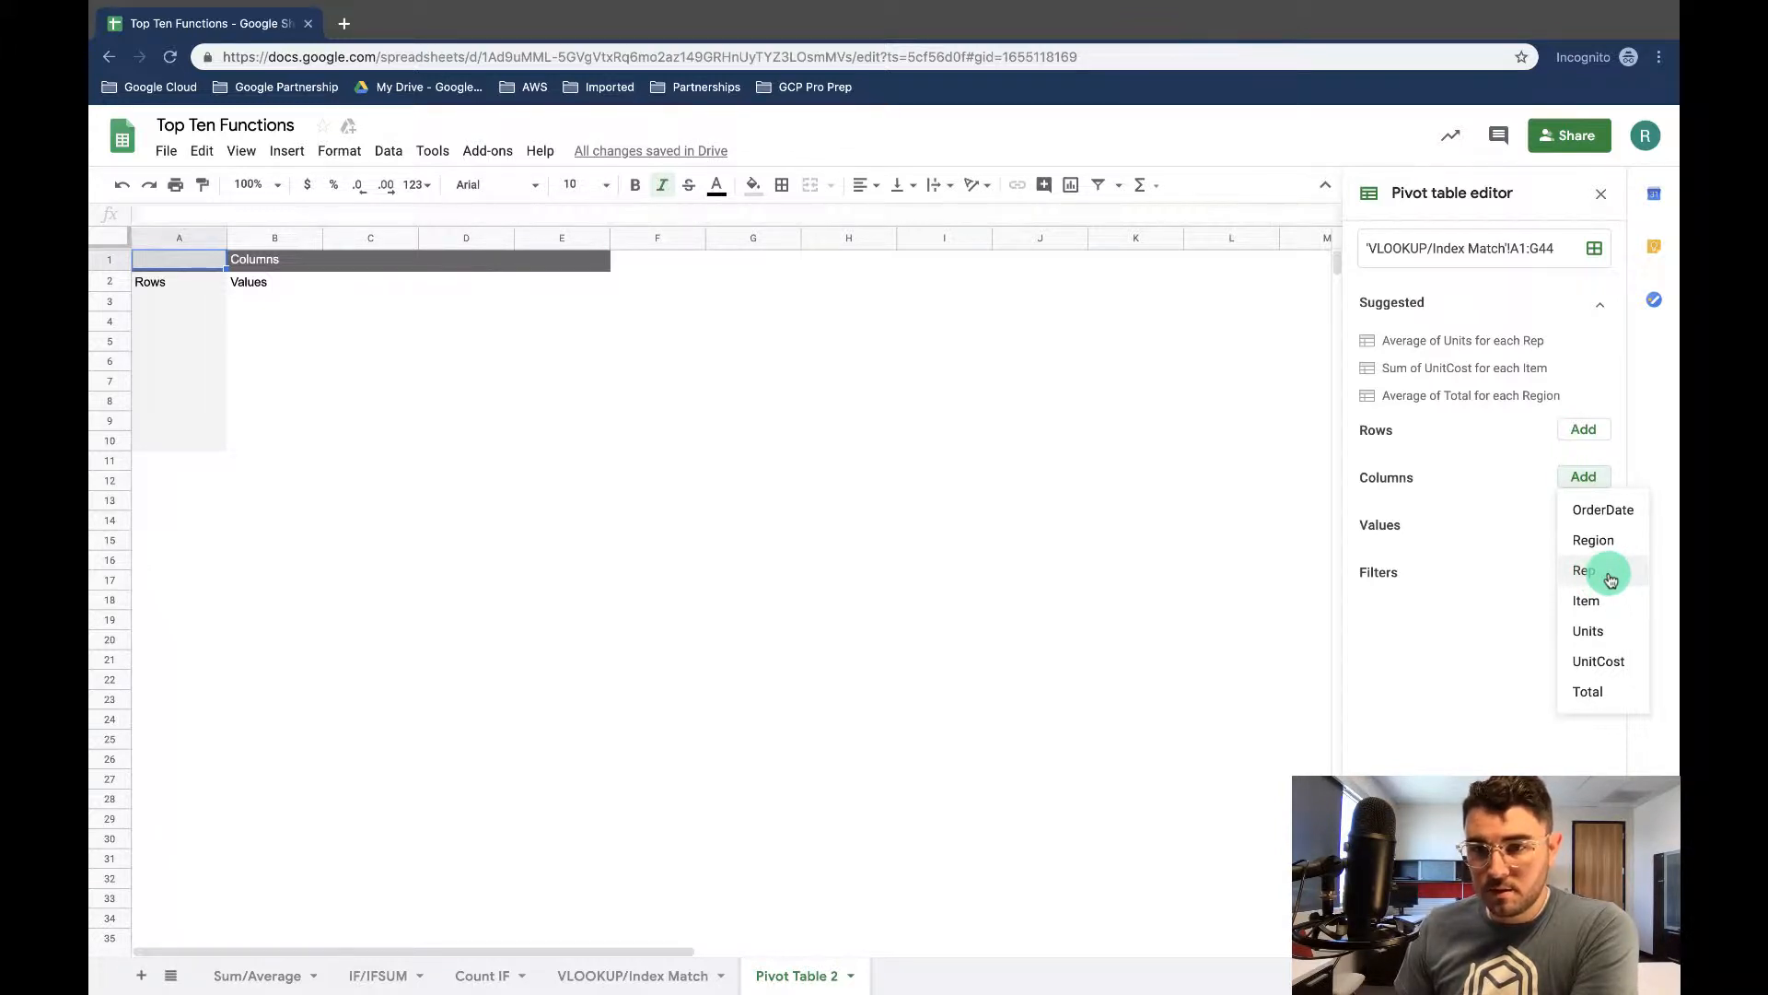
left_click(1598, 605)
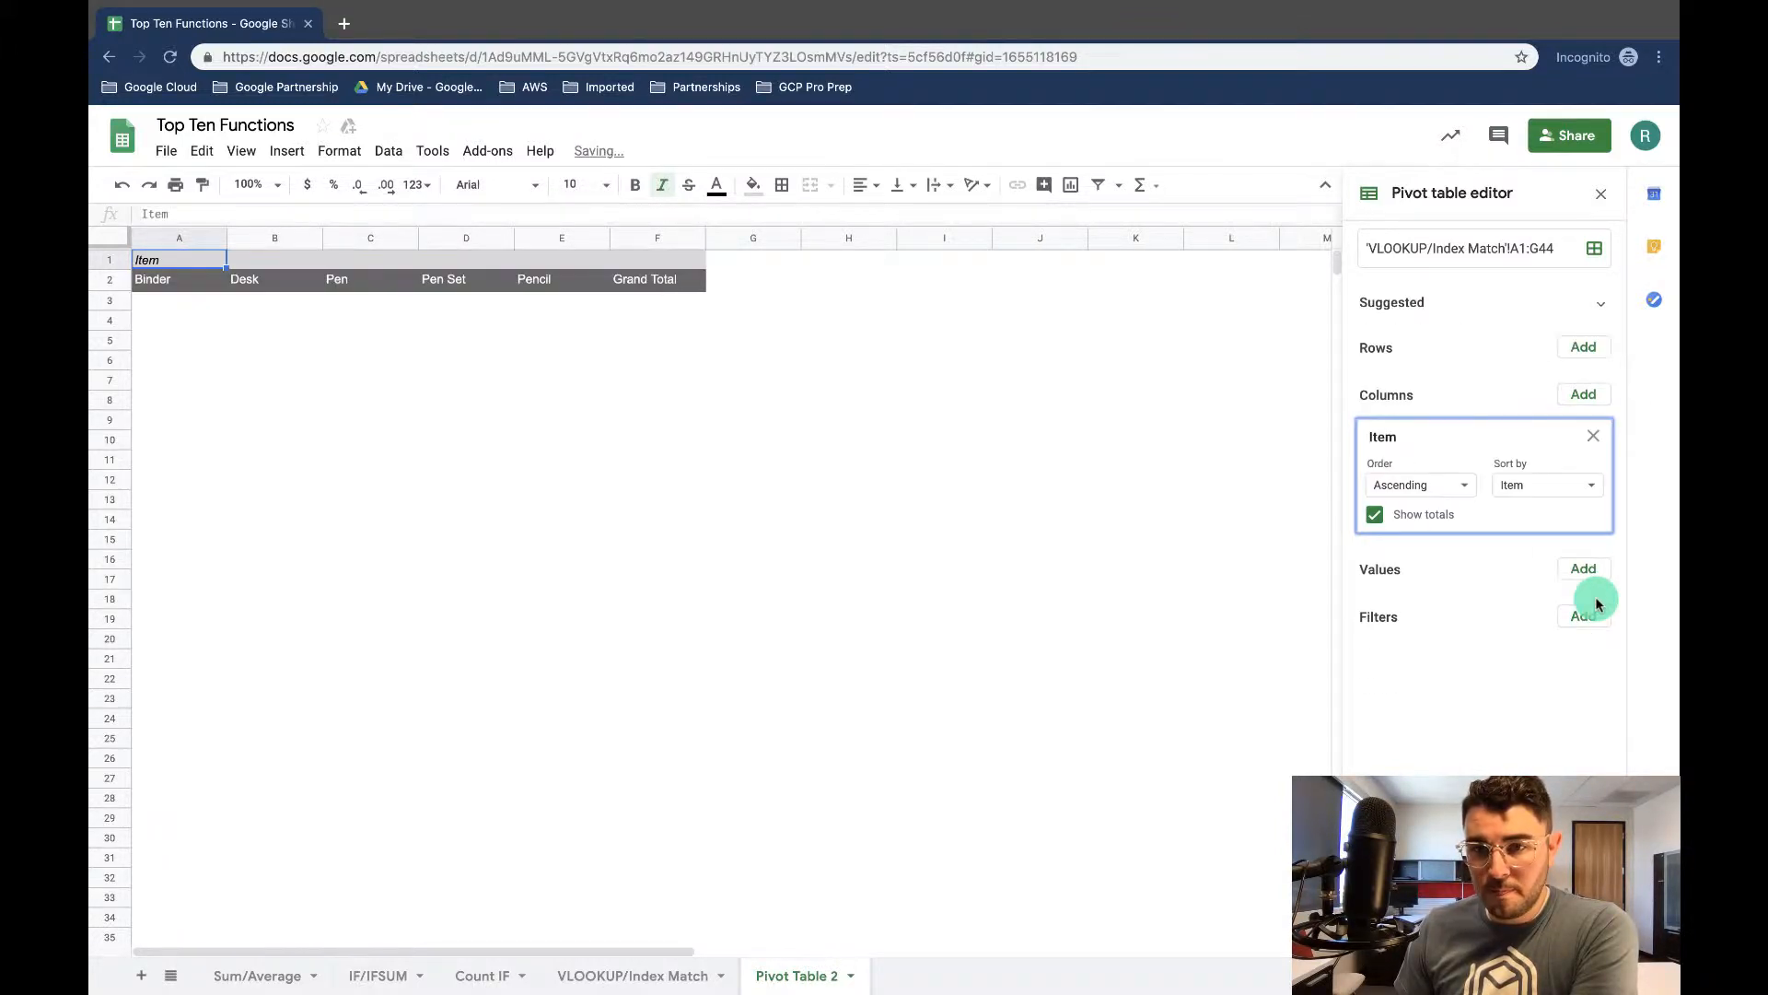
left_click(1583, 348)
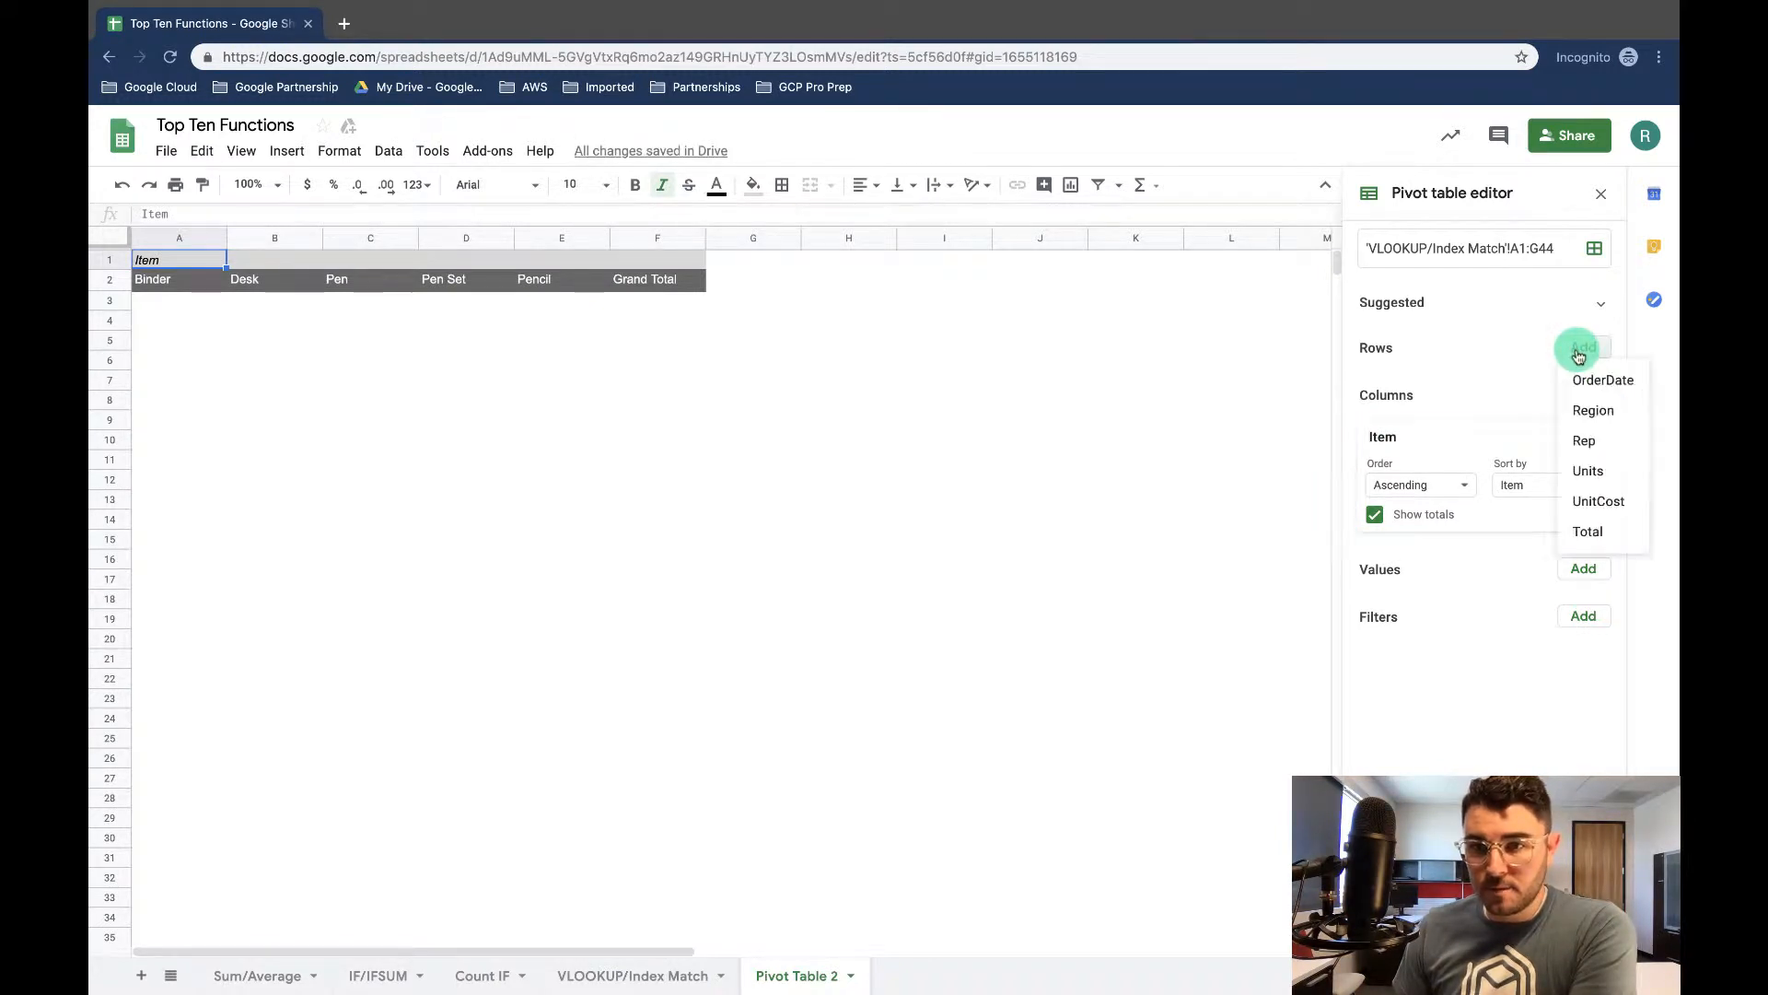
left_click(1591, 443)
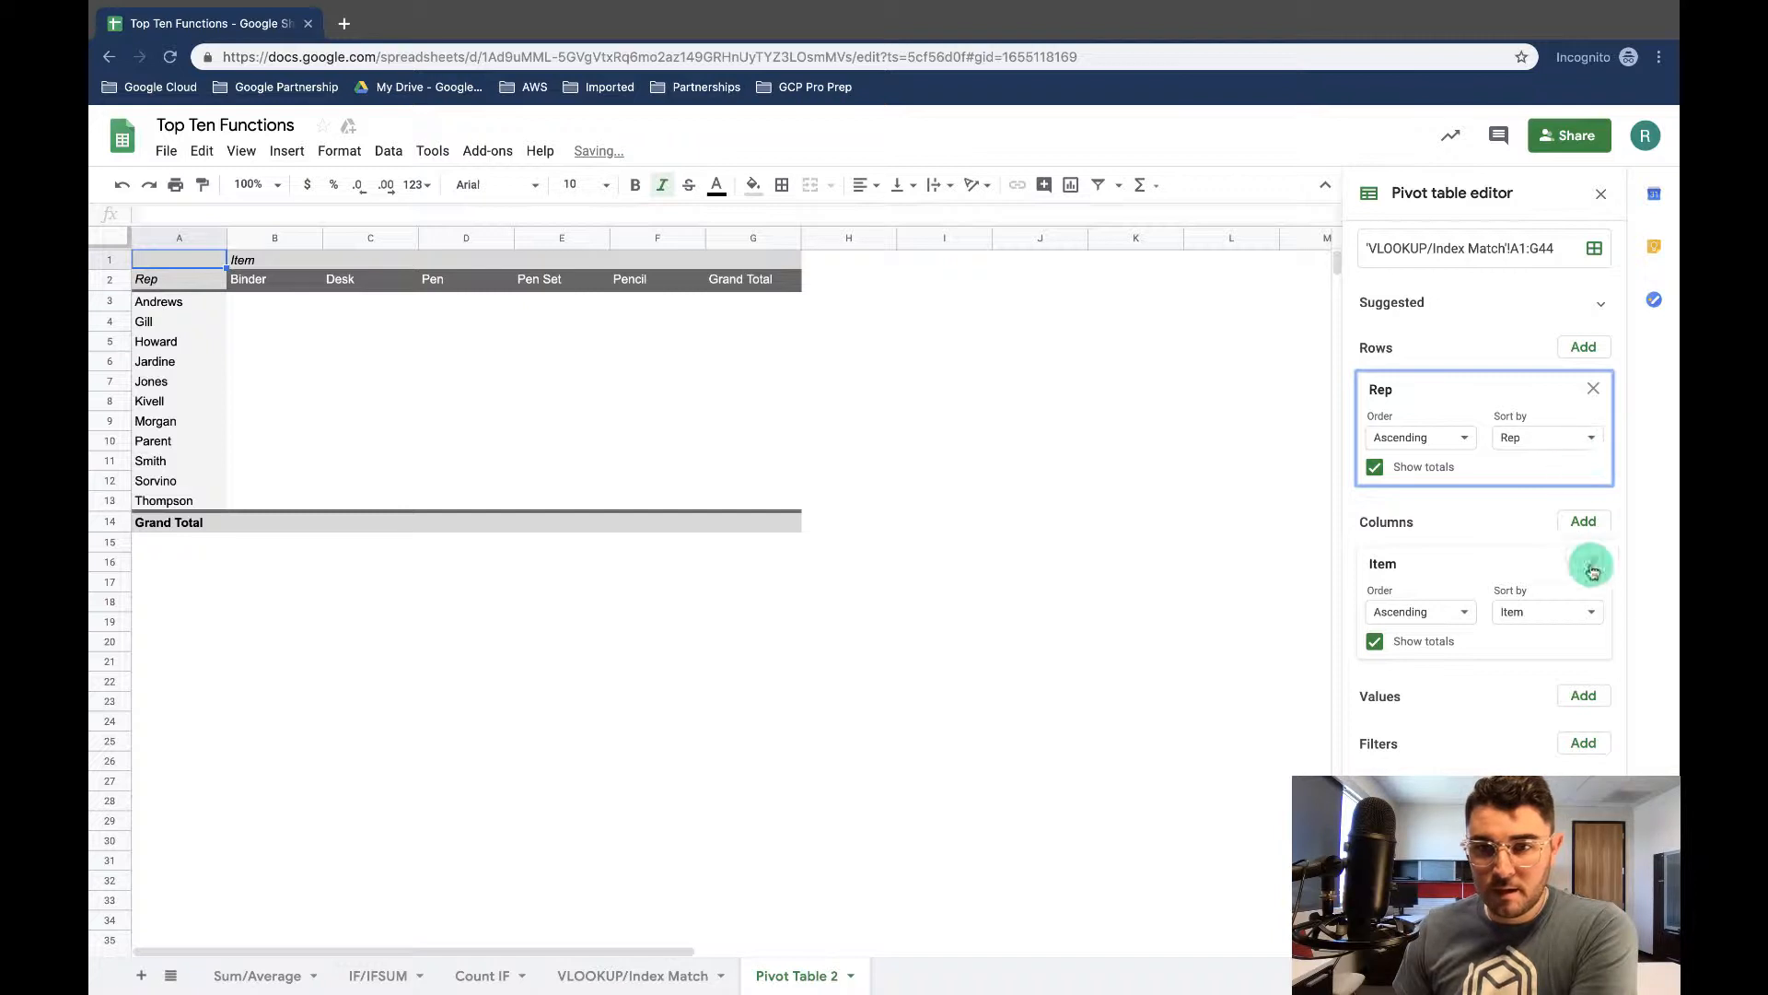
left_click(1578, 704)
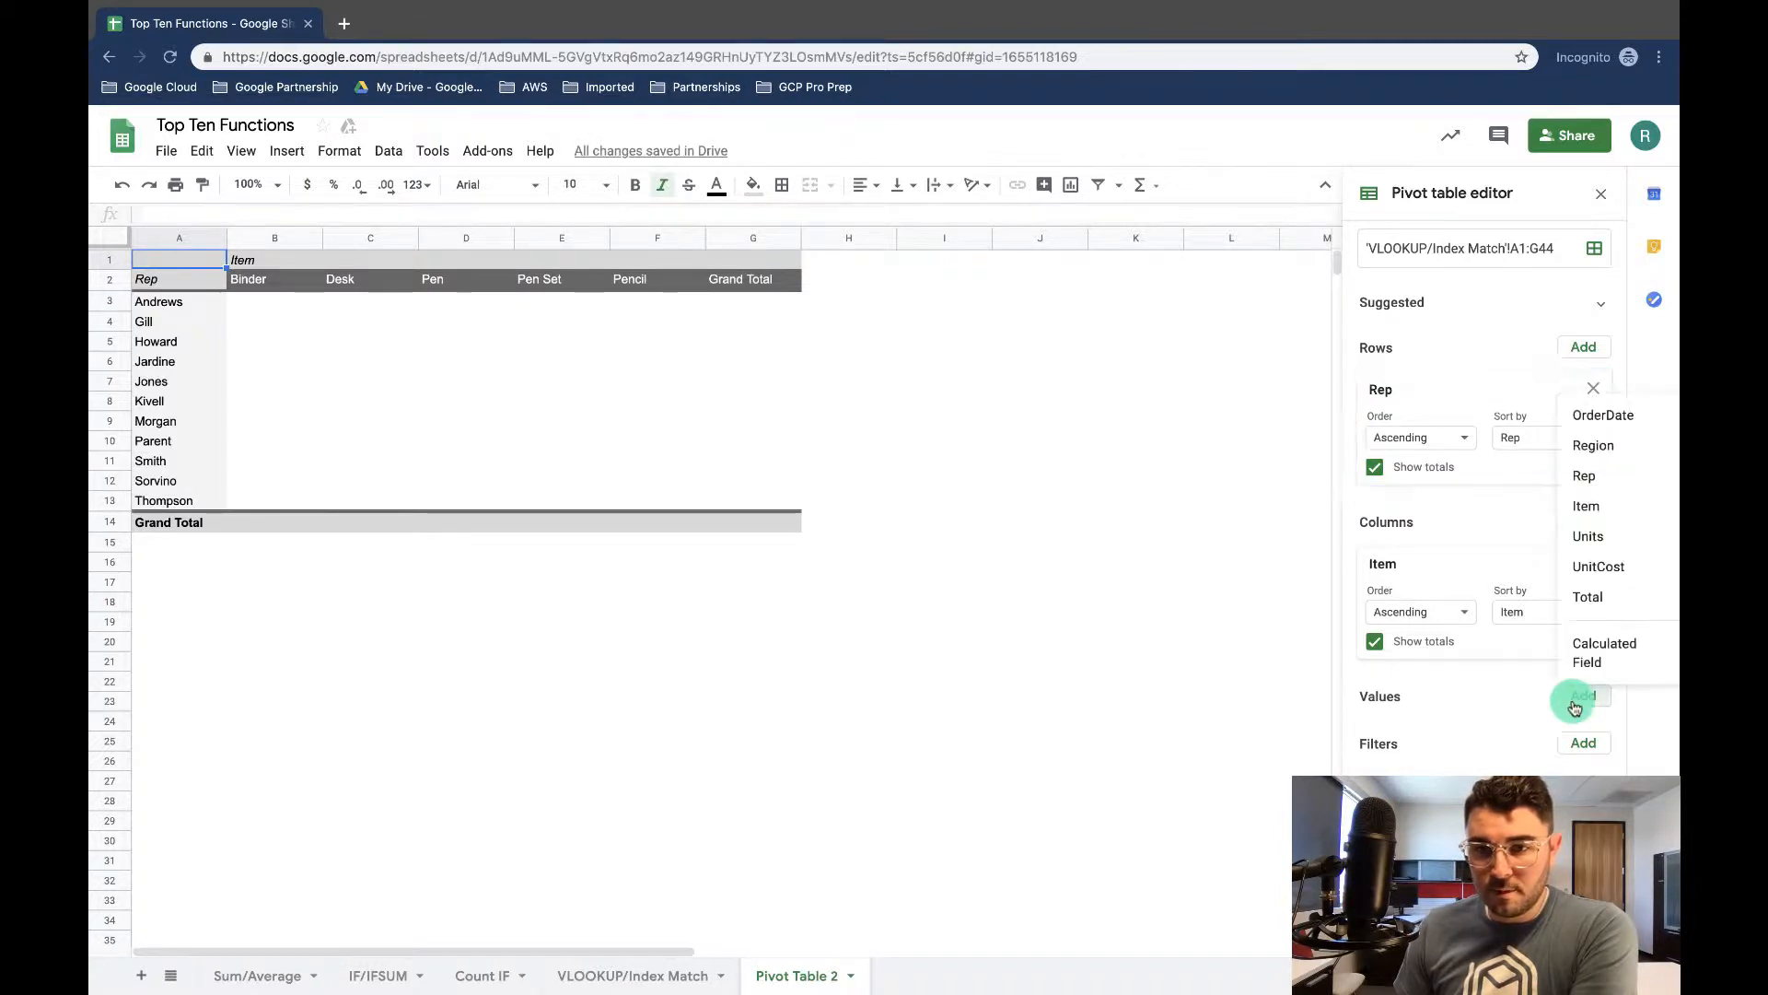
left_click(1616, 600)
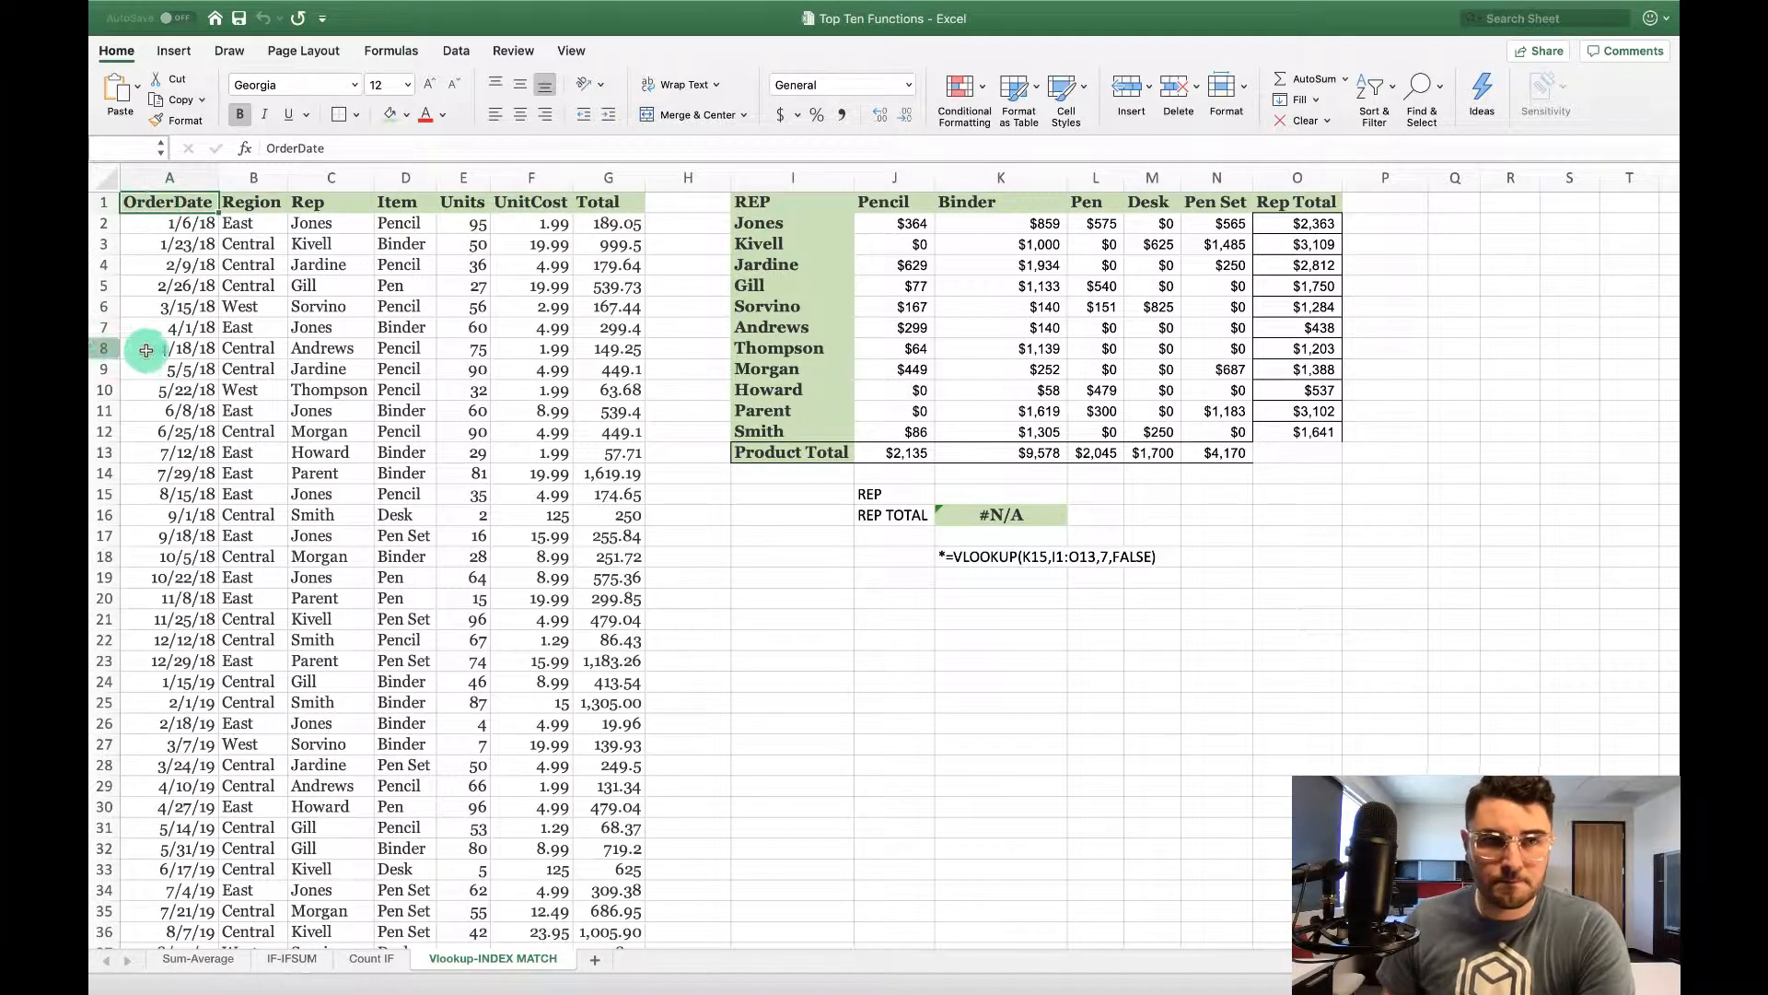
In the Excel workbook, insert a PivotTable from A1:G44 of the Vlookup-INDEX MATCH sheet on a new worksheet
mouse_move(153, 201)
left_mouse_down()
mouse_move(600, 237)
mouse_move(584, 964)
mouse_move(595, 869)
left_mouse_up()
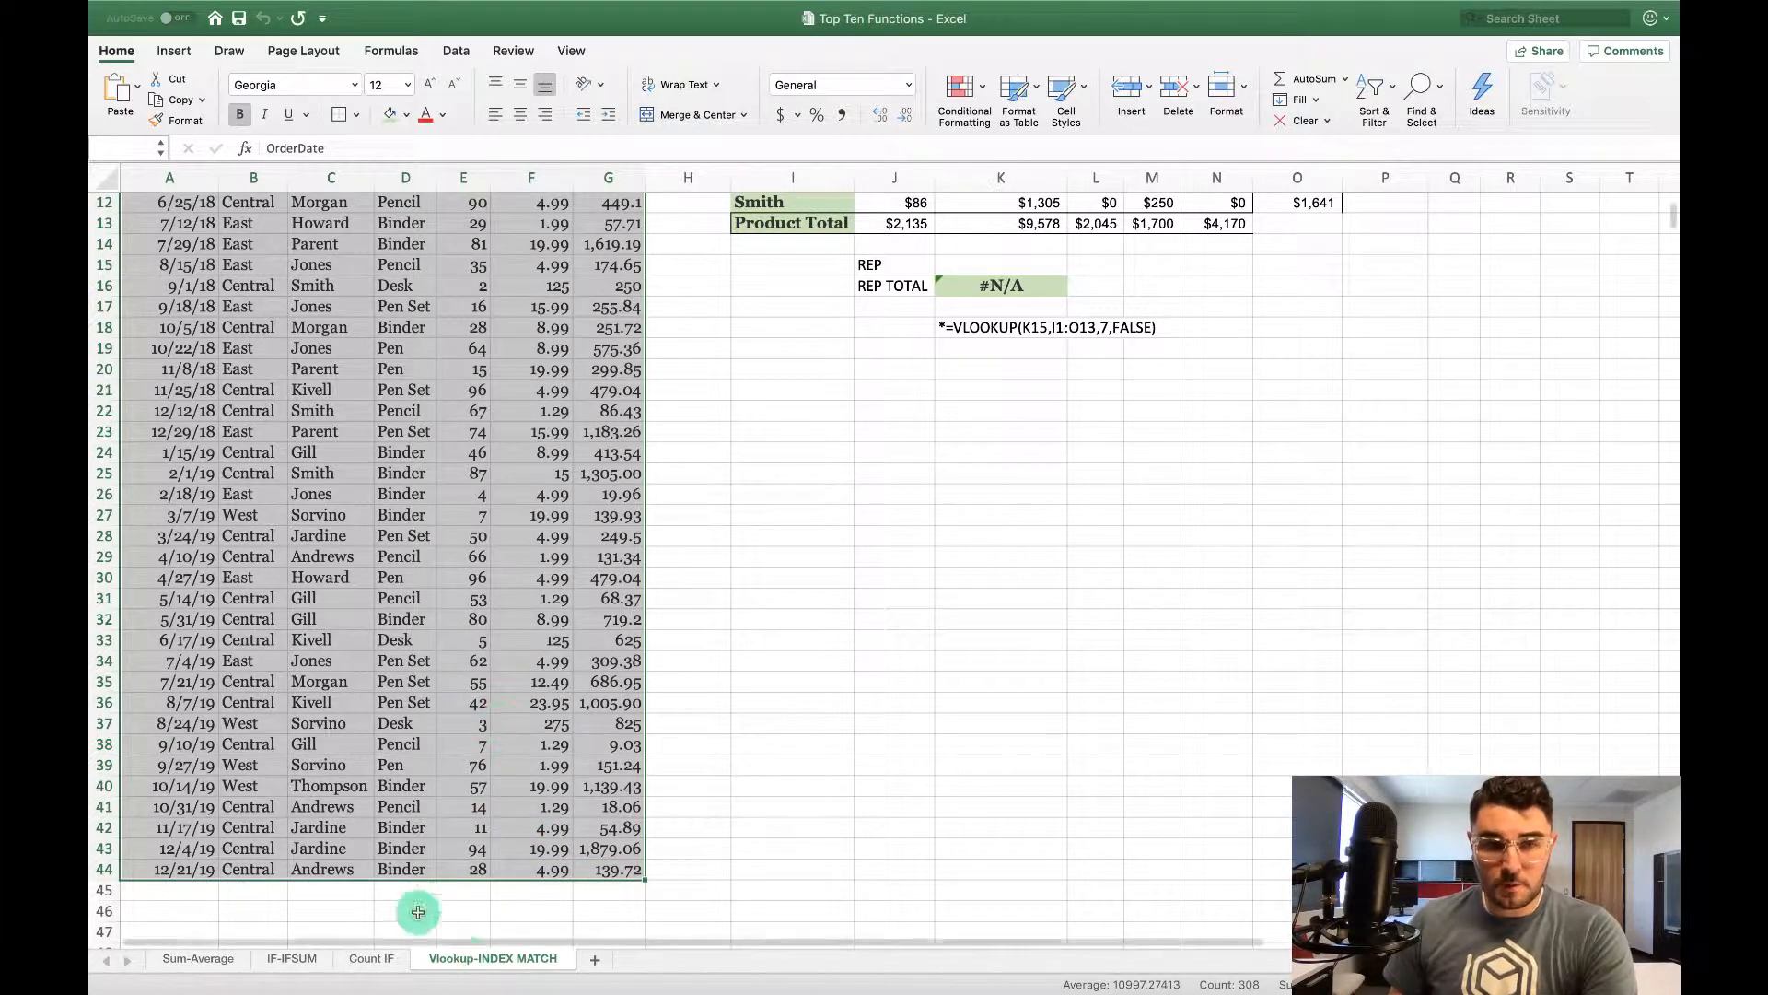
scroll(332, 691, "up", 5)
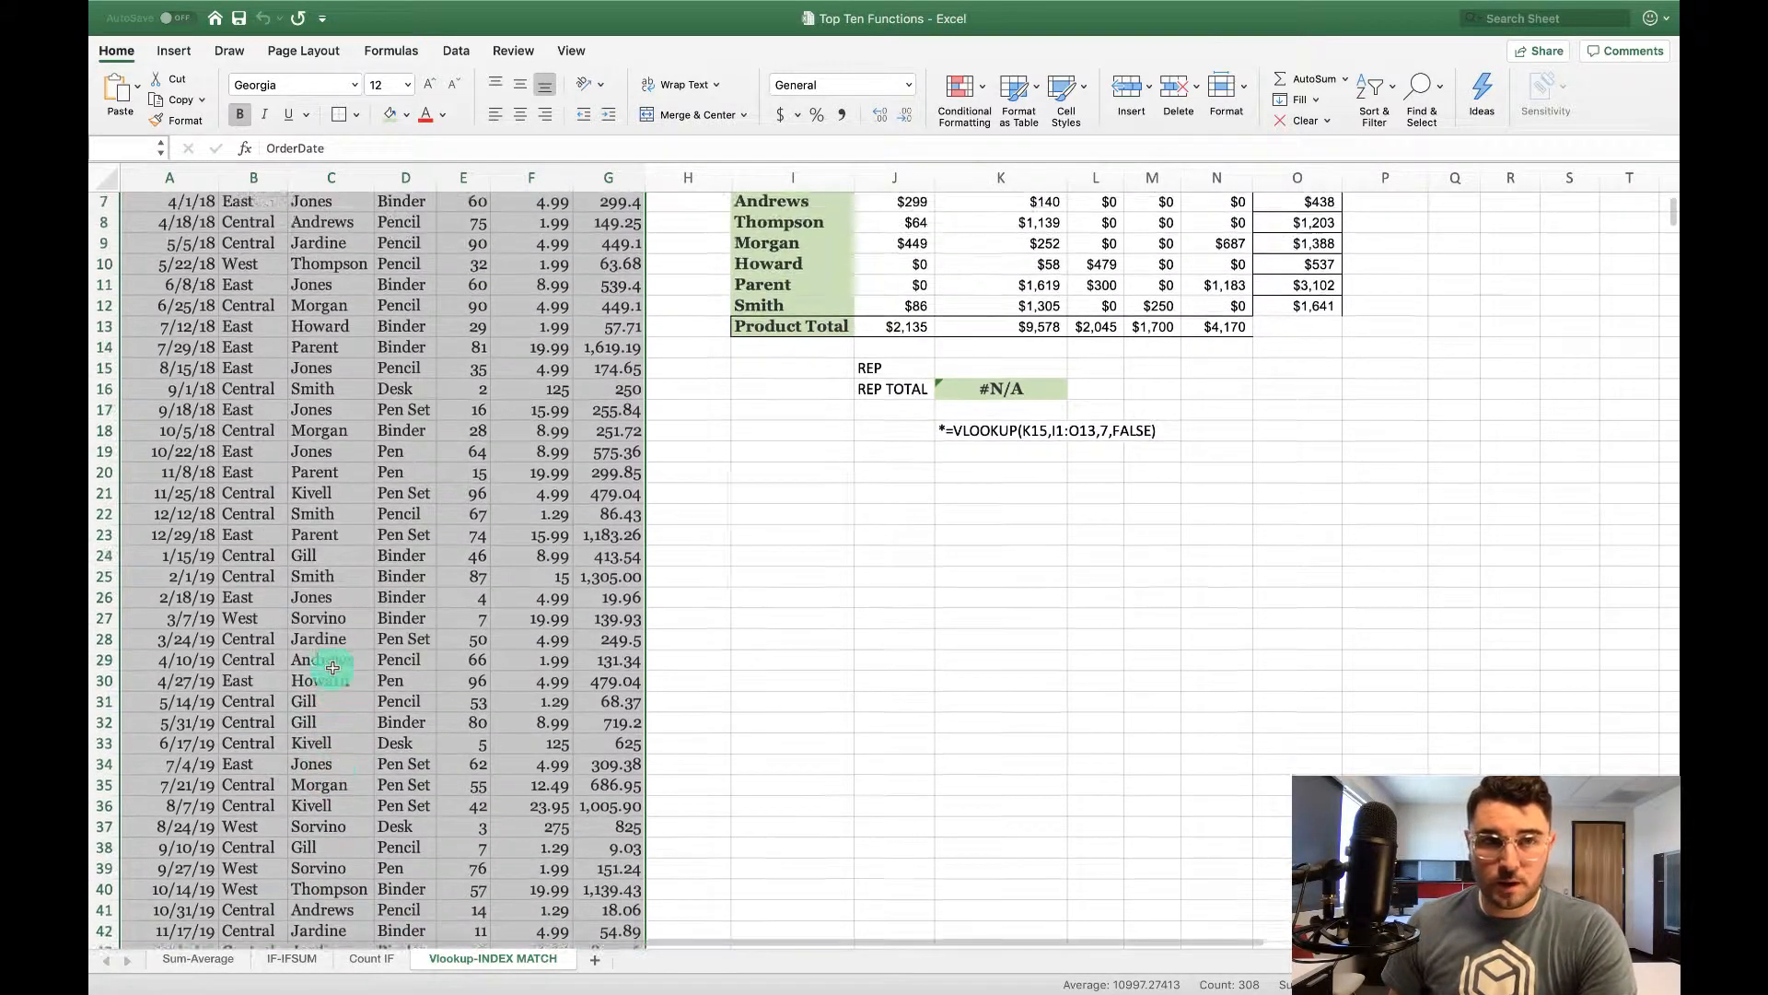
left_click(174, 50)
left_click(123, 92)
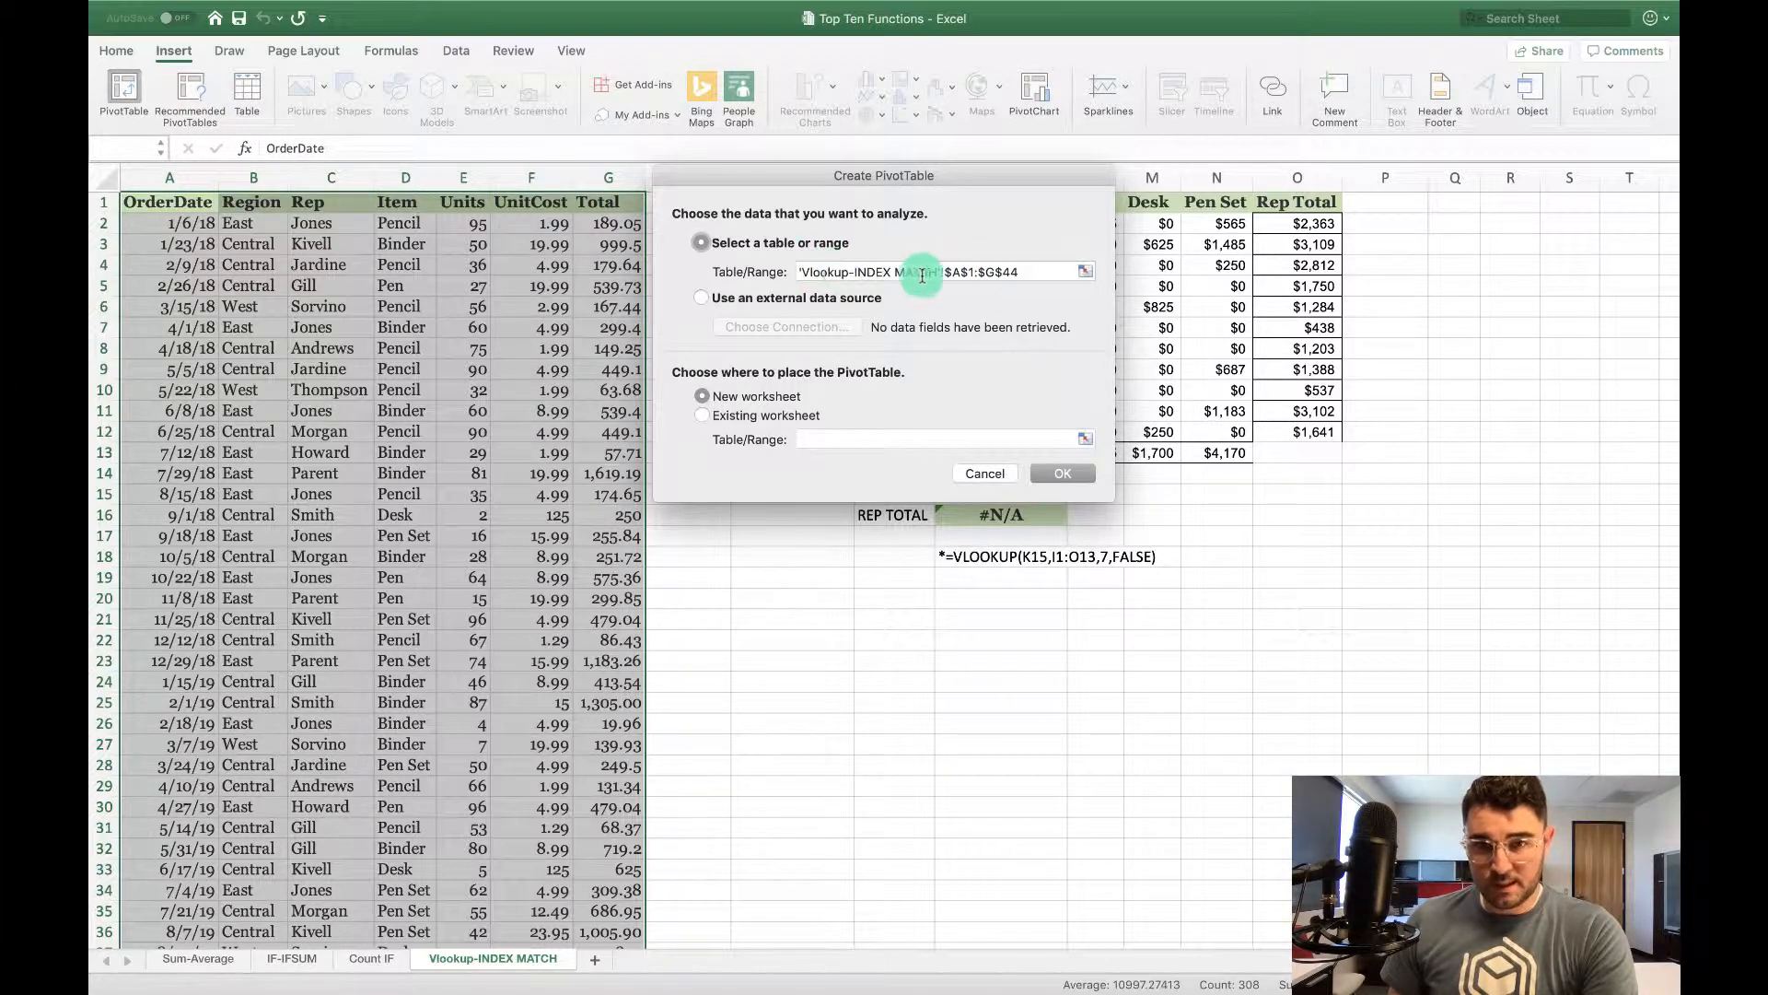
left_click(1034, 271)
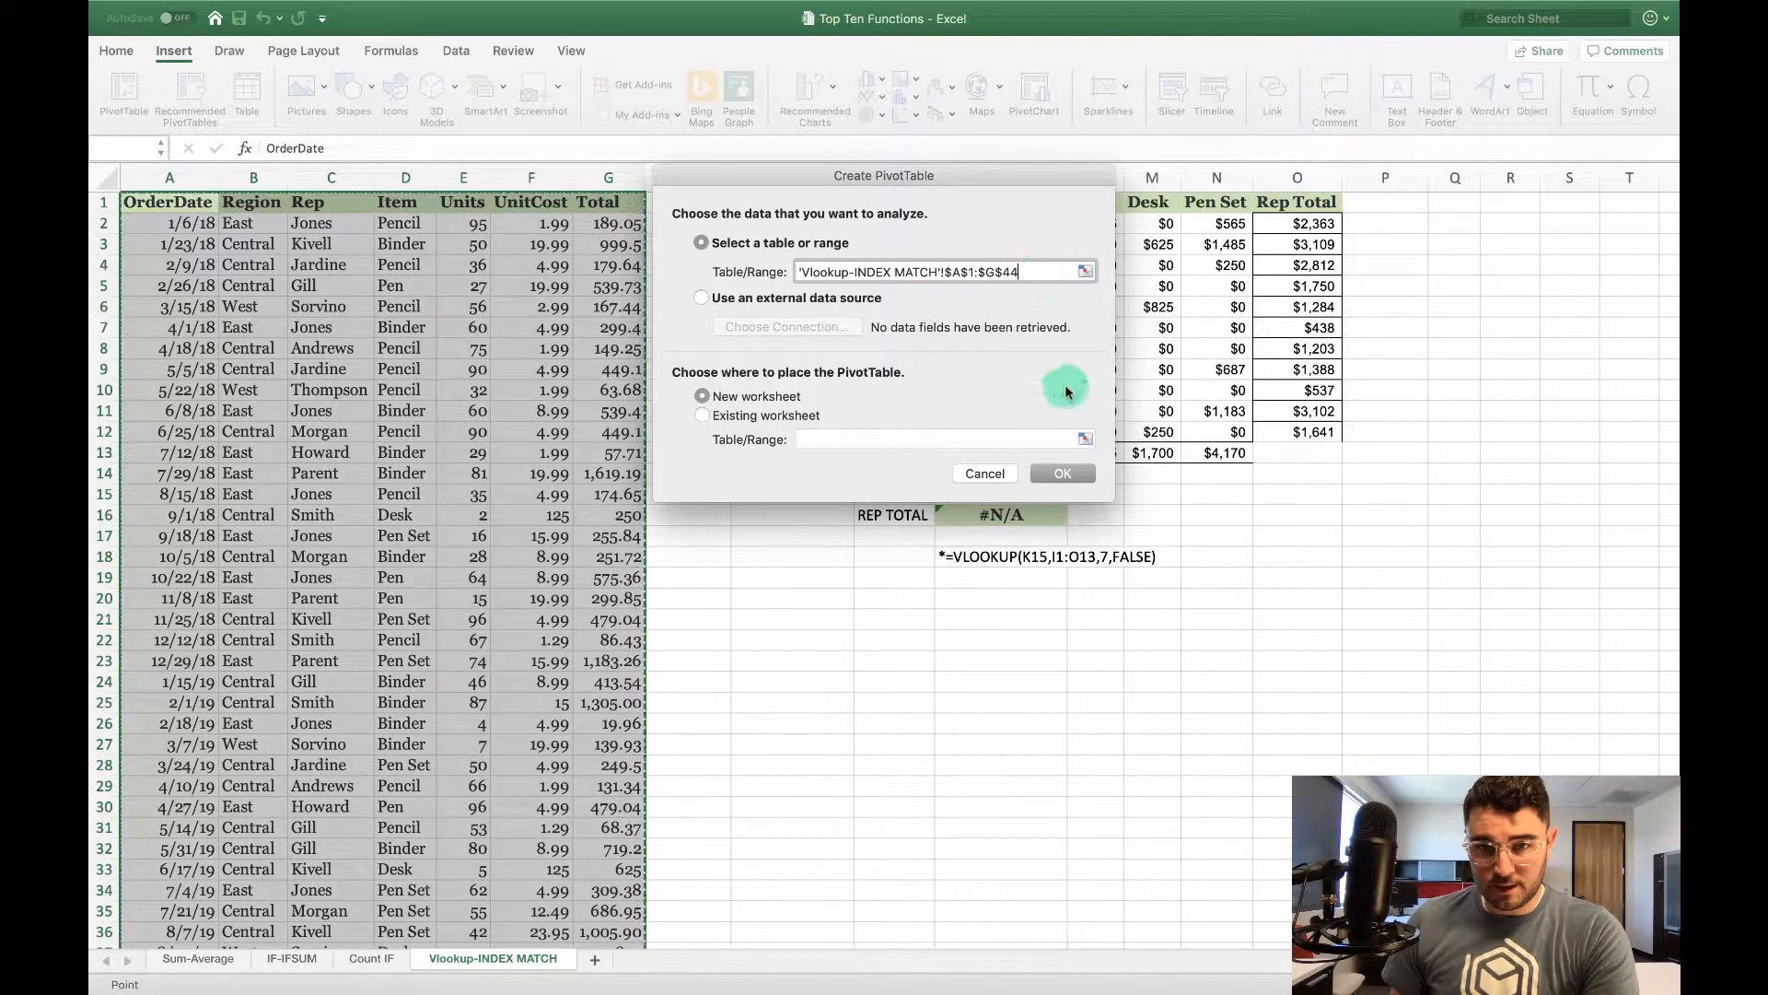
left_click(1066, 477)
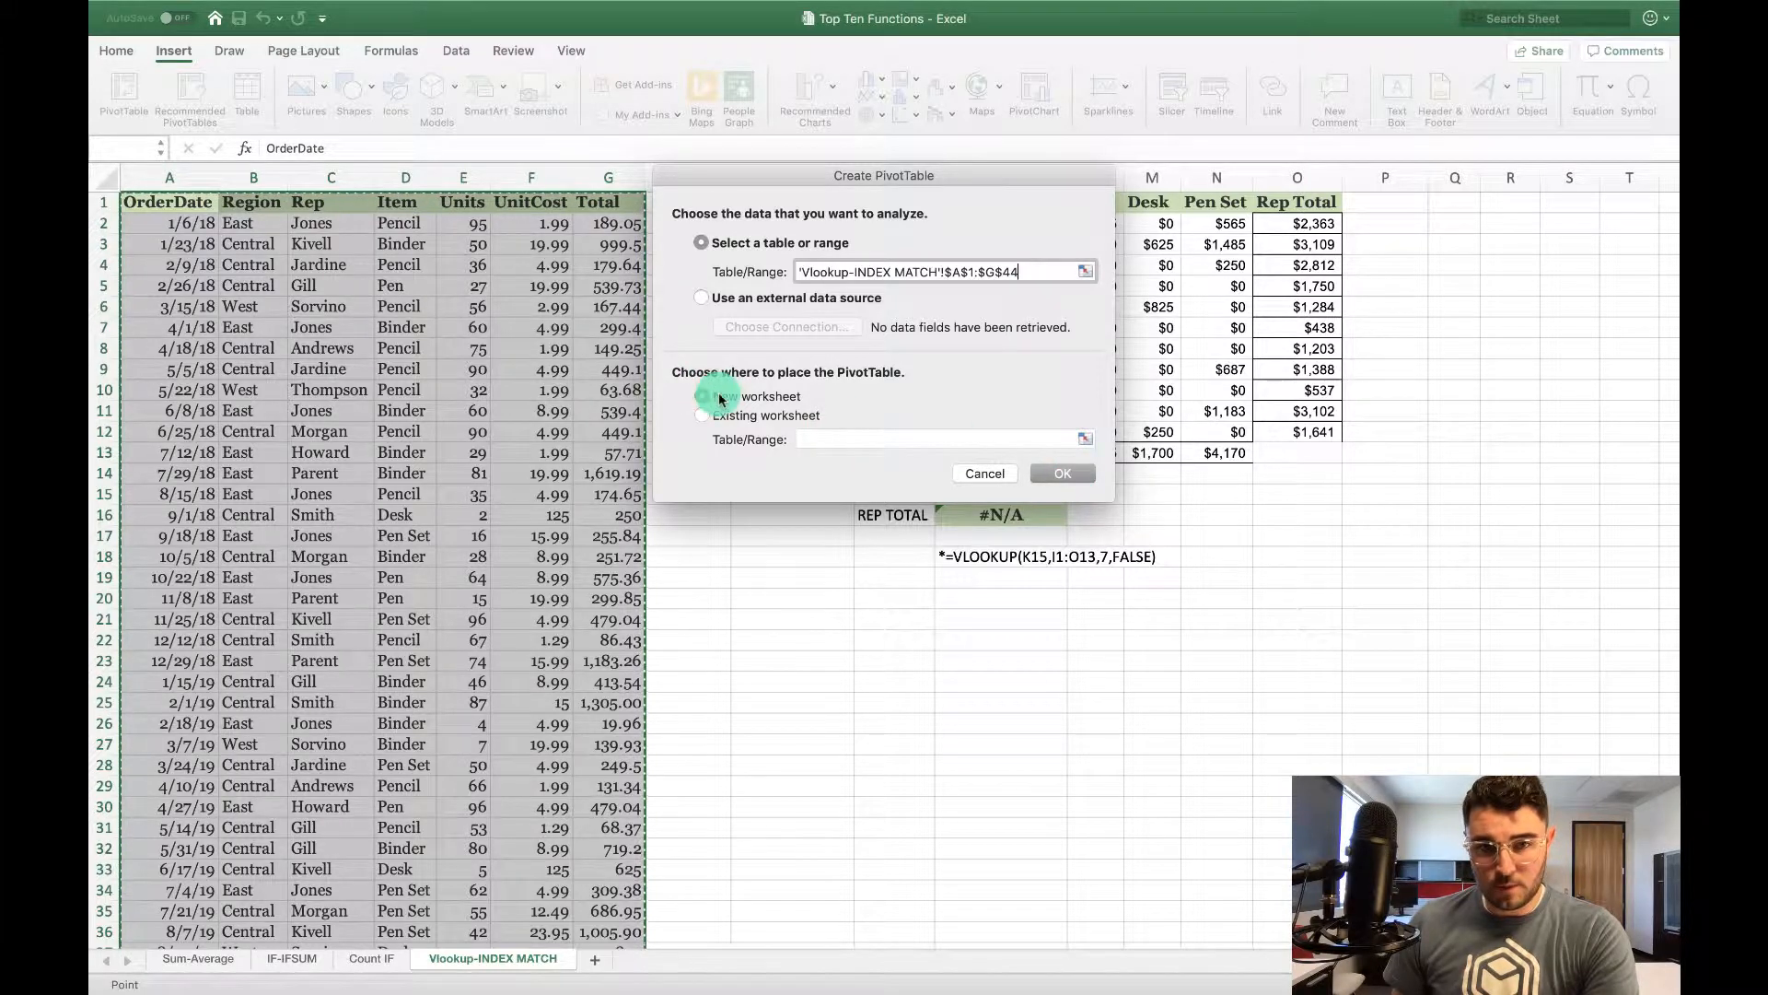
left_click(1067, 476)
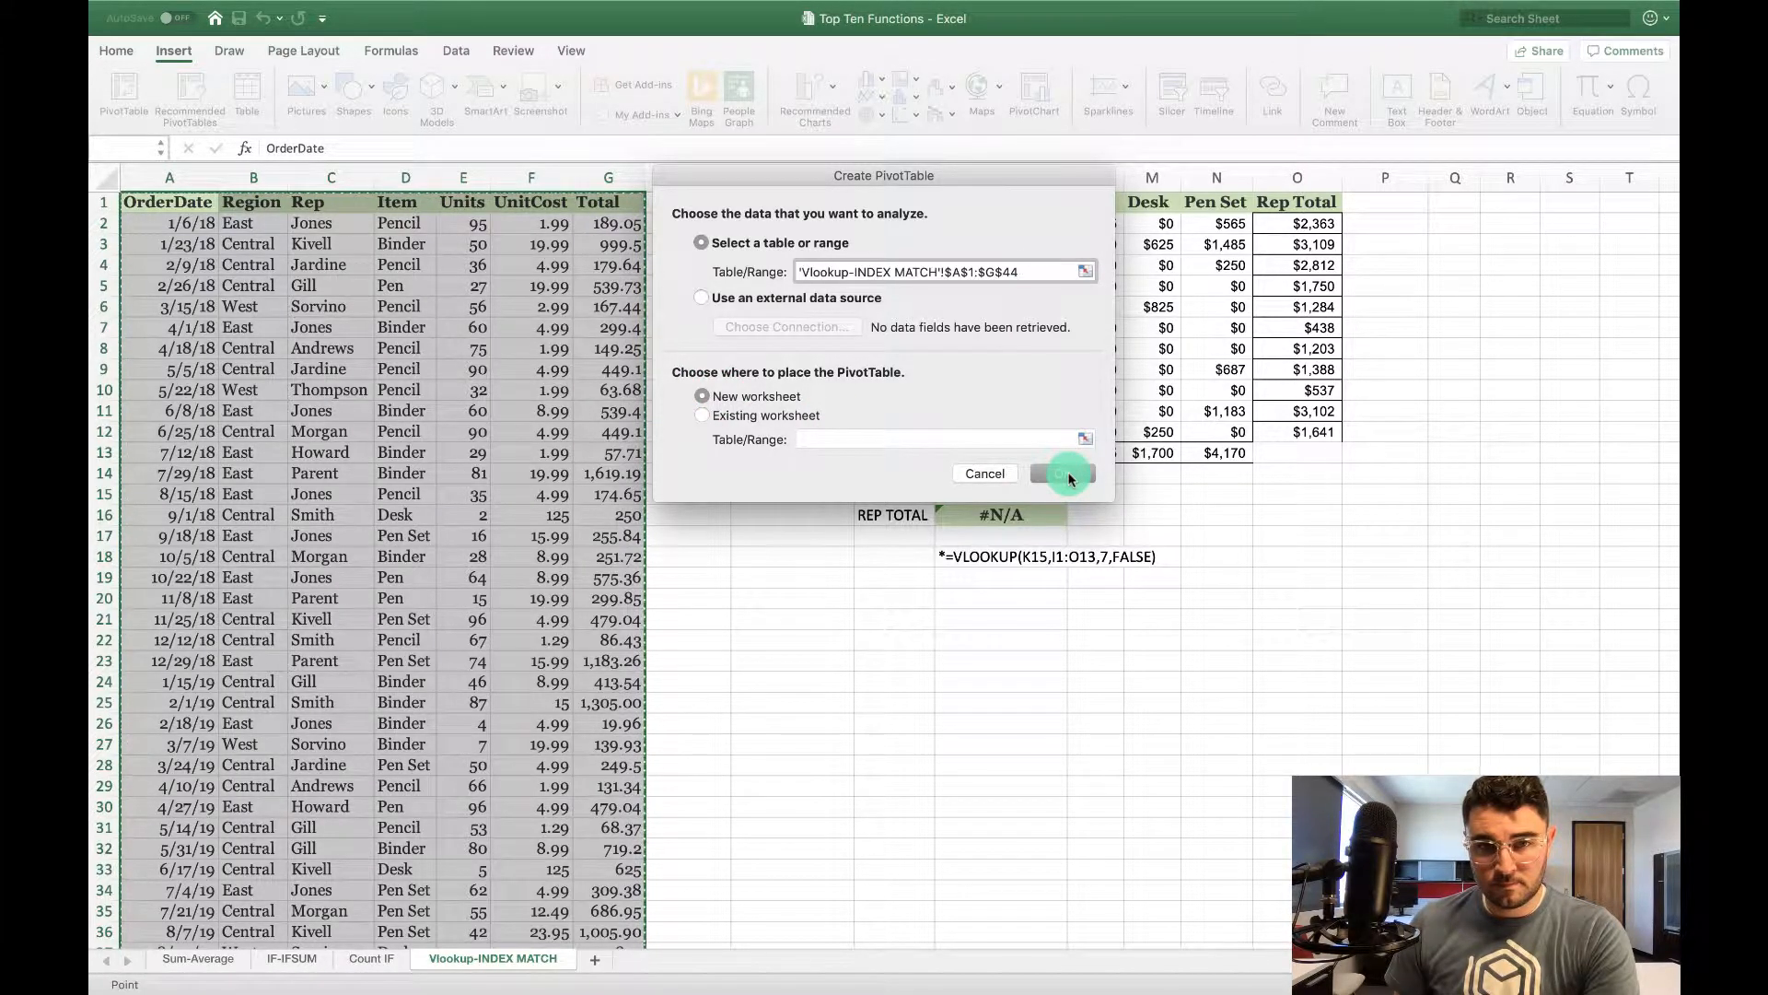
left_click(1068, 476)
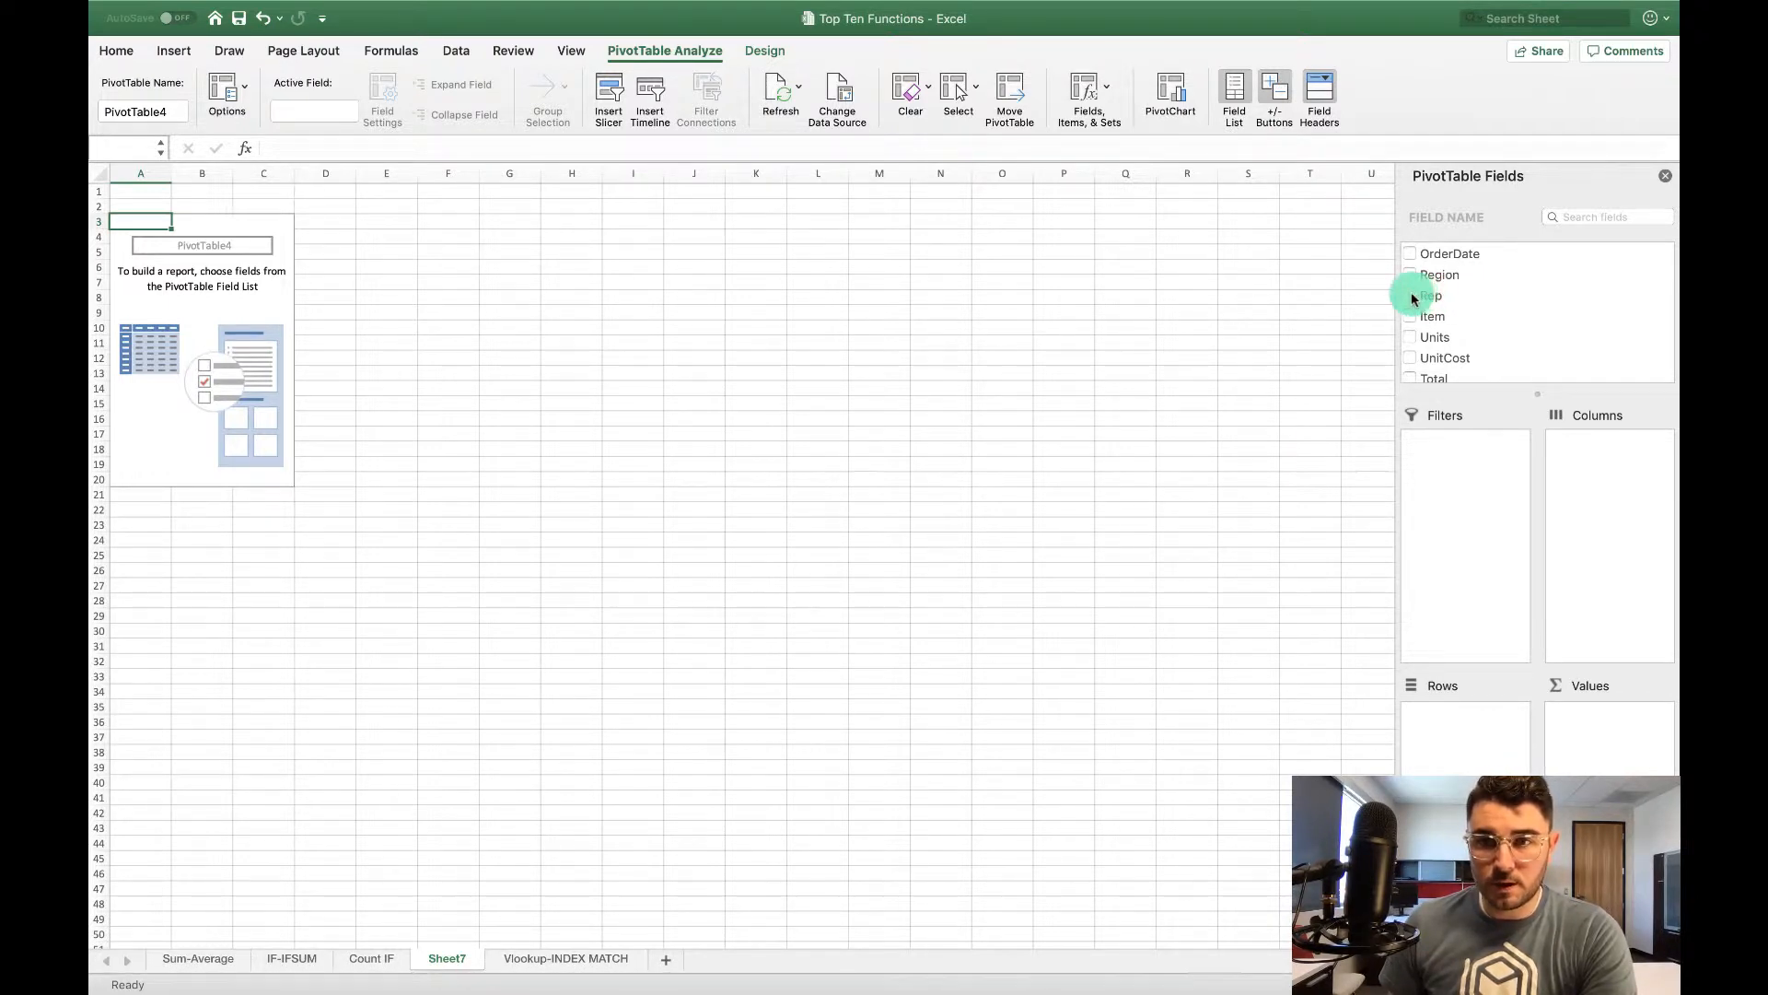
Lay out the Excel PivotTable with Rep in the rows, Item in the columns and the sum of Total as values
left_click_drag(1414, 299, 1466, 769)
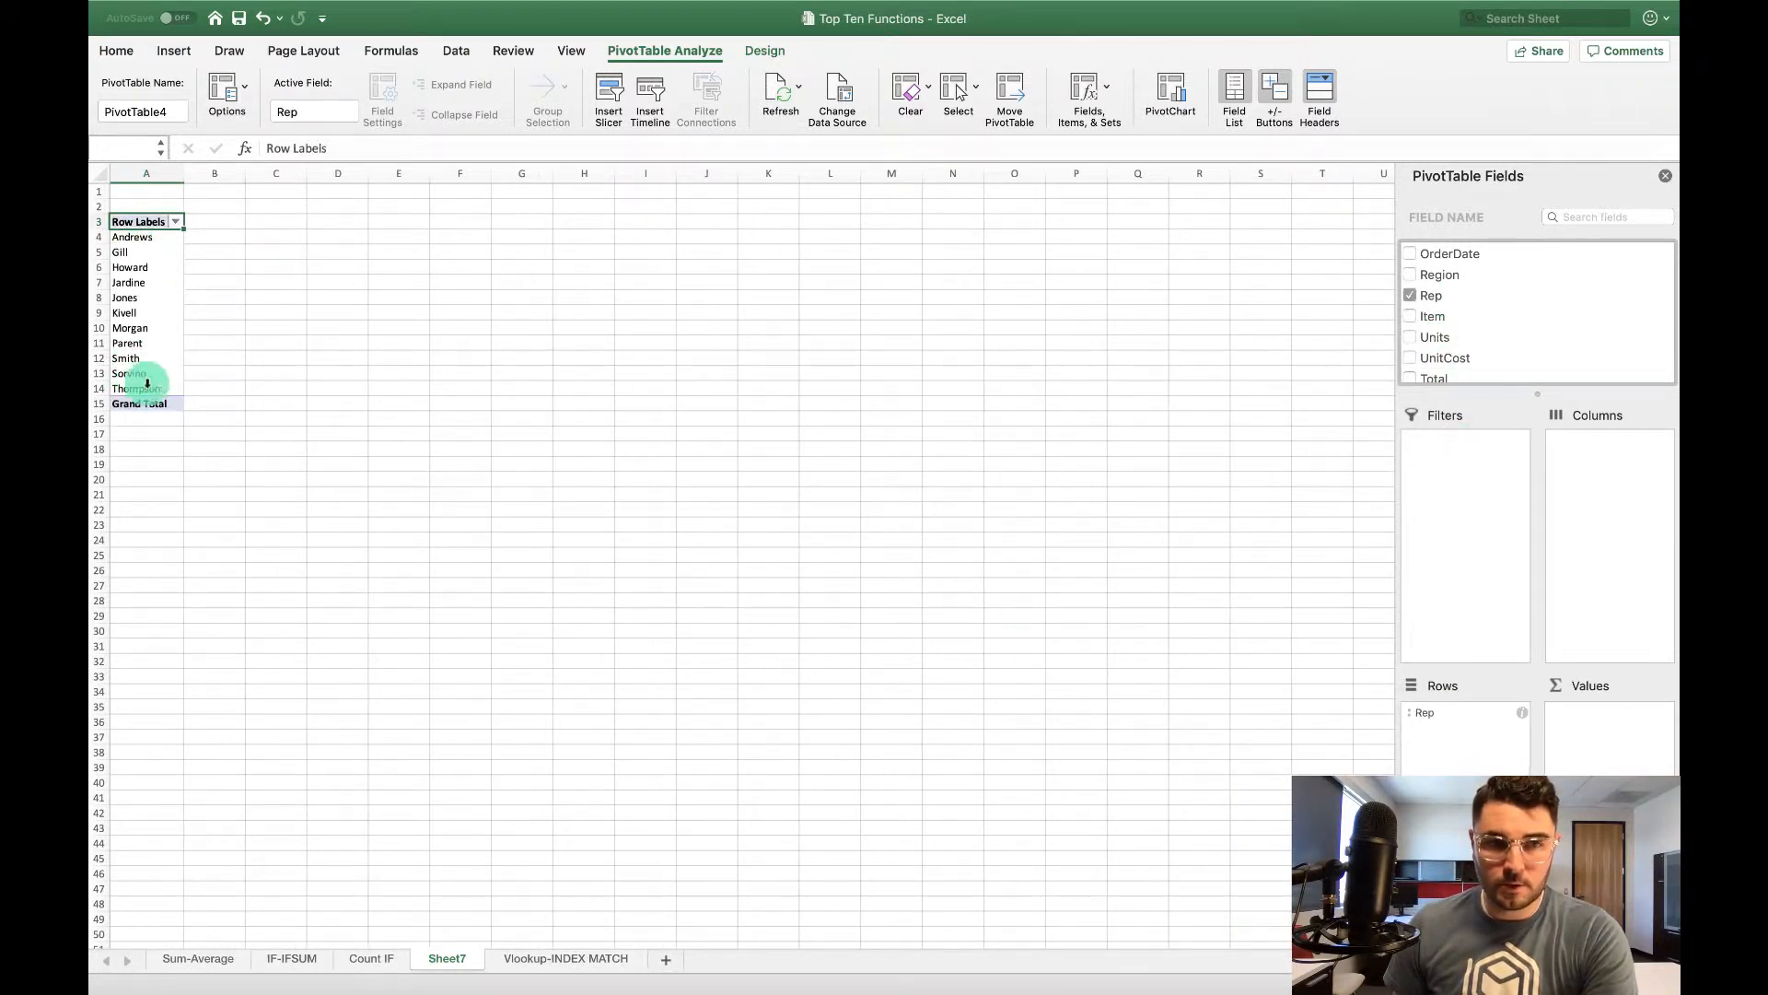
scroll(1529, 330, "down", 1)
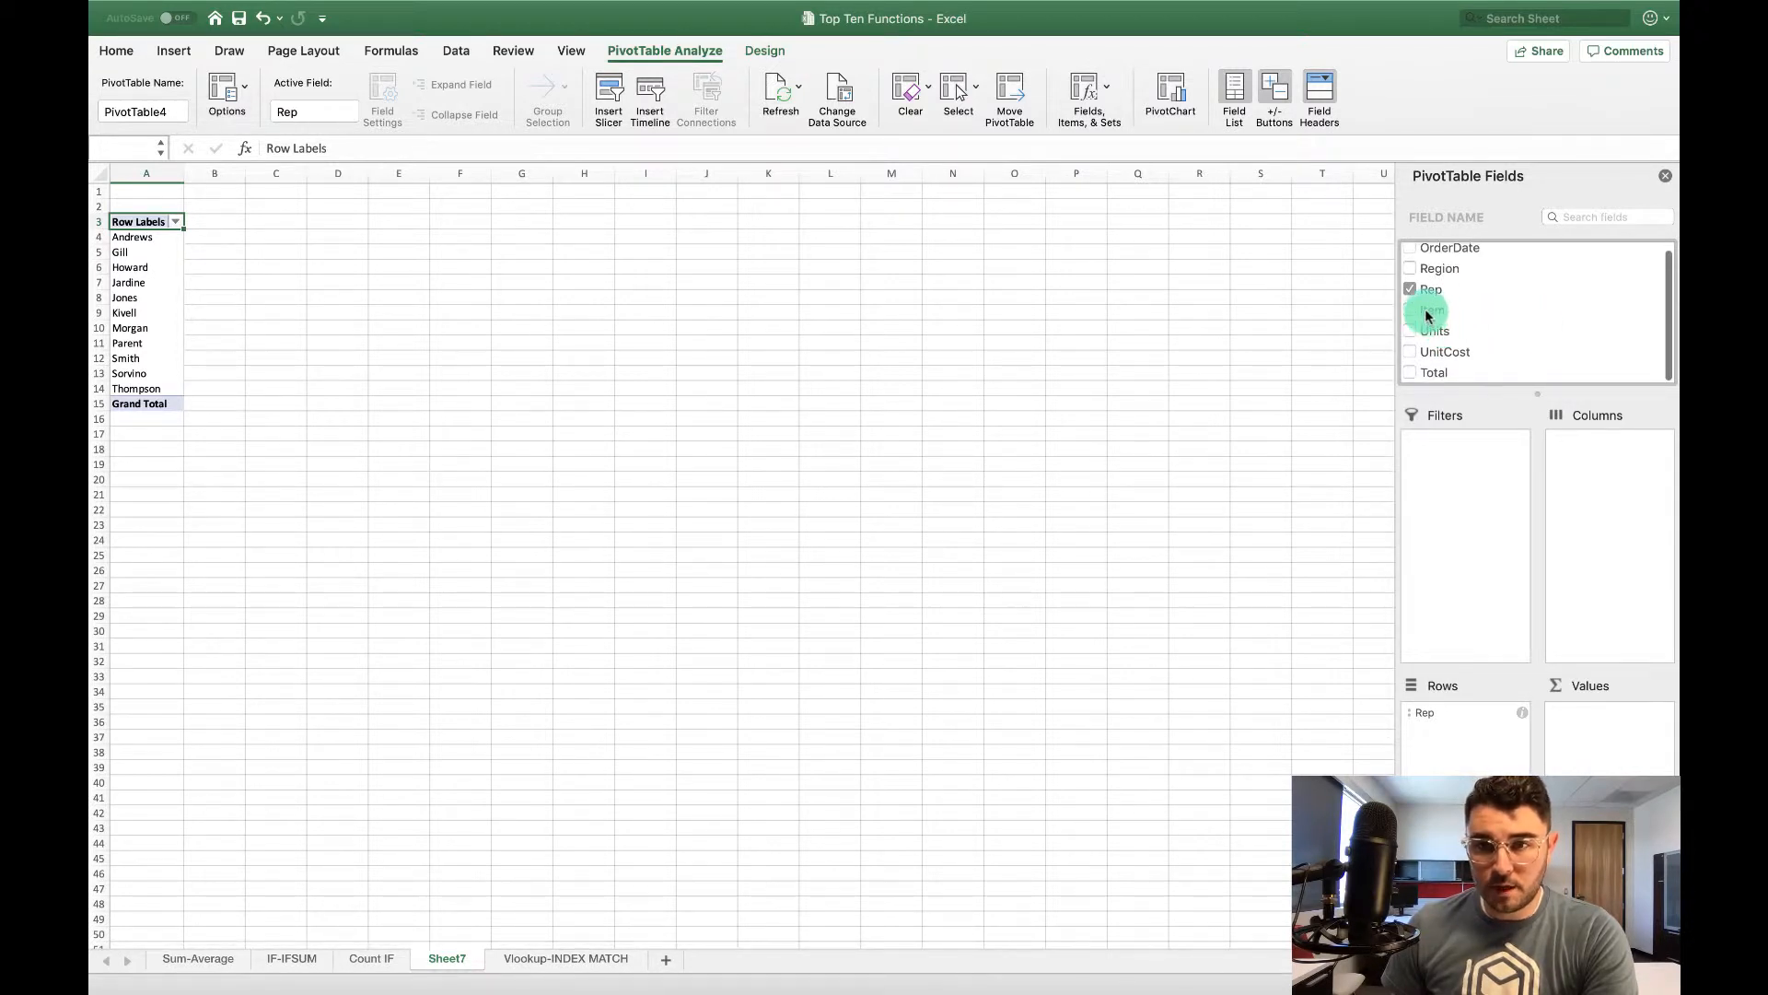
left_click_drag(1427, 315, 1605, 480)
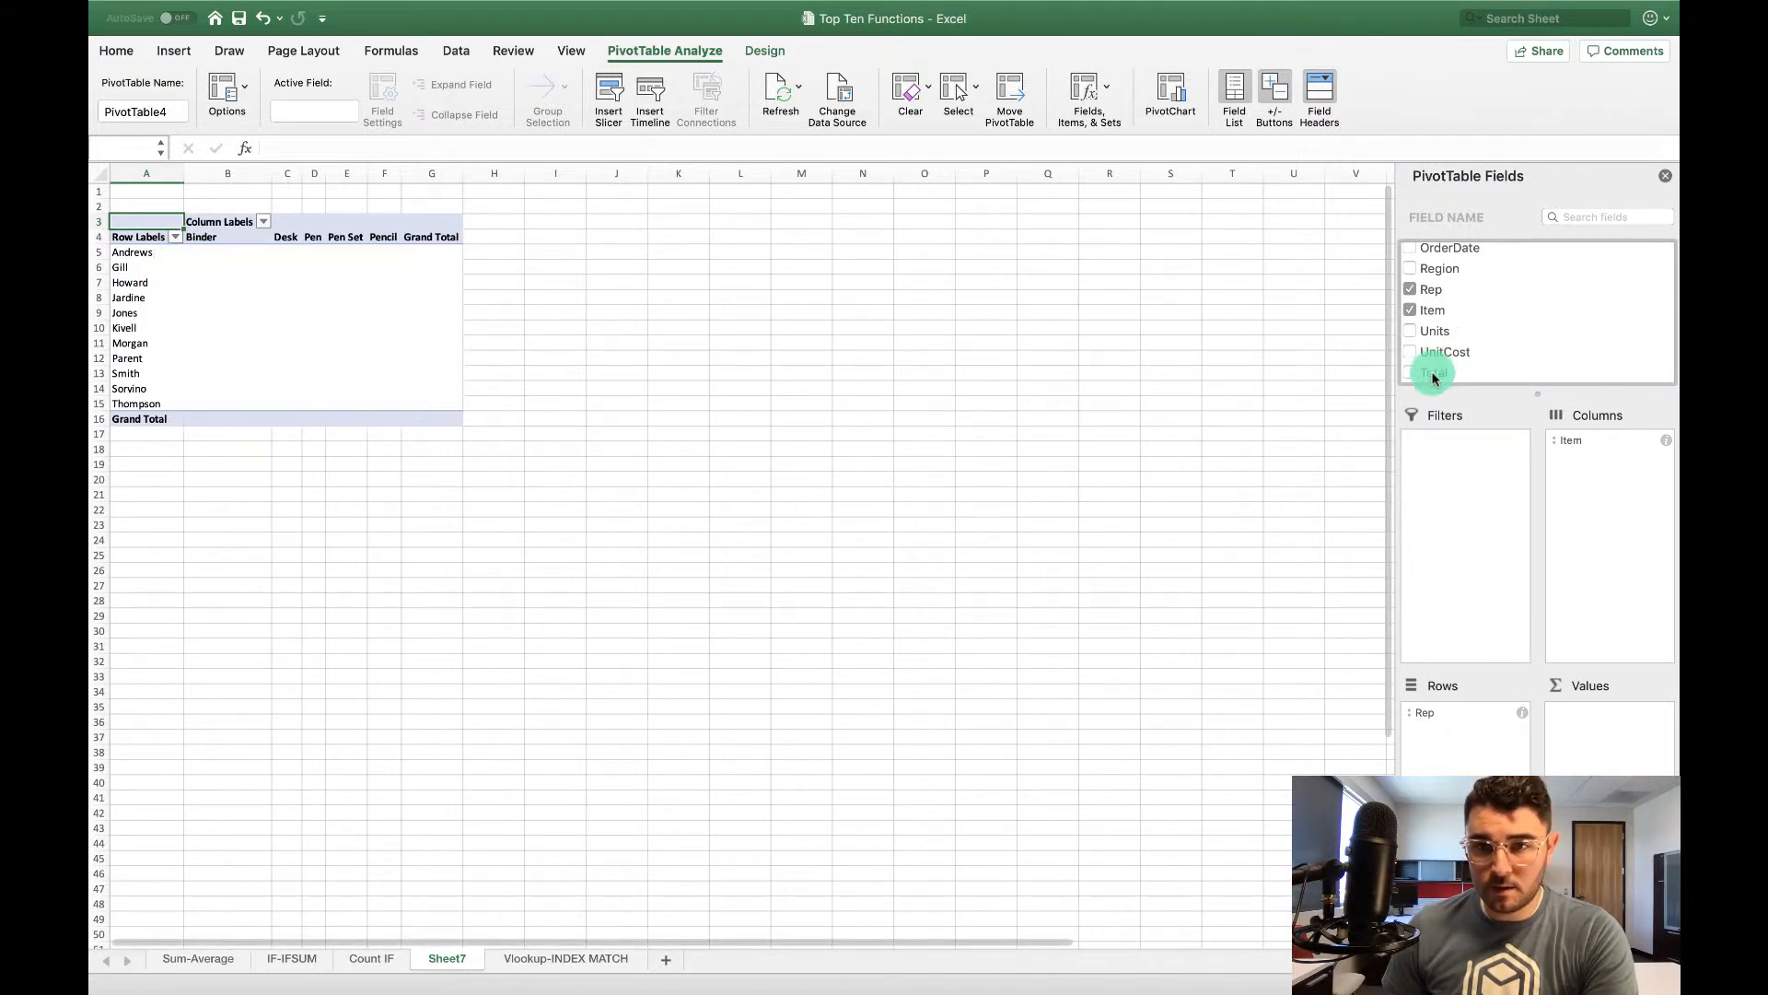
left_click_drag(1433, 378, 1609, 744)
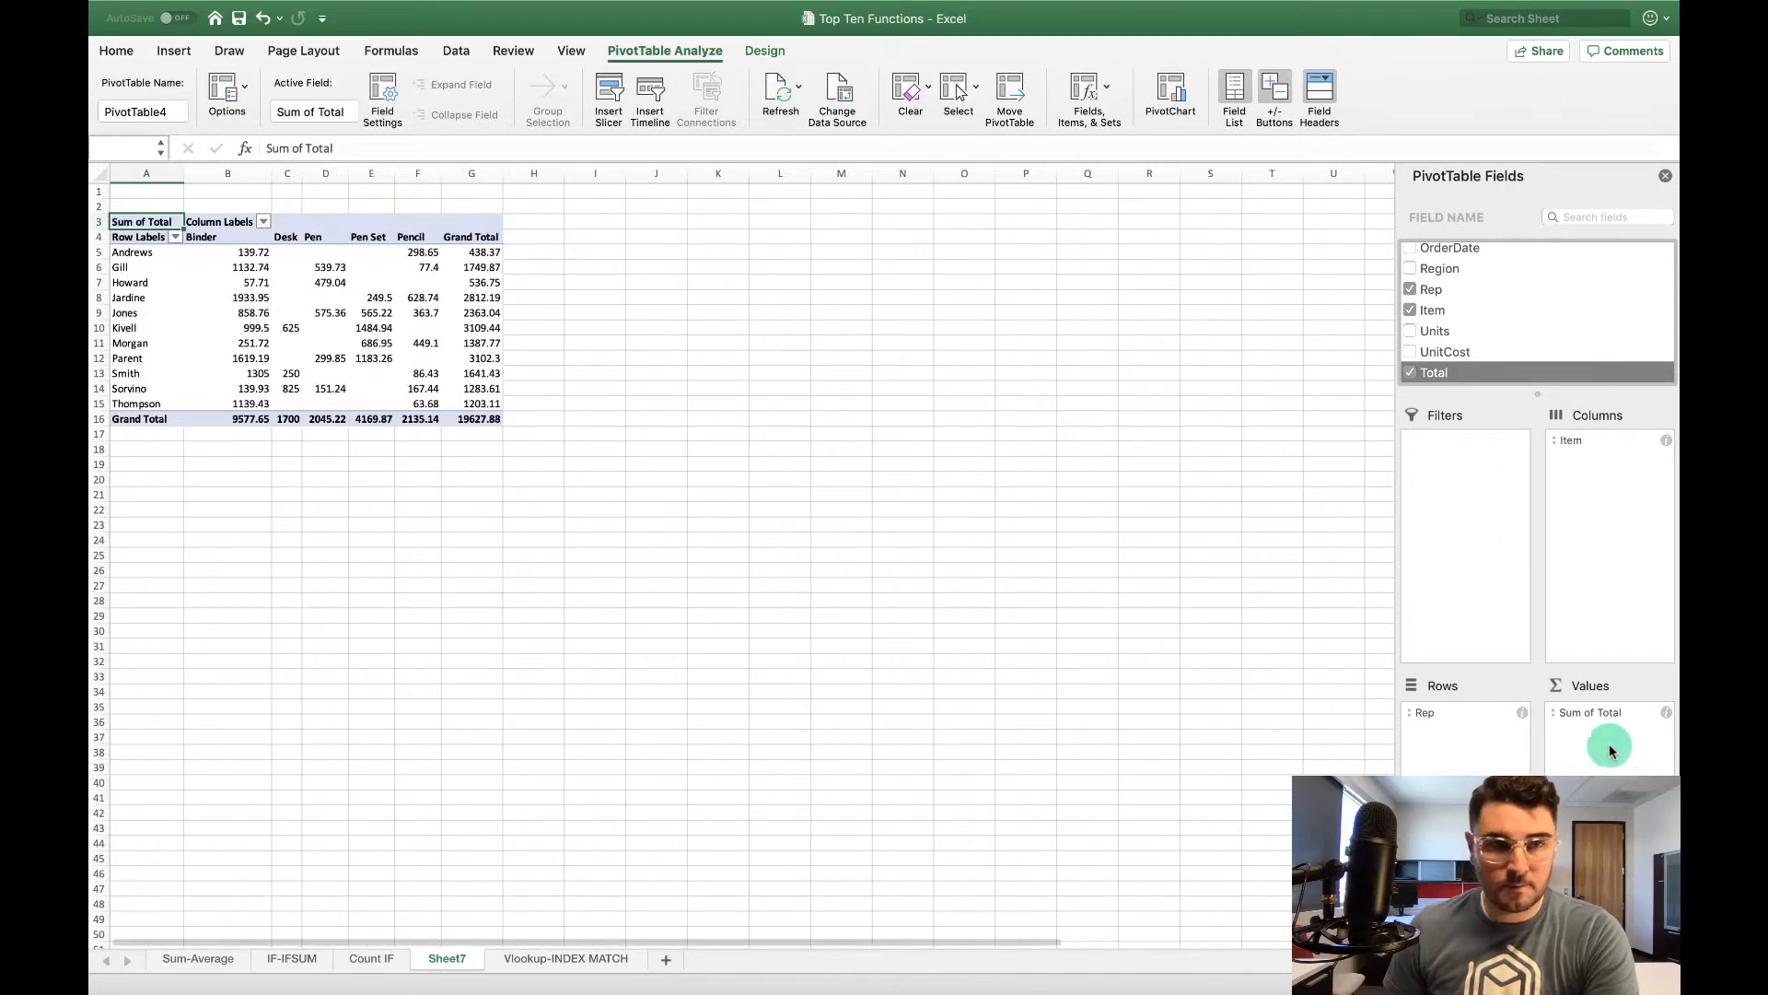
left_click(359, 504)
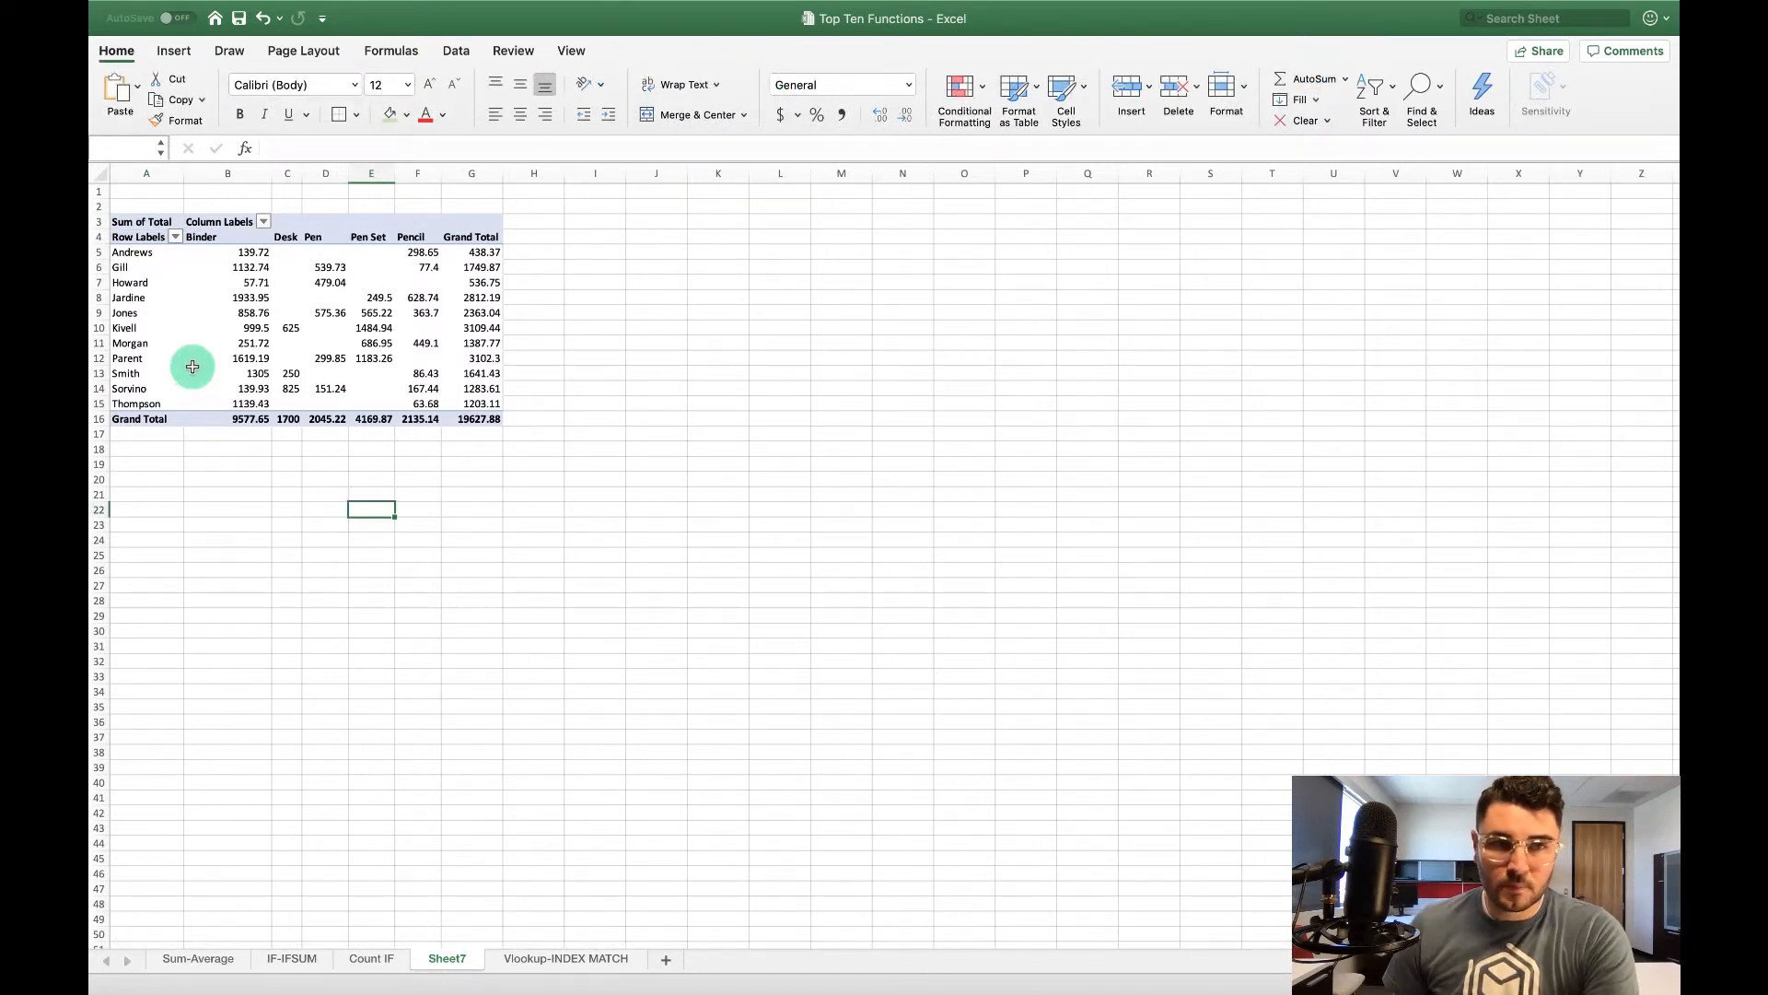